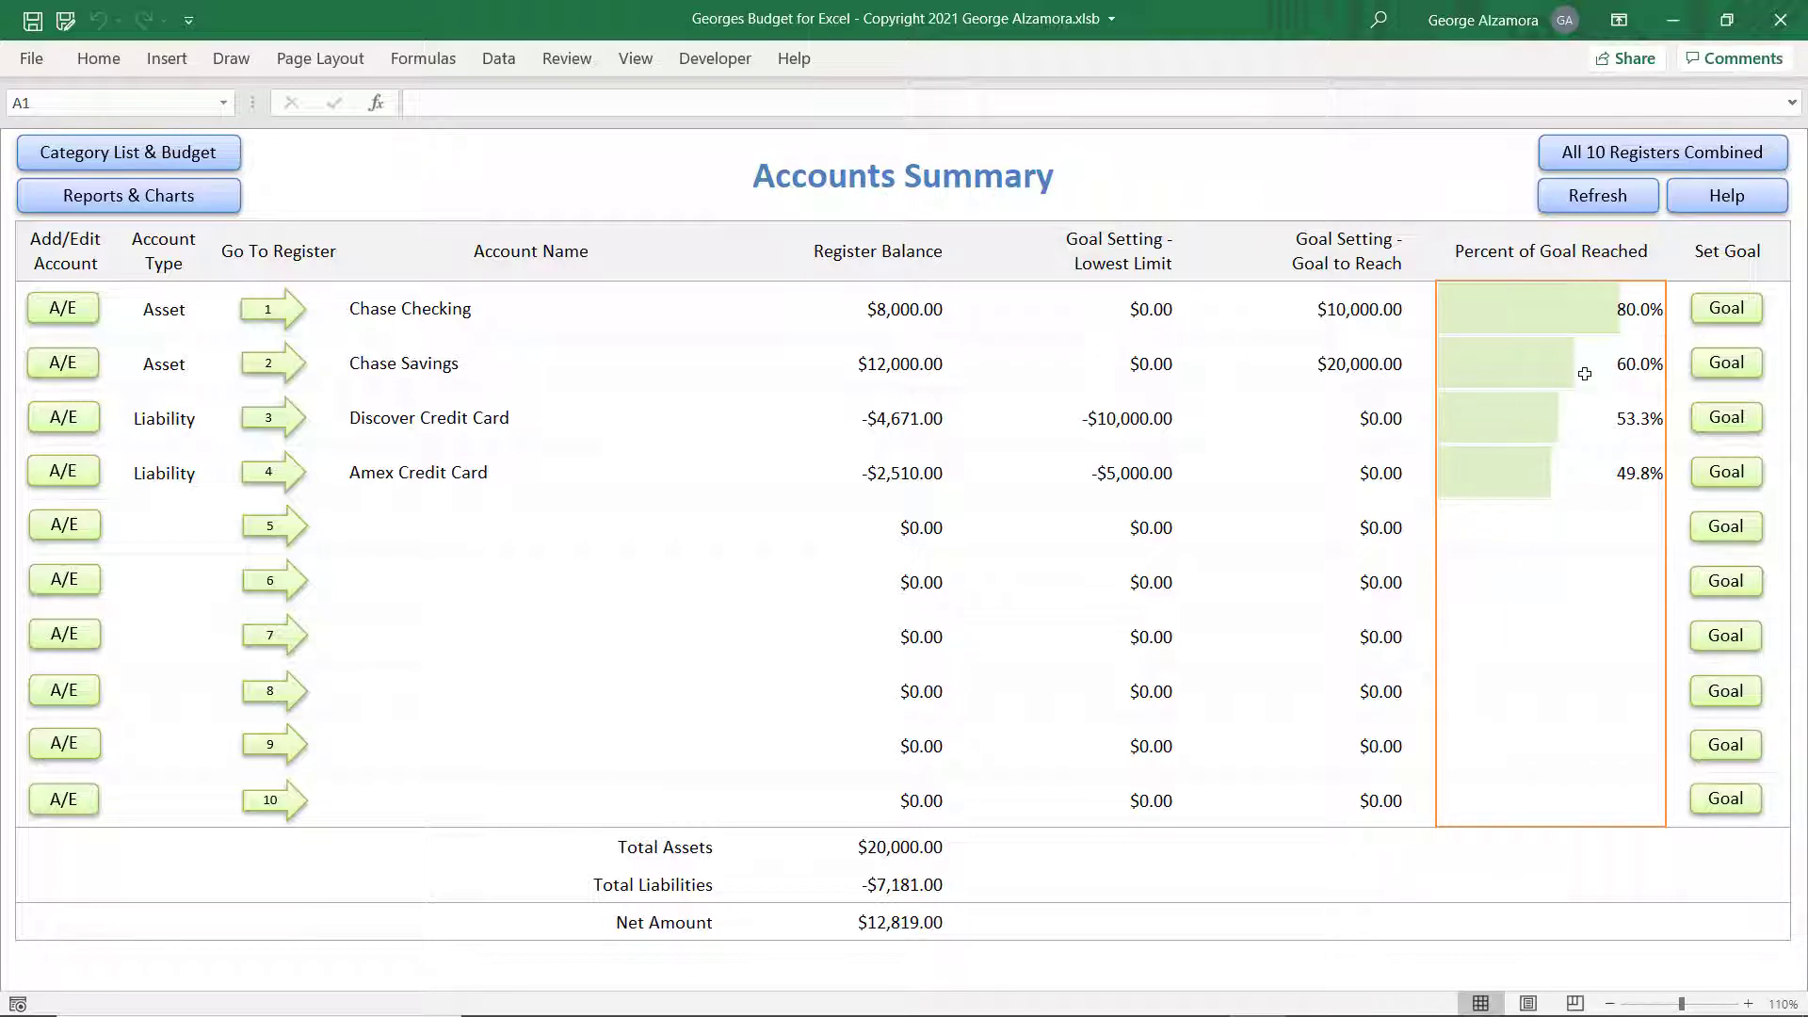
Examine the Accounts Summary sheet from account balances through watched expense categories and income statements to the Category Report and Chart.
scroll(775, 761, "down", 5)
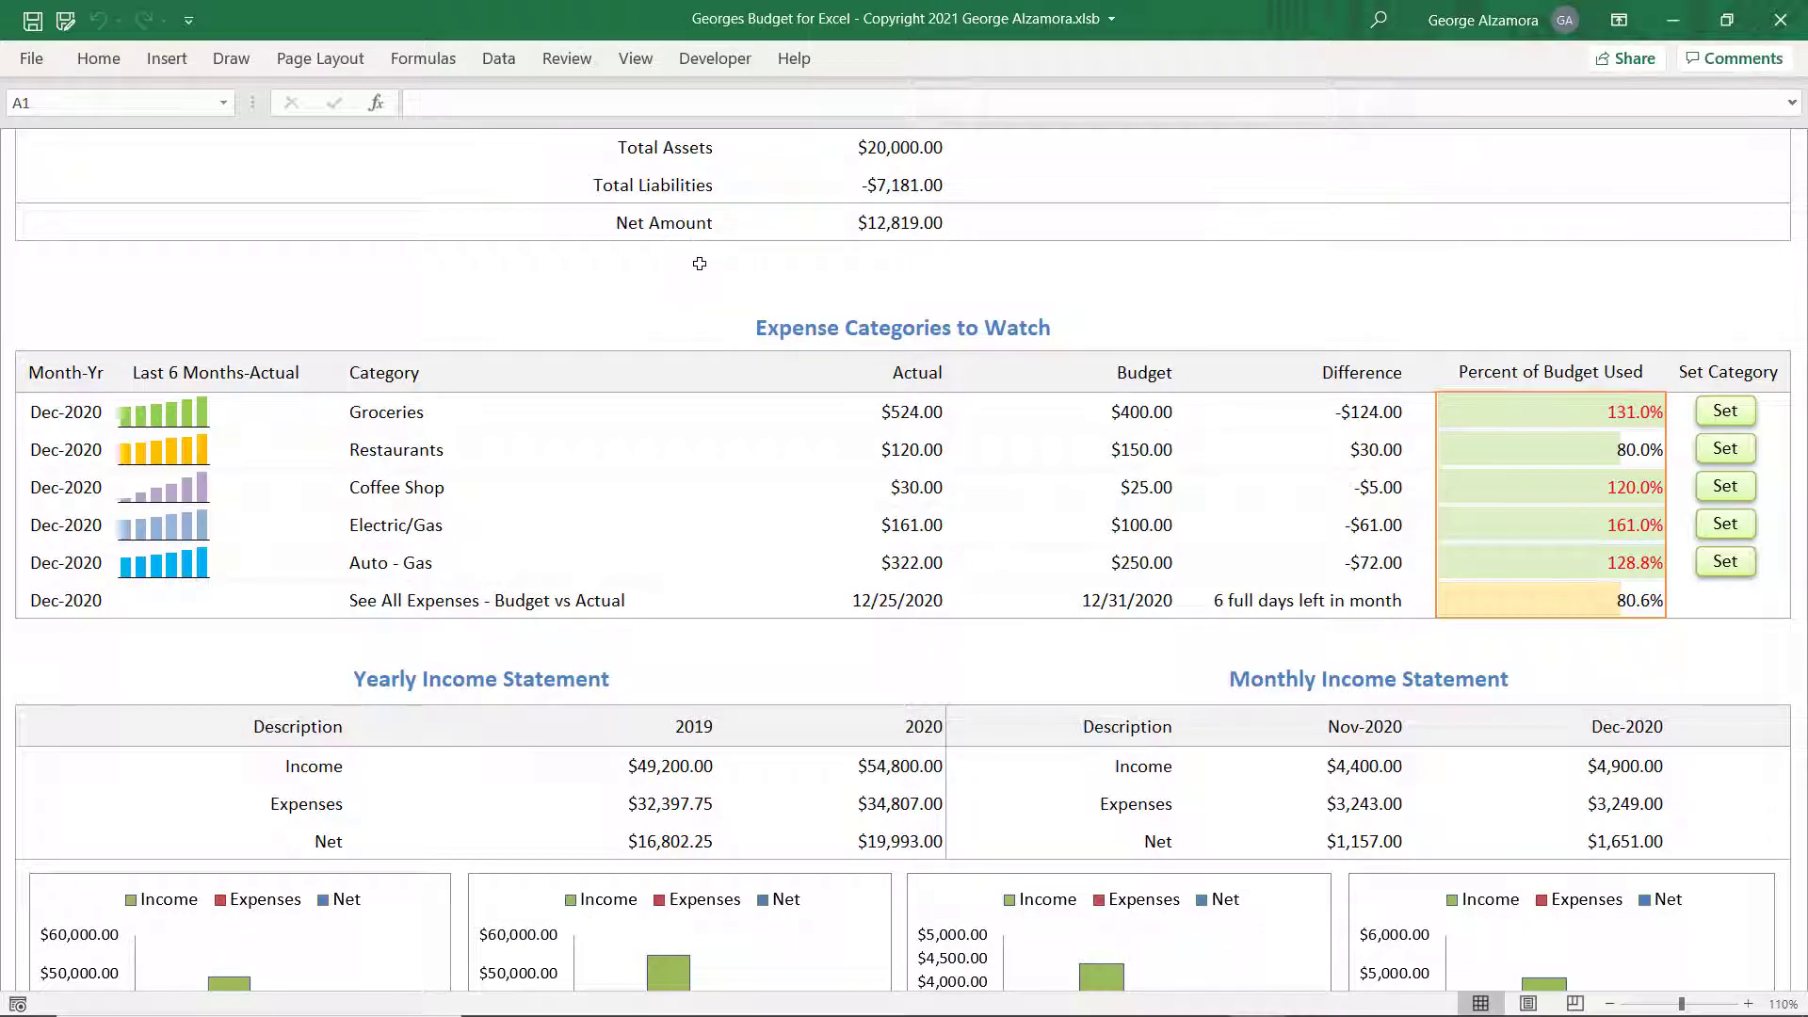
scroll(905, 739, "down", 1)
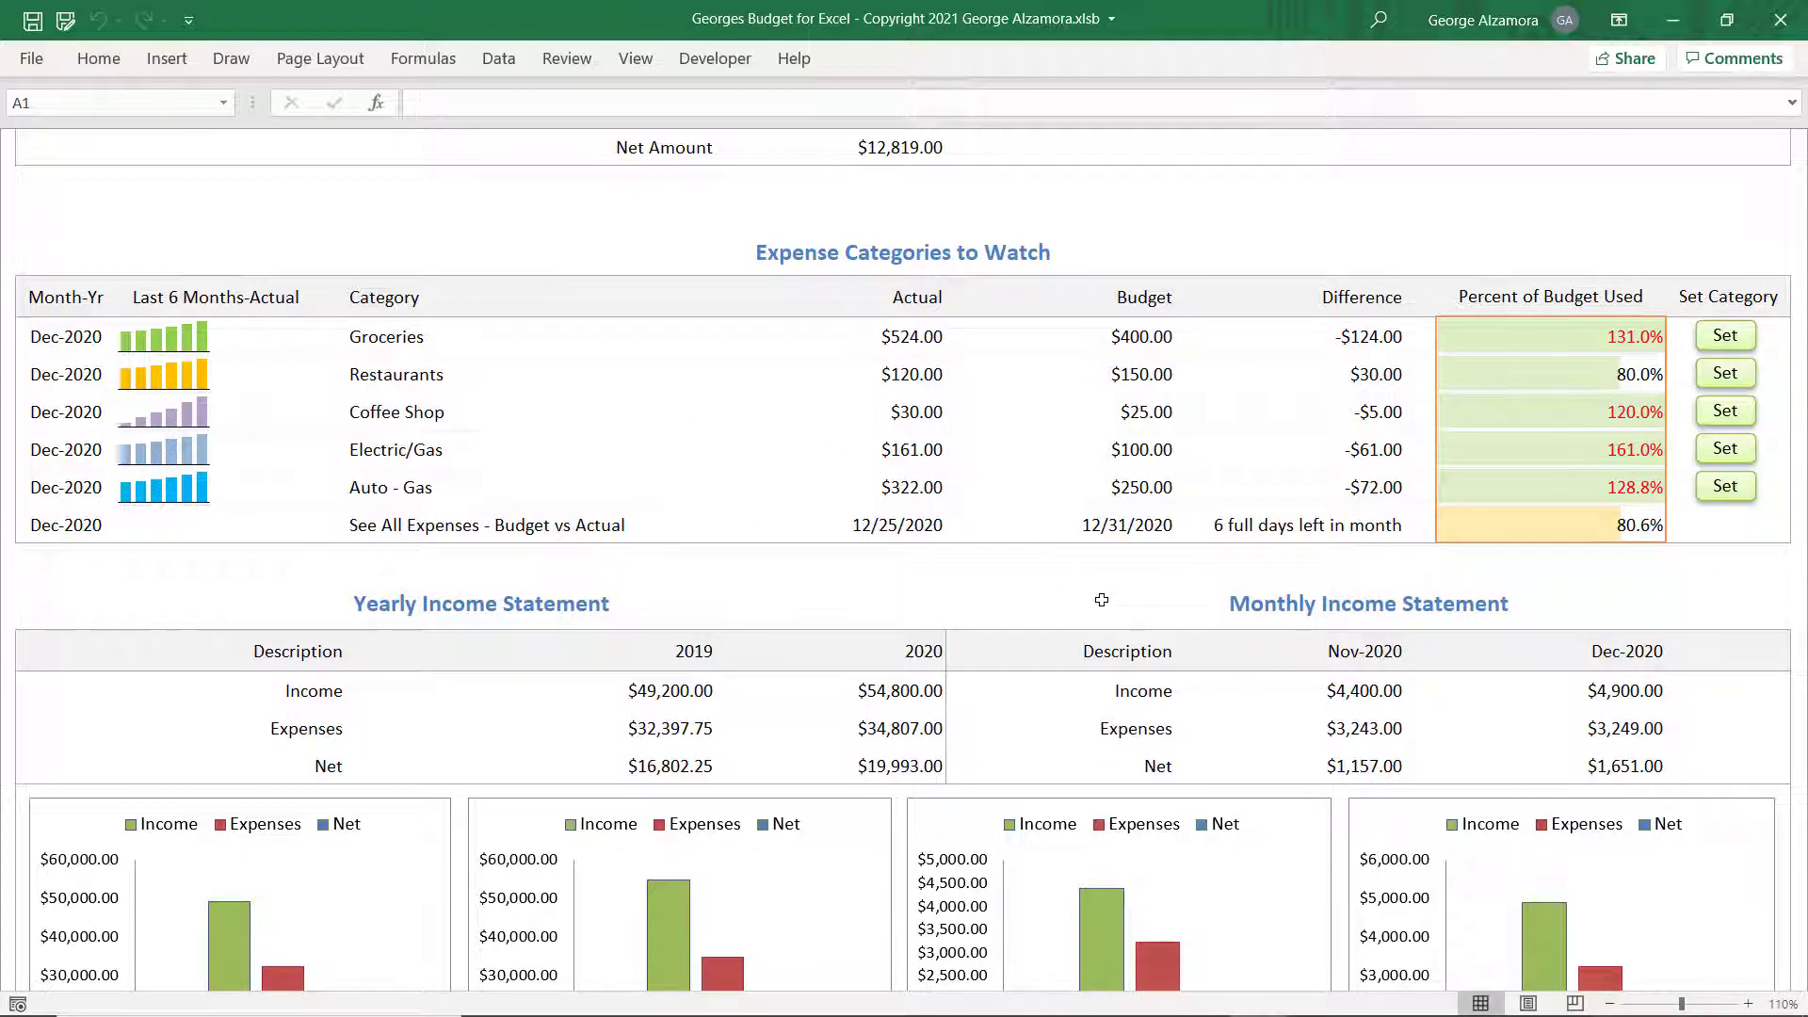
scroll(928, 664, "down", 3)
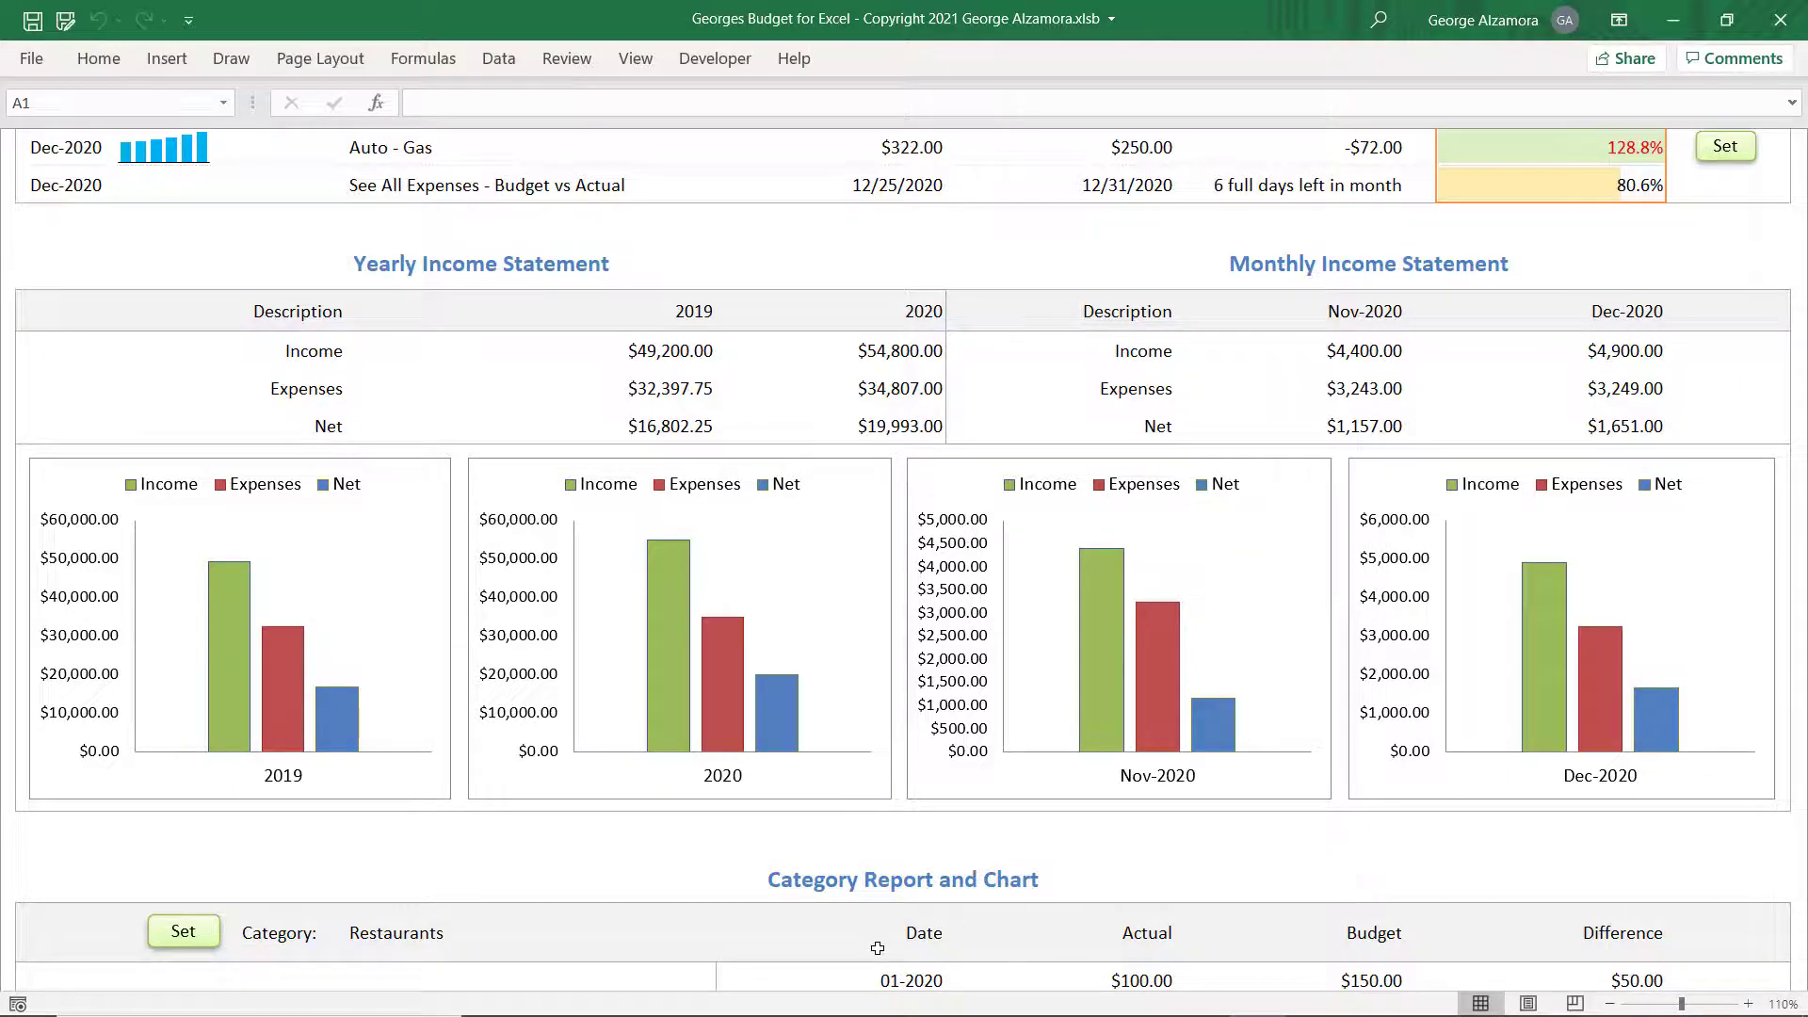
scroll(875, 945, "down", 1)
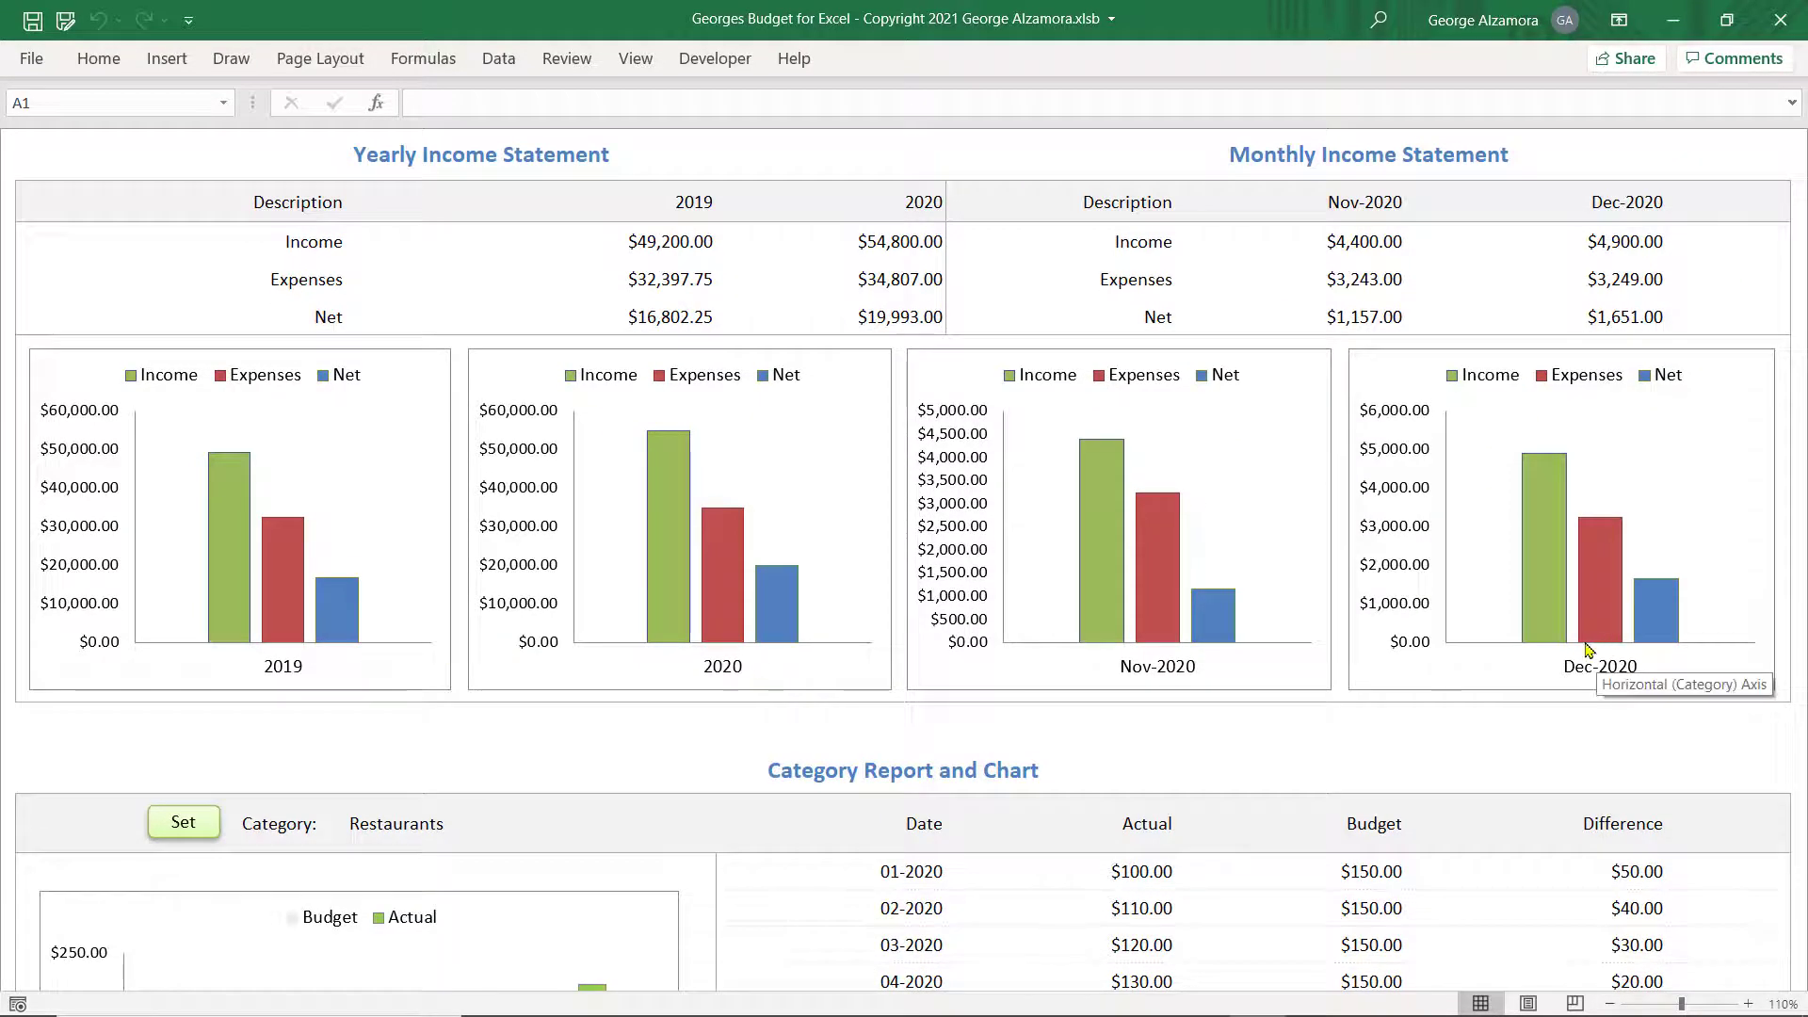
scroll(960, 675, "down", 4)
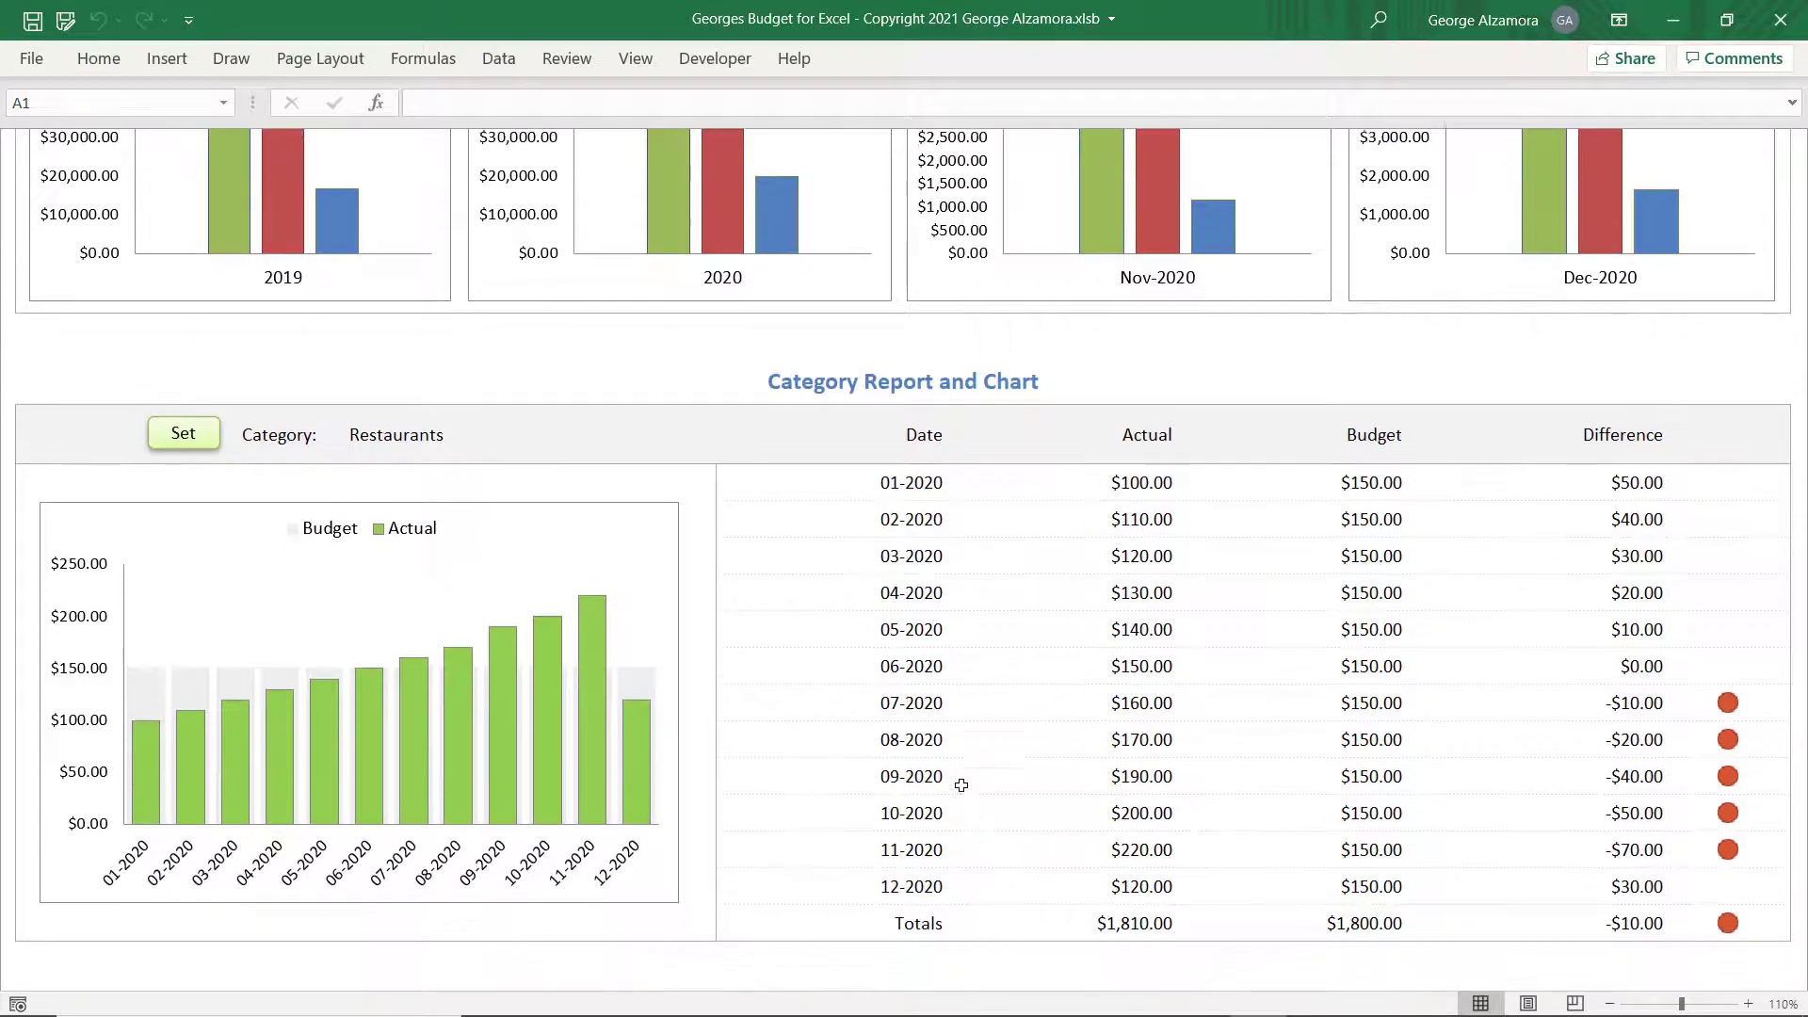
scroll(958, 787, "down", 1)
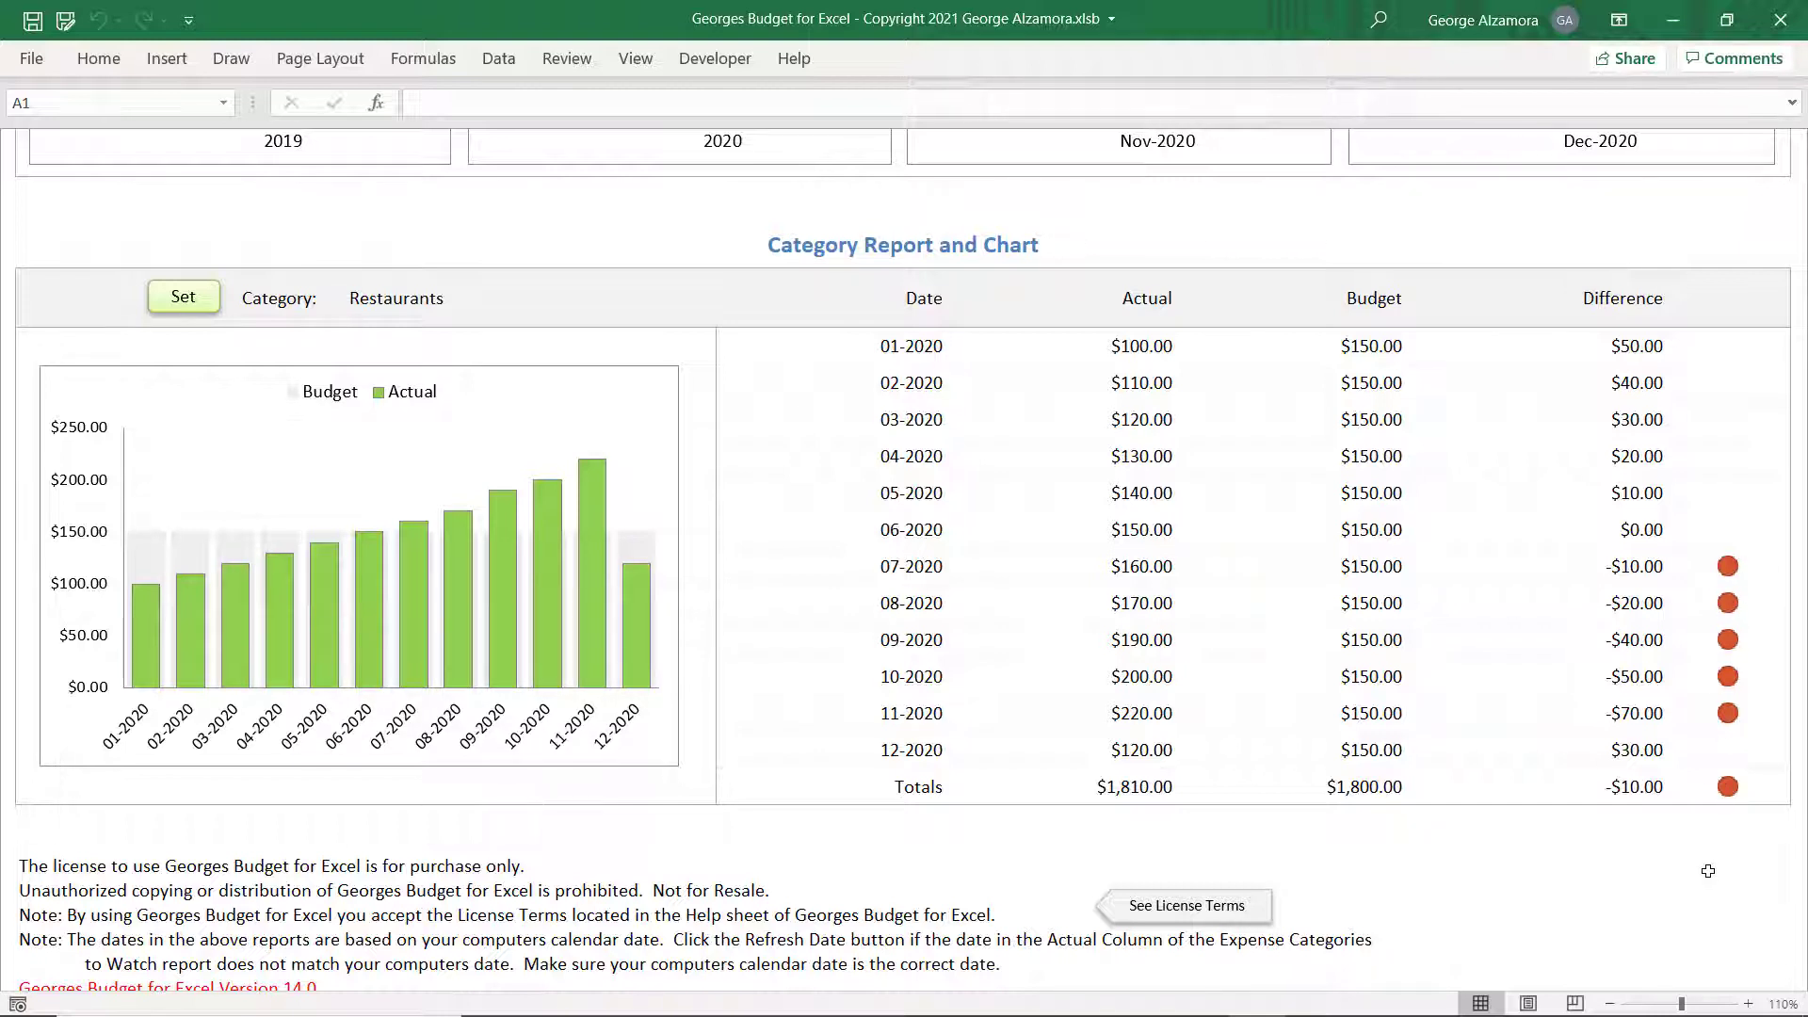
scroll(1036, 694, "down", 1)
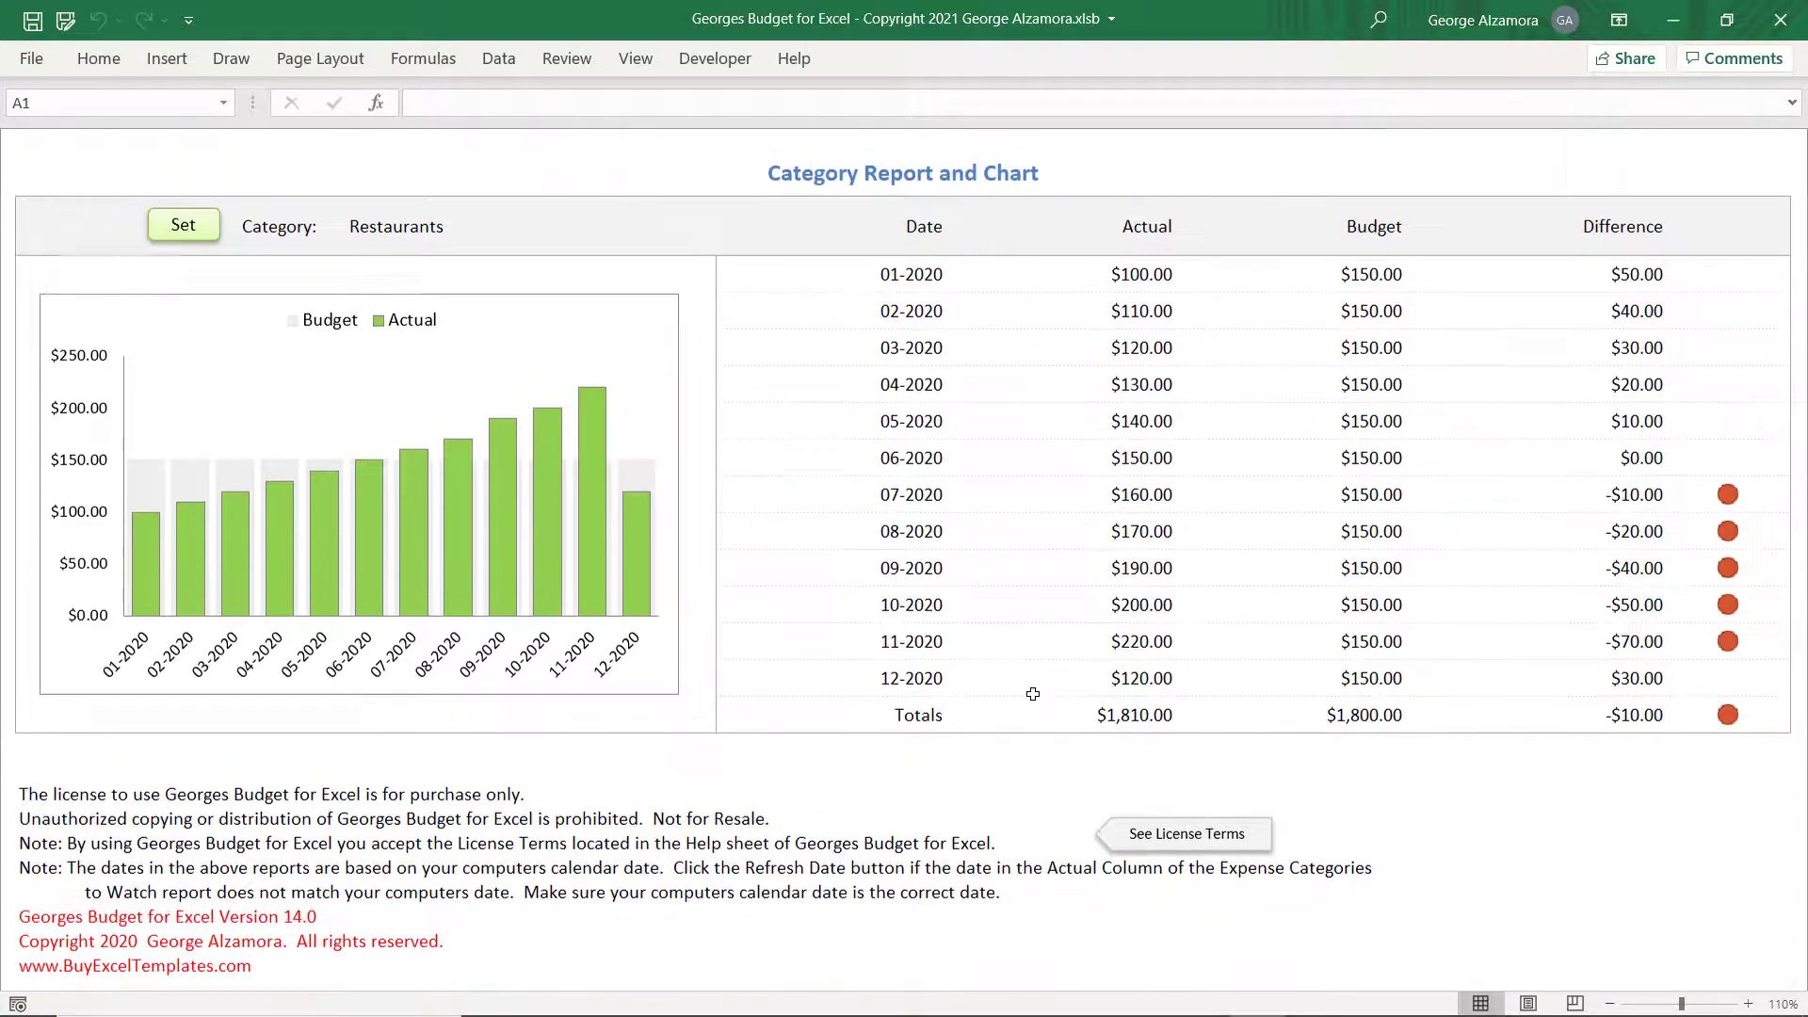
scroll(1027, 686, "up", 20)
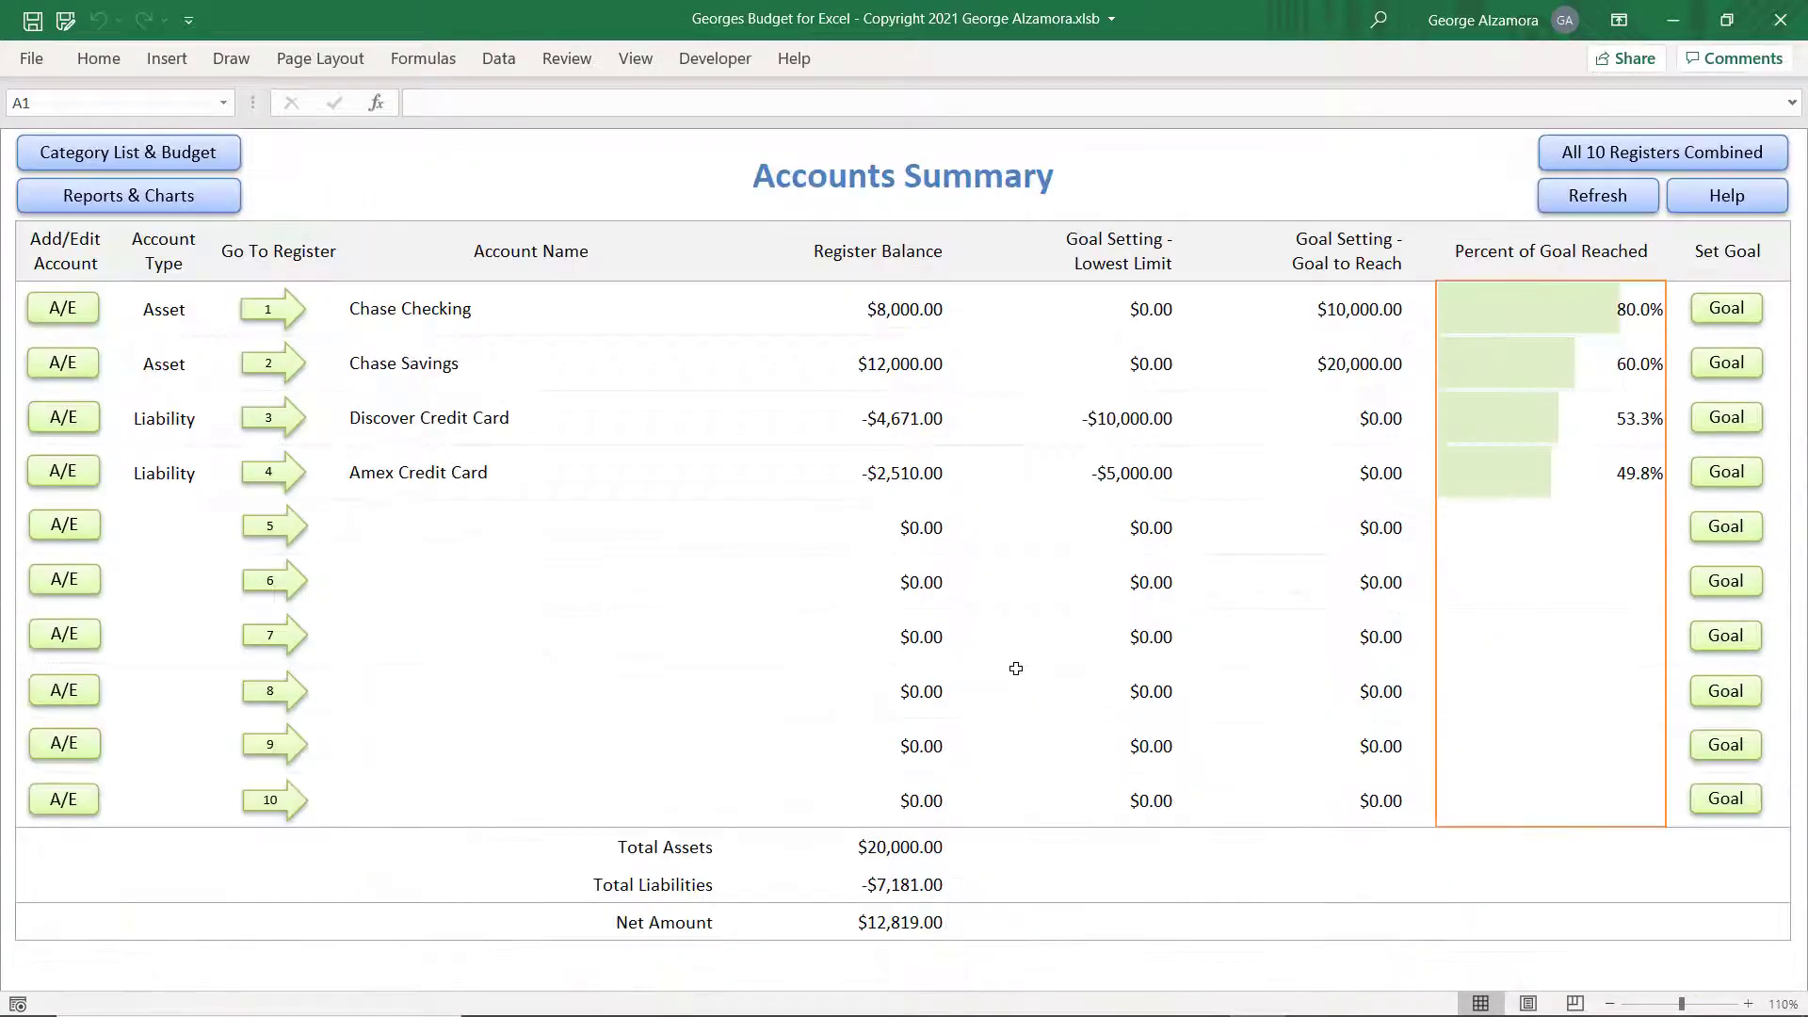
scroll(1016, 669, "down", 5)
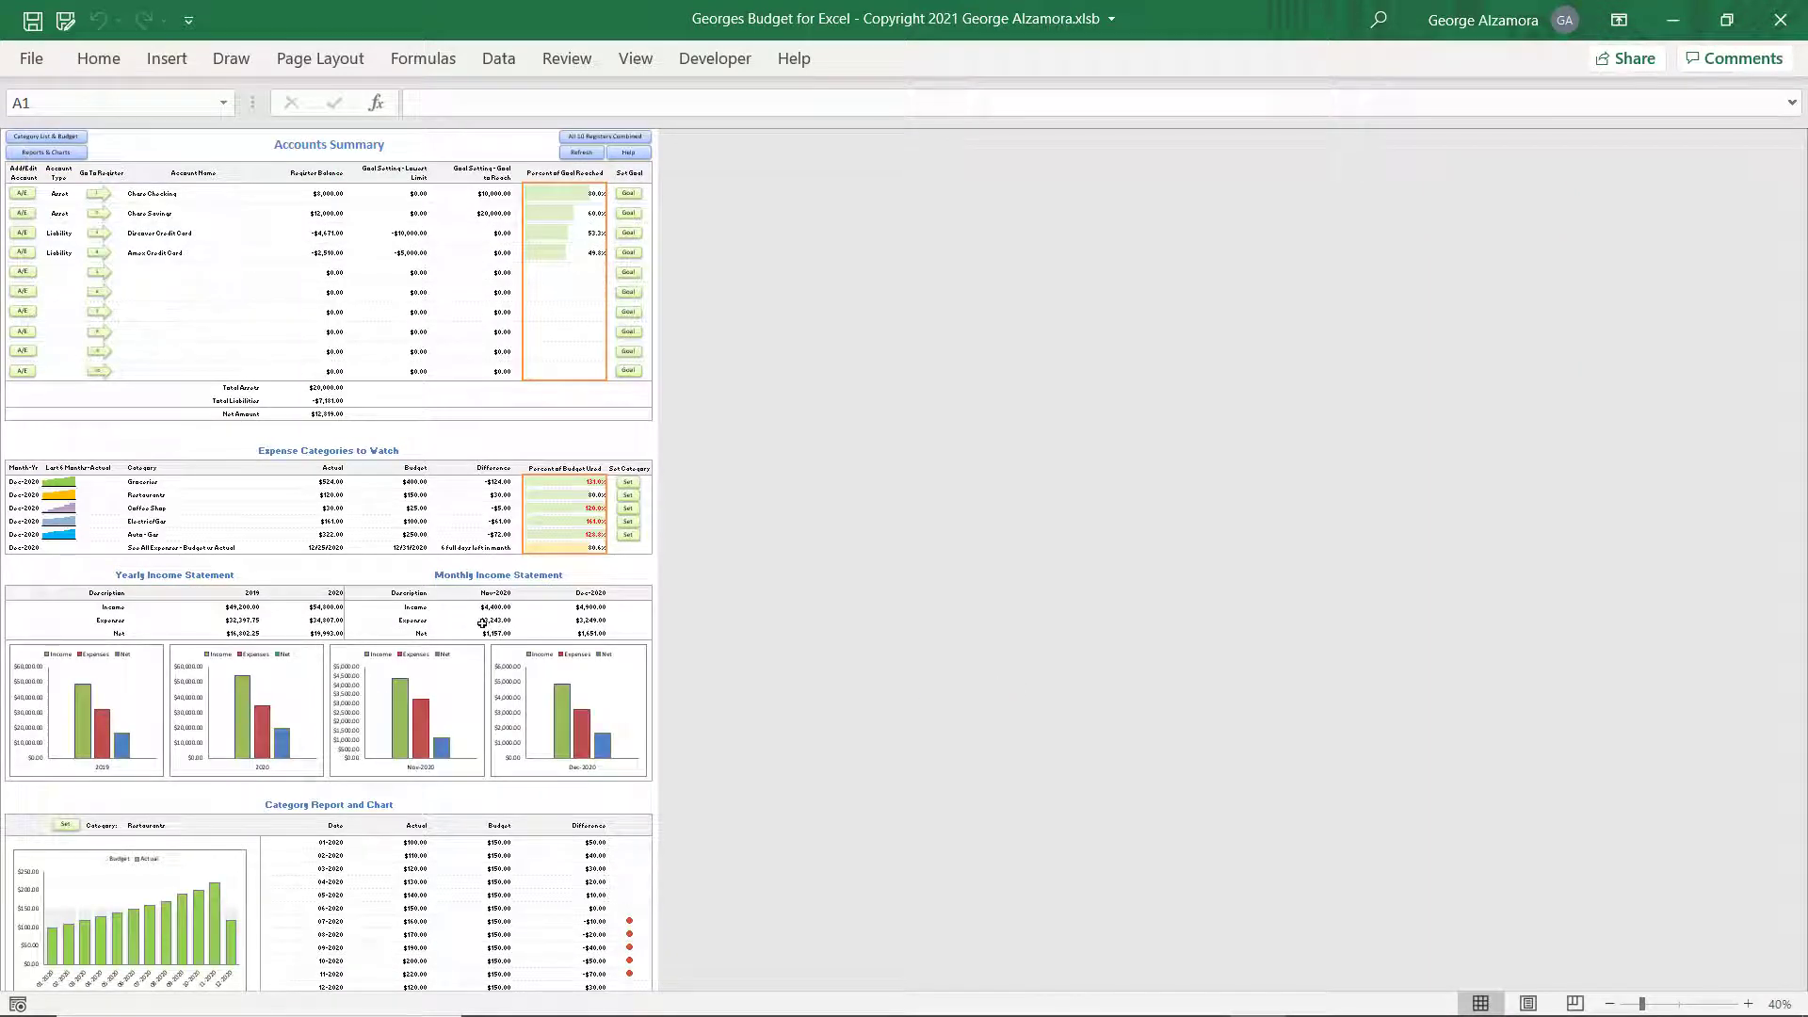
scroll(481, 624, "up", 4)
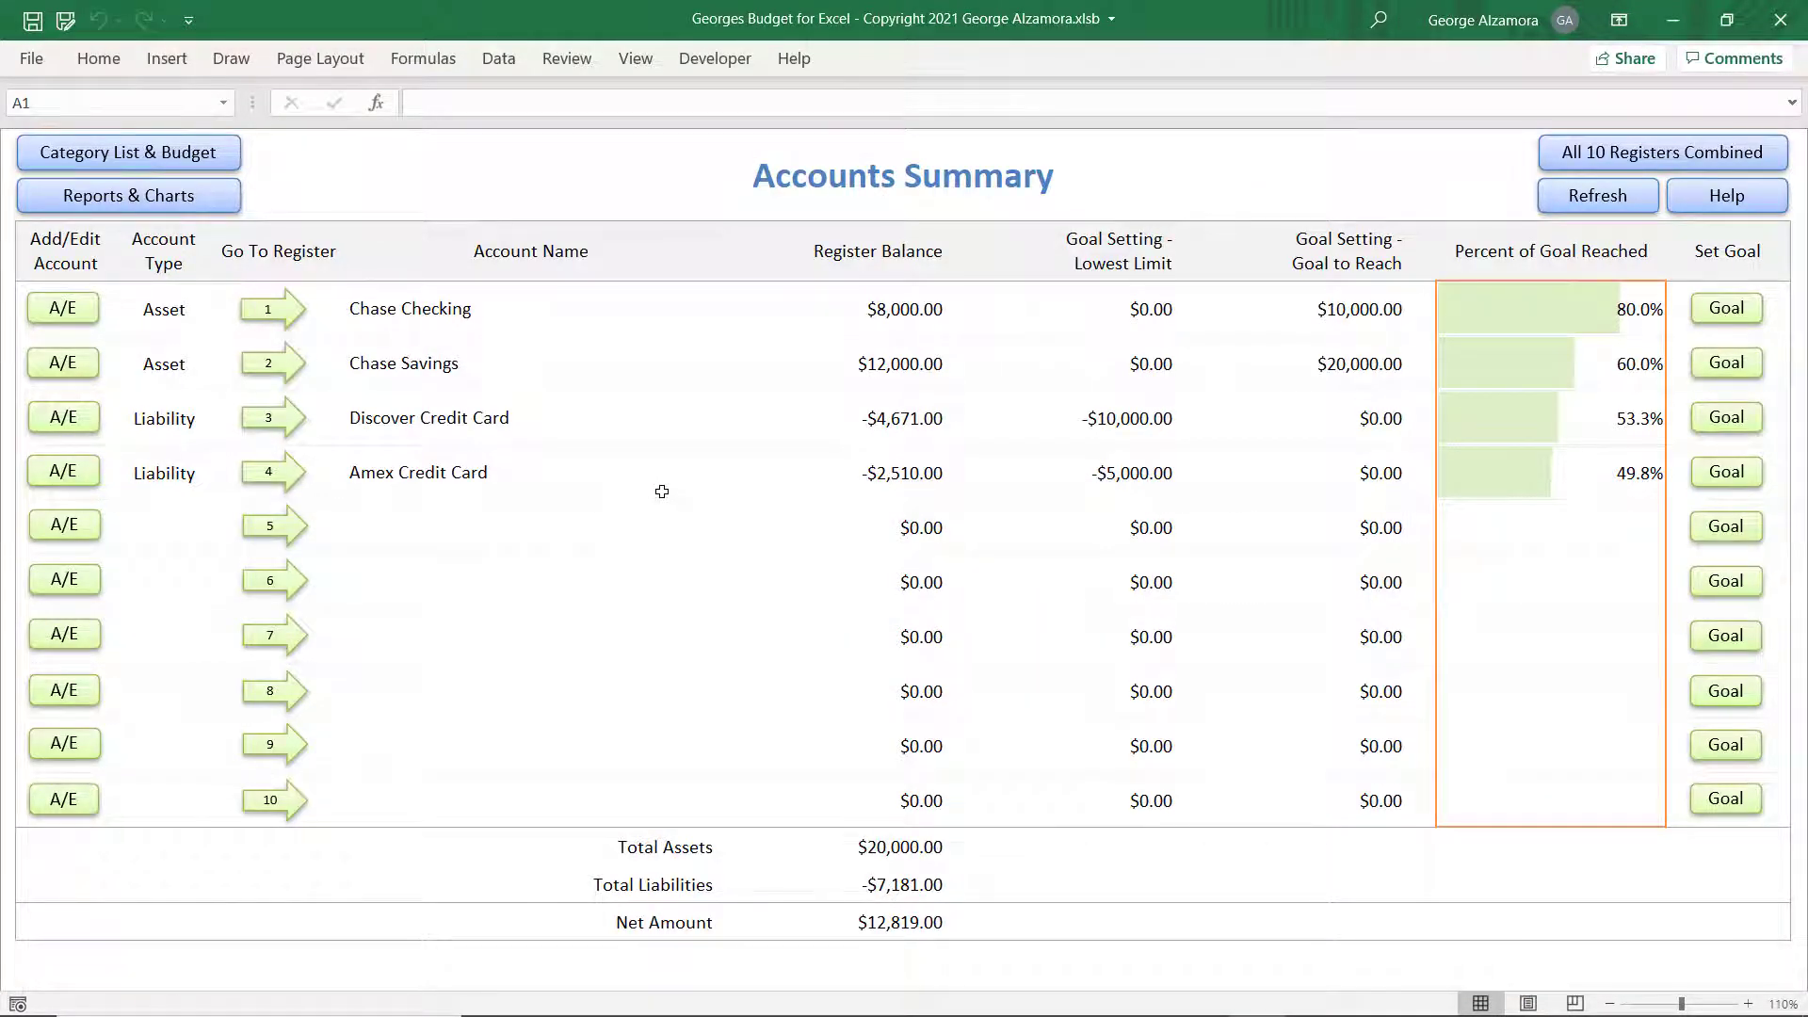
Mark the 12/01/2020 Coffee House transaction in the Chase Checking register as R, and return to the Accounts Summary.
left_click(272, 310)
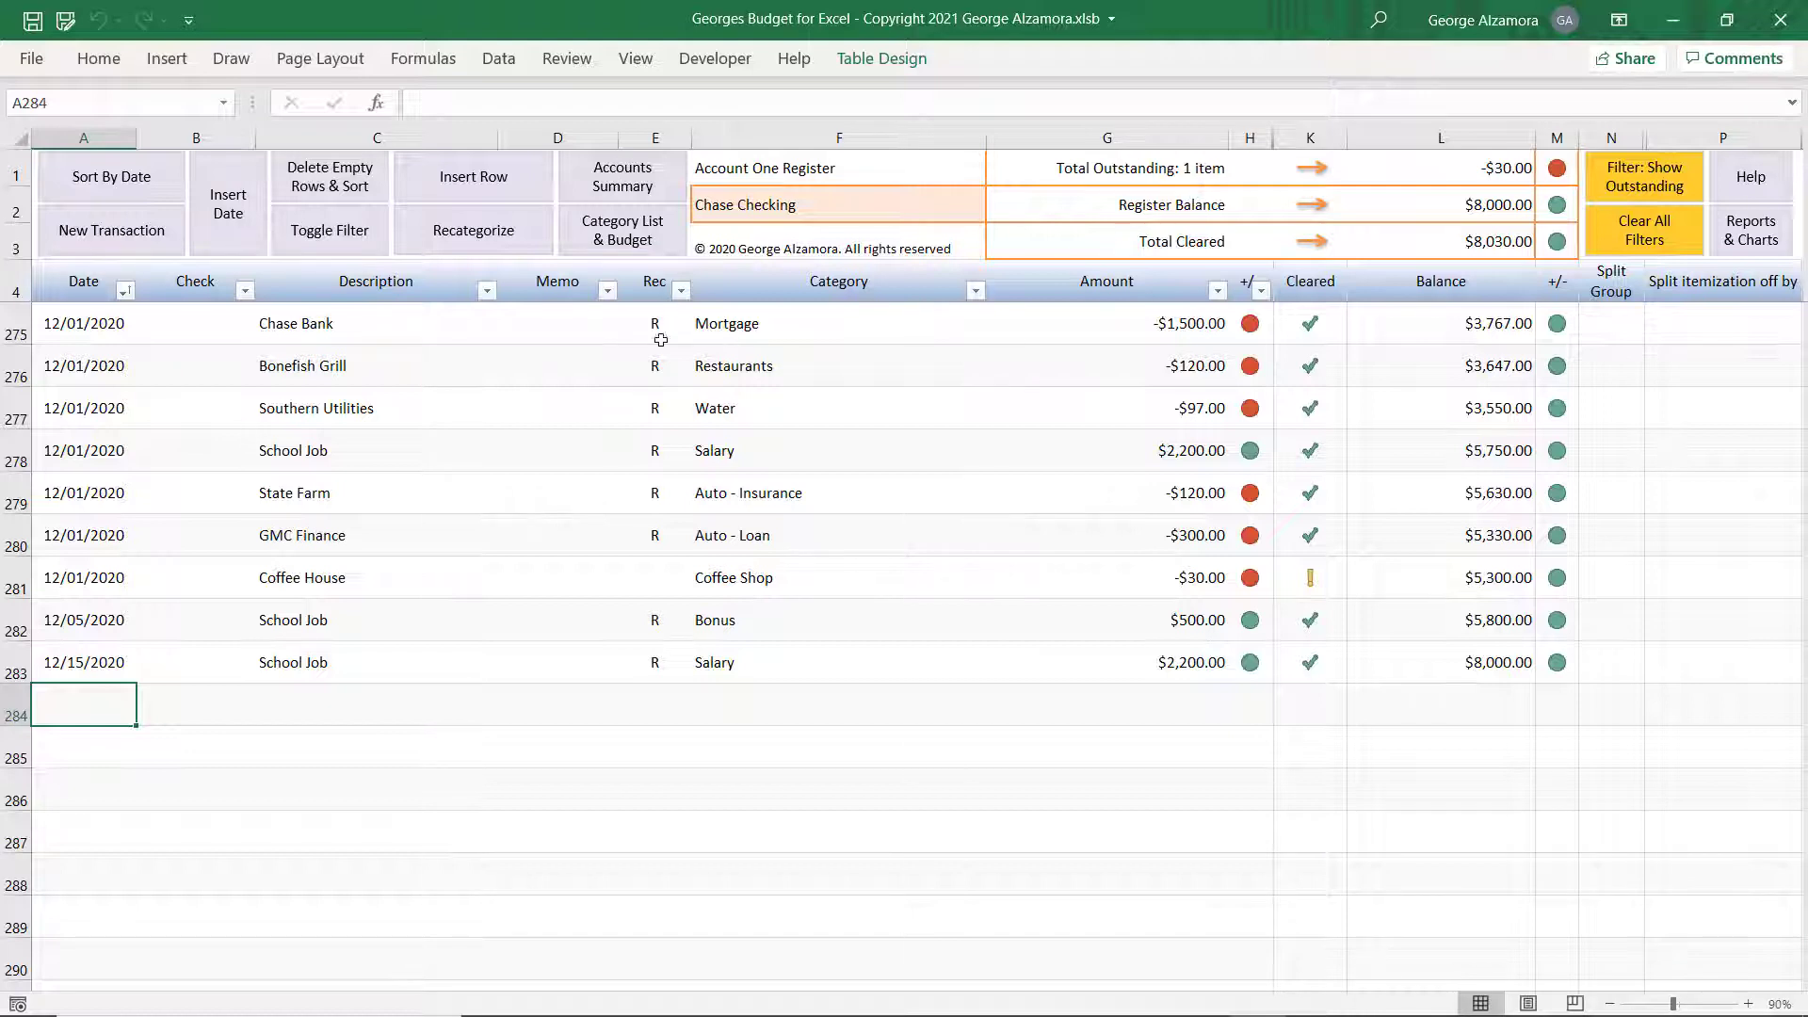
left_click(650, 579)
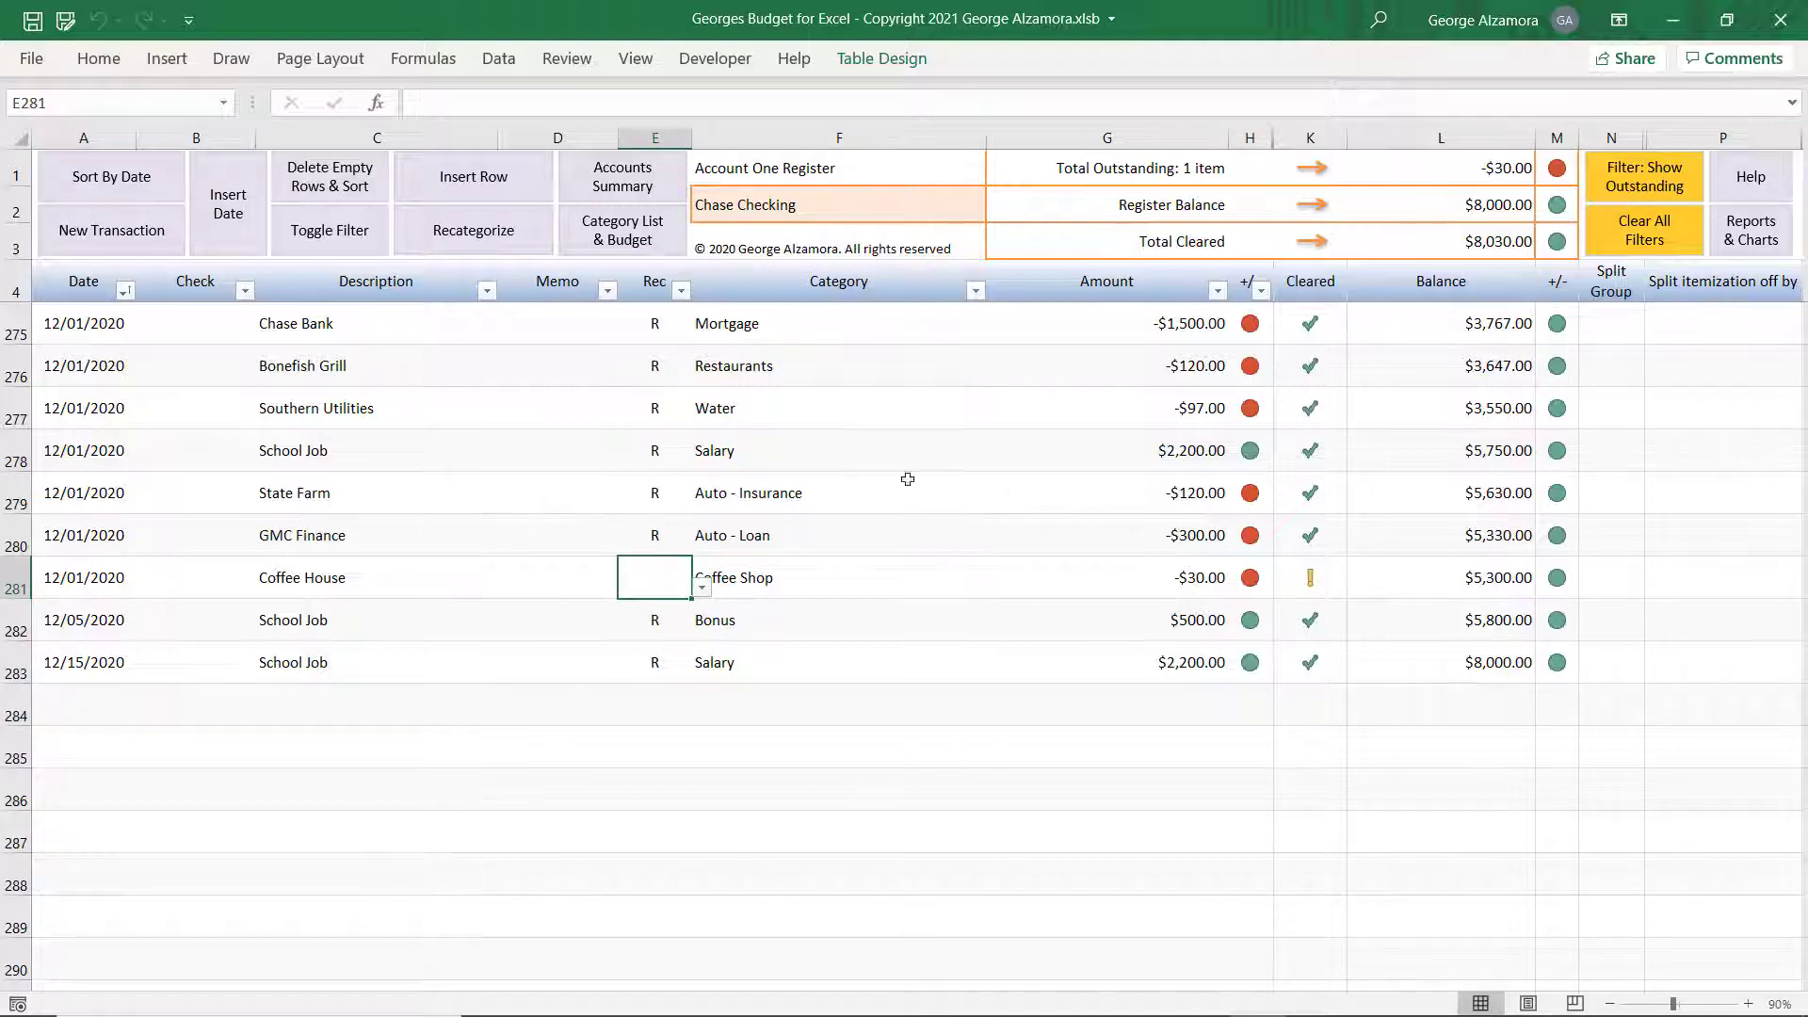
left_click(701, 587)
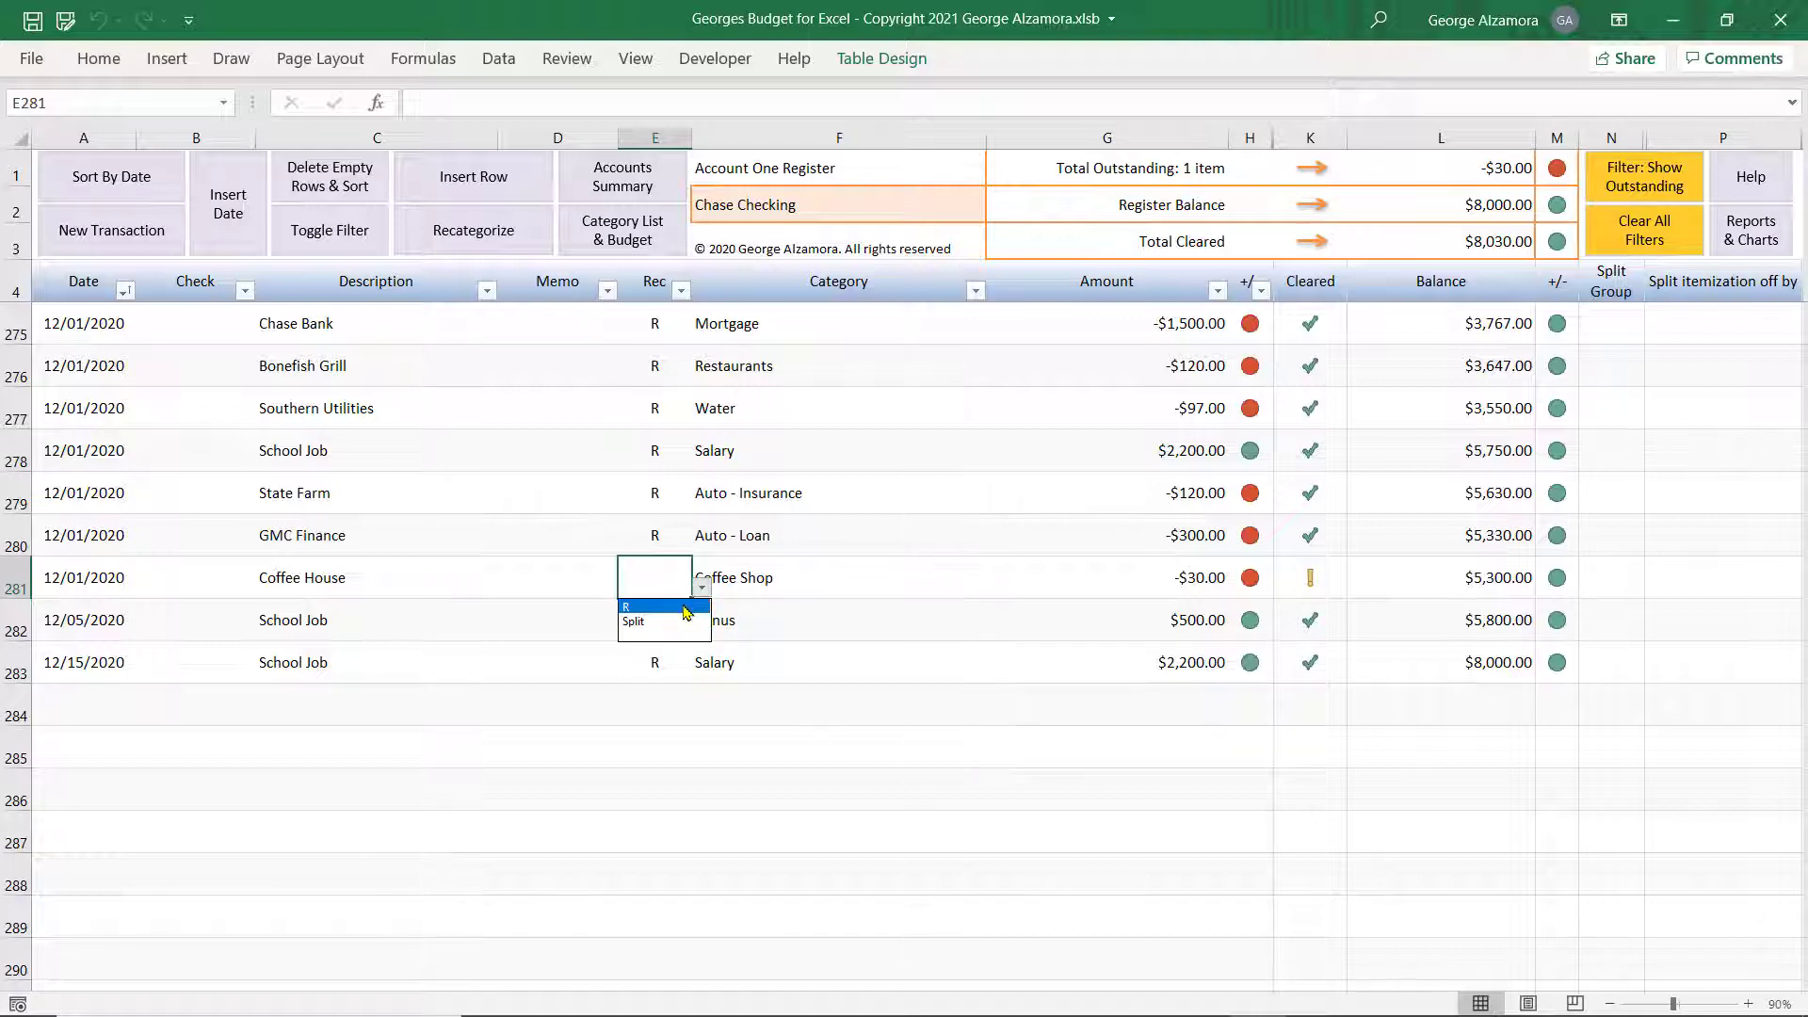
left_click(684, 609)
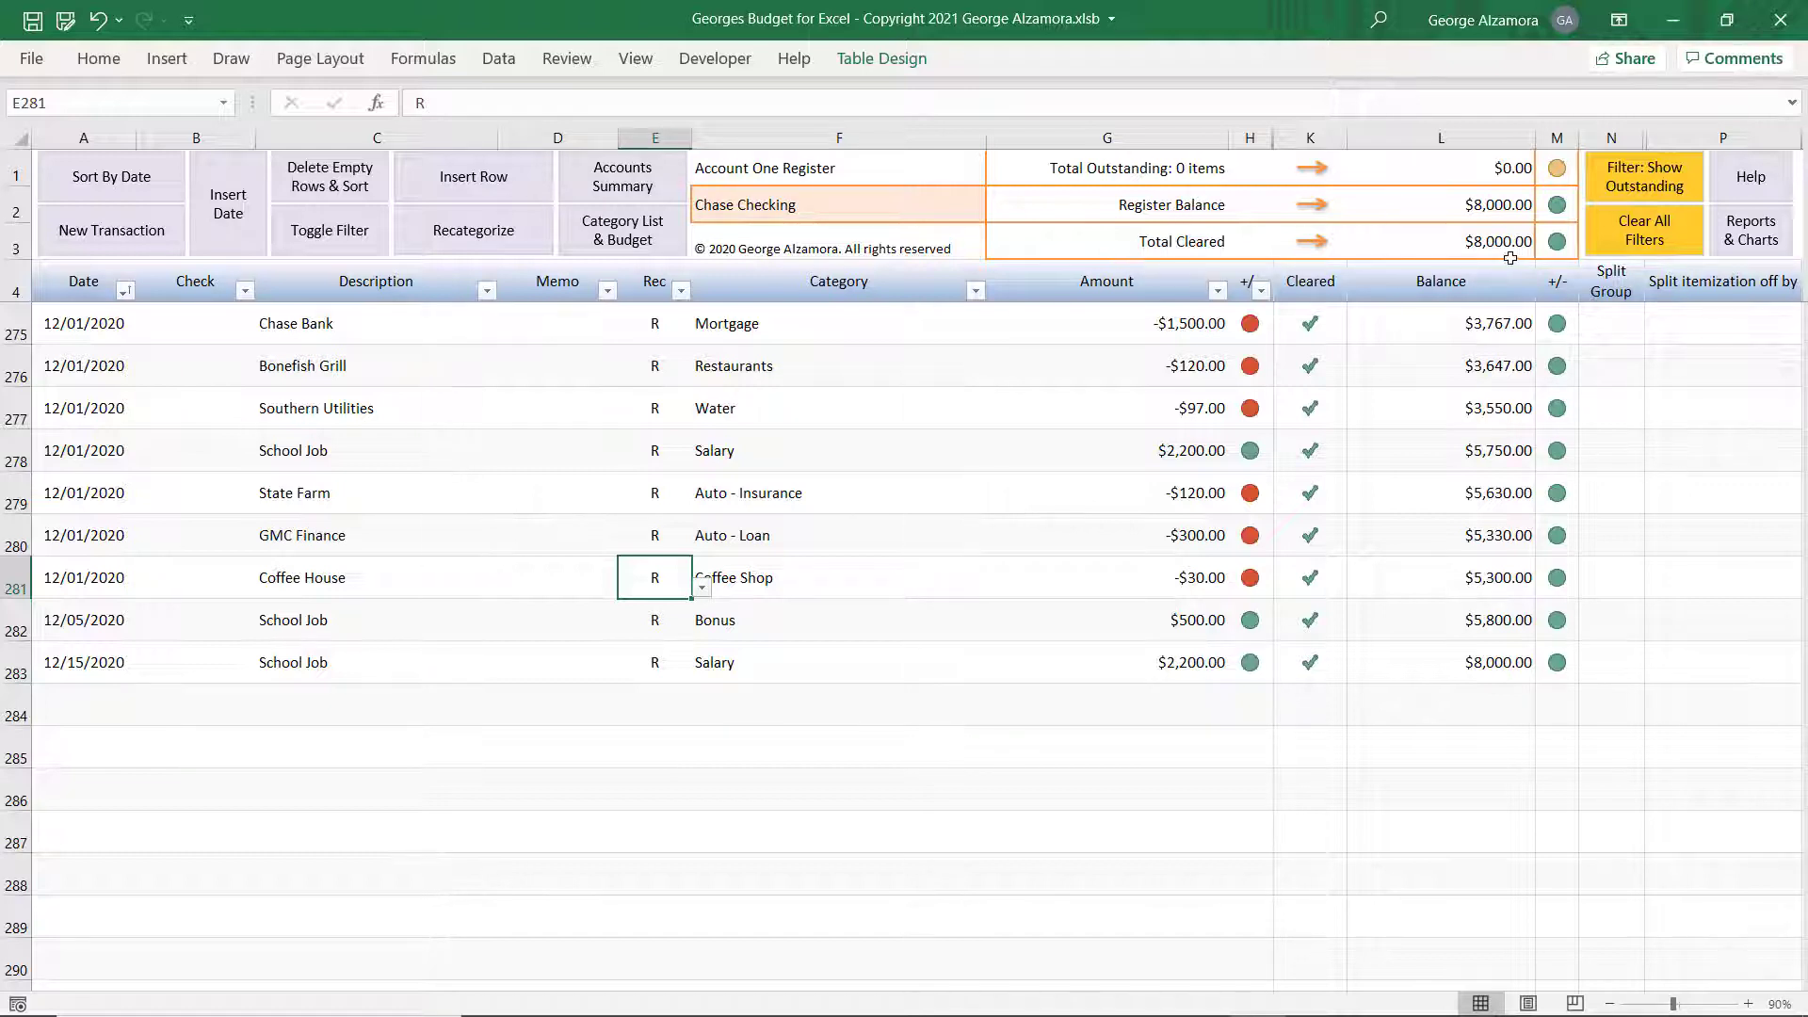
left_click(63, 687)
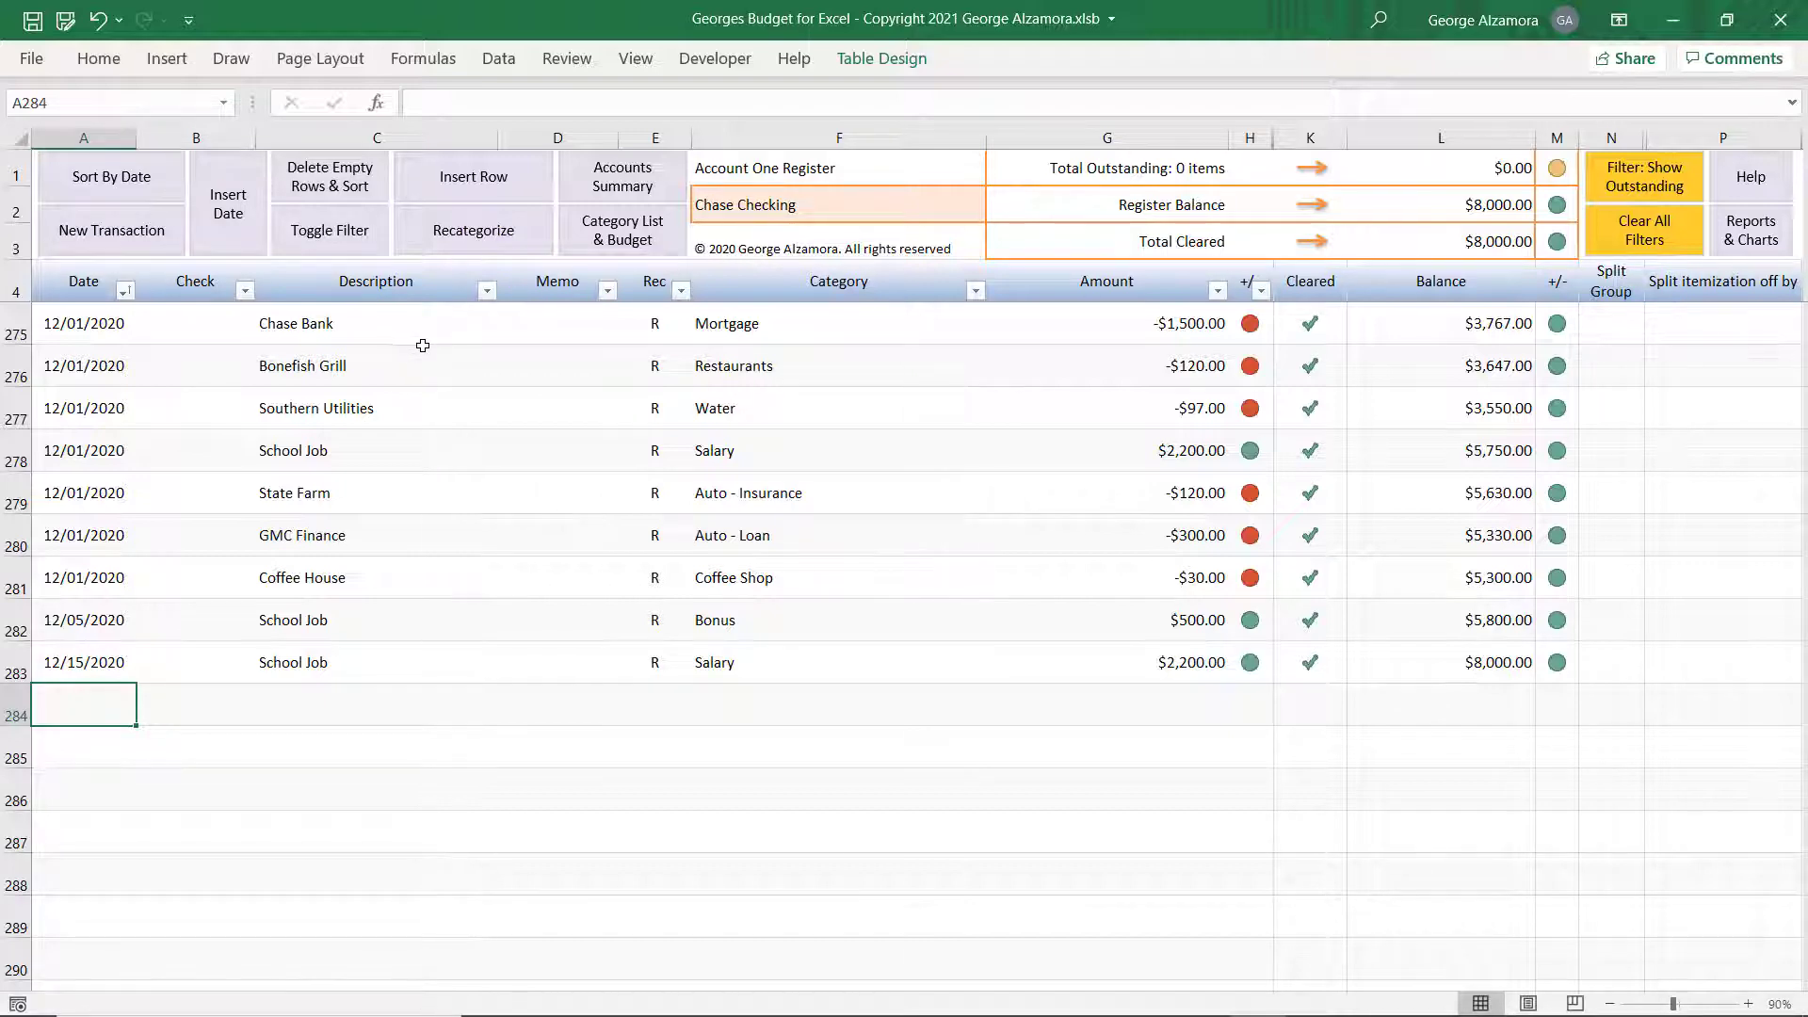
left_click(644, 201)
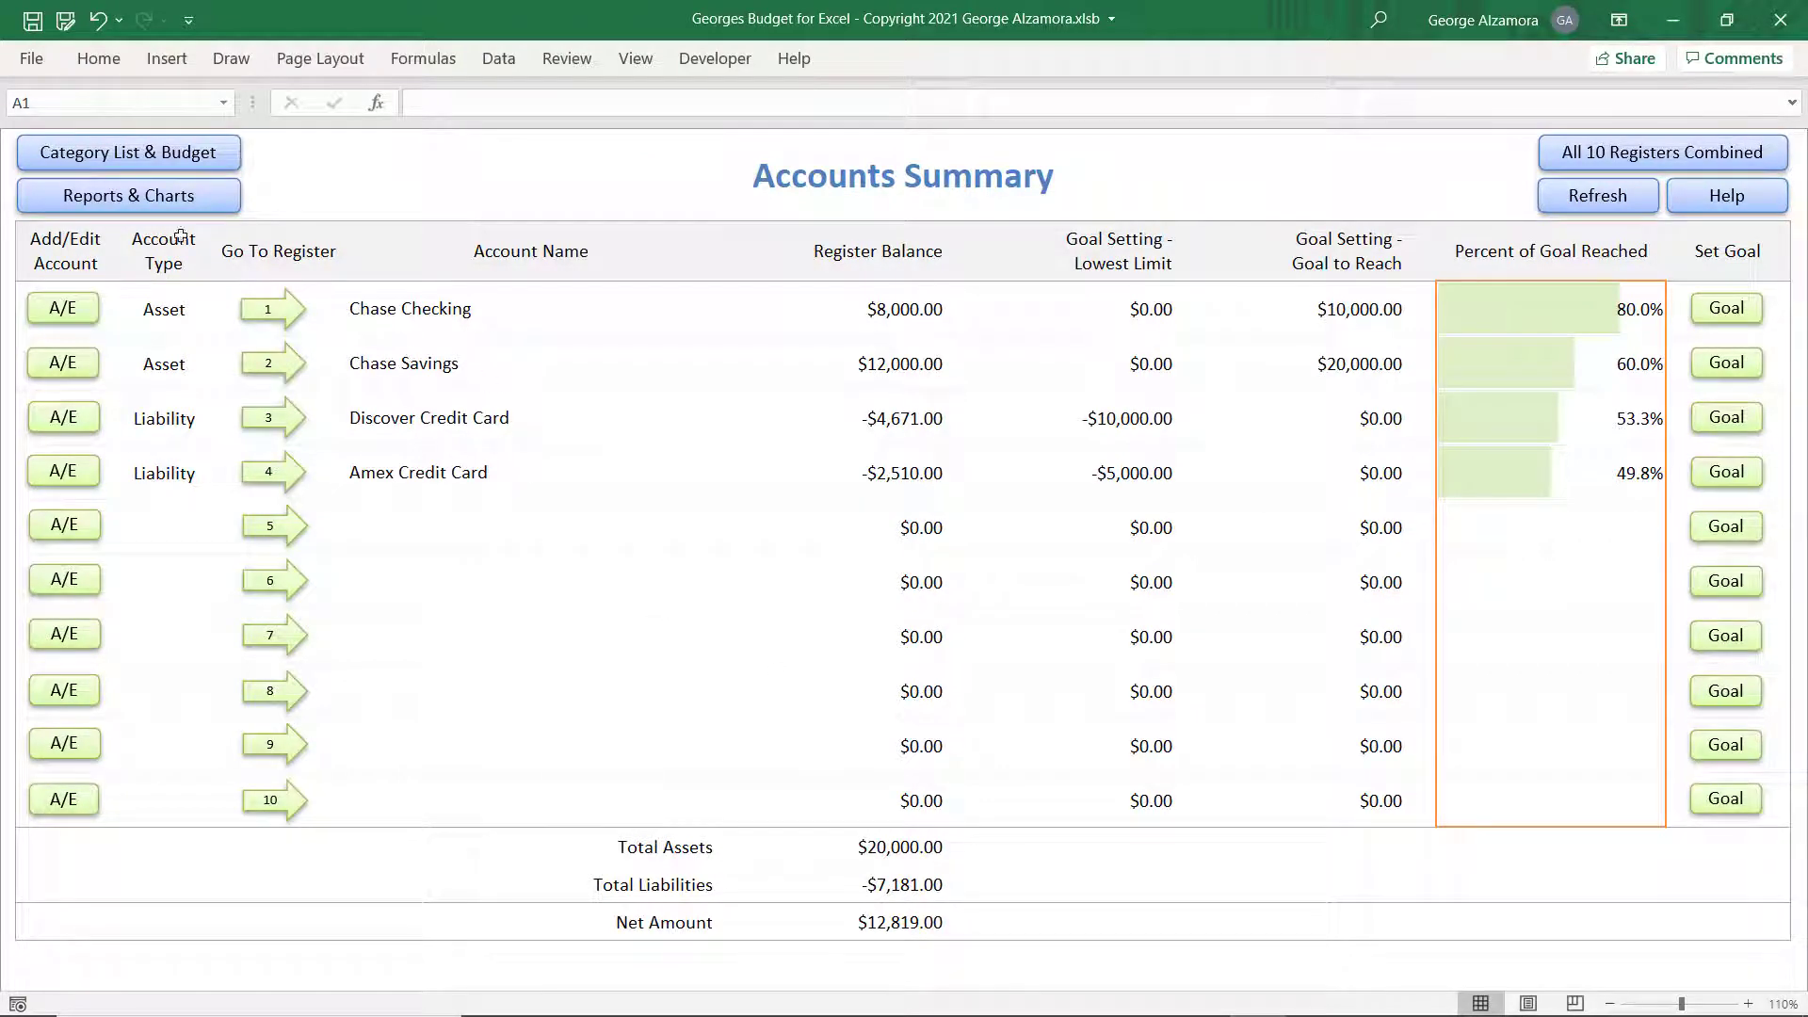
View the Monthly and Yearly Actual vs Budget reports, and return to the Accounts Summary.
left_click(141, 202)
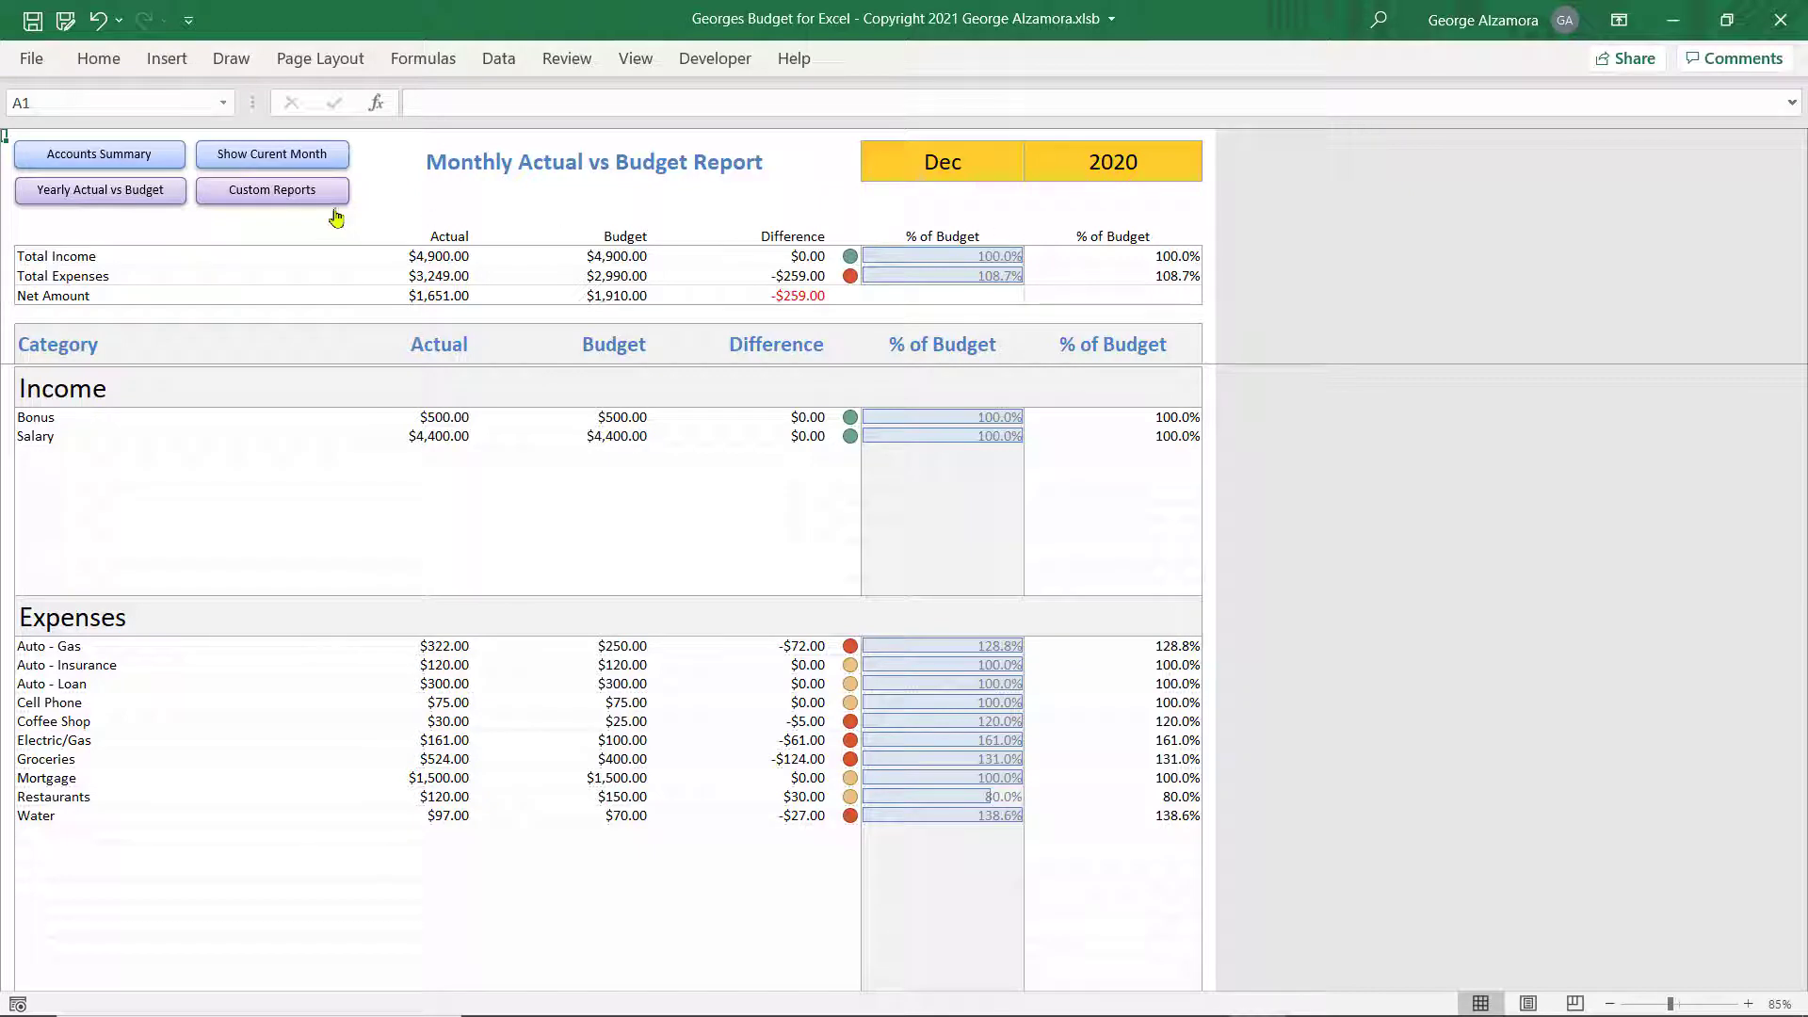
left_click(136, 192)
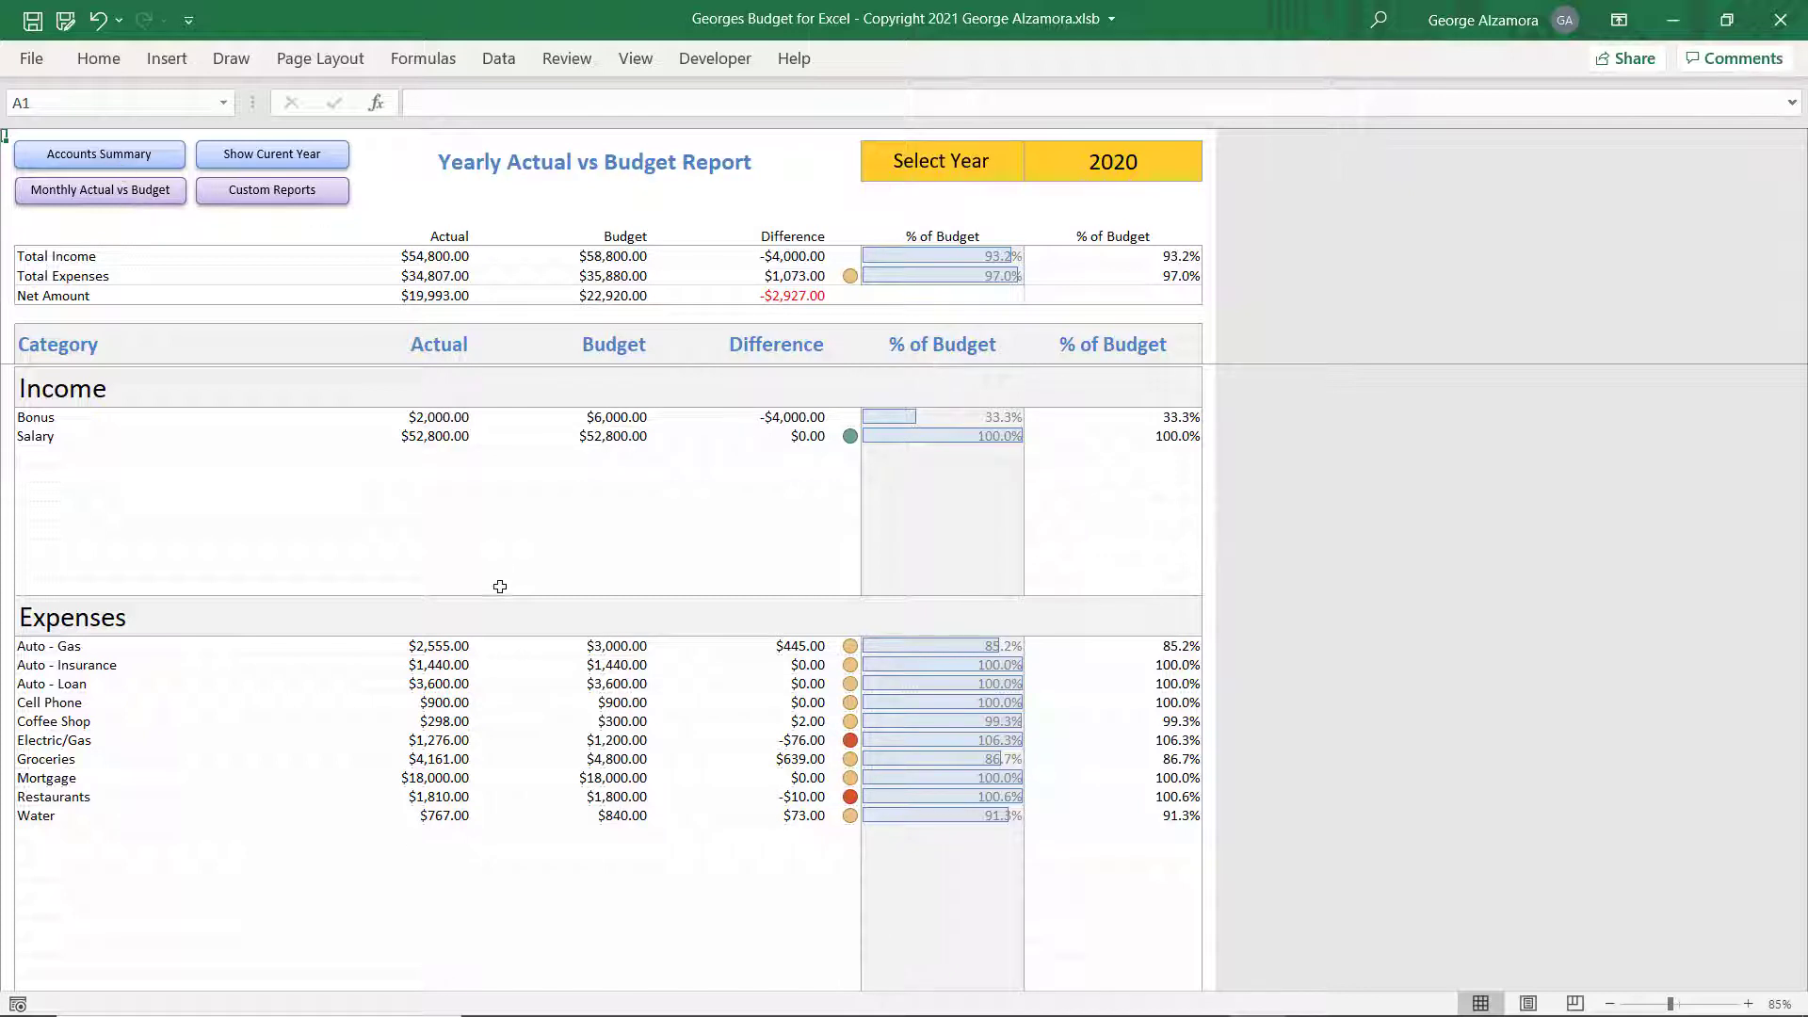
left_click(95, 160)
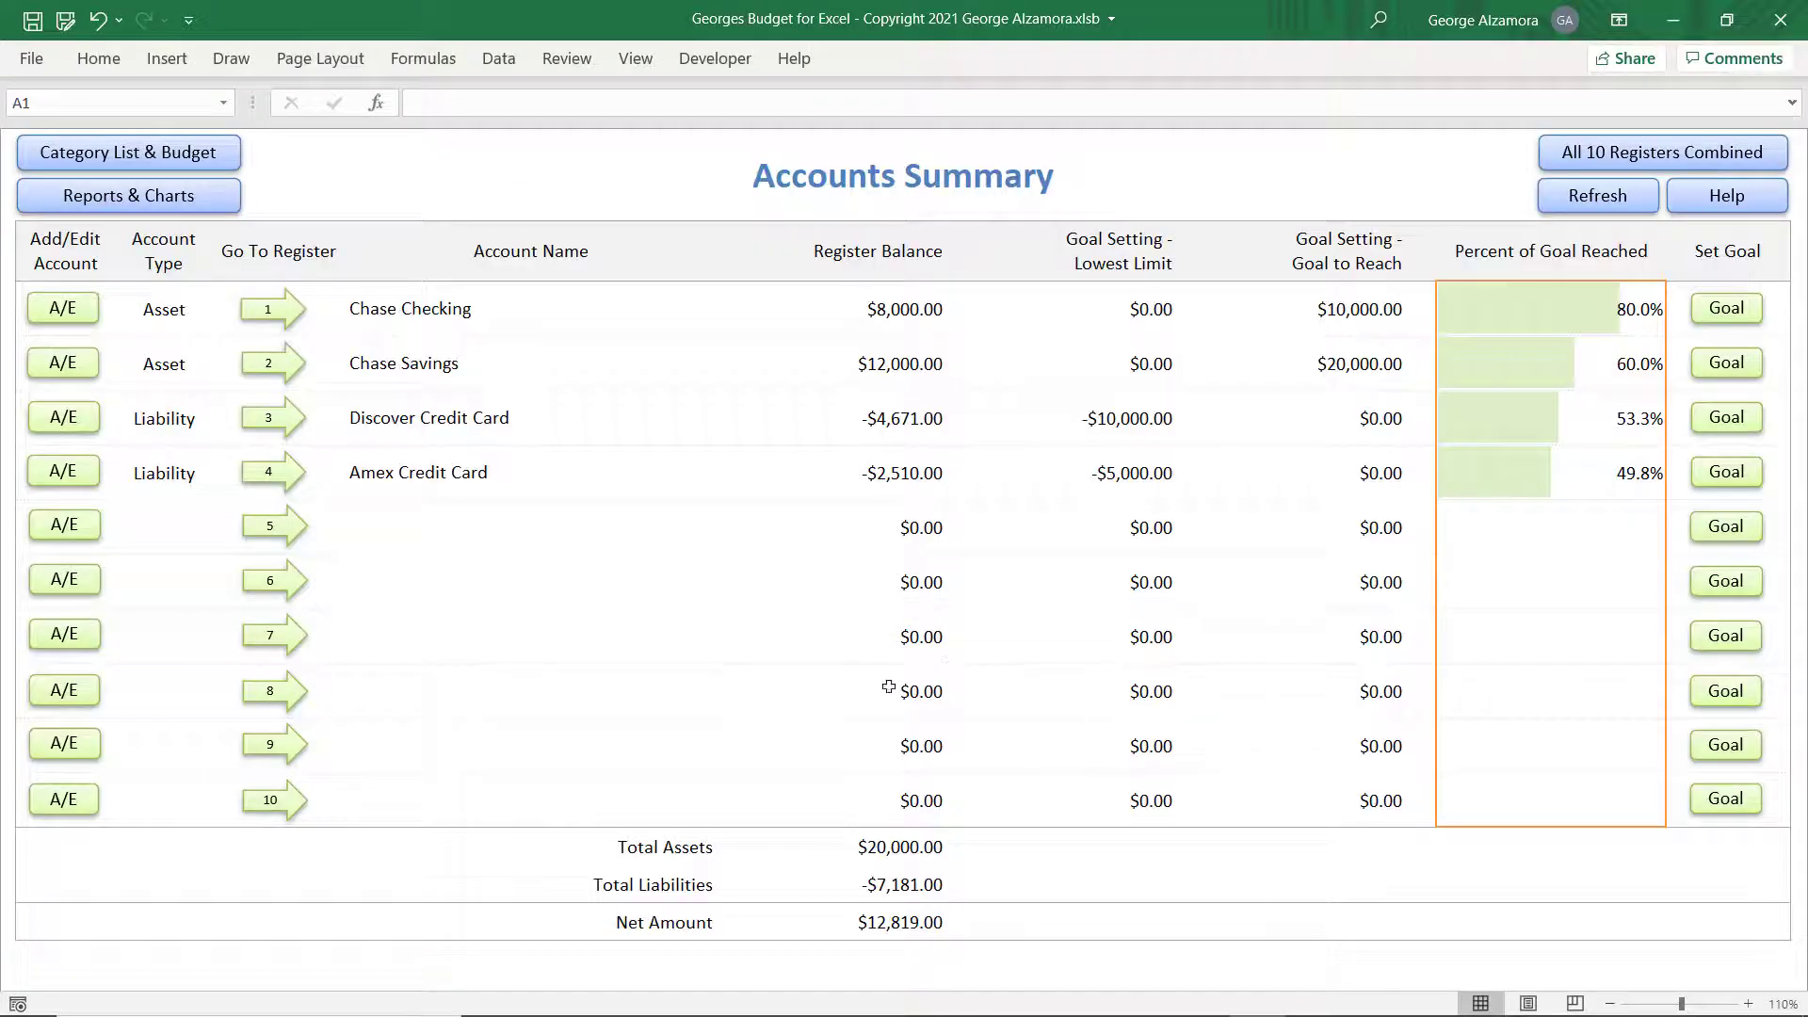
Review the income and expense categories in the Category List & Budget sheet, and return to the Accounts Summary.
left_click(163, 164)
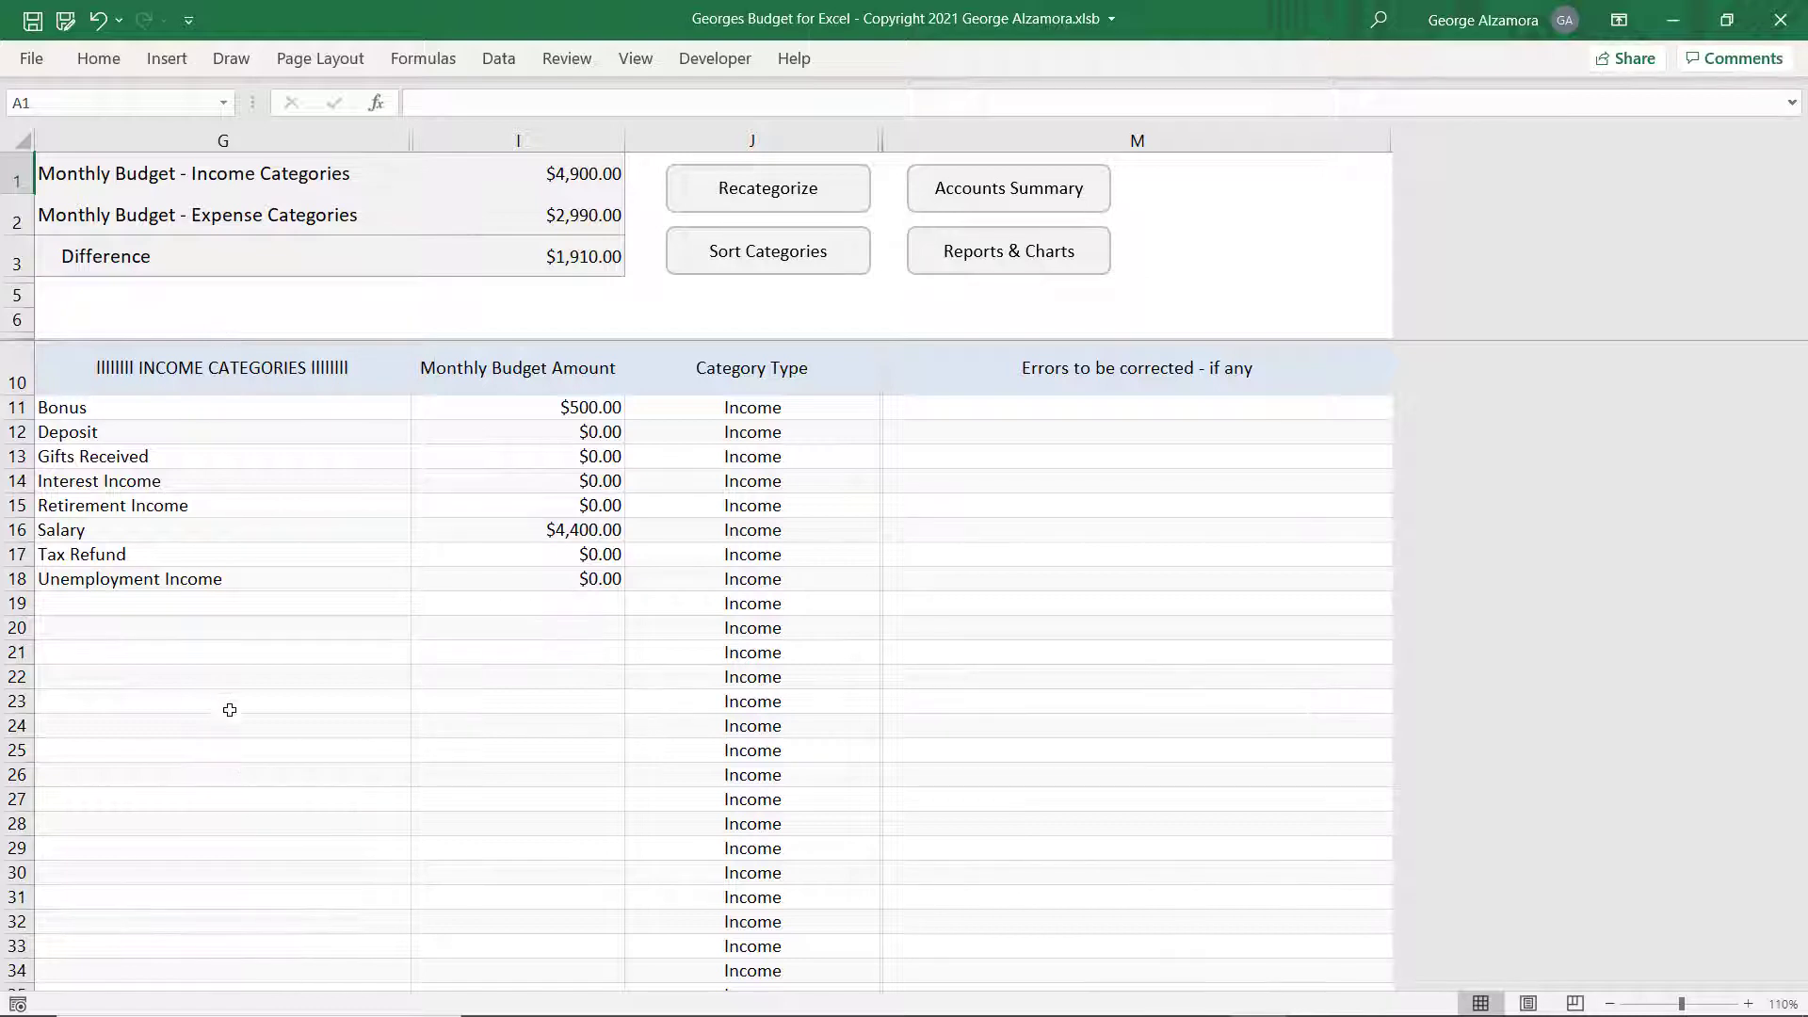
scroll(246, 773, "down", 16)
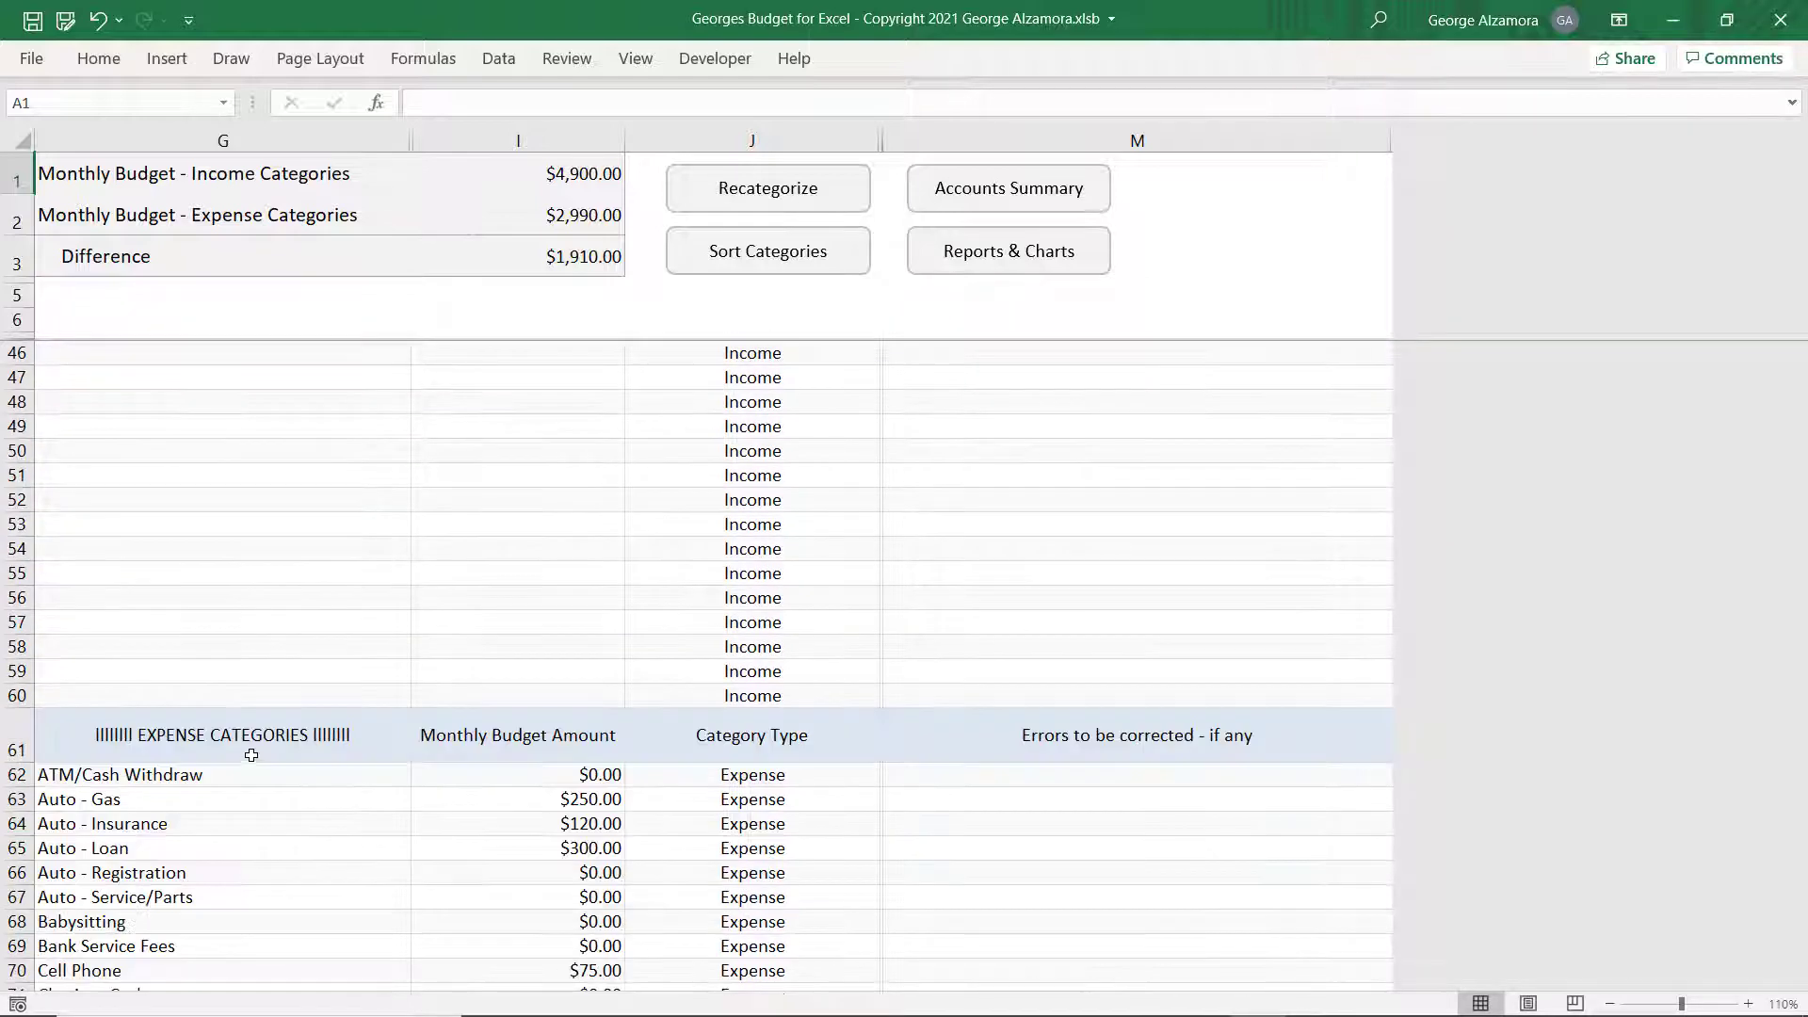
scroll(255, 745, "up", 16)
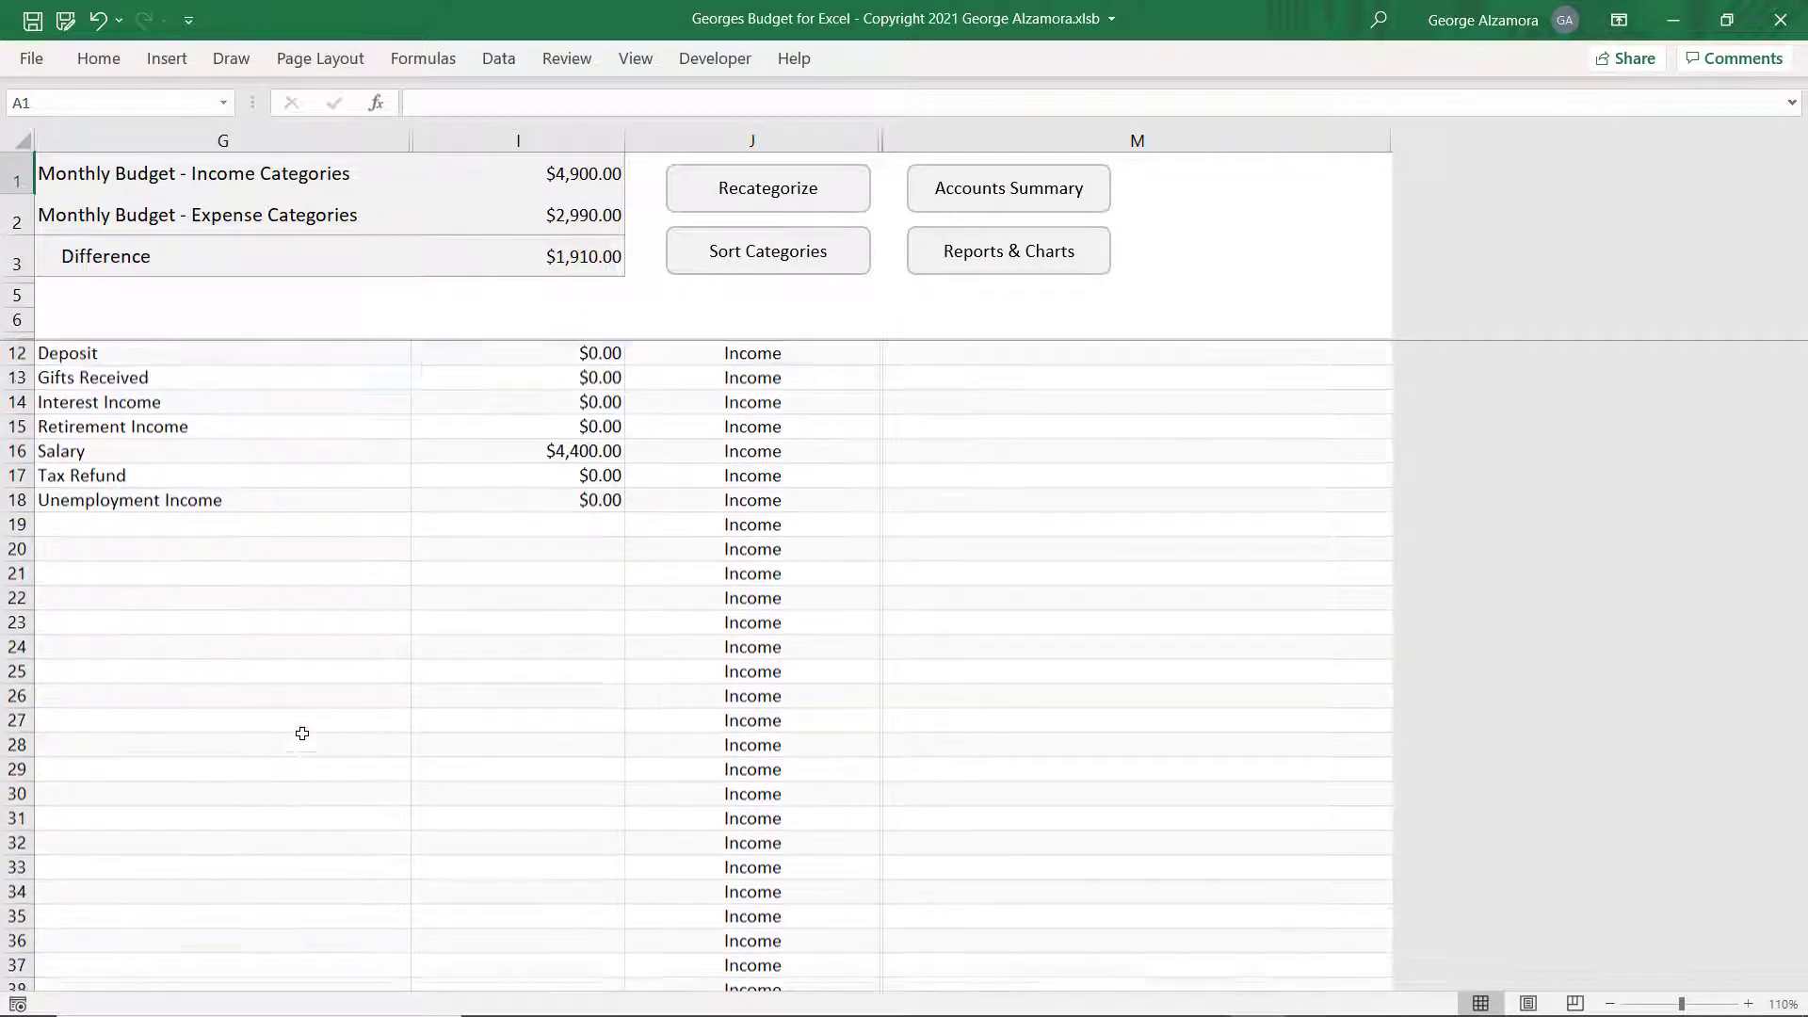
left_click(292, 750)
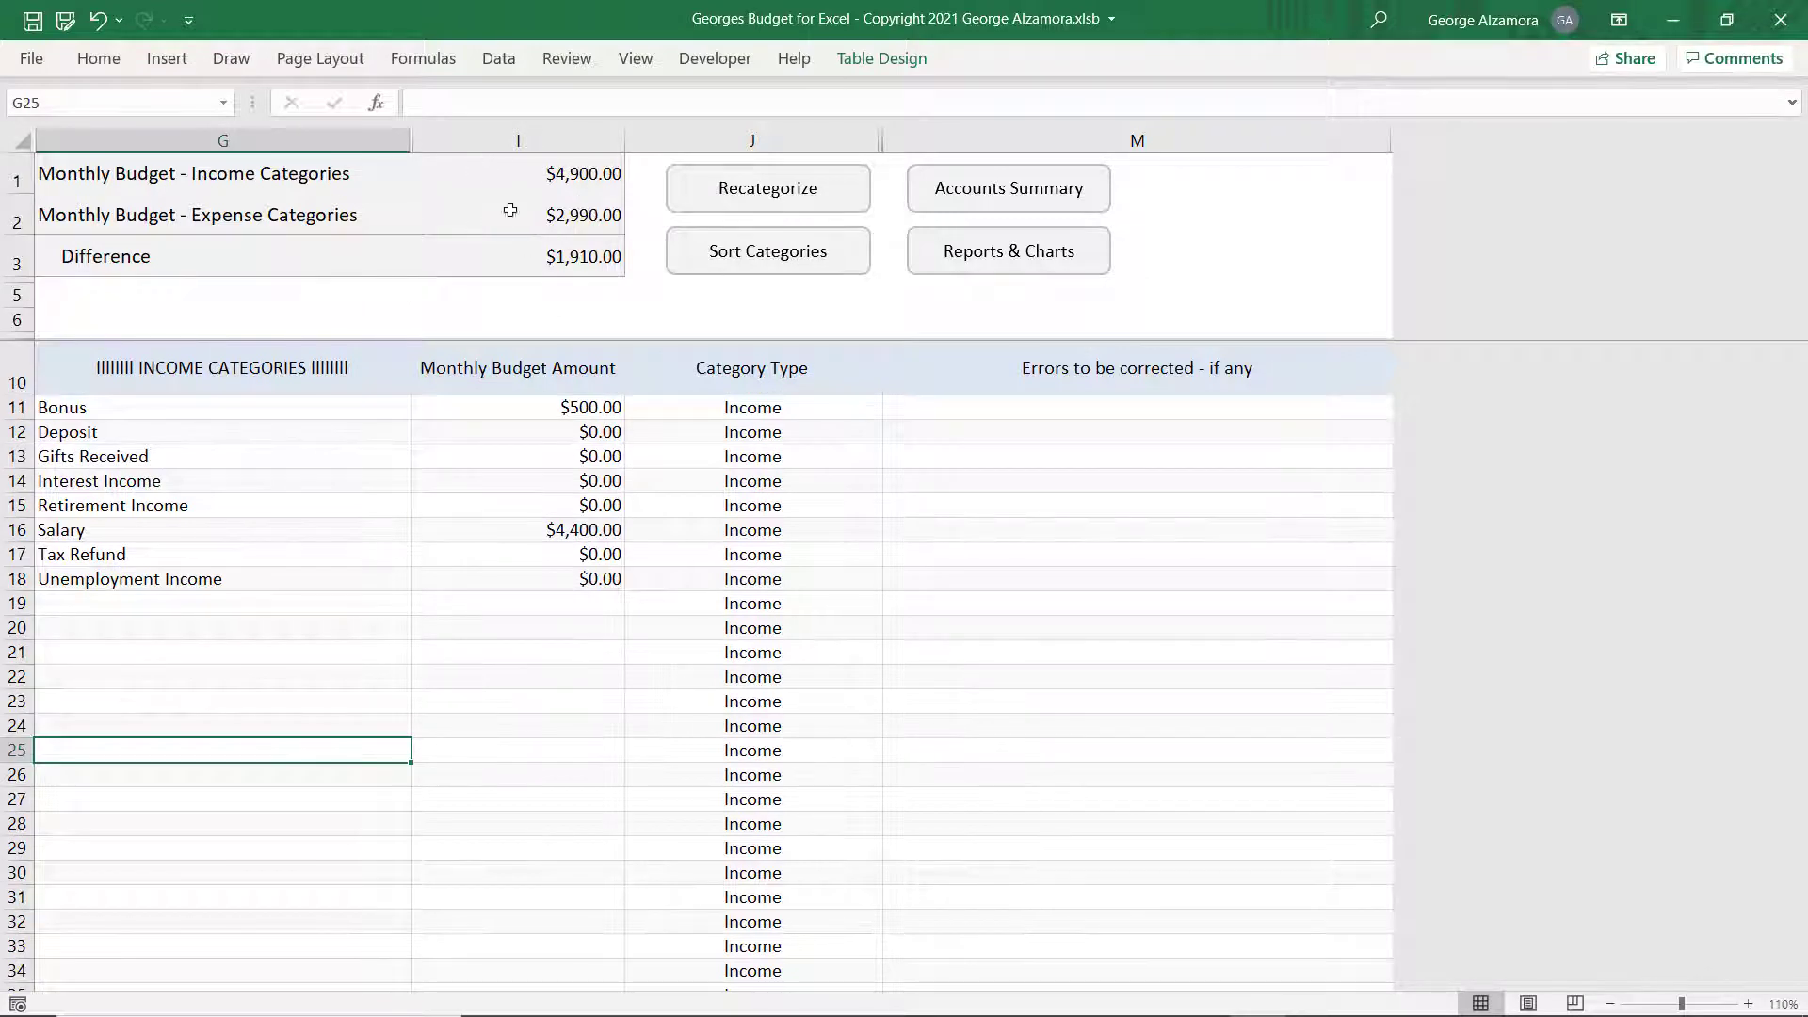
left_click(331, 629)
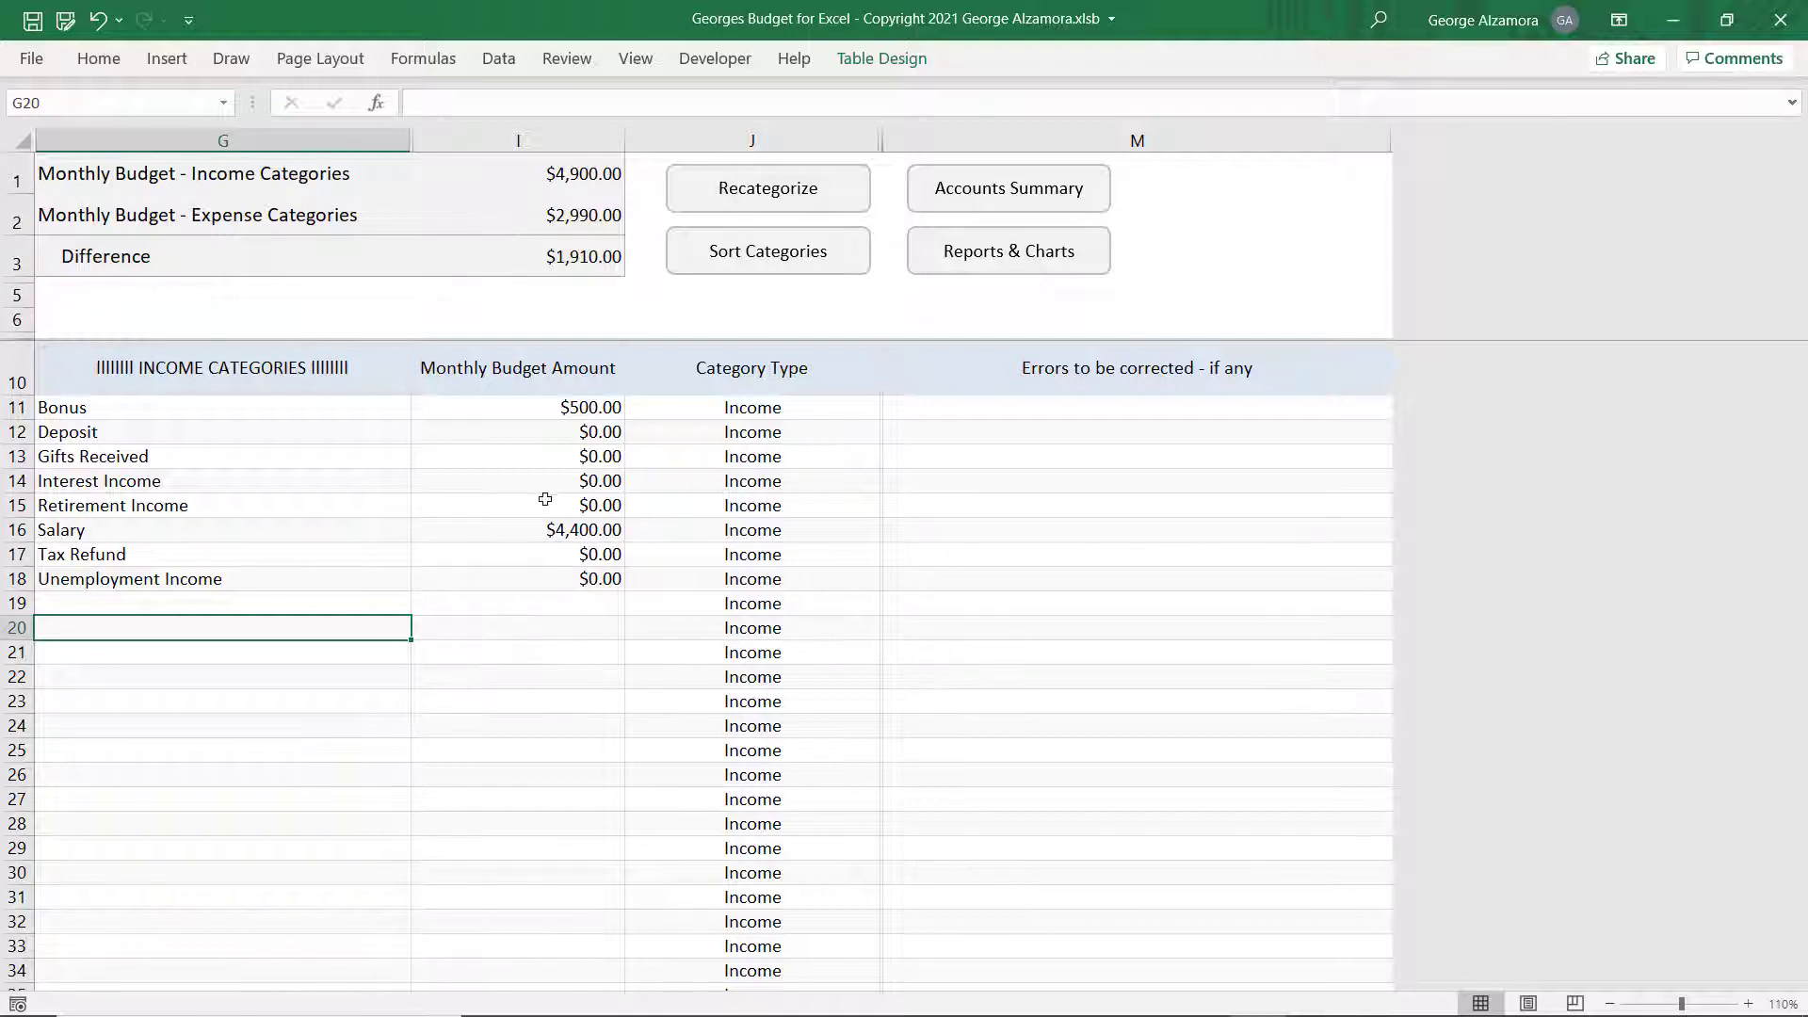
left_click(1010, 196)
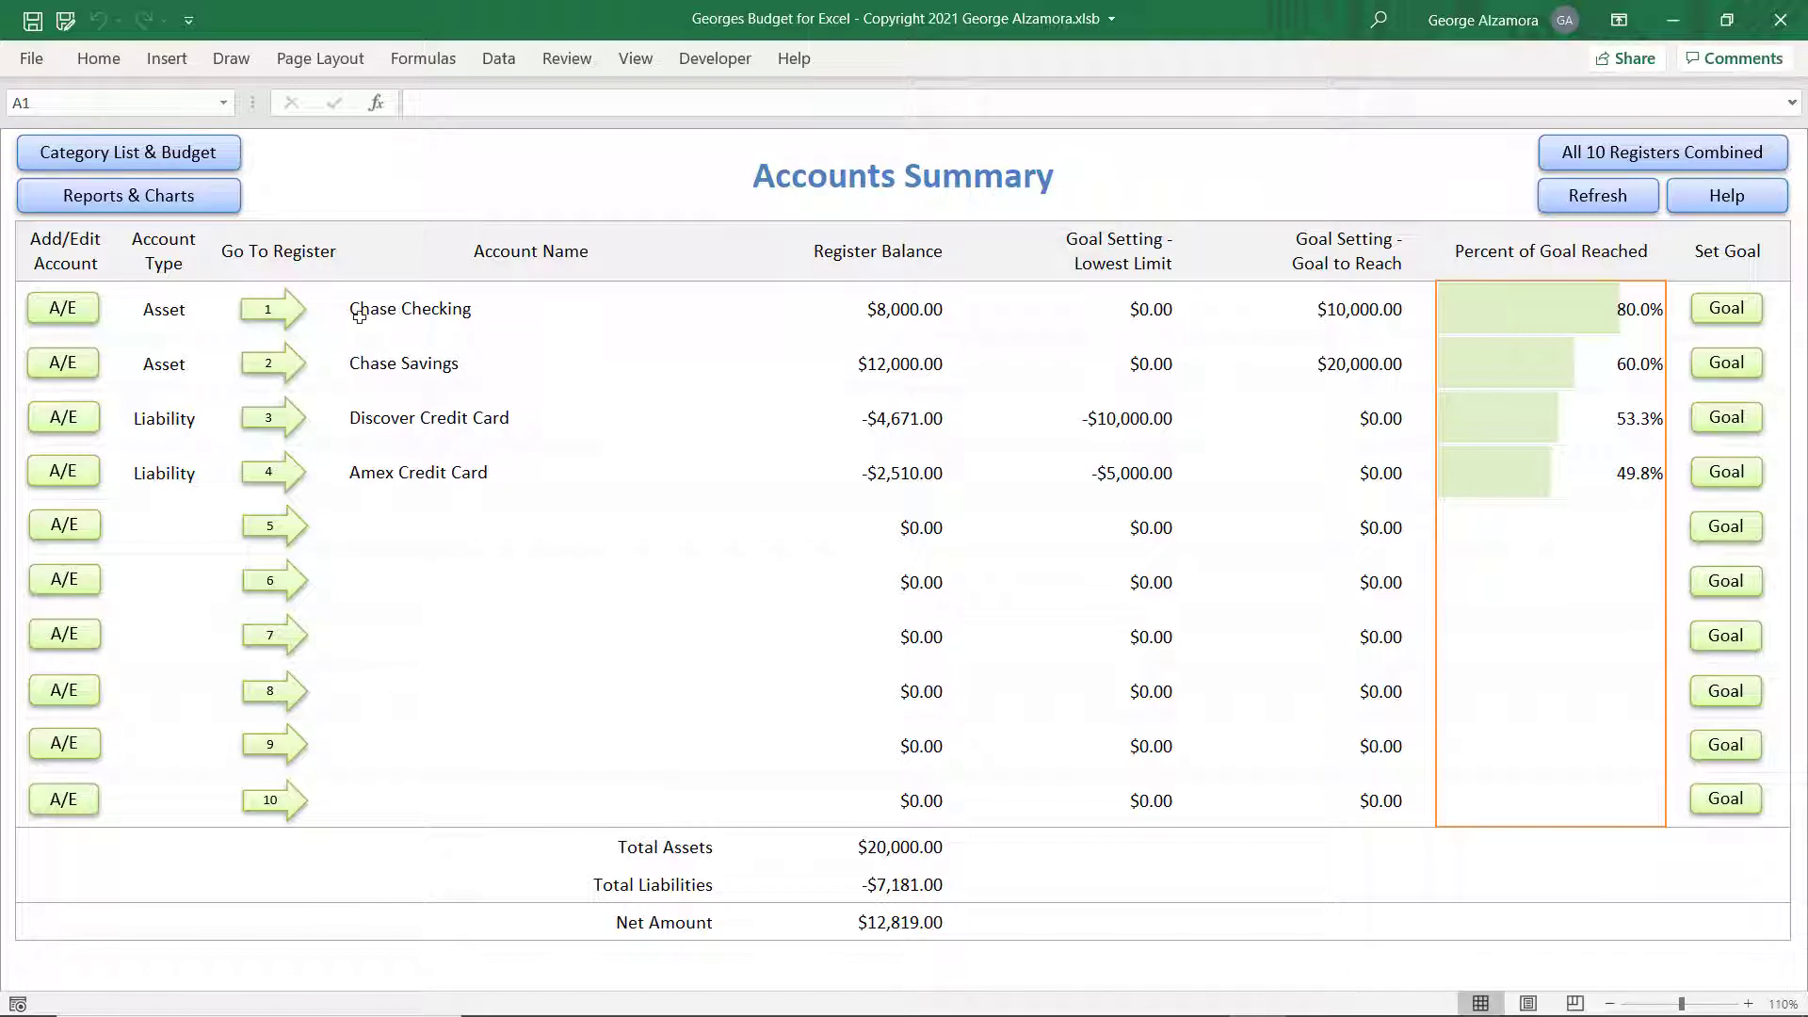
Filter the Chase Checking register's Category column to Groceries by searching for "gro".
left_click(278, 314)
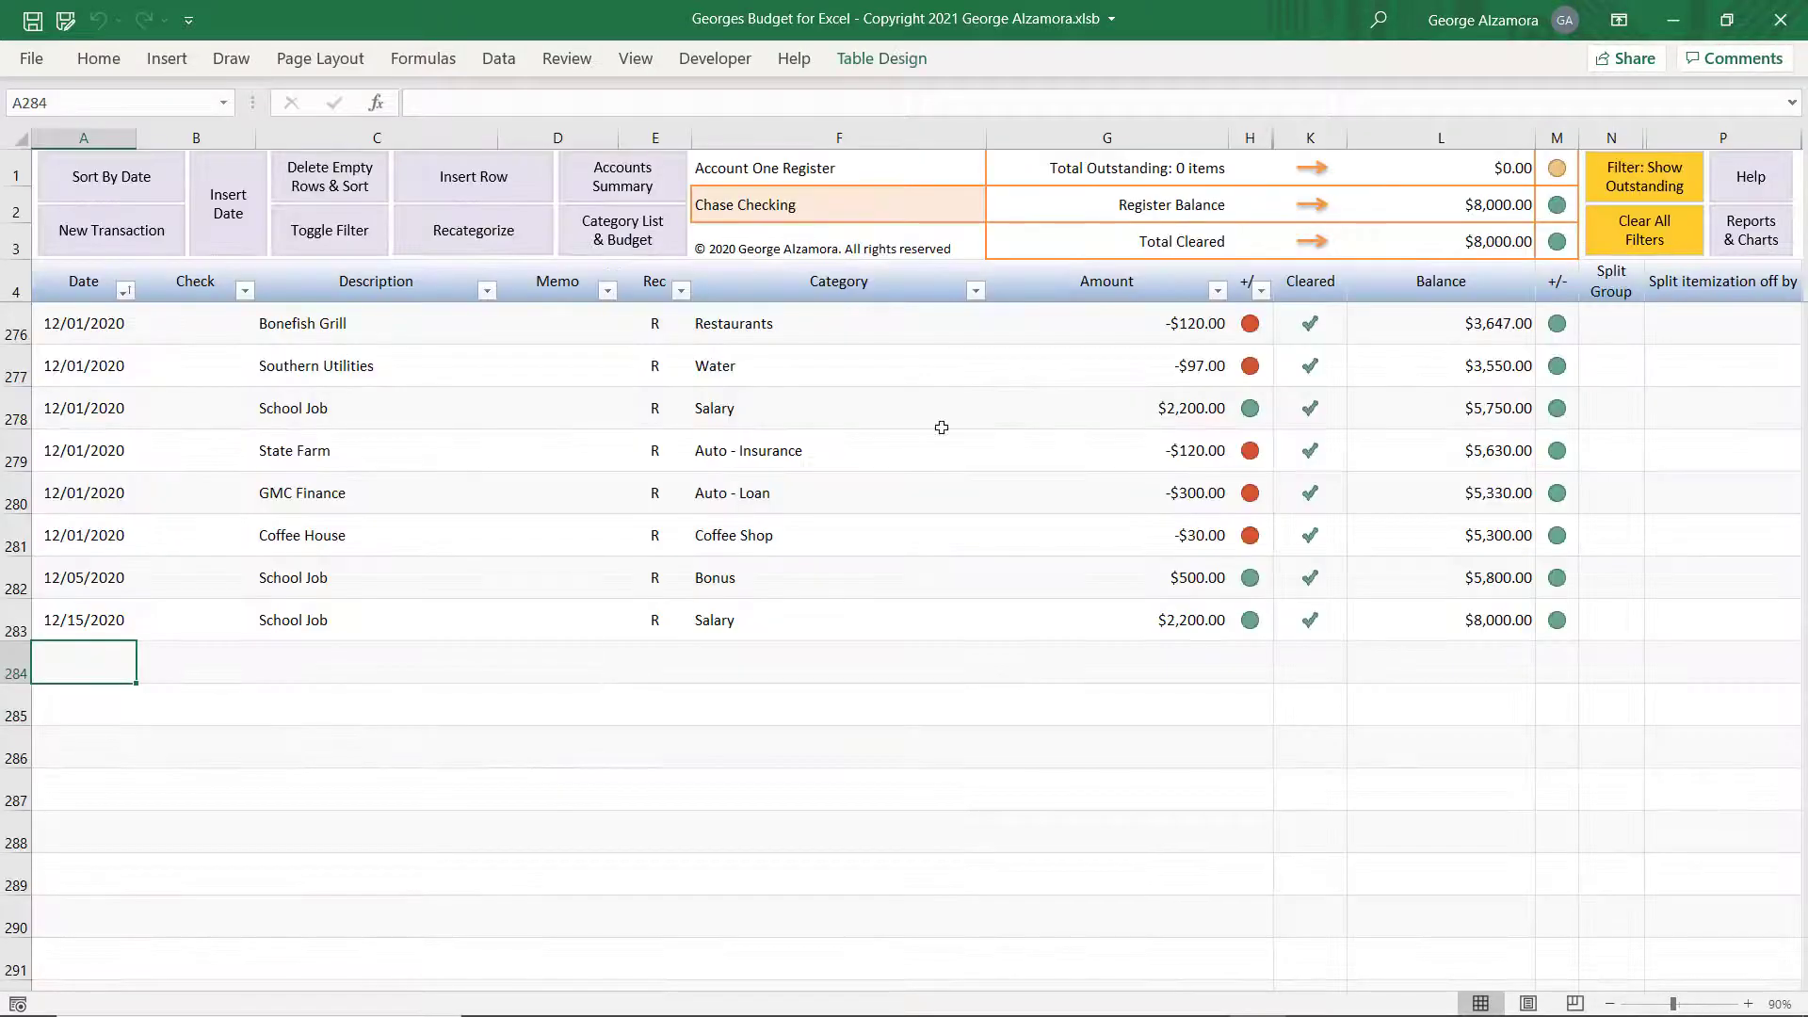
left_click(977, 291)
type("g")
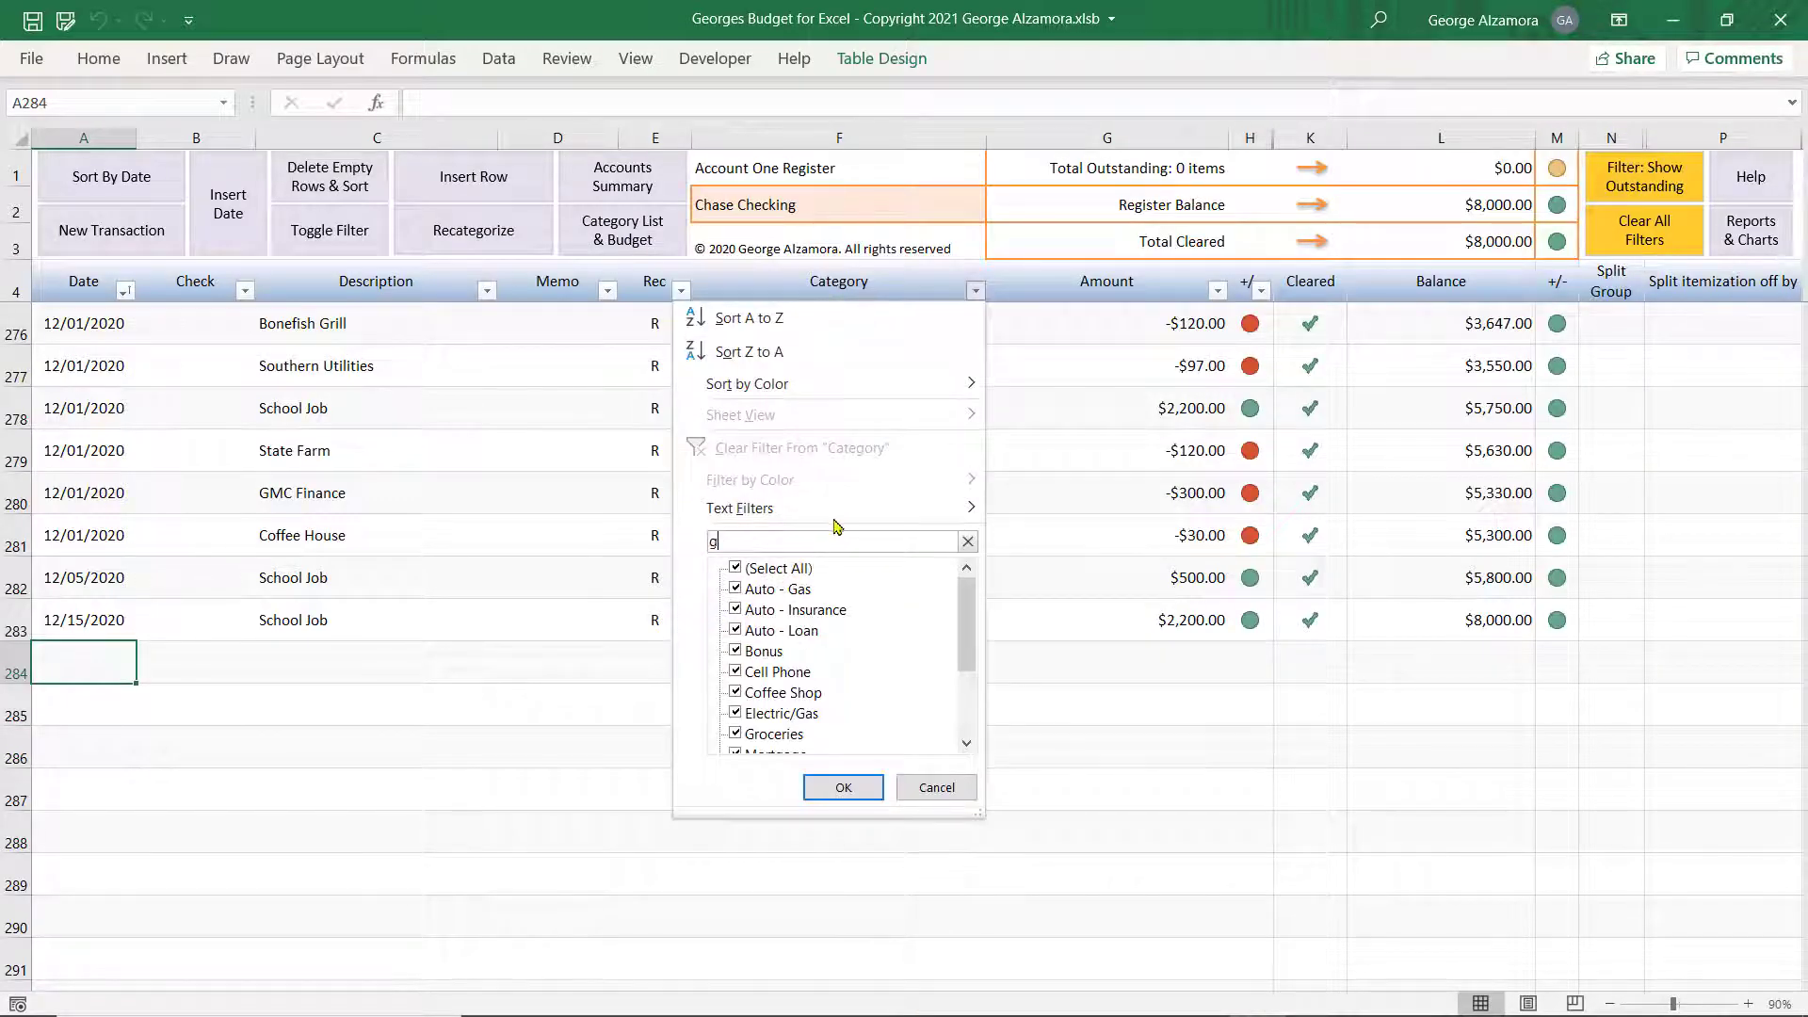
type("ro")
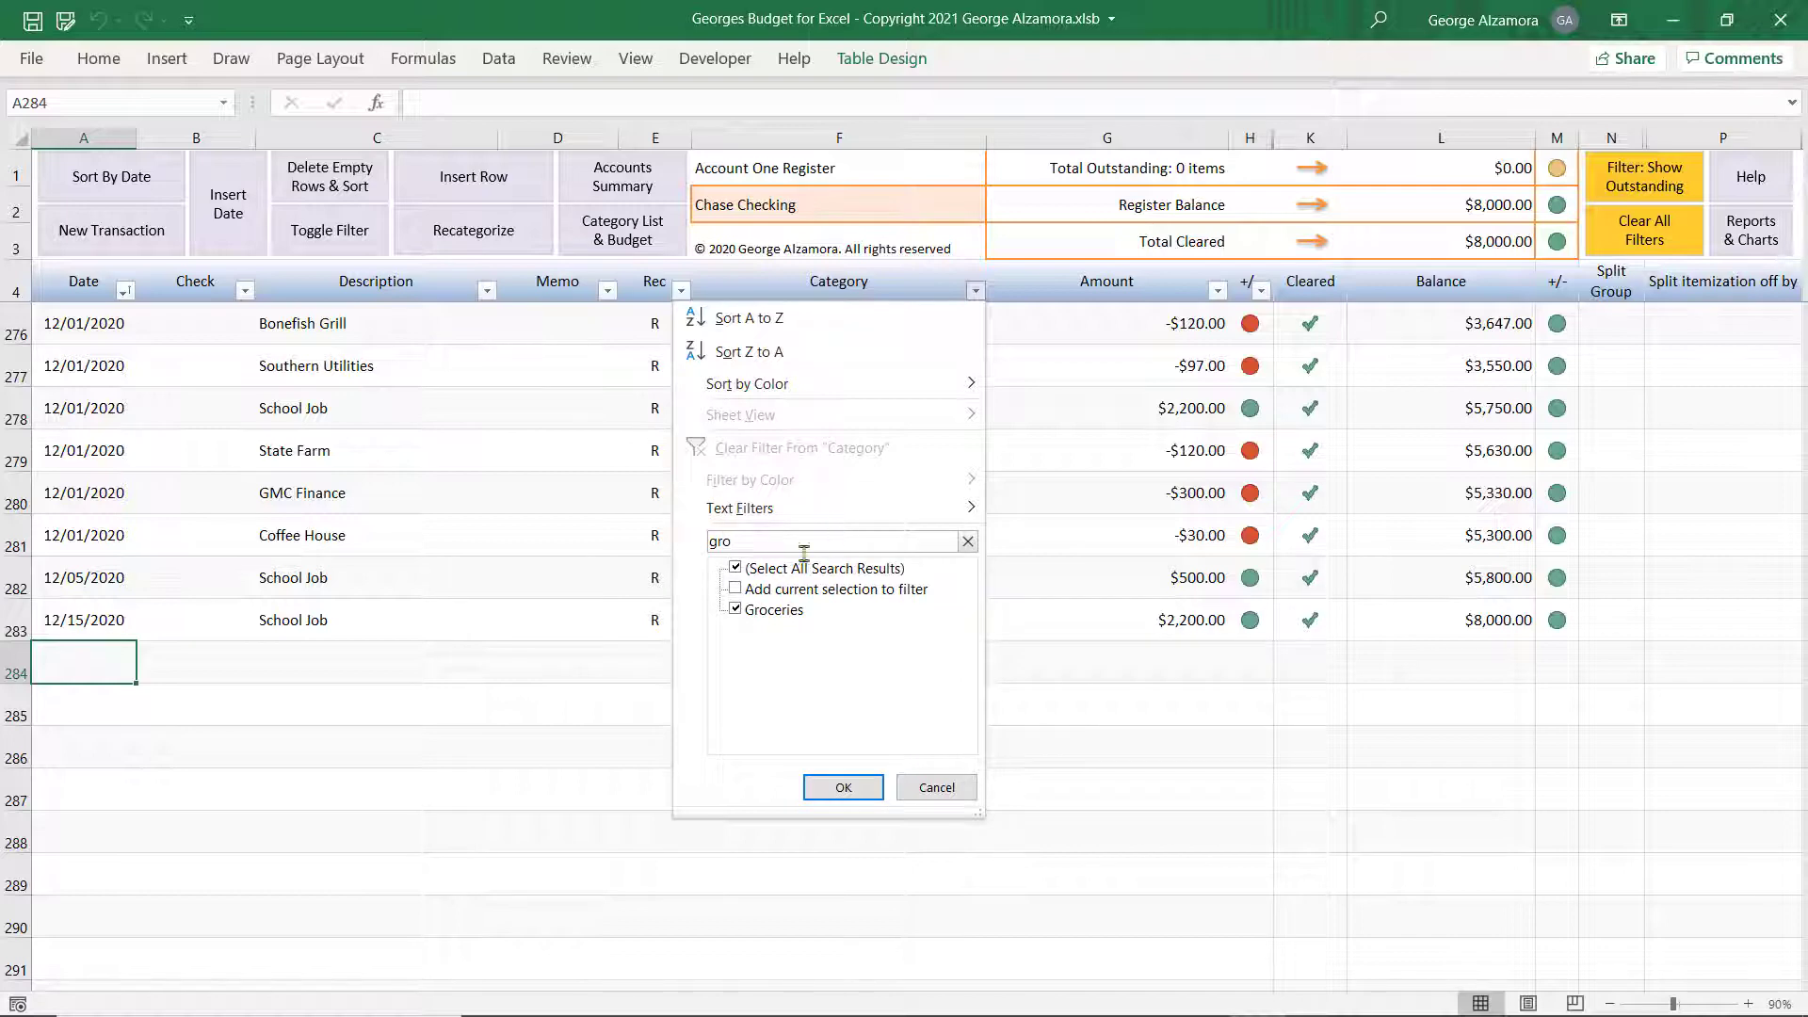
left_click(844, 787)
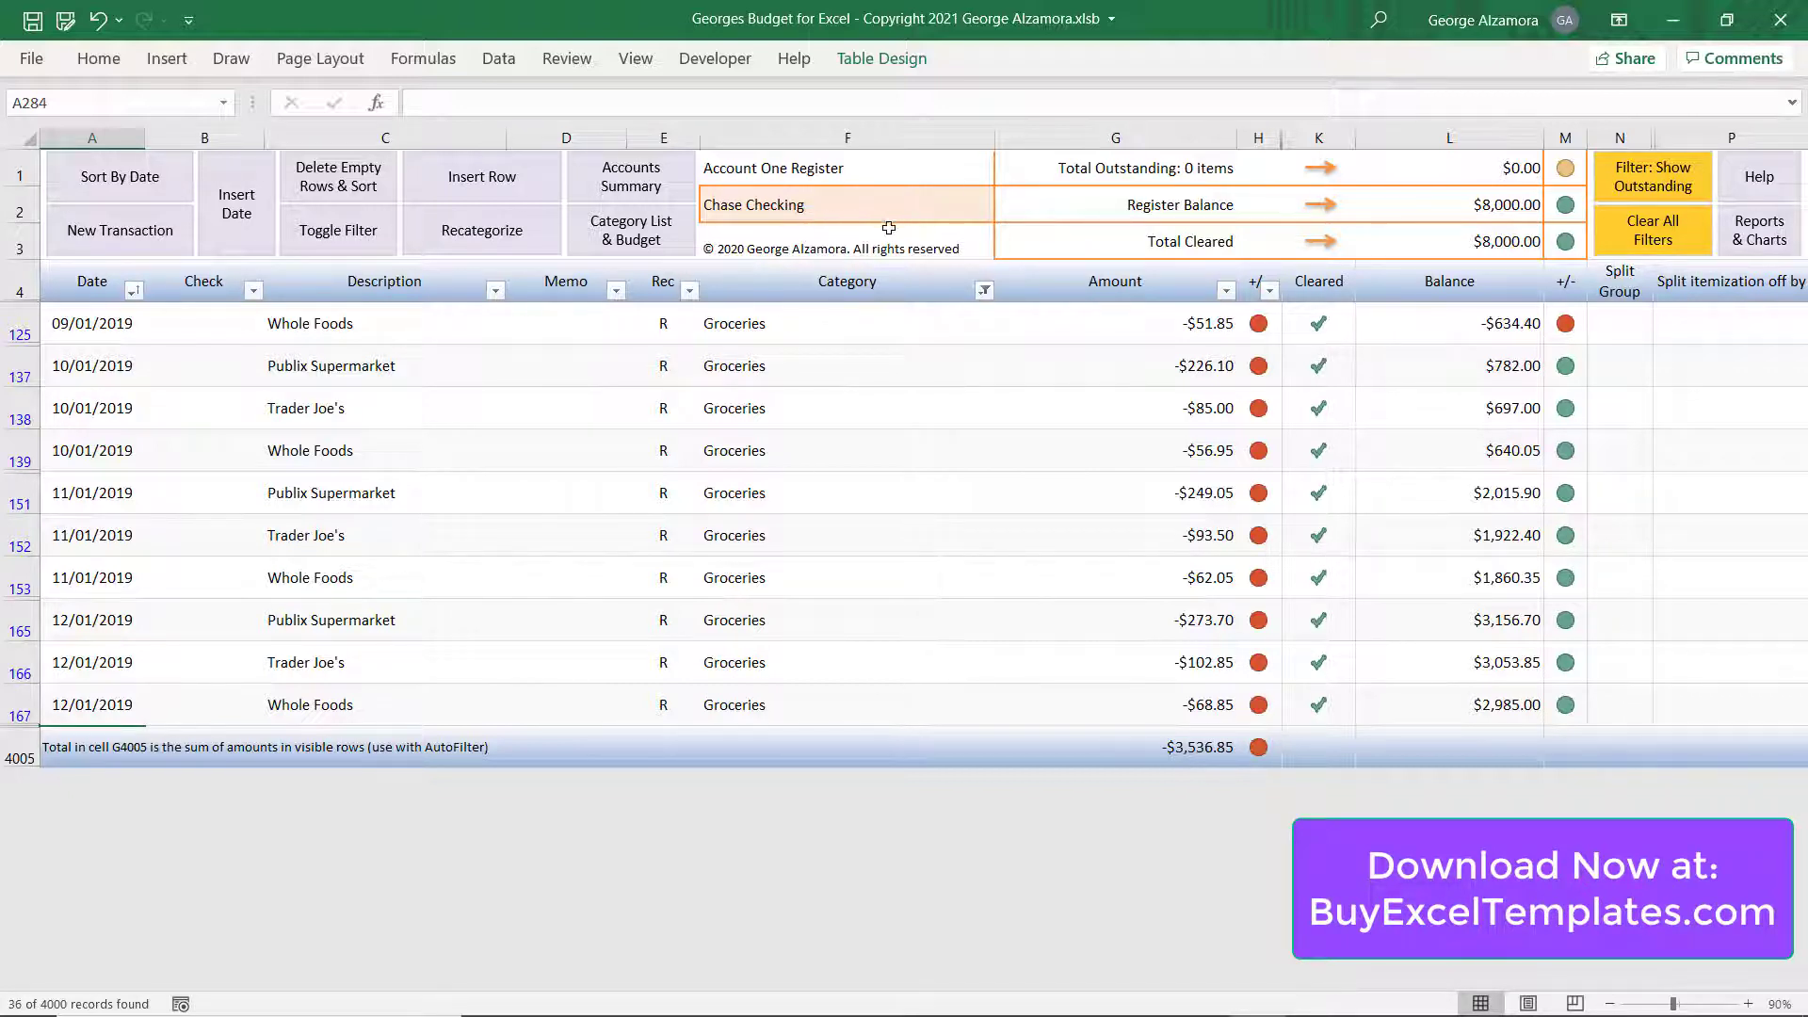
Clear all filters in the Chase Checking register and return to the Accounts Summary.
left_click(807, 450)
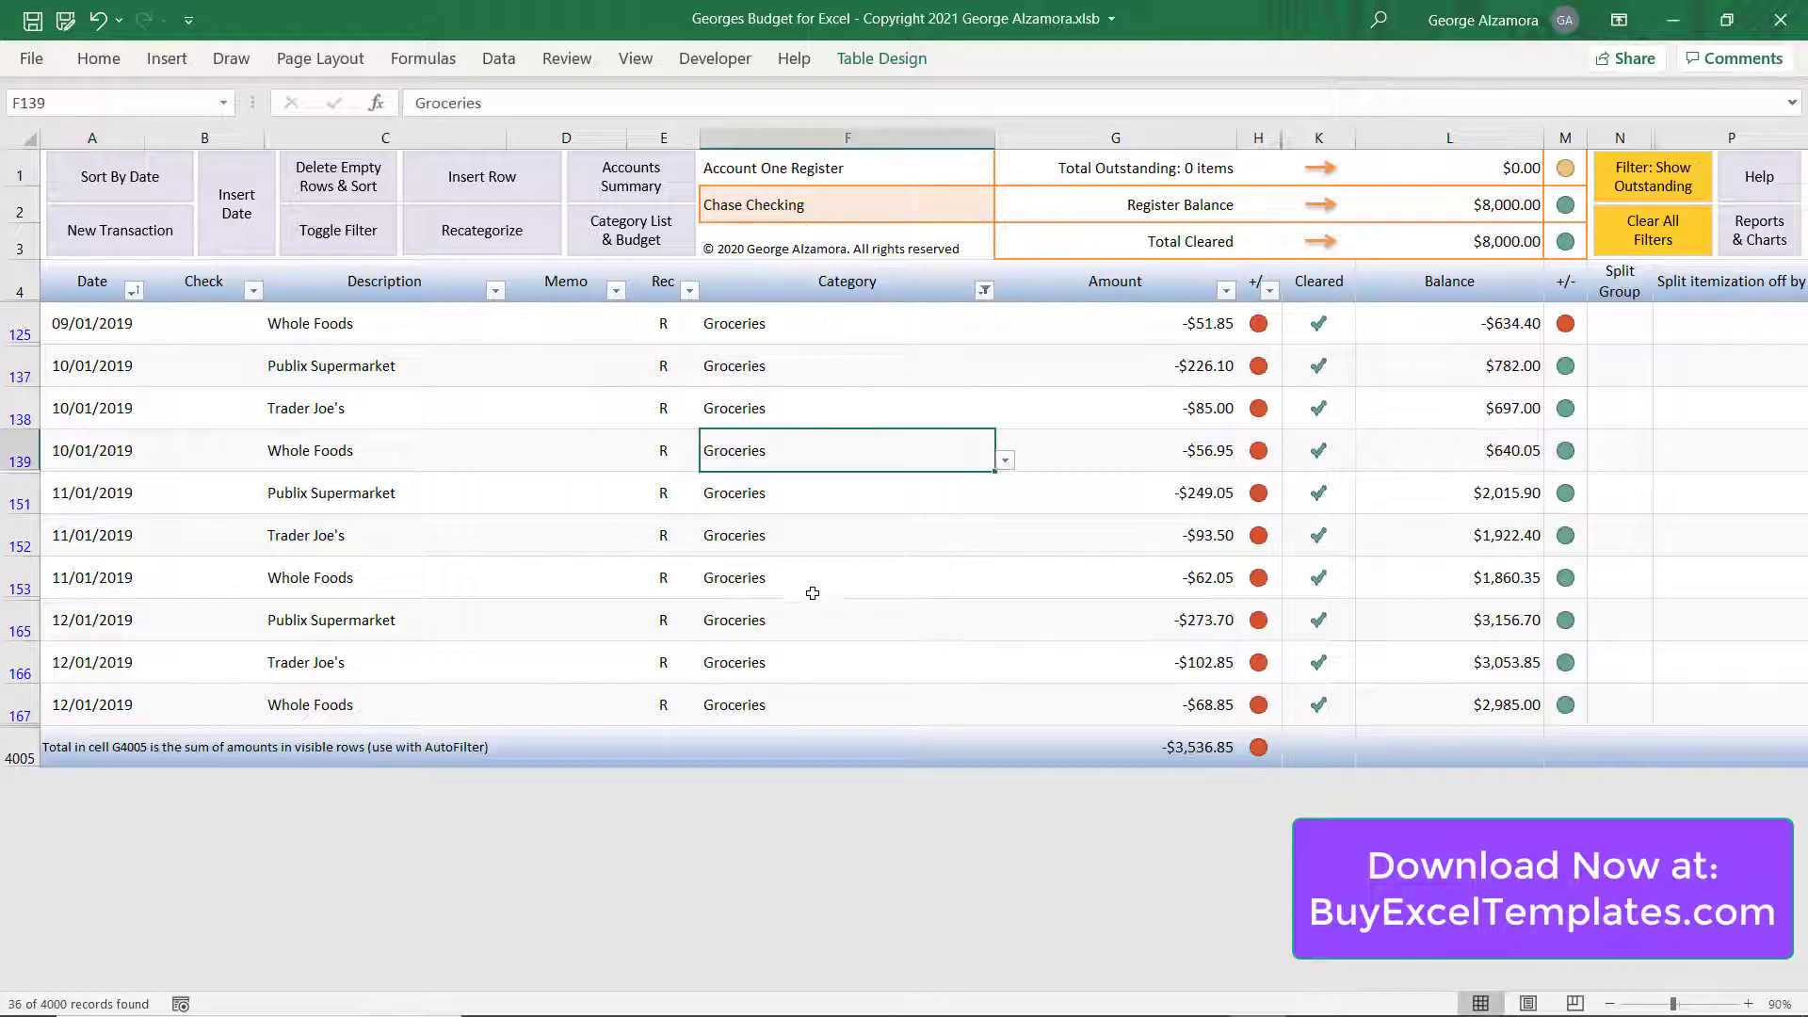
left_click(1634, 247)
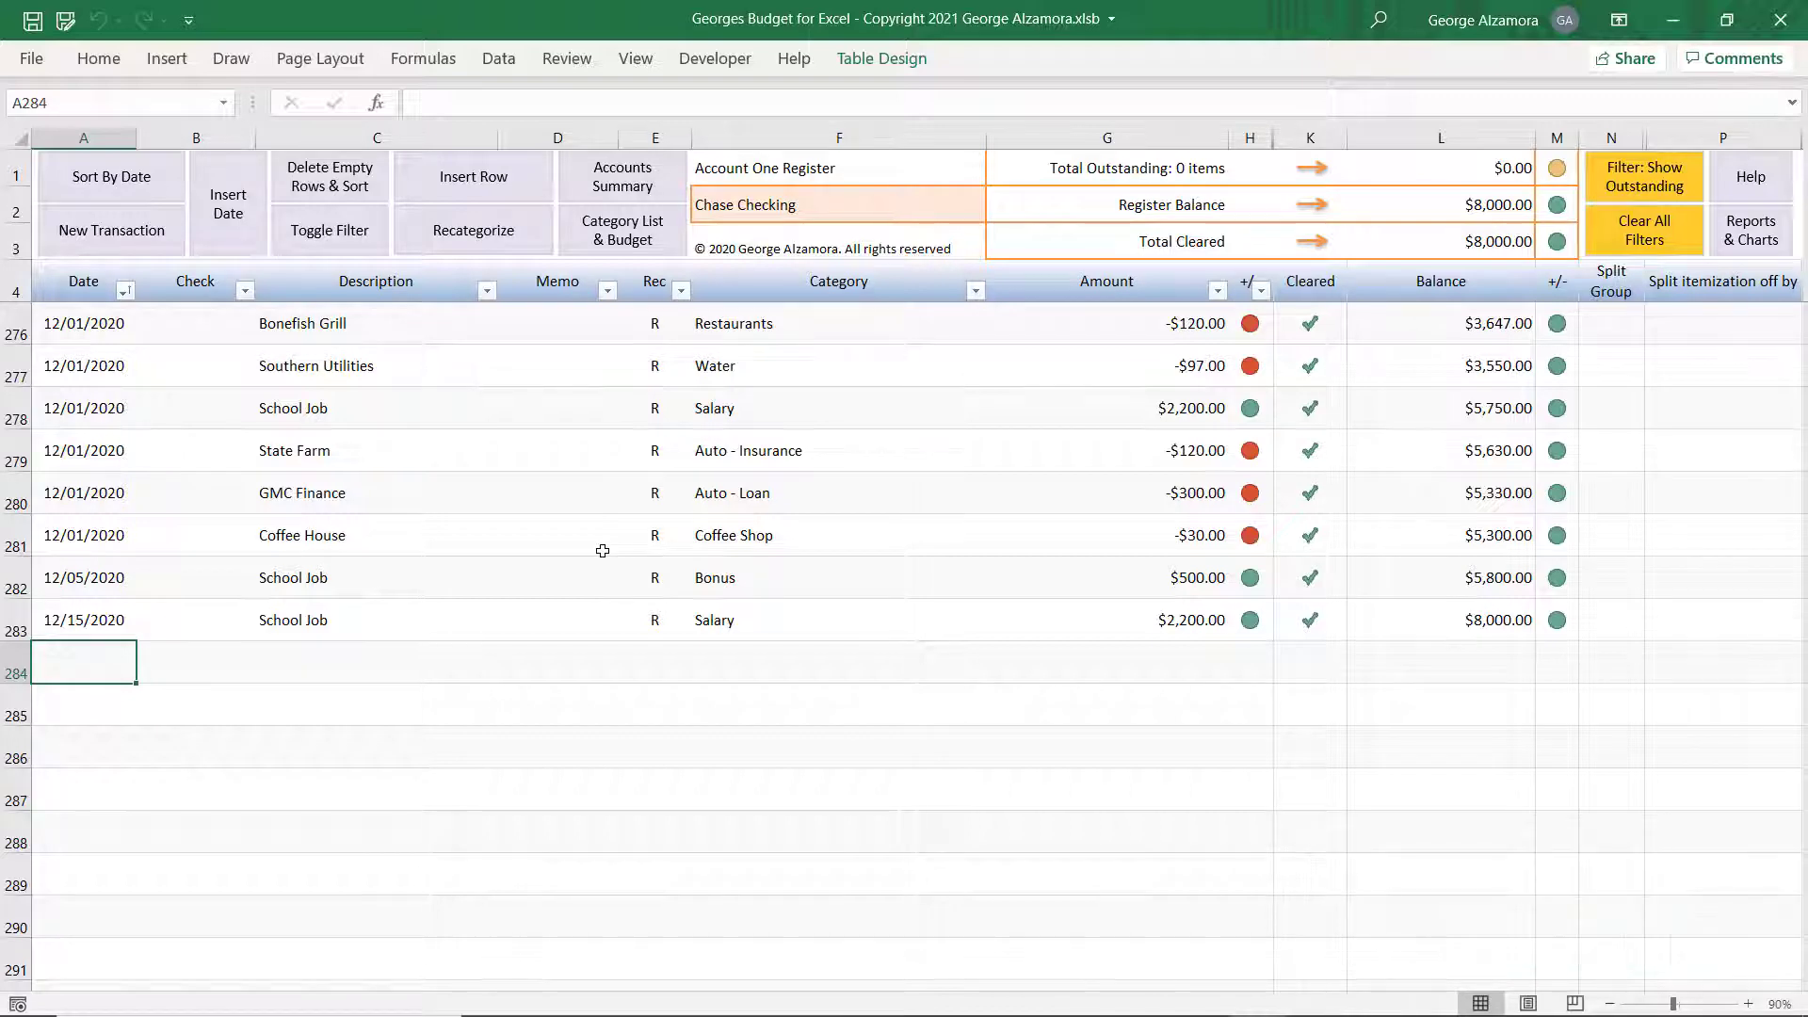
left_click(625, 186)
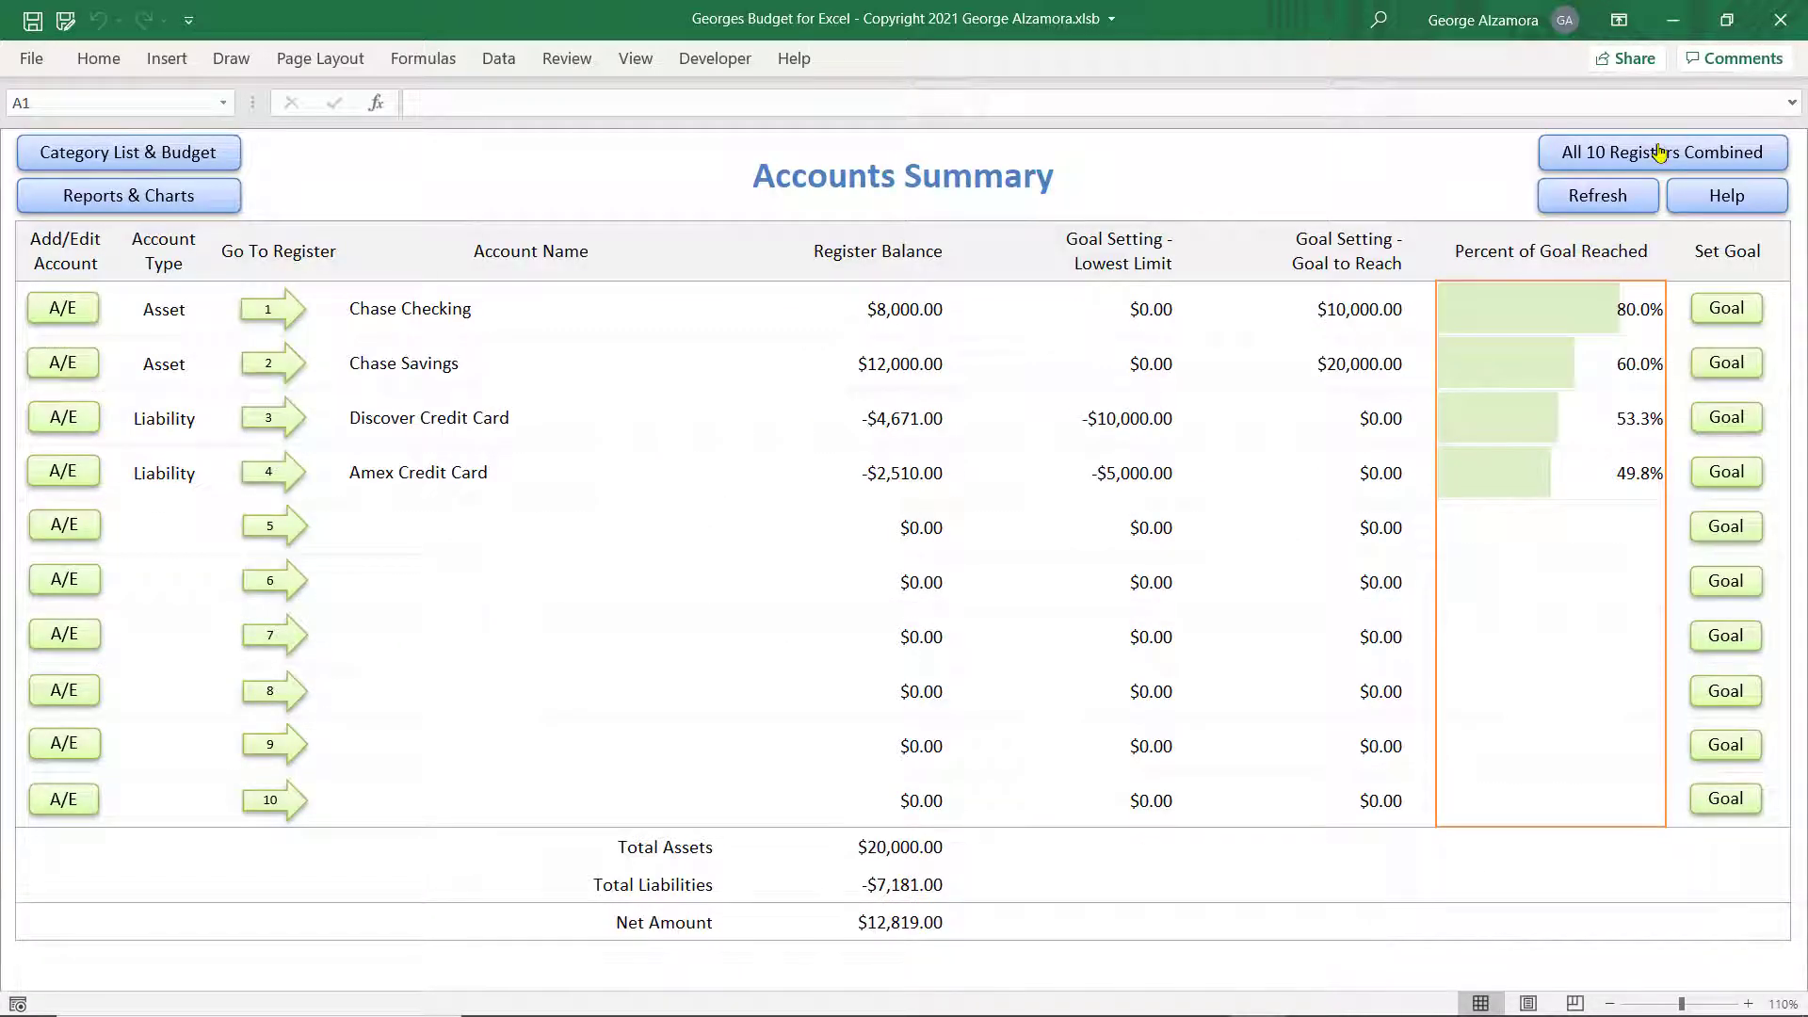
Filter the combined transactions from all 10 registers to the Groceries category by searching for "groc".
left_click(1658, 162)
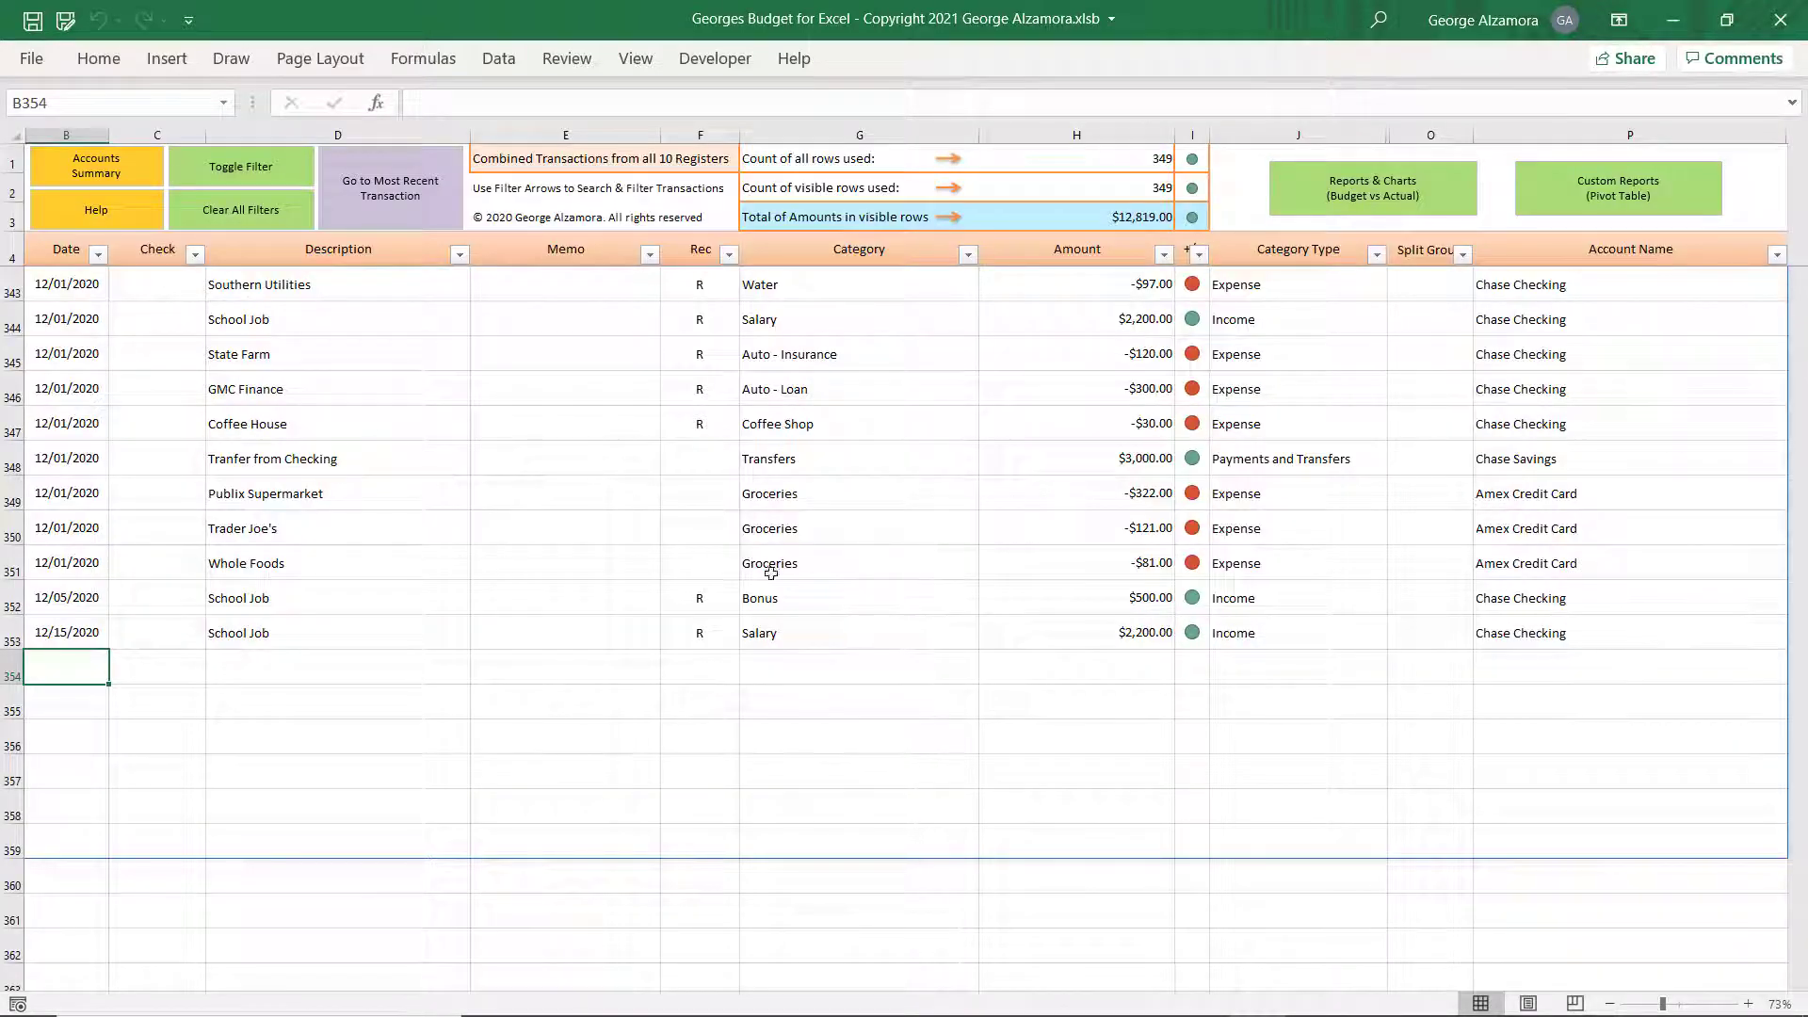
left_click(968, 254)
left_click(827, 509)
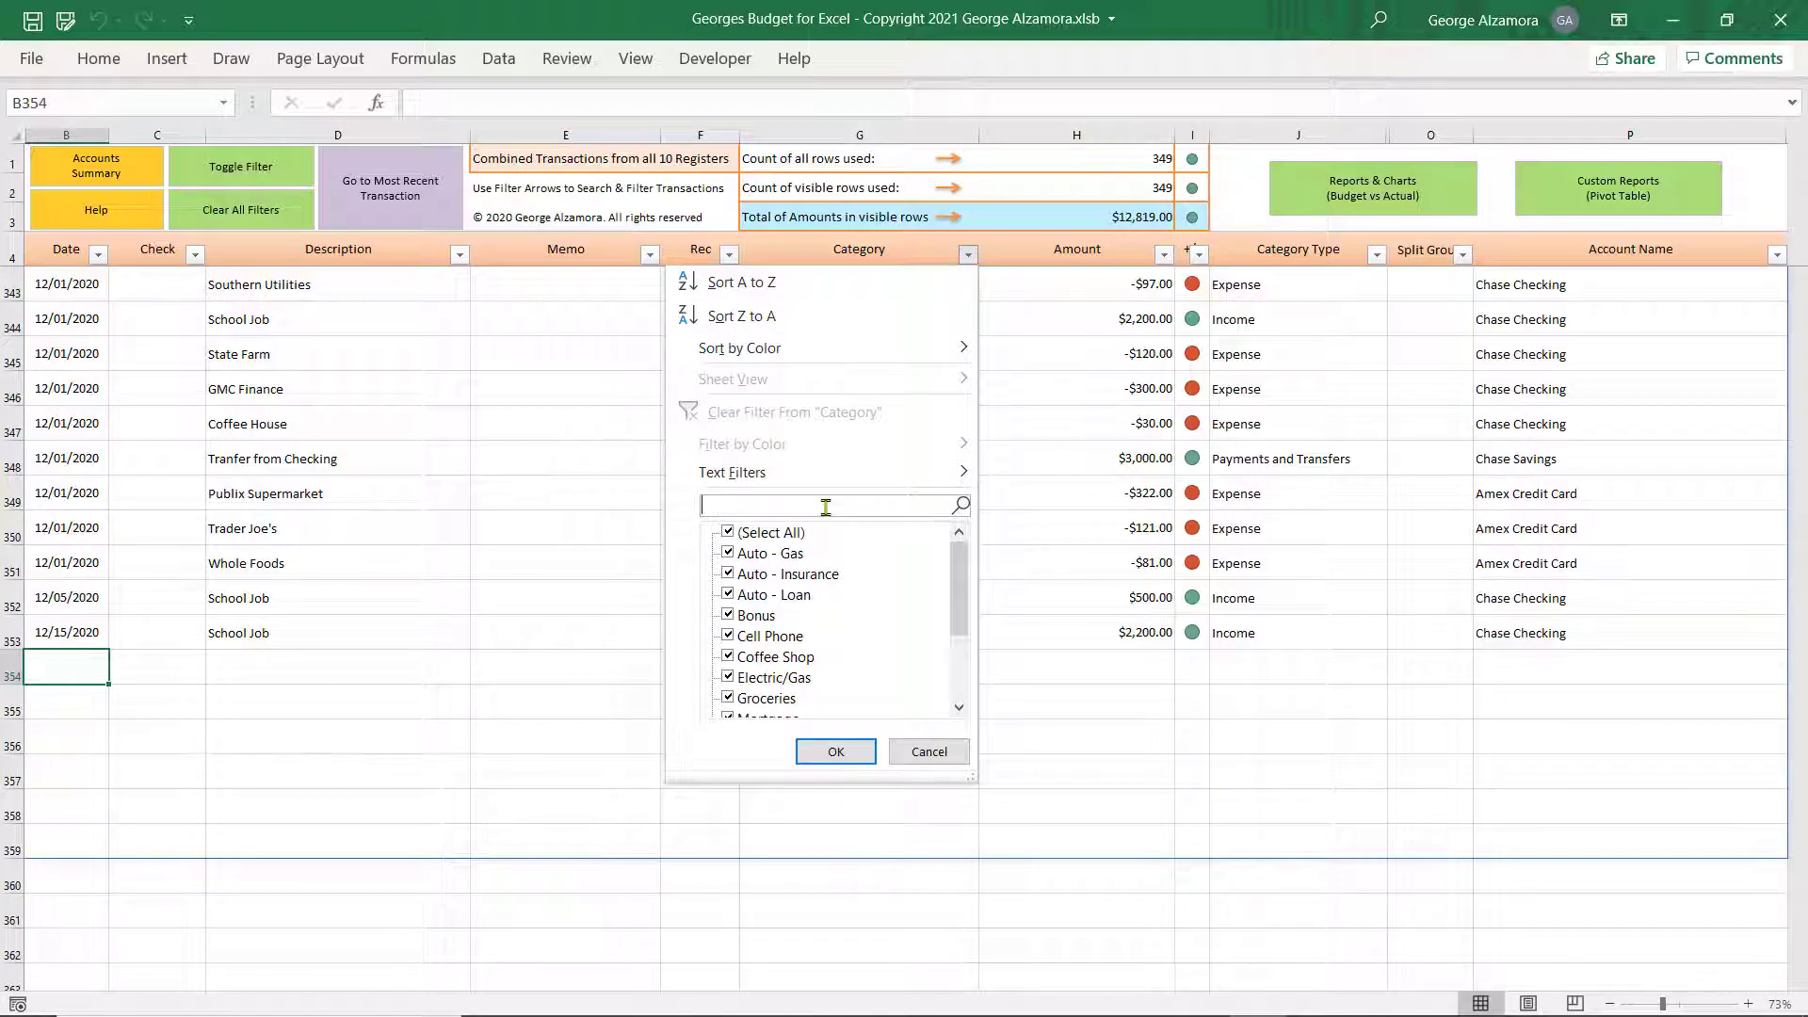
type("groc")
left_click(835, 751)
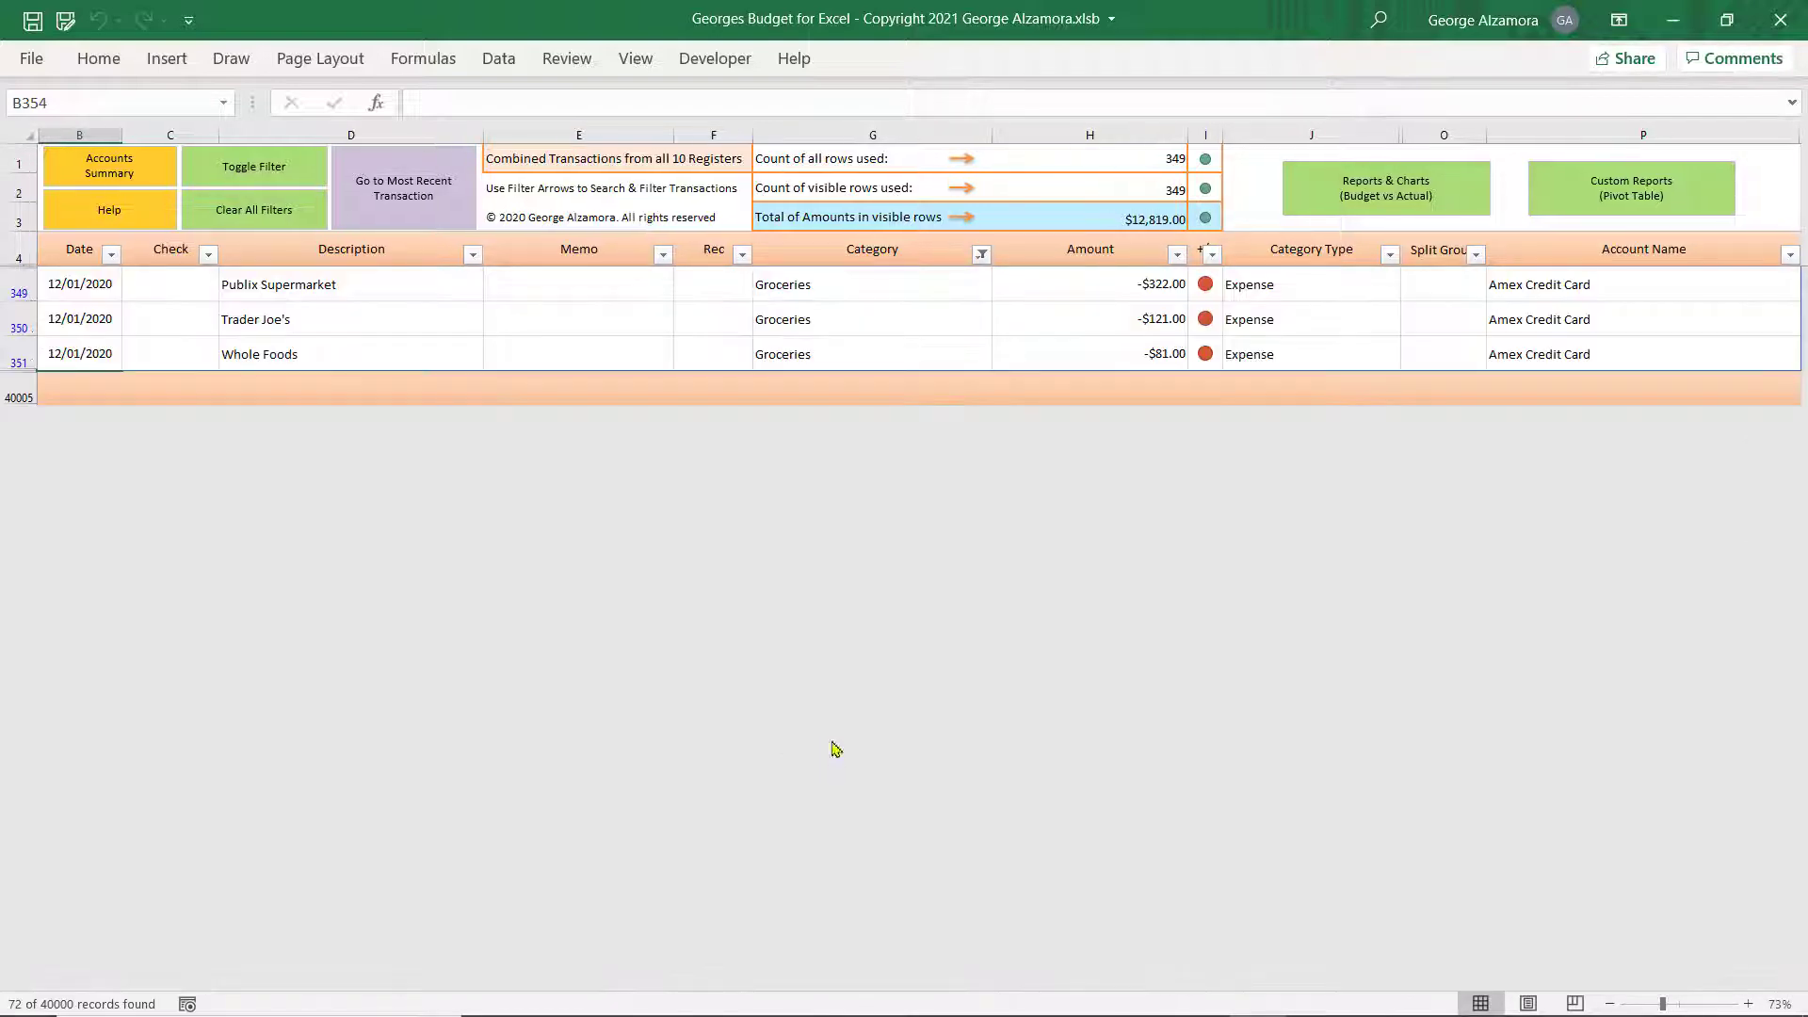
Review the filtered Groceries transactions, including the listed account names, the total of visible amounts, and the visible and overall row counts.
scroll(497, 457, "up", 4)
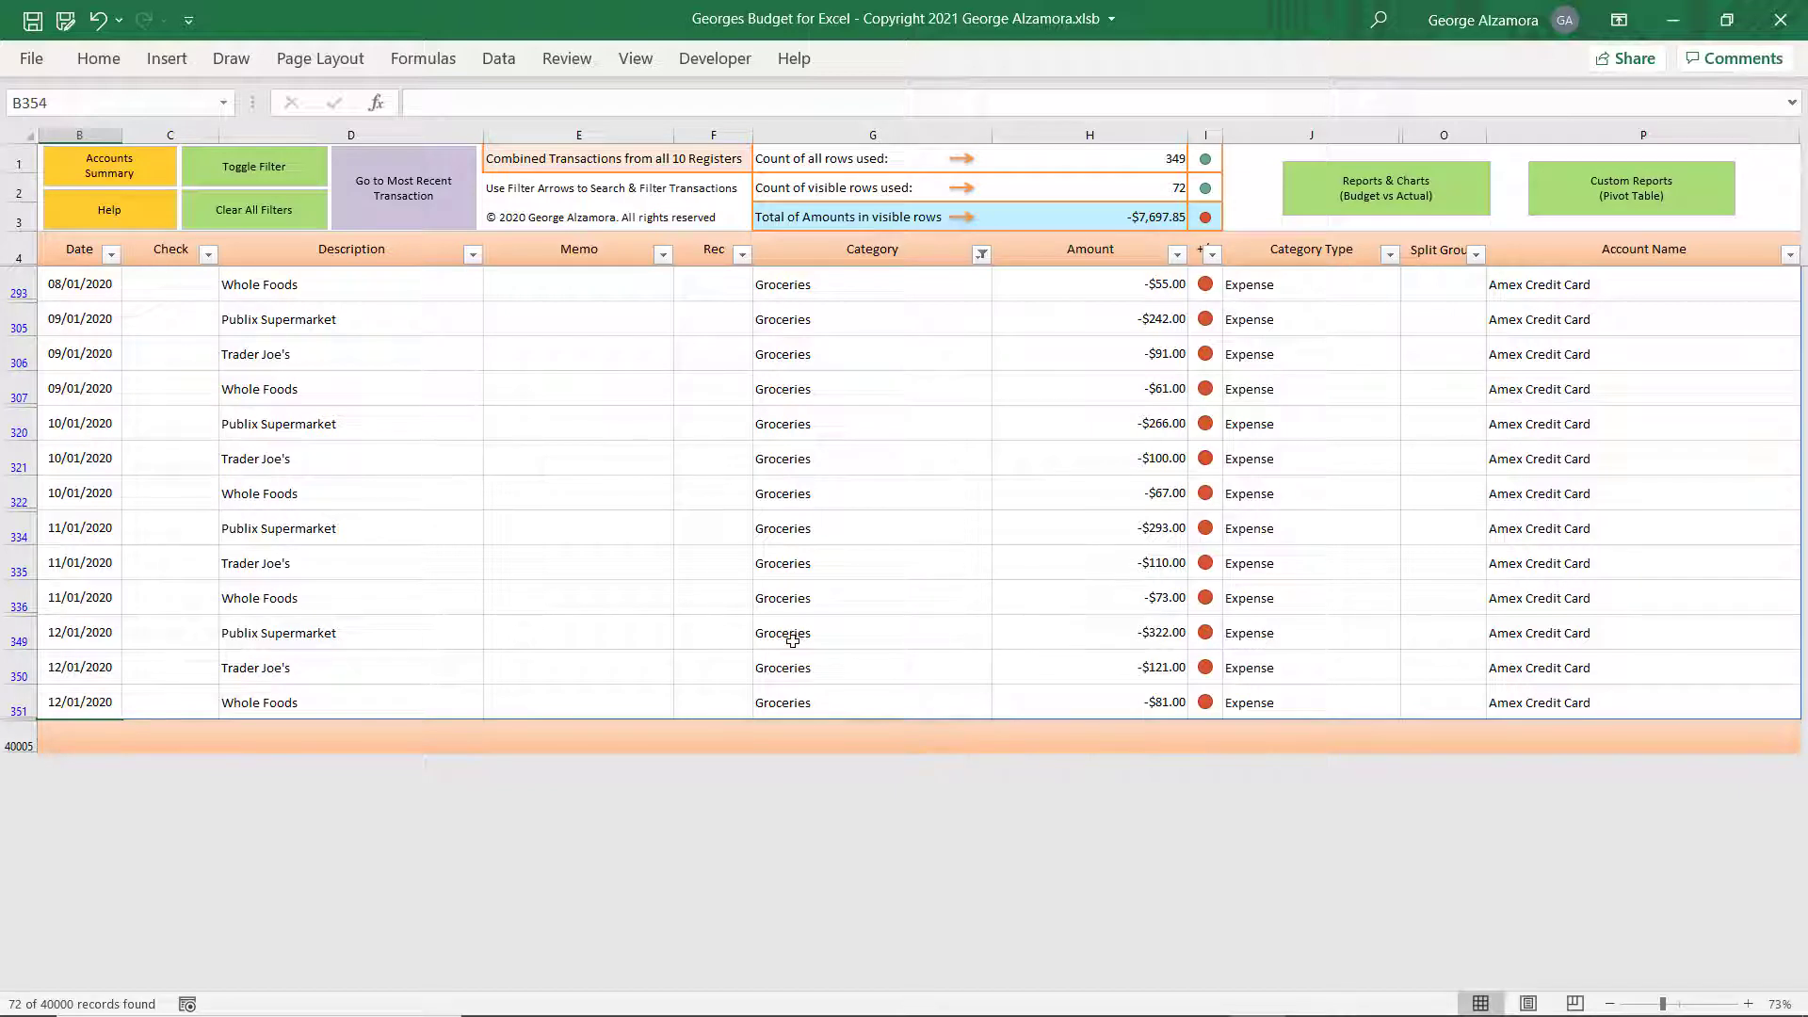
left_click(1791, 261)
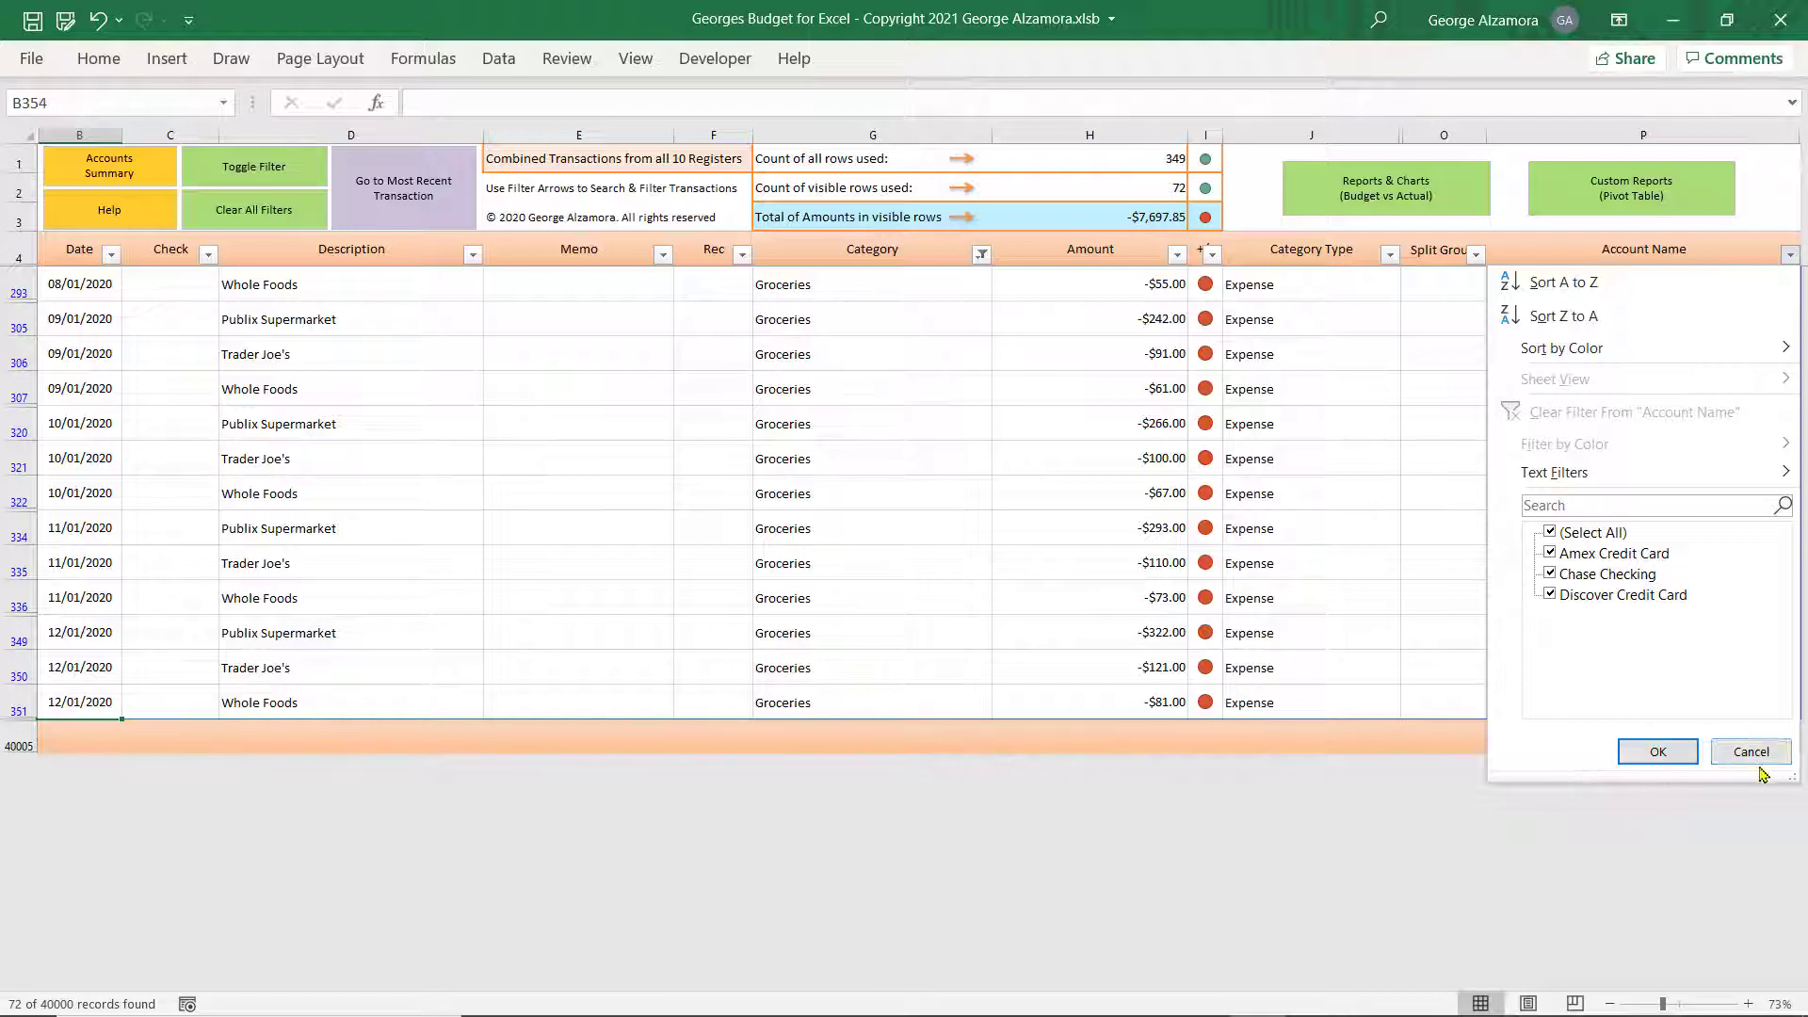
left_click(1754, 752)
left_click(1121, 222)
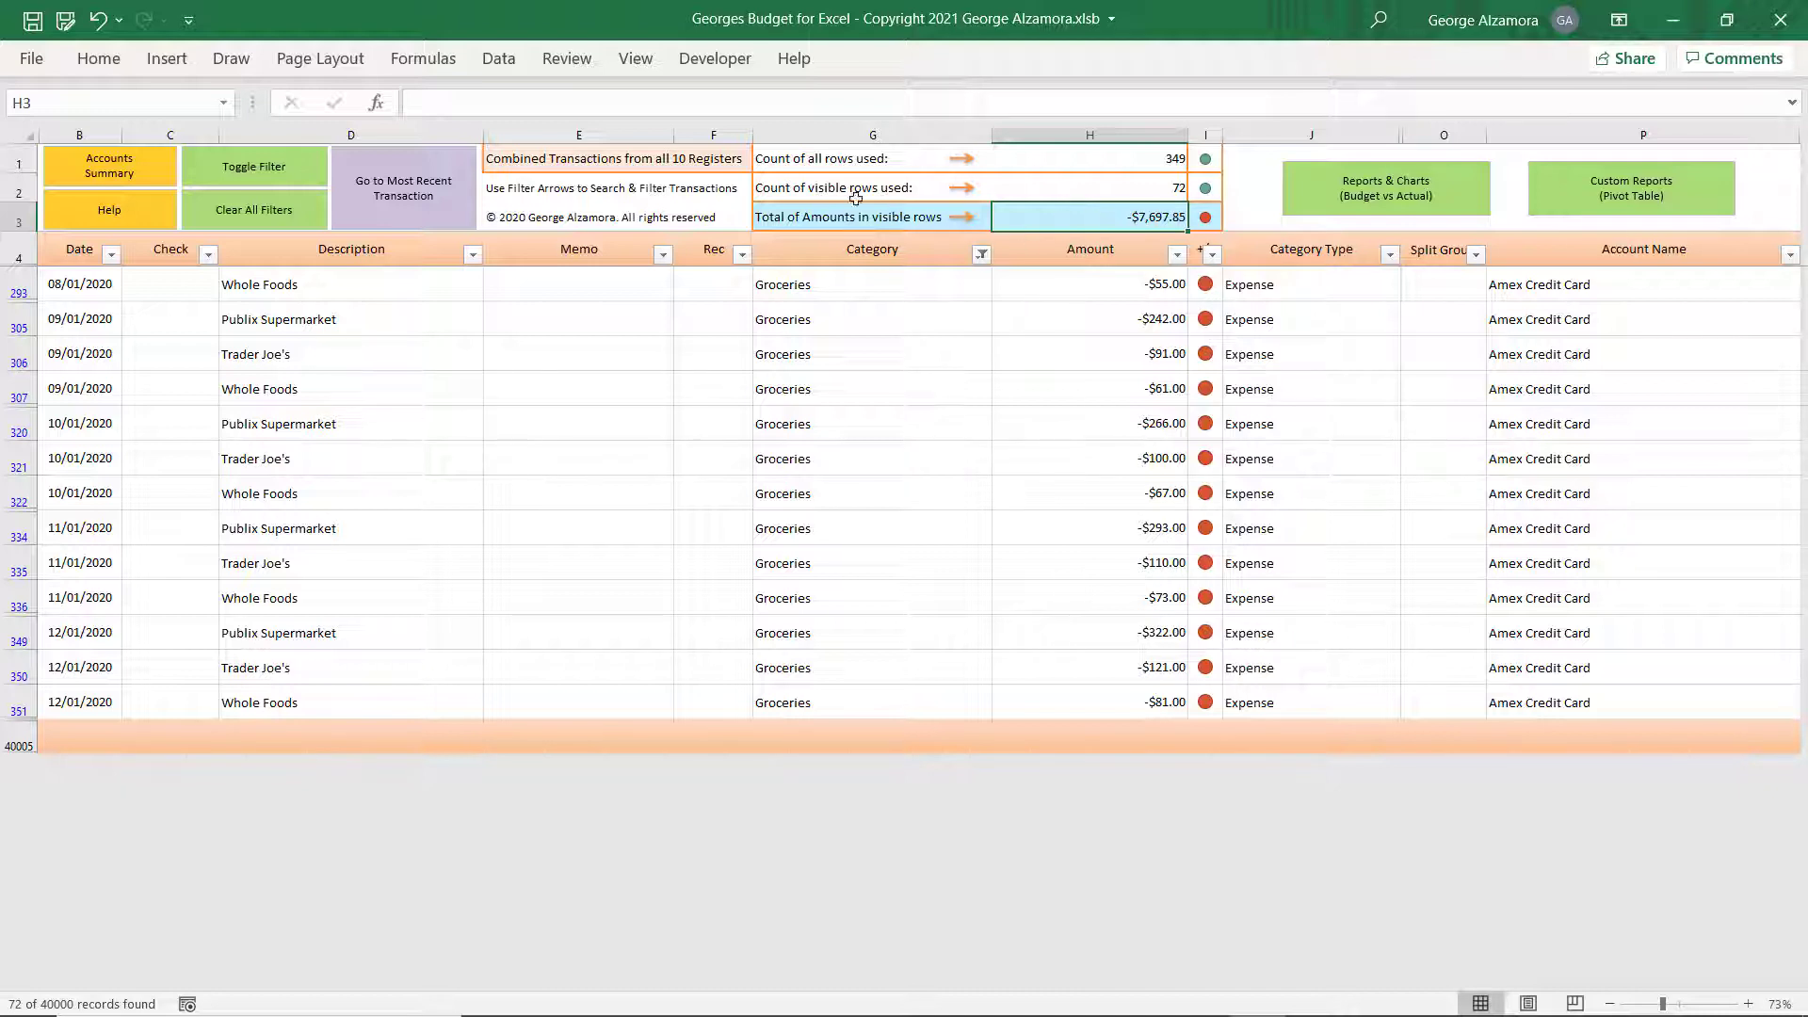
left_click(991, 194)
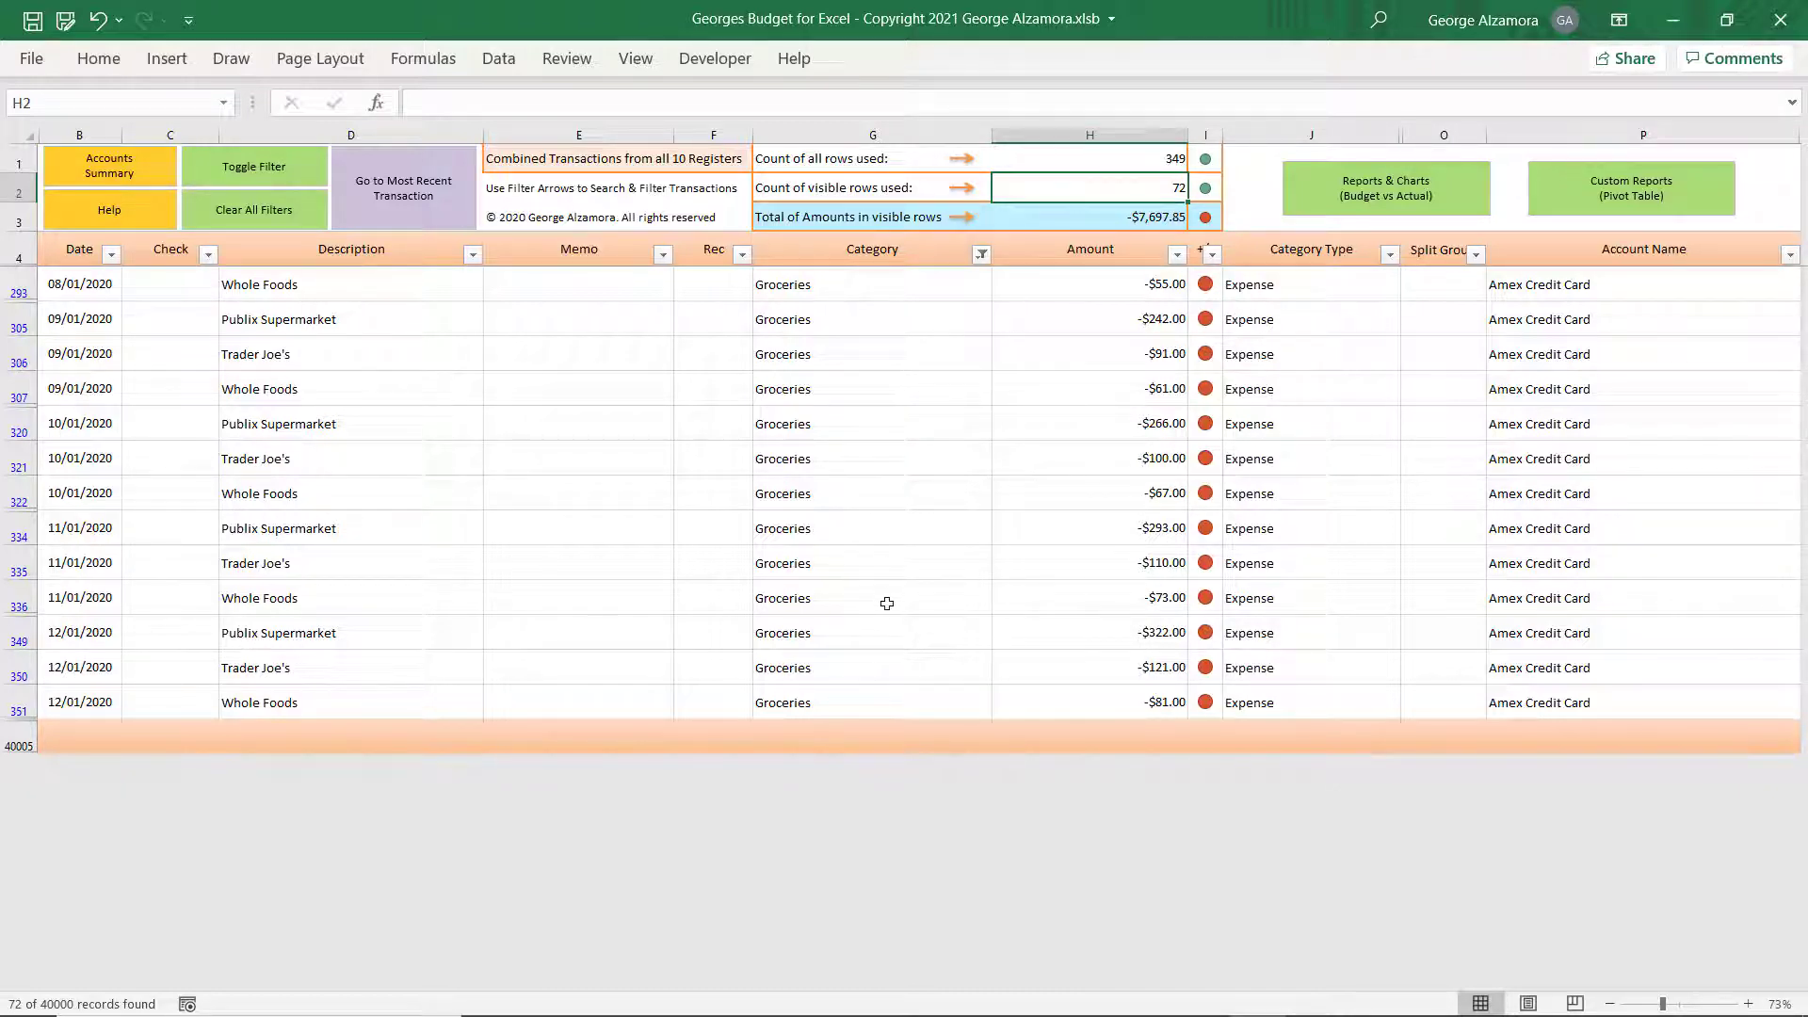
left_click(1110, 165)
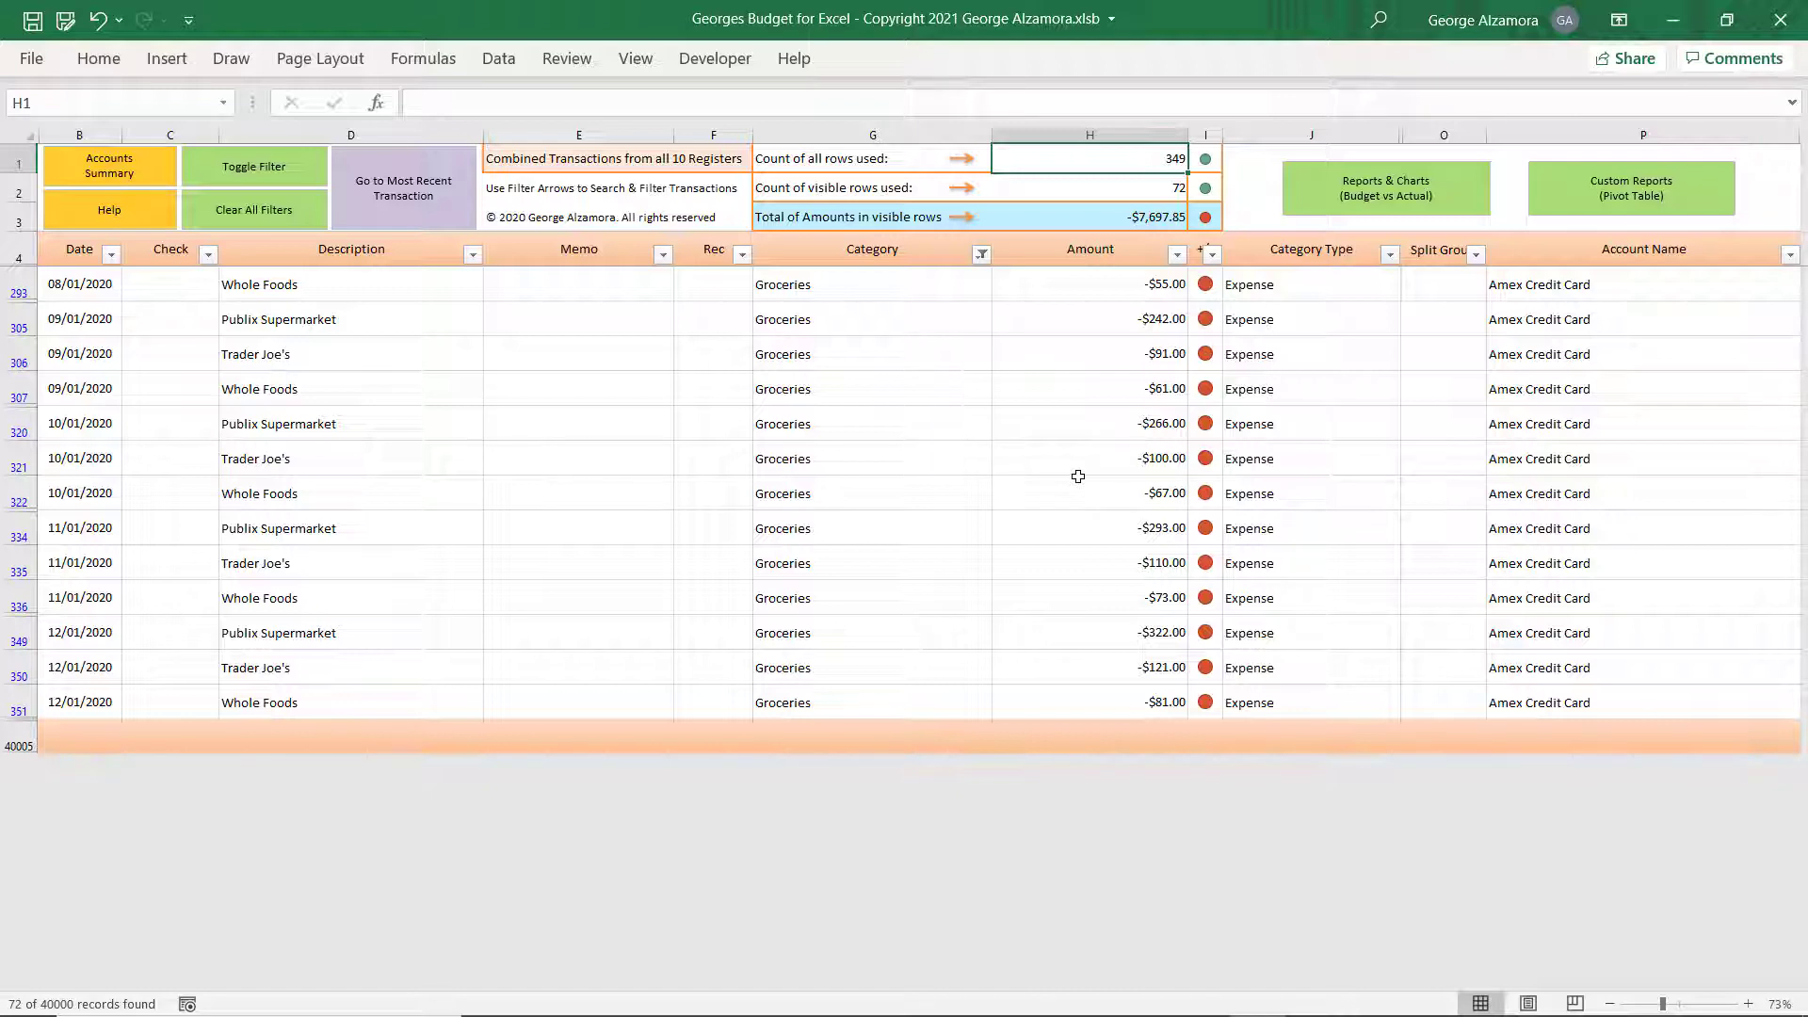
Look through the filter choices of the Date, Description and Category Type columns, including the date filters, without applying any.
left_click(110, 254)
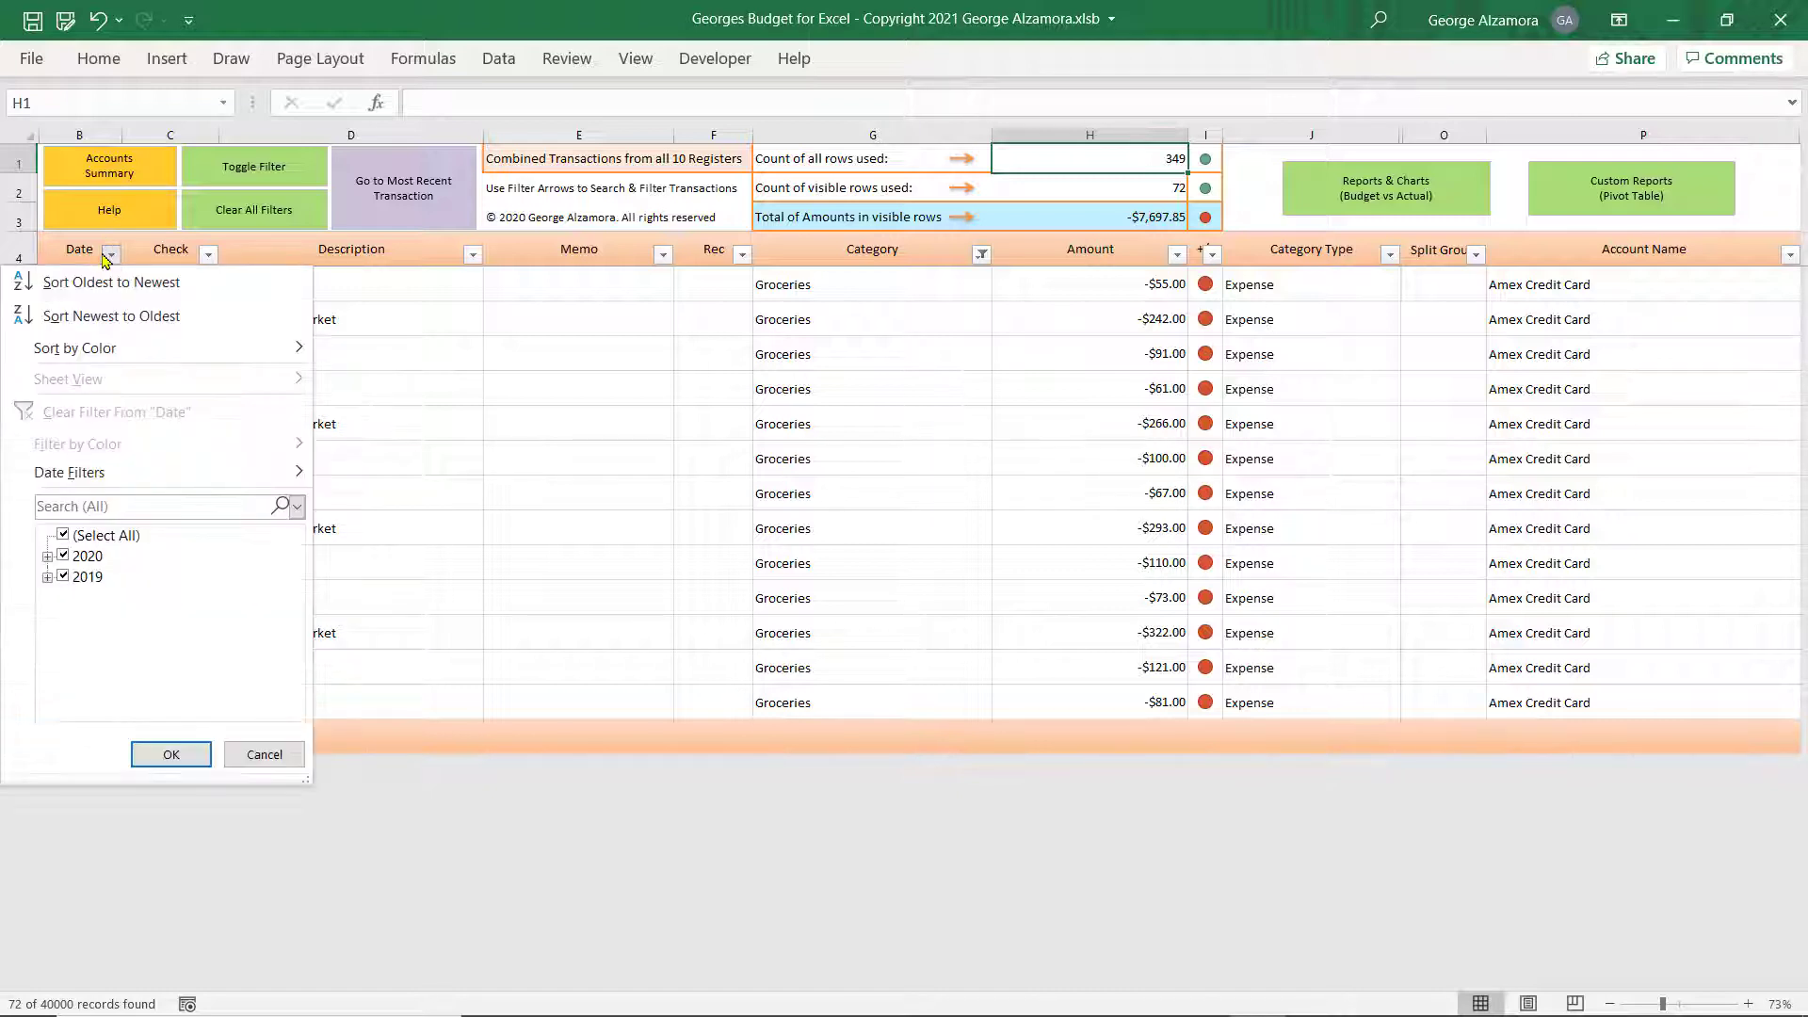
left_click(168, 474)
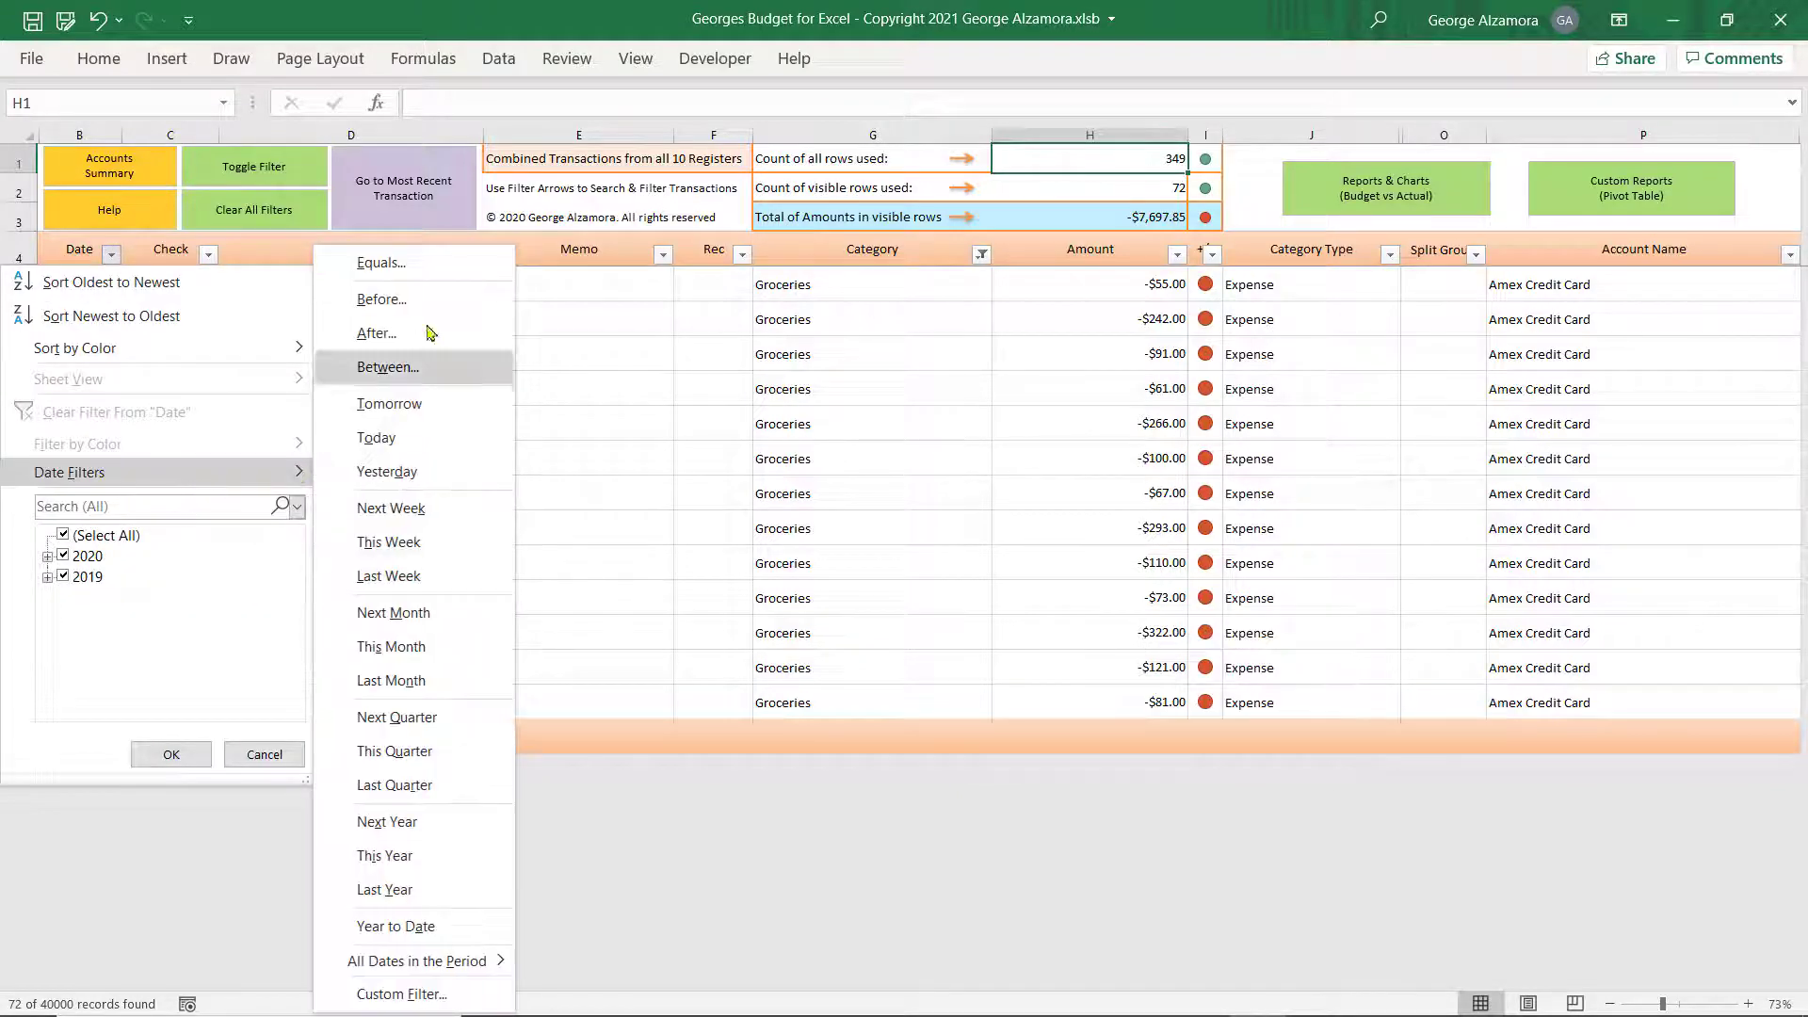
key("Escape")
key("Escape")
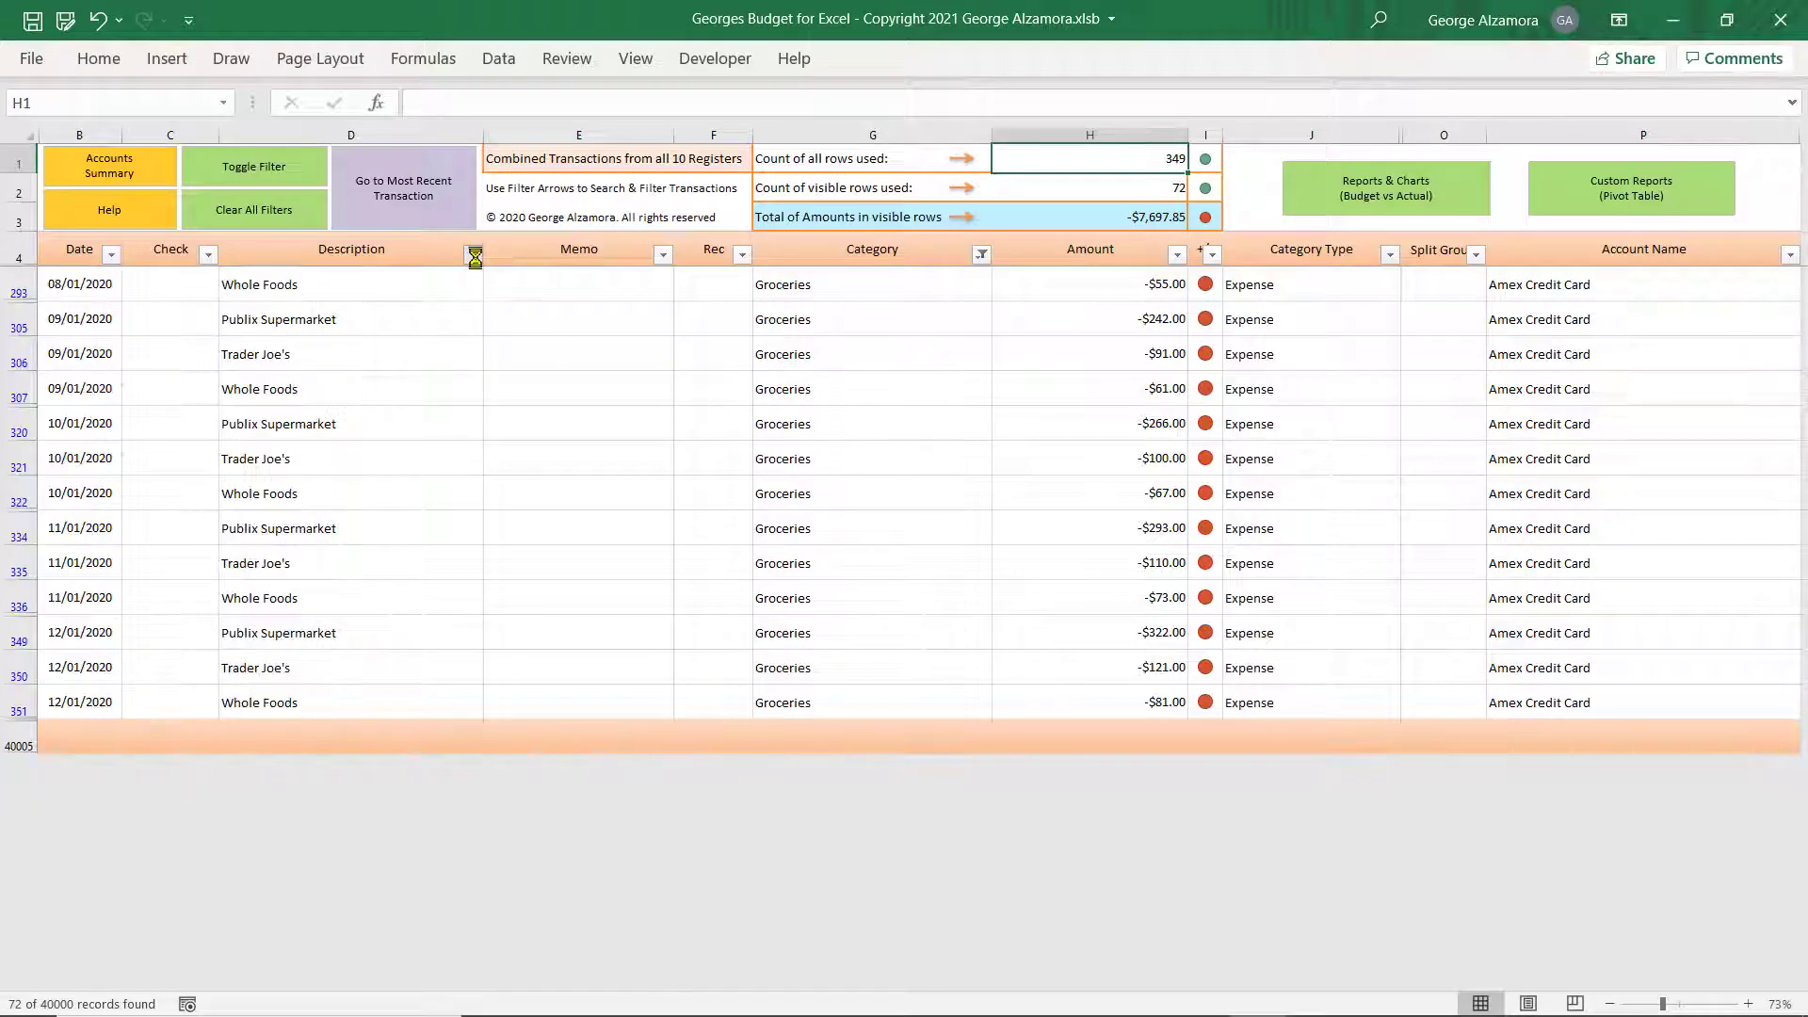
left_click(473, 254)
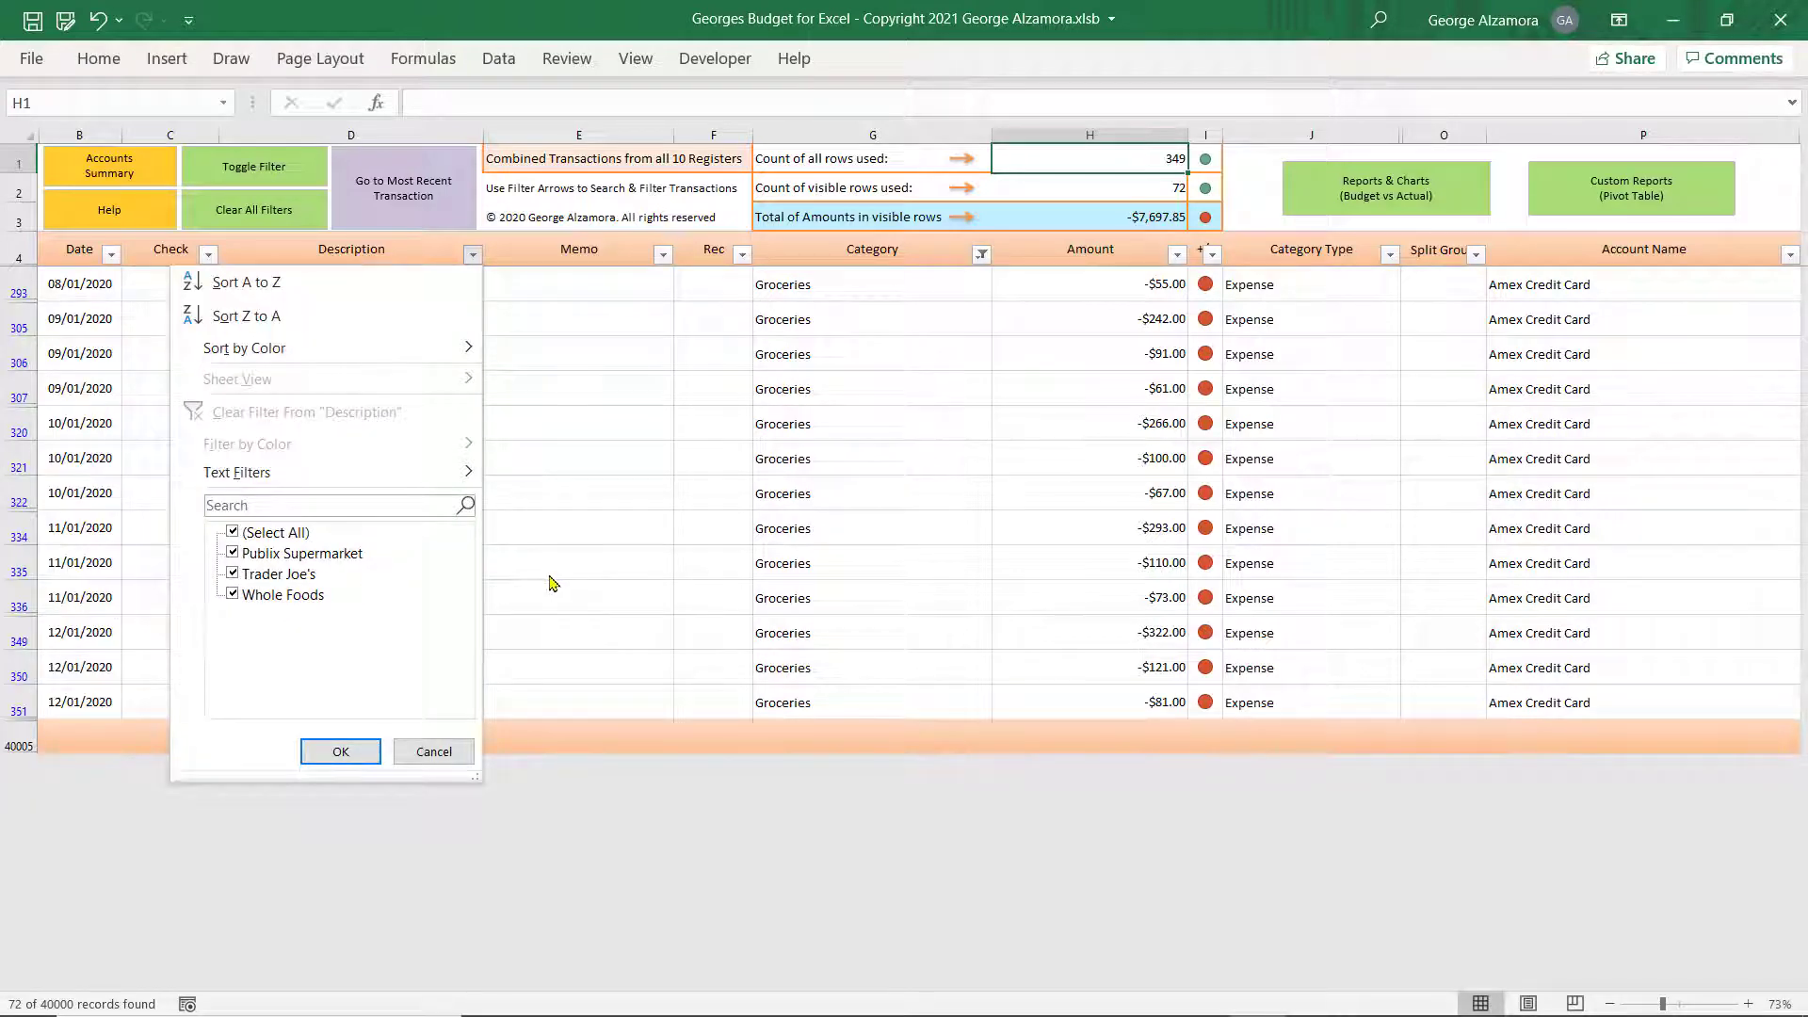
left_click(676, 536)
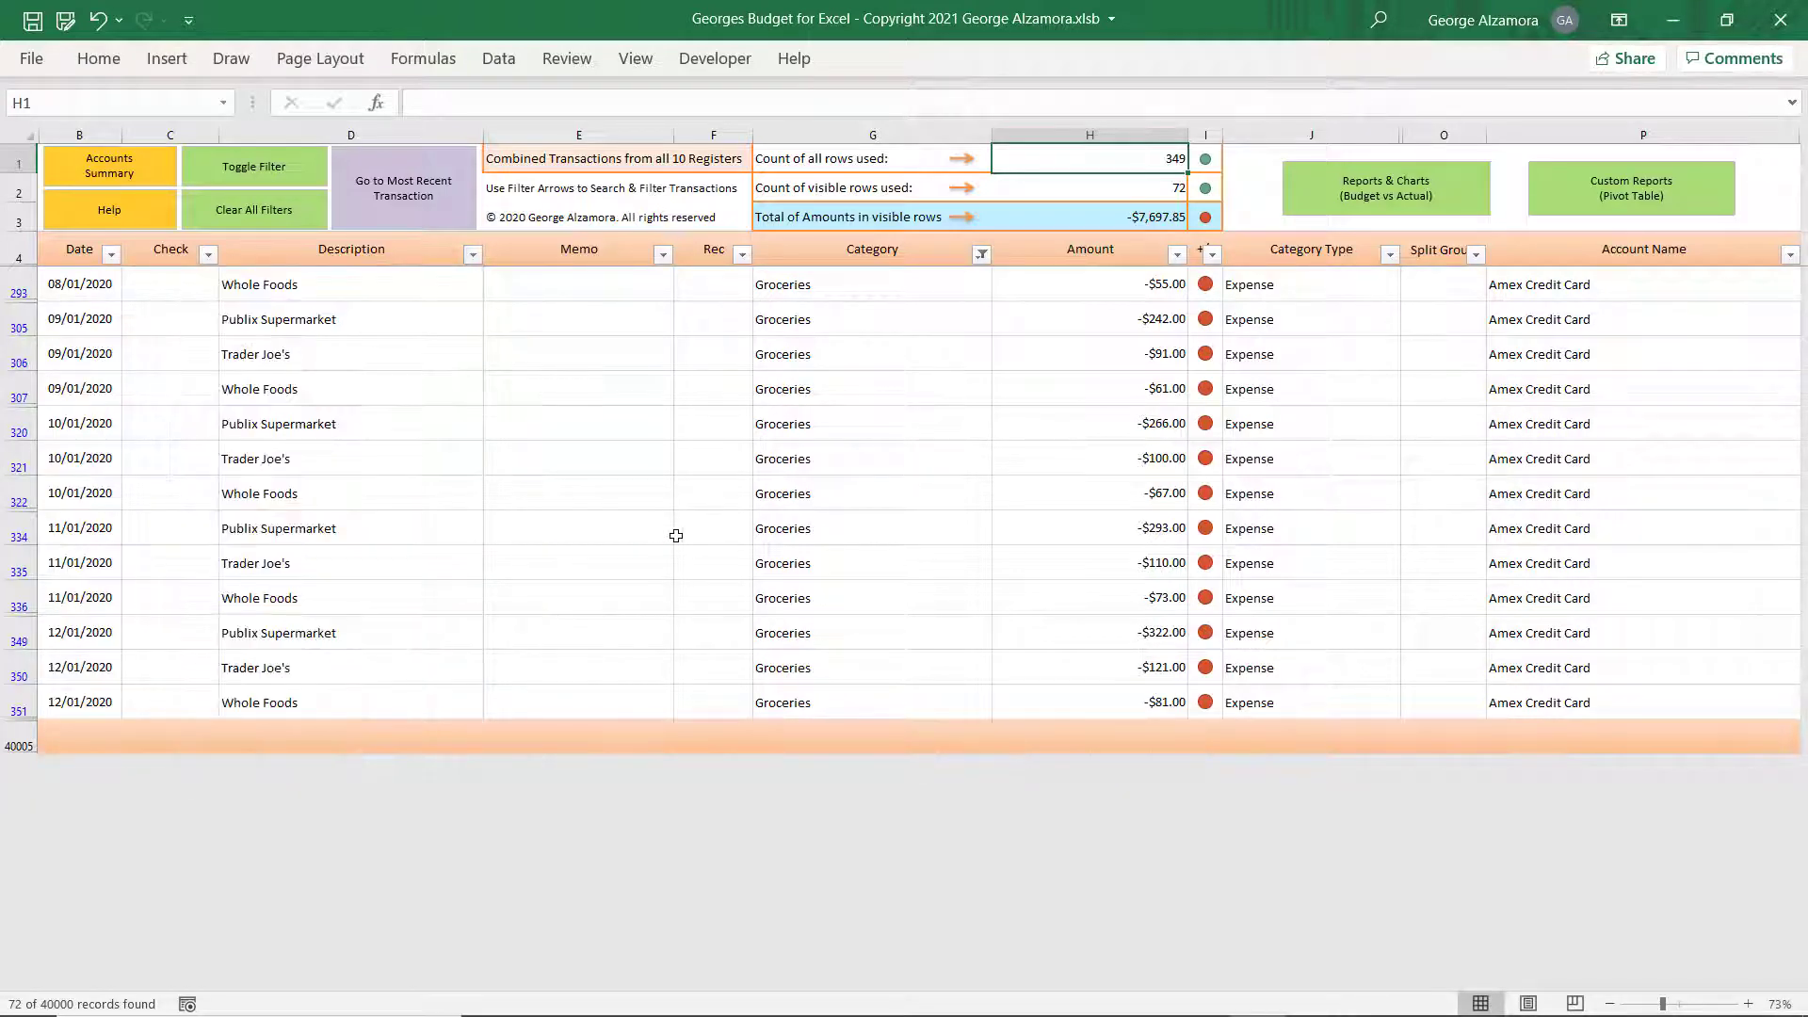
left_click(1389, 255)
left_click(1629, 278)
Clear all filters in the combined register and open the Custom Reports pivot table.
left_click(260, 228)
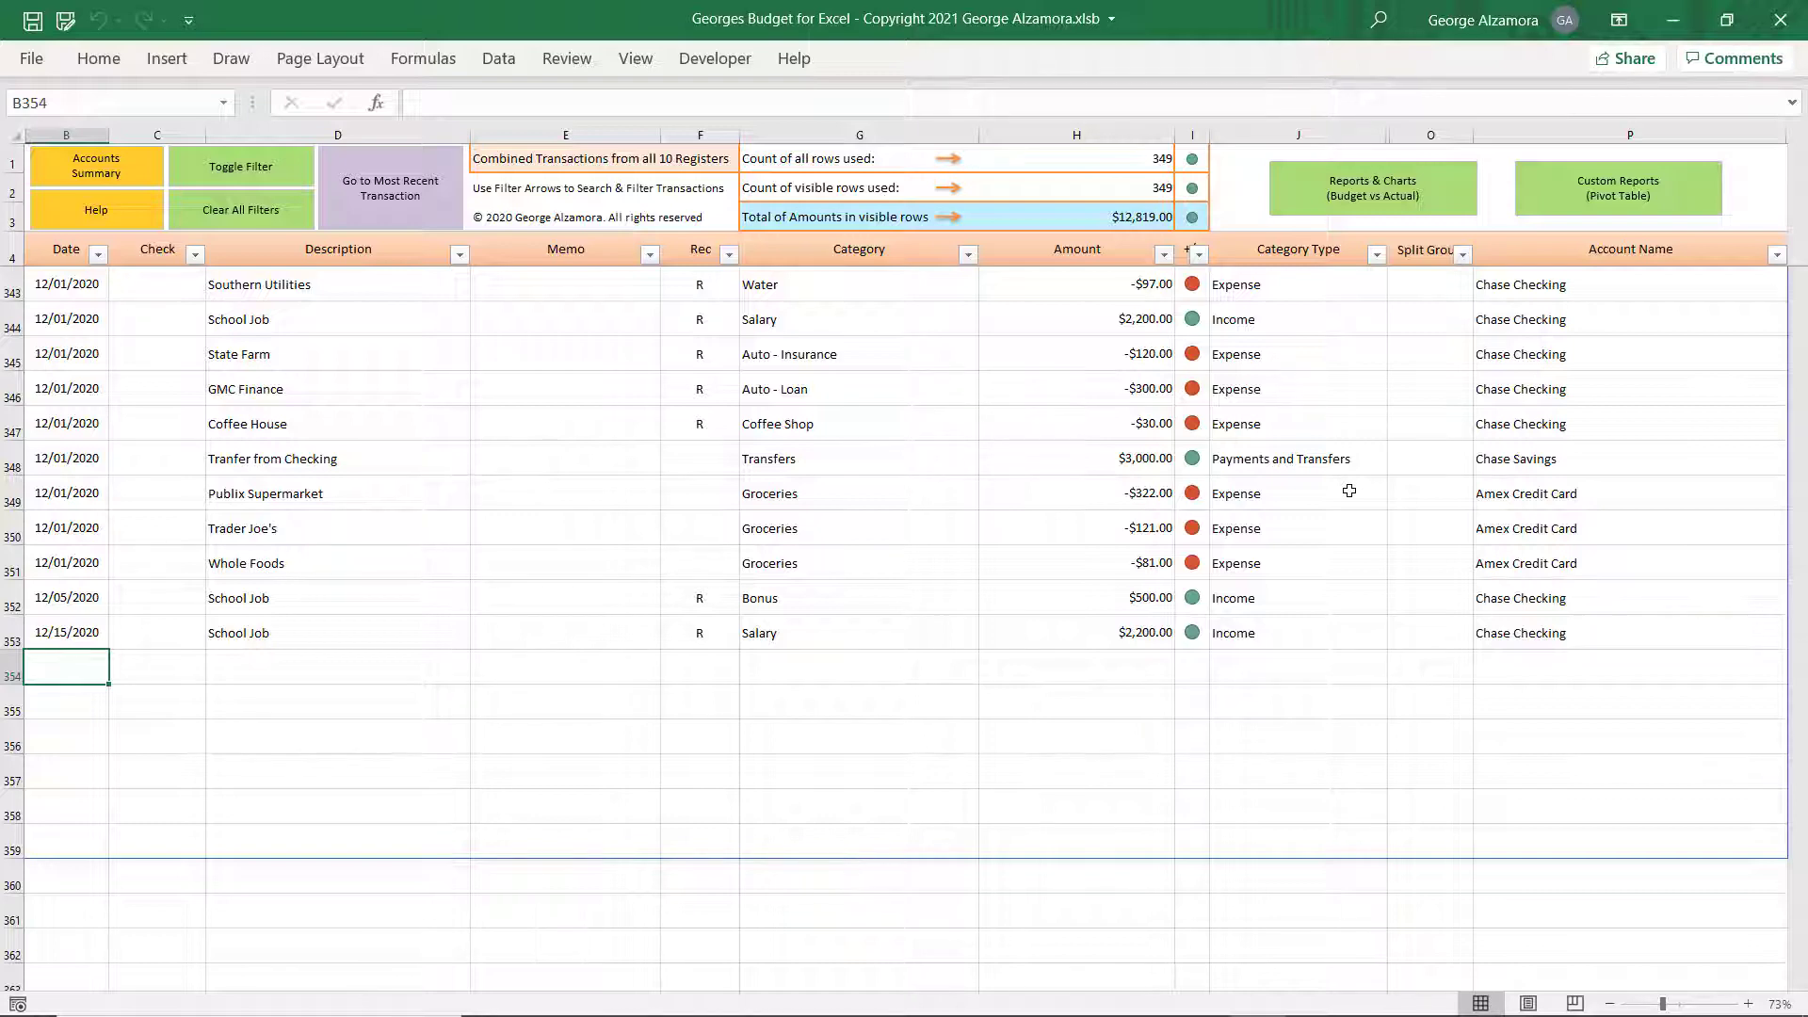
left_click(1641, 199)
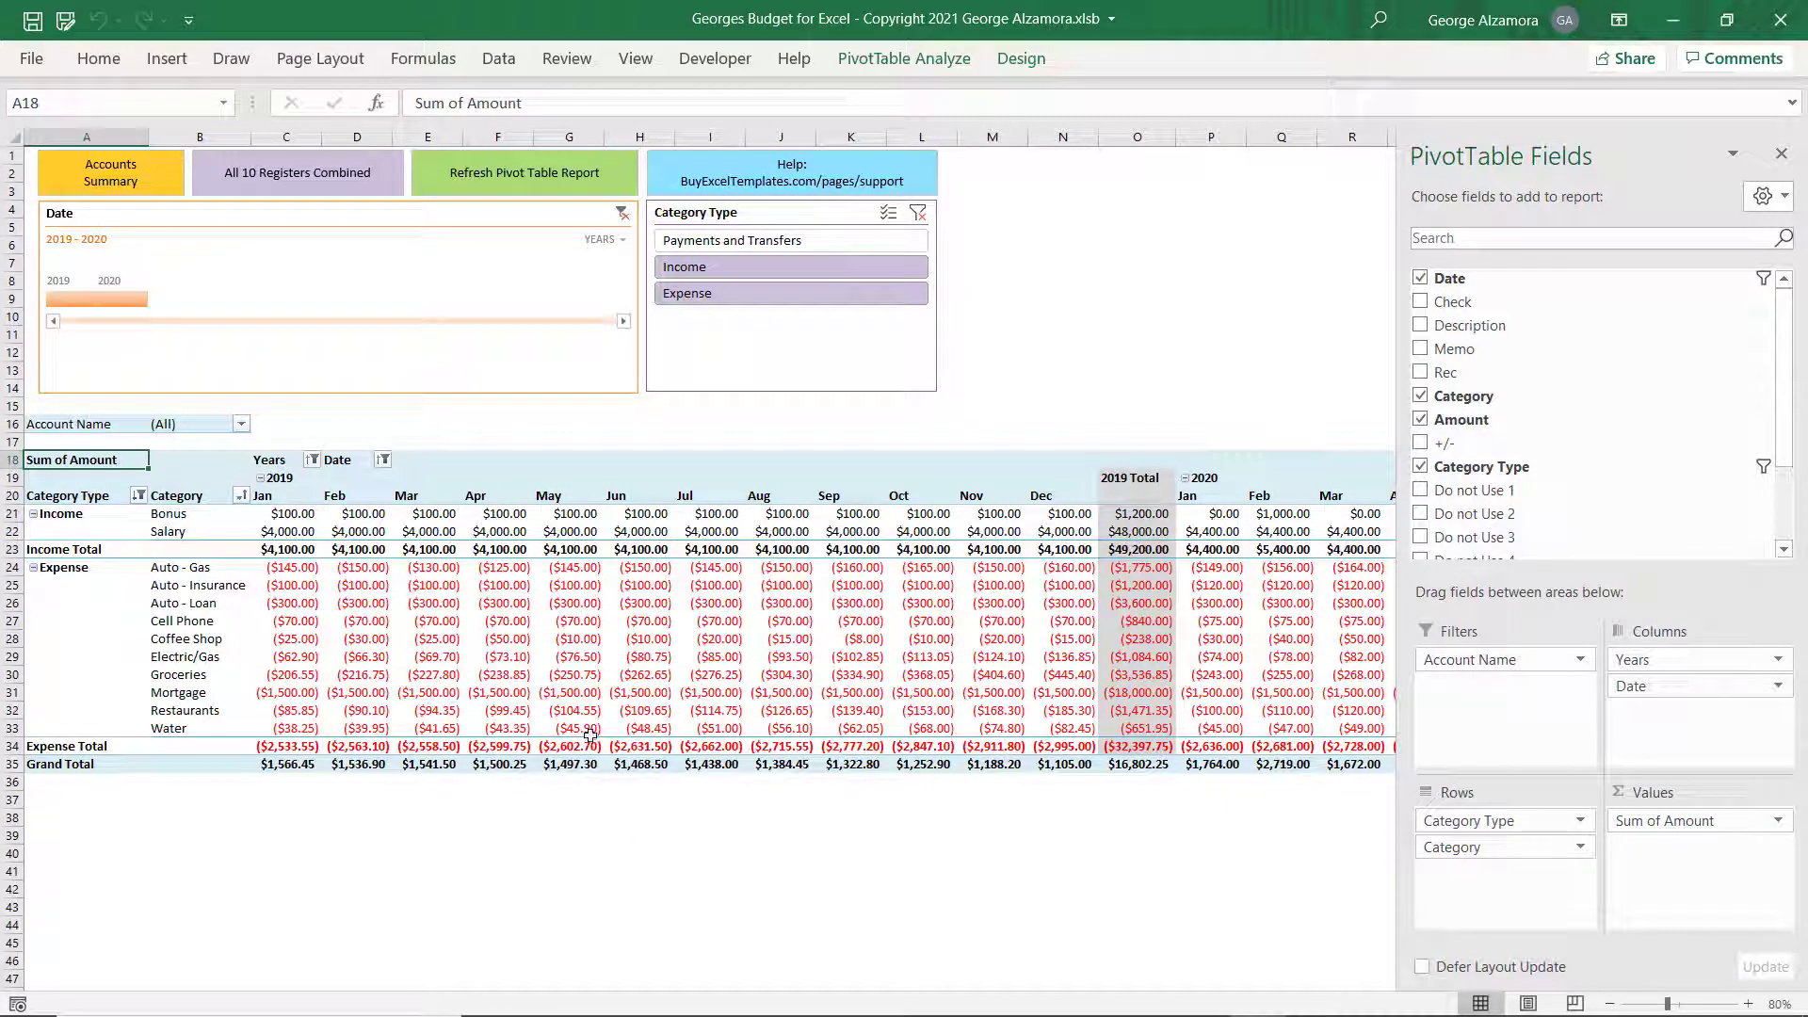
Examine the pivot table's income and expense categories and their monthly amounts for 2019.
mouse_move(587, 741)
left_click(155, 847)
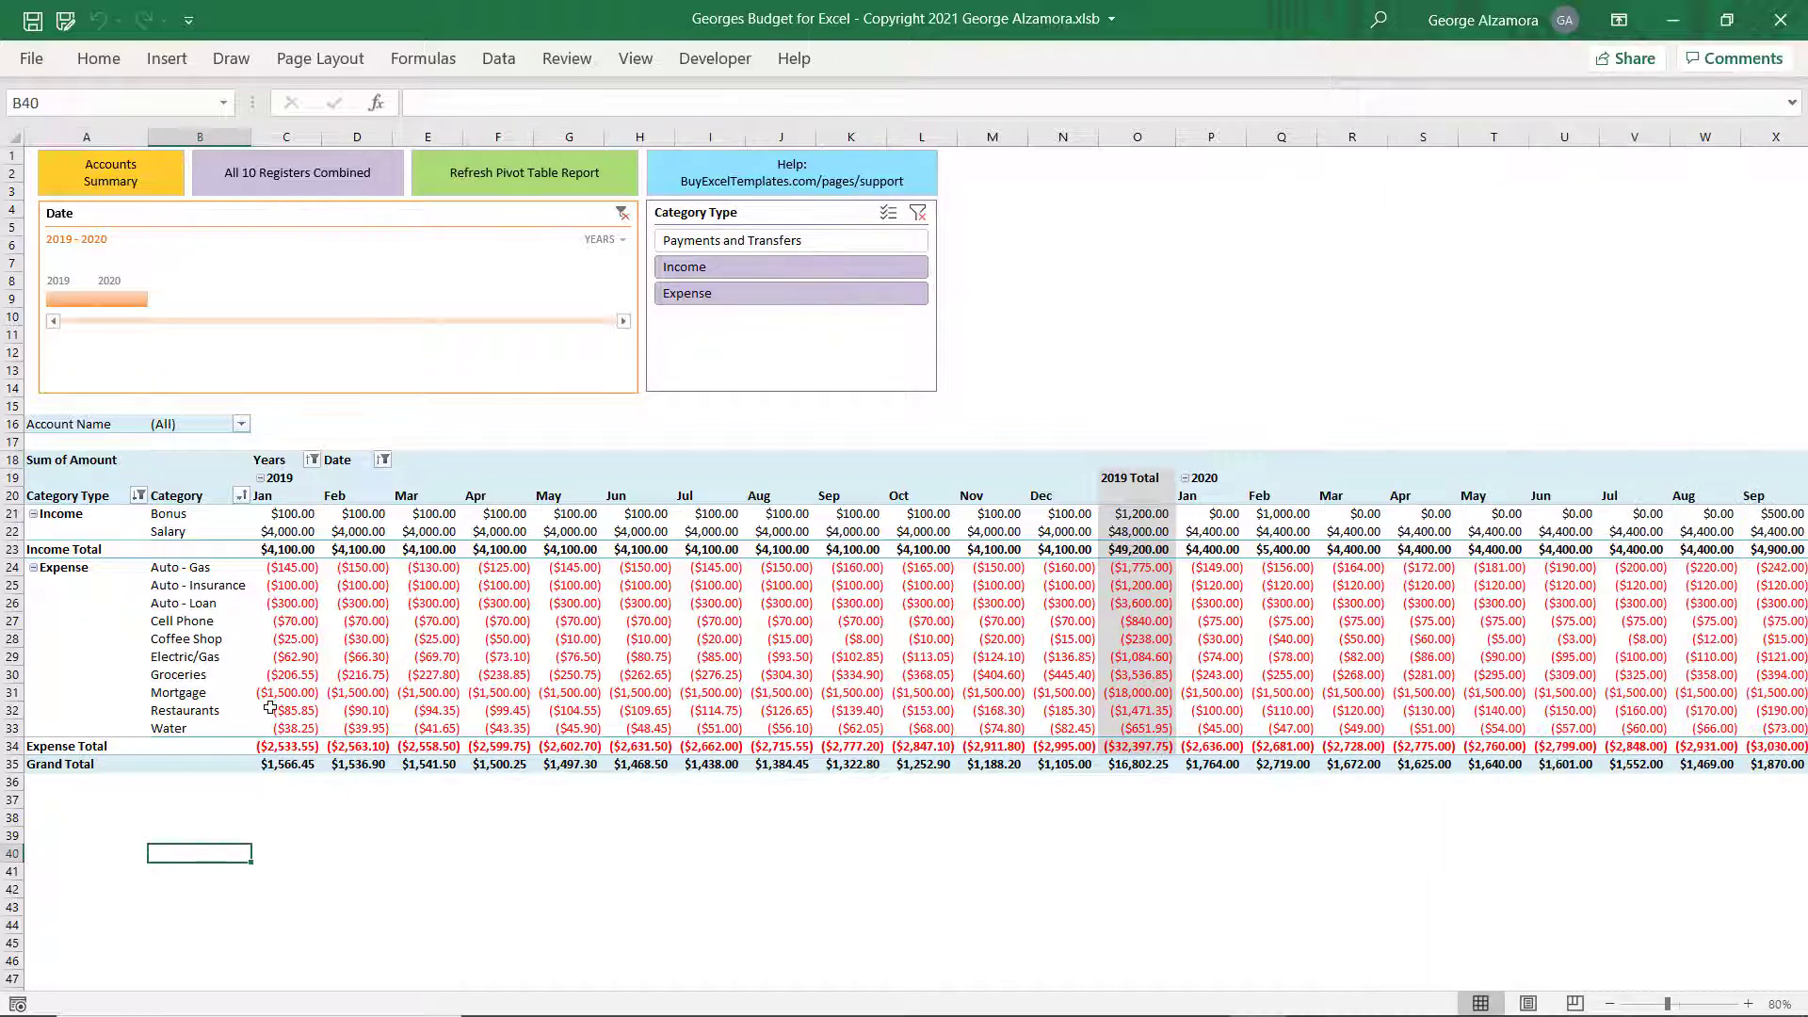
mouse_move(313, 727)
left_click(727, 819)
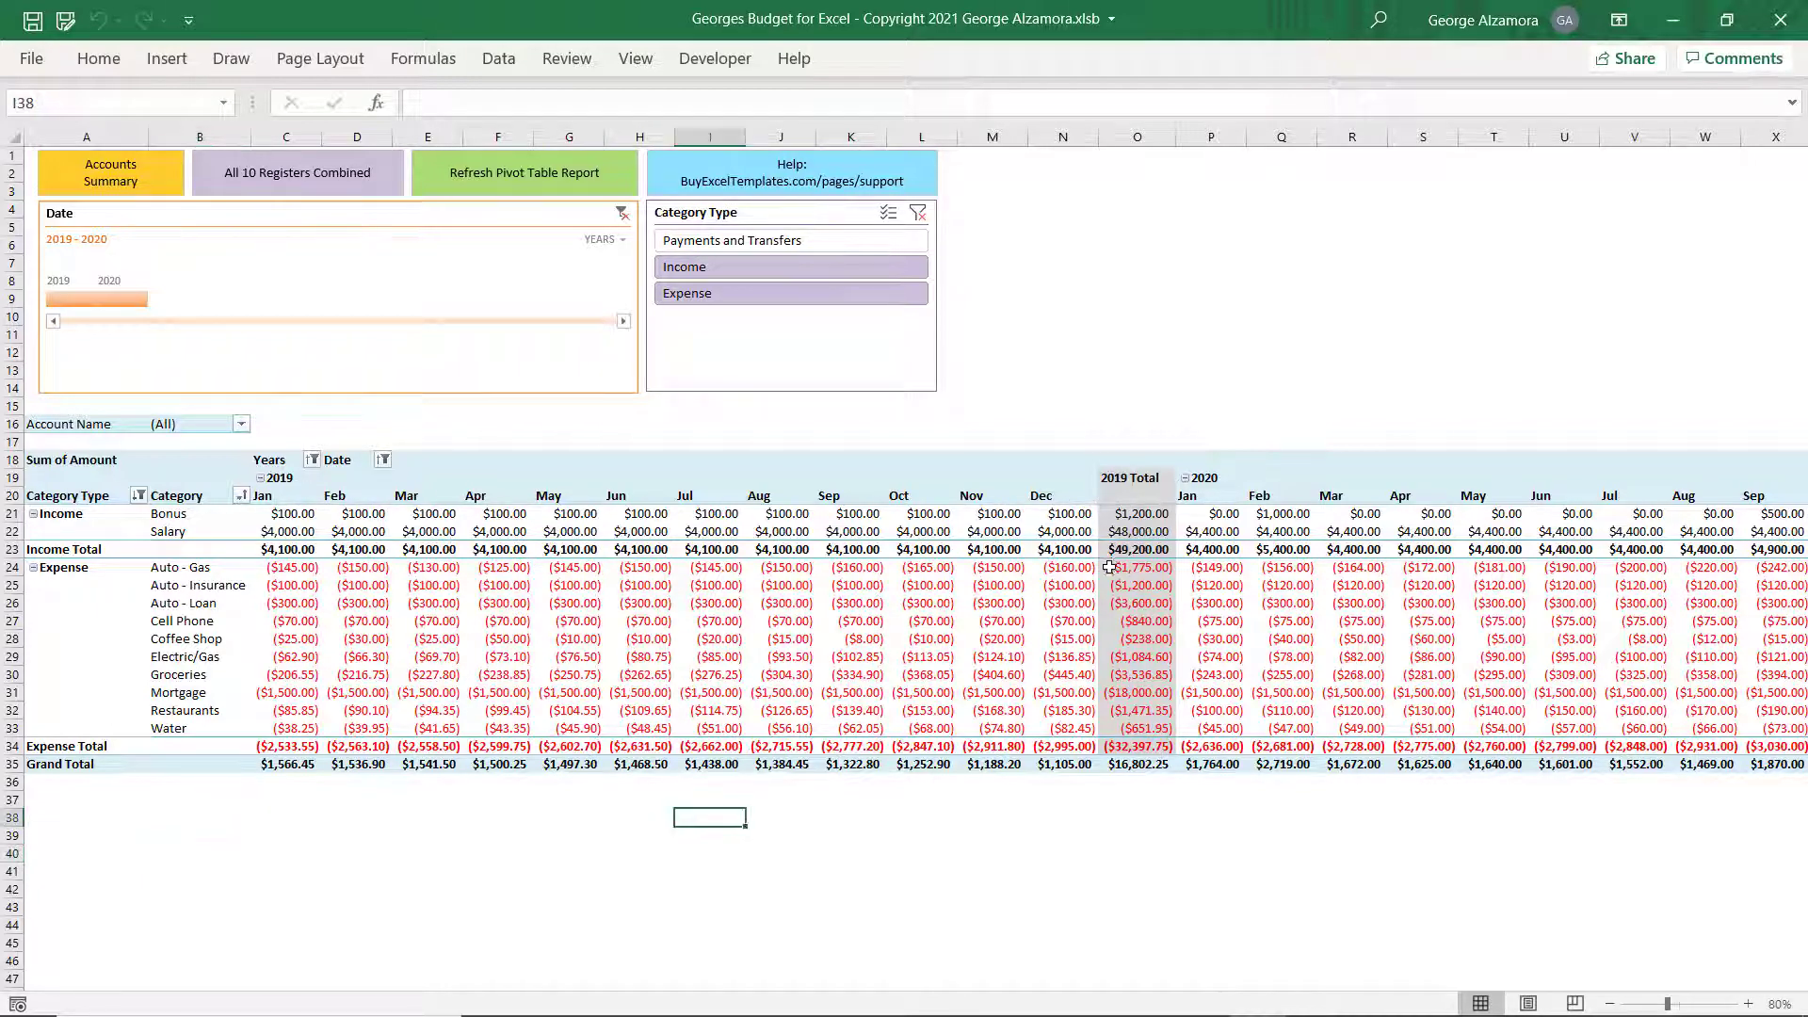
Examine the 2019 Total column and the 2020 months through the Grand Total column, and return to the report's first column.
left_click(1155, 479)
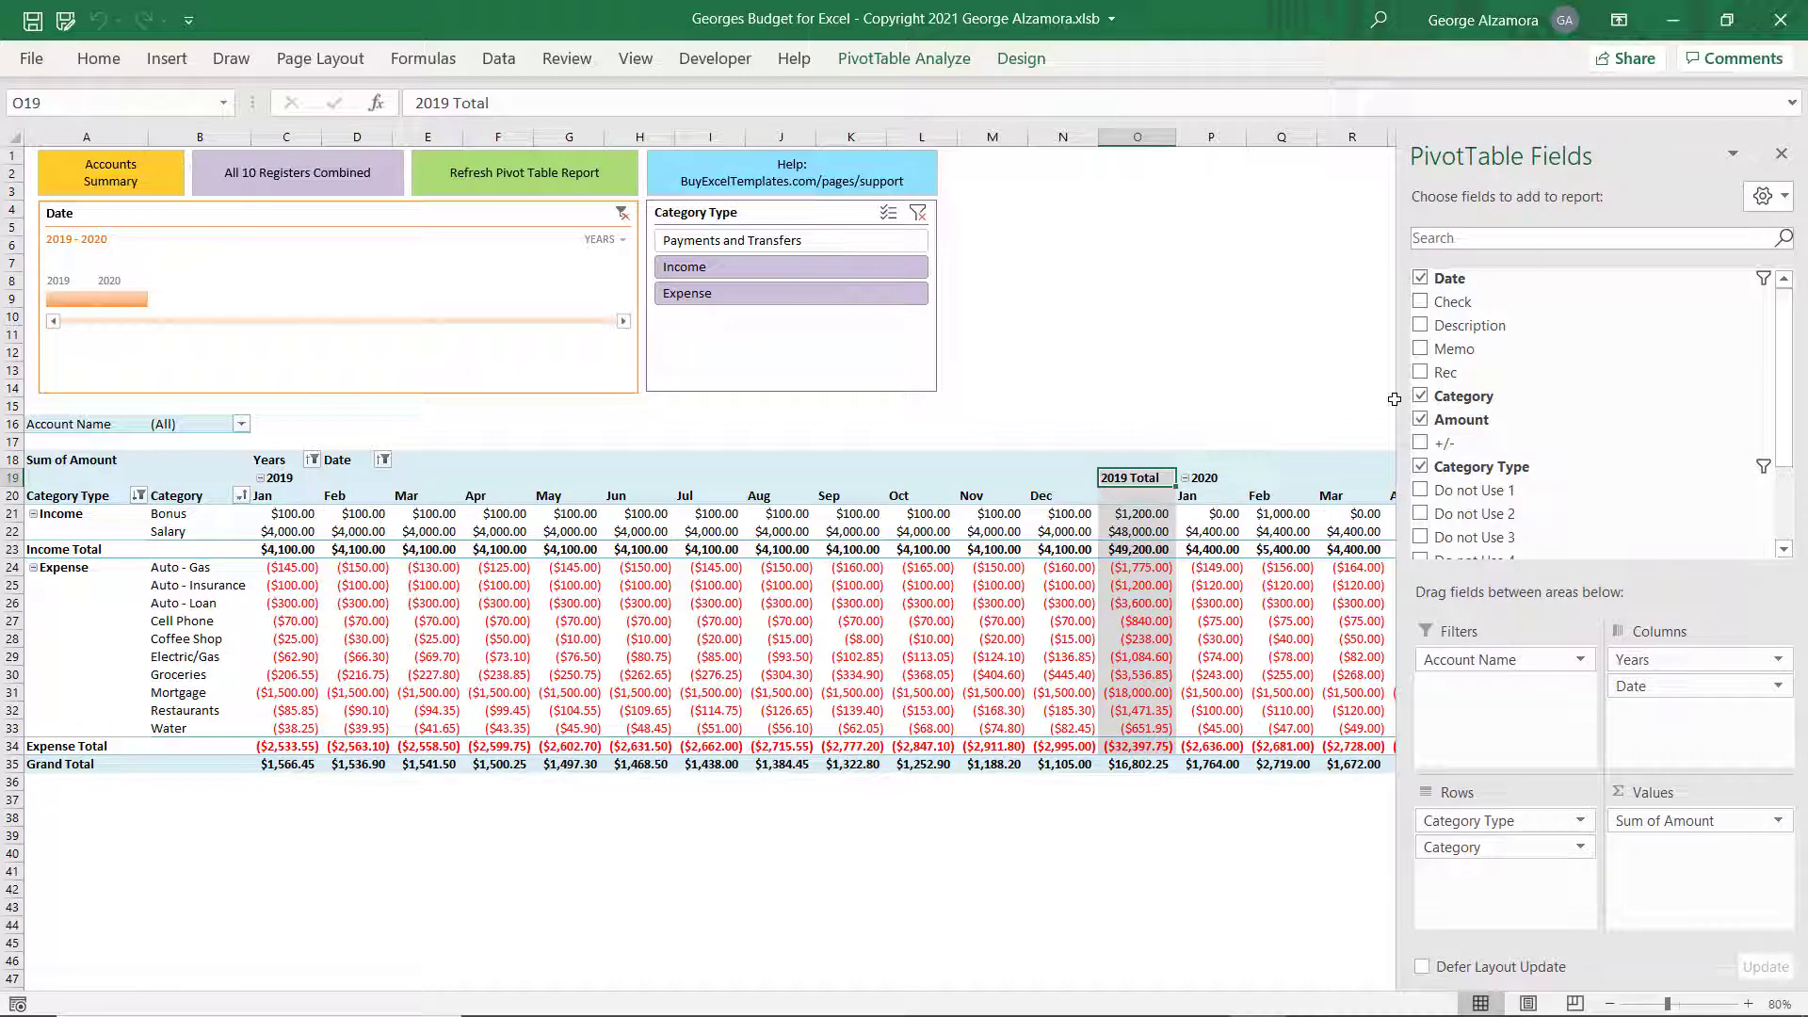
left_click(1214, 439)
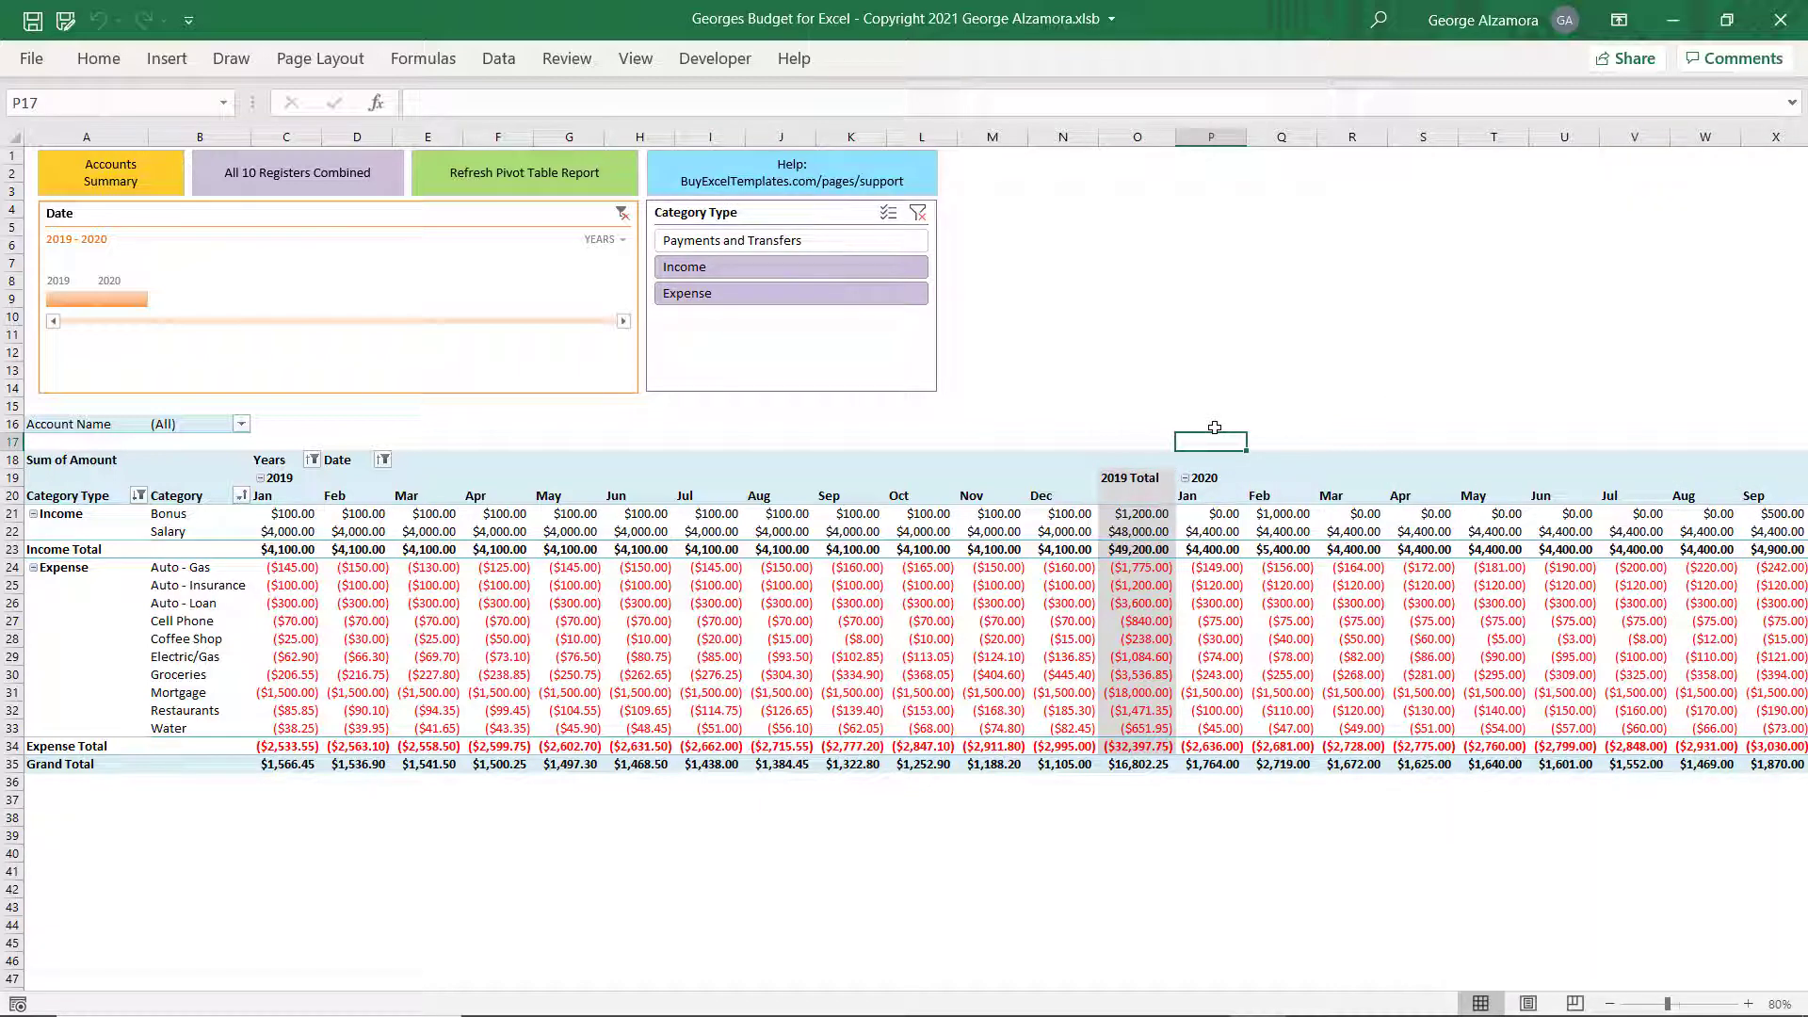
key("Right")
key("Right")
key("Right")
key("Right")
key("Right")
key("Right")
key("Right")
key("Right")
key("Right")
key("Right")
key("Right")
key("Right")
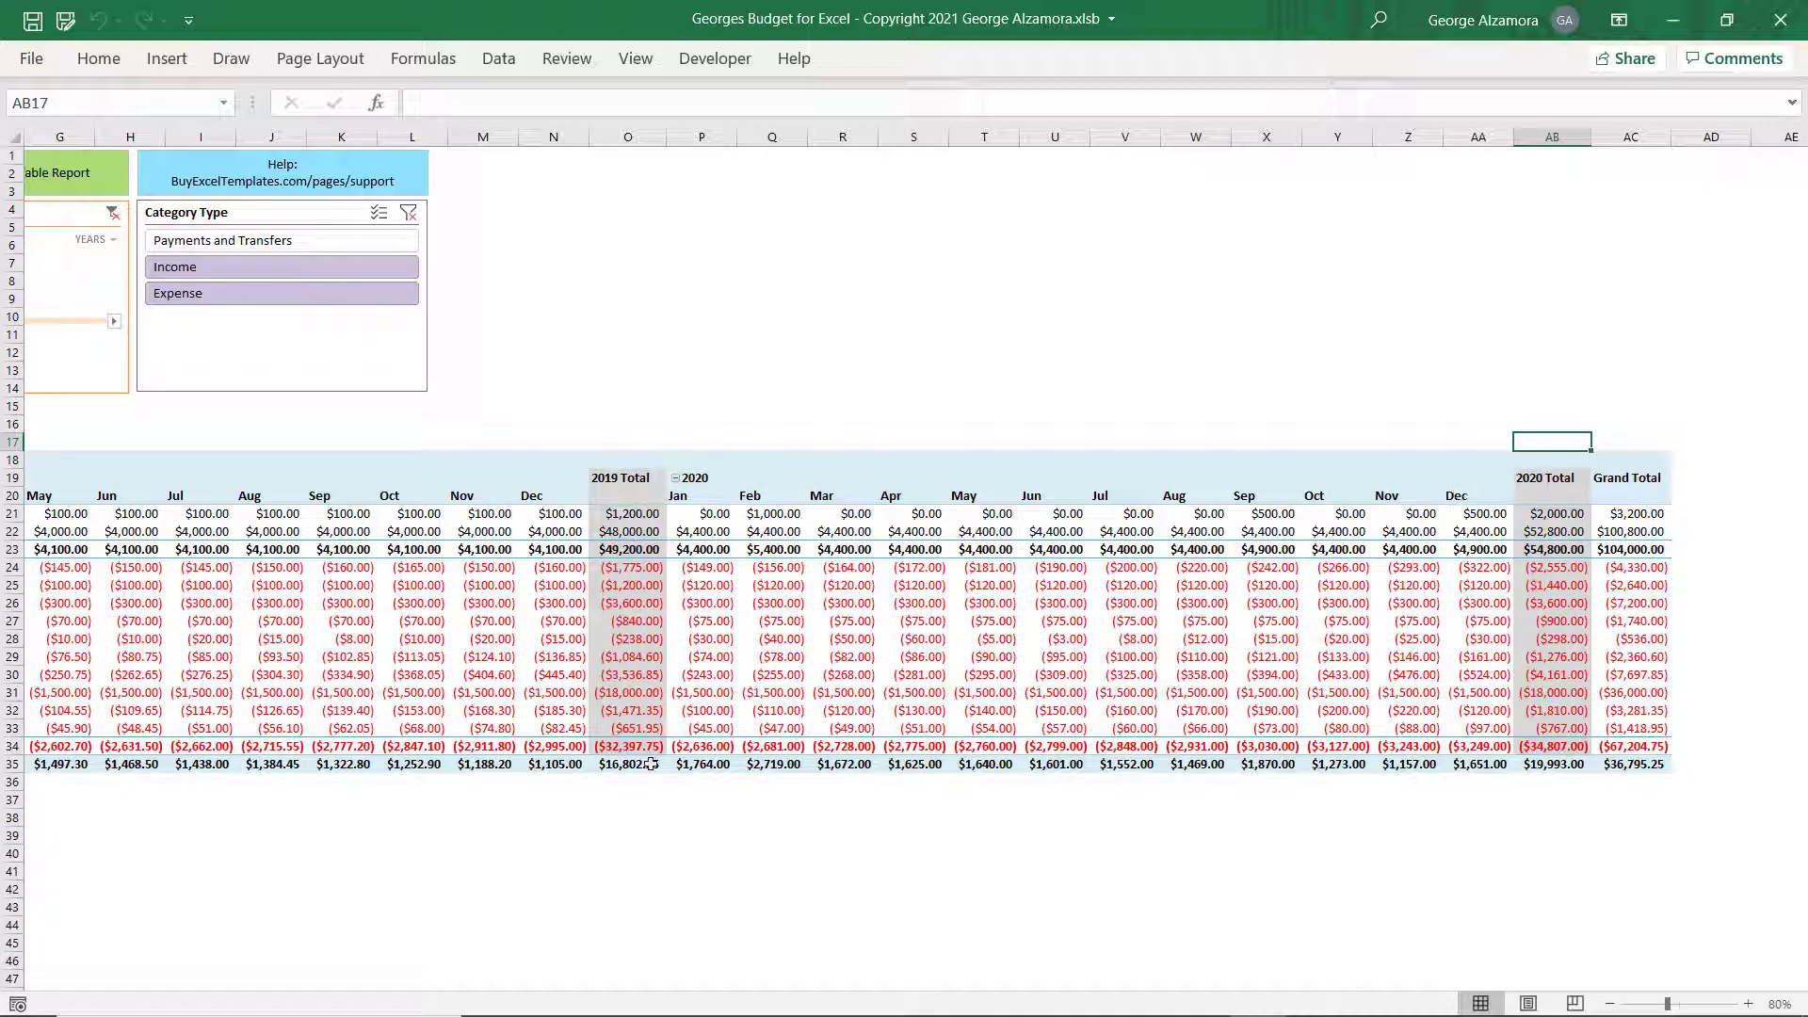
left_click(225, 803)
key("Home")
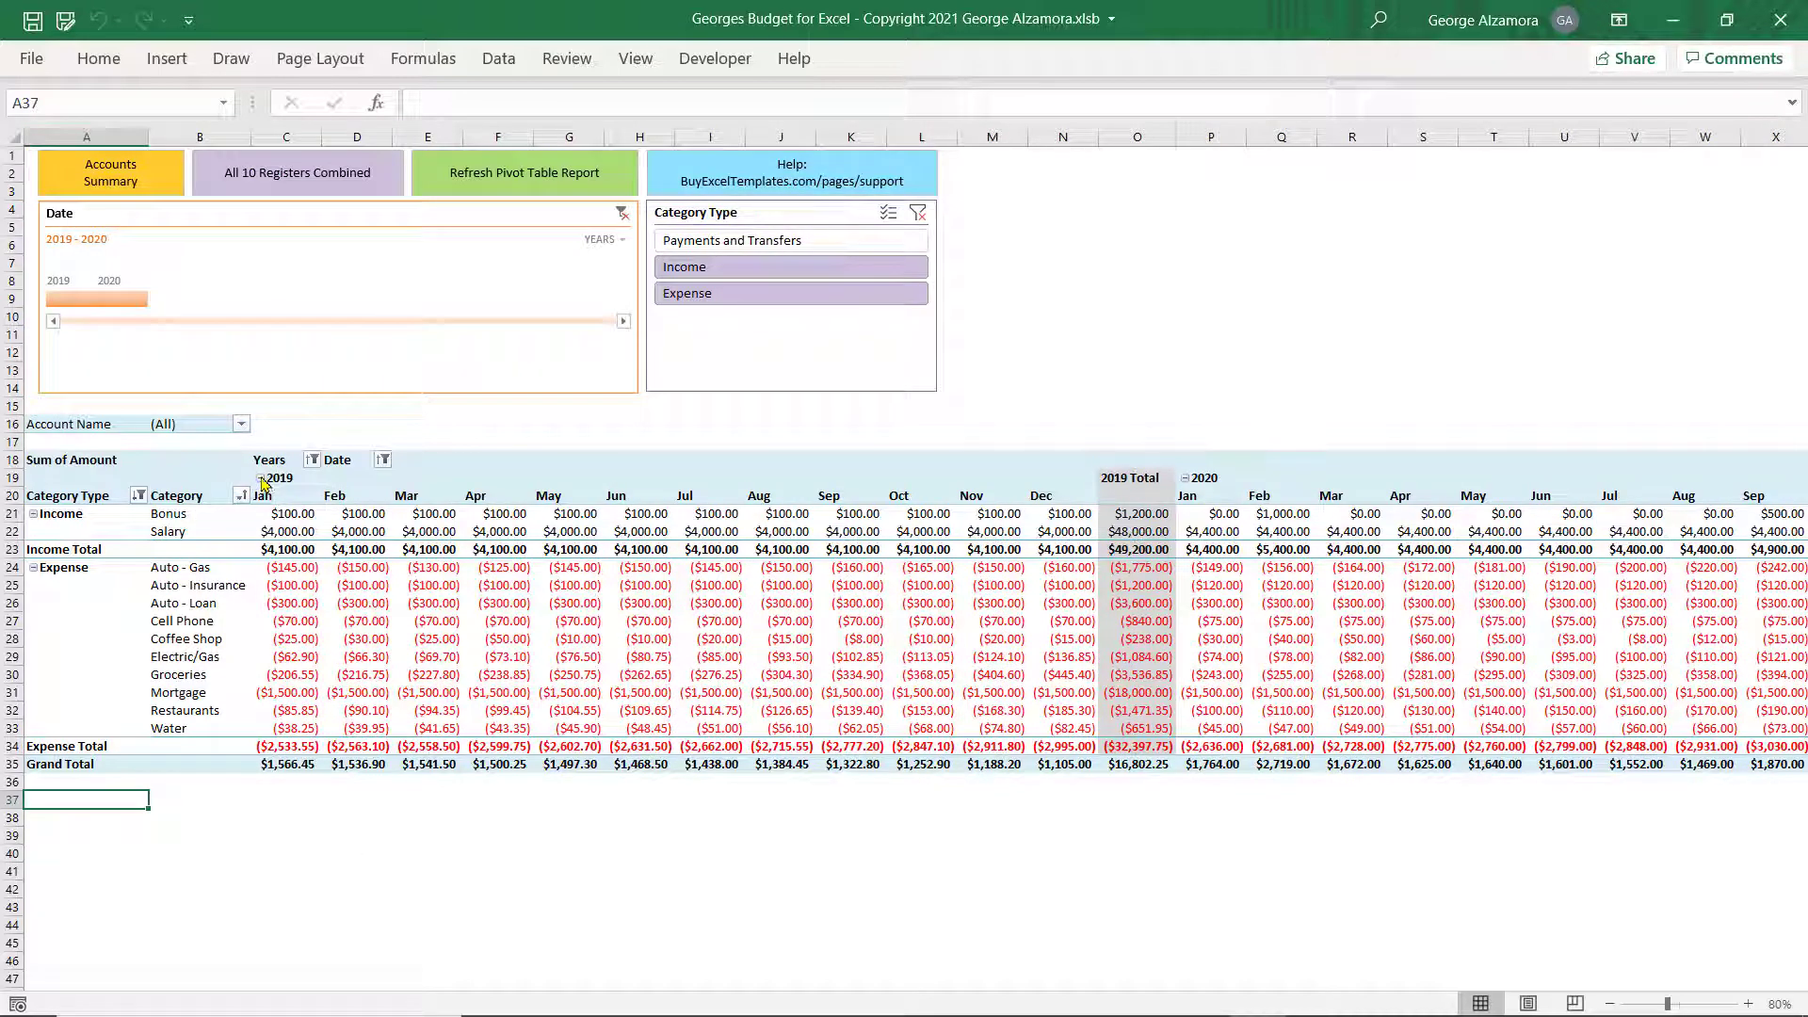
Collapse 2019 and 2020 into yearly totals and compare the Groceries row across both years.
left_click(264, 479)
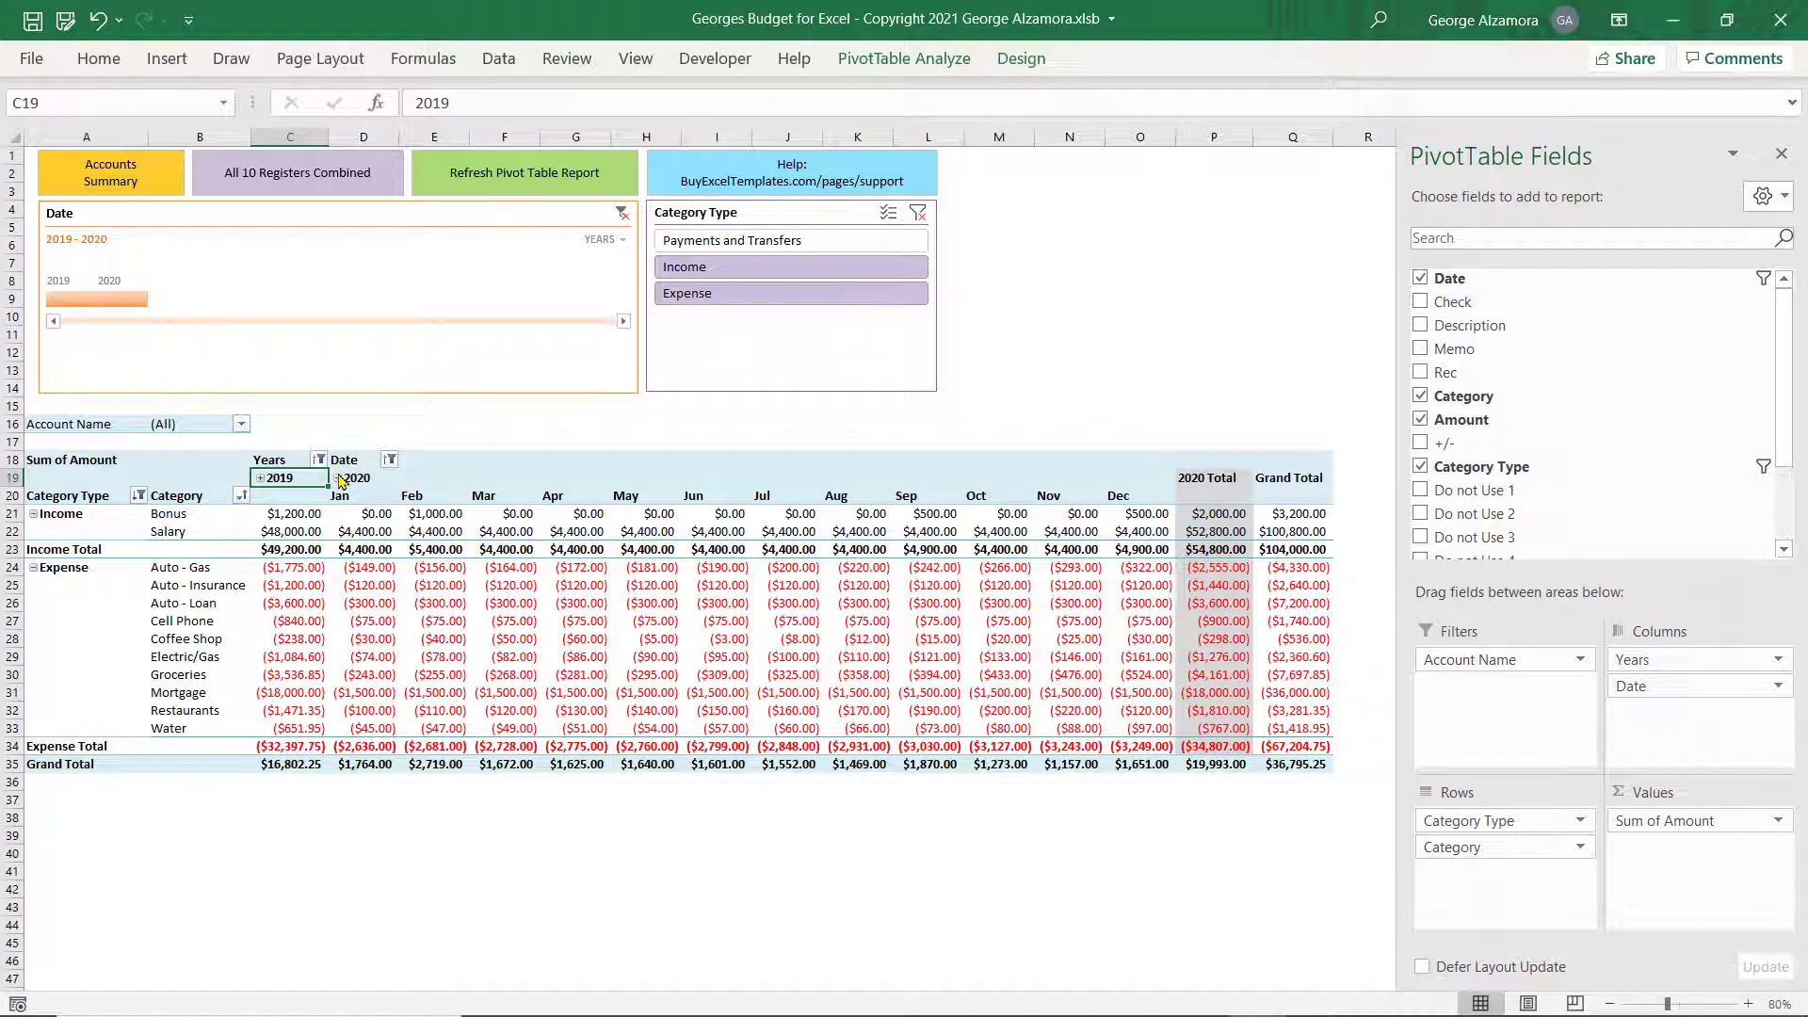
left_click(339, 478)
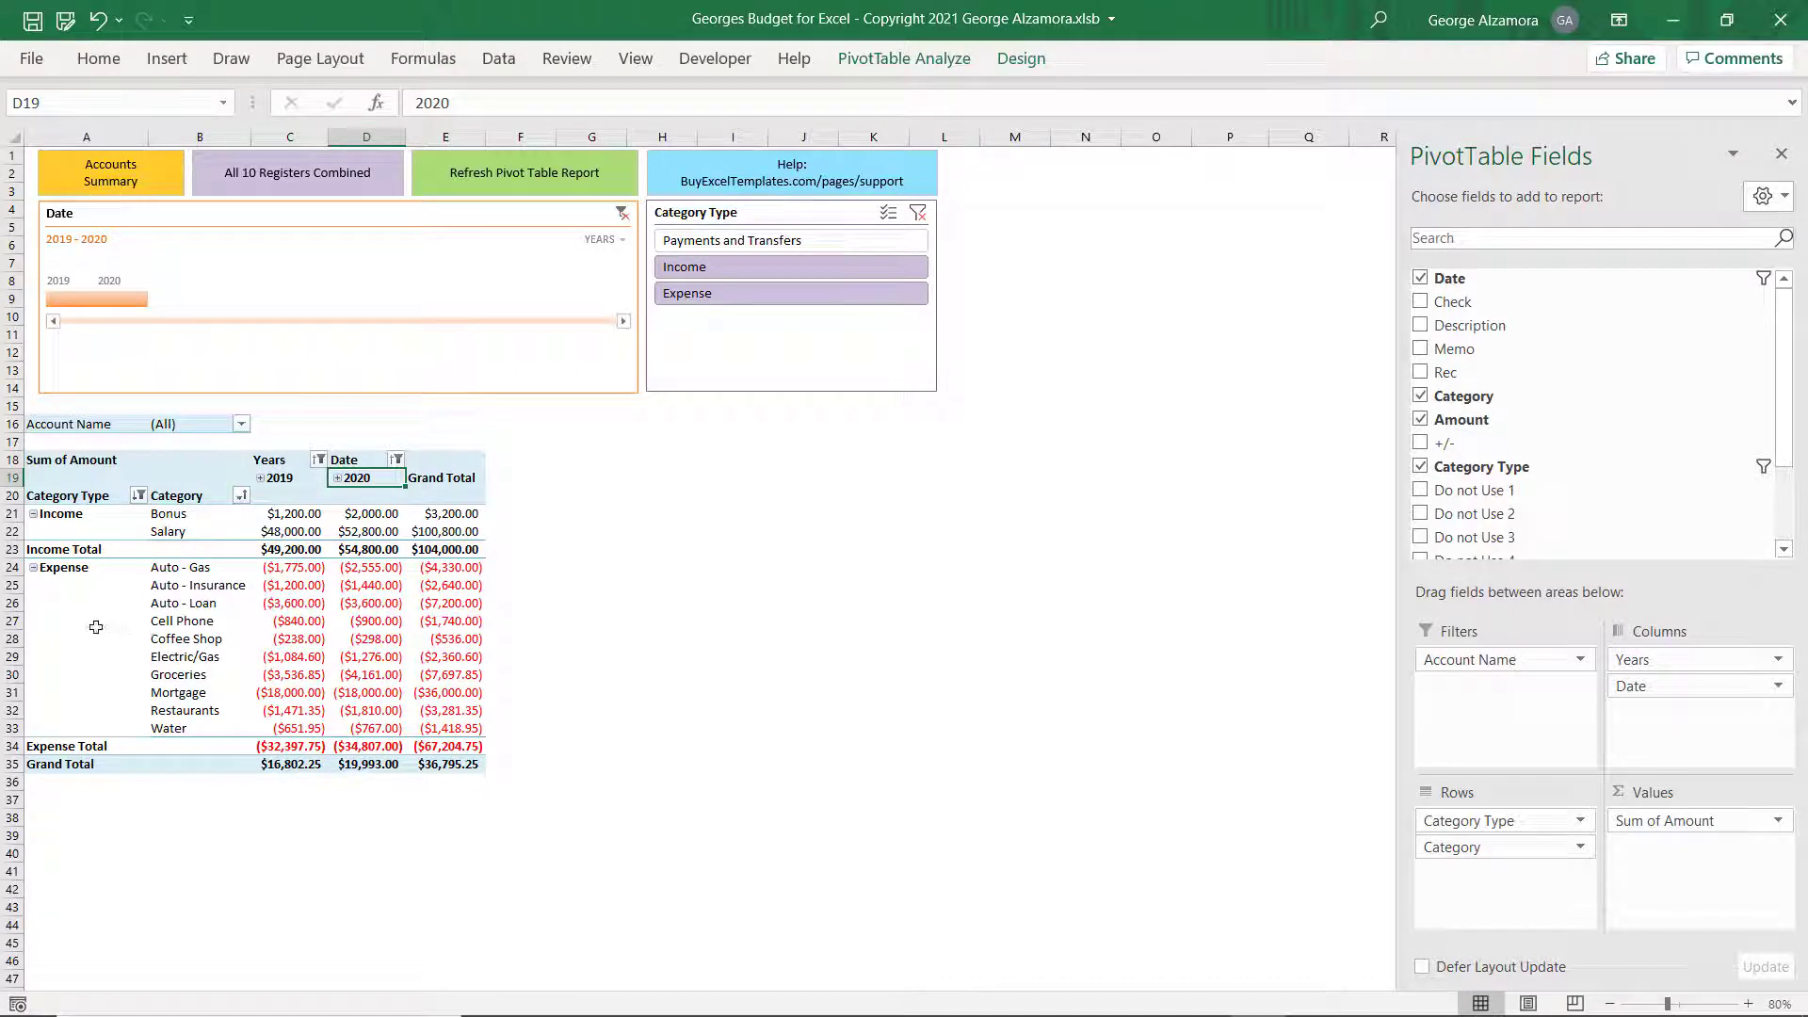
left_click(17, 674)
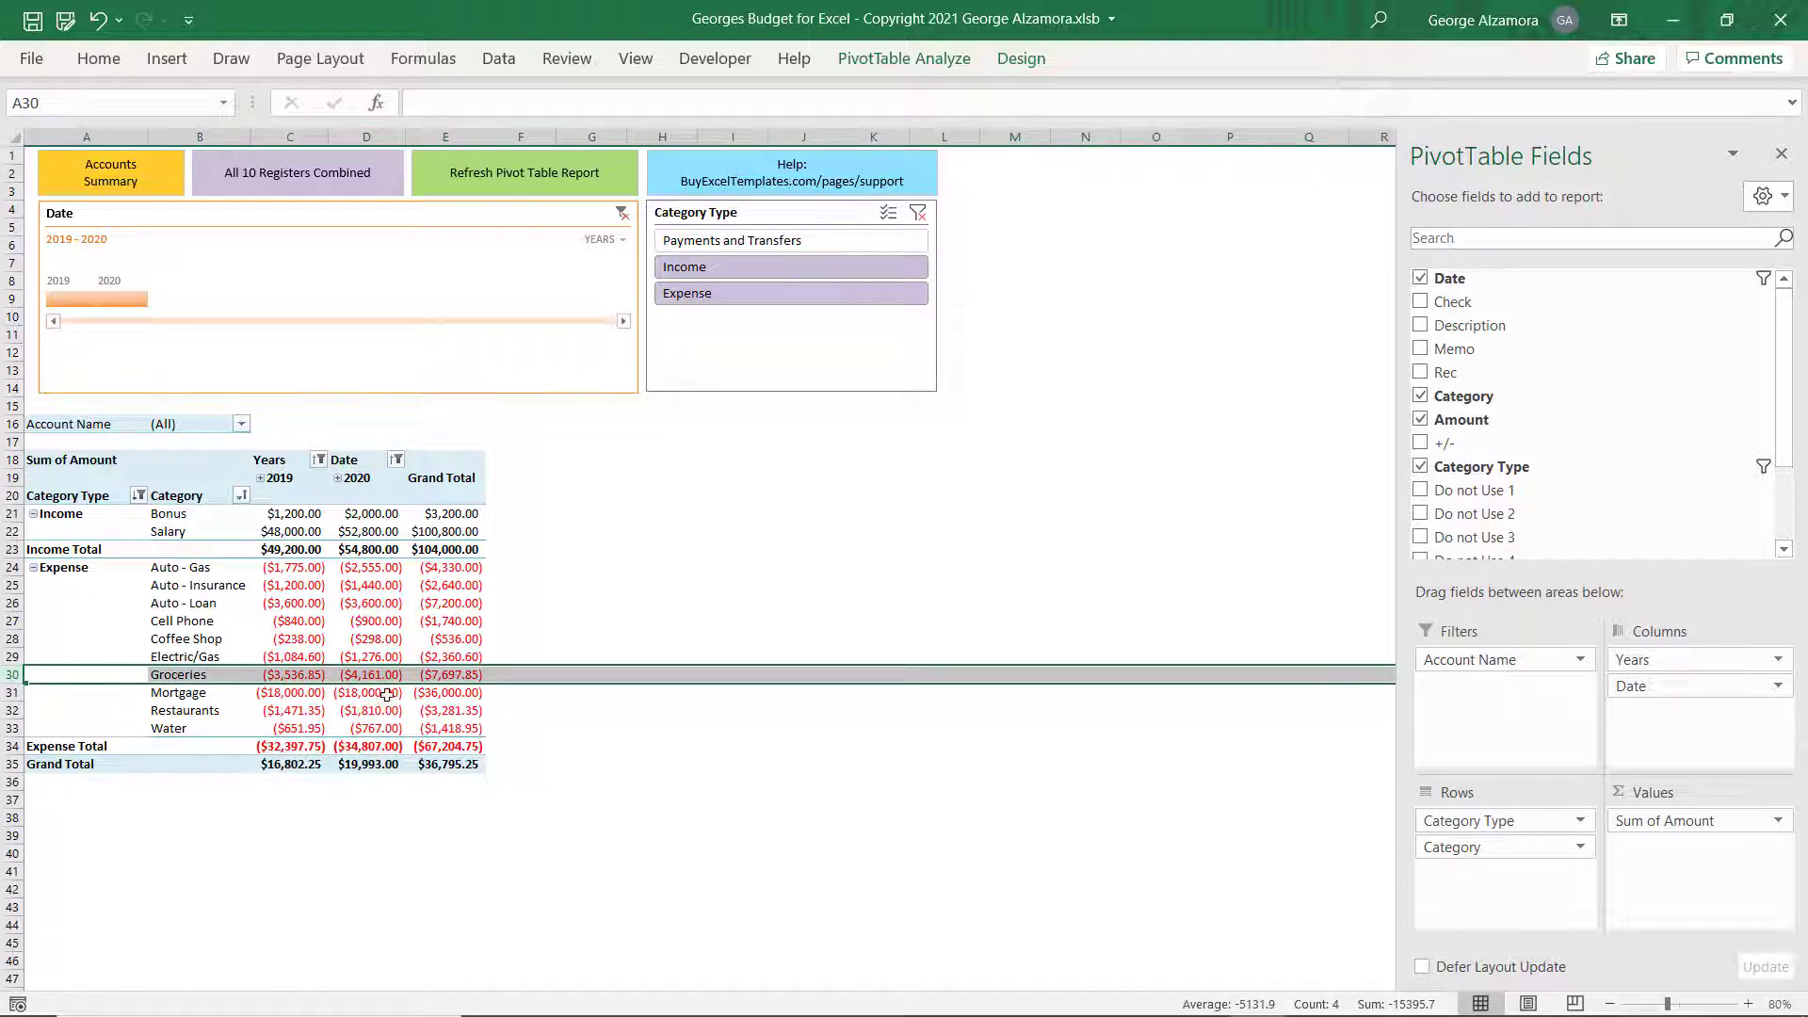
mouse_move(387, 695)
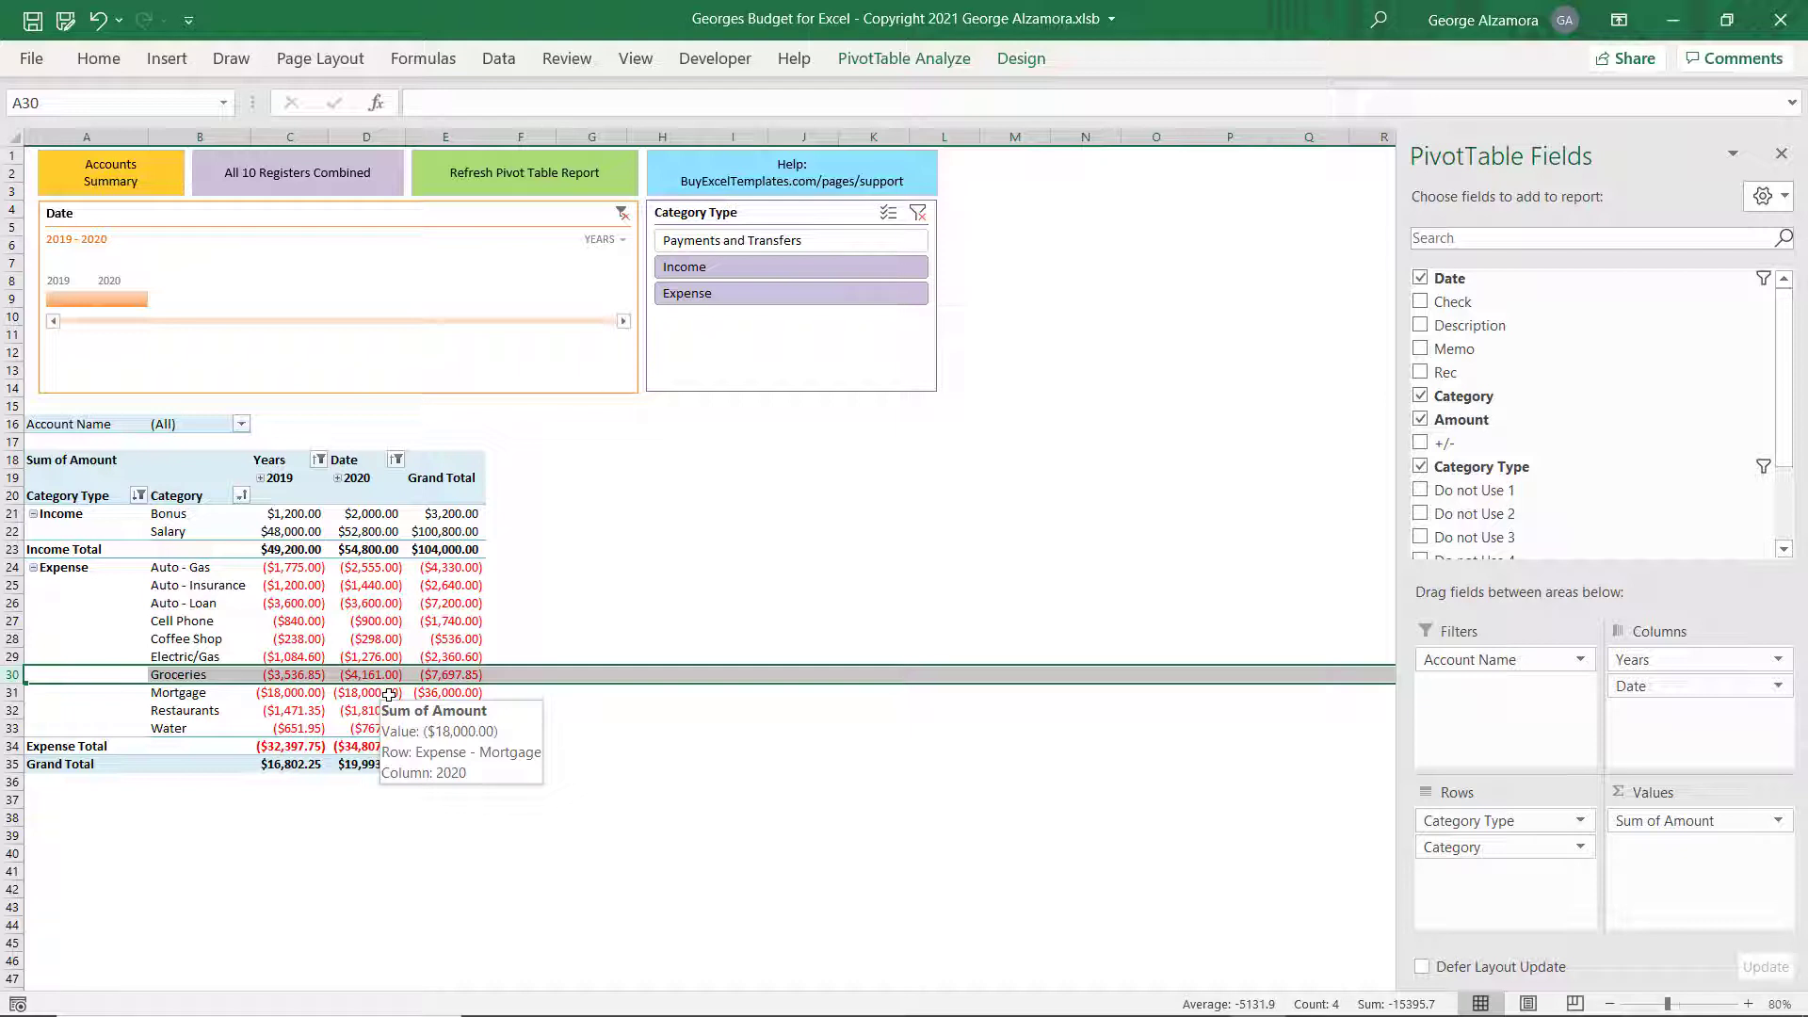
mouse_move(349, 554)
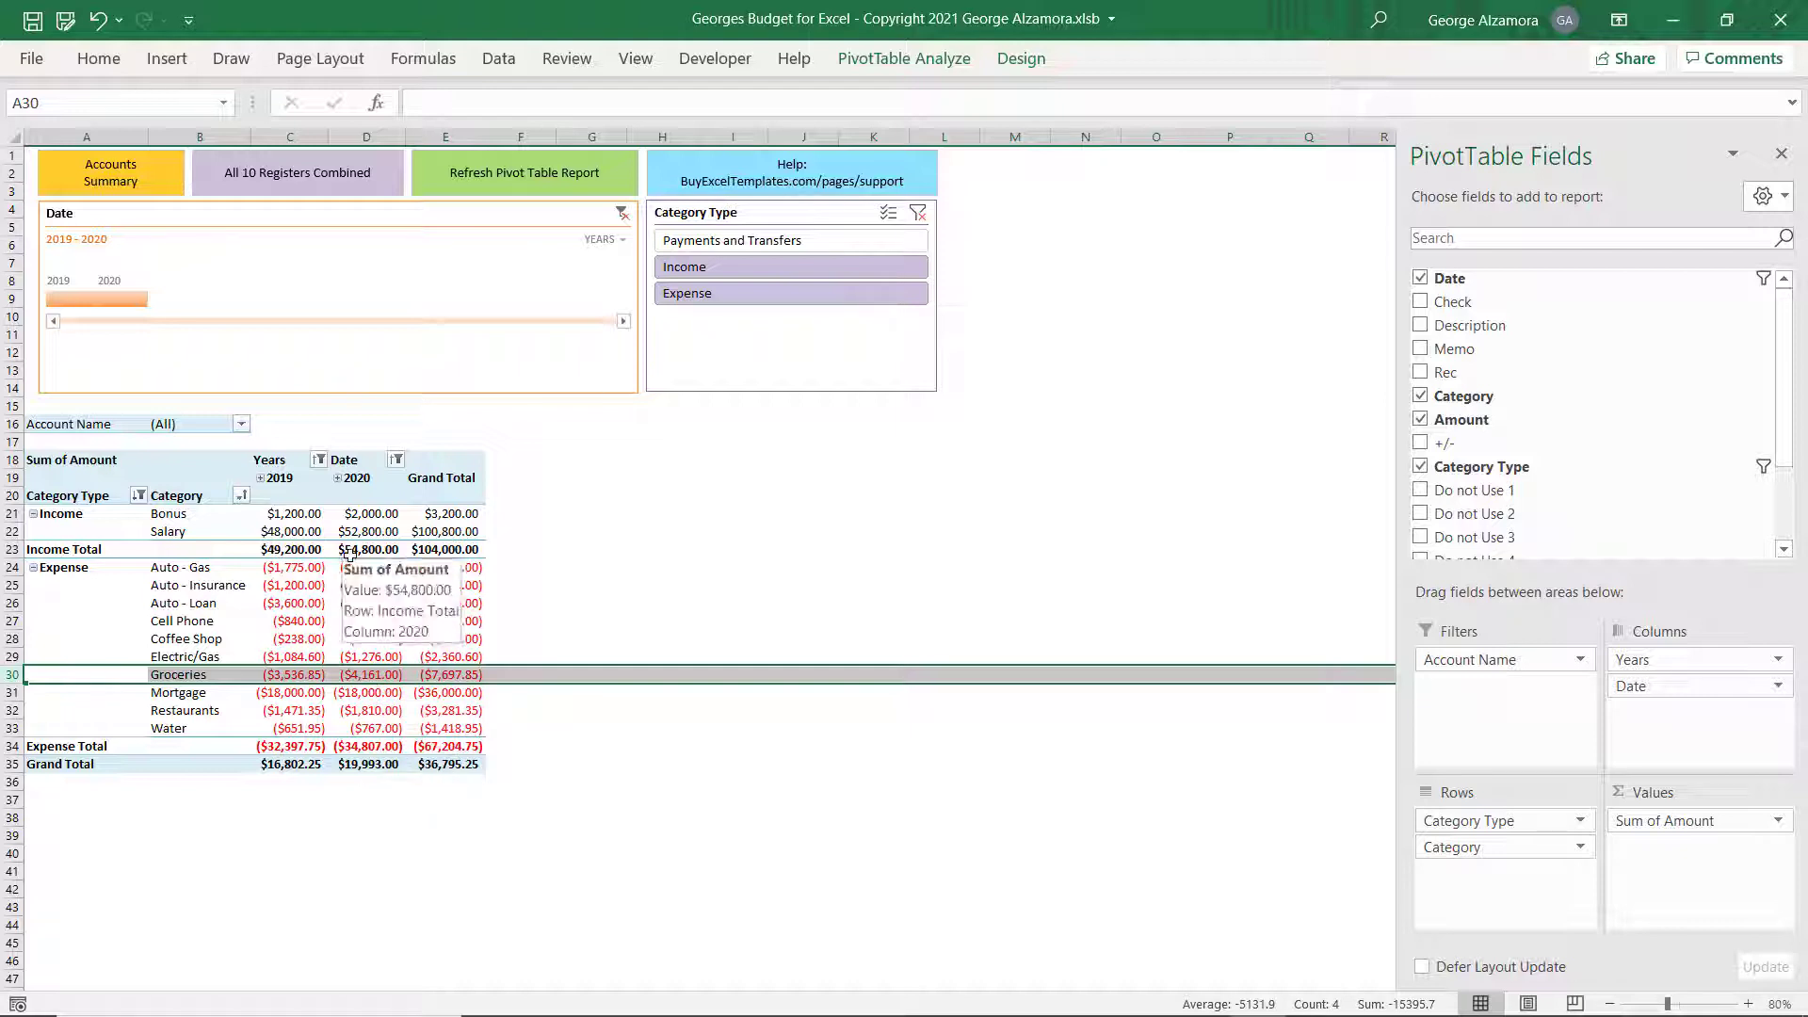
left_click(146, 788)
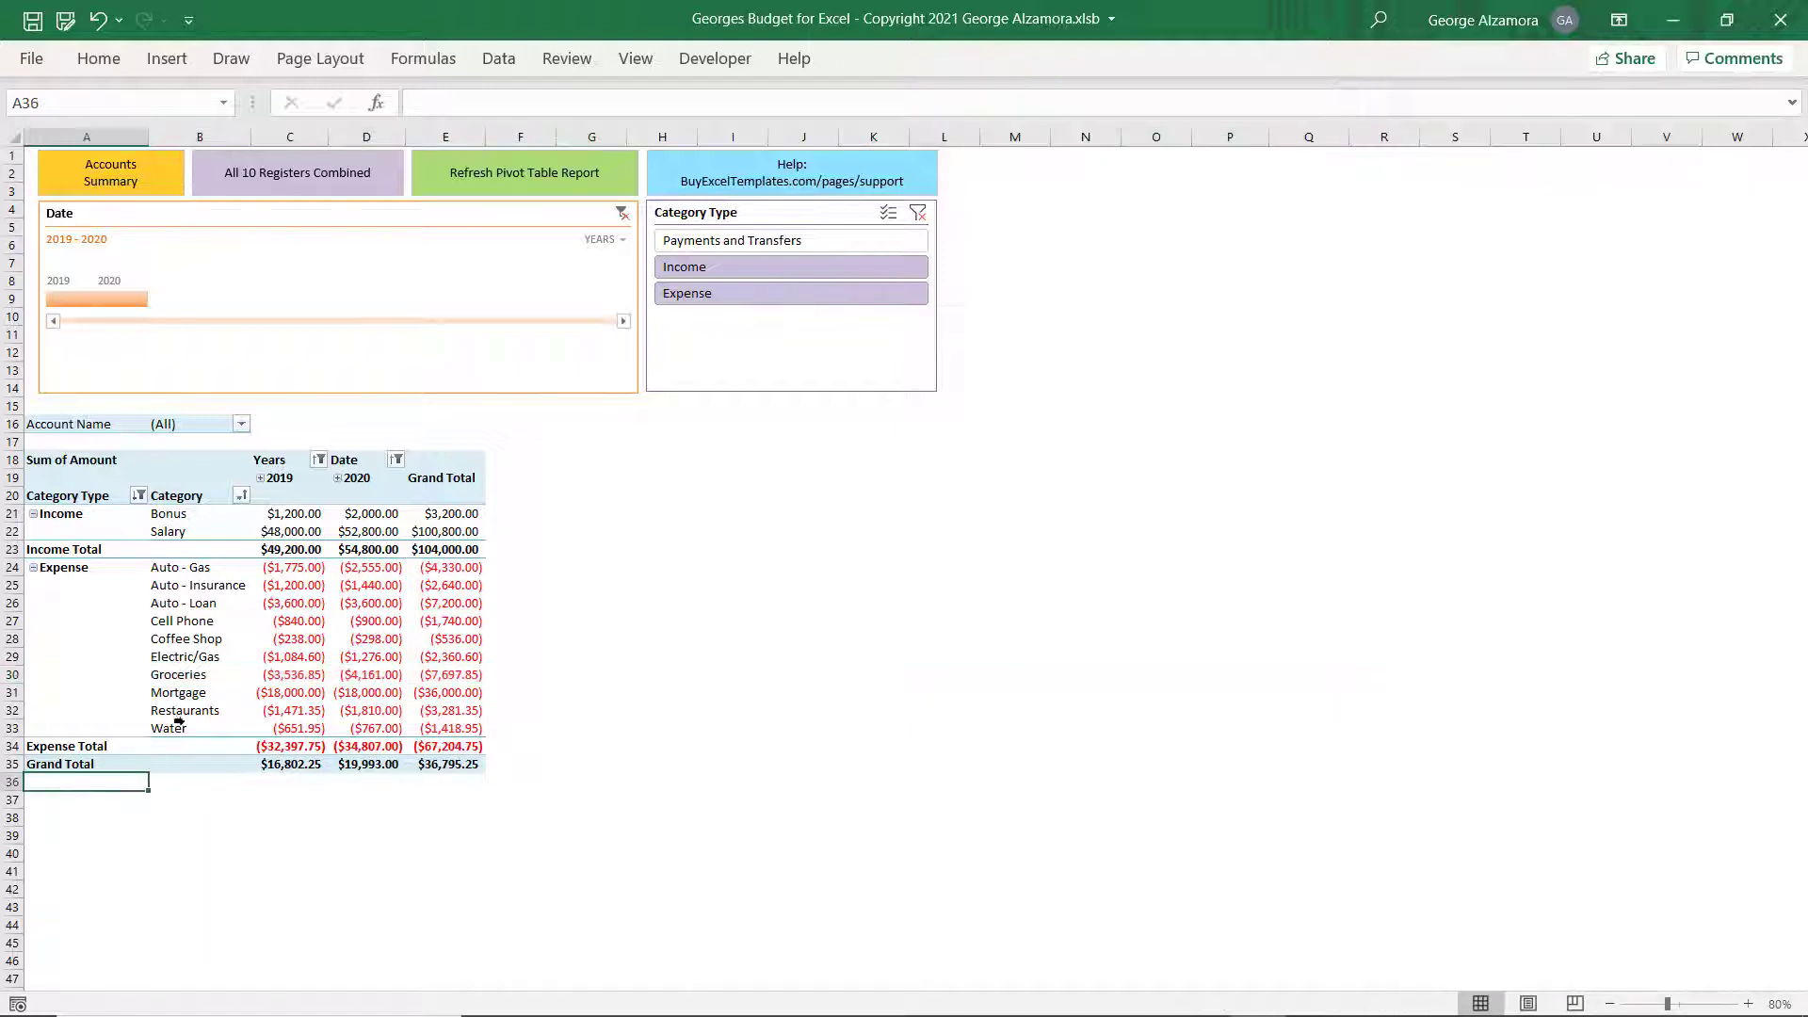
Expand 2019 and 2020 in the pivot table to show their monthly columns.
left_click(261, 478)
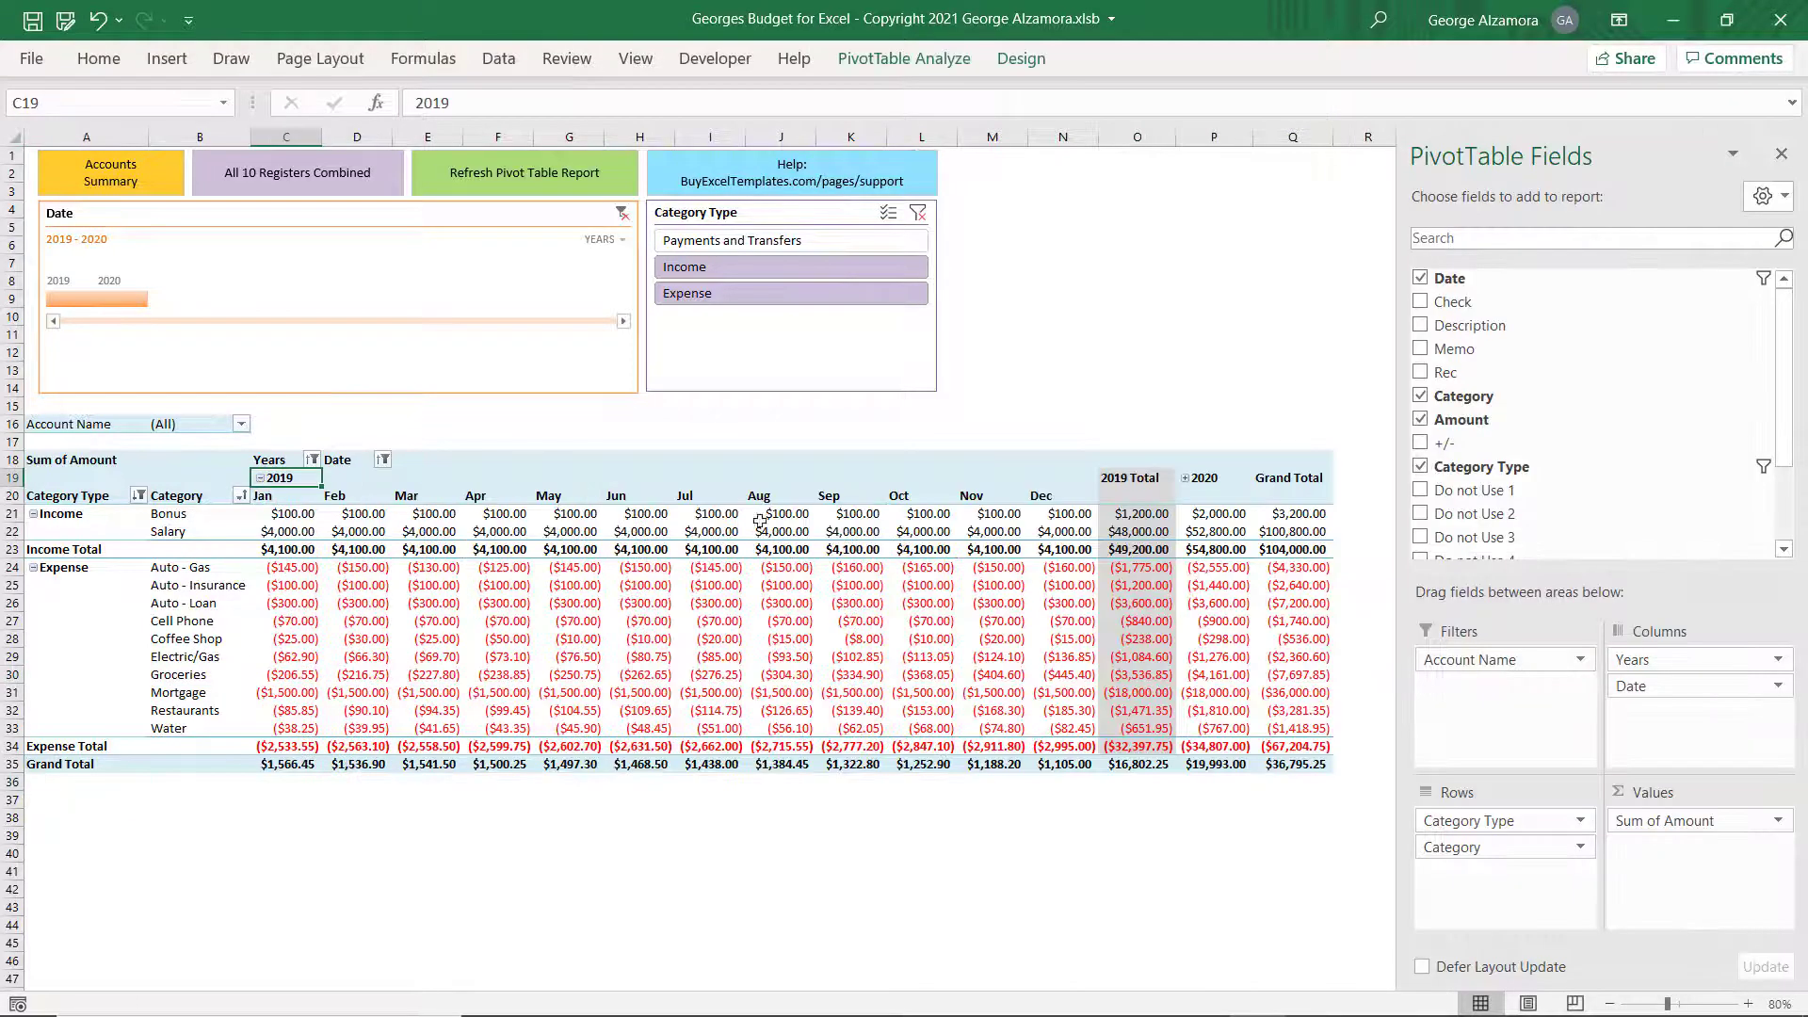
left_click(1186, 480)
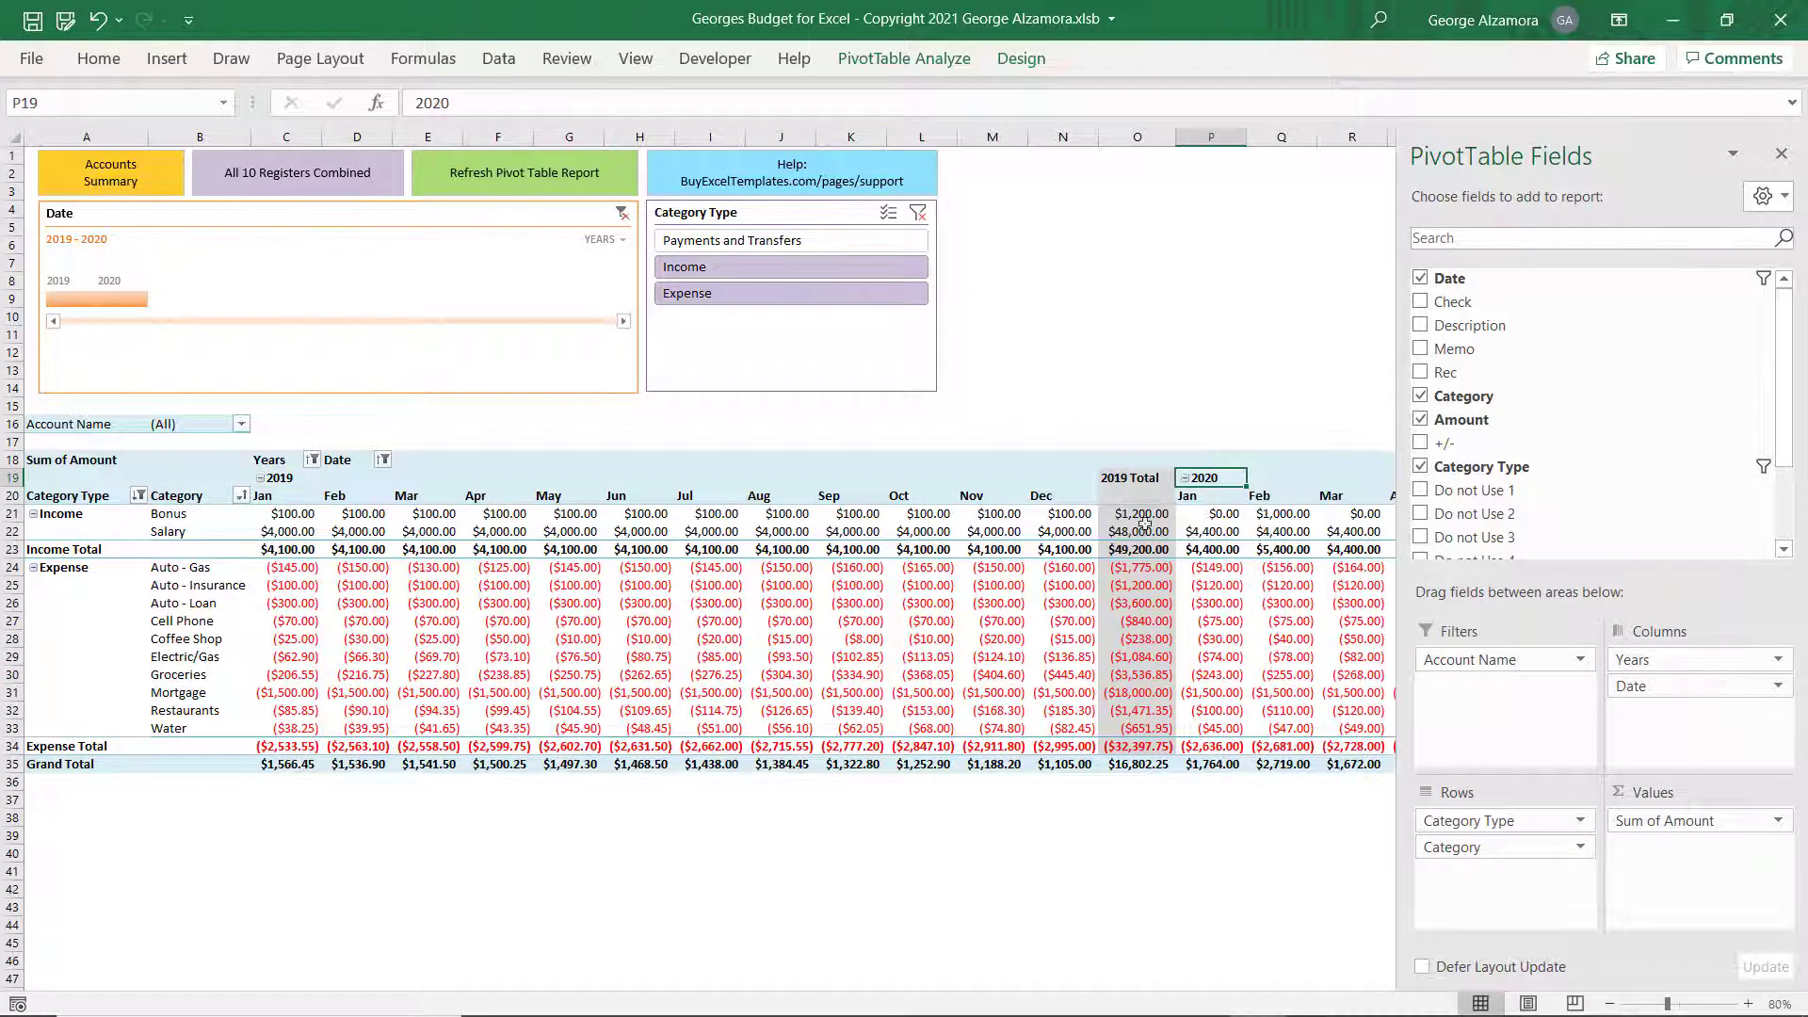
left_click(314, 418)
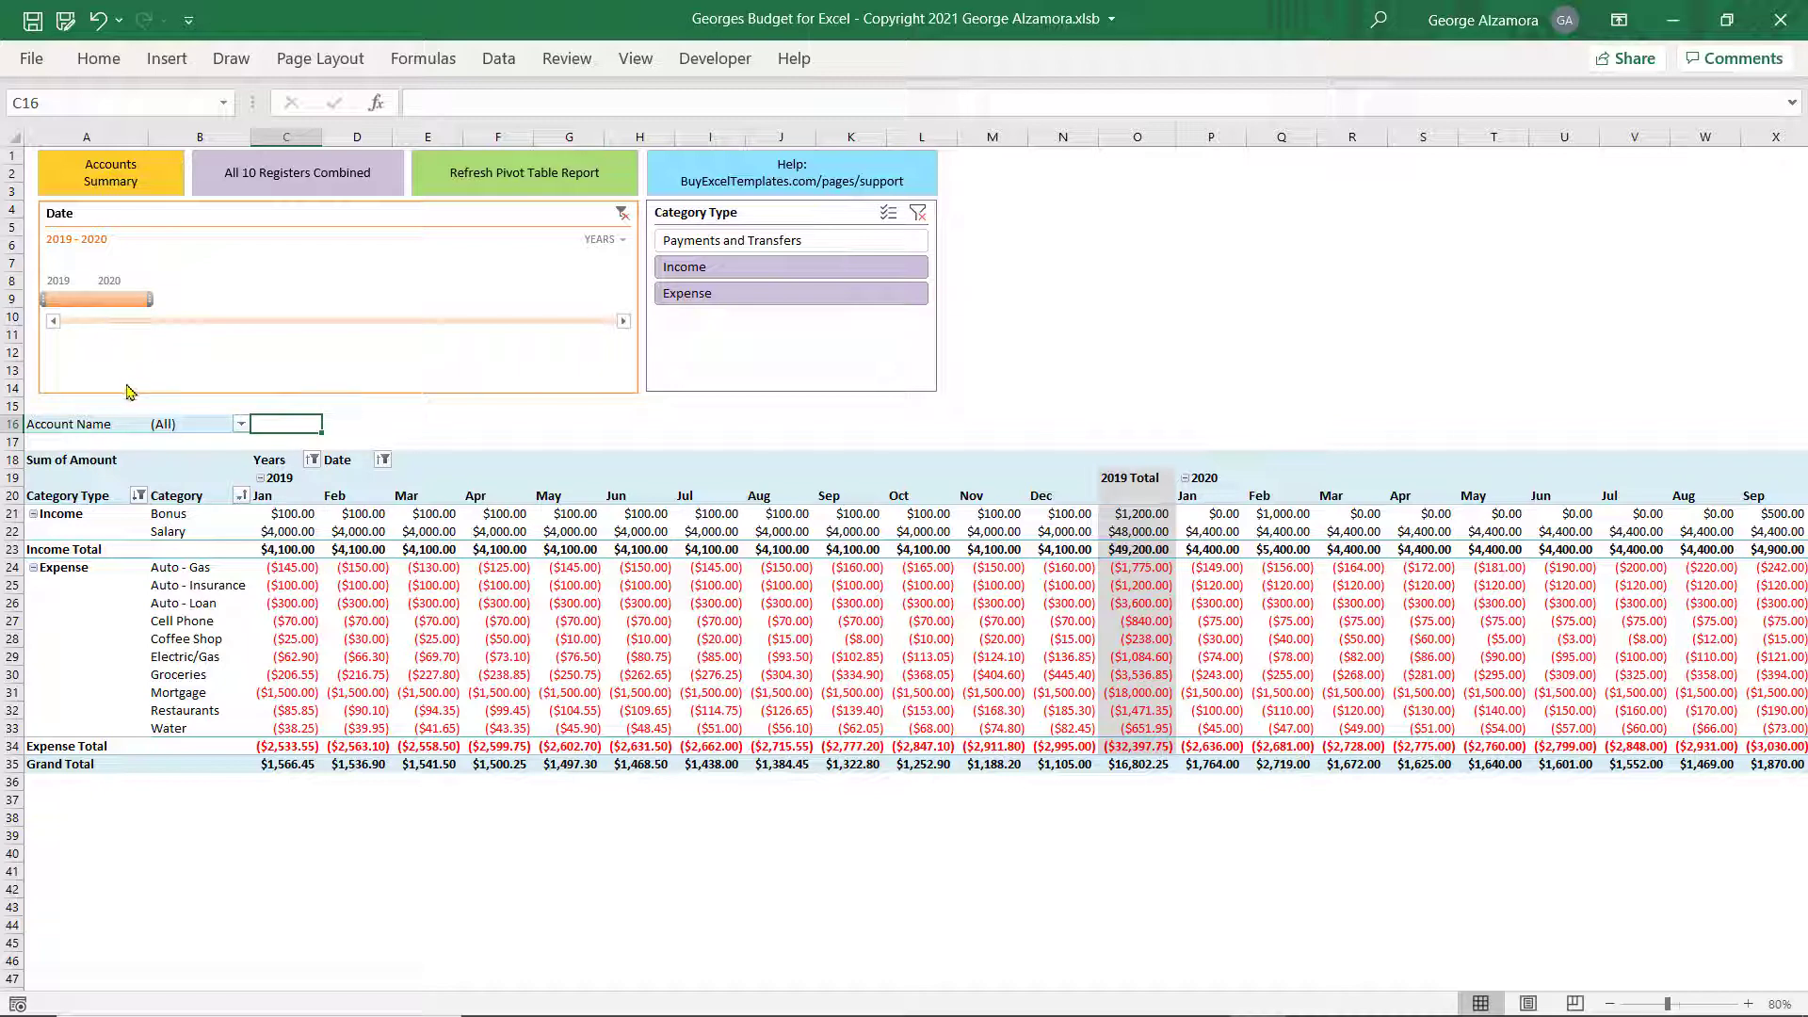
Filter the report with the Date timeline to 2019, switch it to 2020, and extend the range back to 2019 - 2020.
left_click(58, 301)
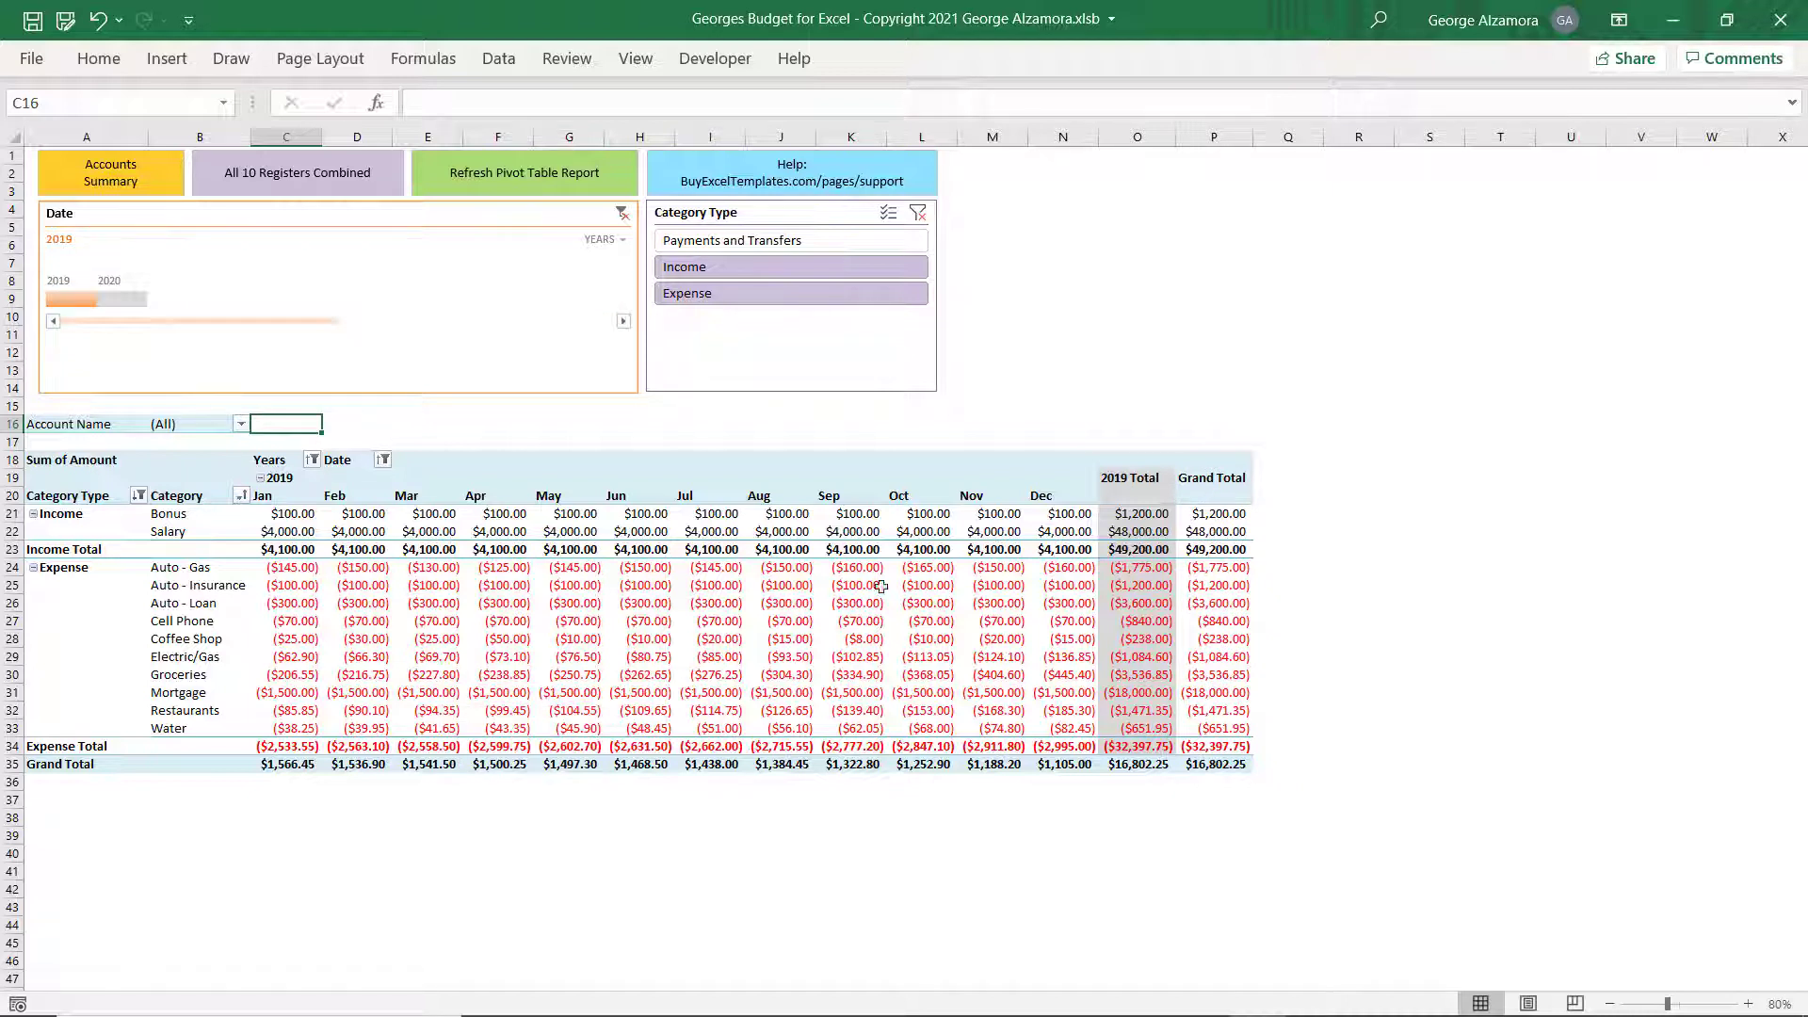
left_click(126, 300)
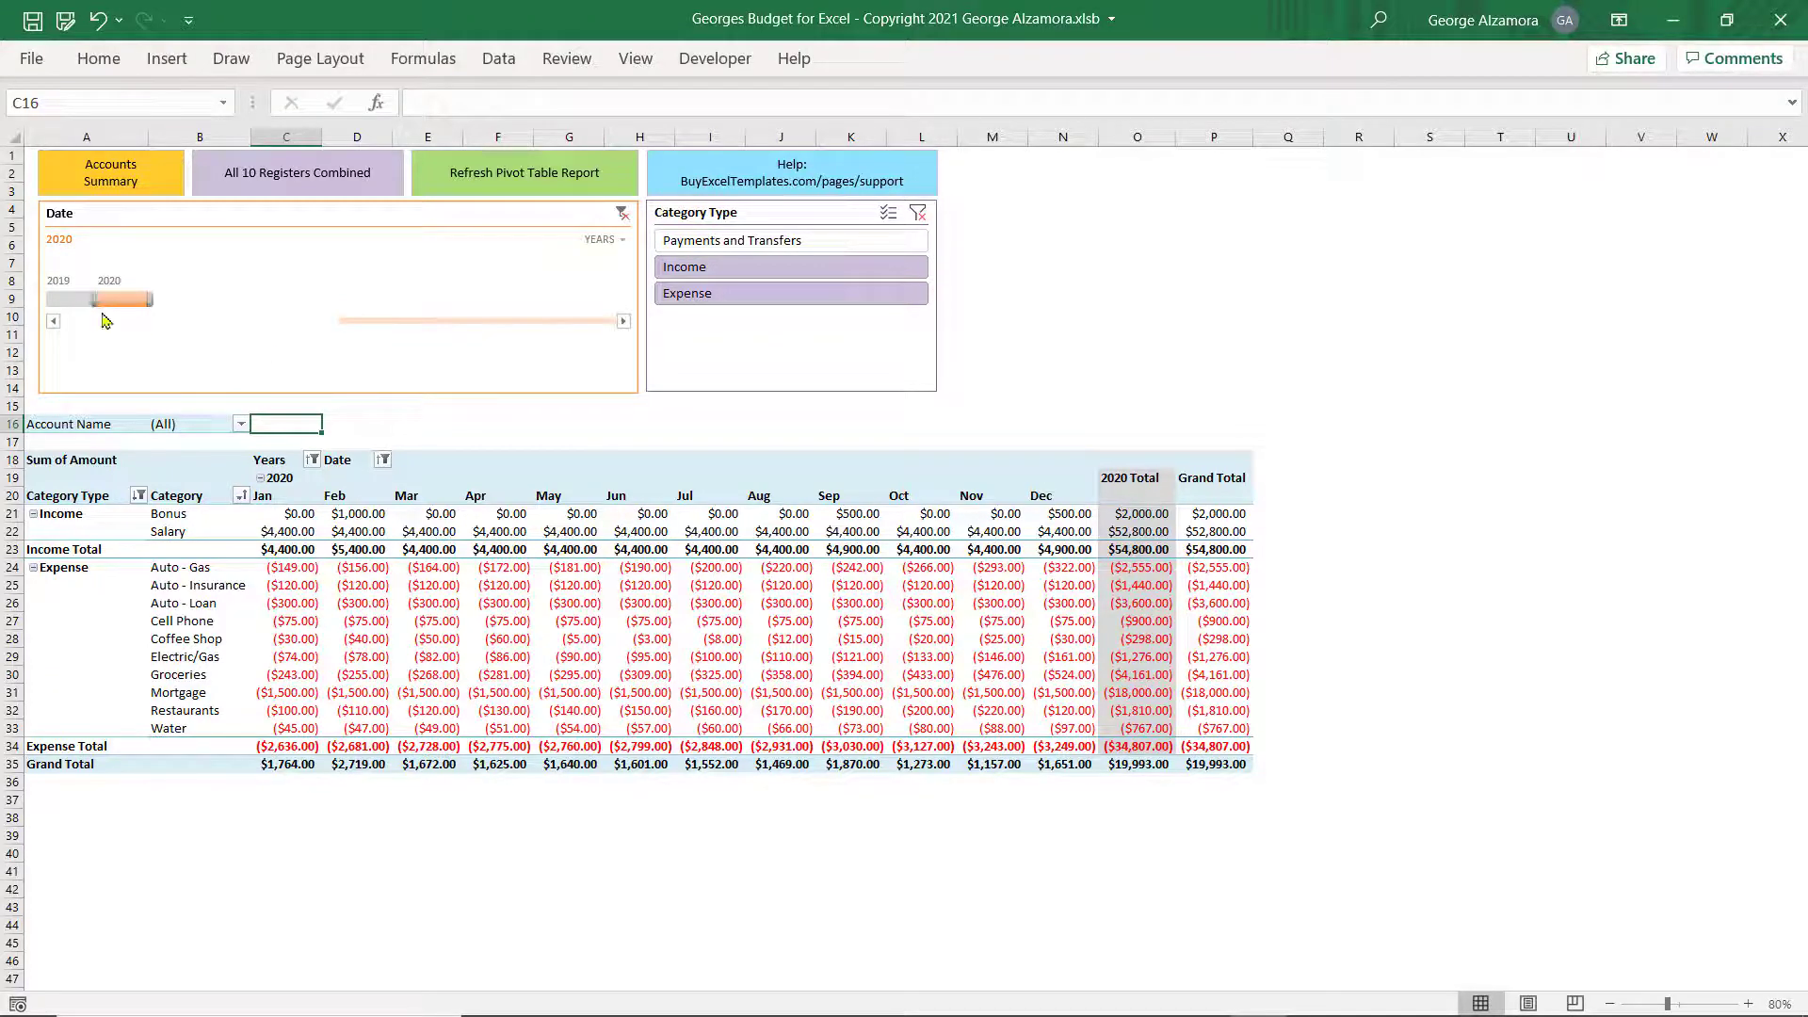
left_click_drag(93, 300, 44, 300)
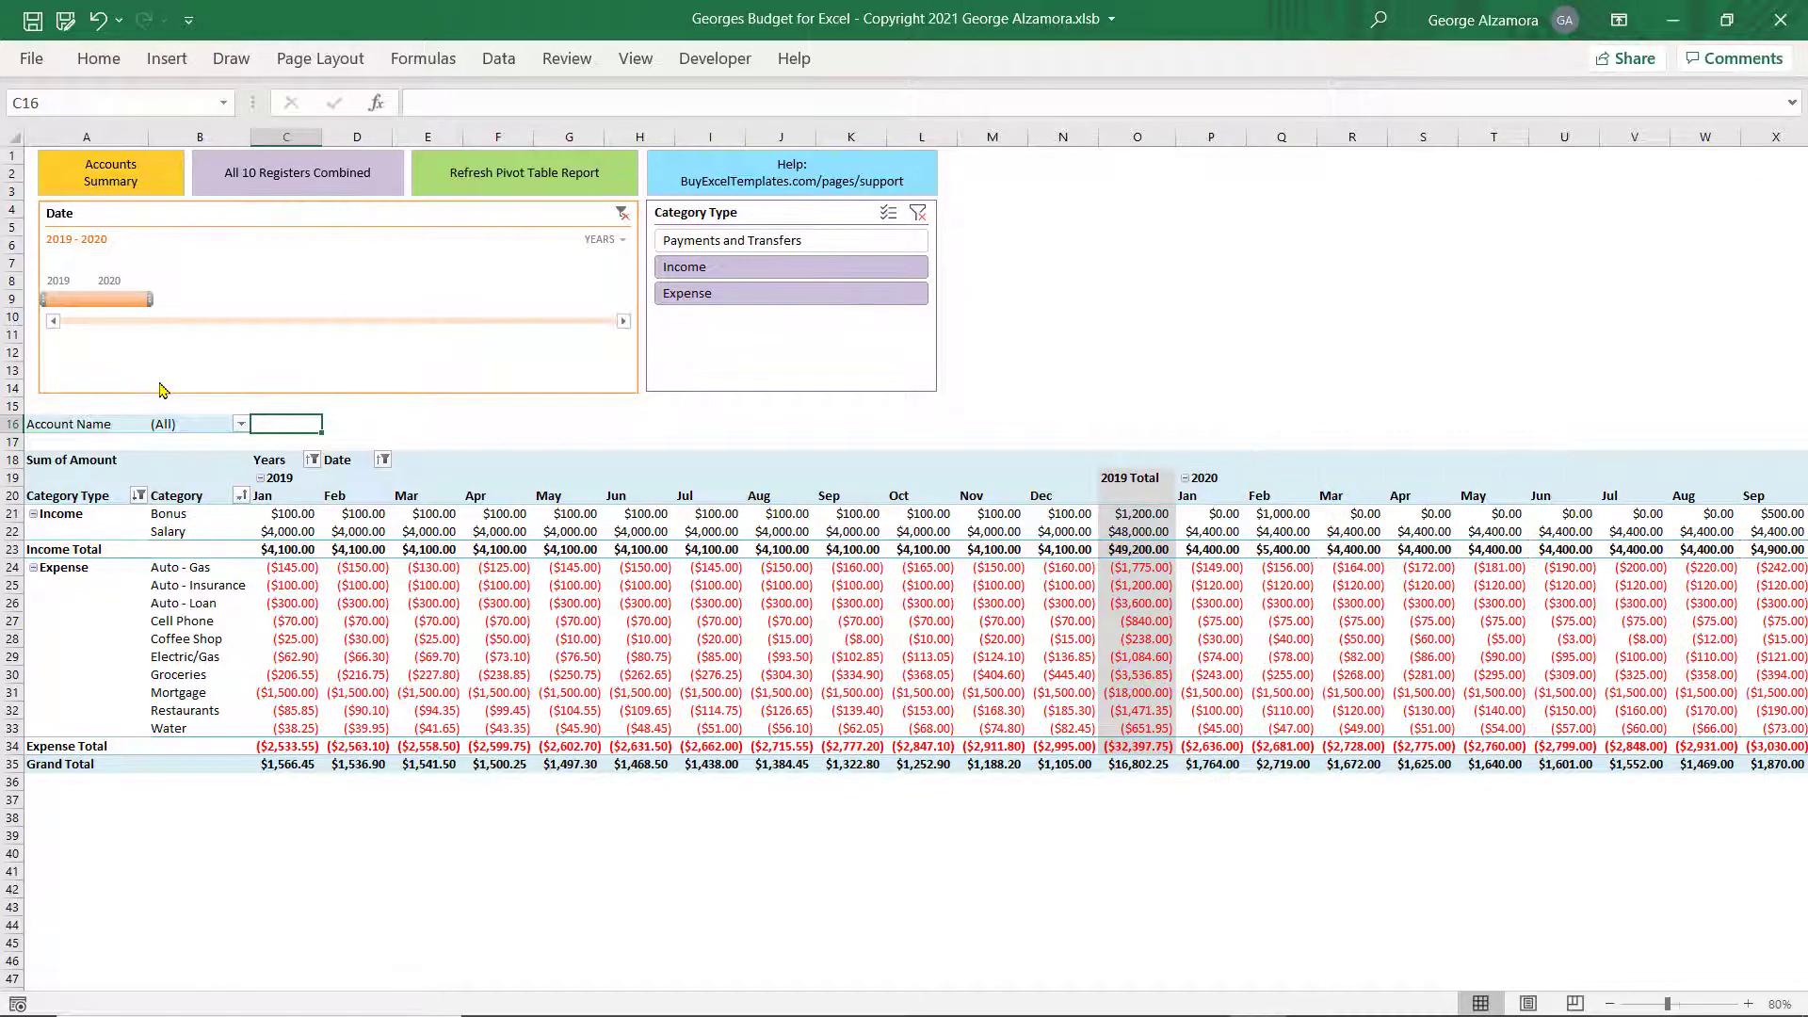
Set the Date timeline to quarters, filter the report to Q1 2020, and extend the selection to the following quarter.
left_click(615, 241)
left_click(648, 307)
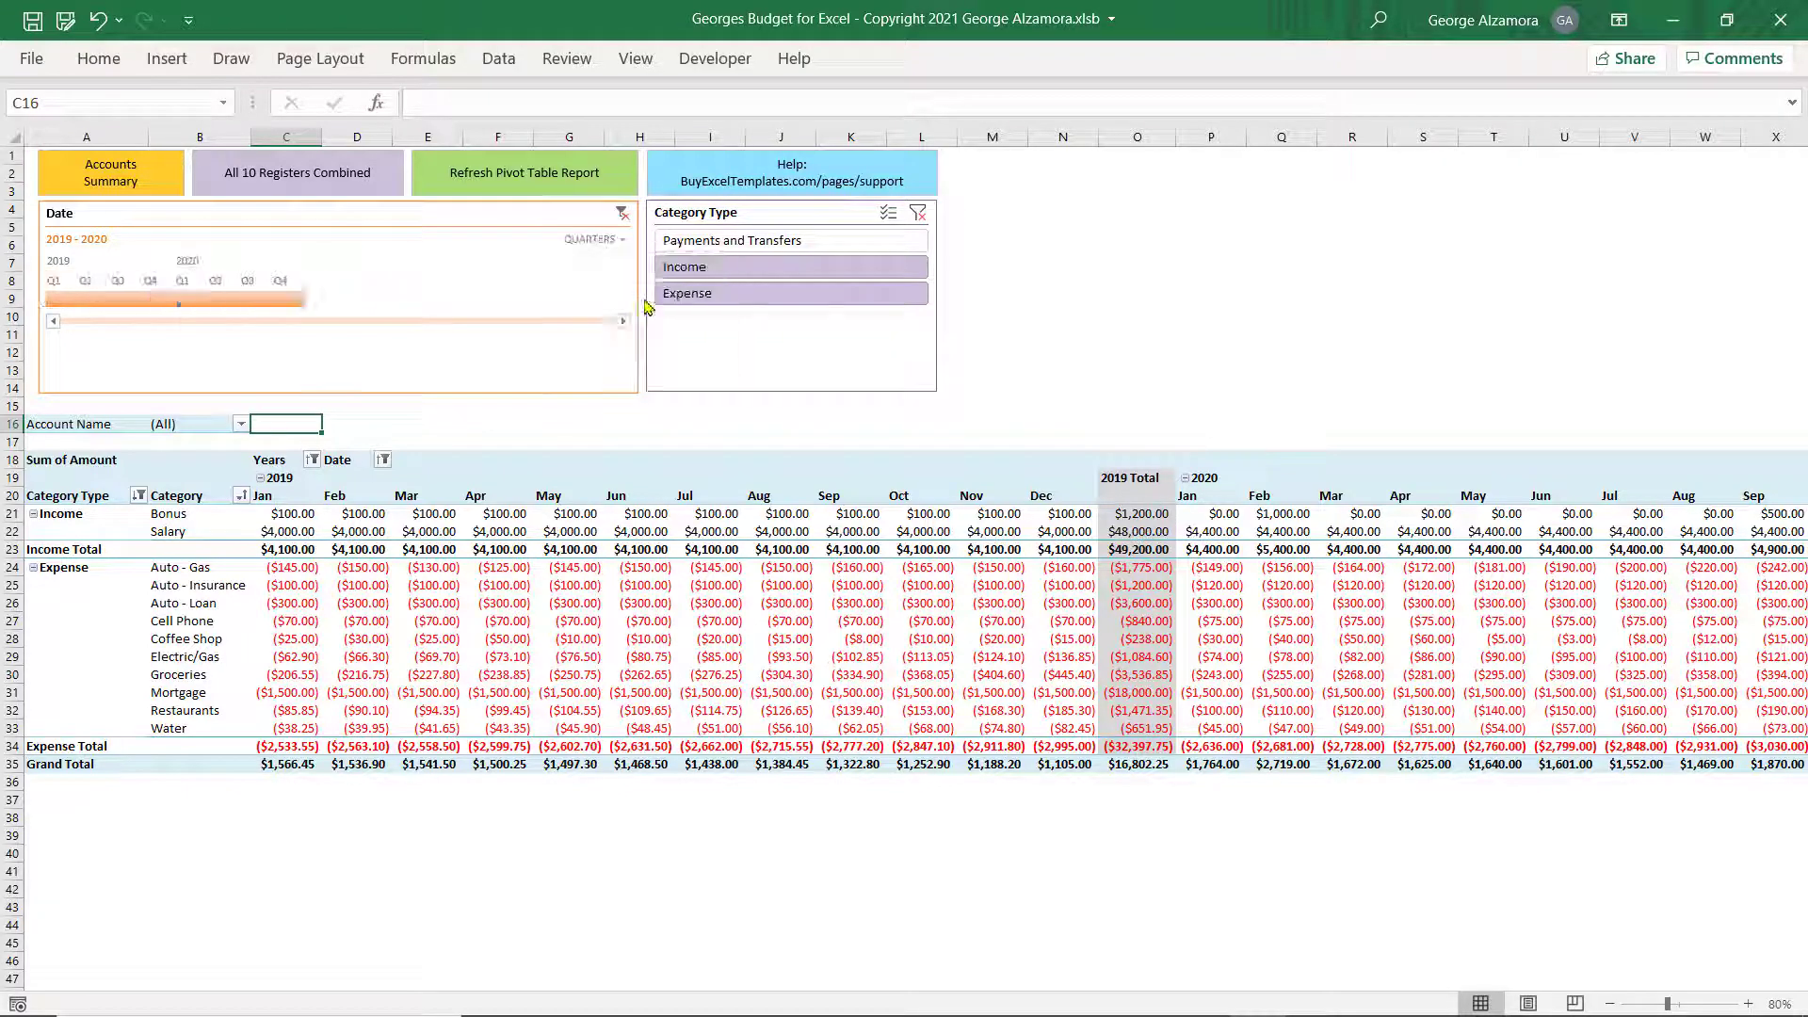
left_click(195, 300)
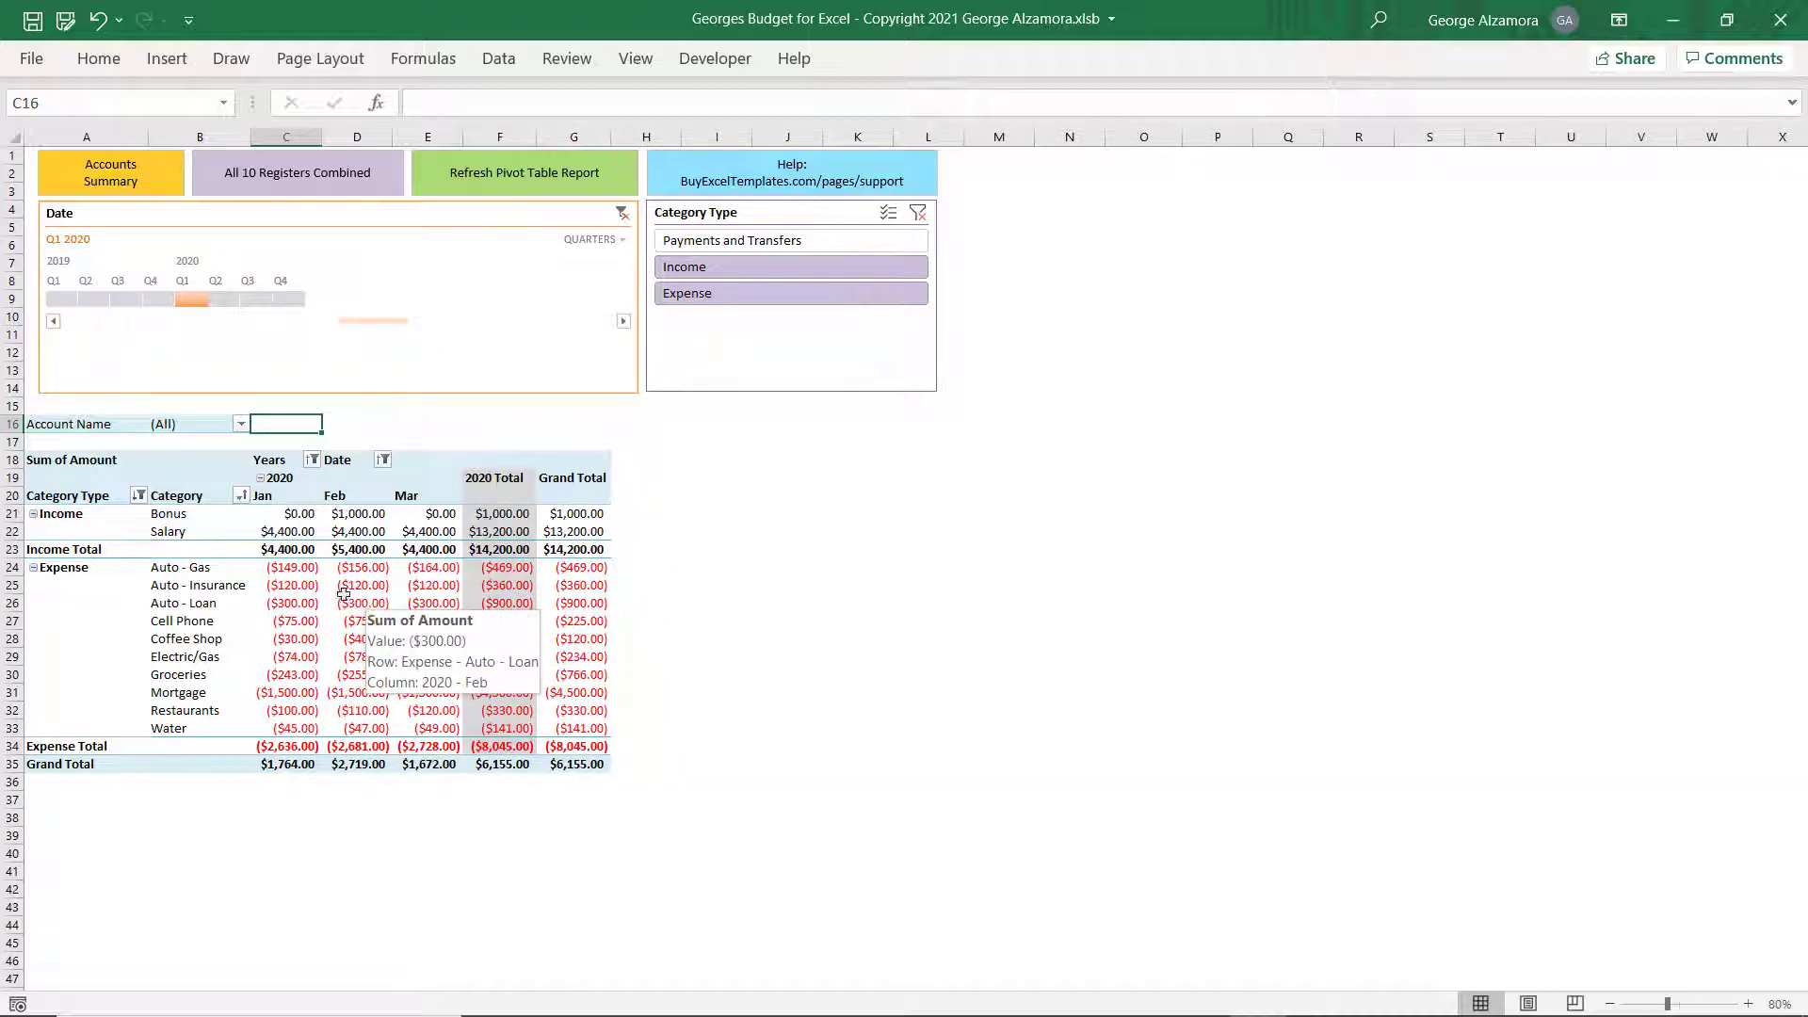
left_click_drag(211, 299, 241, 300)
mouse_move(565, 642)
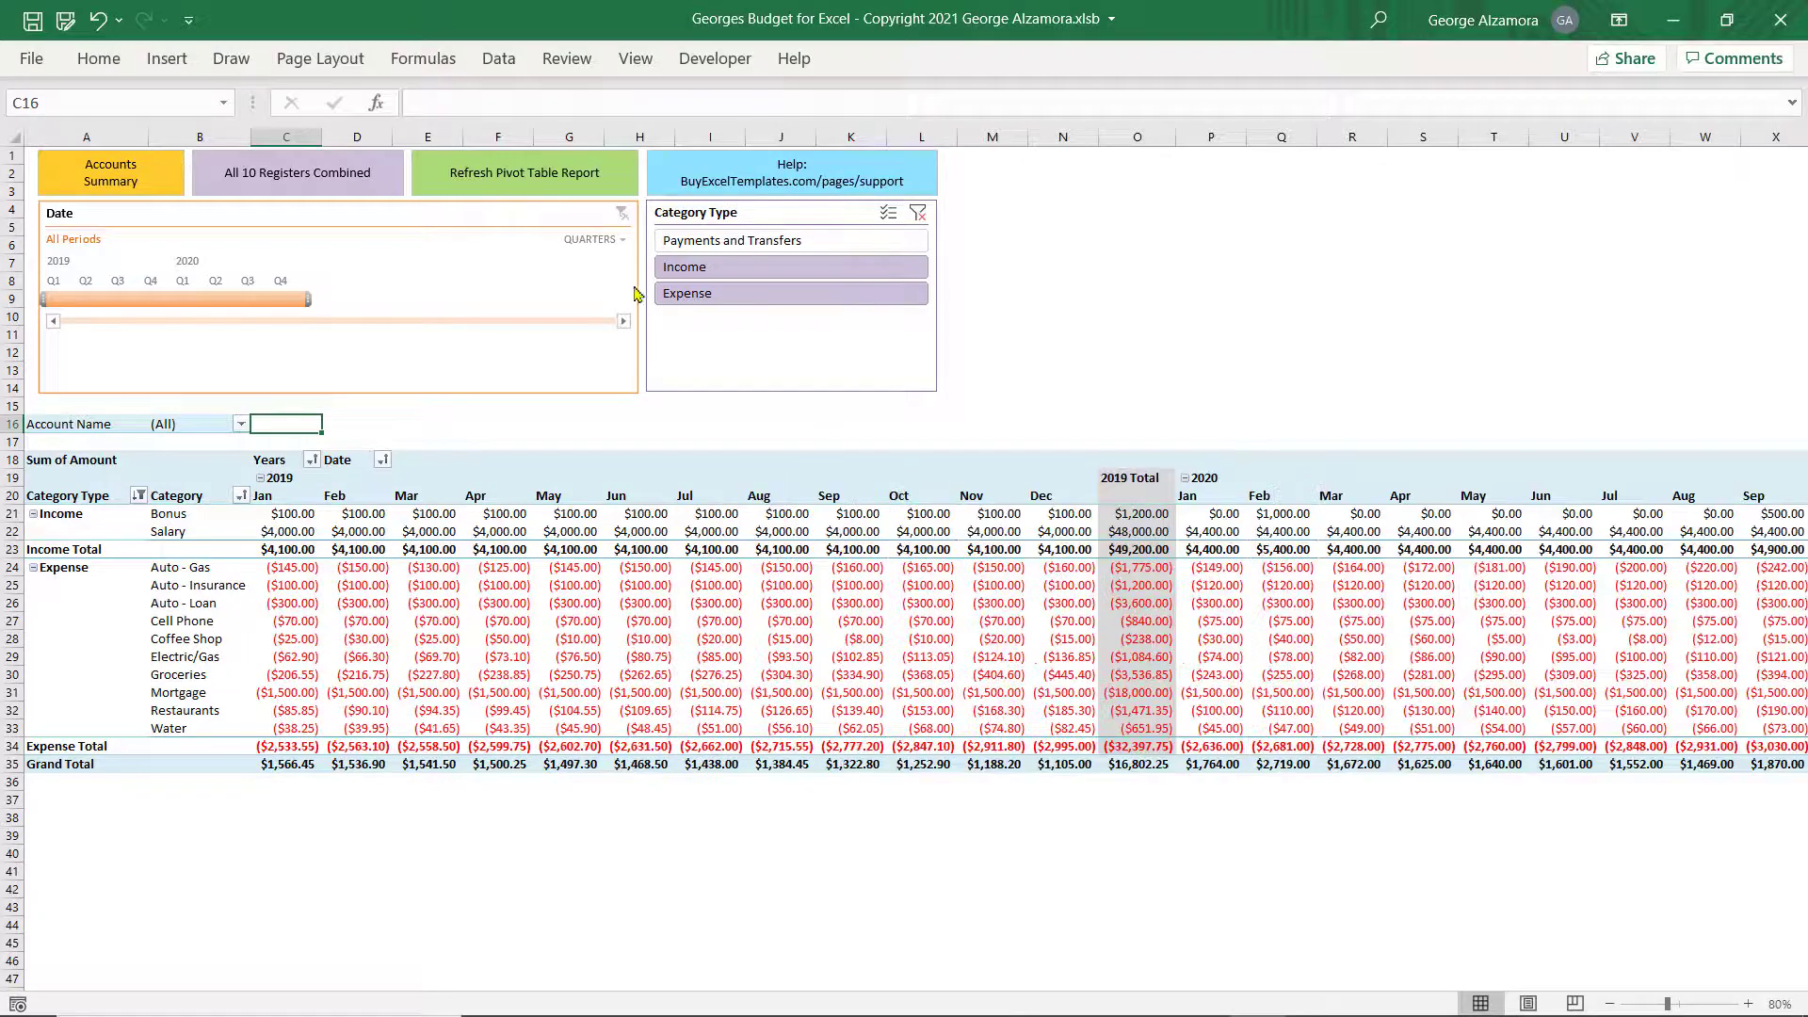
Set the Date timeline's time level to months.
left_click(614, 240)
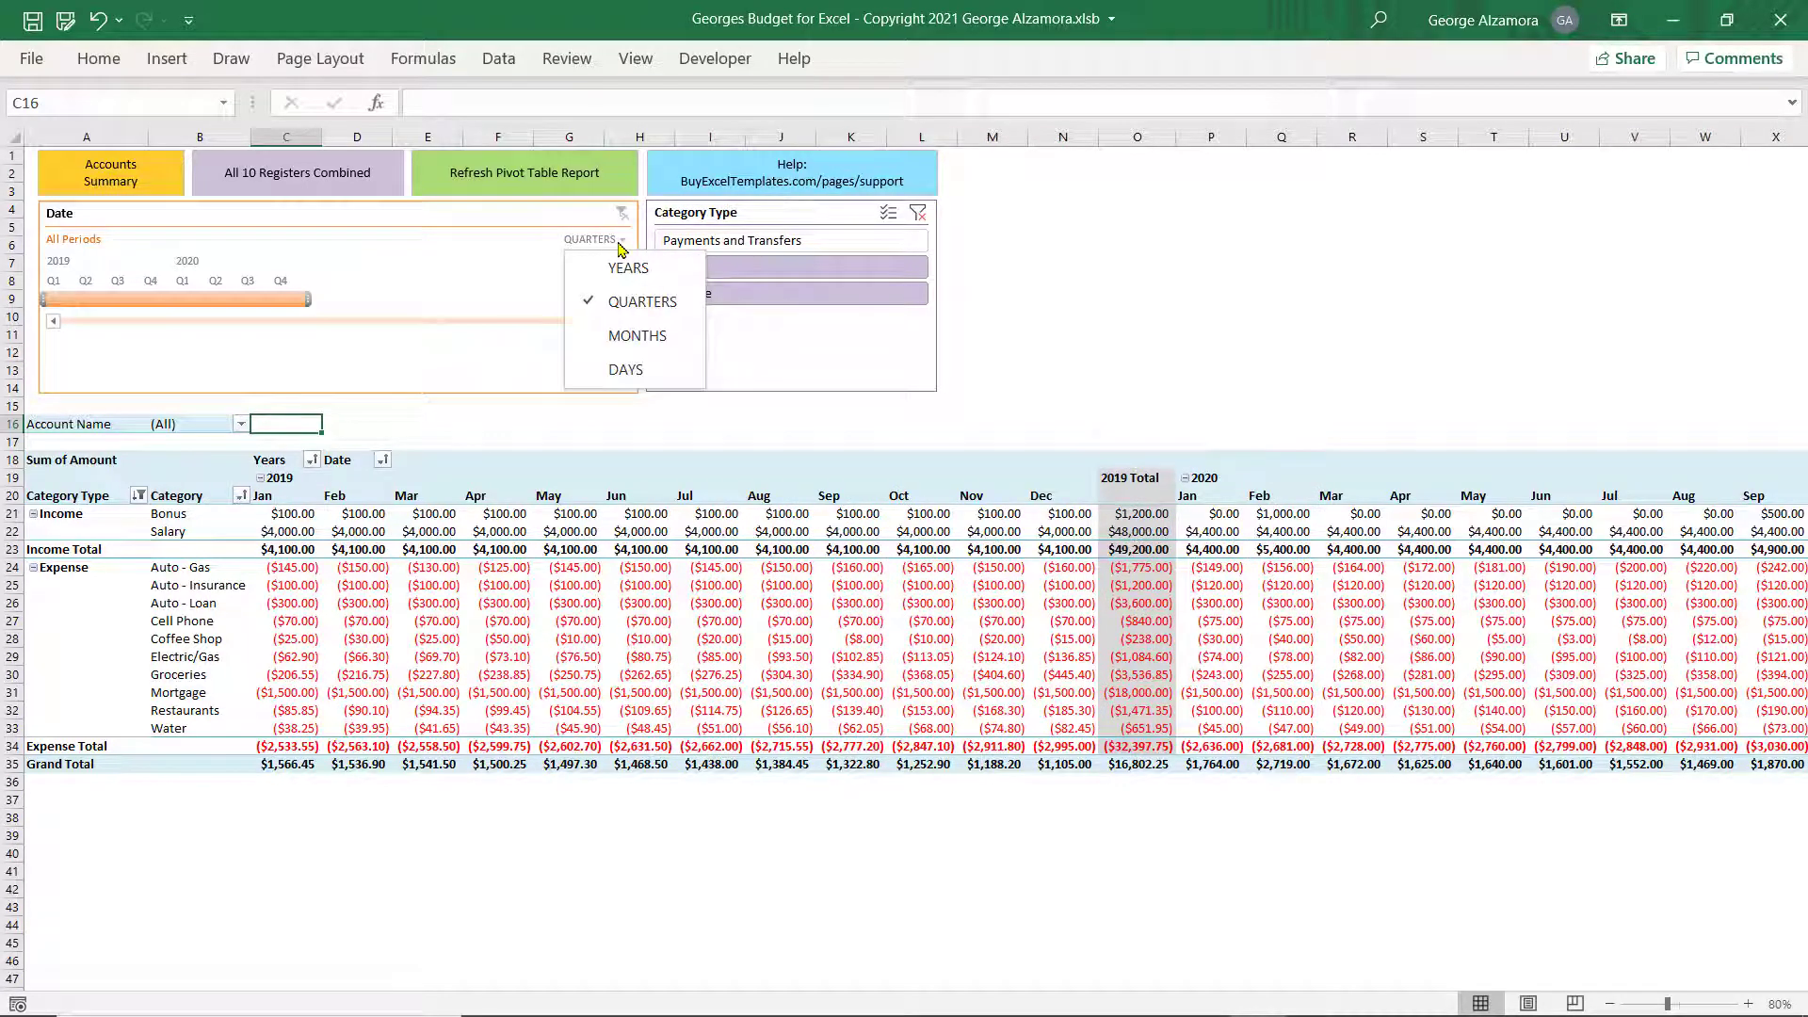
left_click(630, 335)
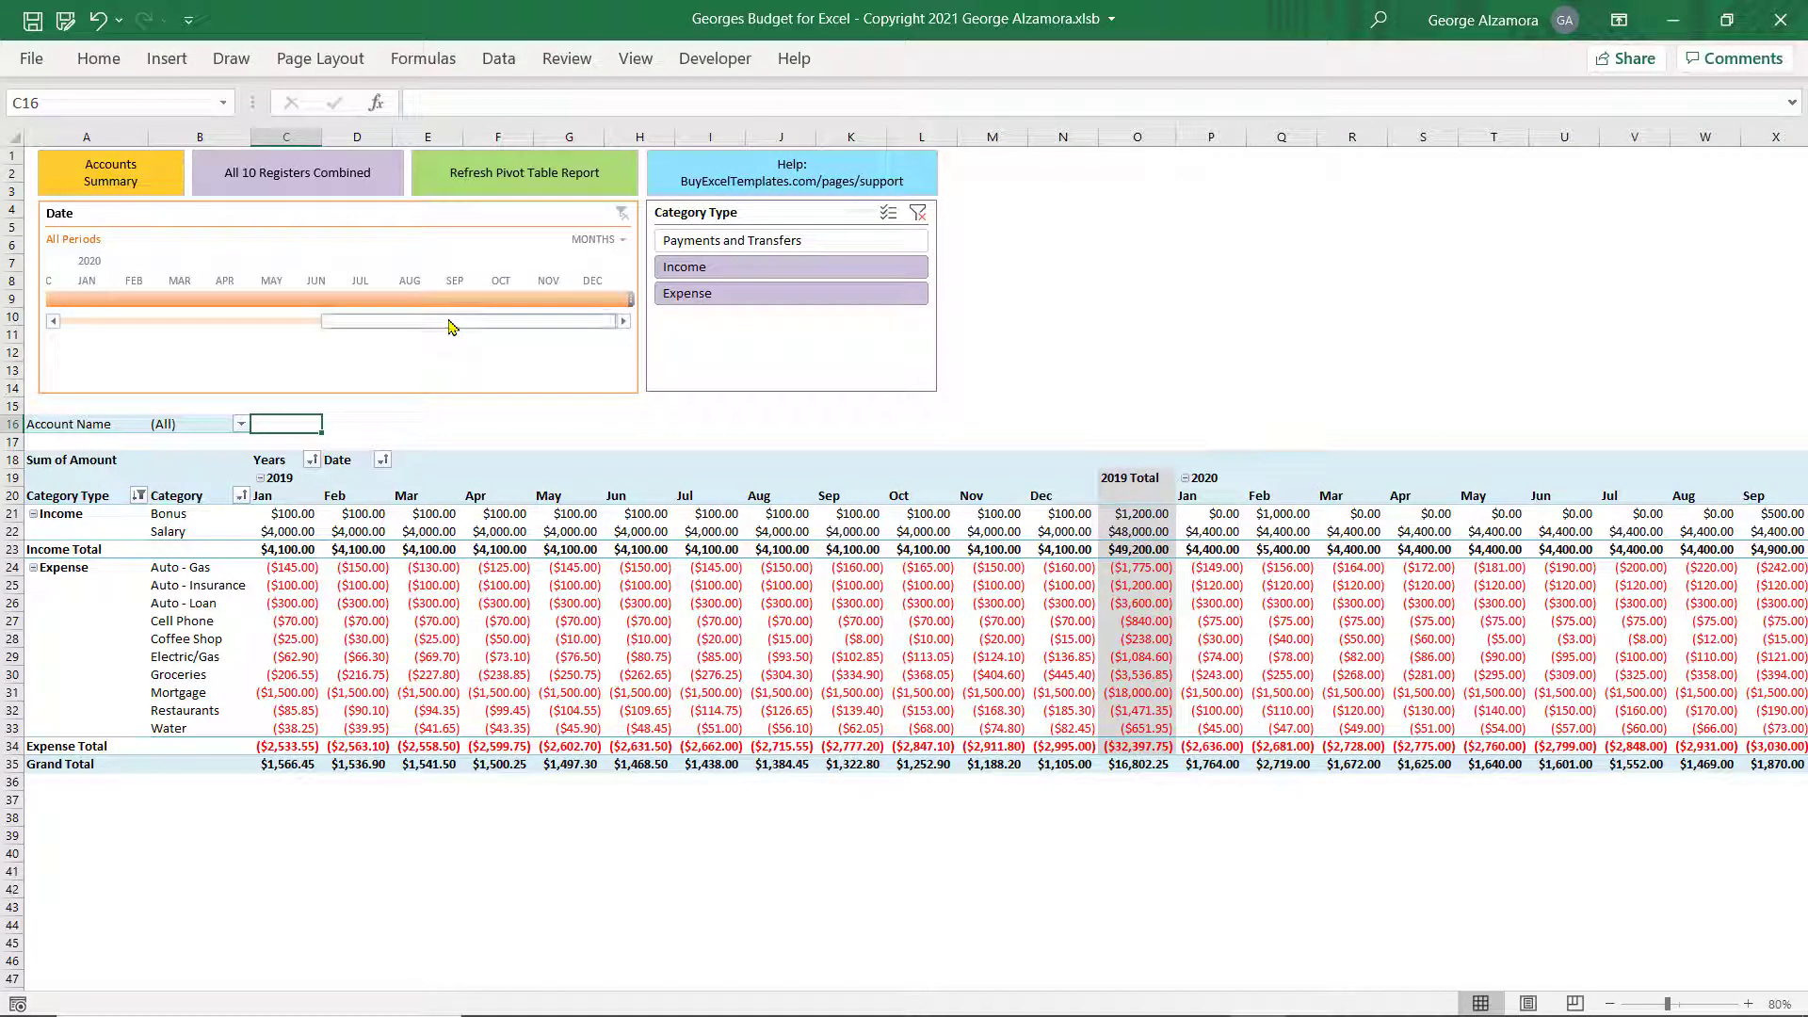
Filter the report to January 2020 with the Date timeline and clear the date filter.
left_click_drag(446, 326, 322, 326)
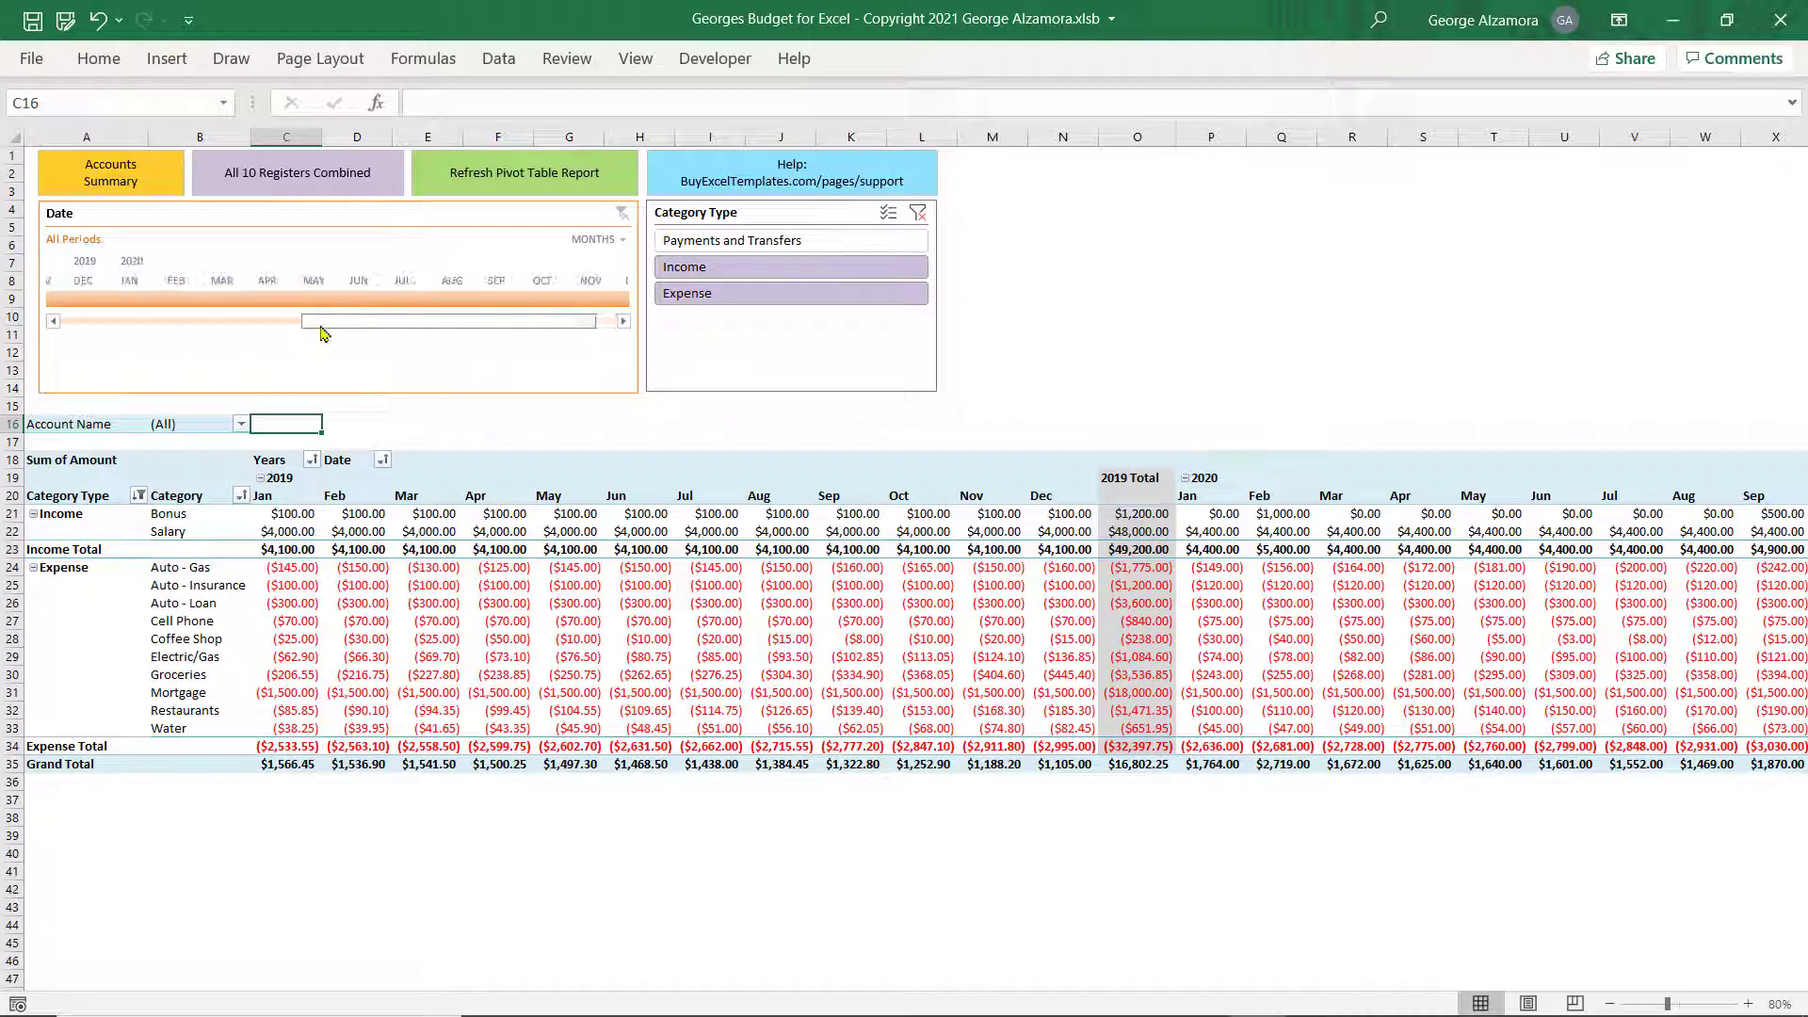
left_click(141, 298)
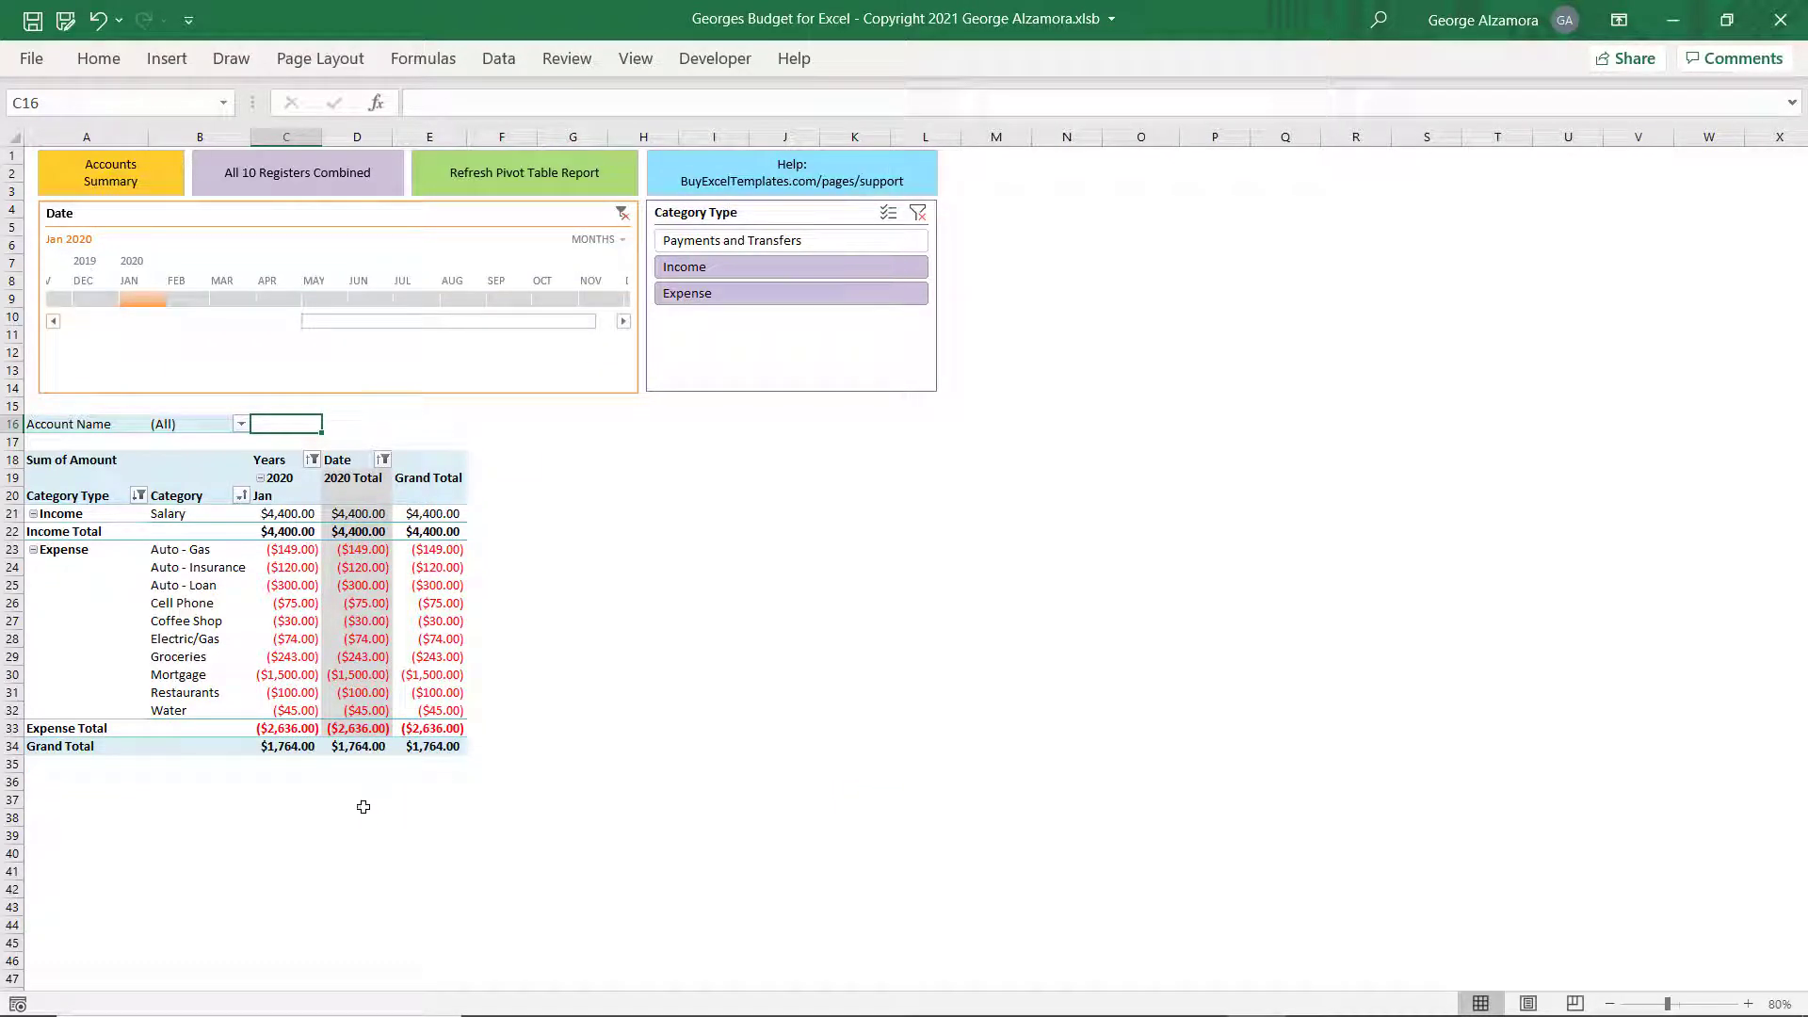
left_click(624, 213)
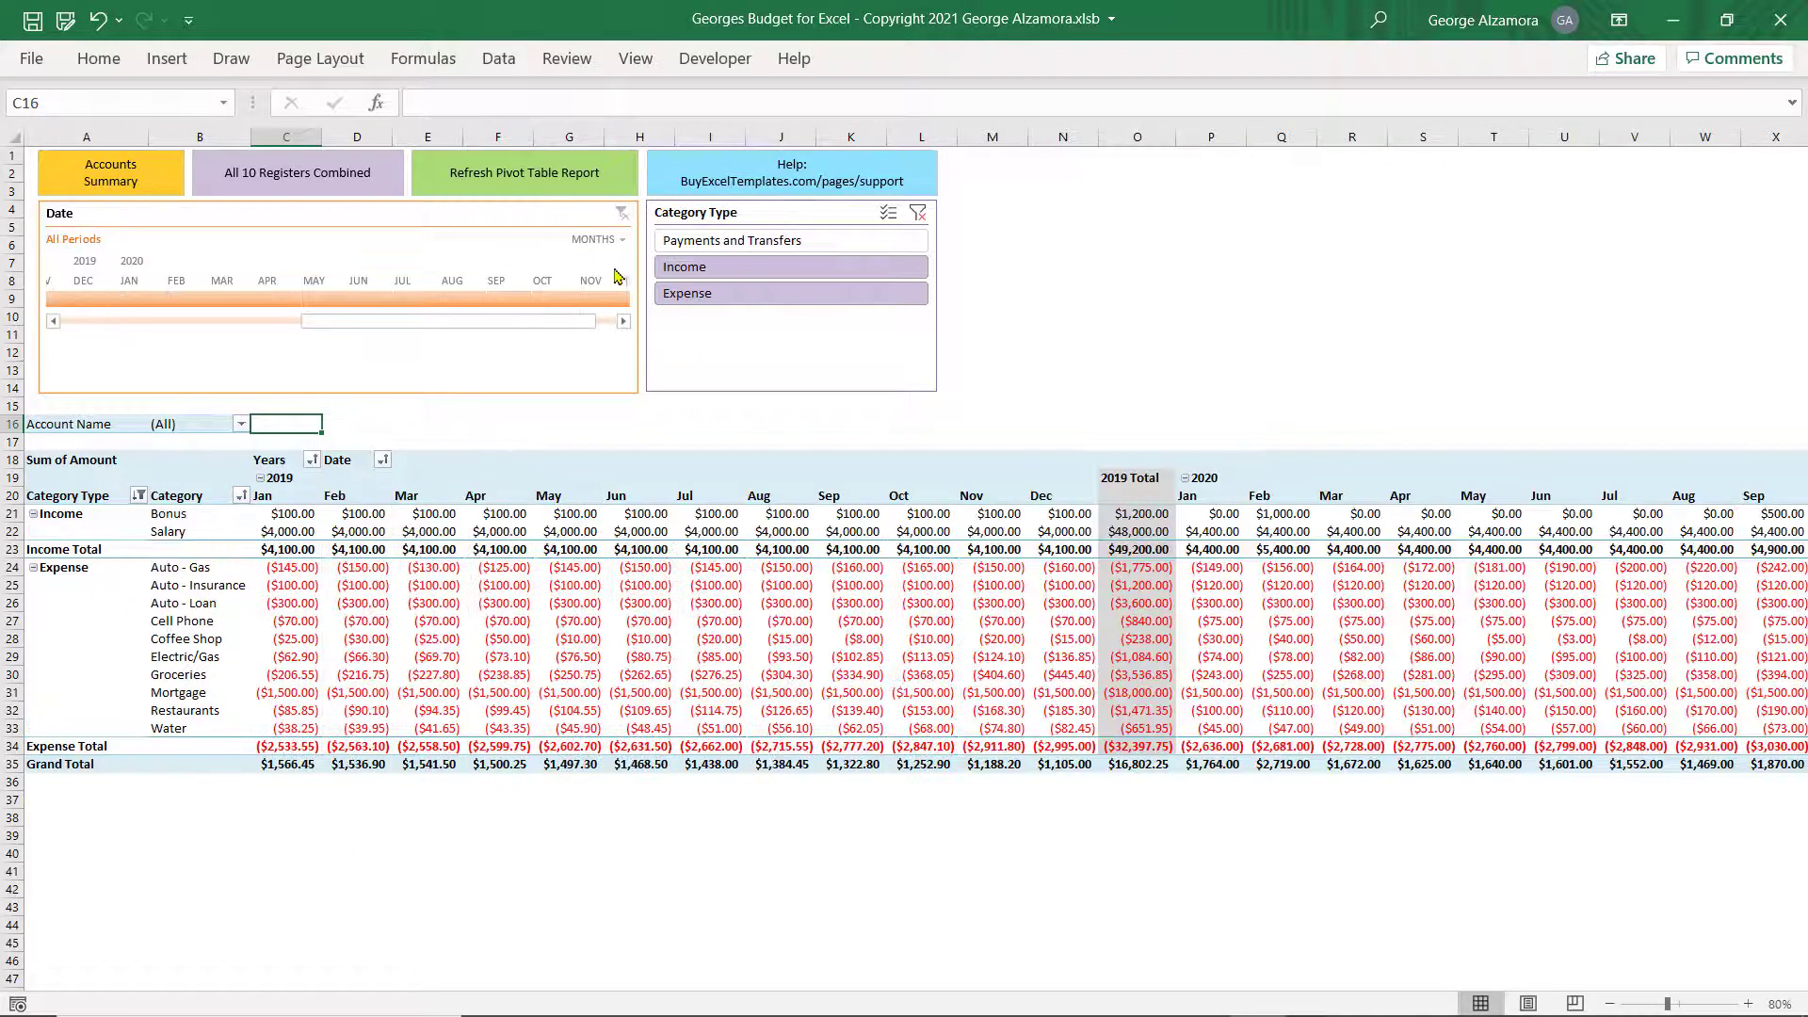
Filter the report to Jan 1 - 14 2020 using the Date timeline's days level, and clear the date filter.
left_click(617, 242)
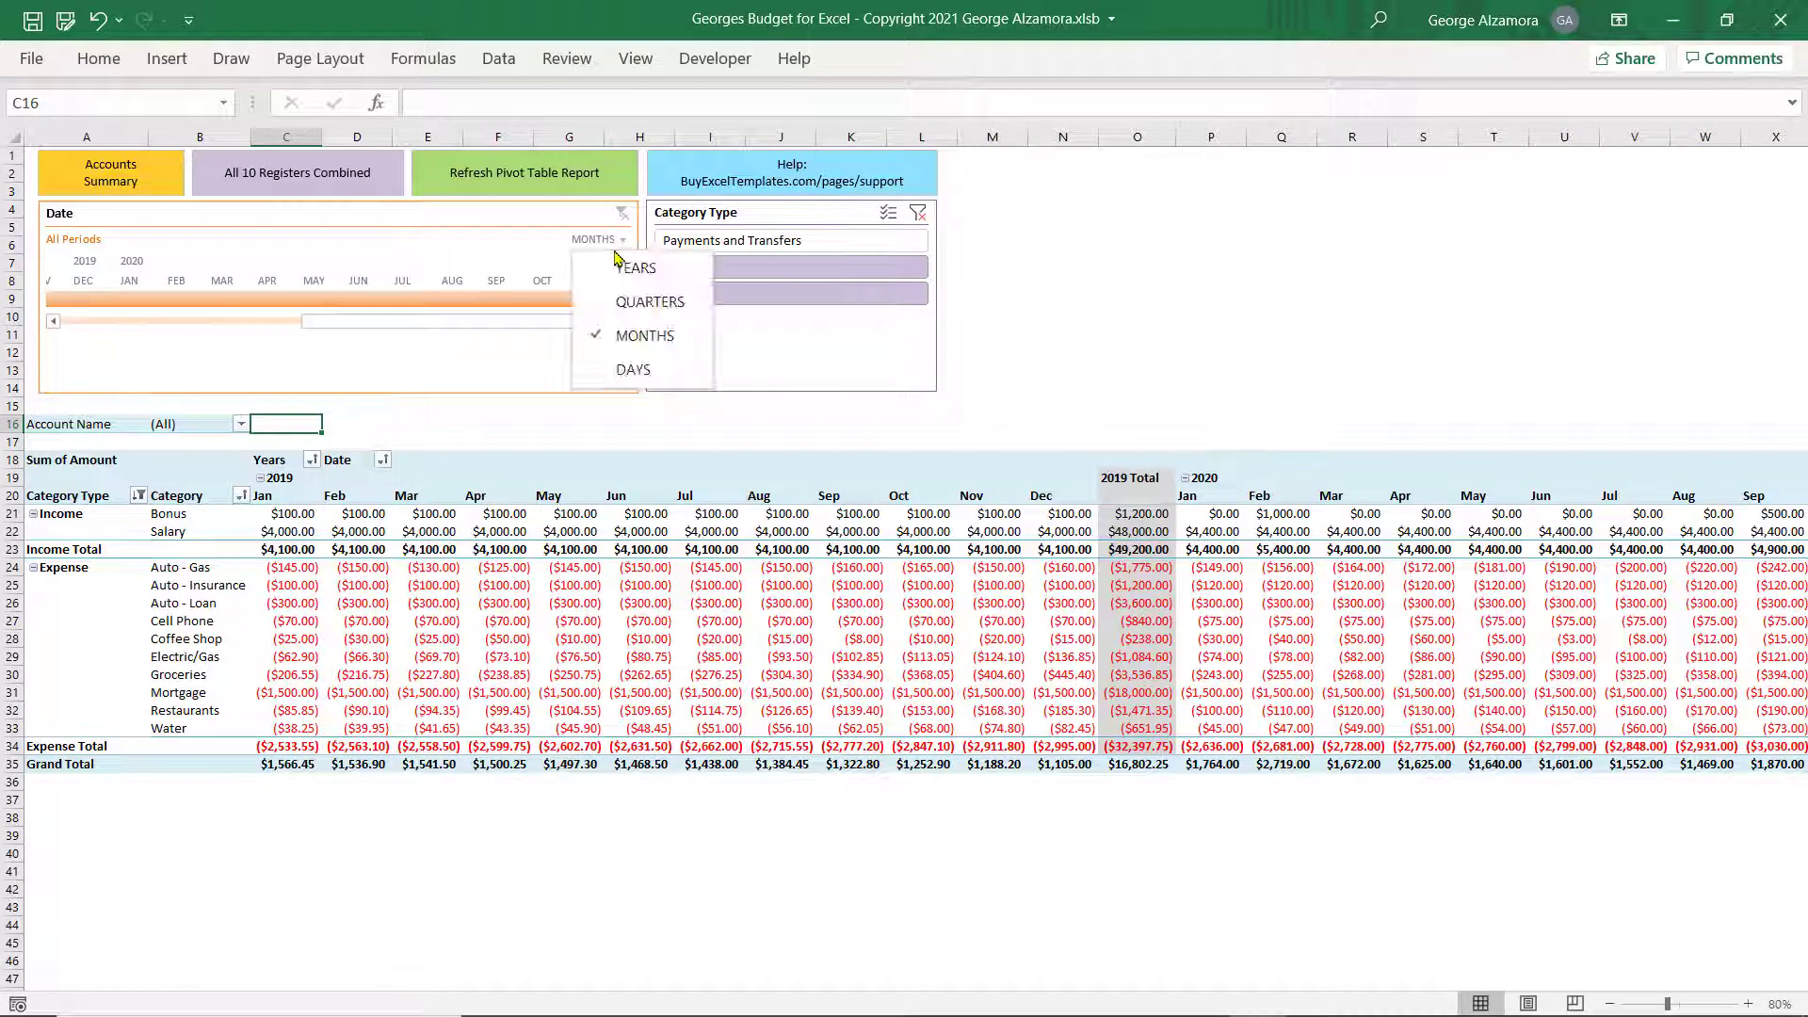
left_click(637, 373)
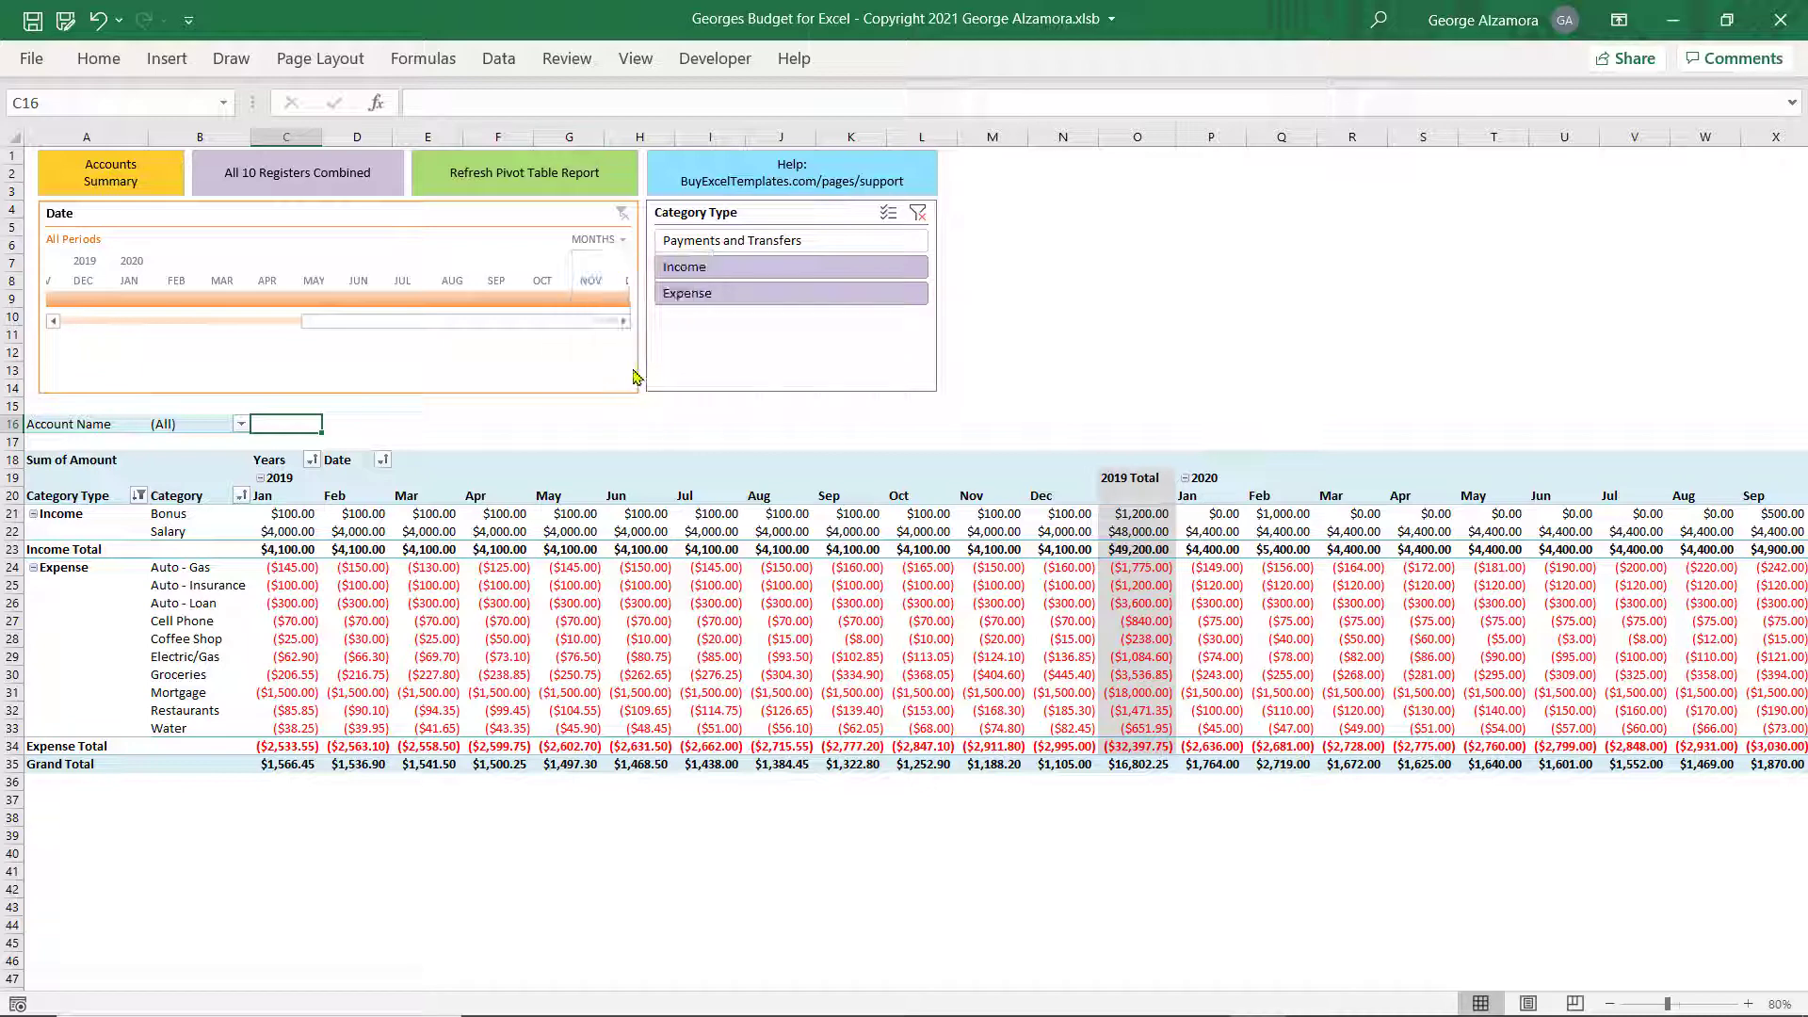
left_click(54, 322)
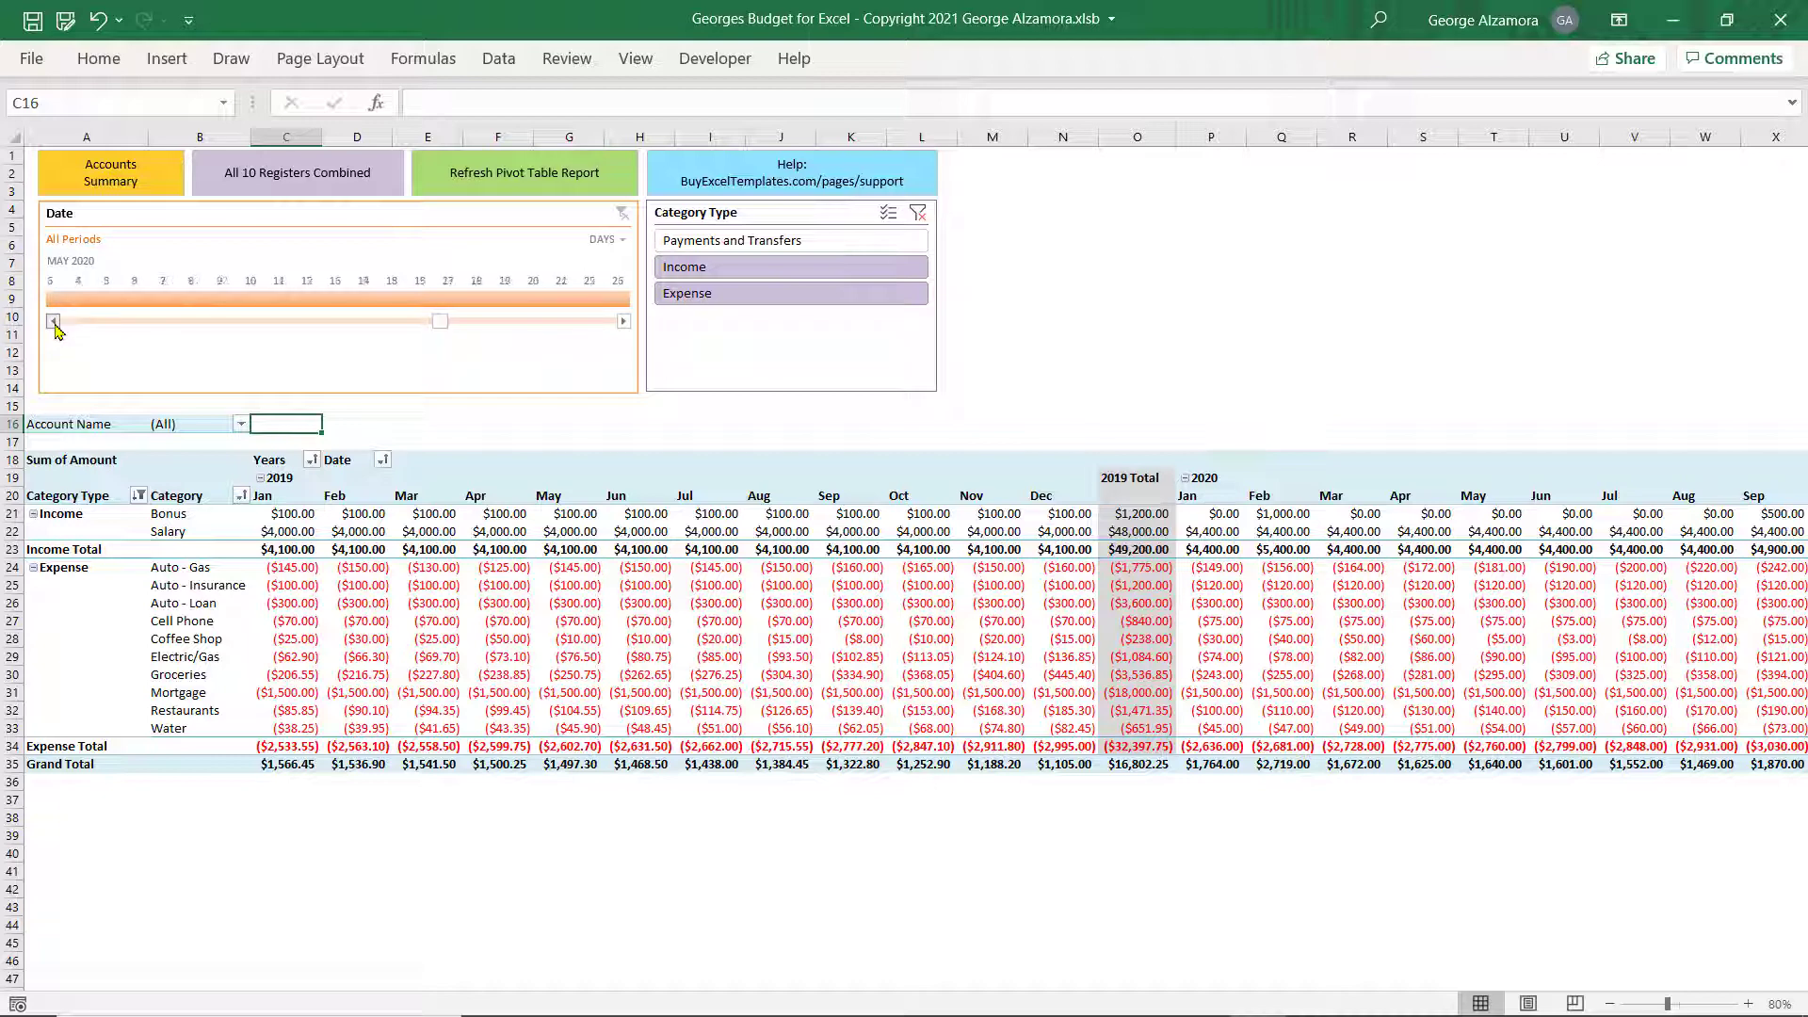
left_click(53, 321)
left_click(53, 322)
left_click(72, 327)
left_click(71, 328)
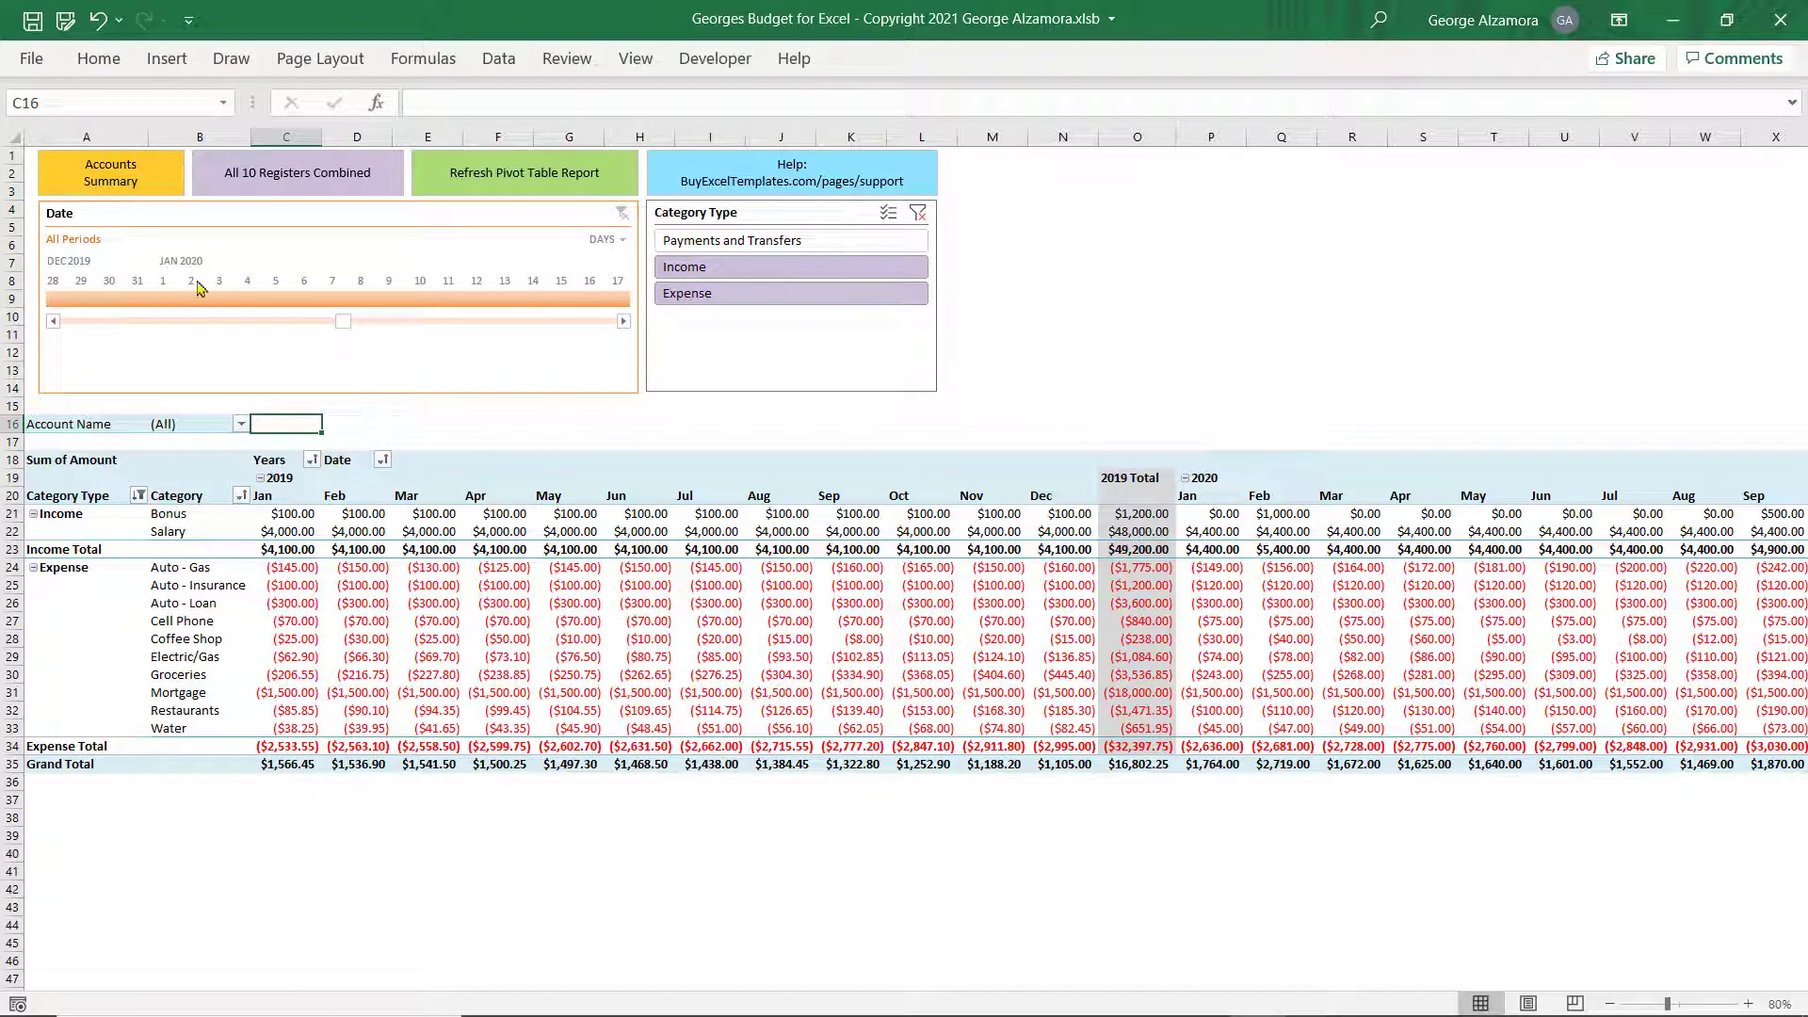
left_click(163, 288)
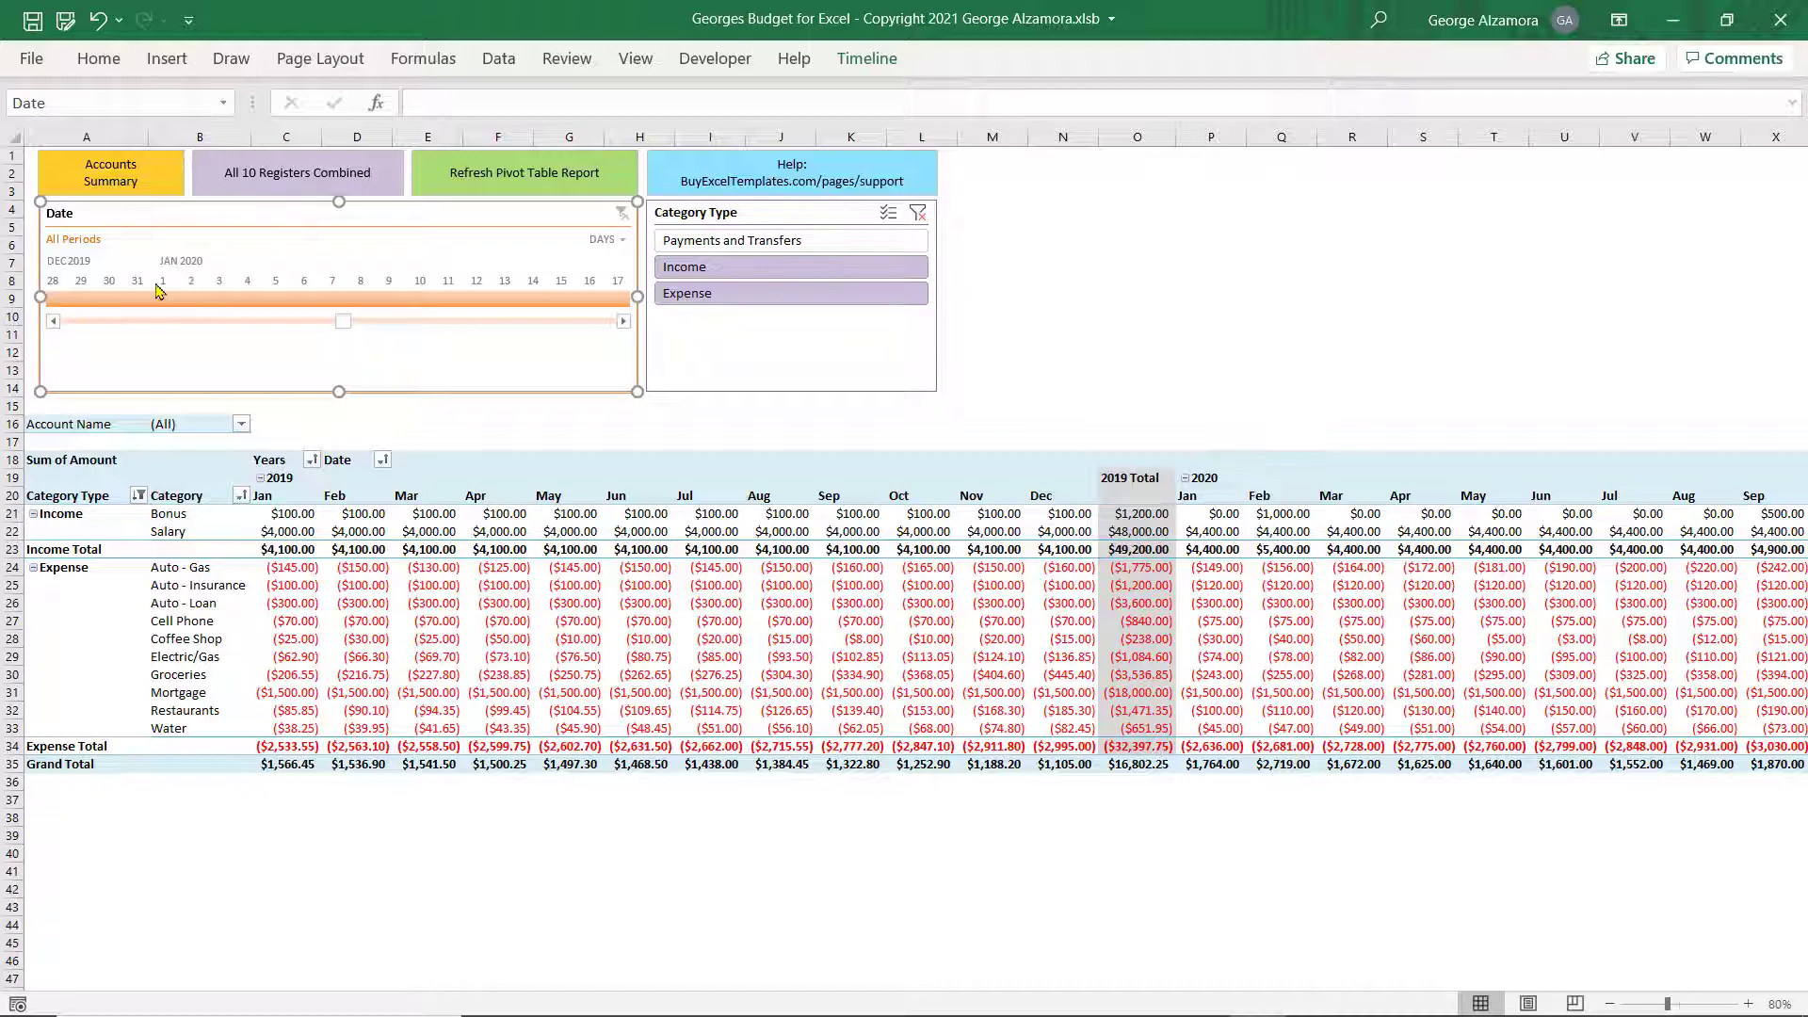
left_click(159, 299)
left_click_drag(162, 301, 556, 301)
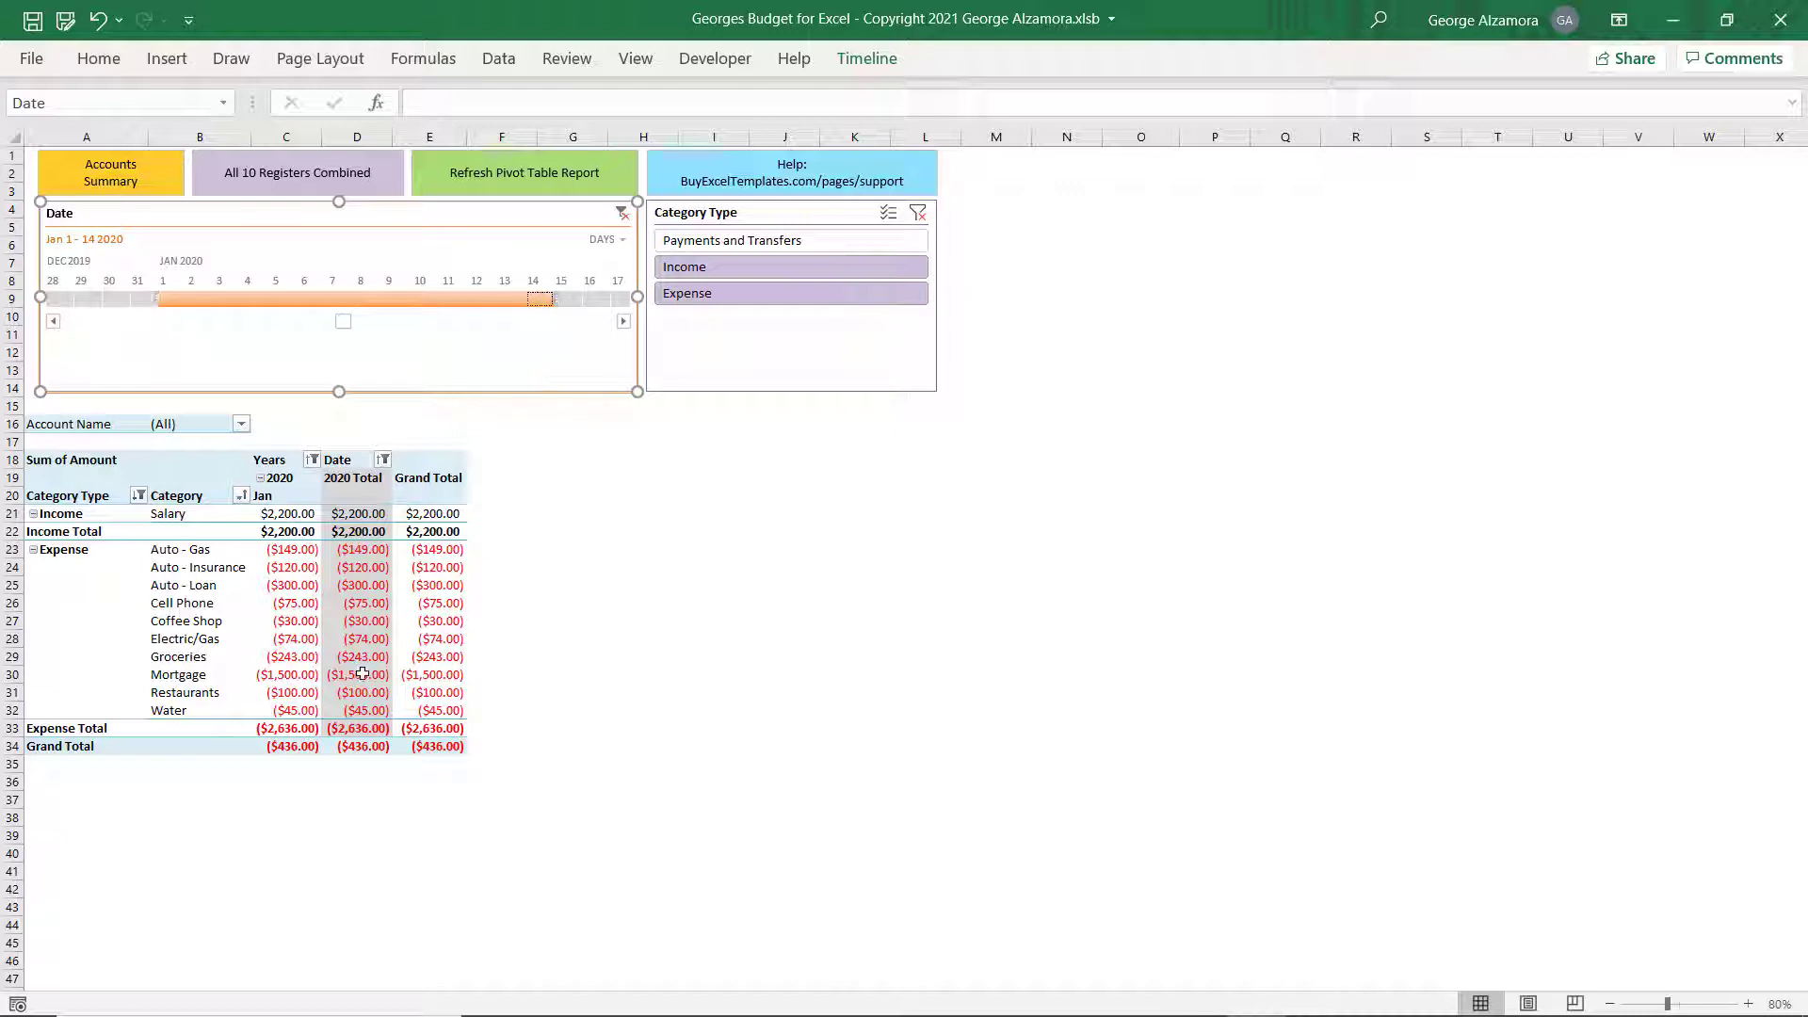
left_click(622, 215)
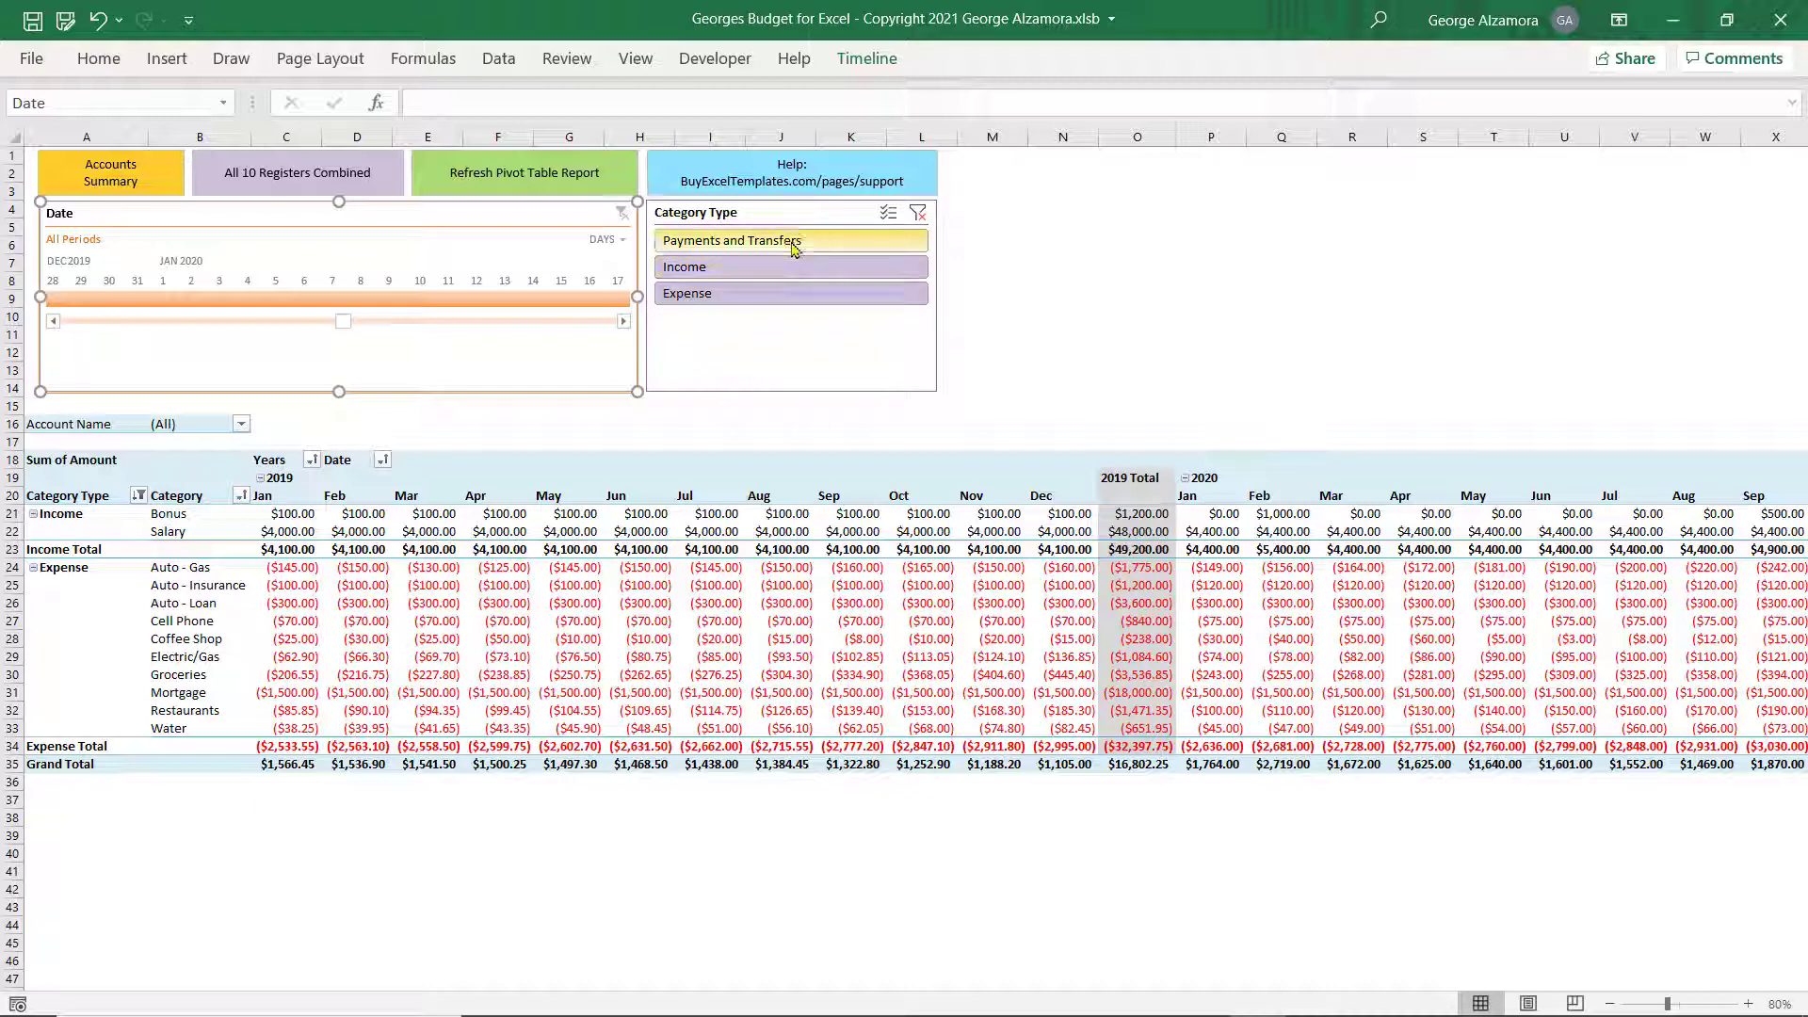
Filter the report by Category Type to Income, switch it to Expense, and add Income back to the selection.
left_click(749, 271)
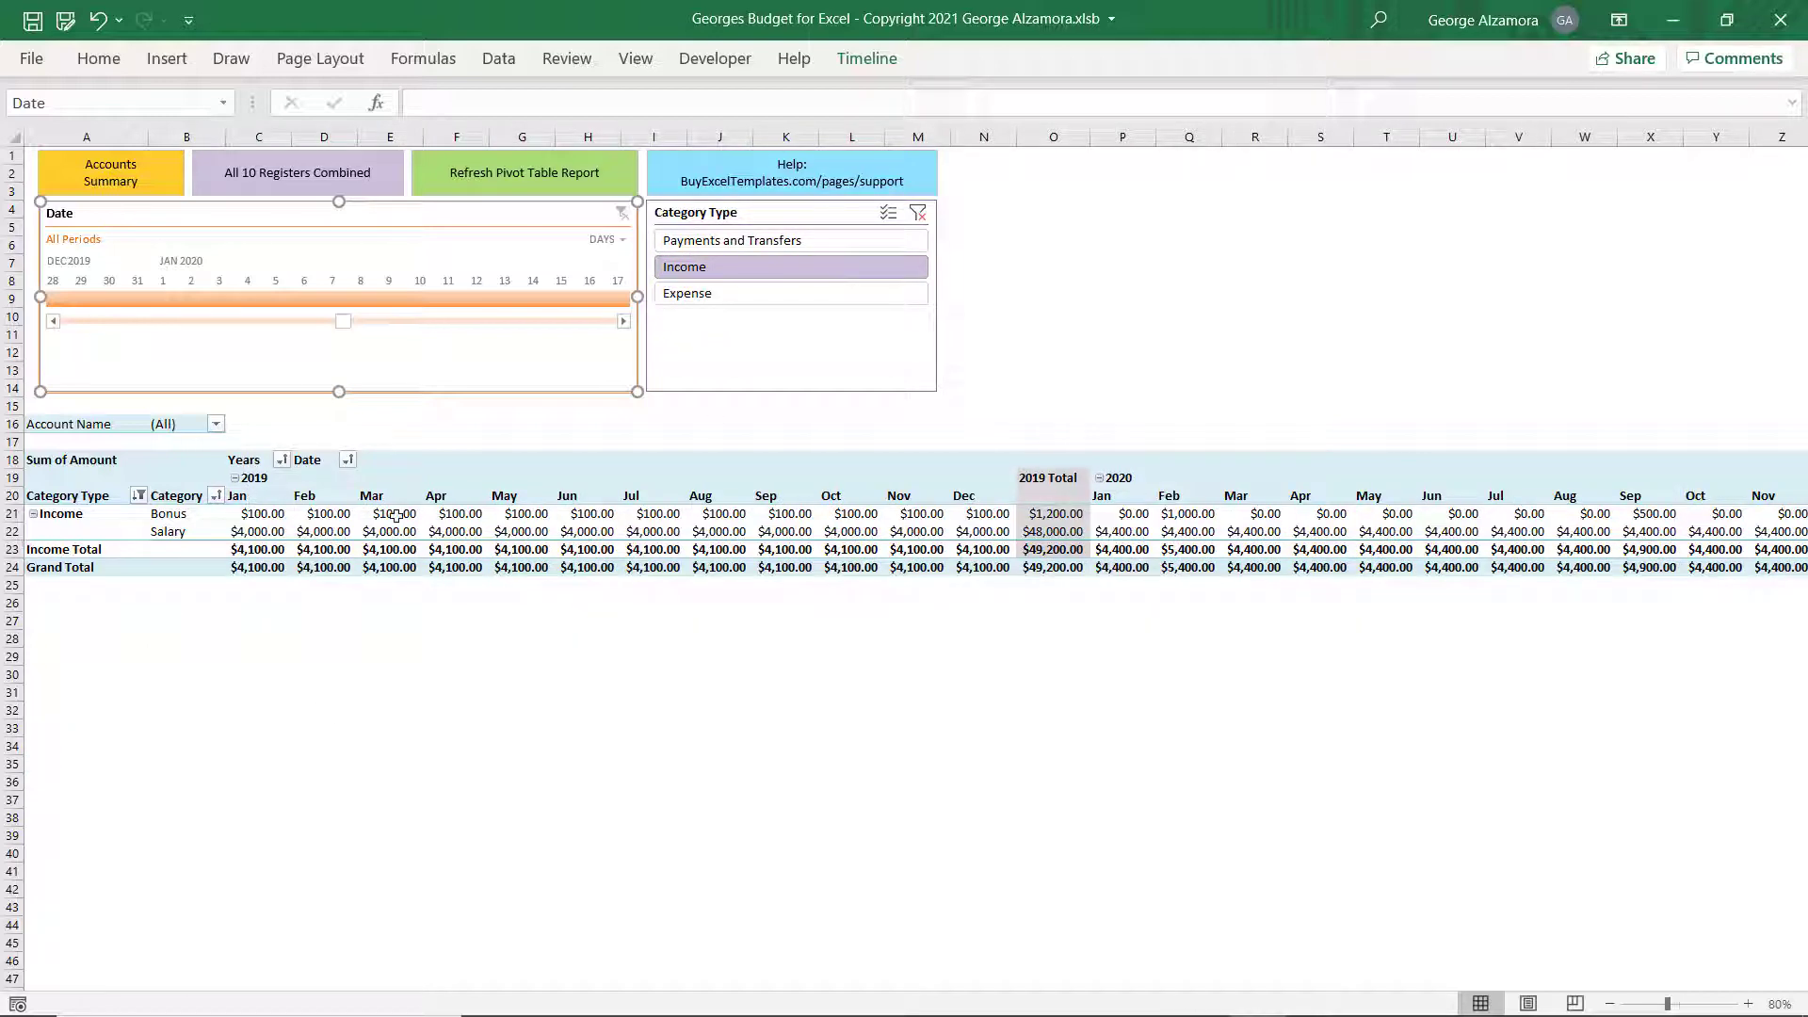
left_click(757, 294)
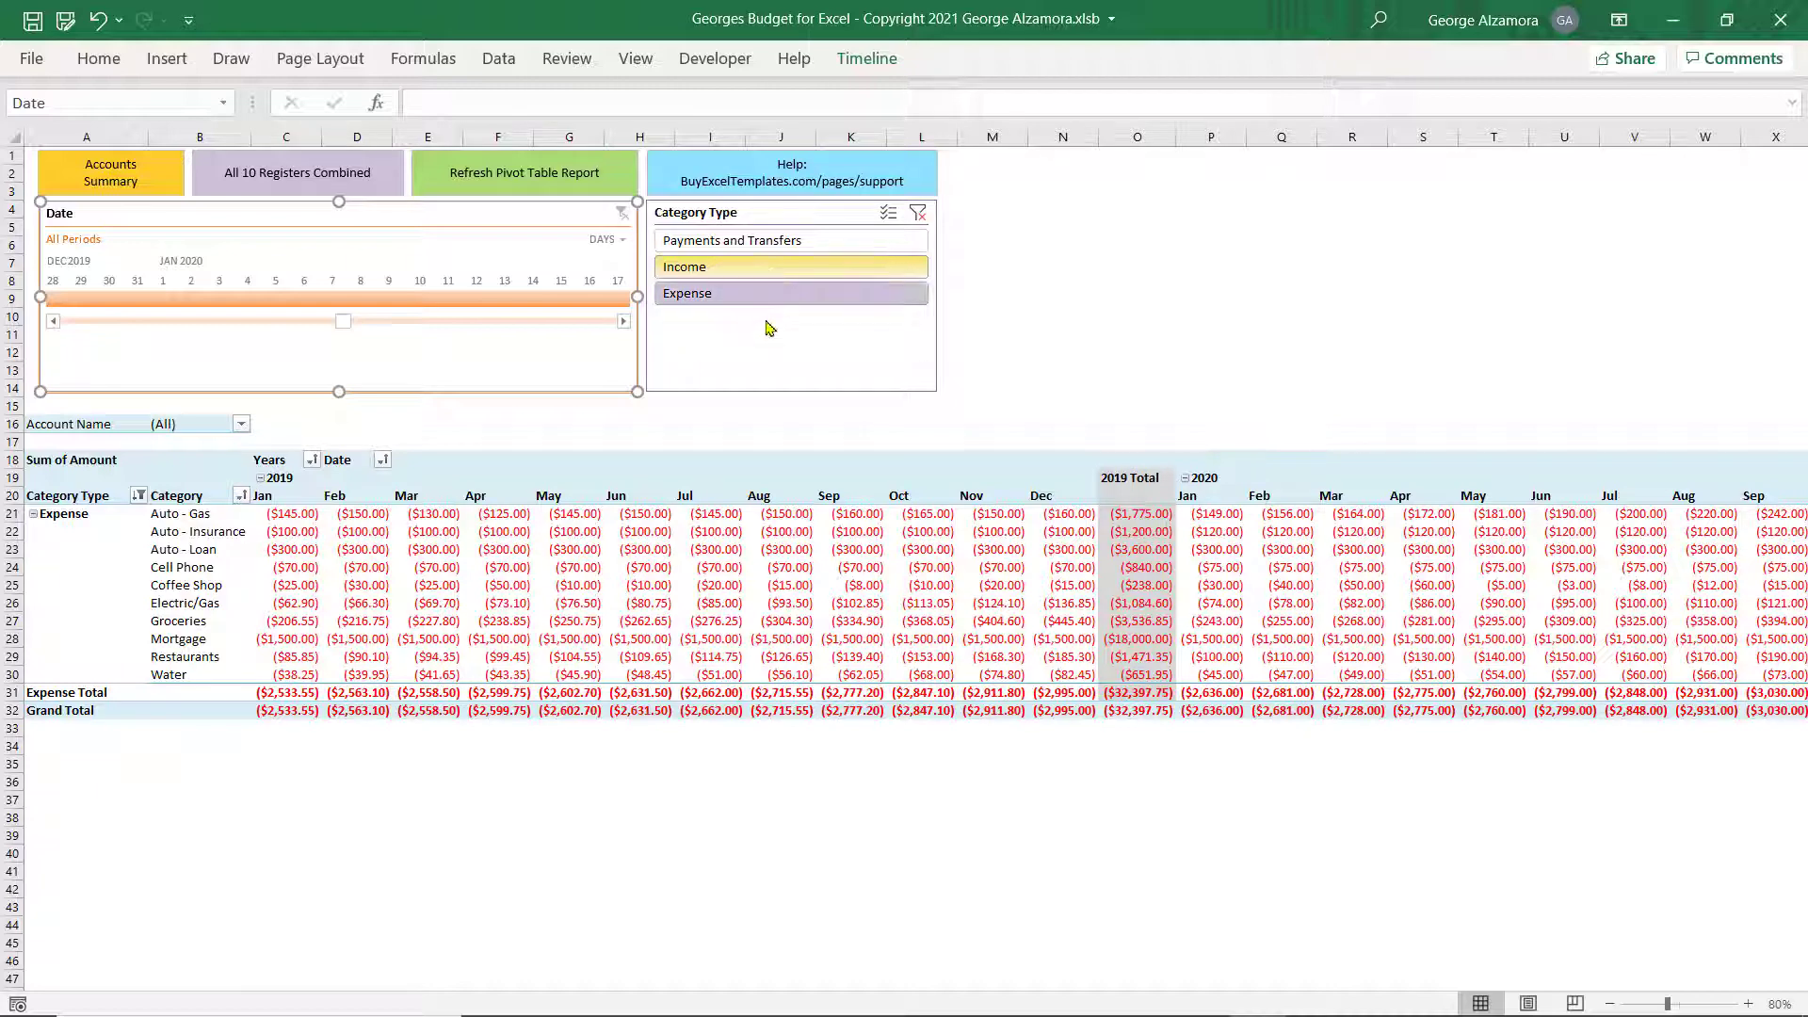
left_click(765, 268, "ctrl")
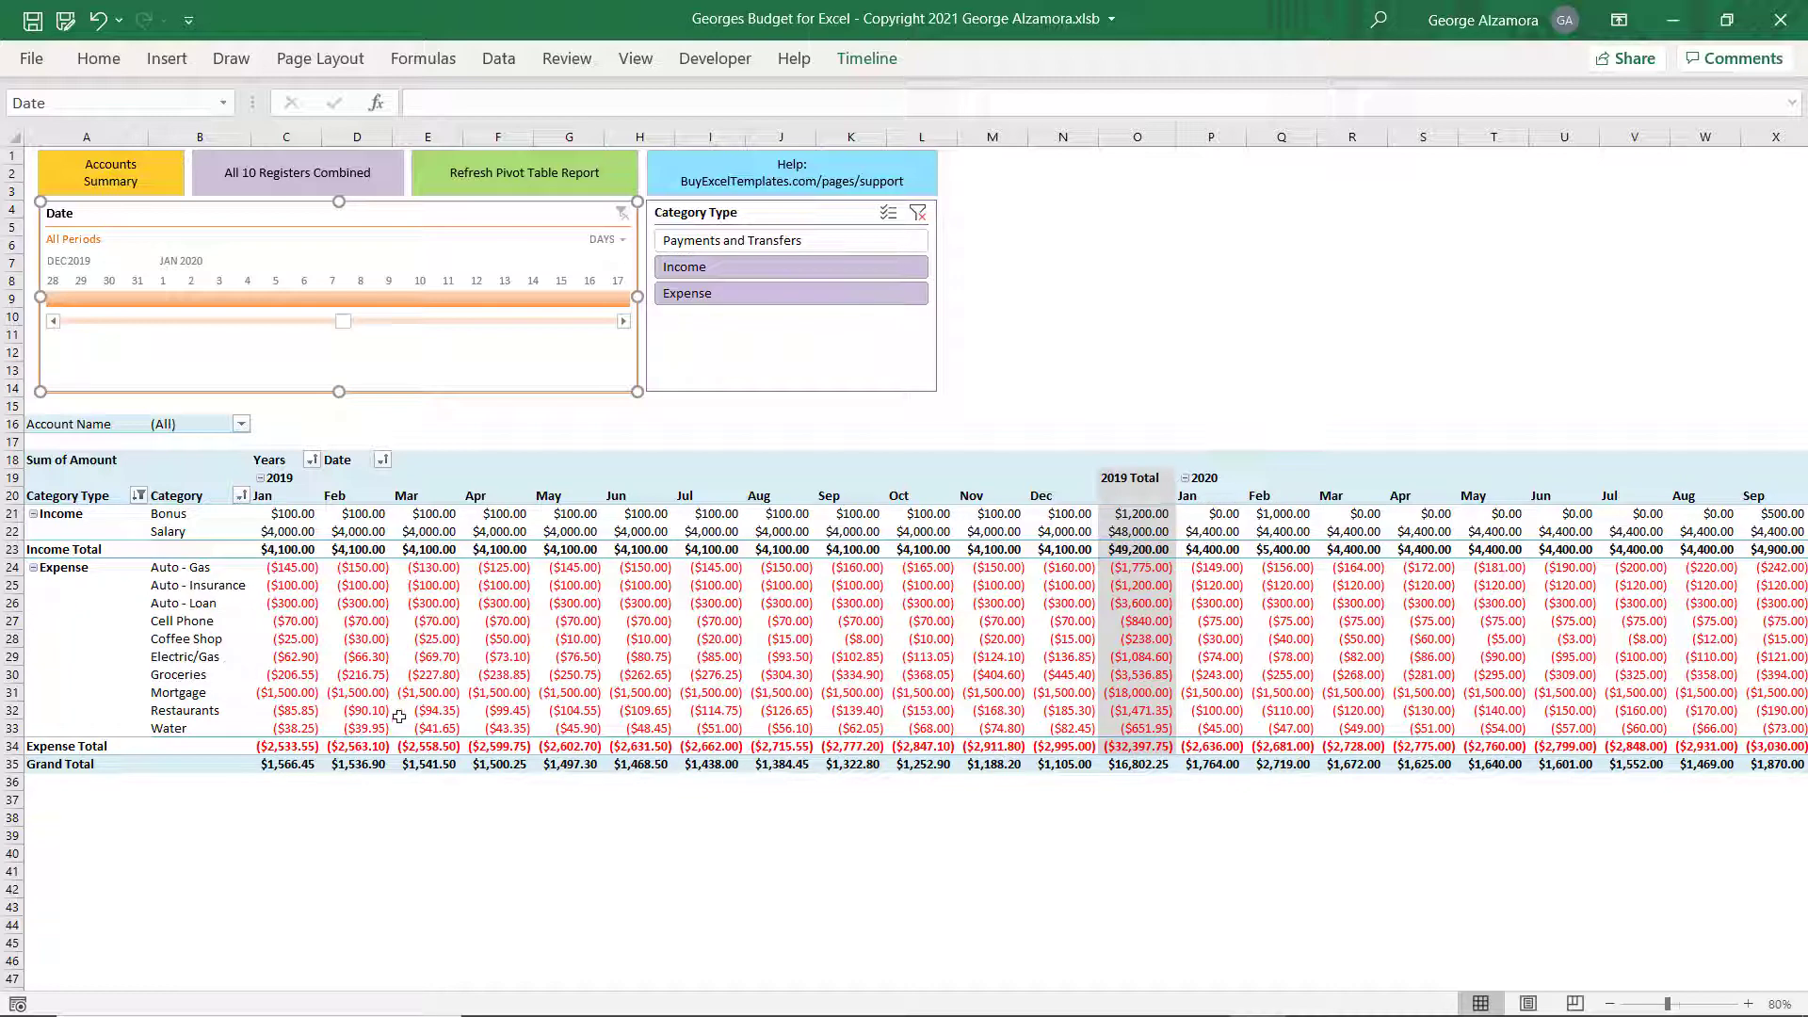
mouse_move(449, 731)
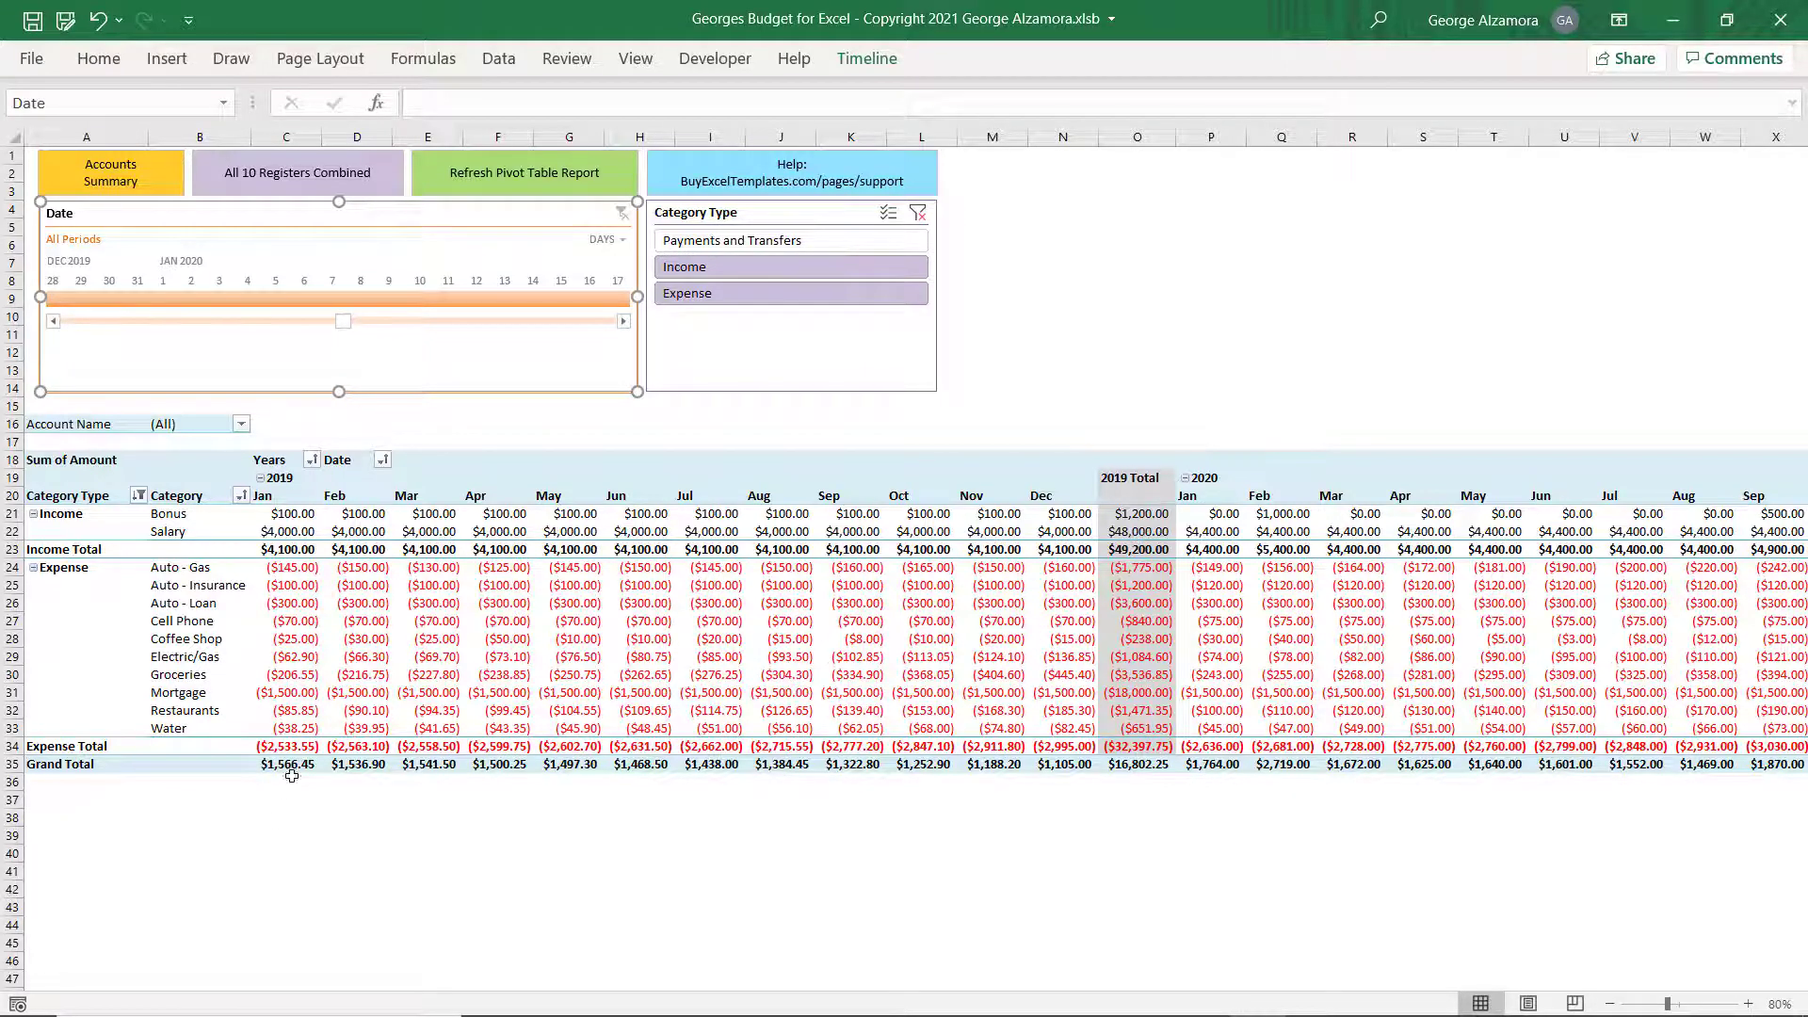
left_click(322, 424)
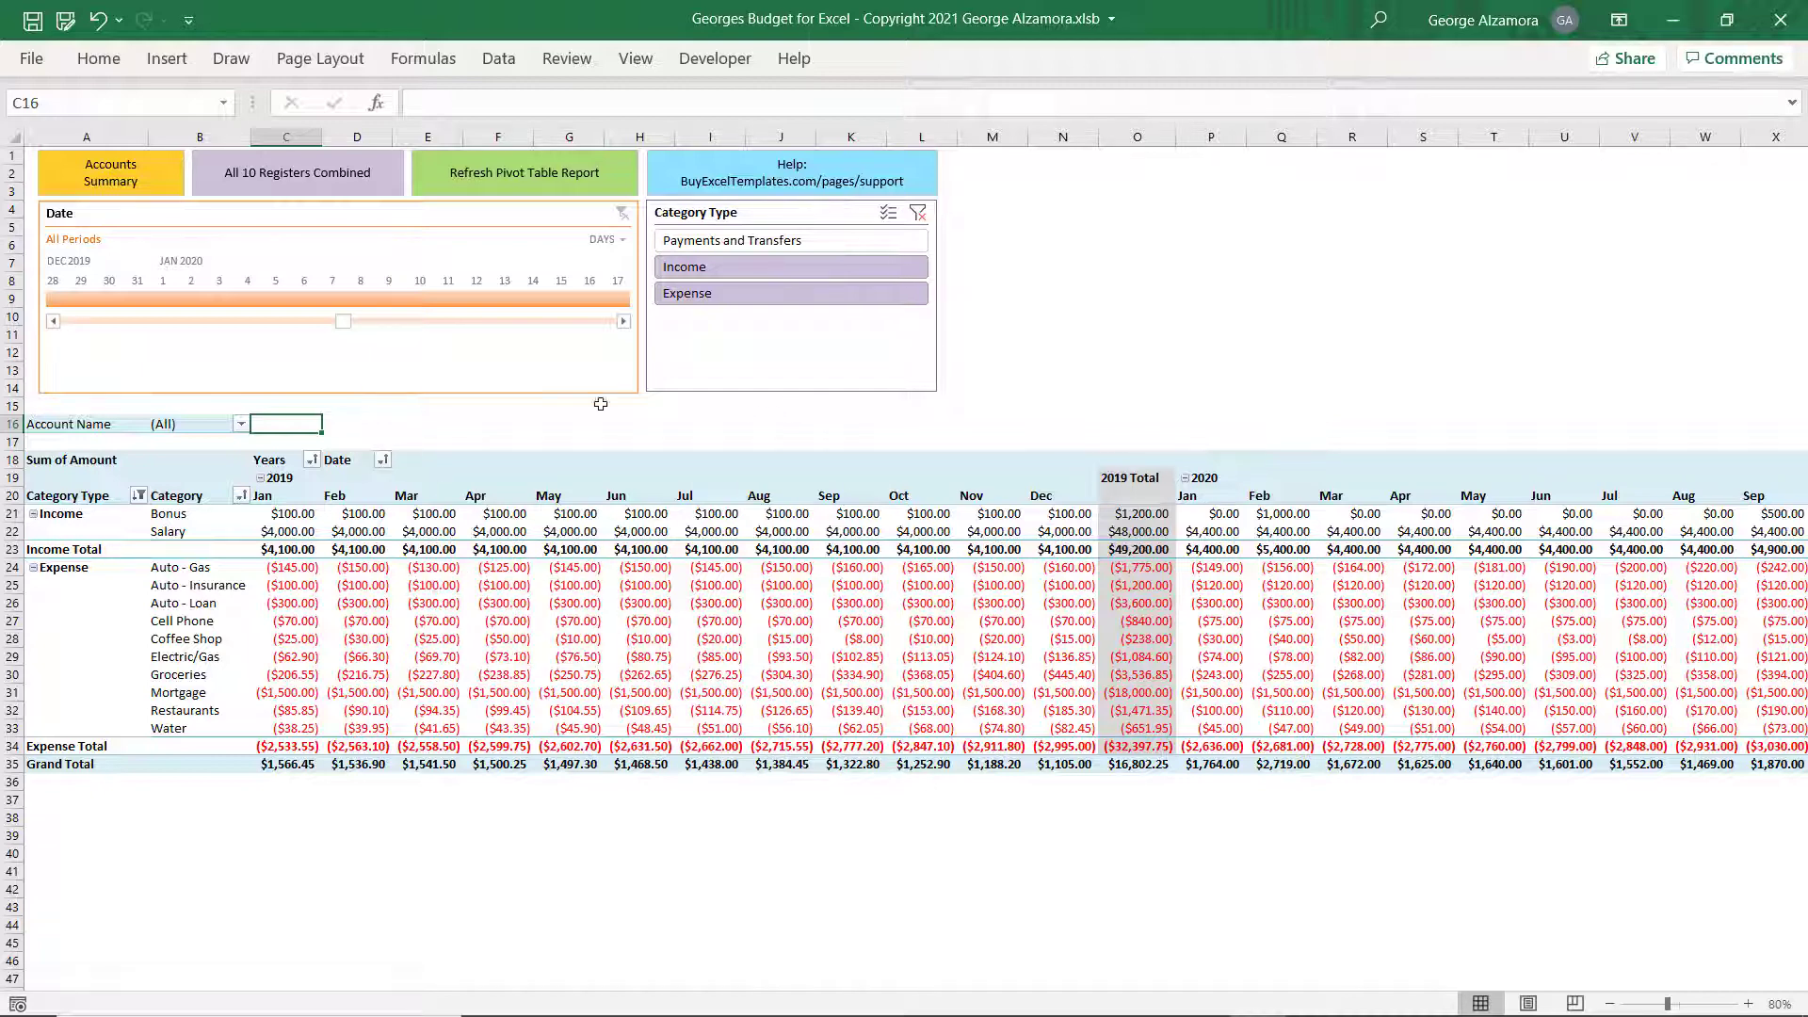
left_click(242, 425)
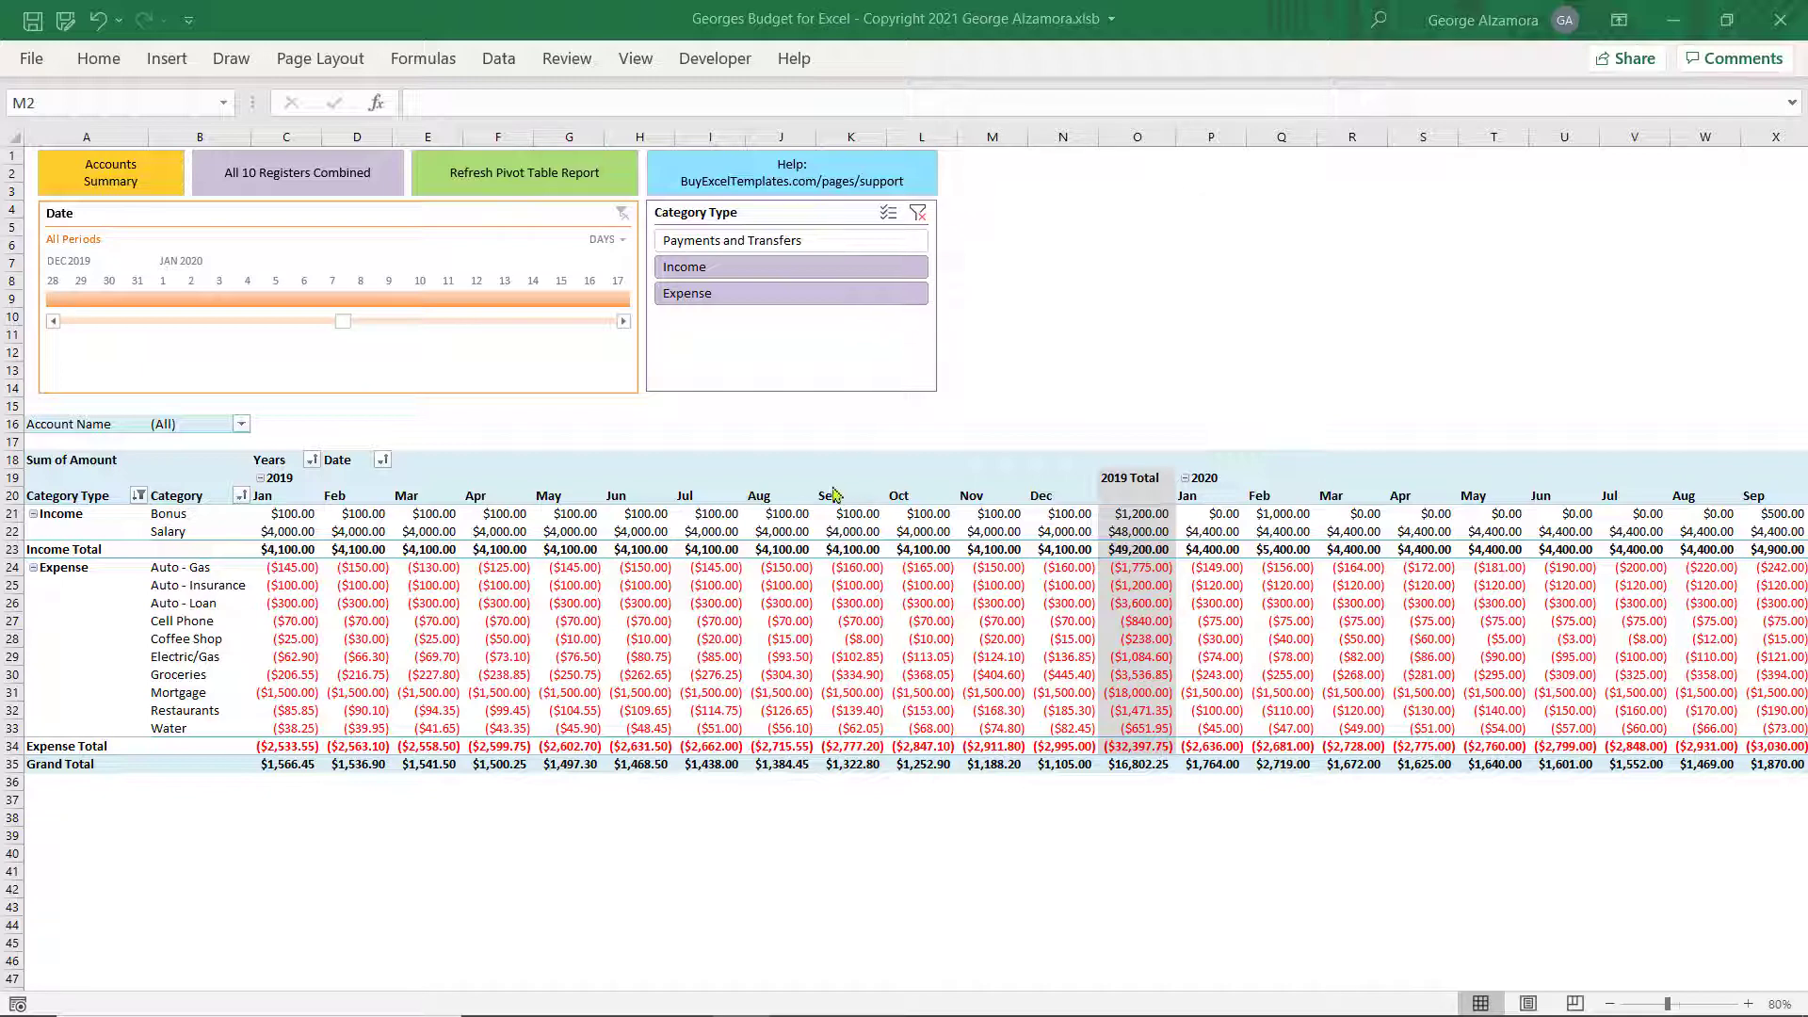
Insert an Account Name slicer for the pivot table and place it beside the Category Type slicer.
left_click(162, 459)
left_click(162, 459)
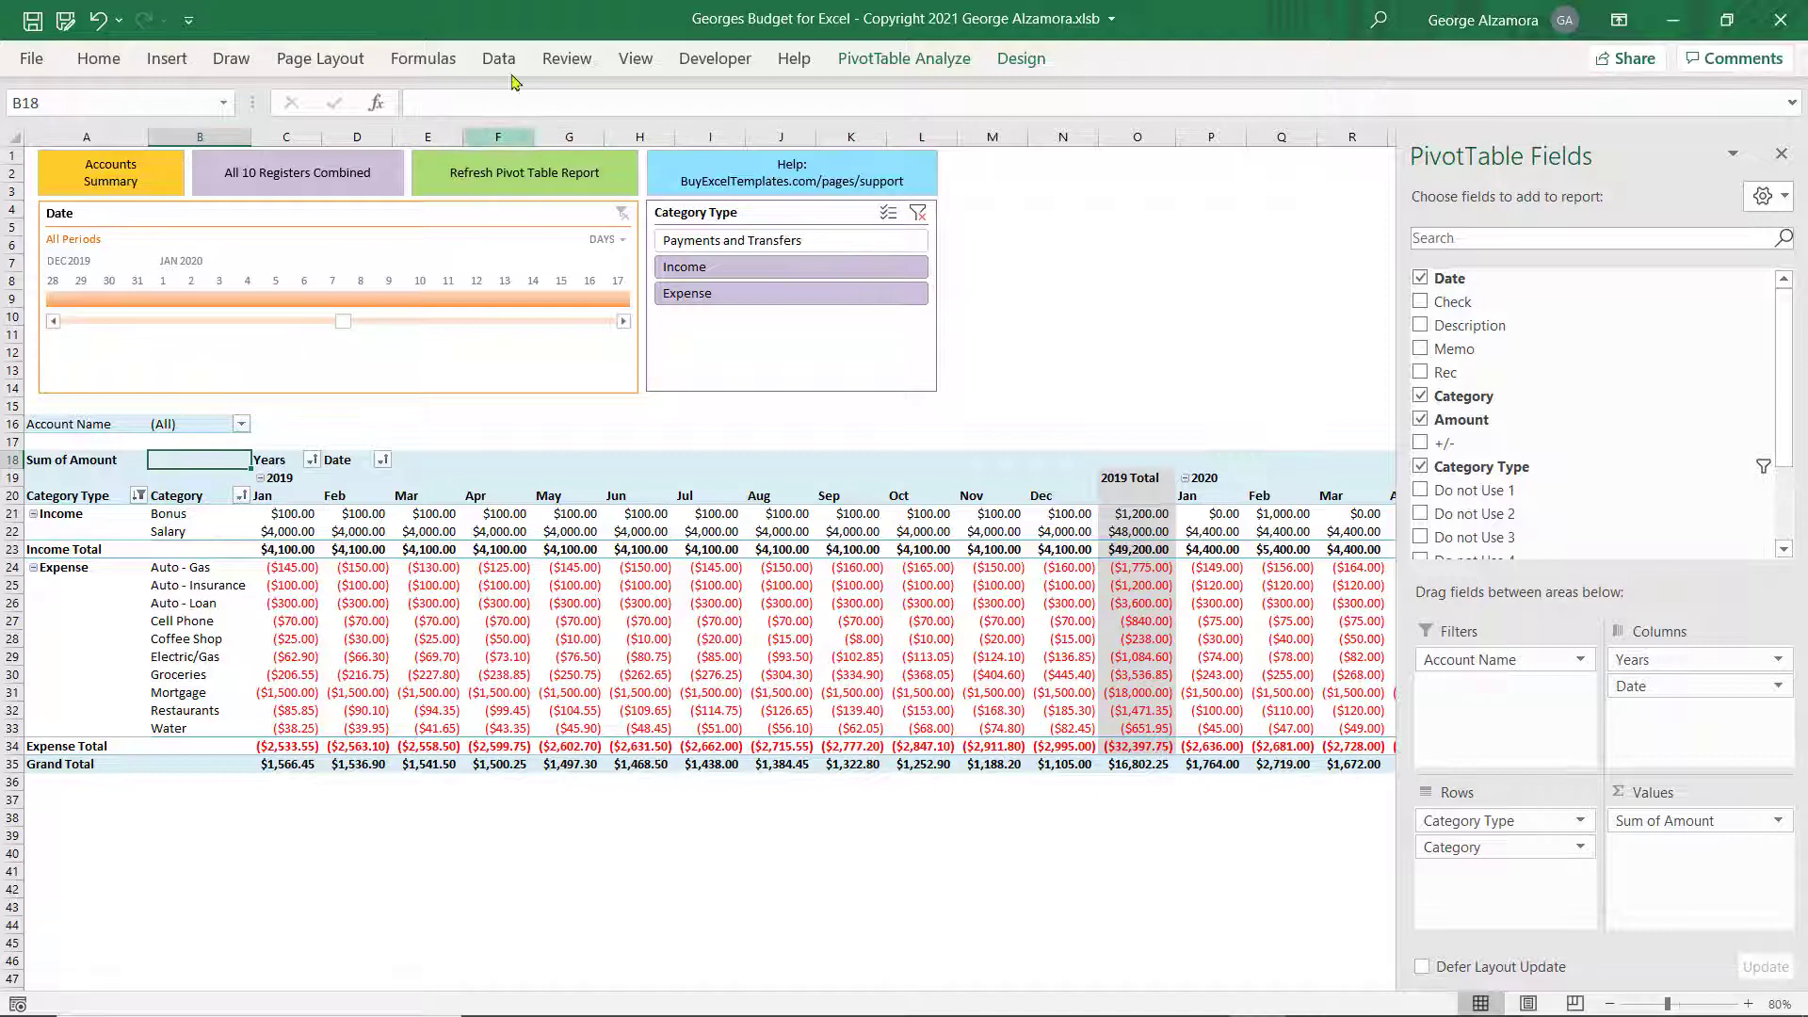
double_click(904, 59)
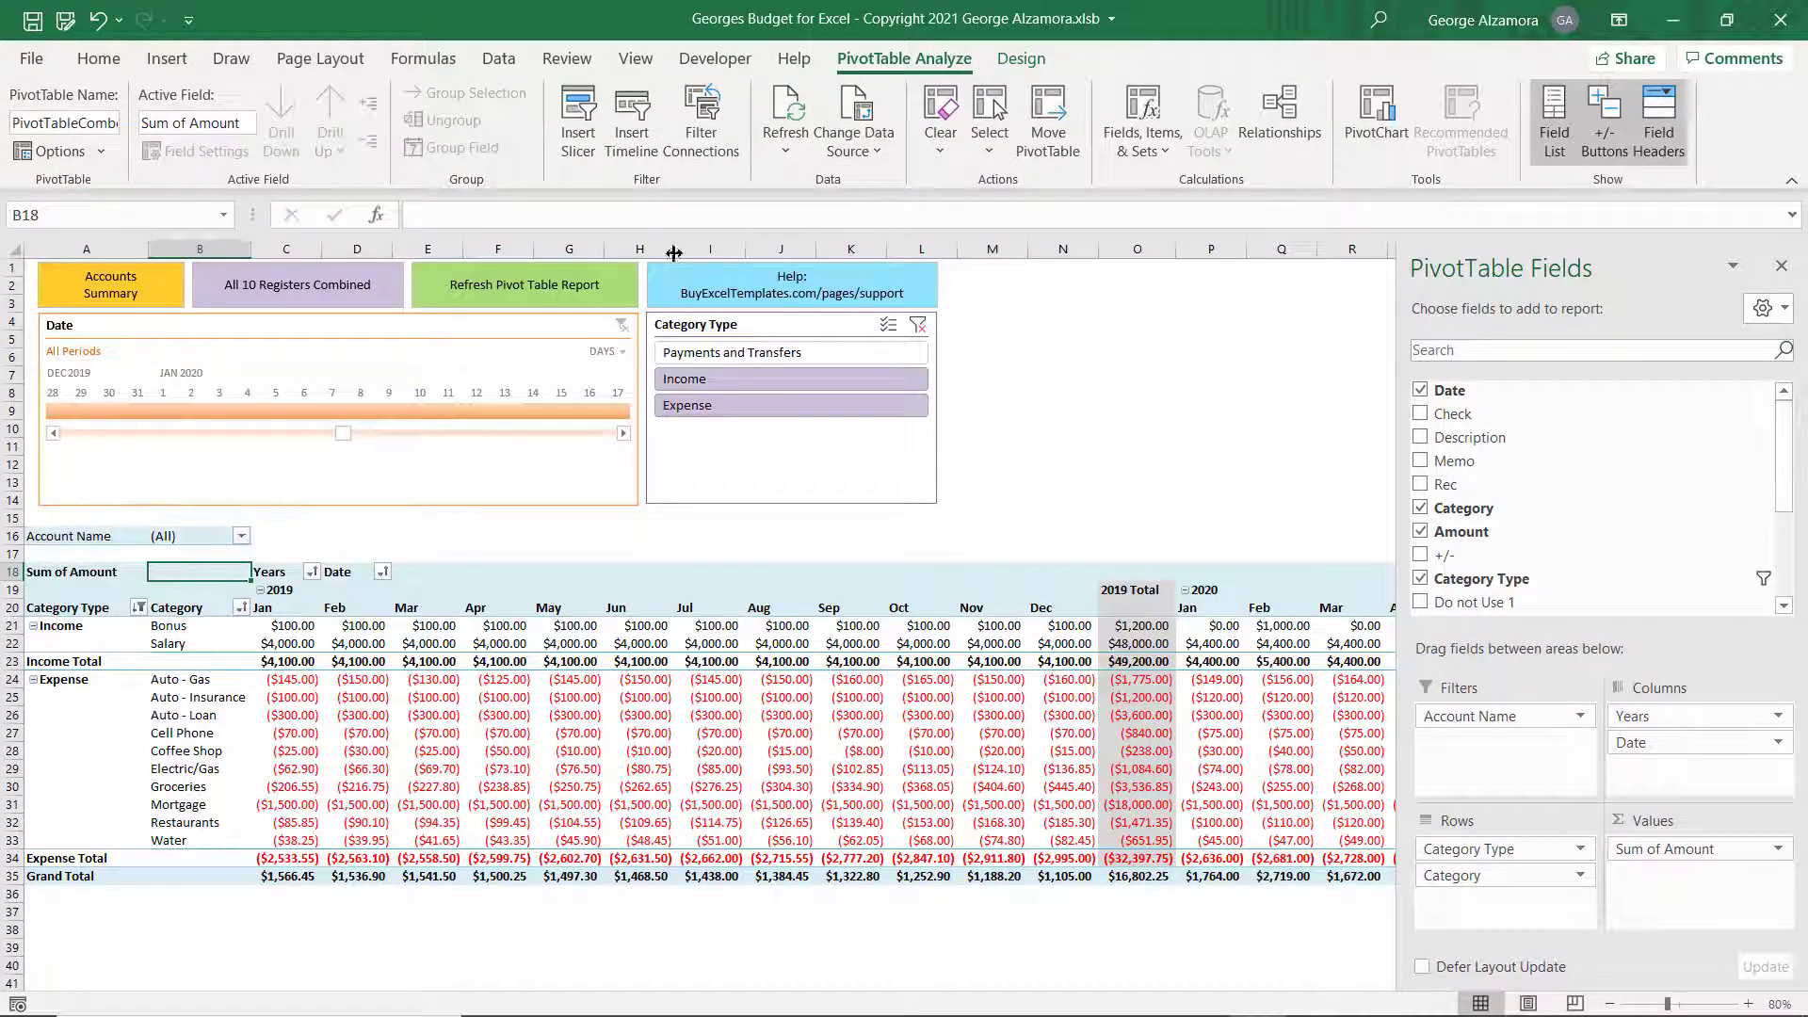
left_click(579, 122)
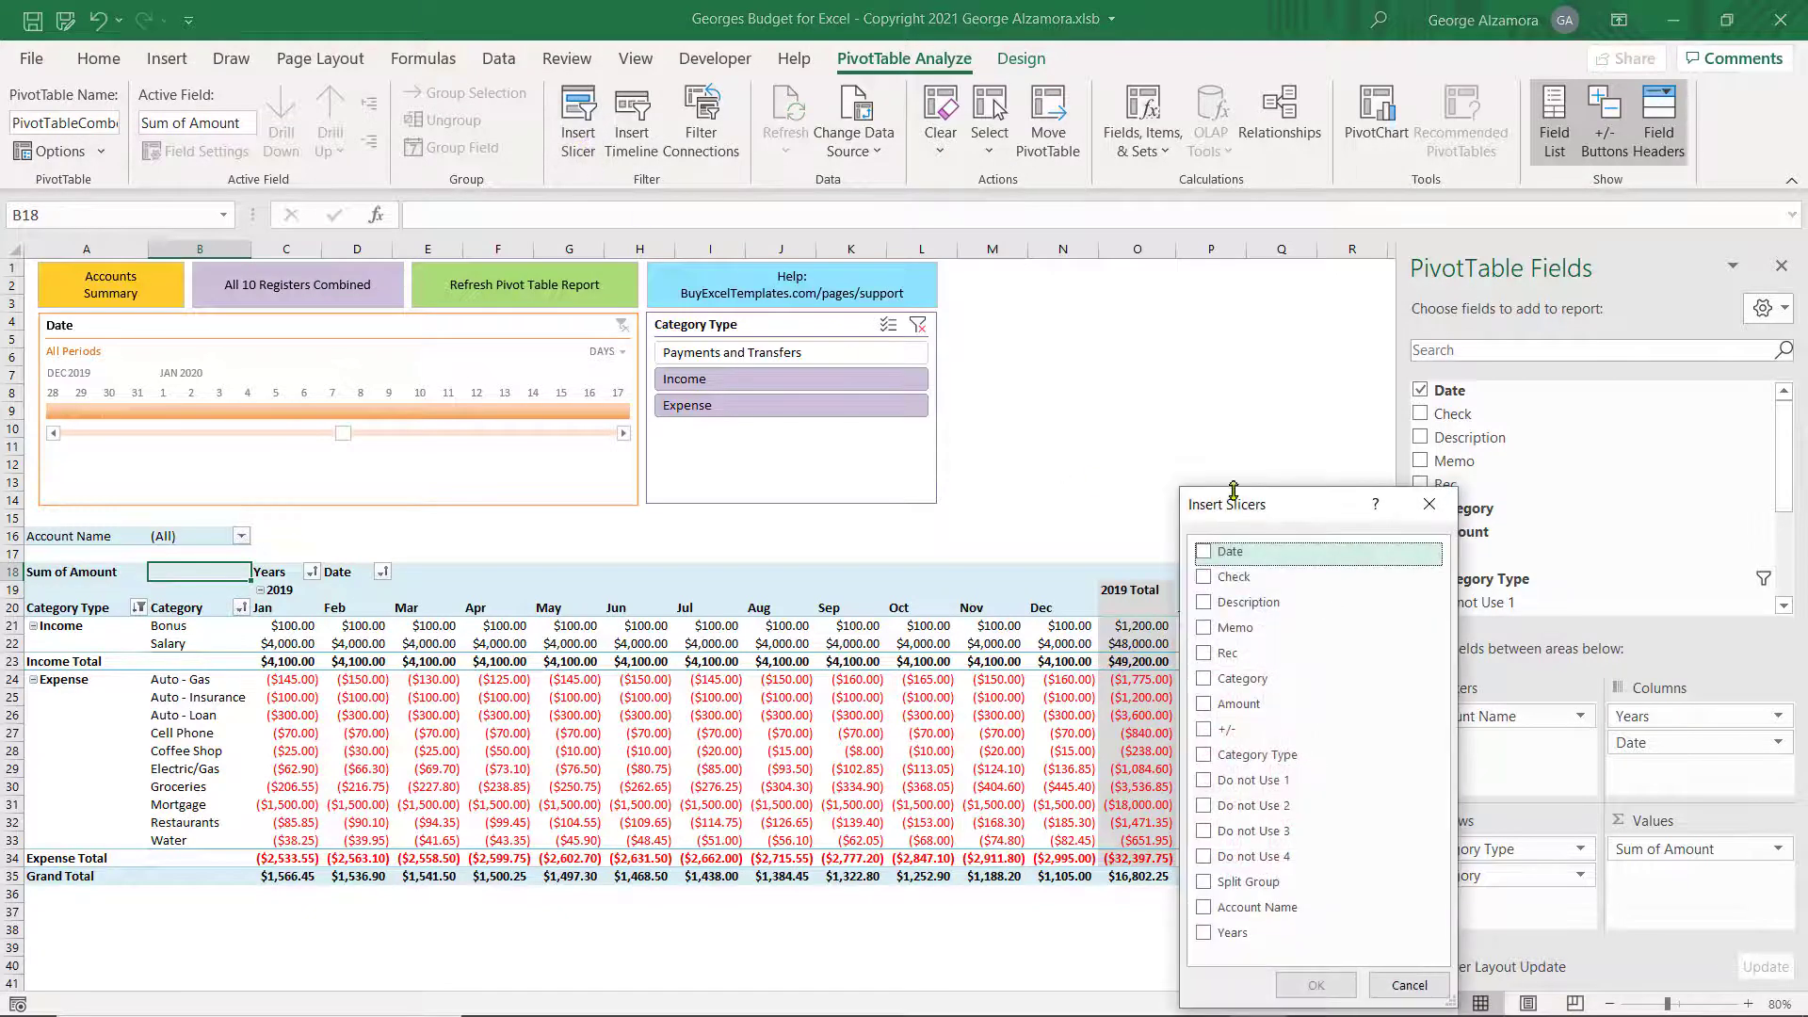
left_click_drag(1265, 515, 1042, 353)
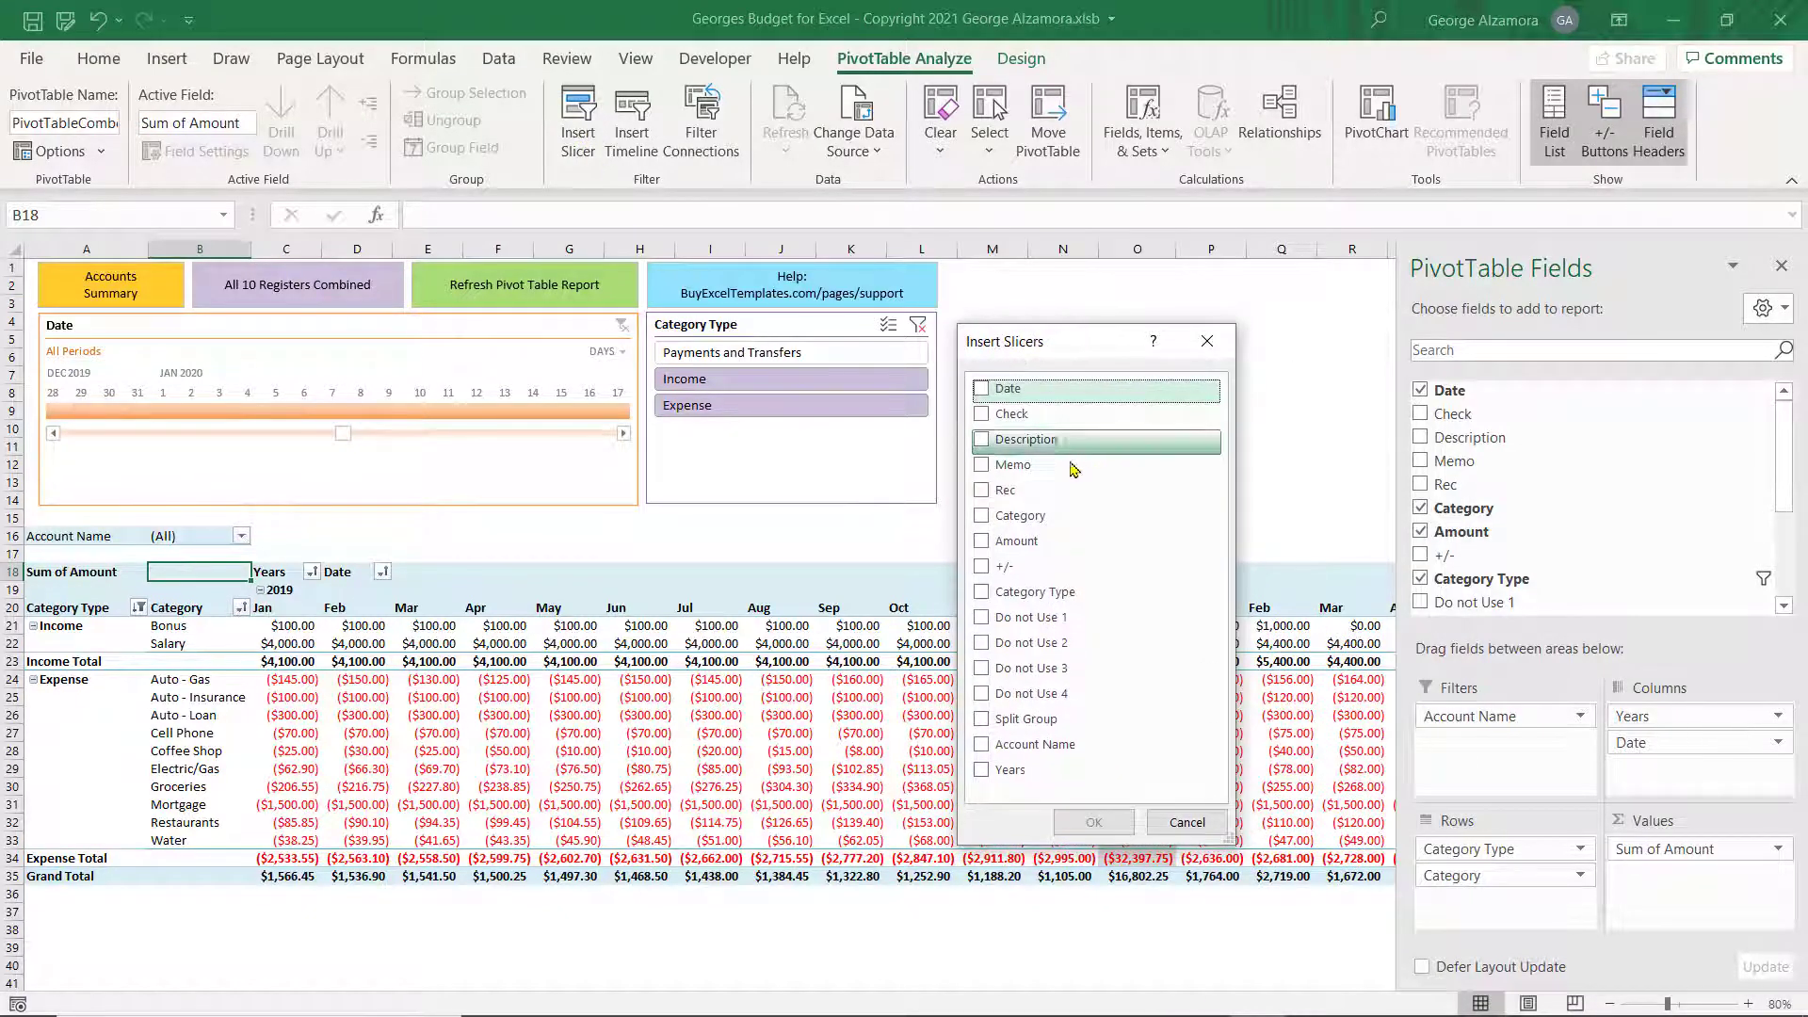
left_click(982, 746)
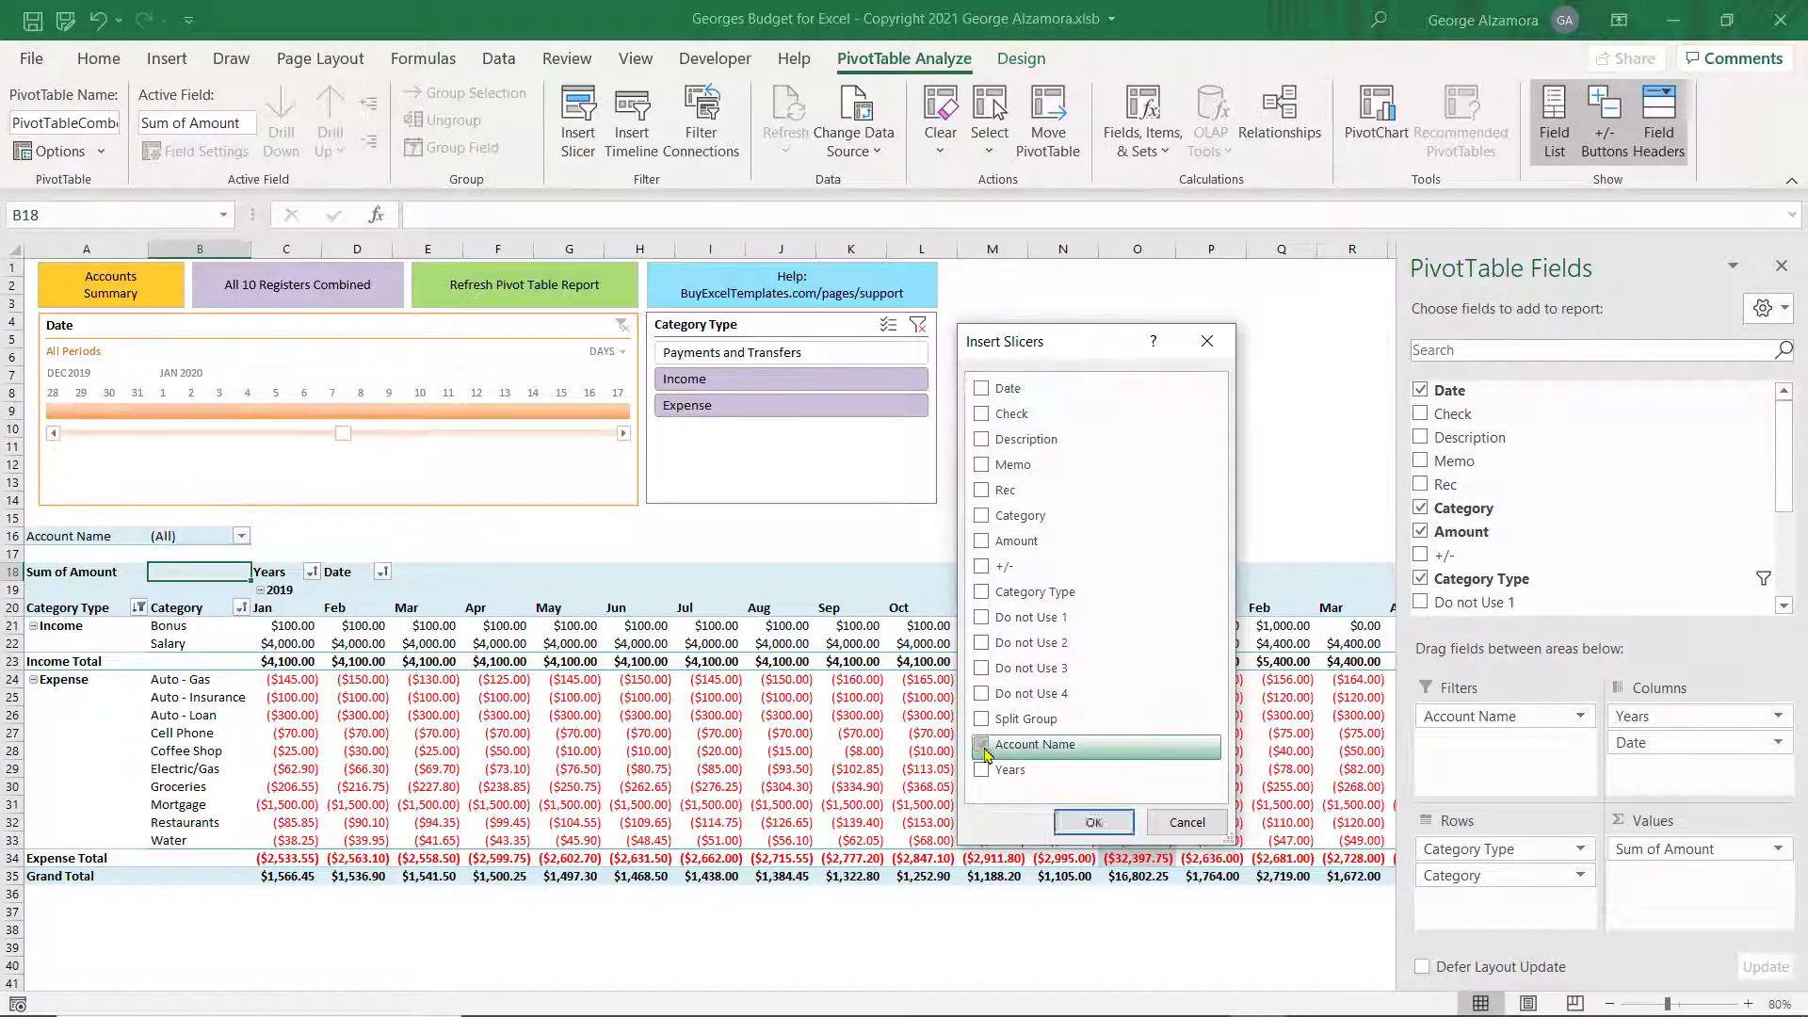
left_click(1067, 822)
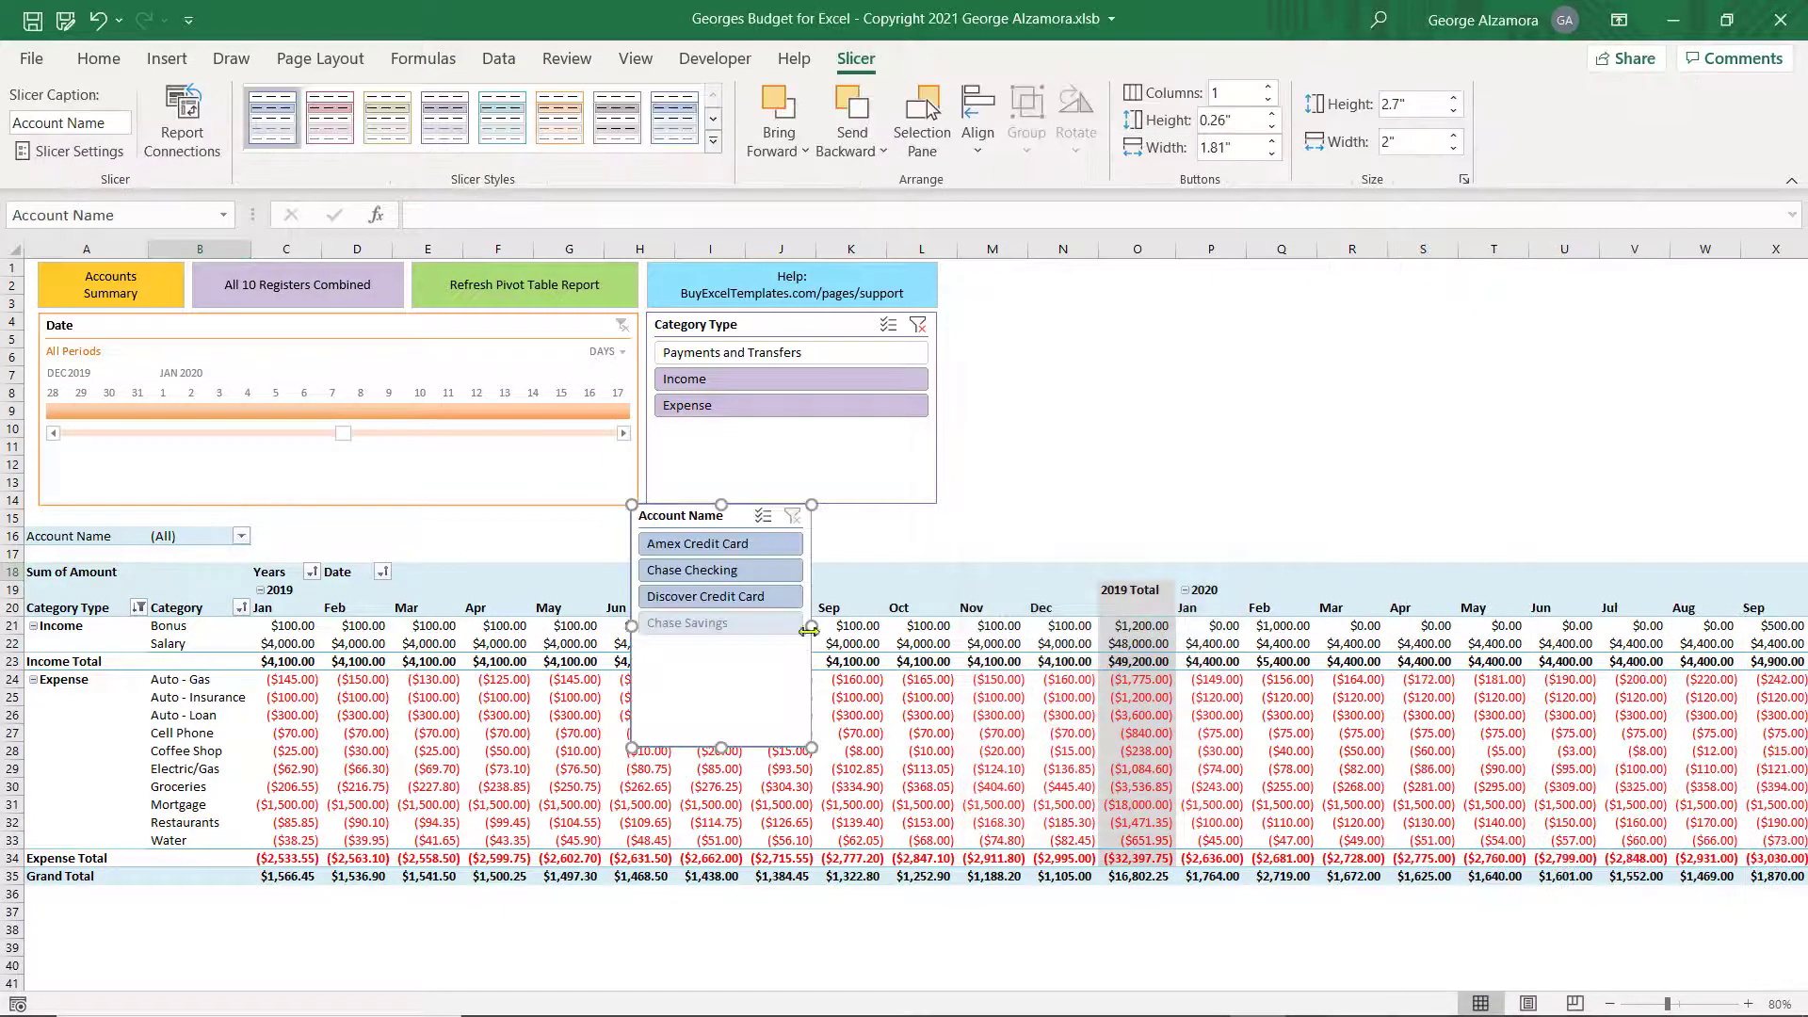
left_click_drag(743, 496, 1059, 261)
left_click(1142, 474)
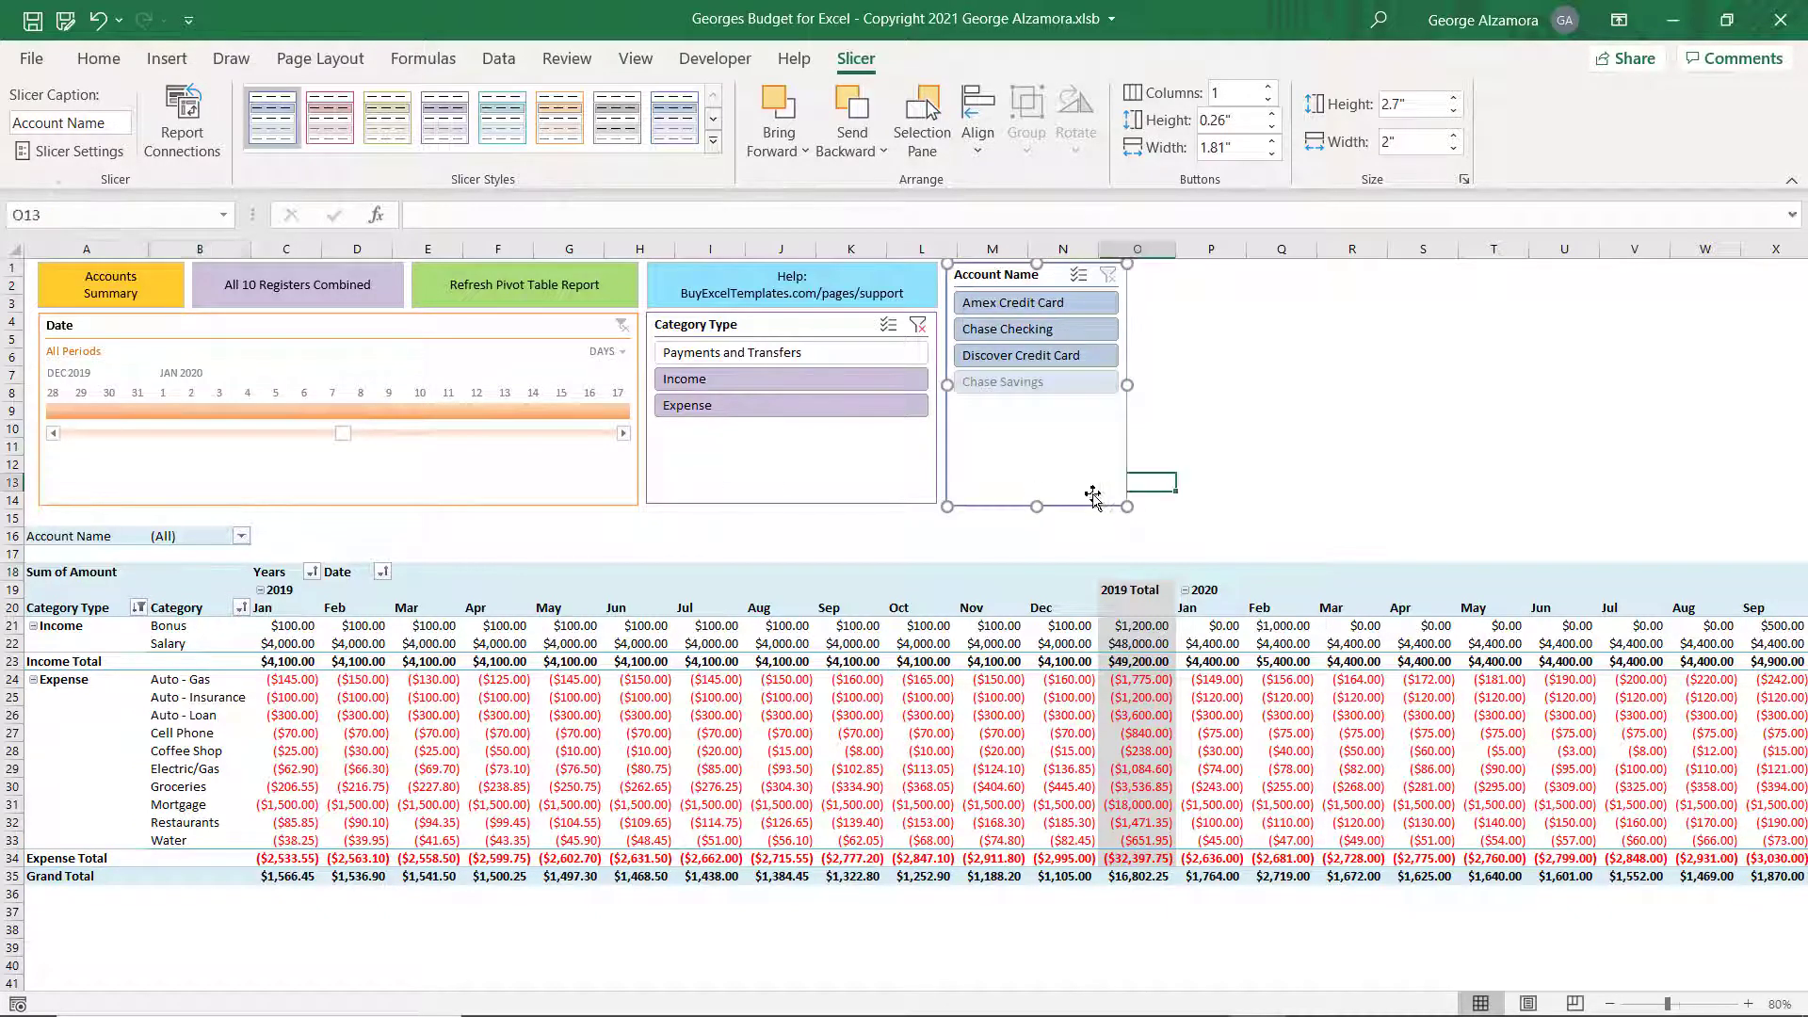
Resize the Account Name slicer to 2.67" high by 2.22" wide and apply Light Orange, Slicer Style Light 6.
left_click(1032, 508)
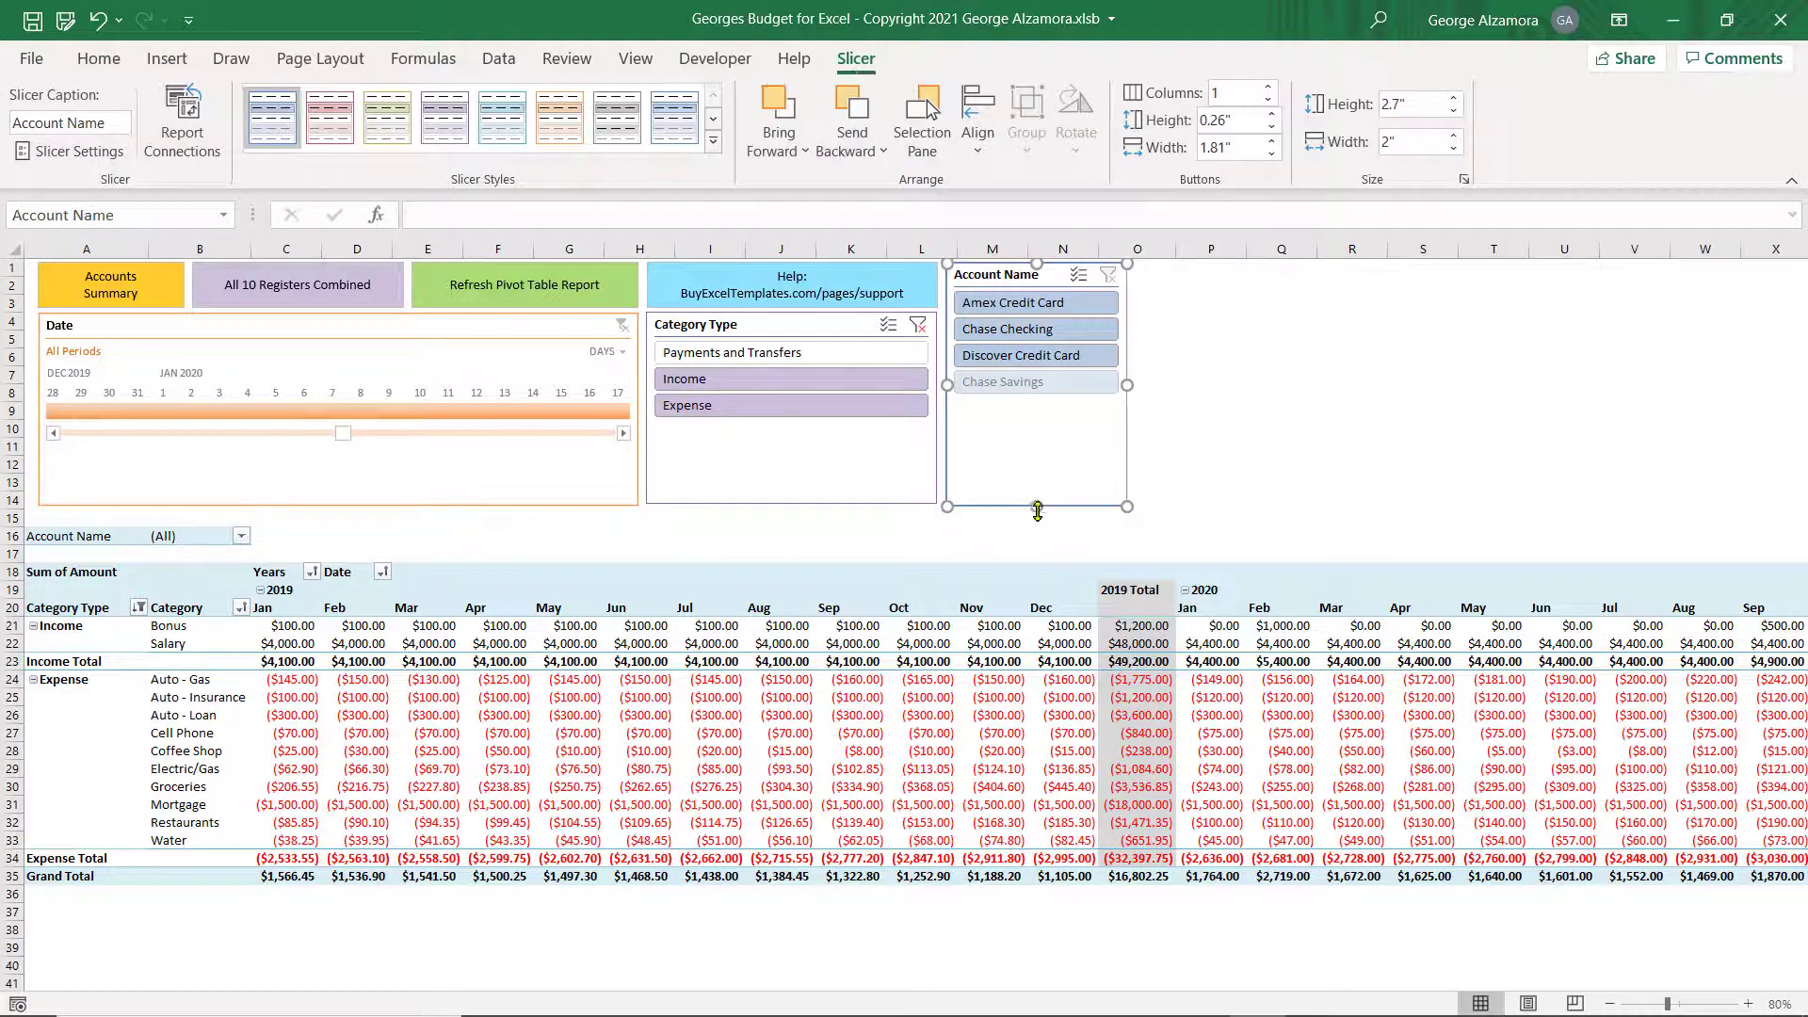
left_click_drag(1032, 509, 1036, 504)
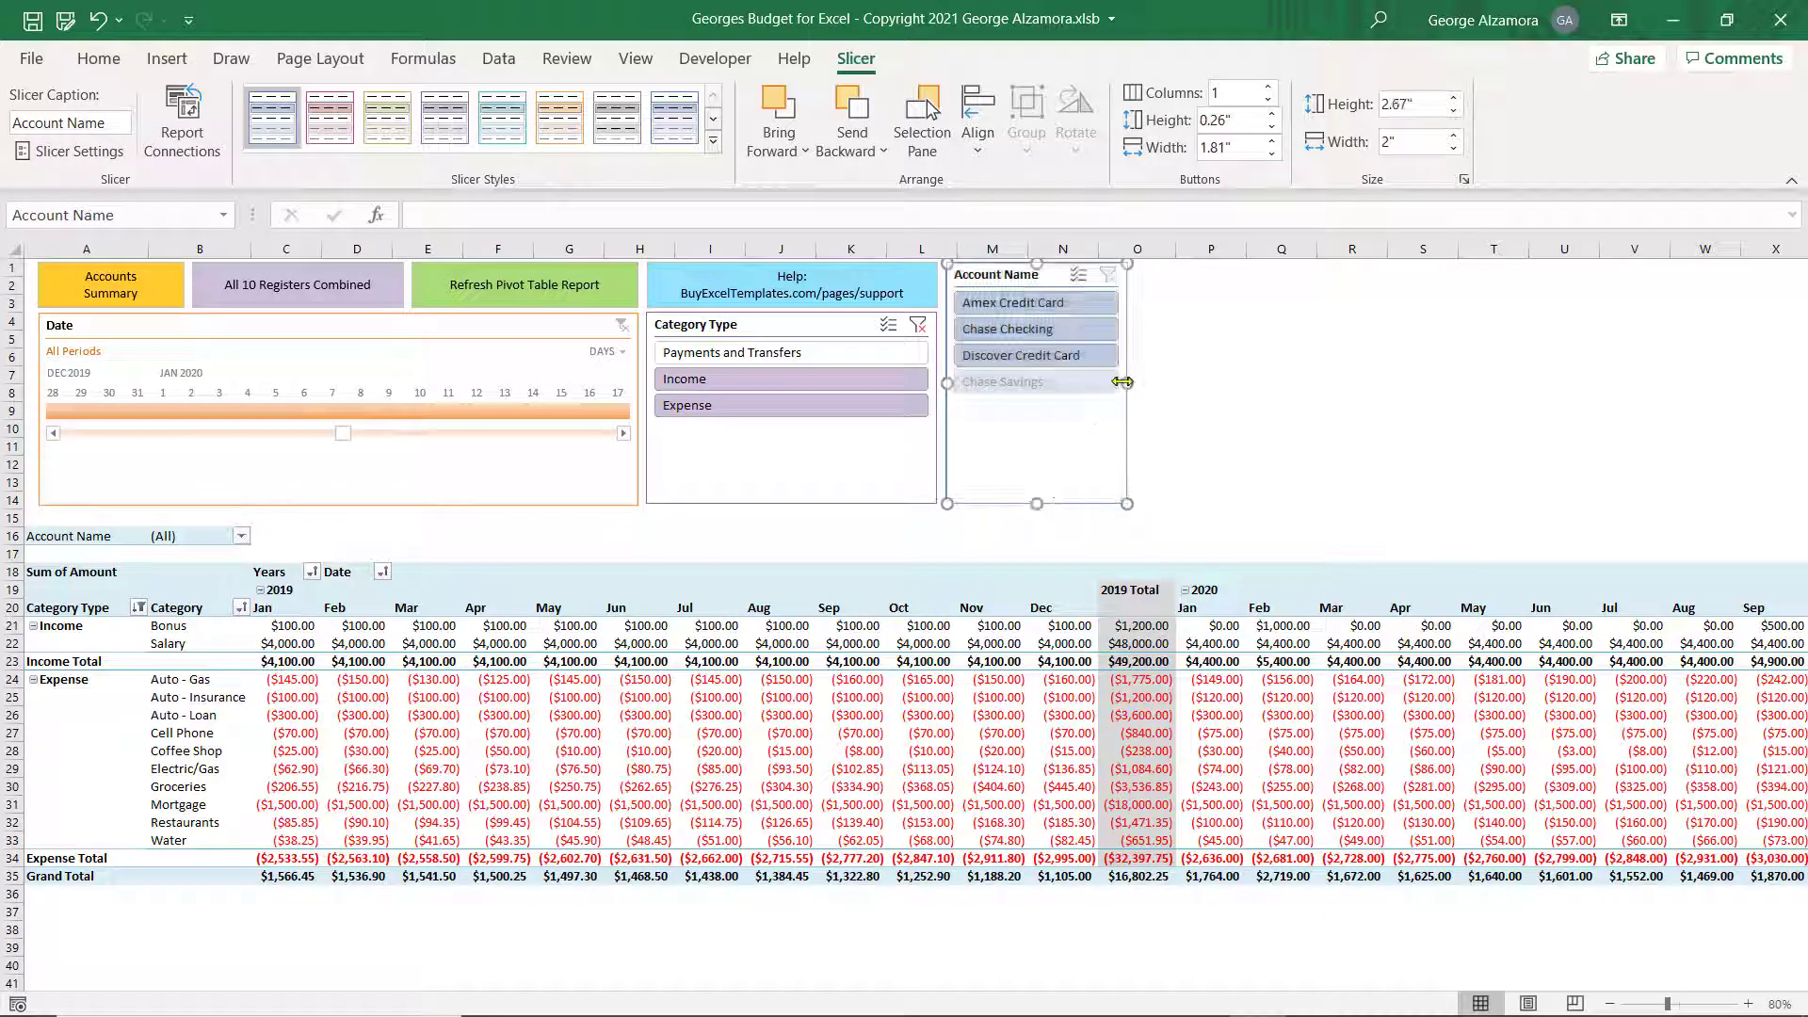
left_click_drag(1128, 384, 1148, 384)
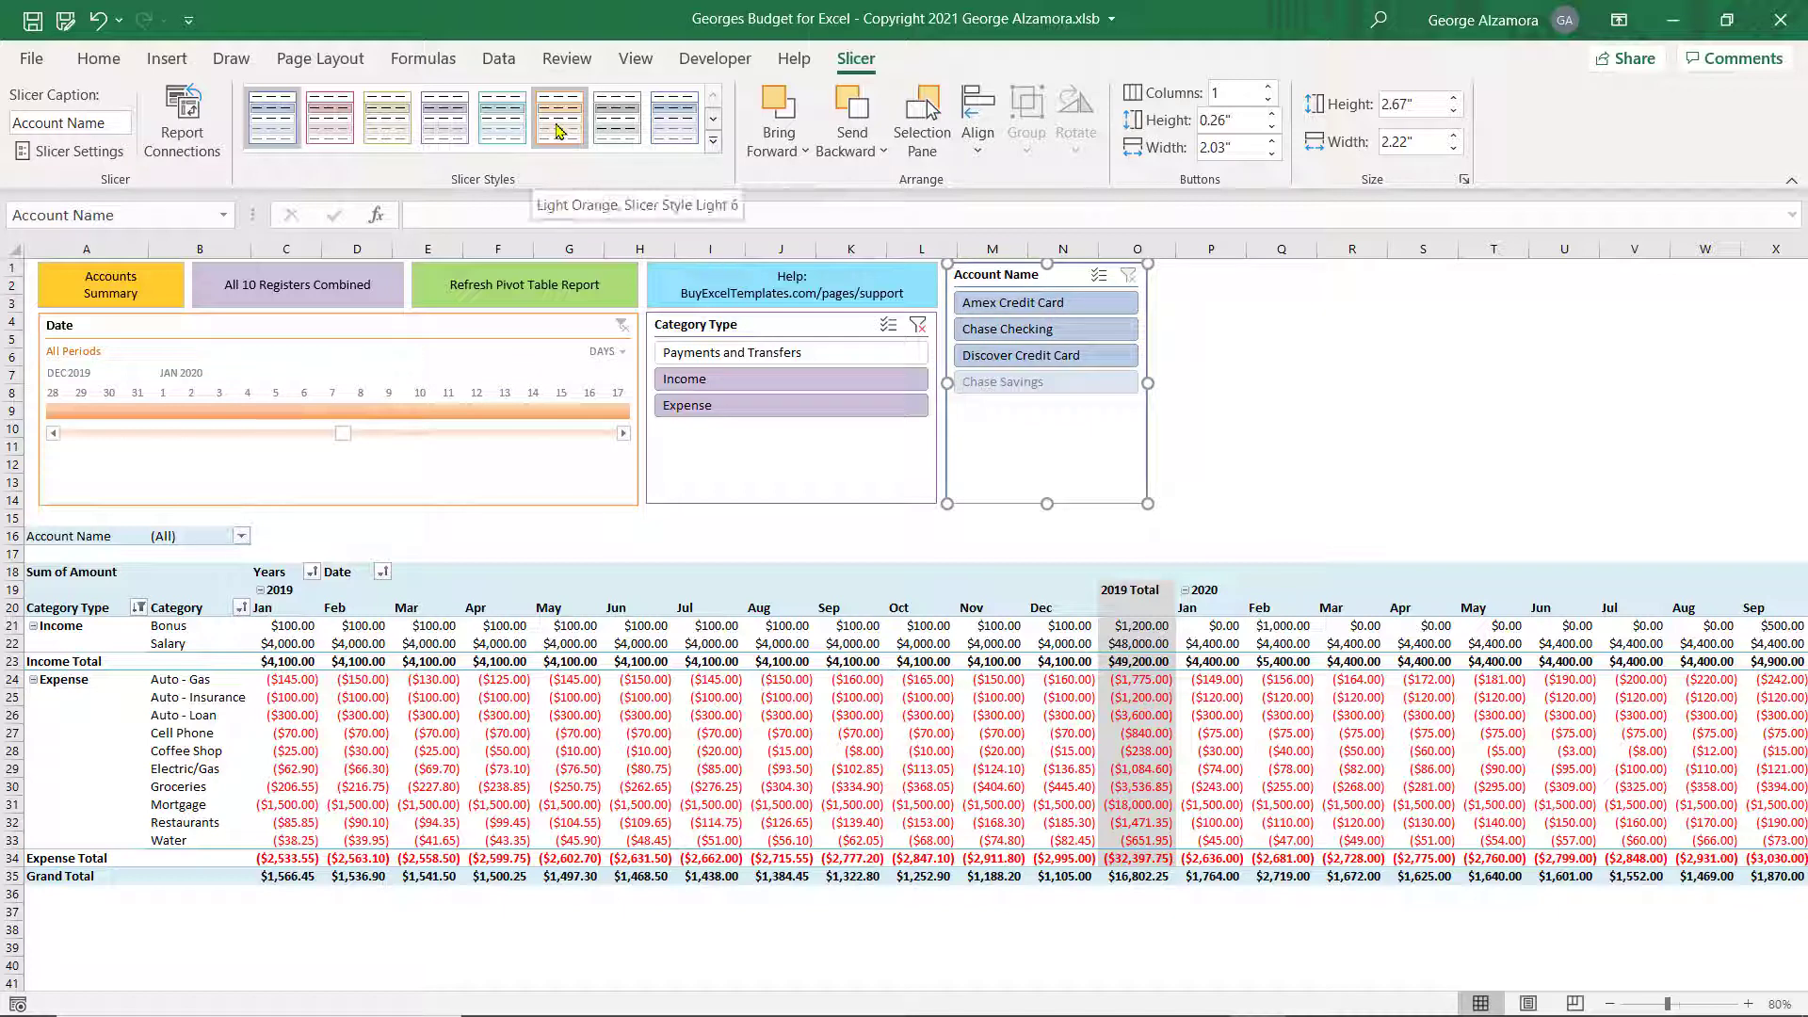
left_click(560, 130)
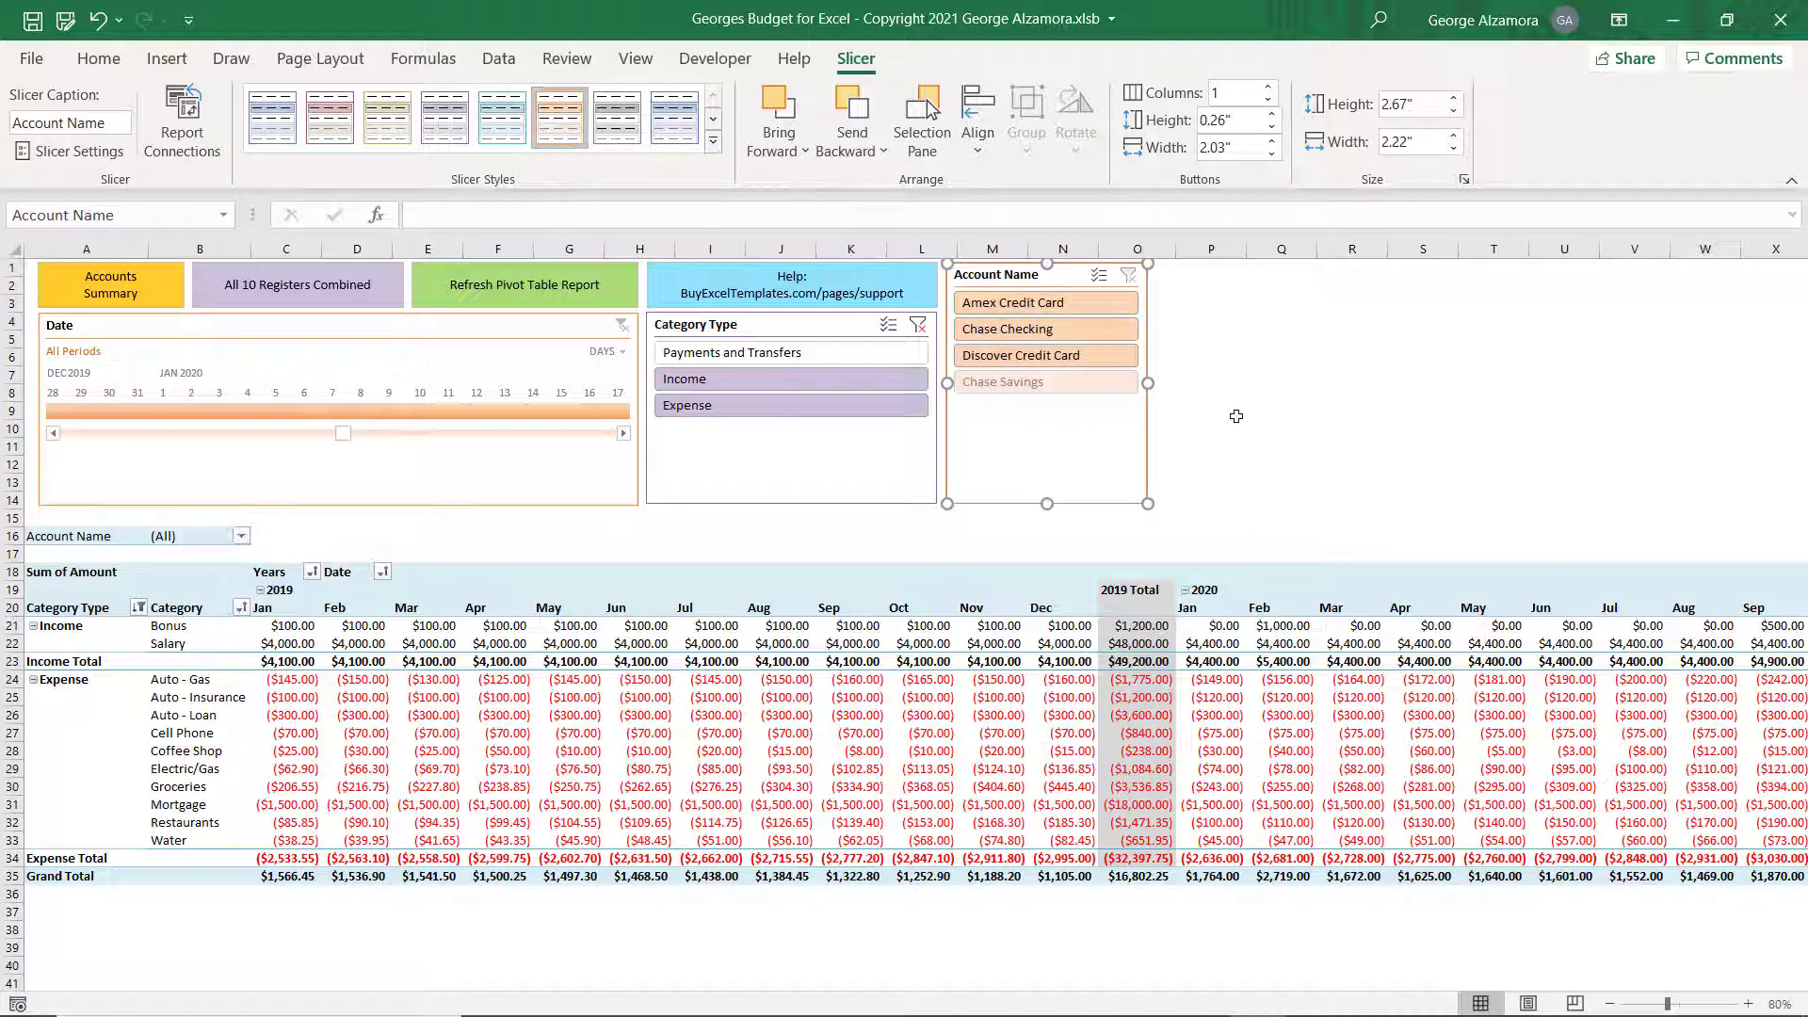
left_click(1207, 394)
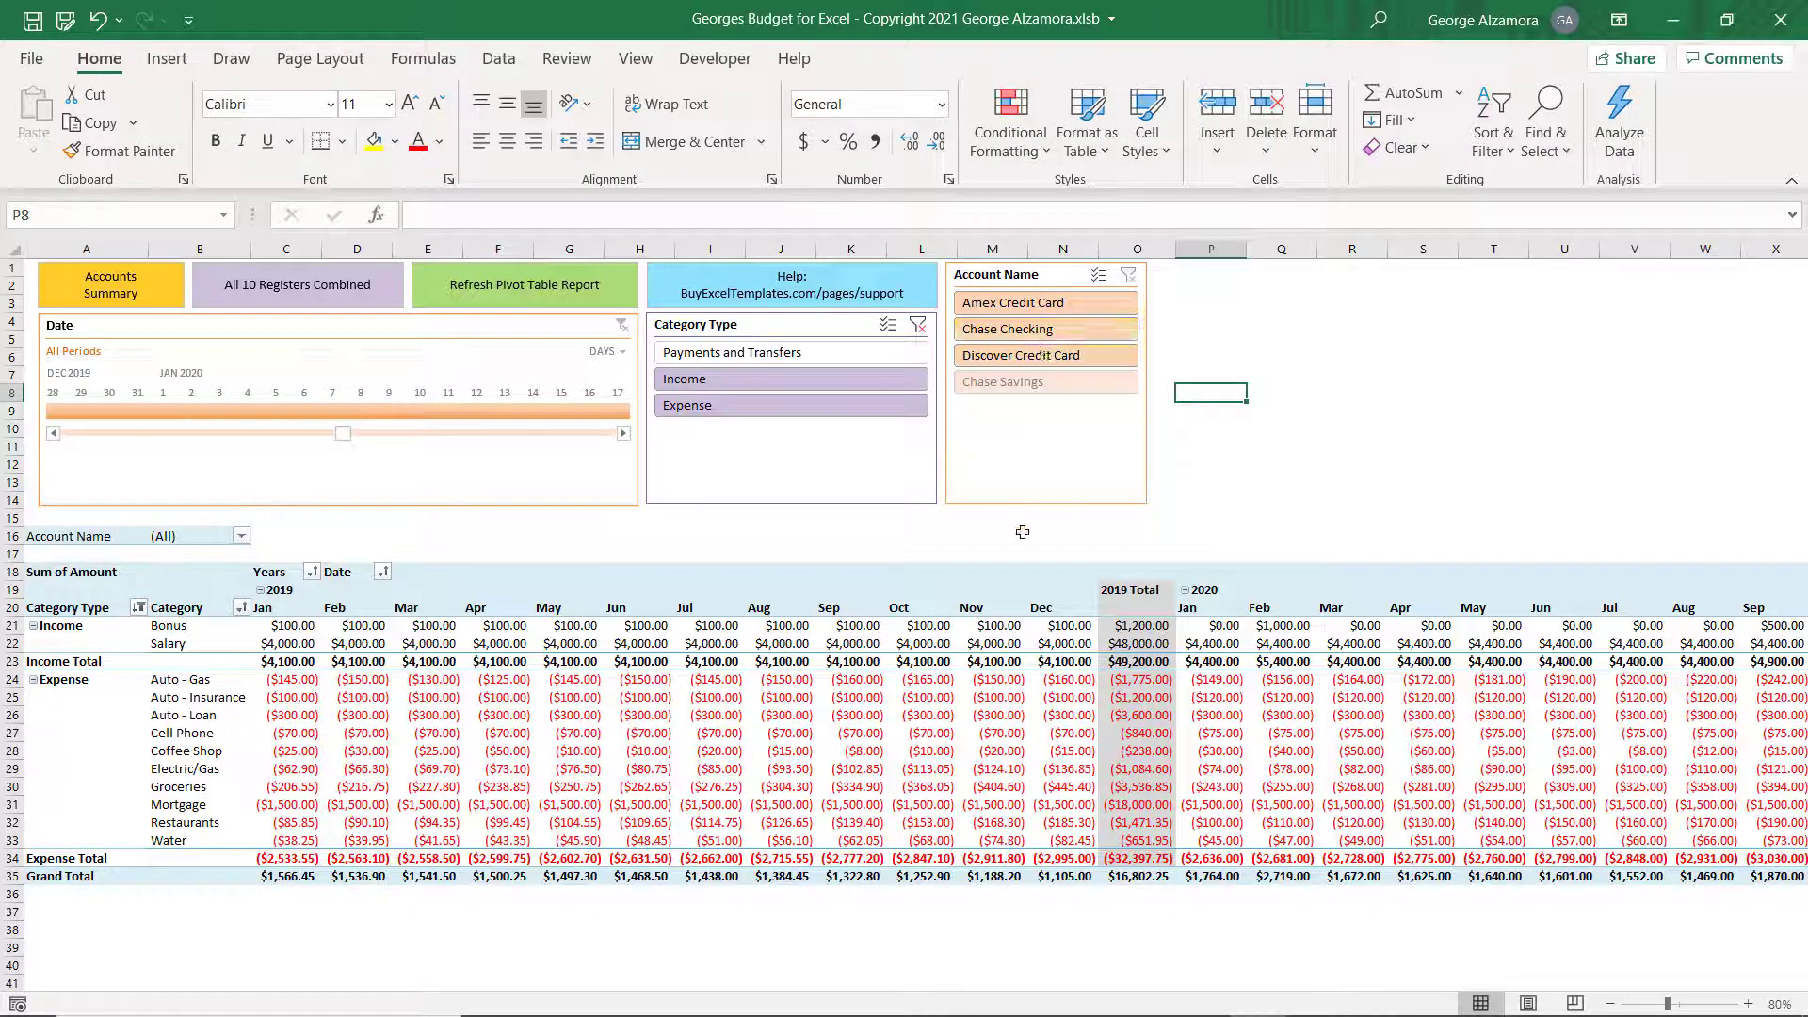
Filter the report by account to Chase Checking, switch it to Discover Credit Card, and clear the Account Name filter.
left_click(1018, 334)
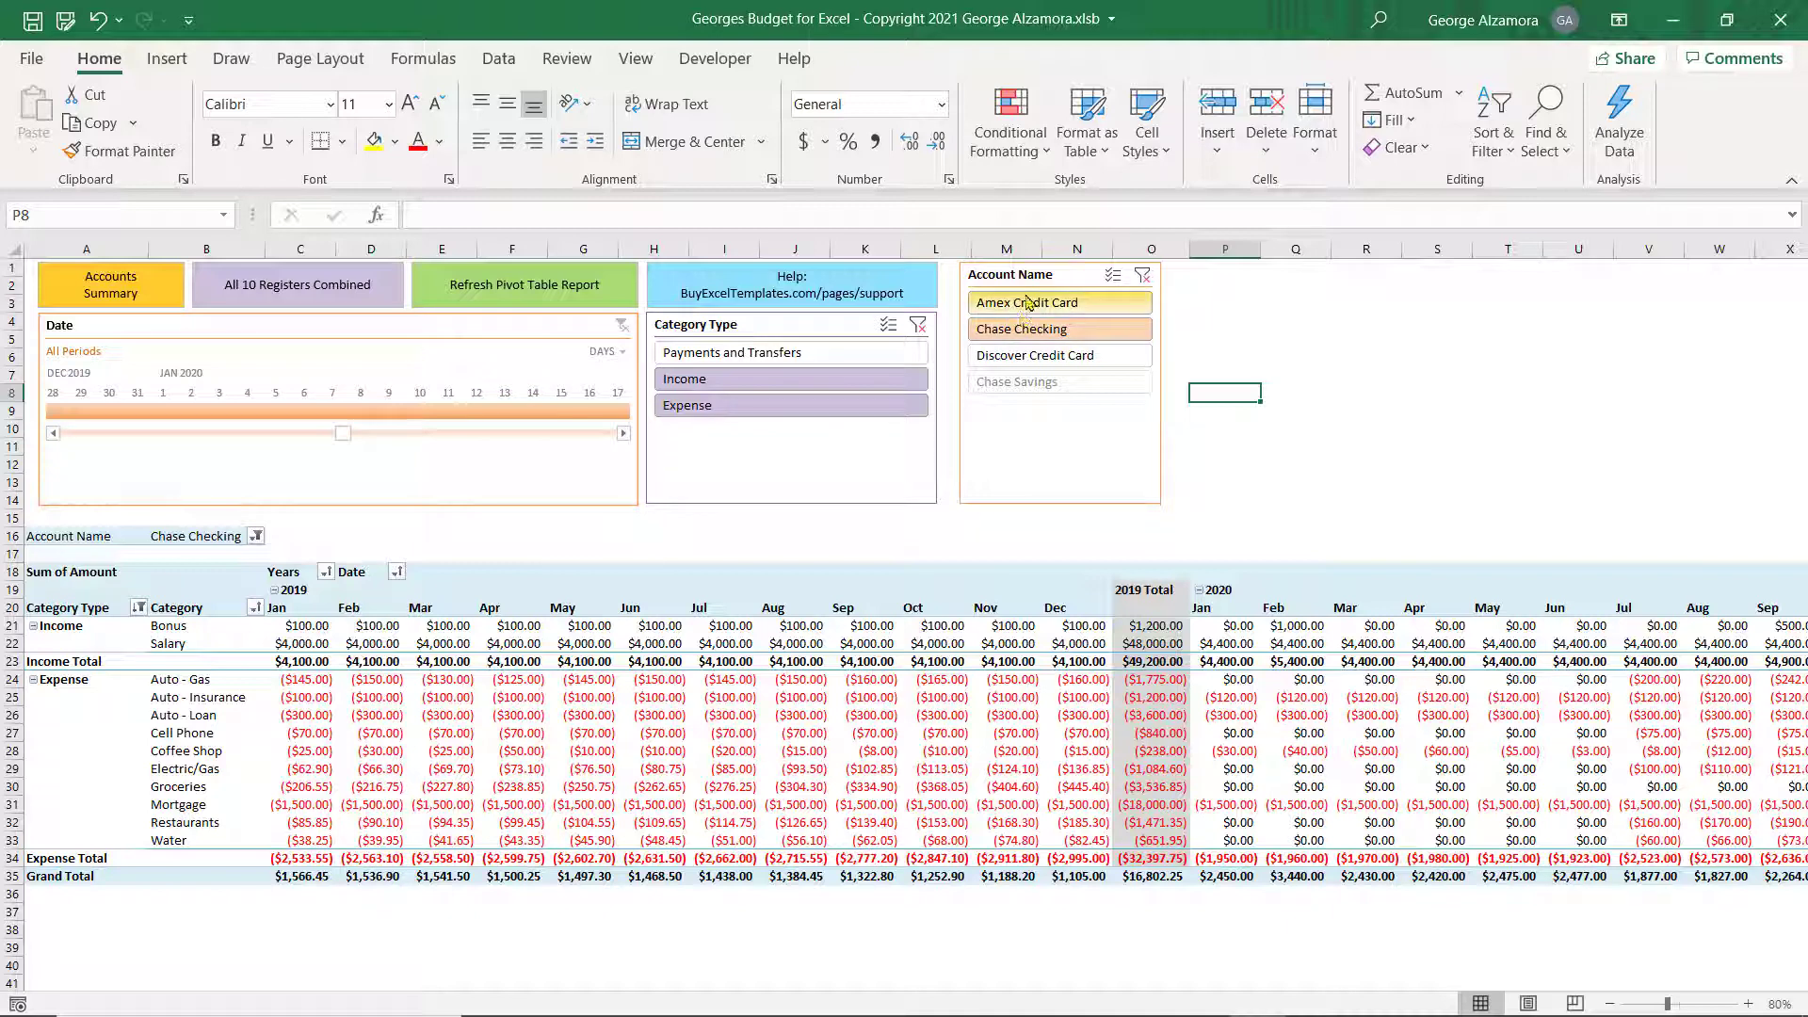
left_click(1036, 357)
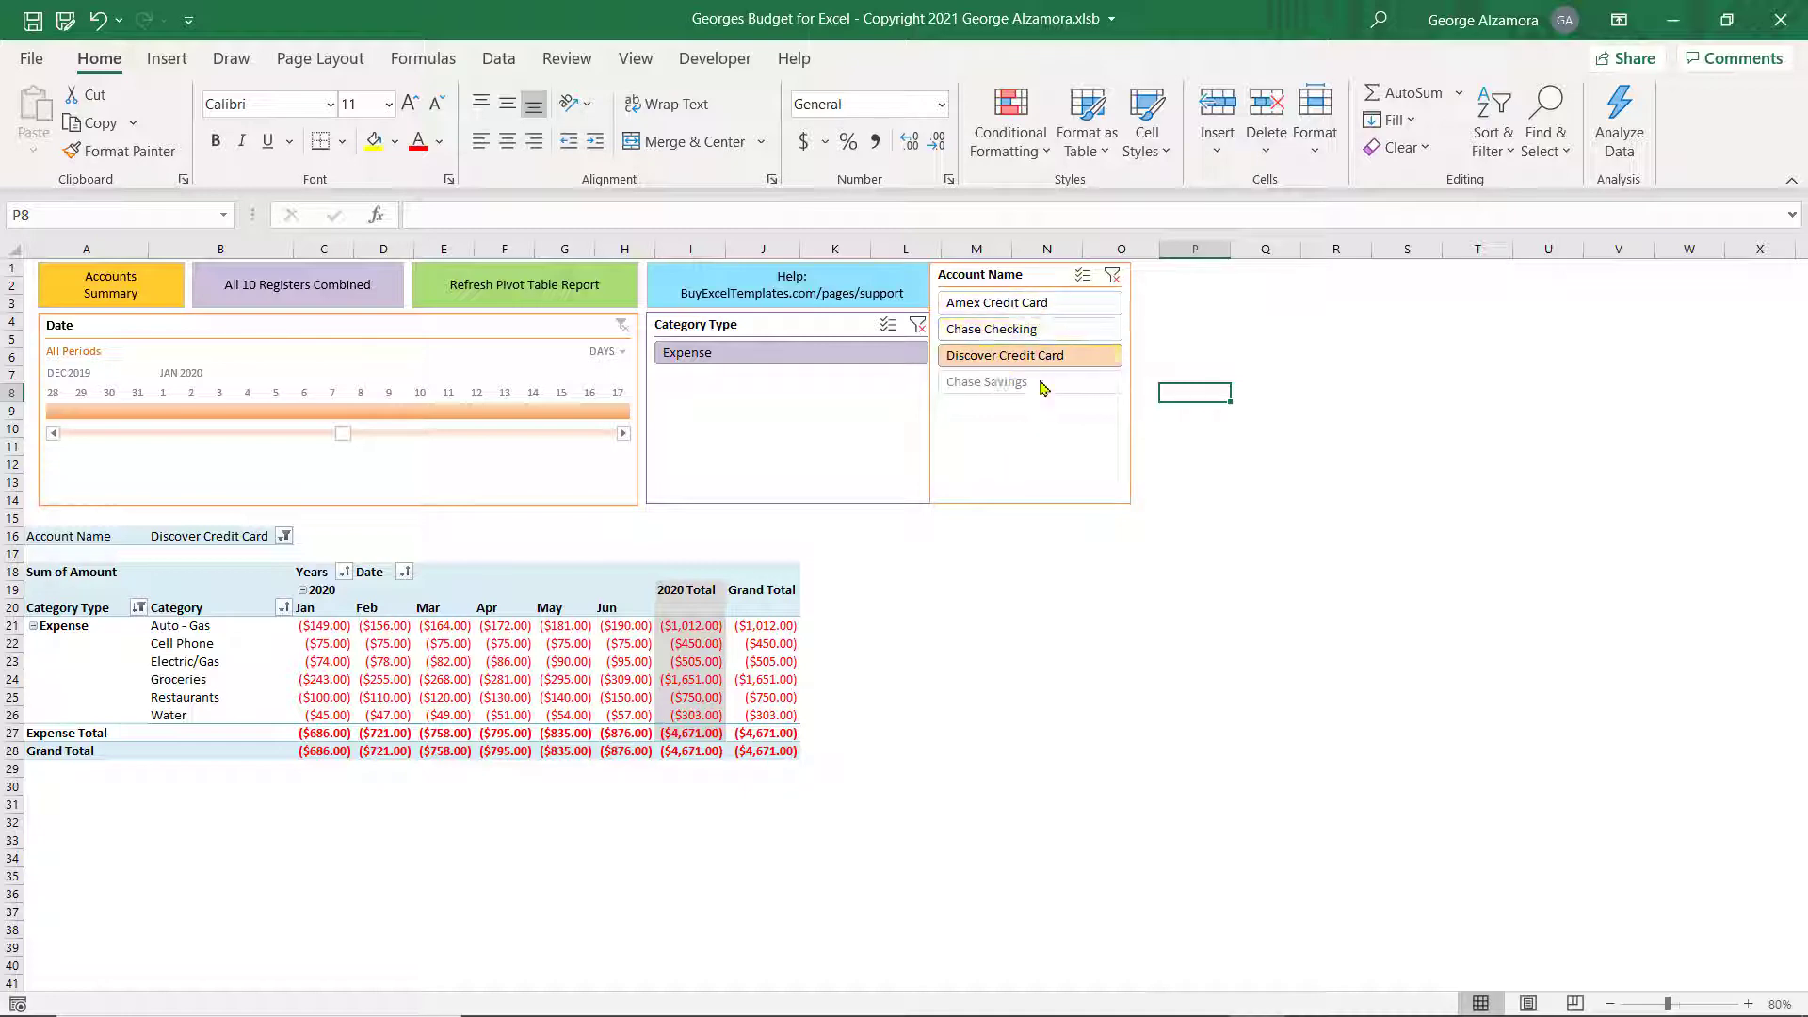
left_click(1112, 276)
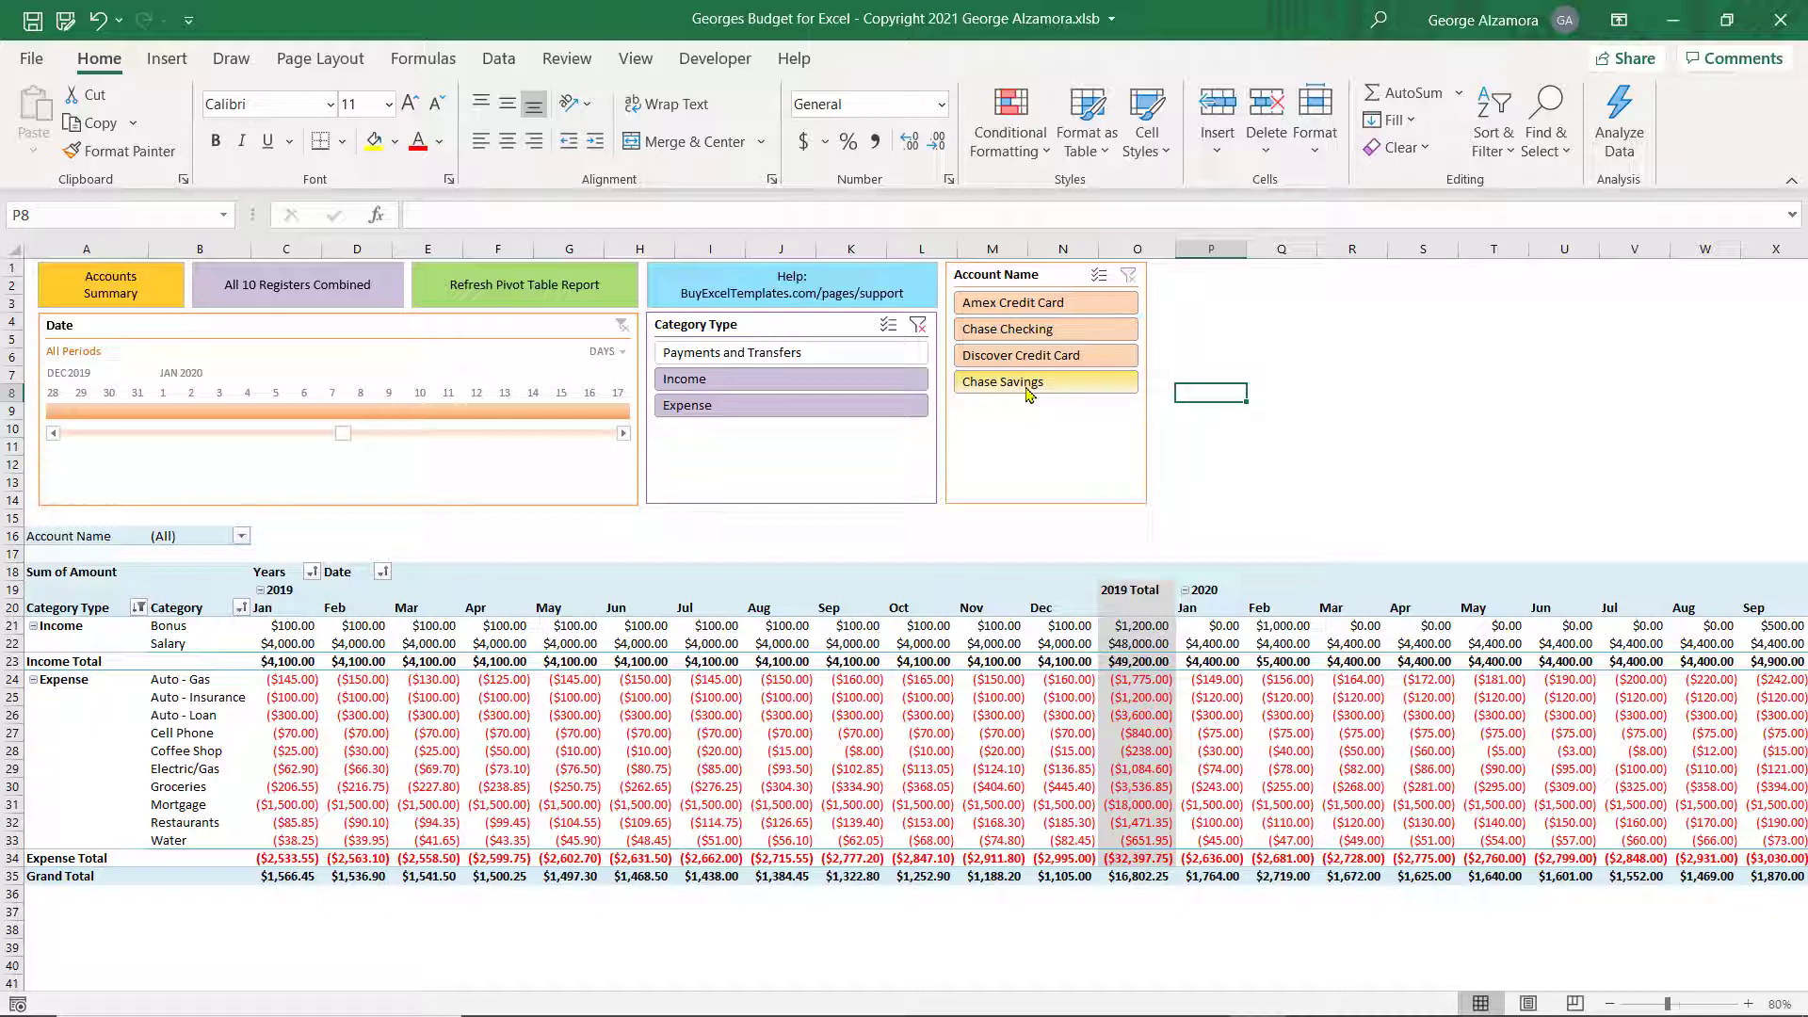
Filter the report to Payments and Transfers, clear the Category Type filter, and select Income and Expense together.
left_click(744, 354)
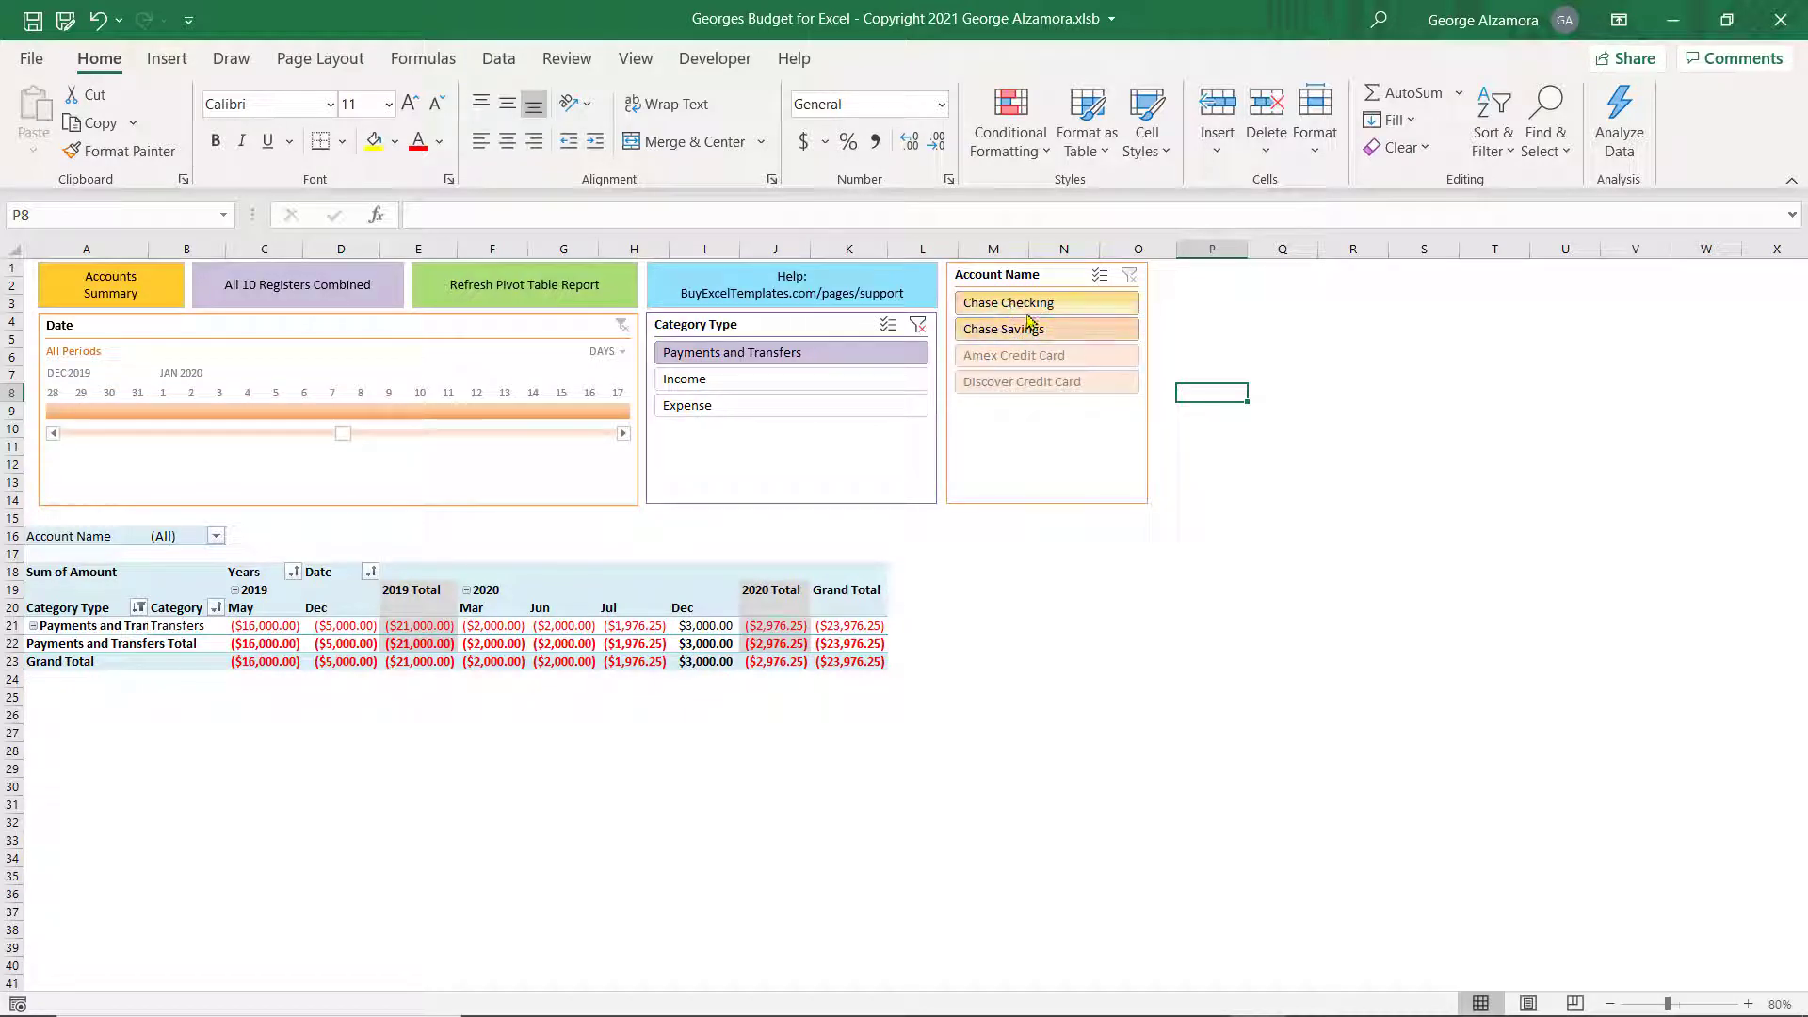
left_click(918, 326)
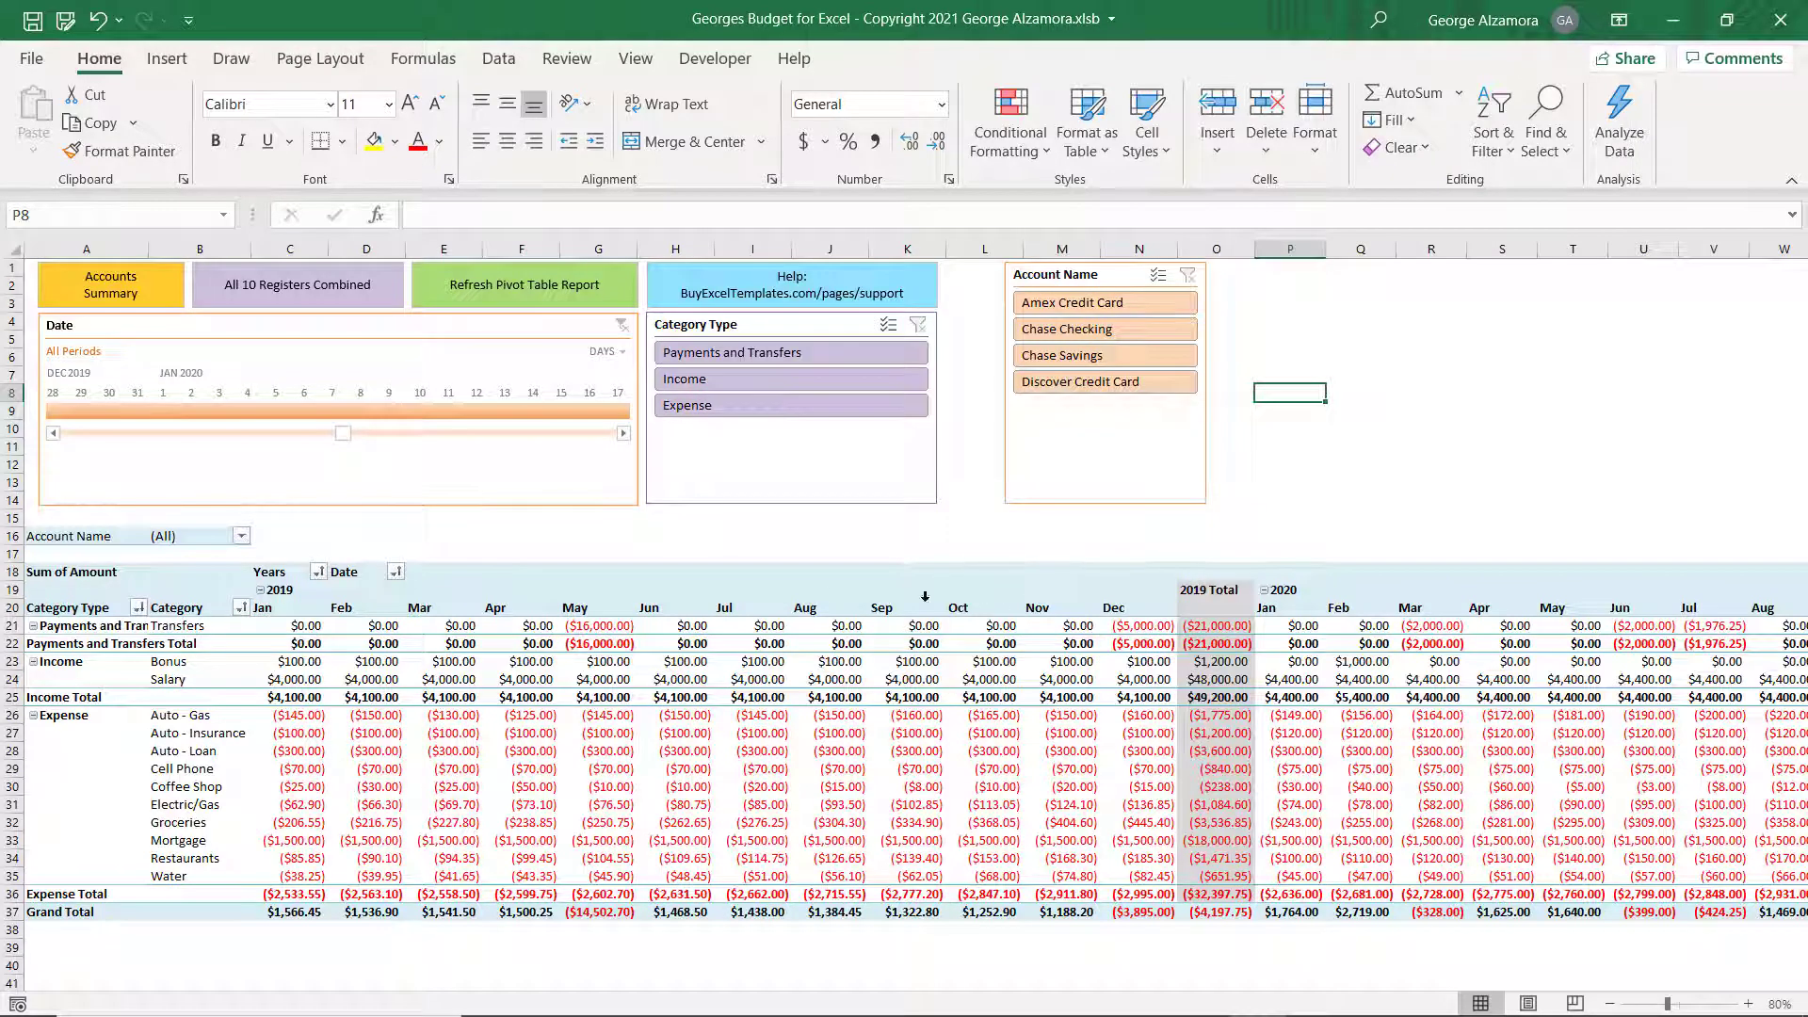
left_click_drag(743, 381, 742, 411)
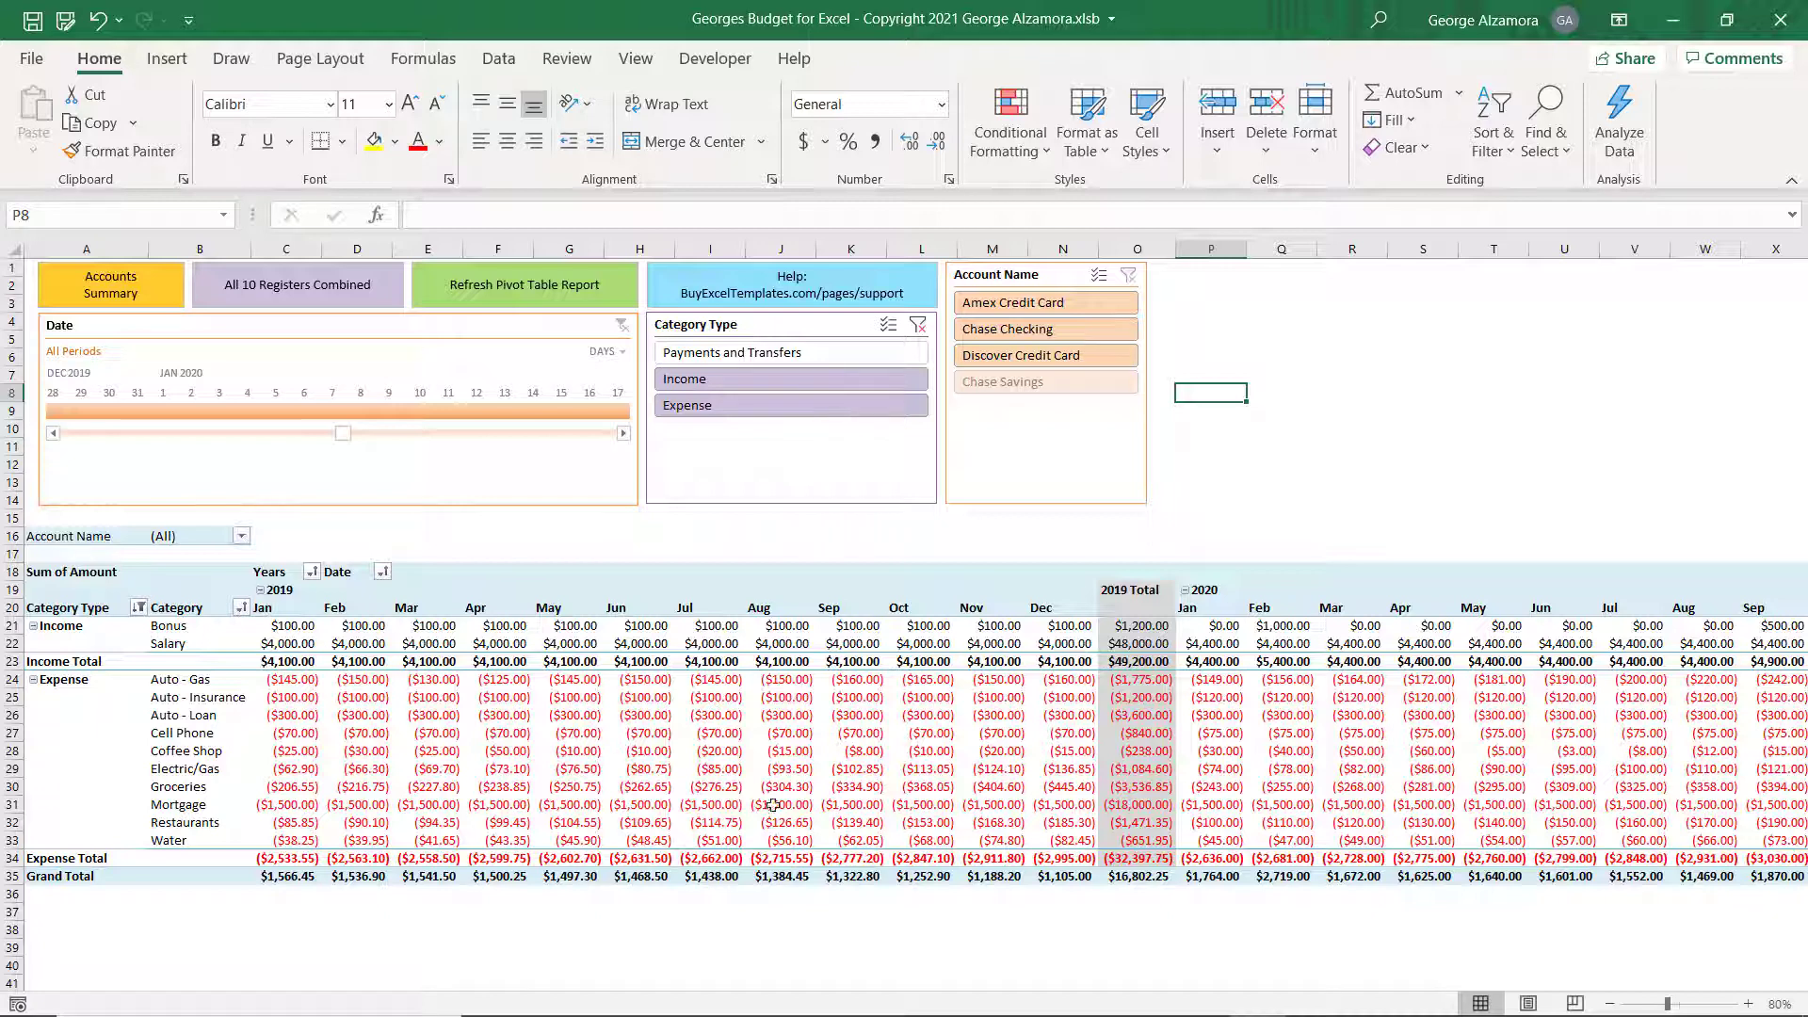
Group the Auto - Gas, Auto - Insurance and Auto - Loan categories under Expense in the pivot table.
left_click(56, 587)
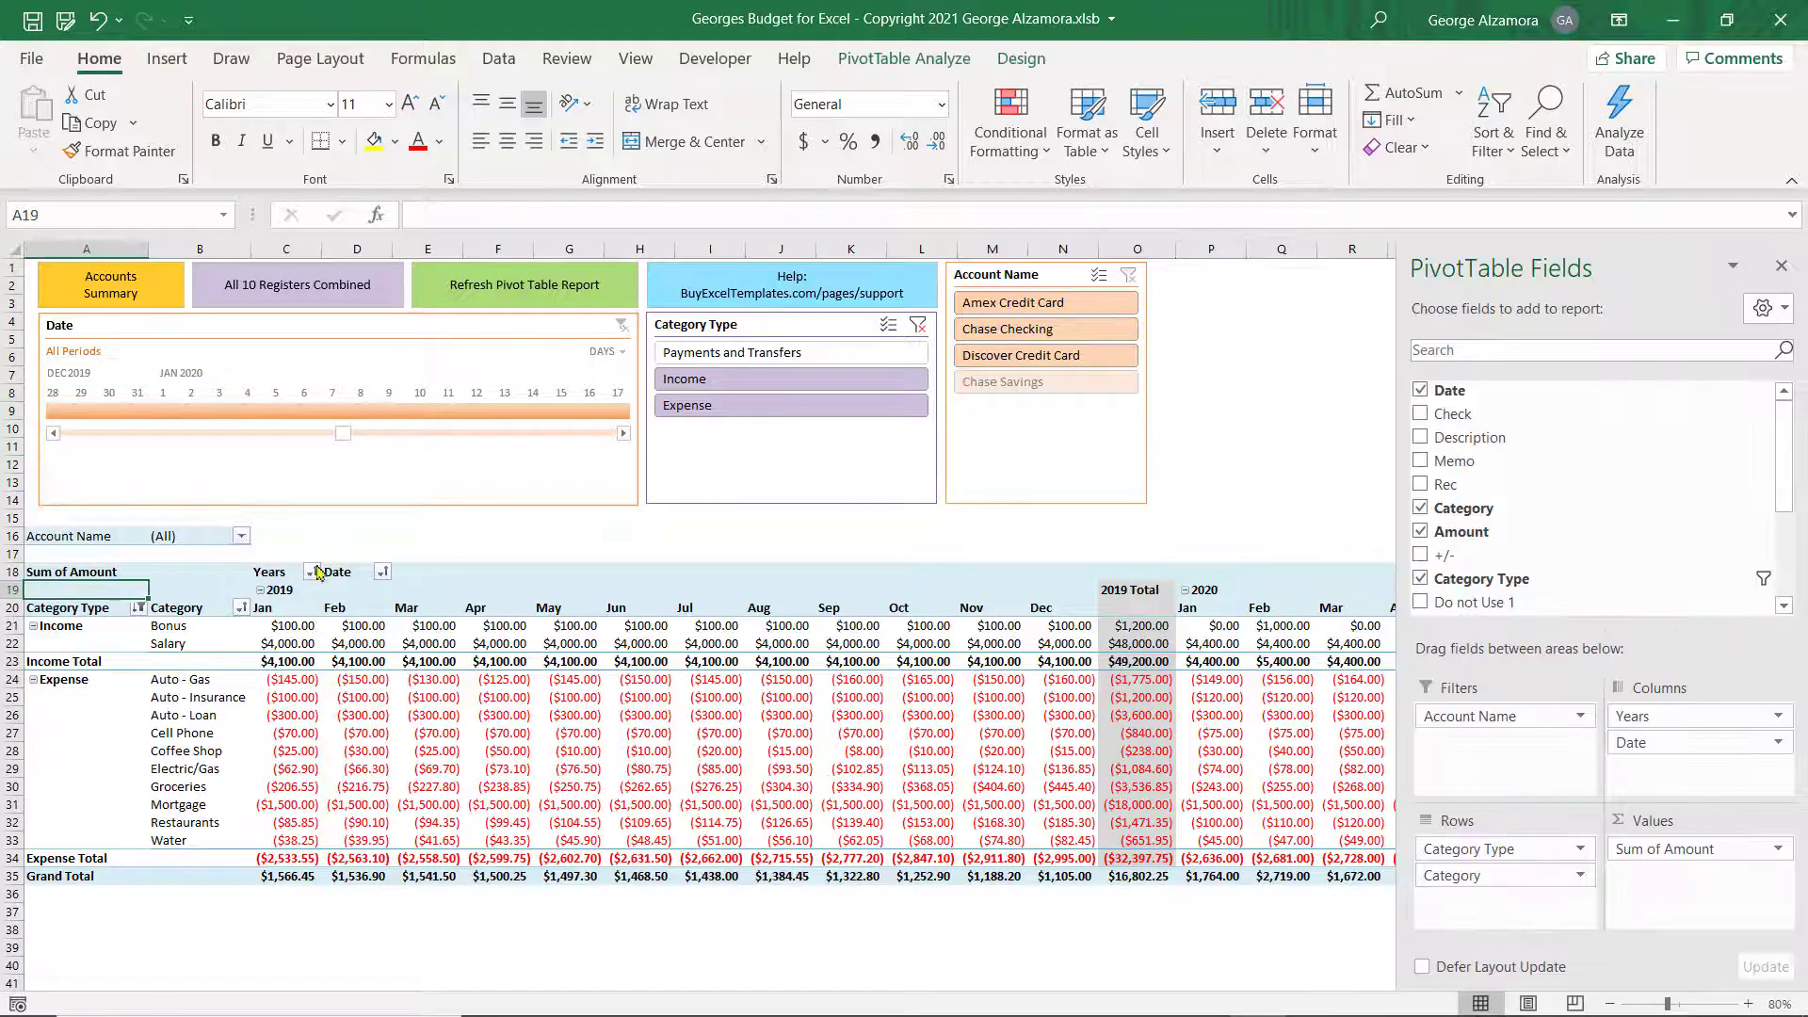
left_click(58, 569)
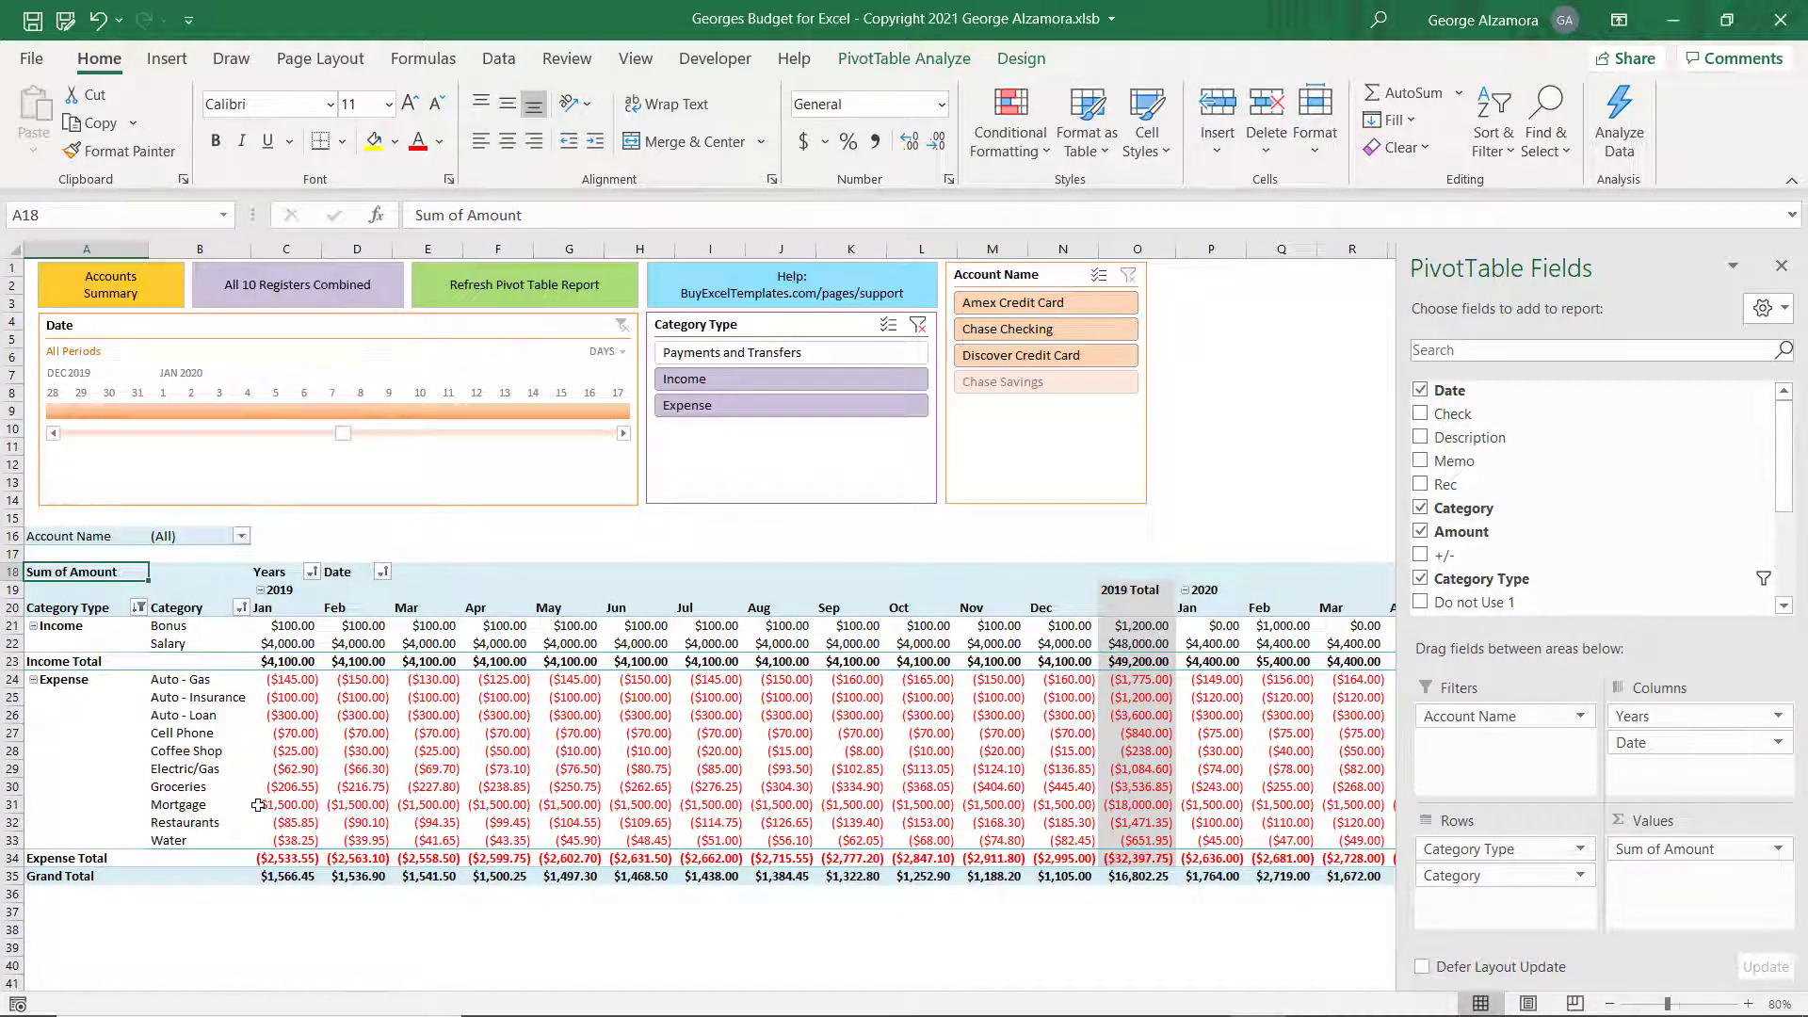
mouse_move(258, 805)
left_click_drag(188, 672, 188, 714)
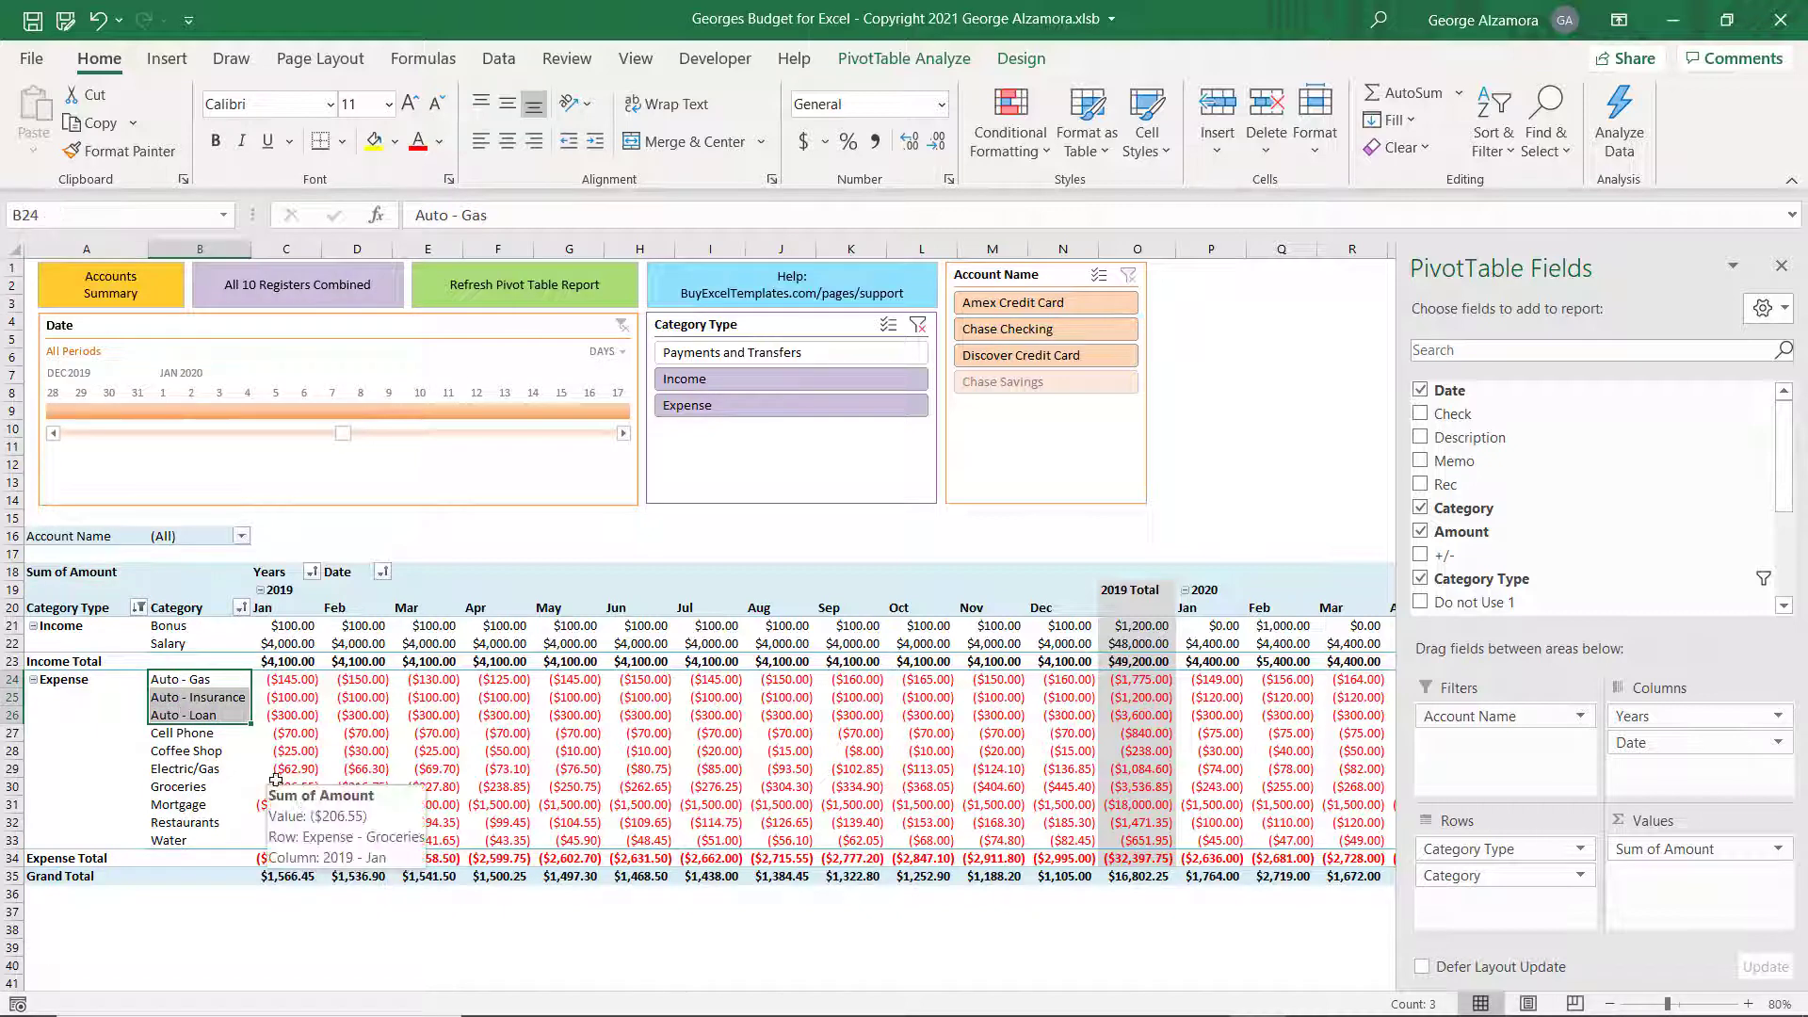
right_click(230, 695)
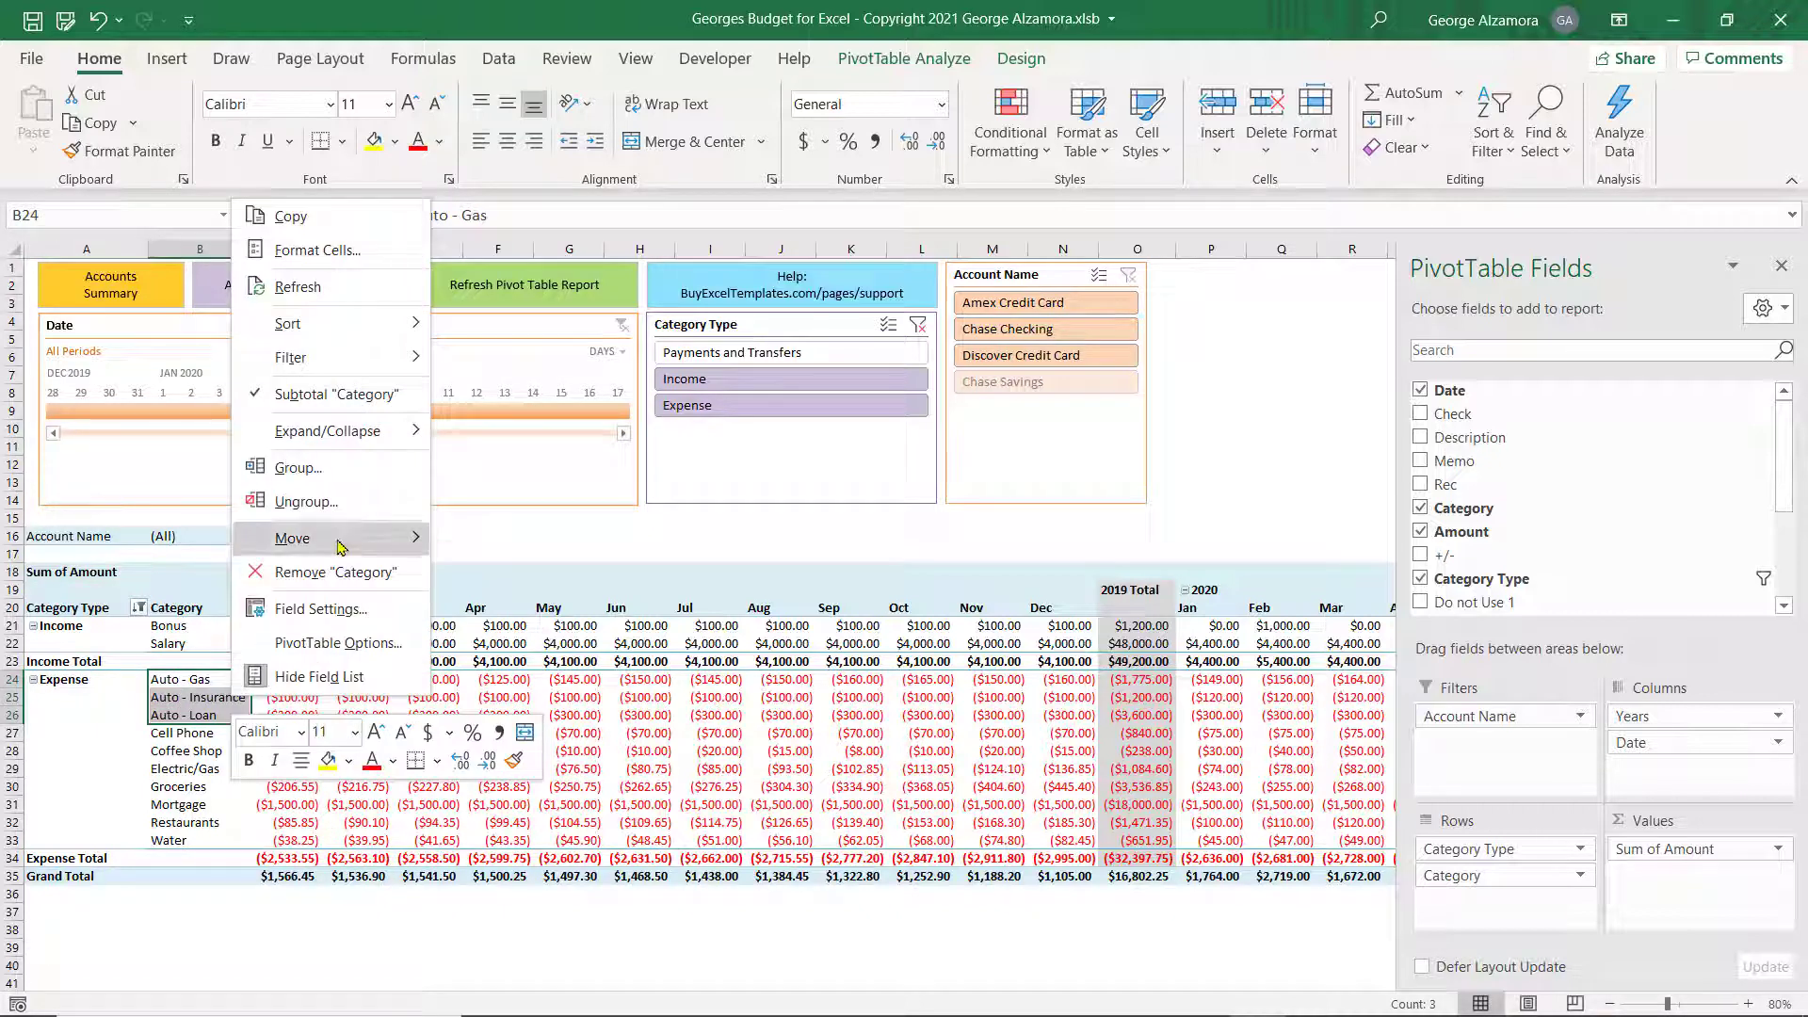
left_click(352, 481)
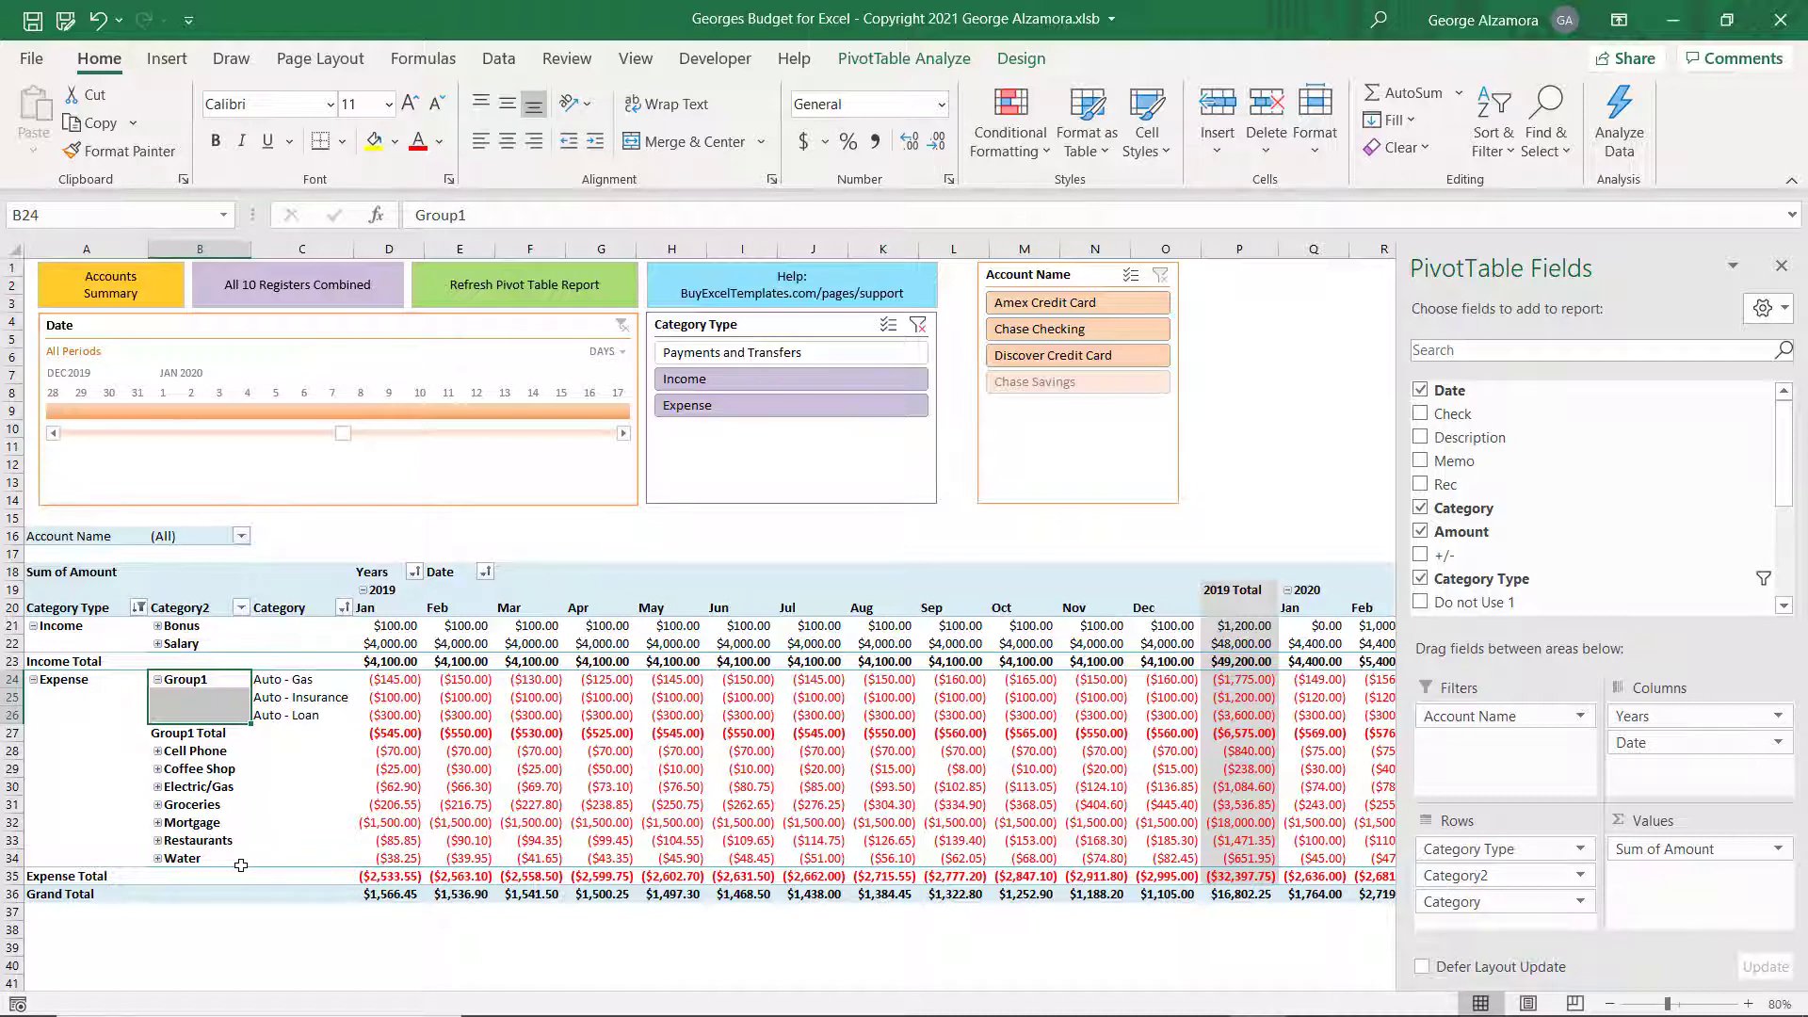
Group the Coffee Shop, Groceries and Restaurants categories under Expense in the pivot table.
key("Down")
key("Down")
key("Down")
key("Down")
key("Down")
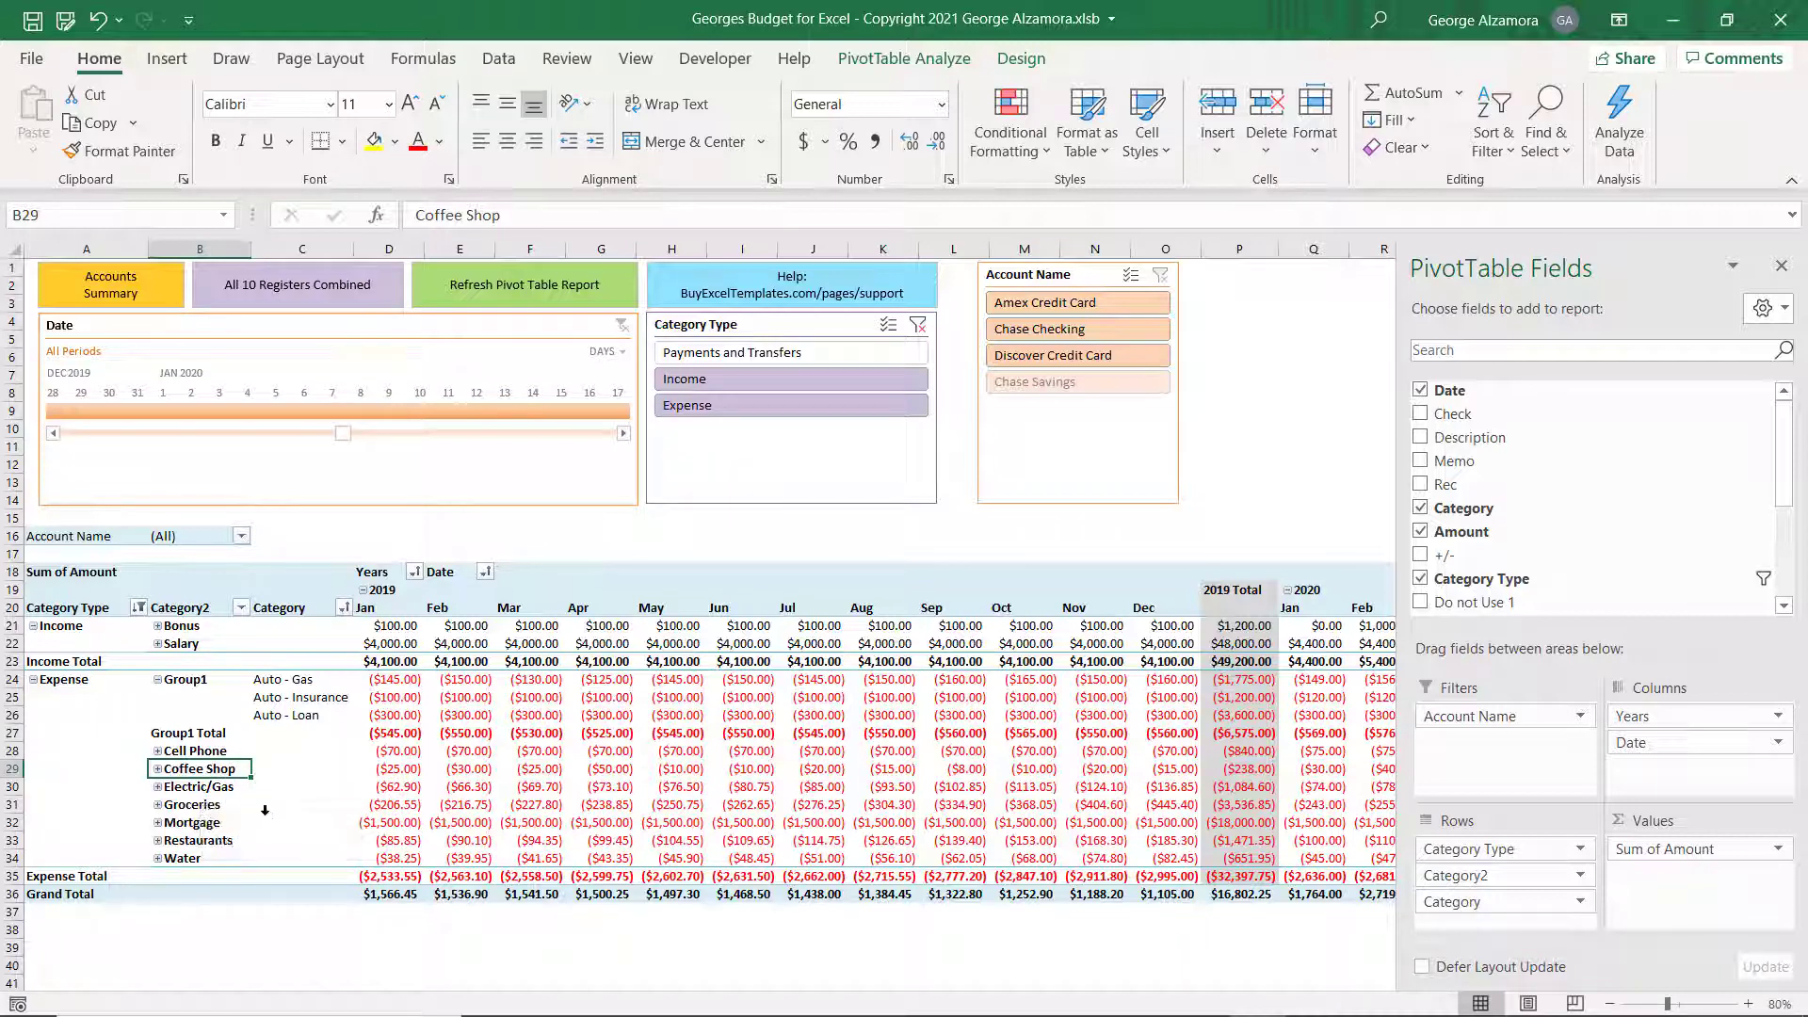
left_click(192, 807, "ctrl")
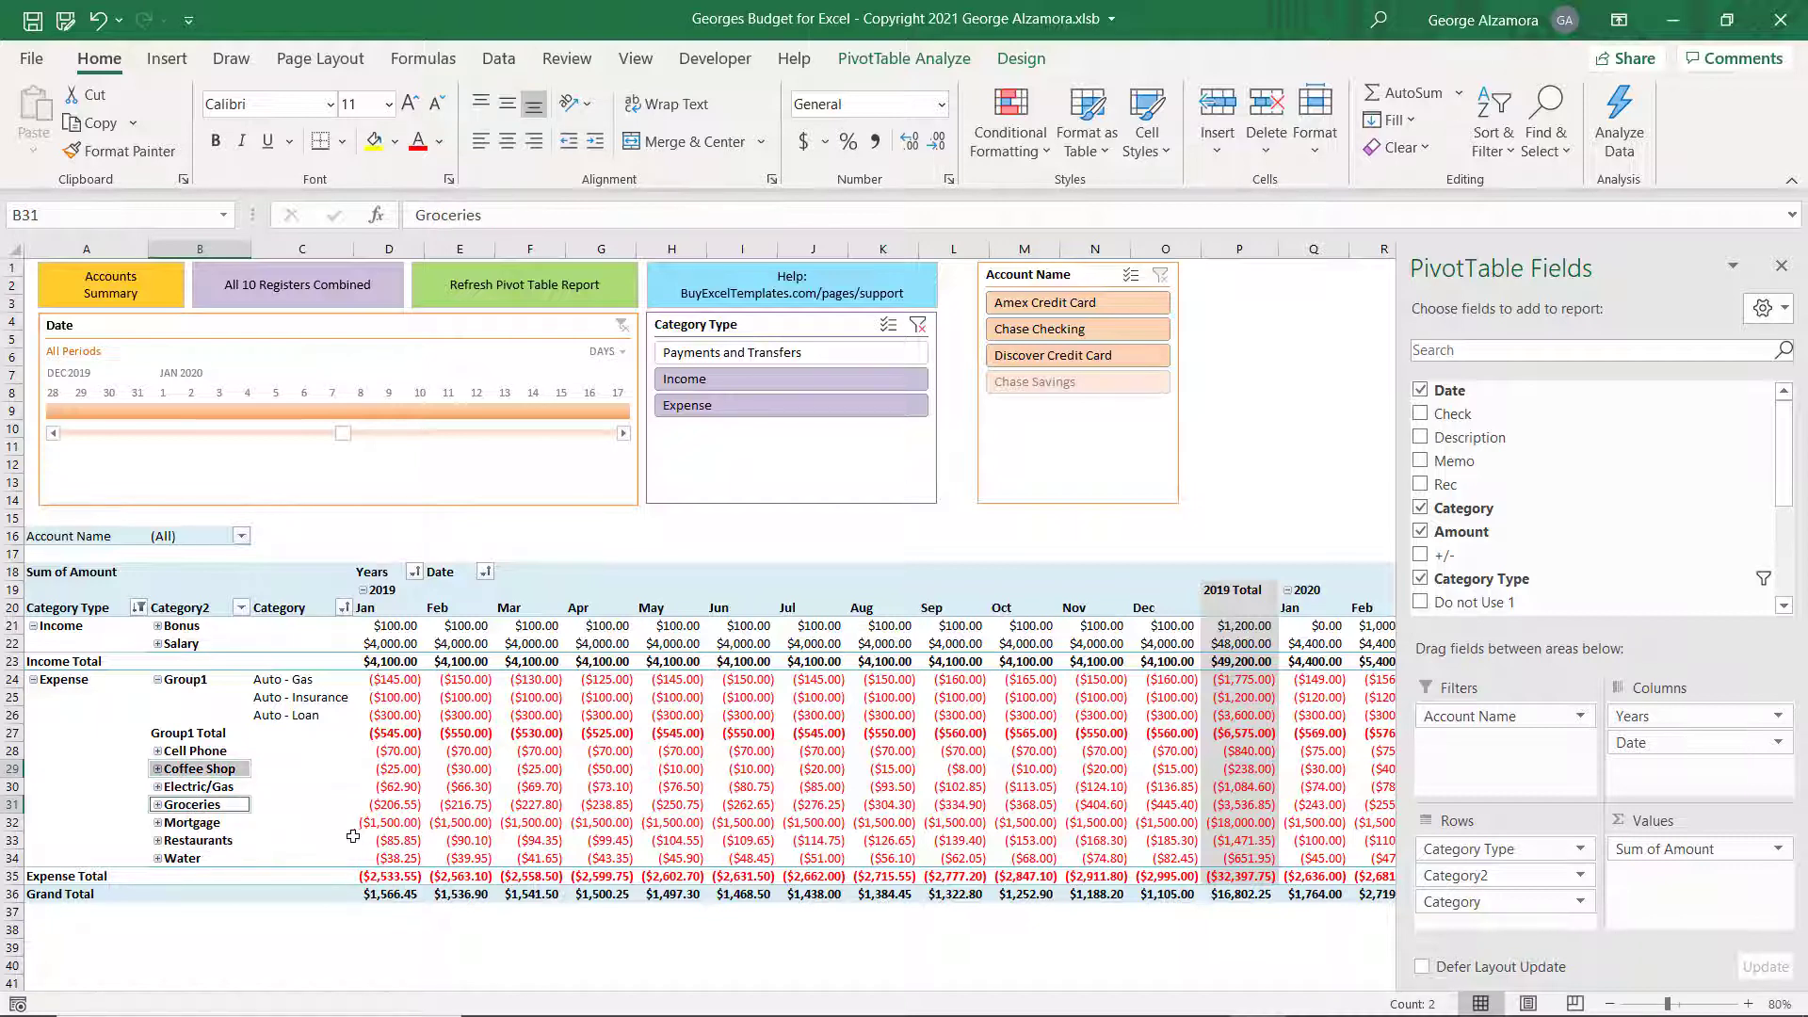
left_click(209, 840, "ctrl")
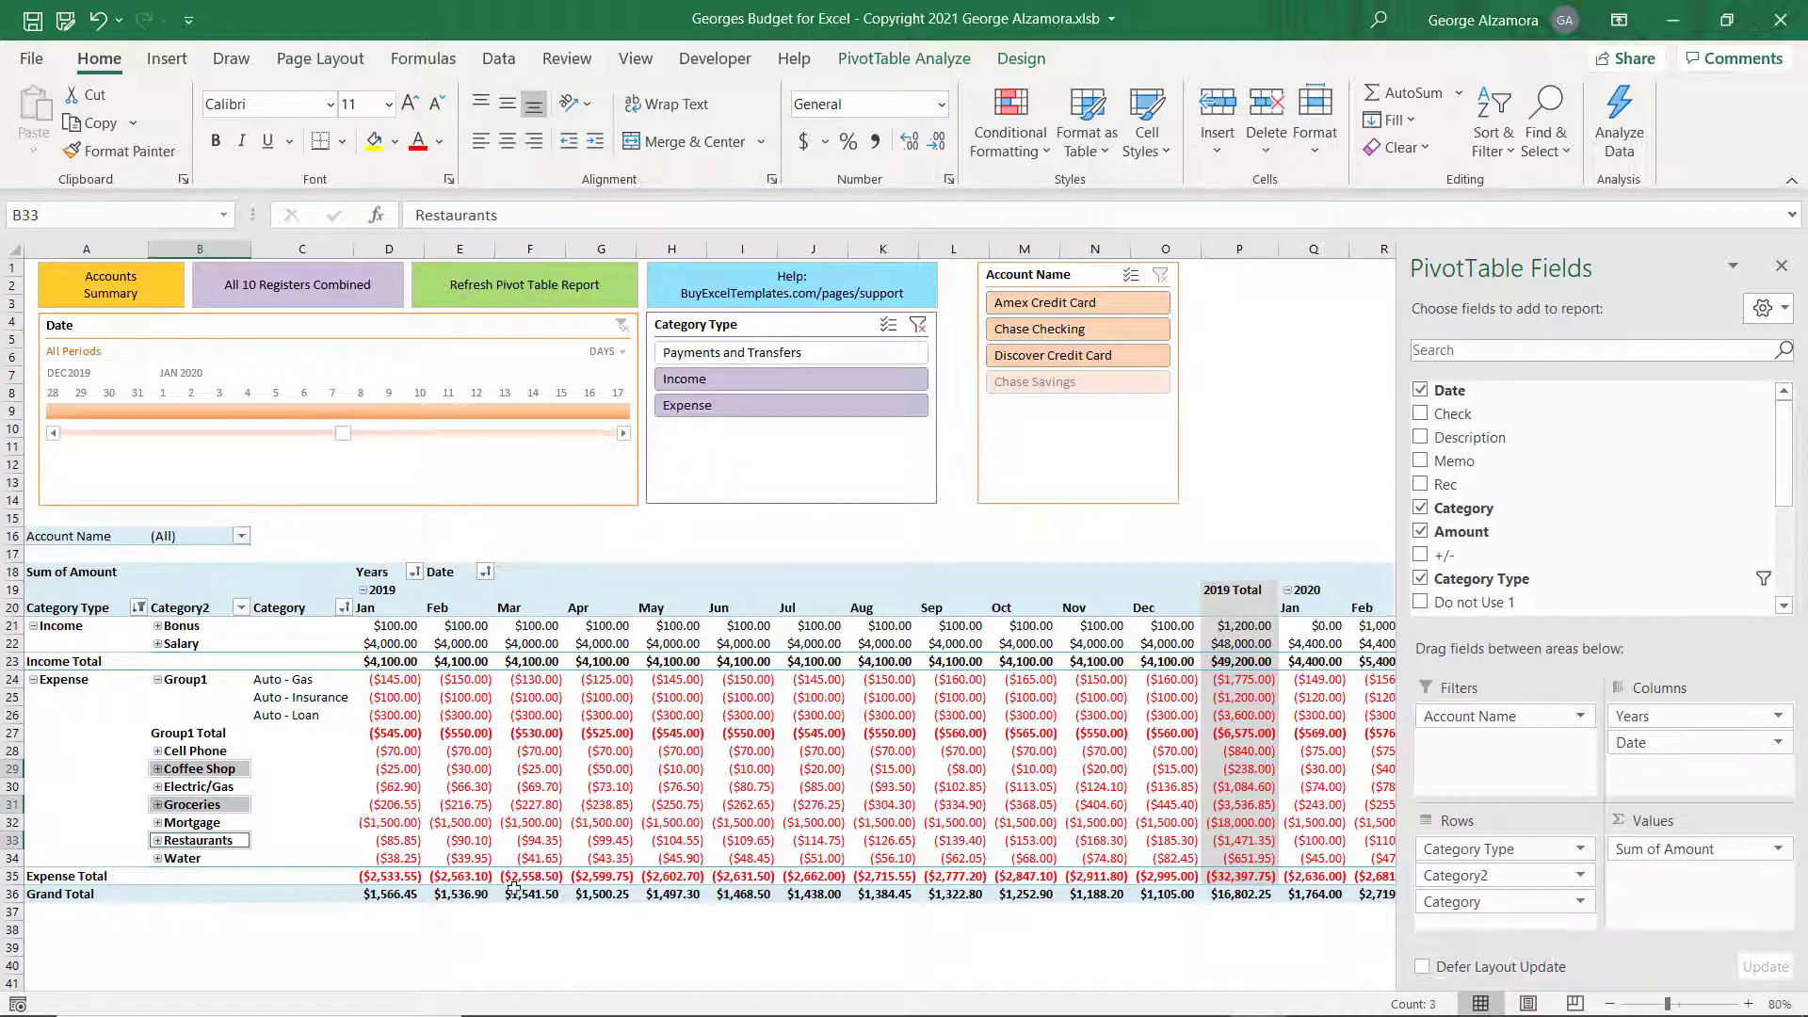
right_click(215, 768)
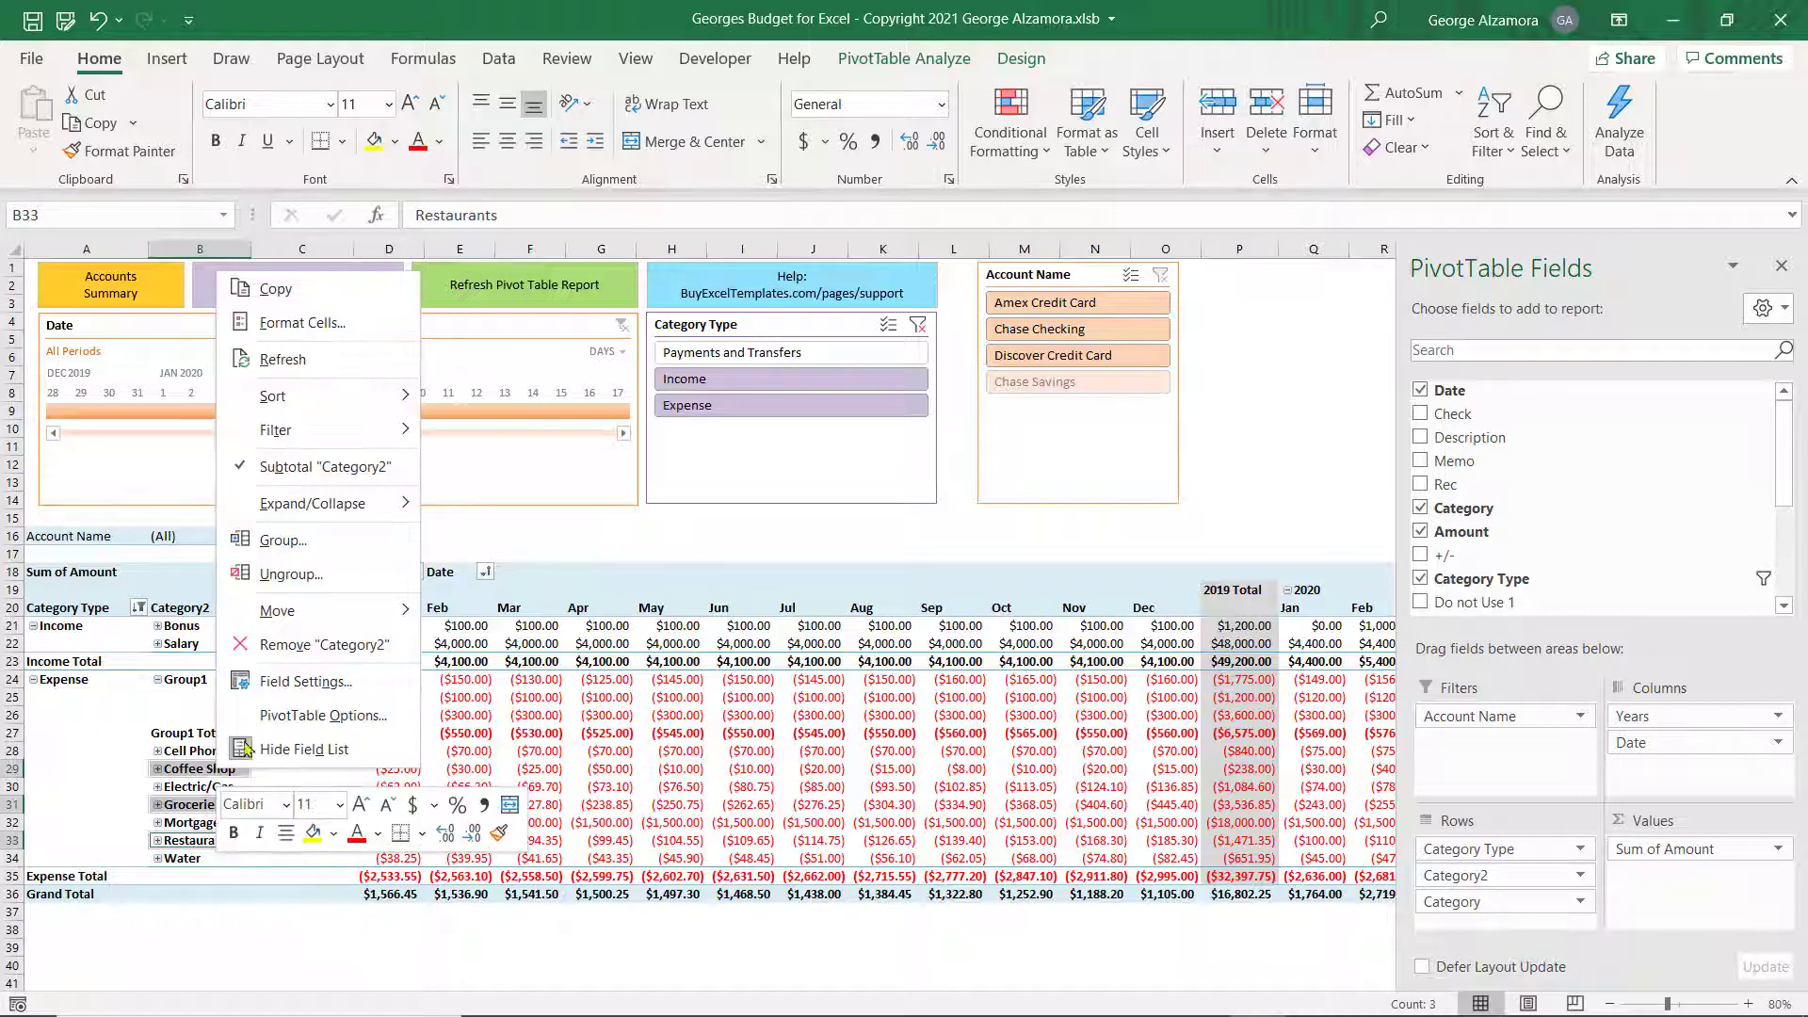
left_click(278, 541)
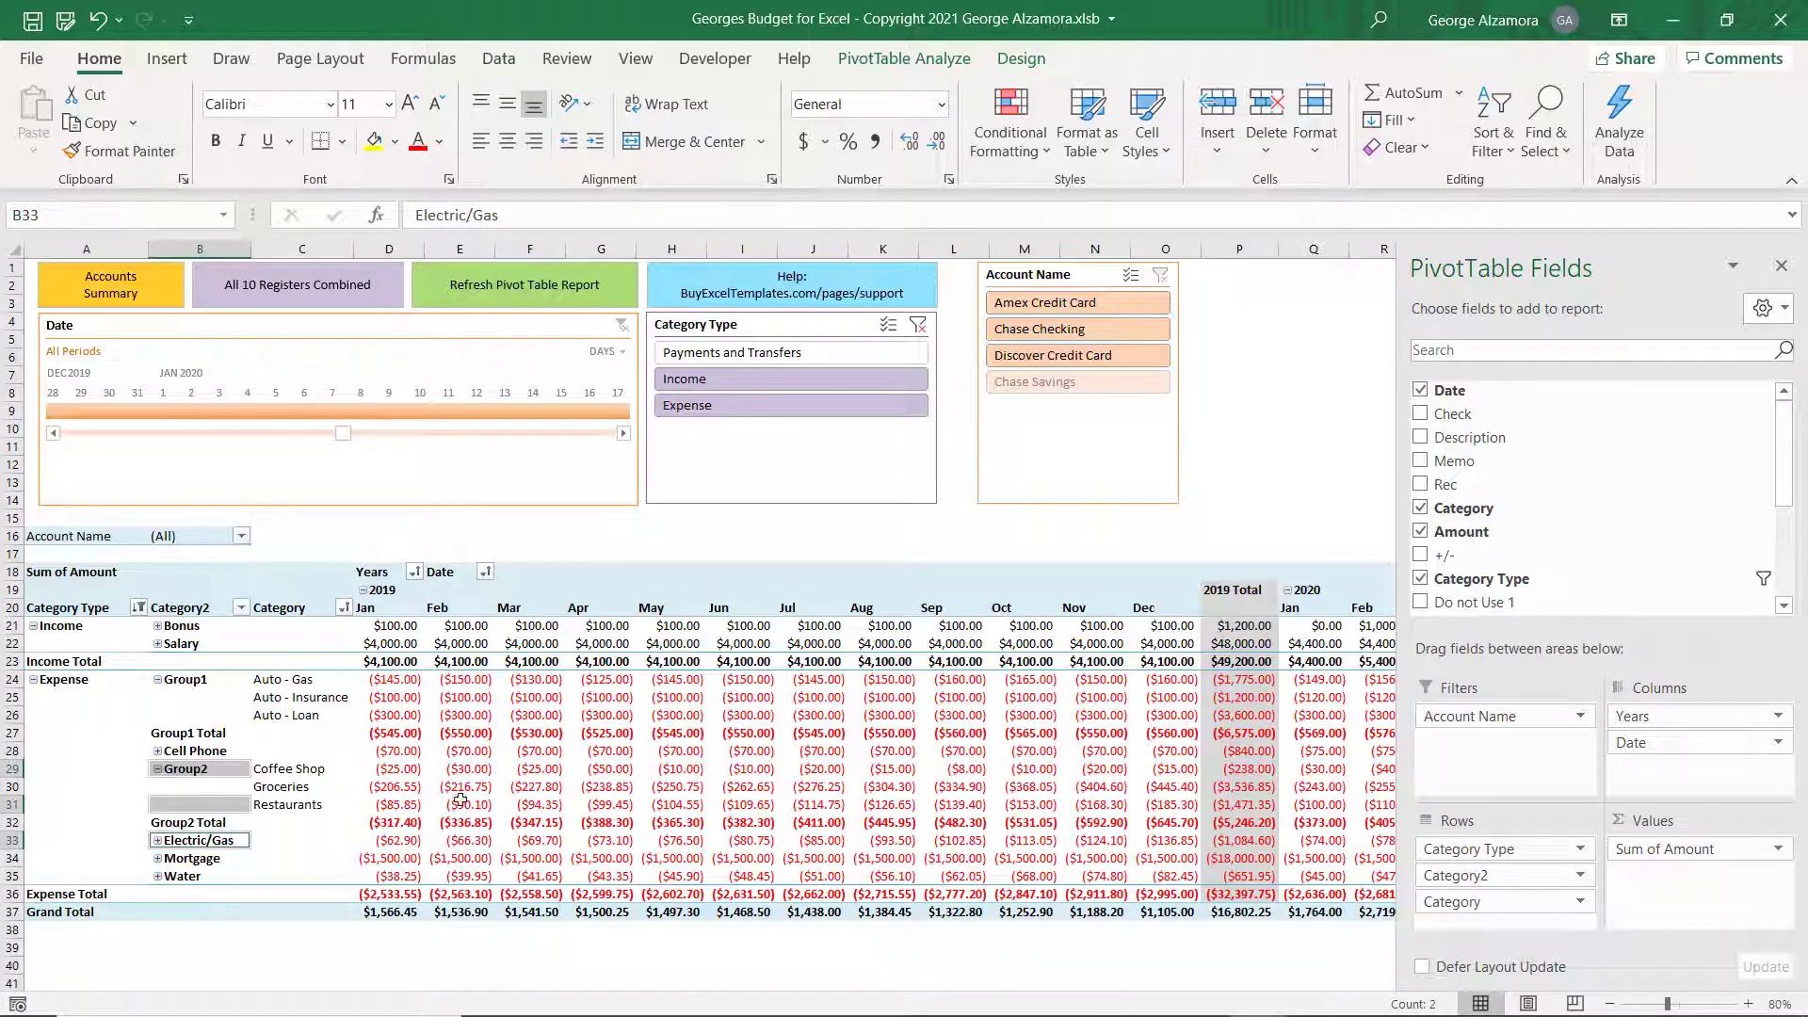
left_click(332, 841)
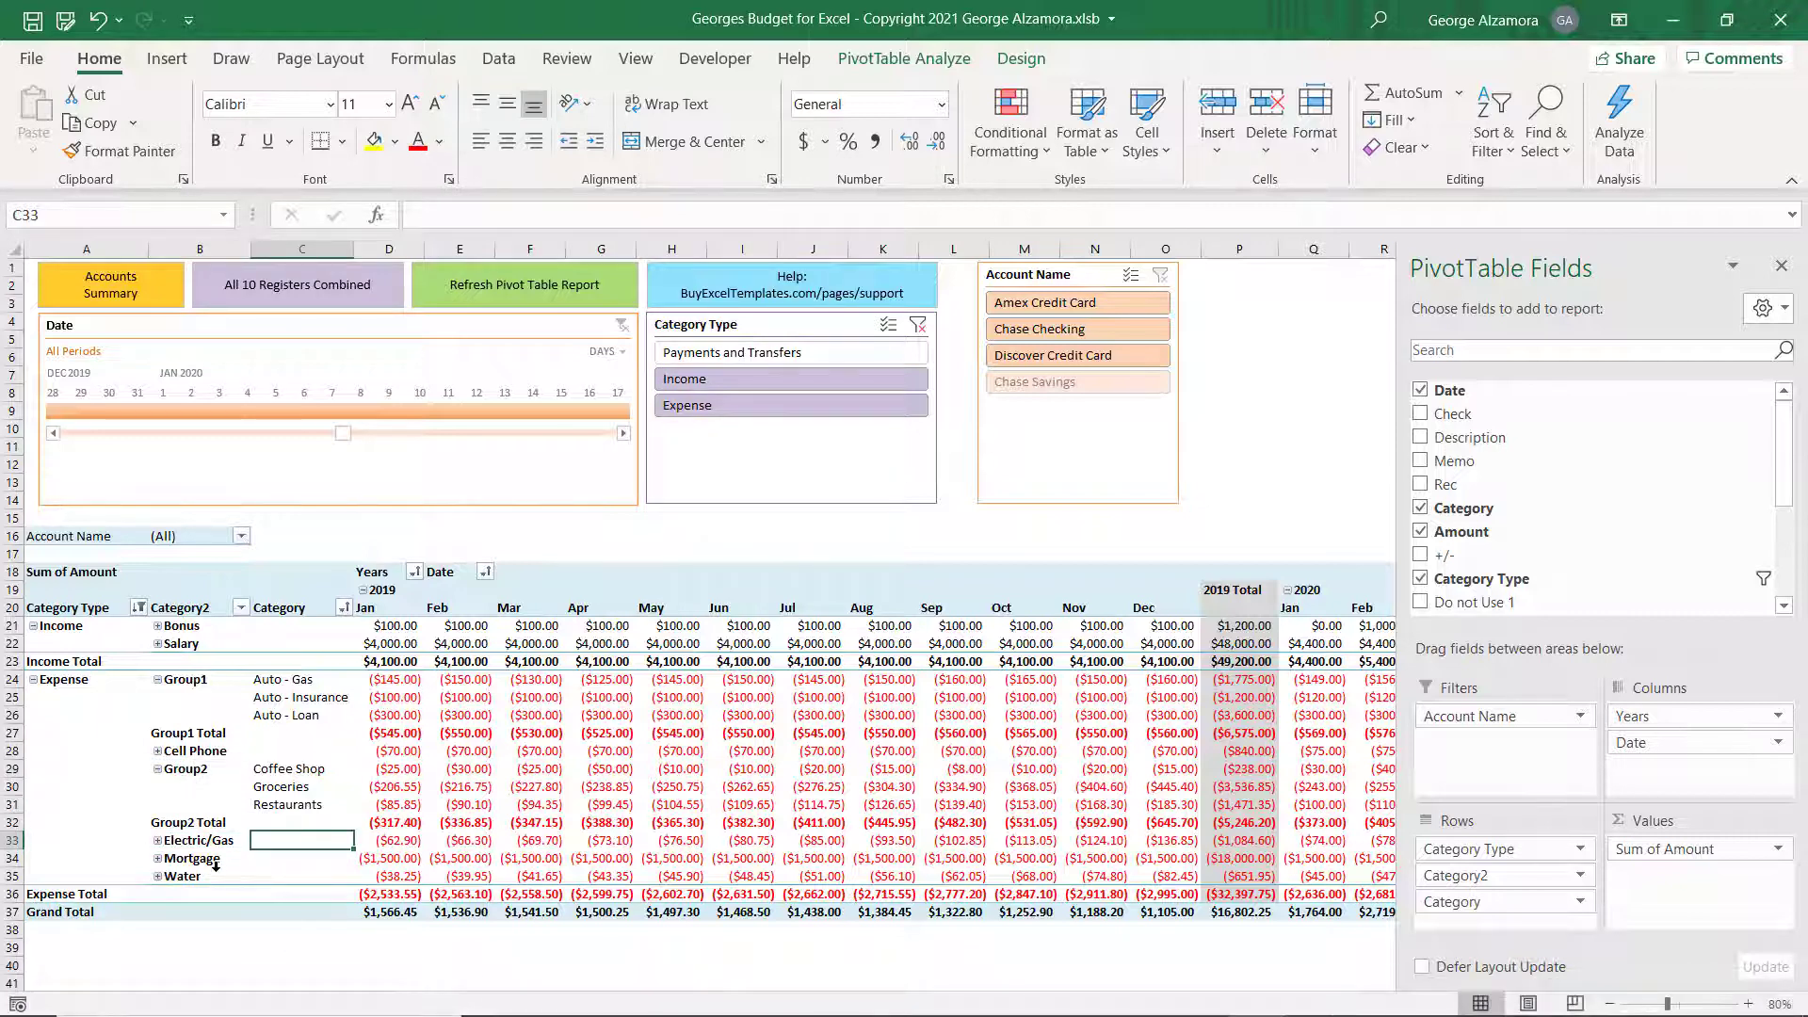
Rename the group holding the three auto categories as Car Expenses.
left_click(186, 679)
left_click(223, 674)
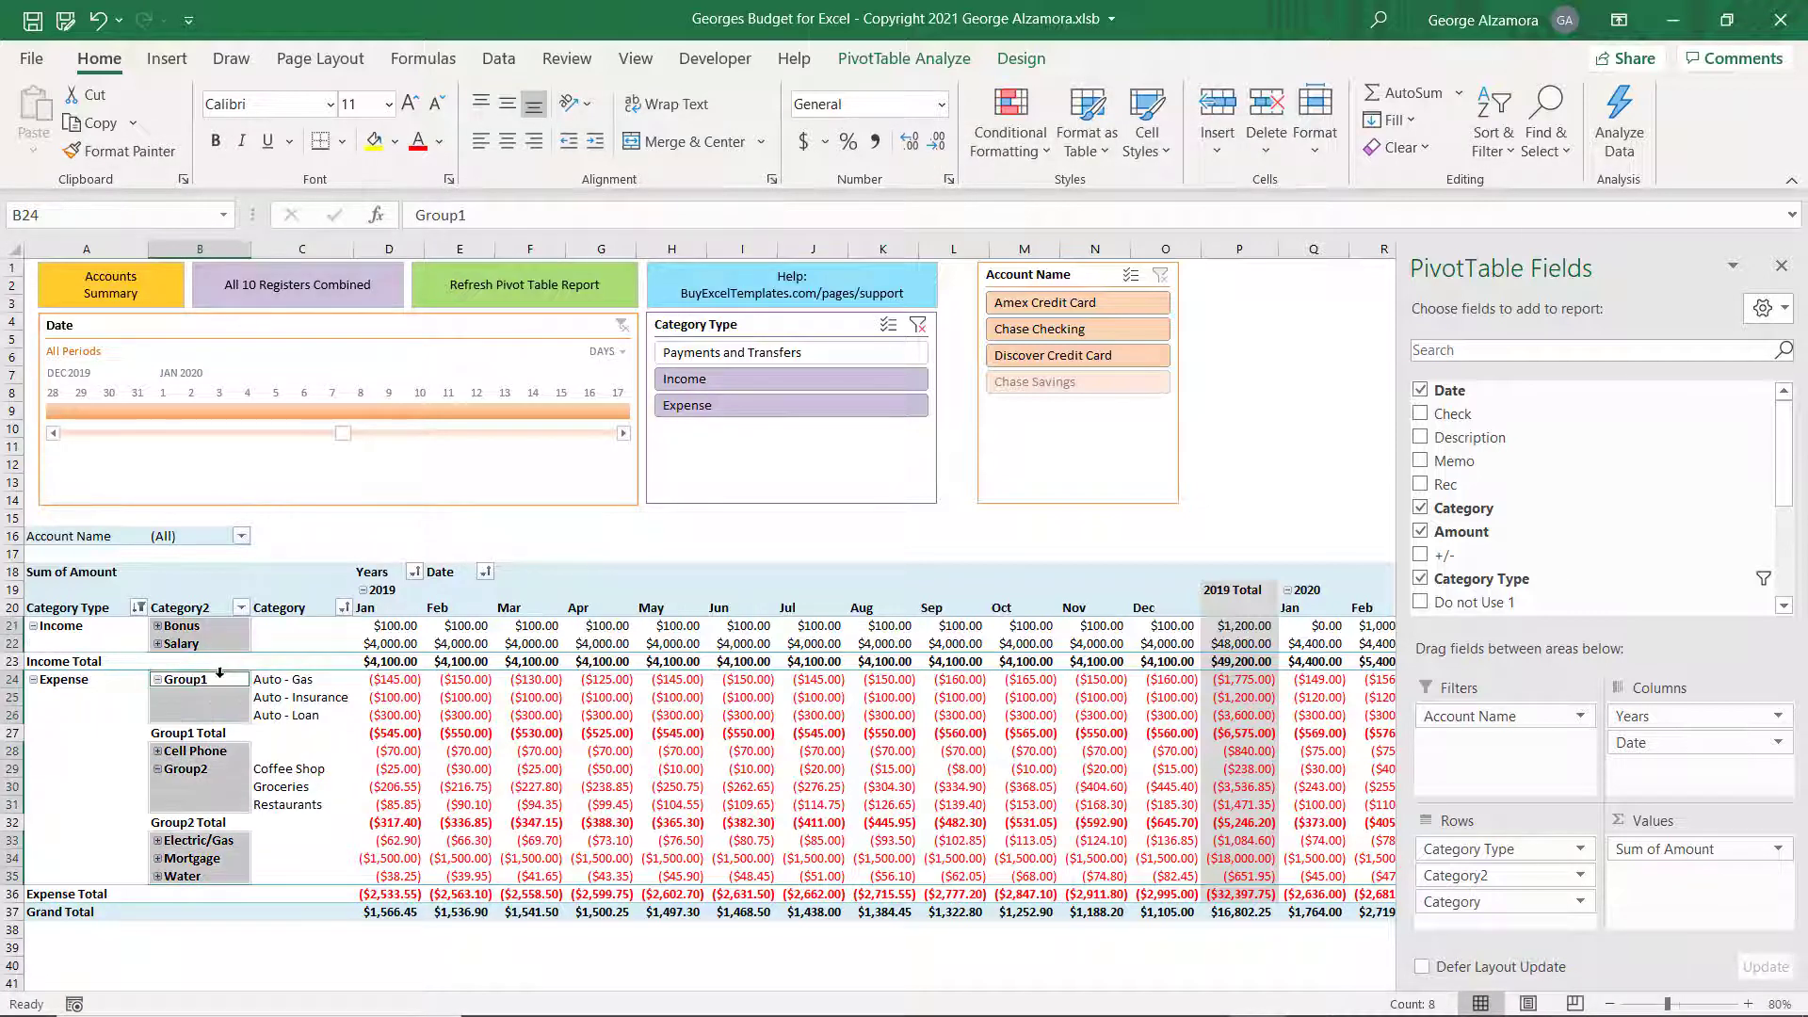
left_click(223, 680)
key("F2")
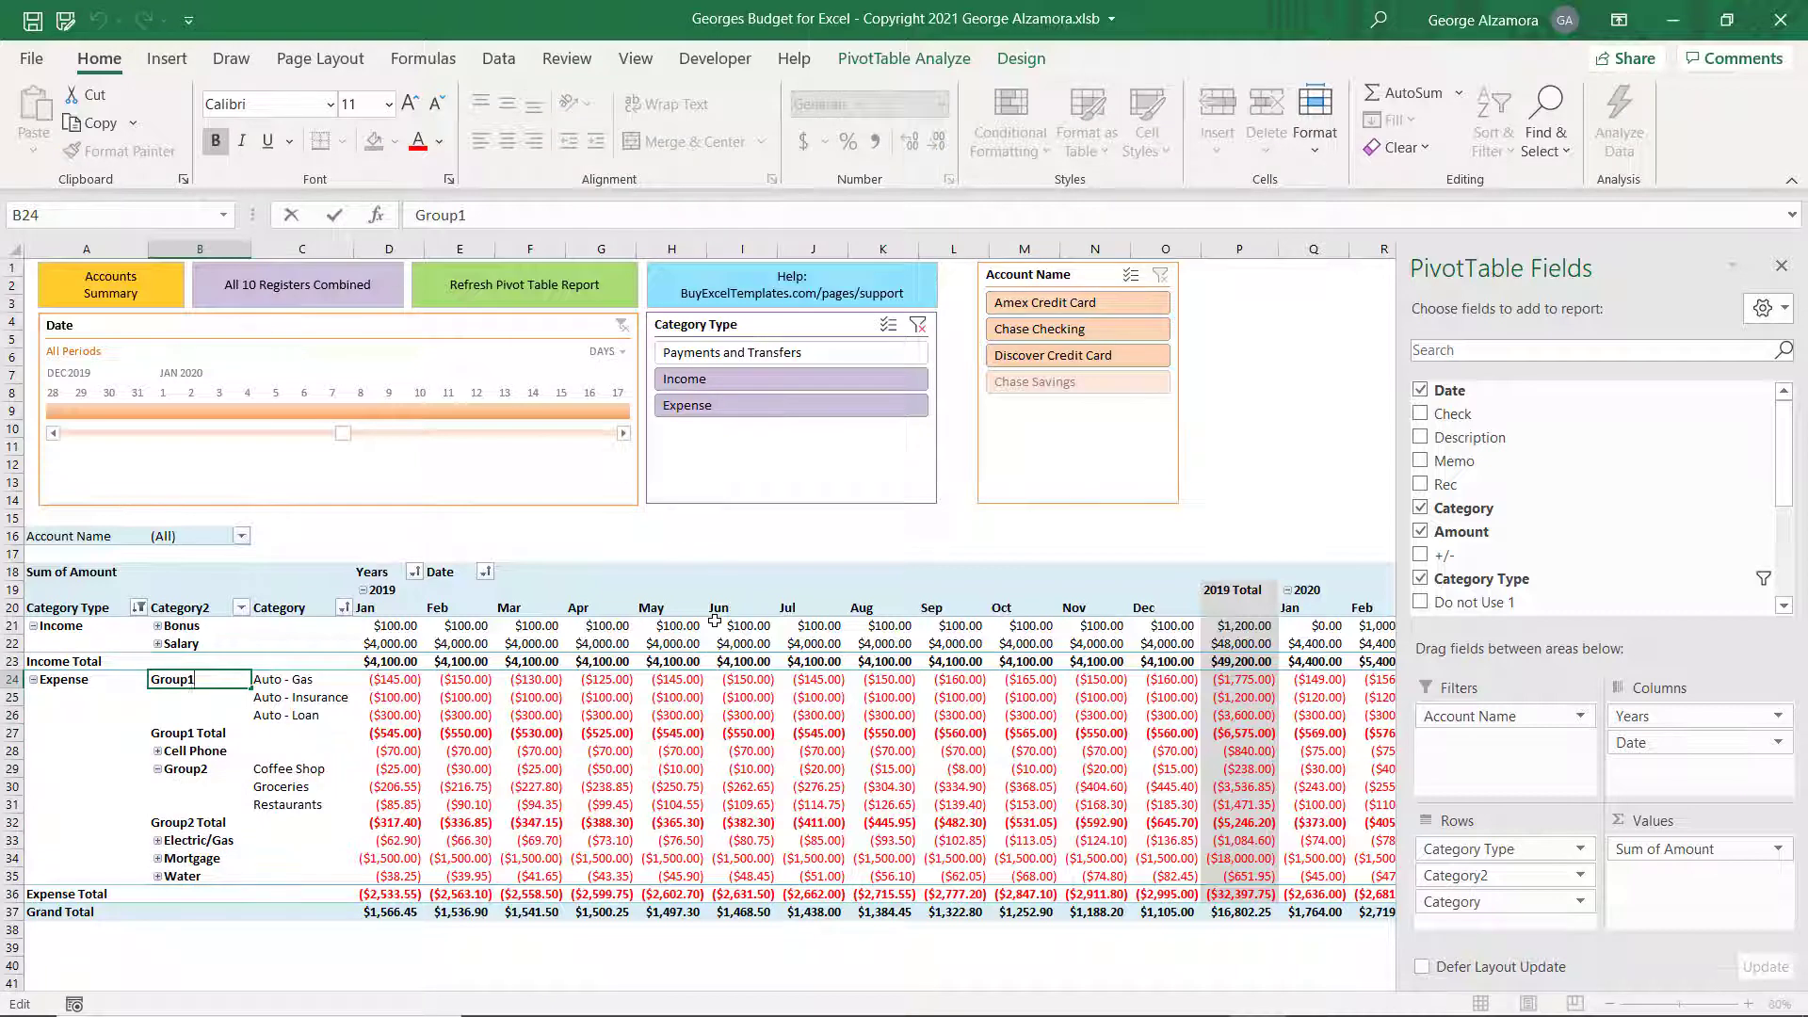
key("BackSpace")
key("BackSpace")
key("BackSpace")
key("BackSpace")
key("BackSpace")
key("BackSpace")
type("Car Expen")
key("BackSpace")
key("BackSpace")
type("enses")
key("Return")
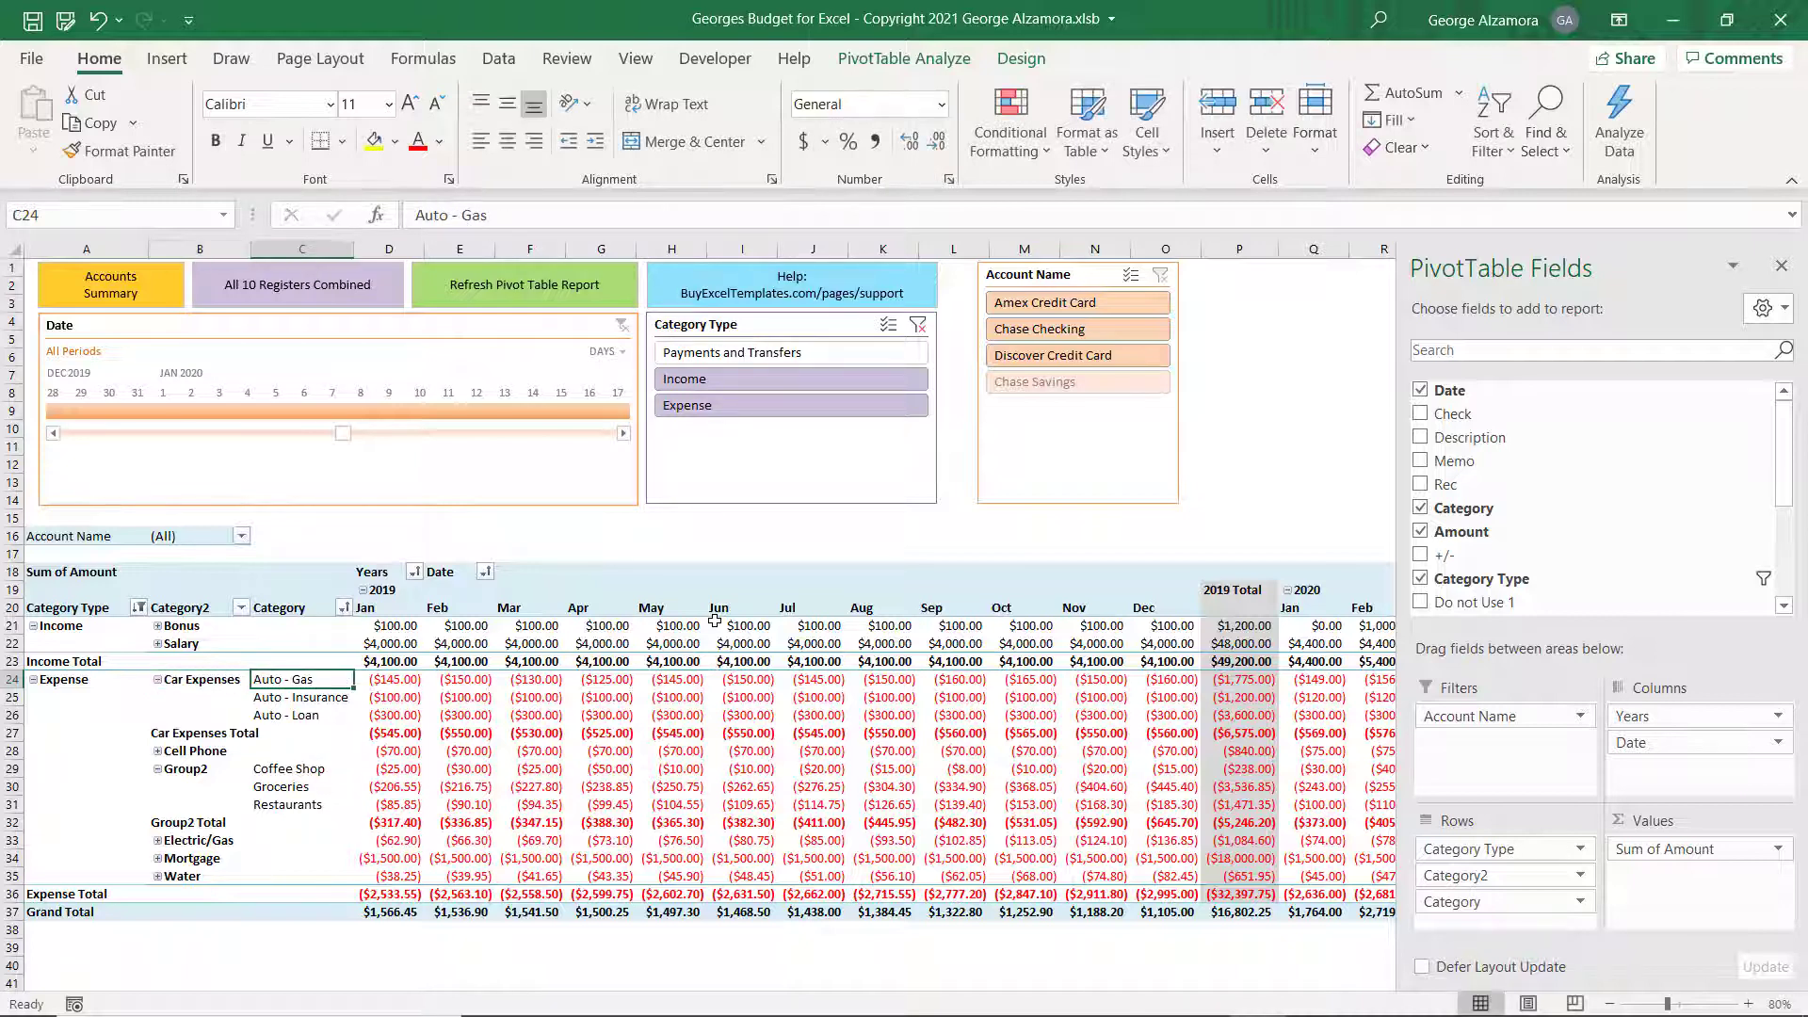
Rename the group holding Coffee Shop, Groceries and Restaurants as Food.
key("Down")
key("Down")
key("Down")
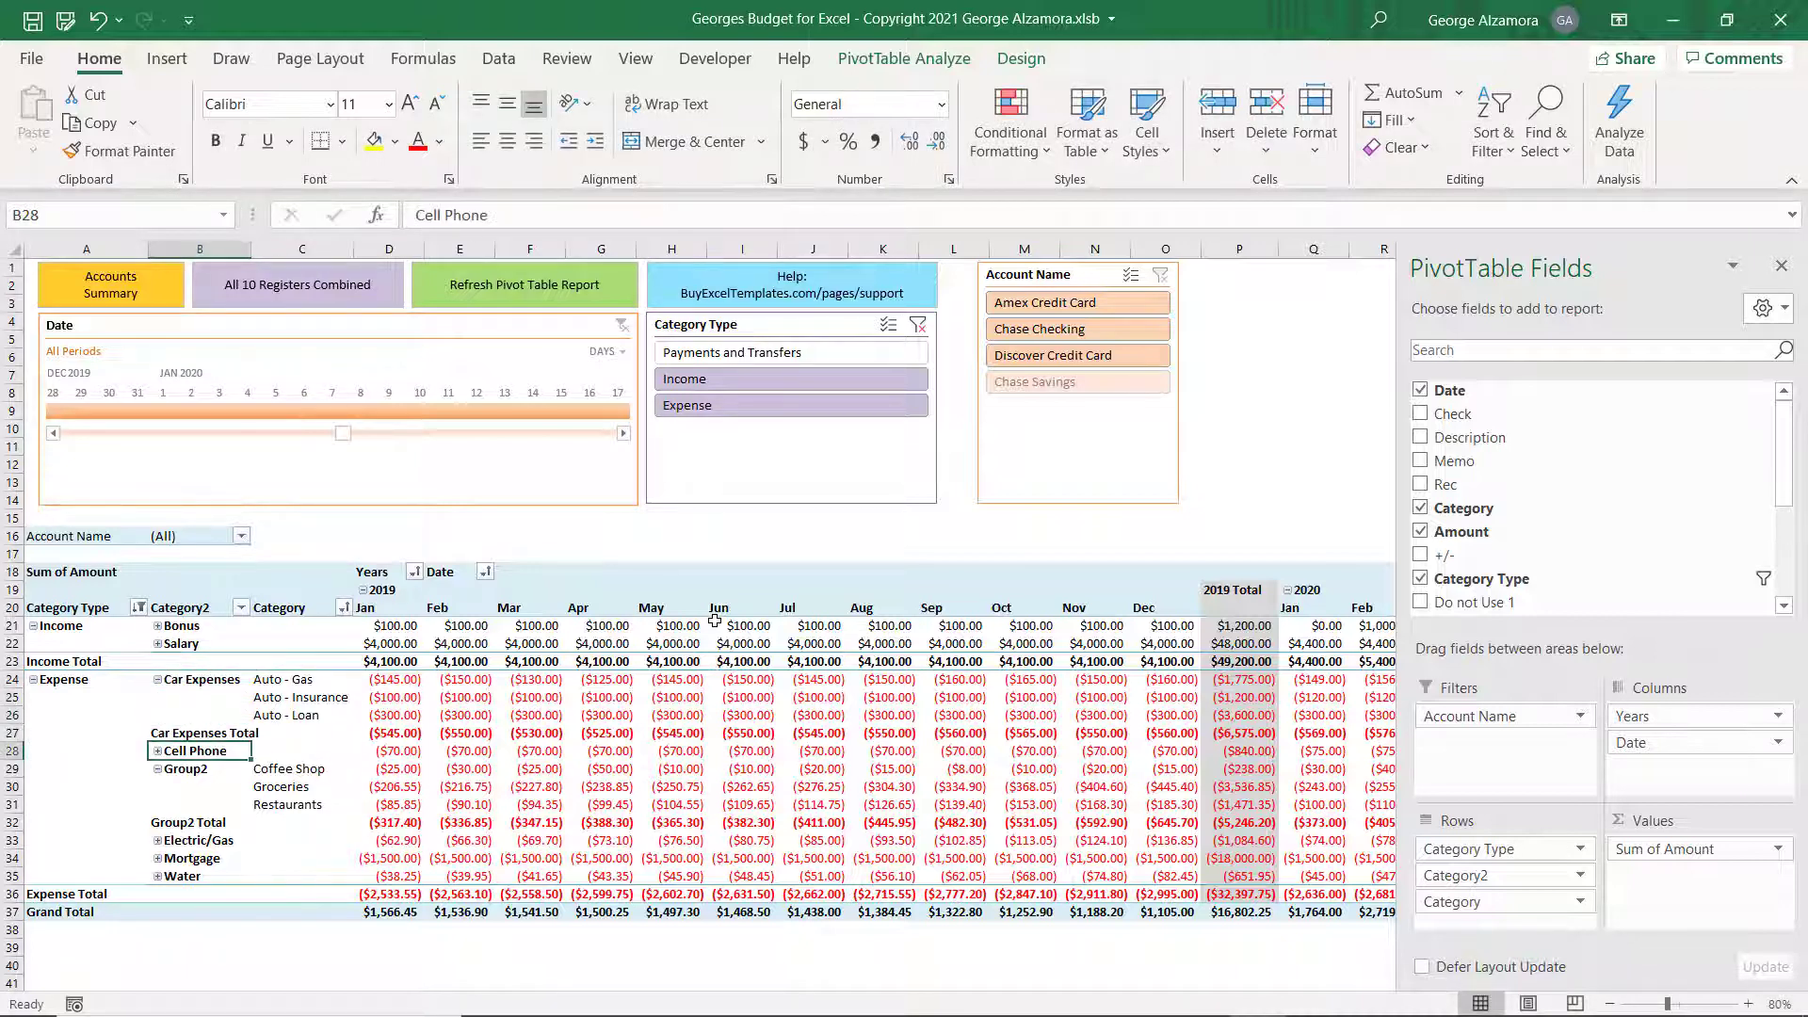
key("Down")
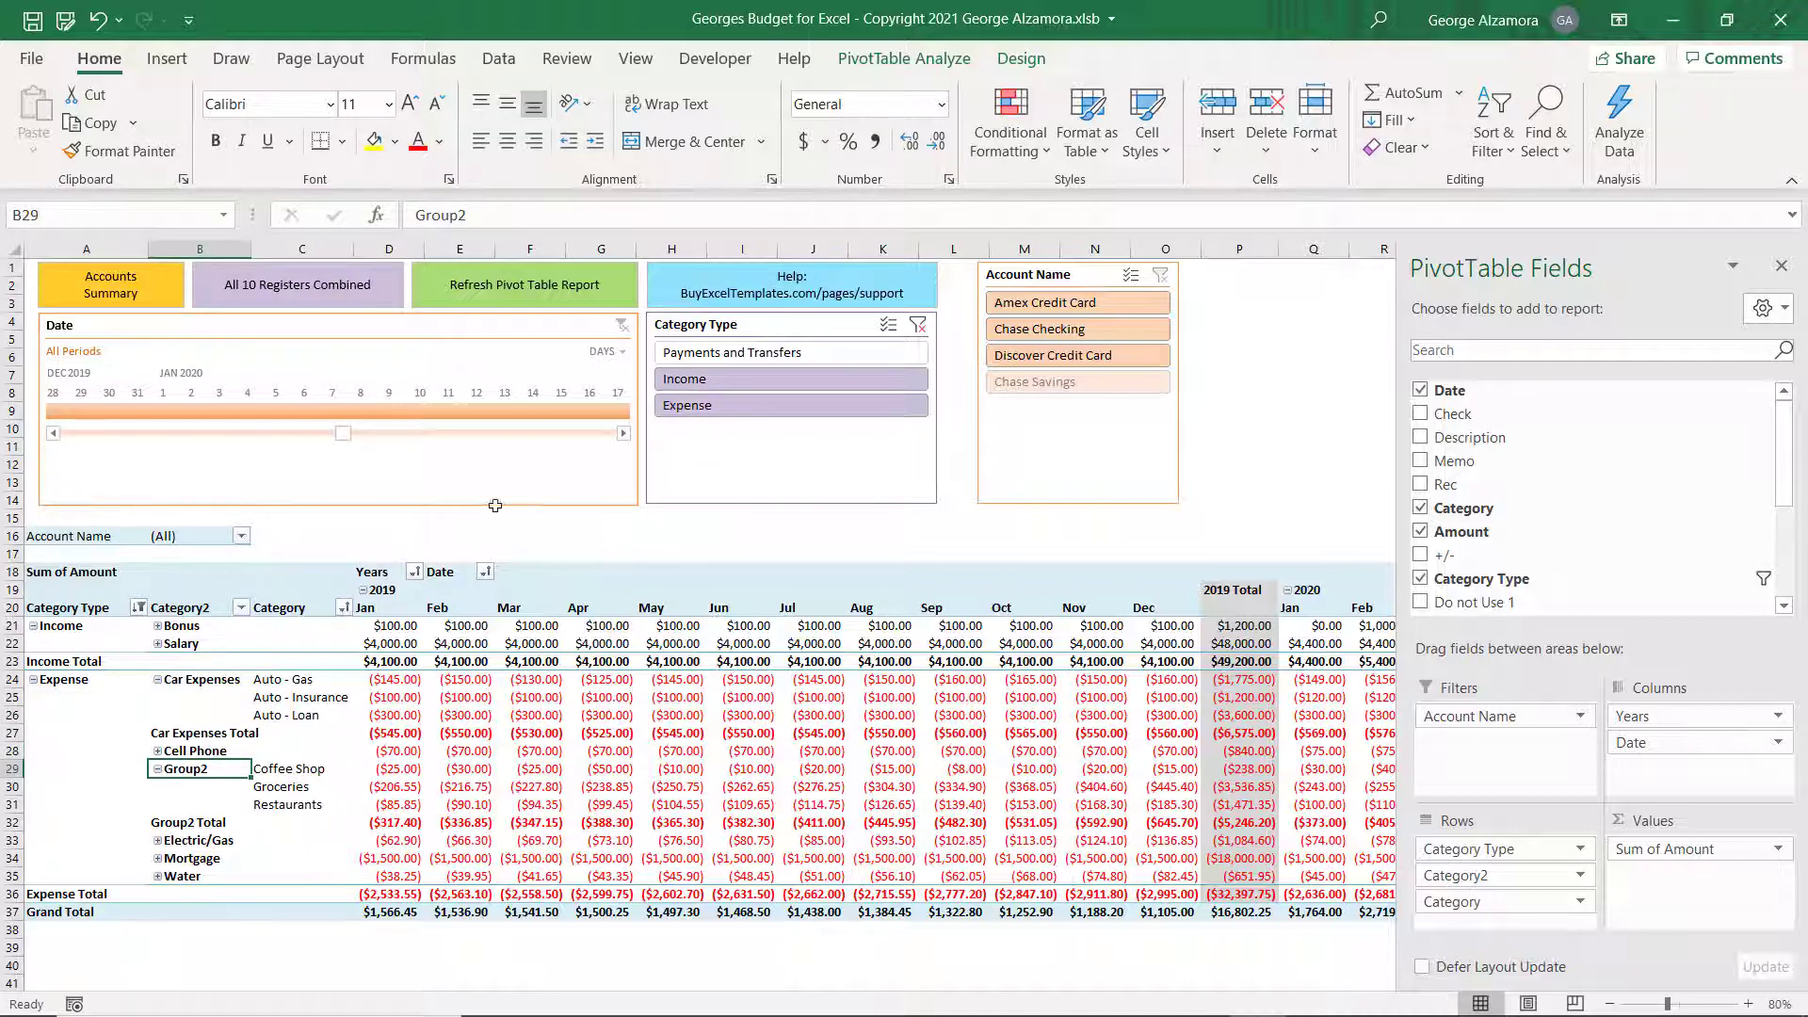
double_click(216, 769)
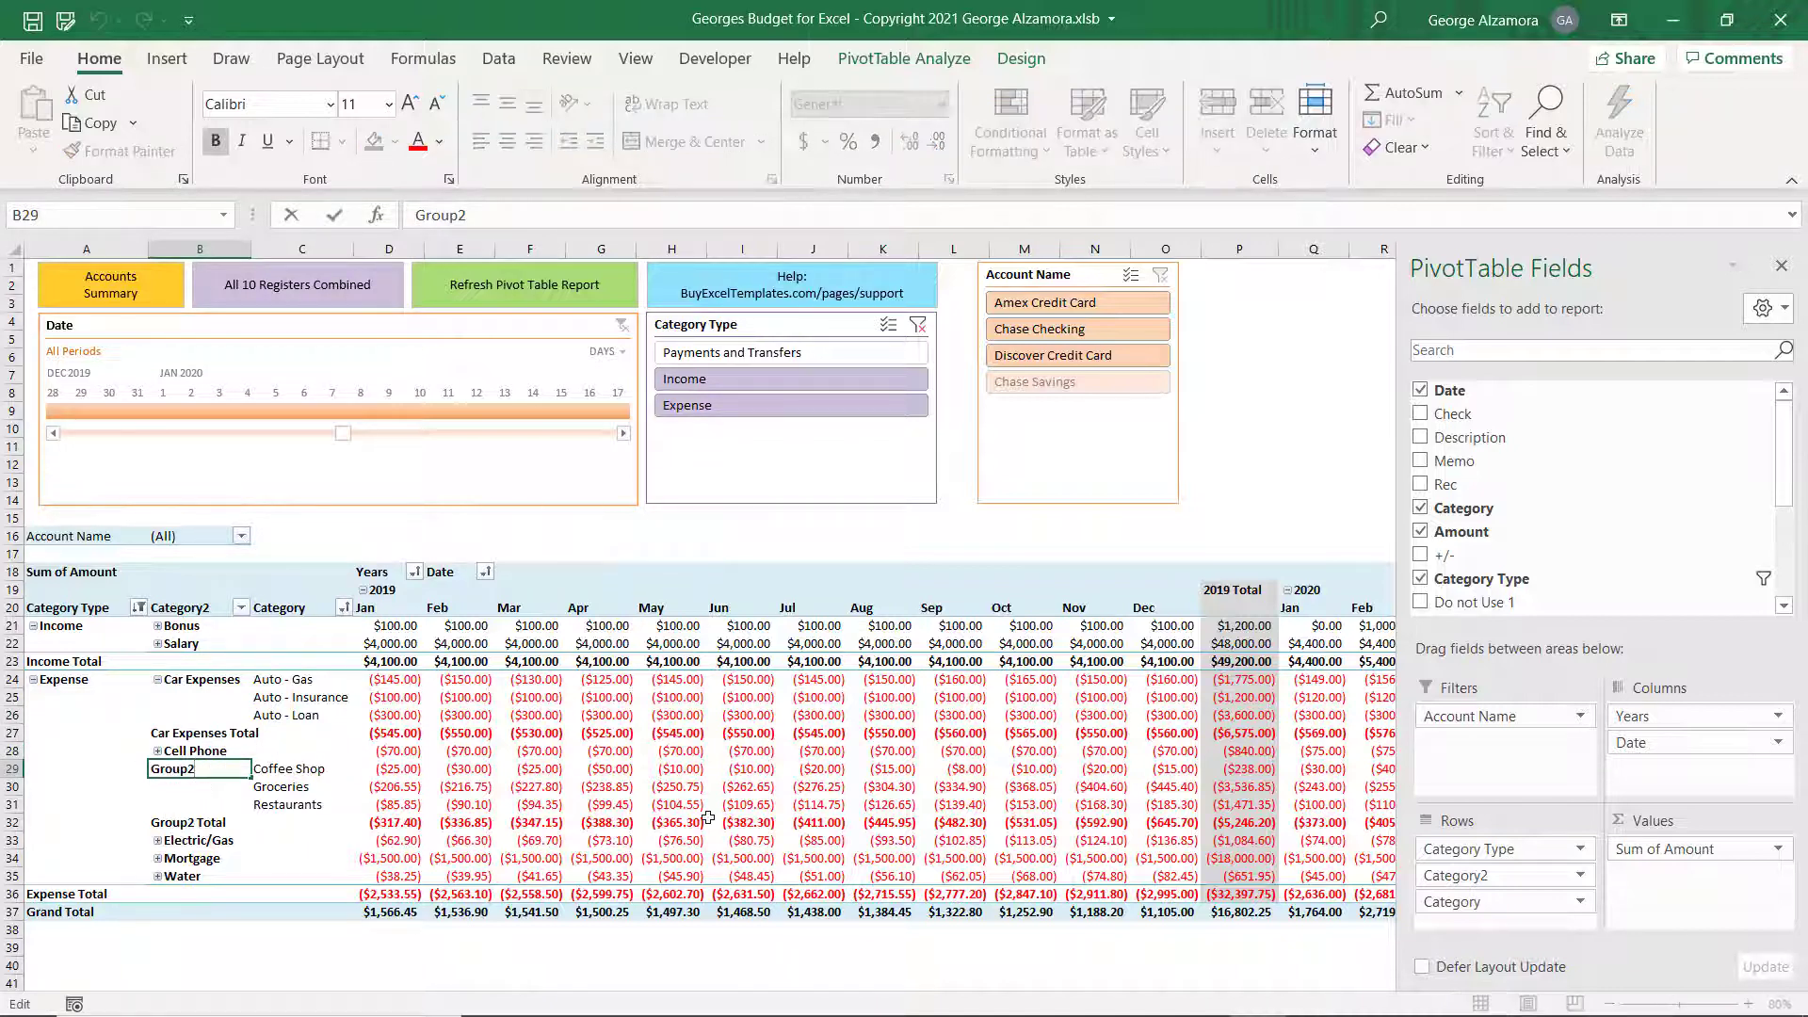
key("shift+Home")
type("Food")
key("Tab")
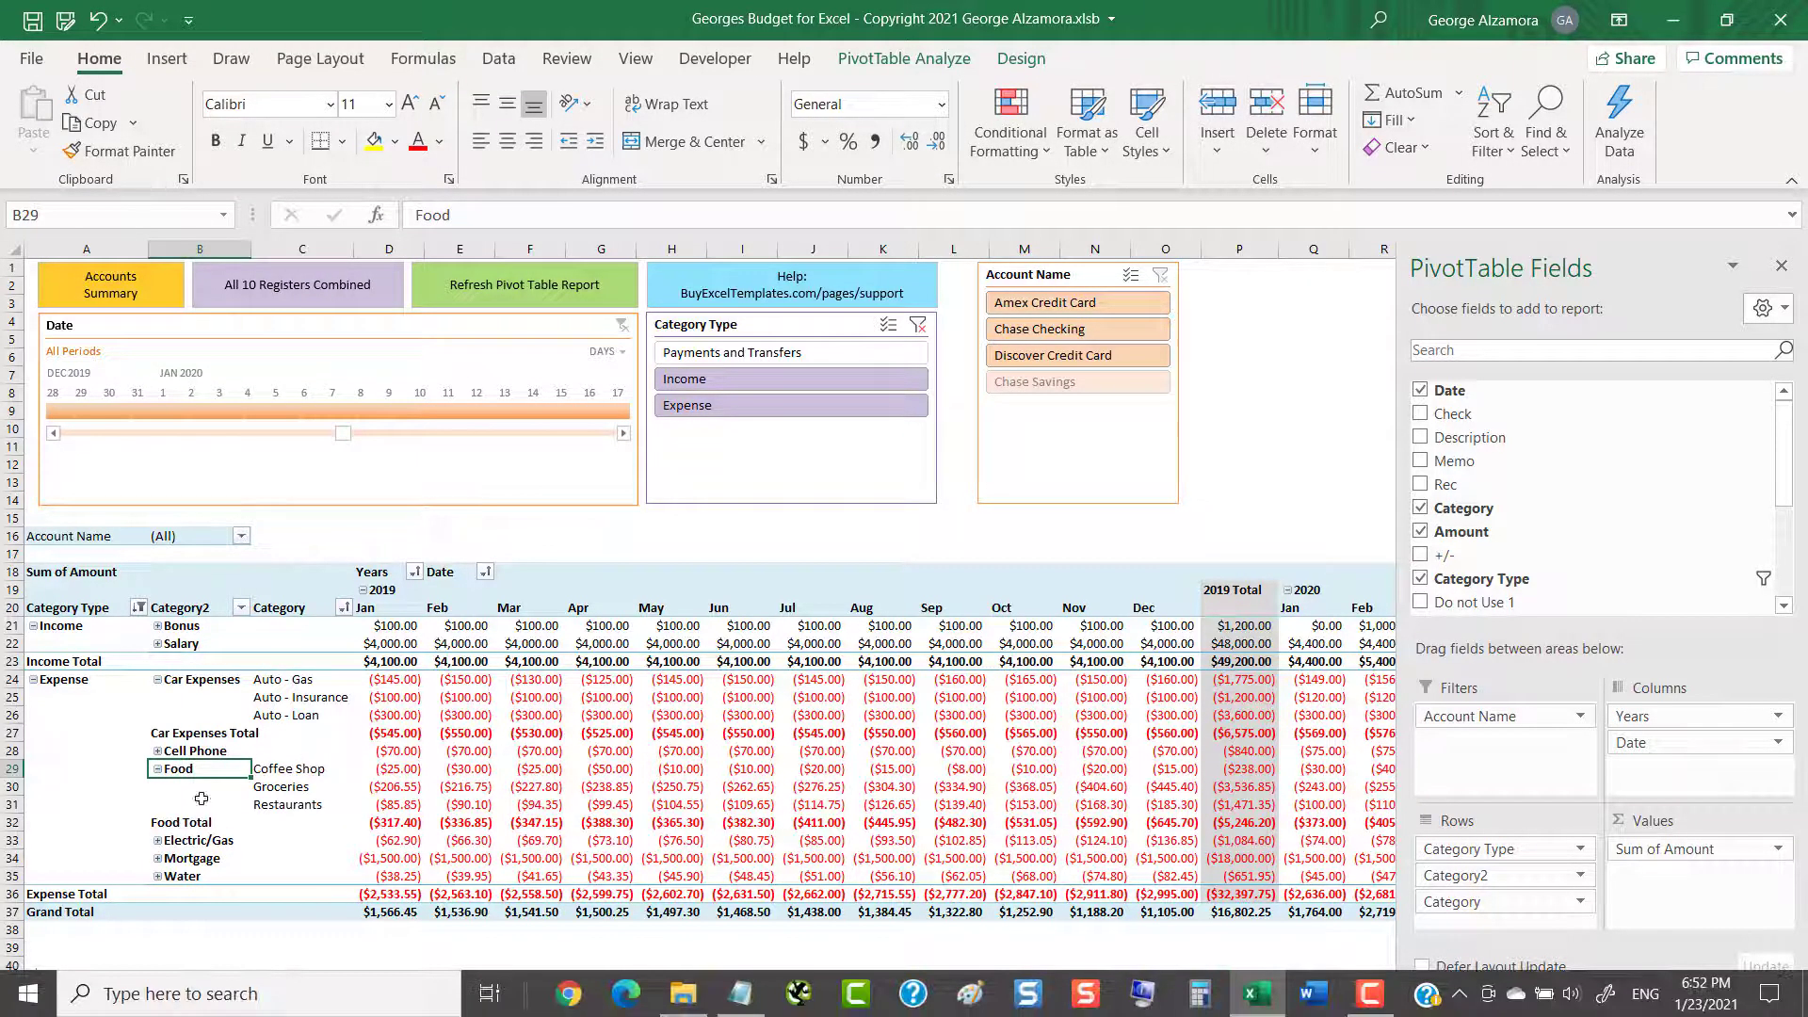
Shorten the name of the auto categories' group to Car.
left_click(205, 684)
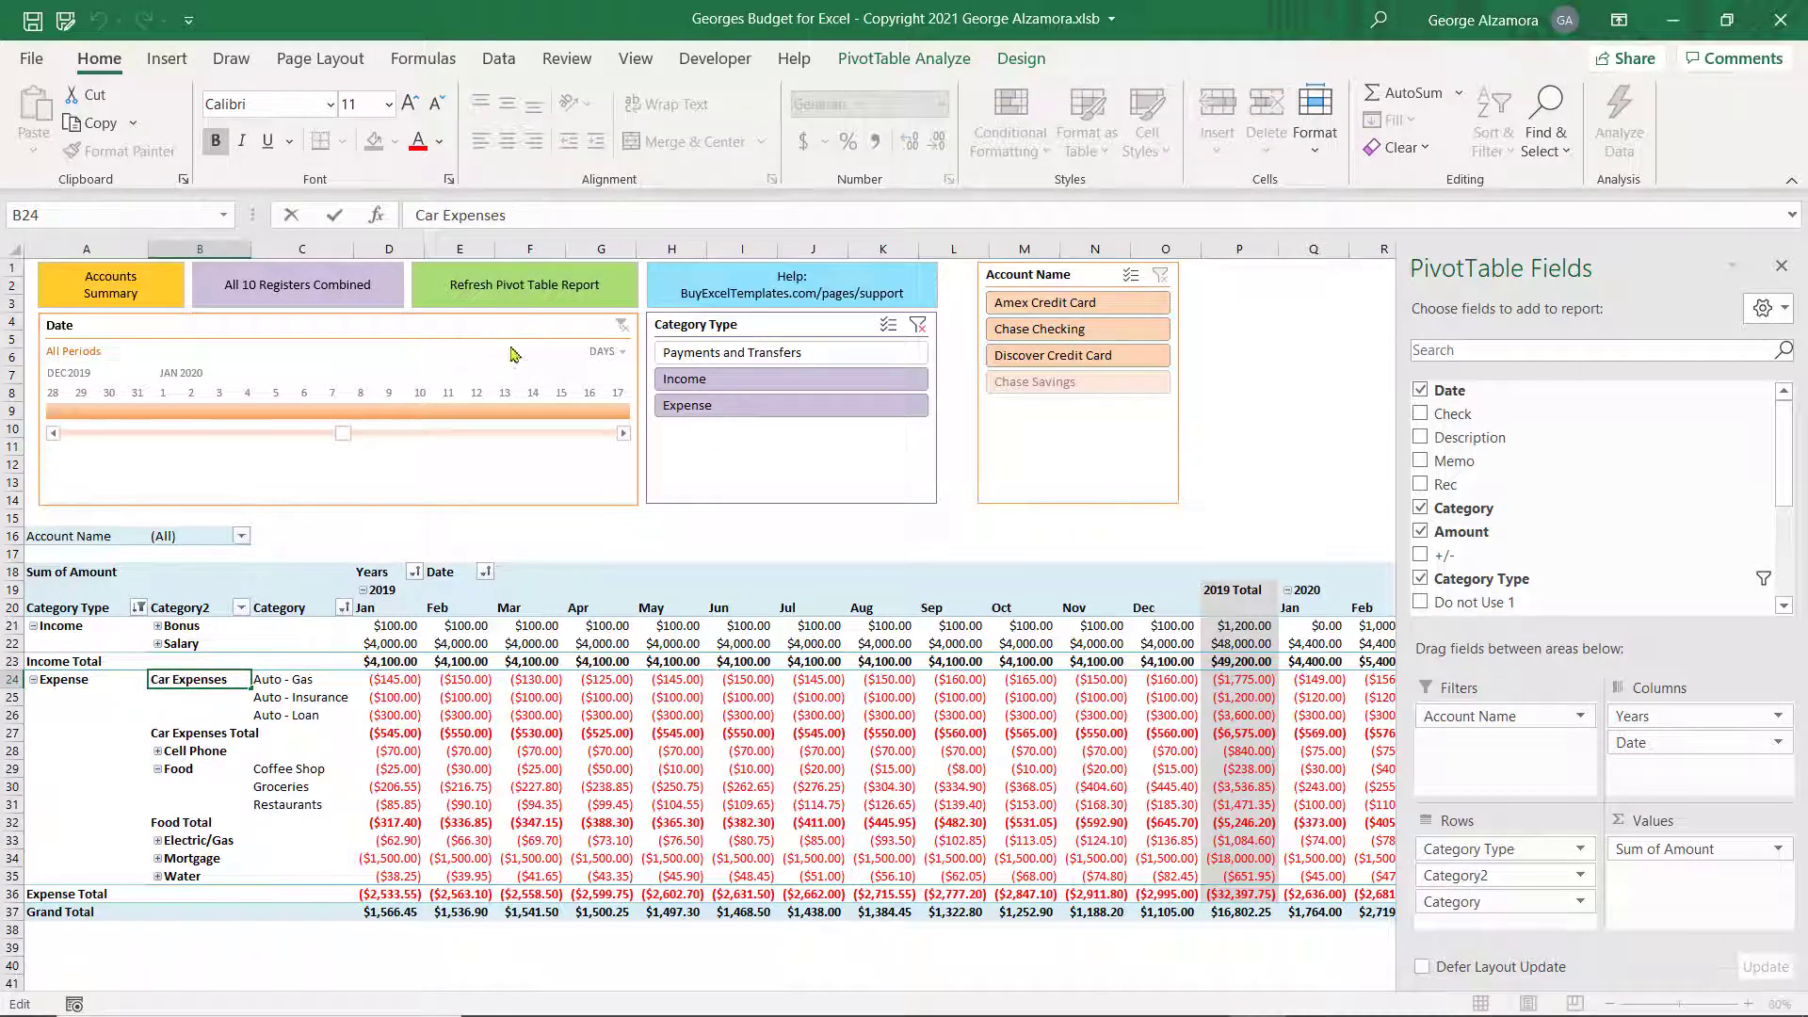
left_click(526, 209)
key("BackSpace")
key("BackSpace")
key("BackSpace")
key("BackSpace")
key("BackSpace")
key("BackSpace")
key("BackSpace")
key("BackSpace")
key("Tab")
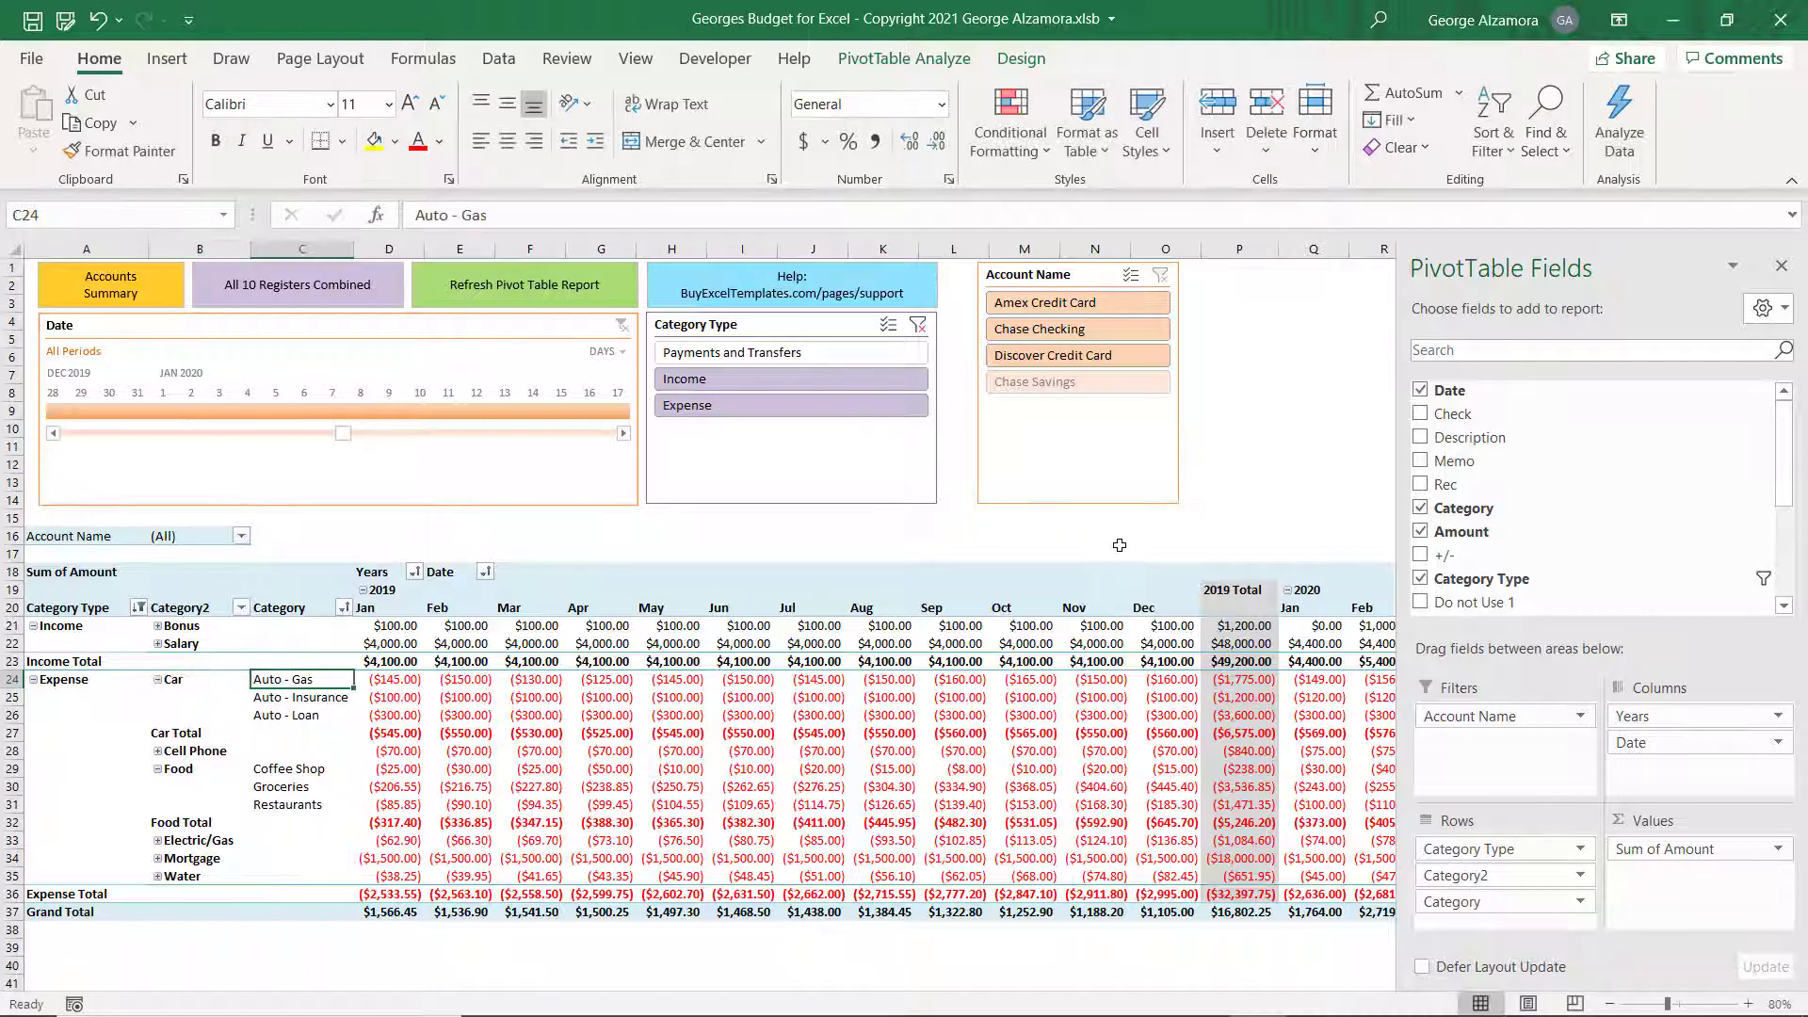
Group the Cell Phone, Electric/Gas, Mortgage and Water categories under Expense in the pivot table.
left_click(171, 768)
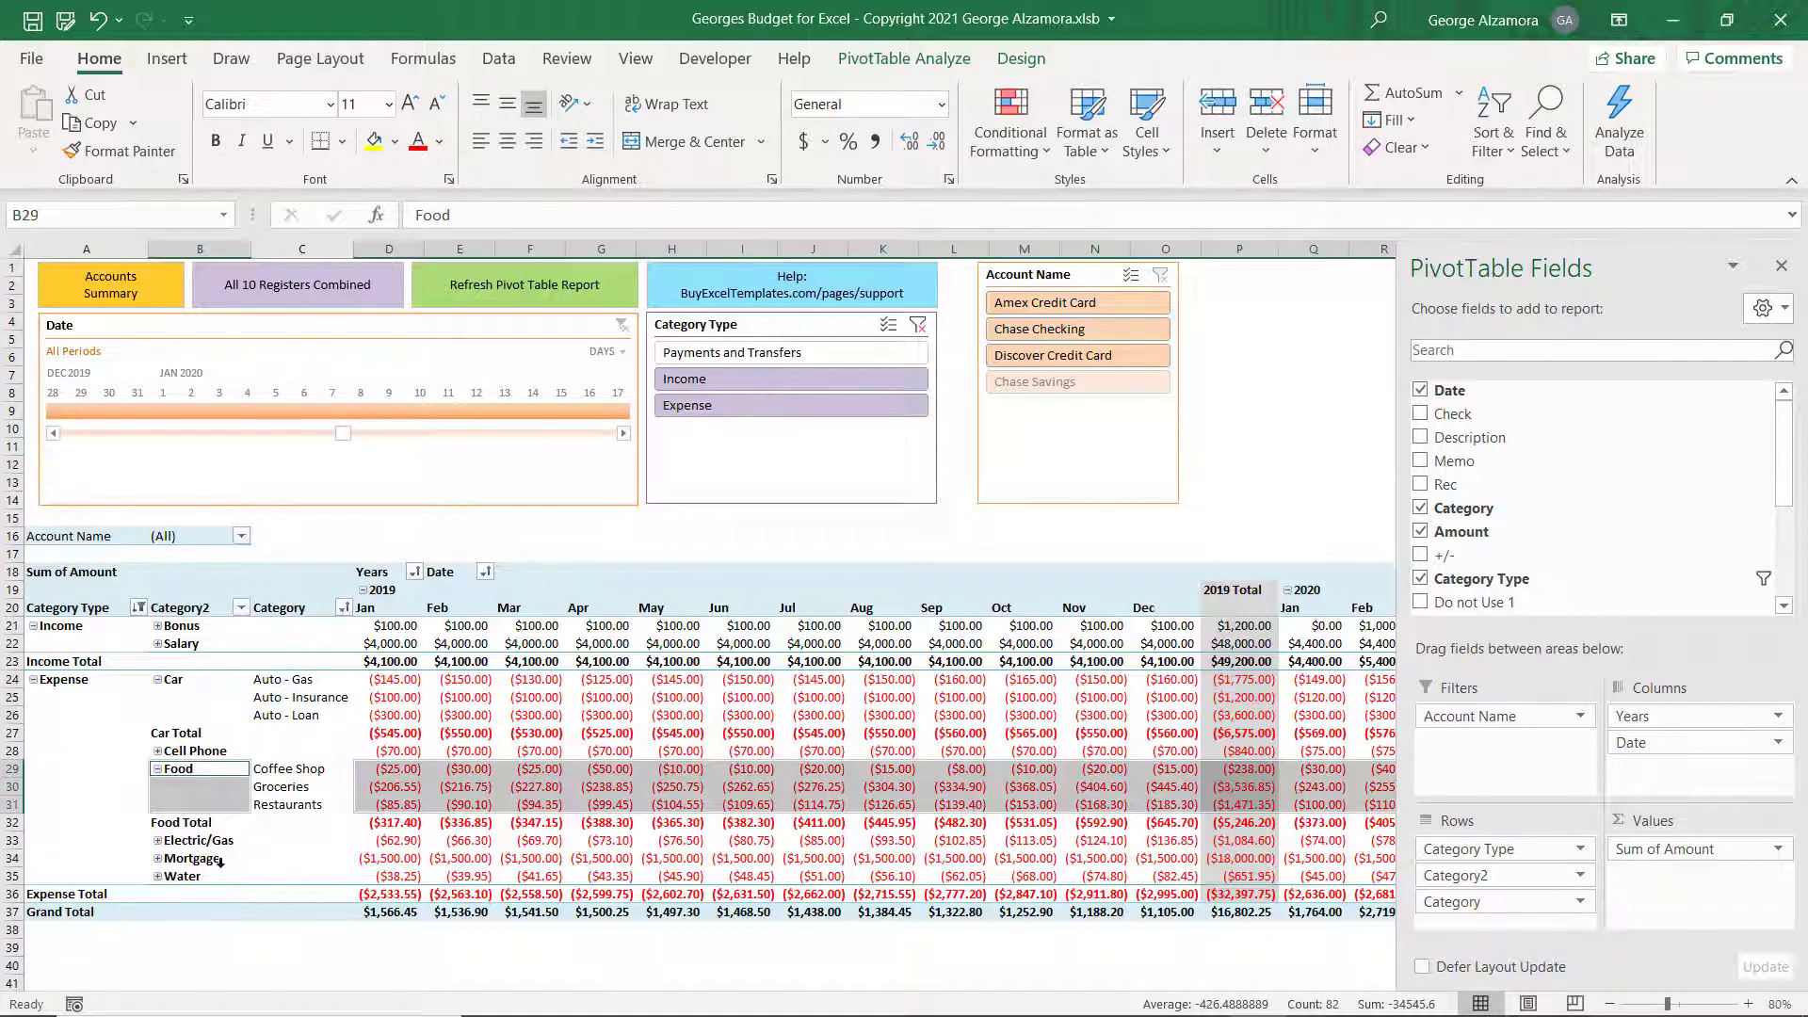
left_click(195, 842)
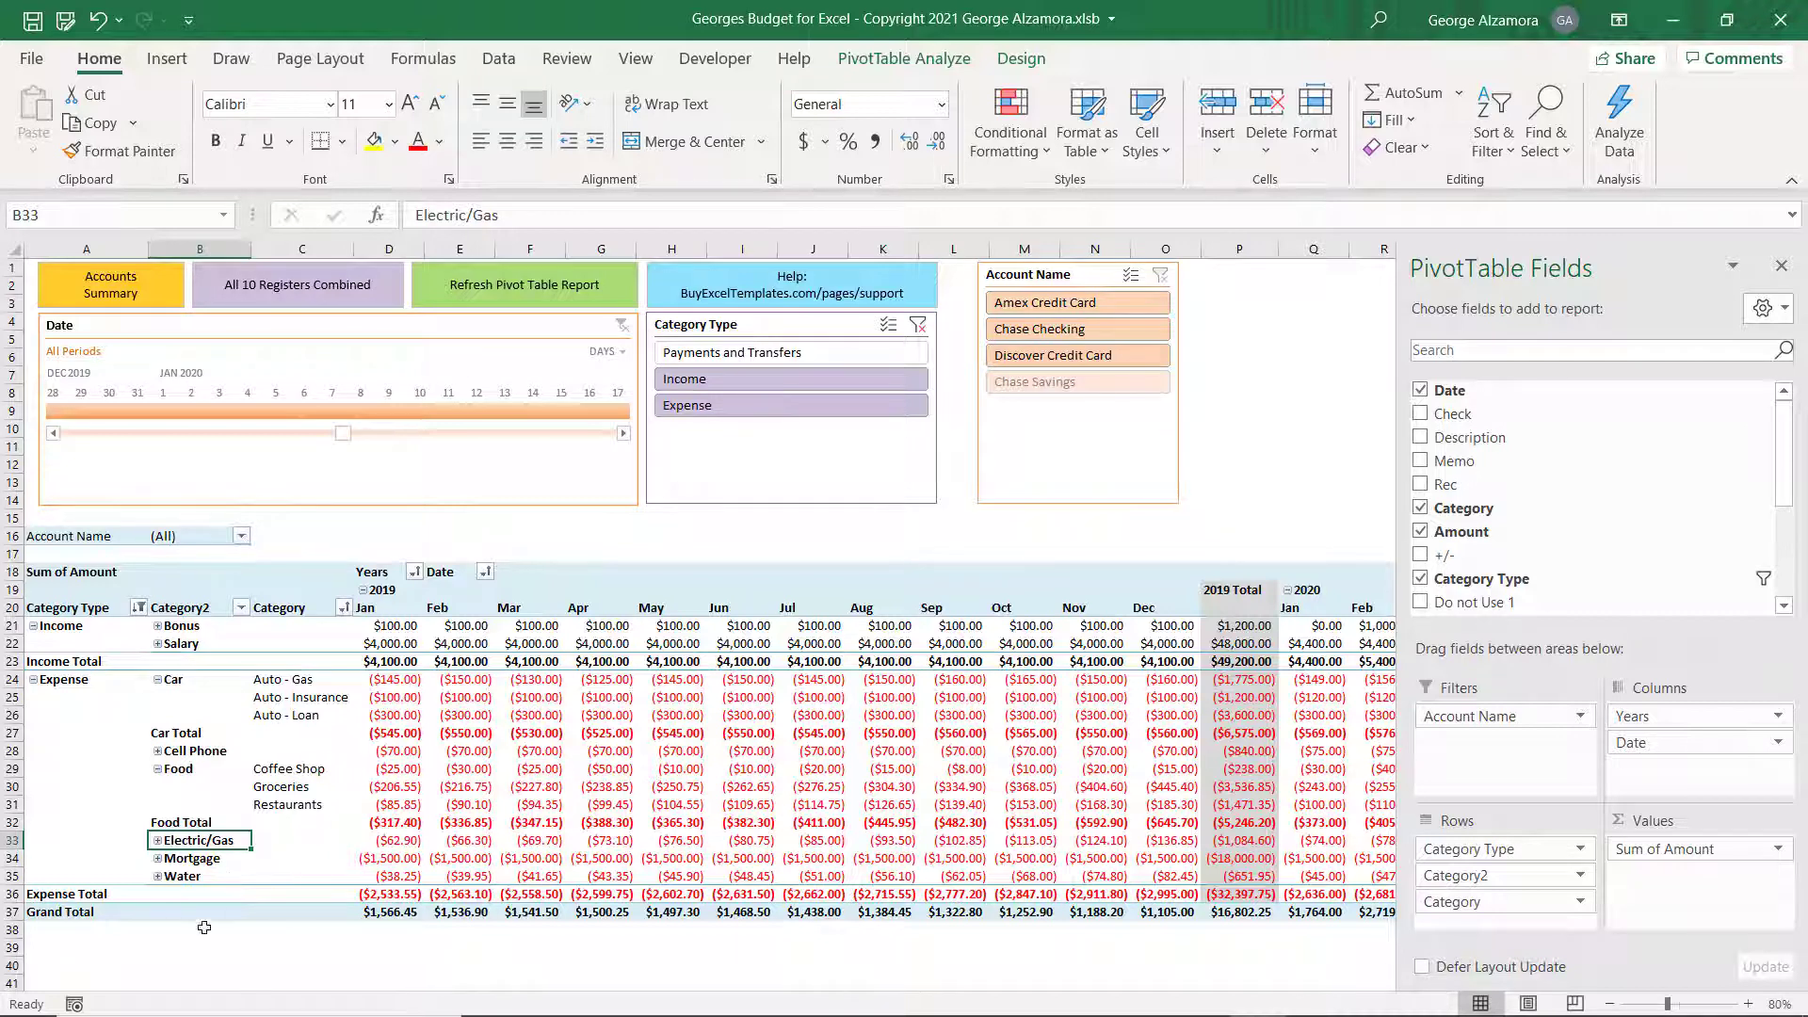
left_click_drag(211, 841, 211, 877)
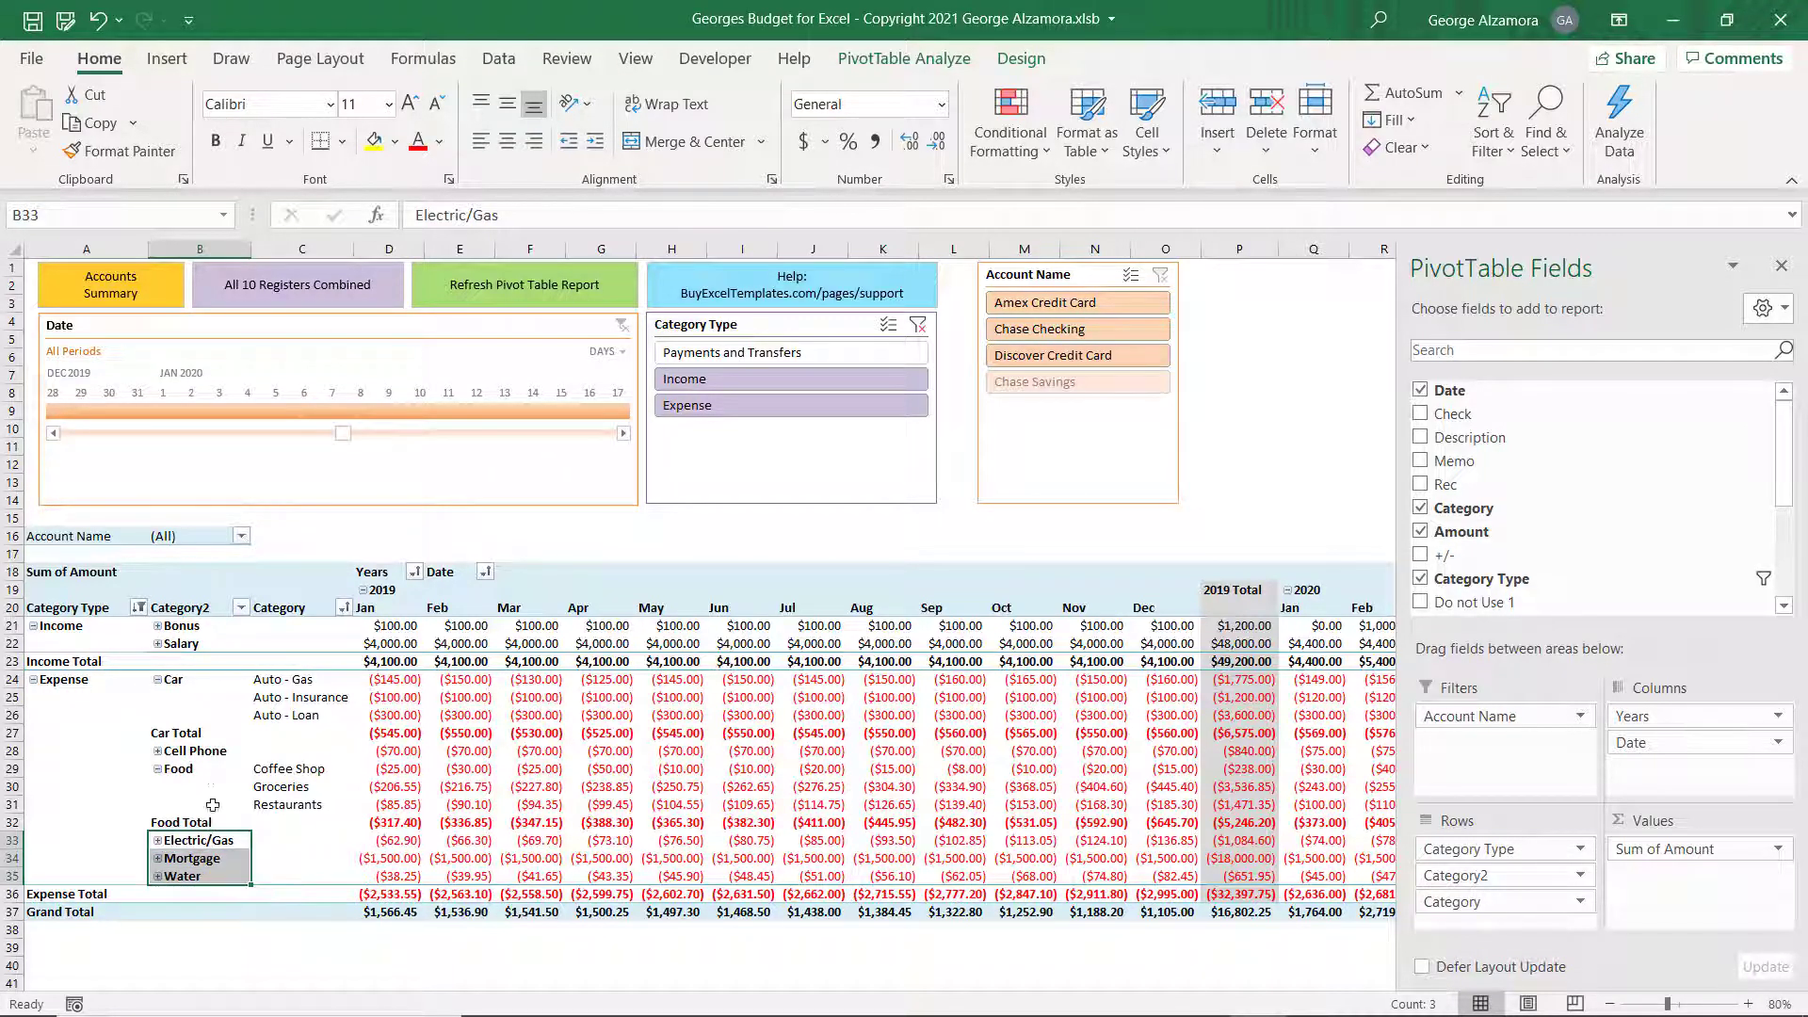
left_click(211, 751, "ctrl")
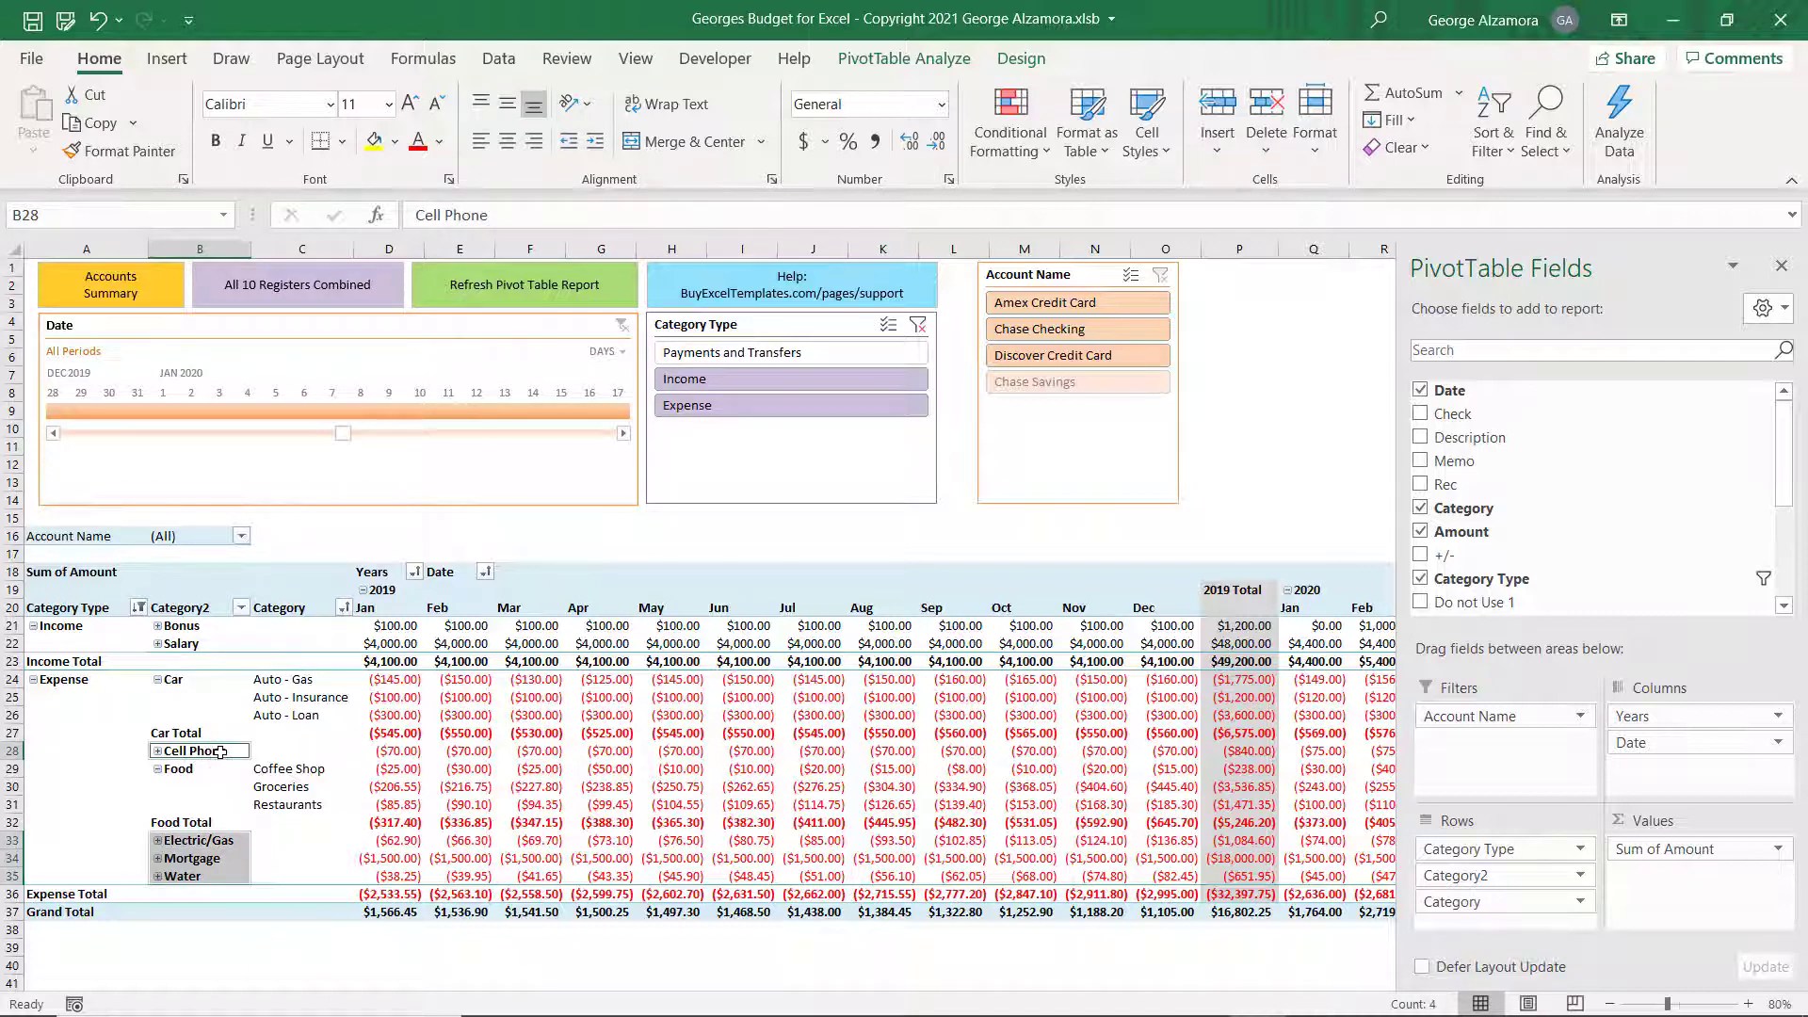
right_click(220, 752)
left_click(264, 549)
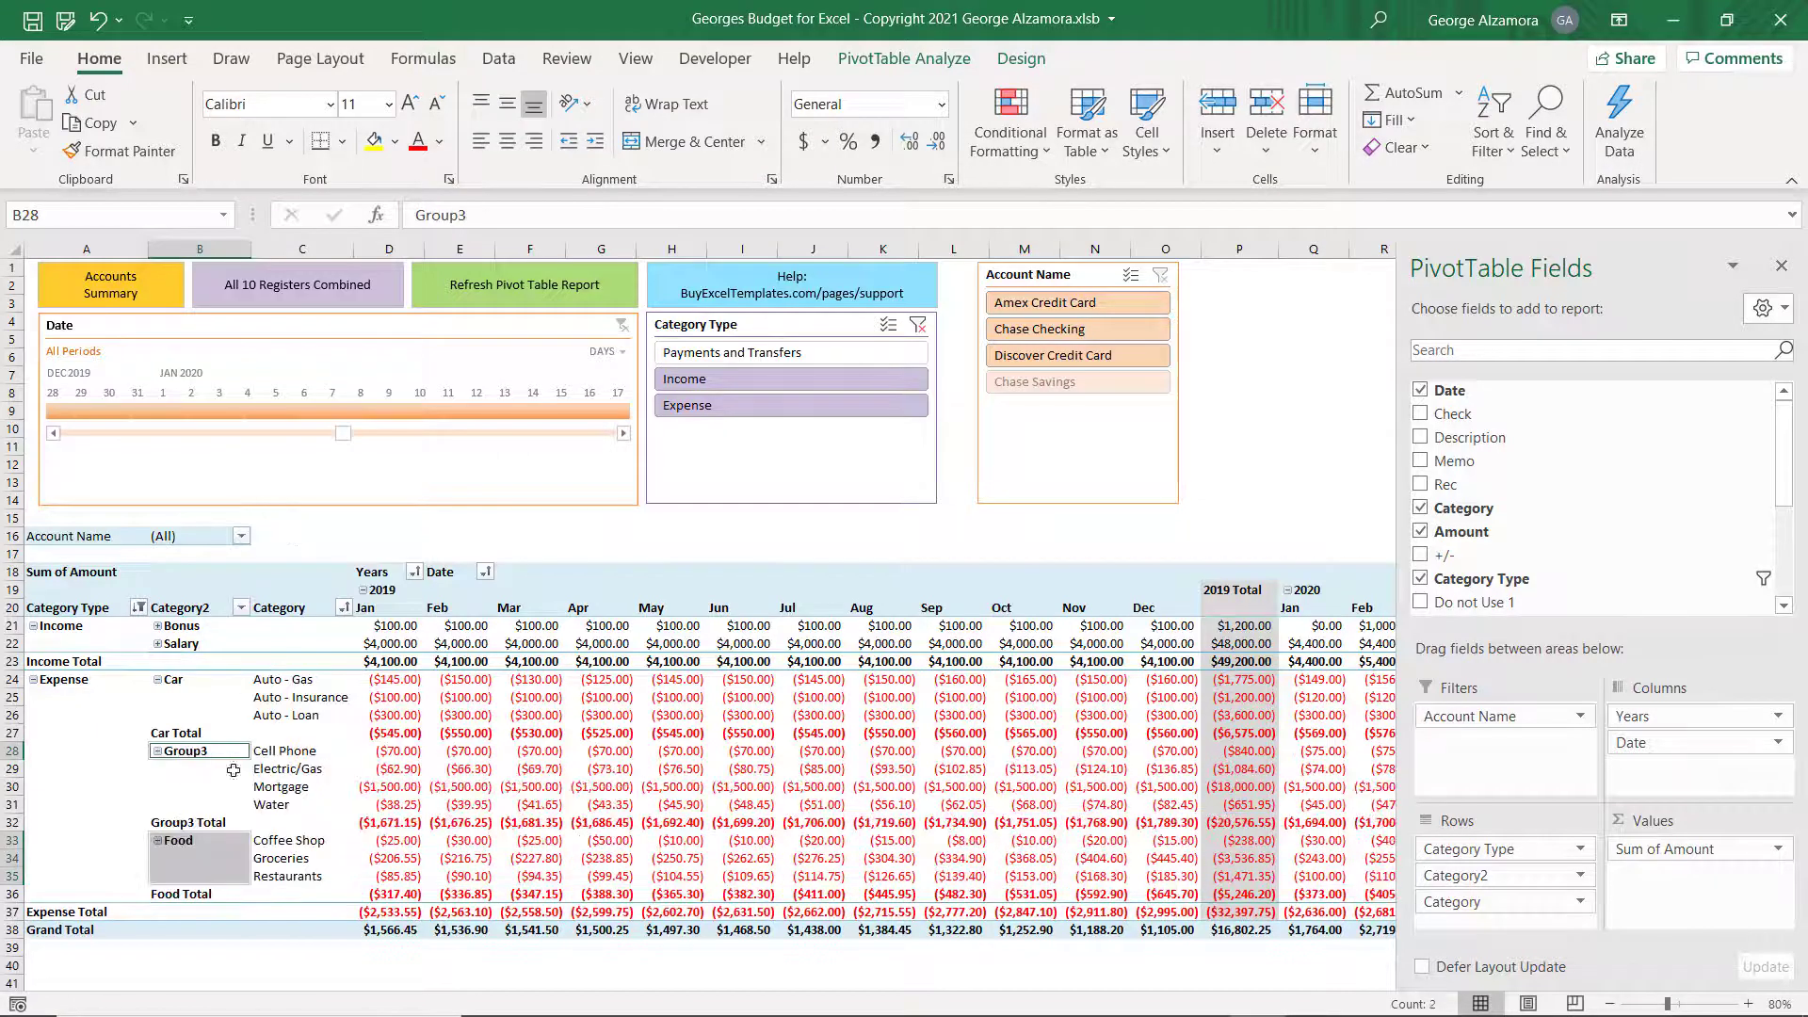
Rename the group holding Cell Phone, Electric/Gas, Mortgage and Water as Housing.
left_click(207, 753)
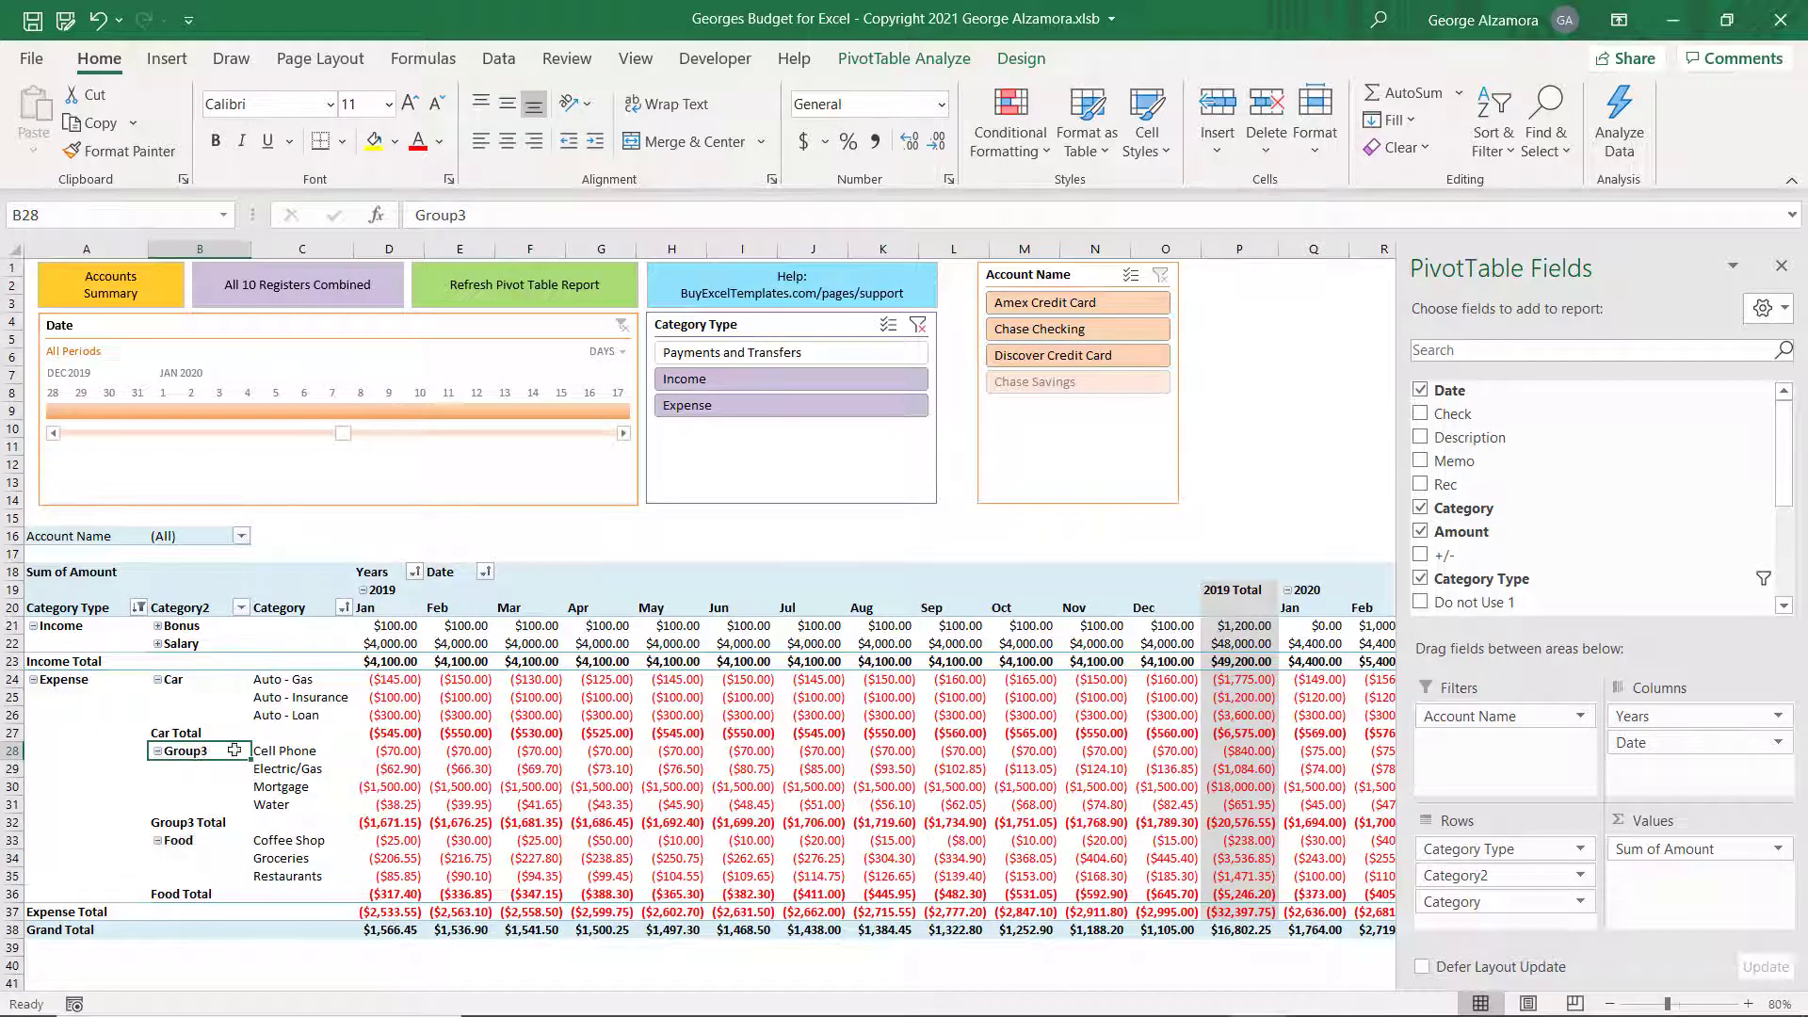
key("F2")
type("\\\\\\")
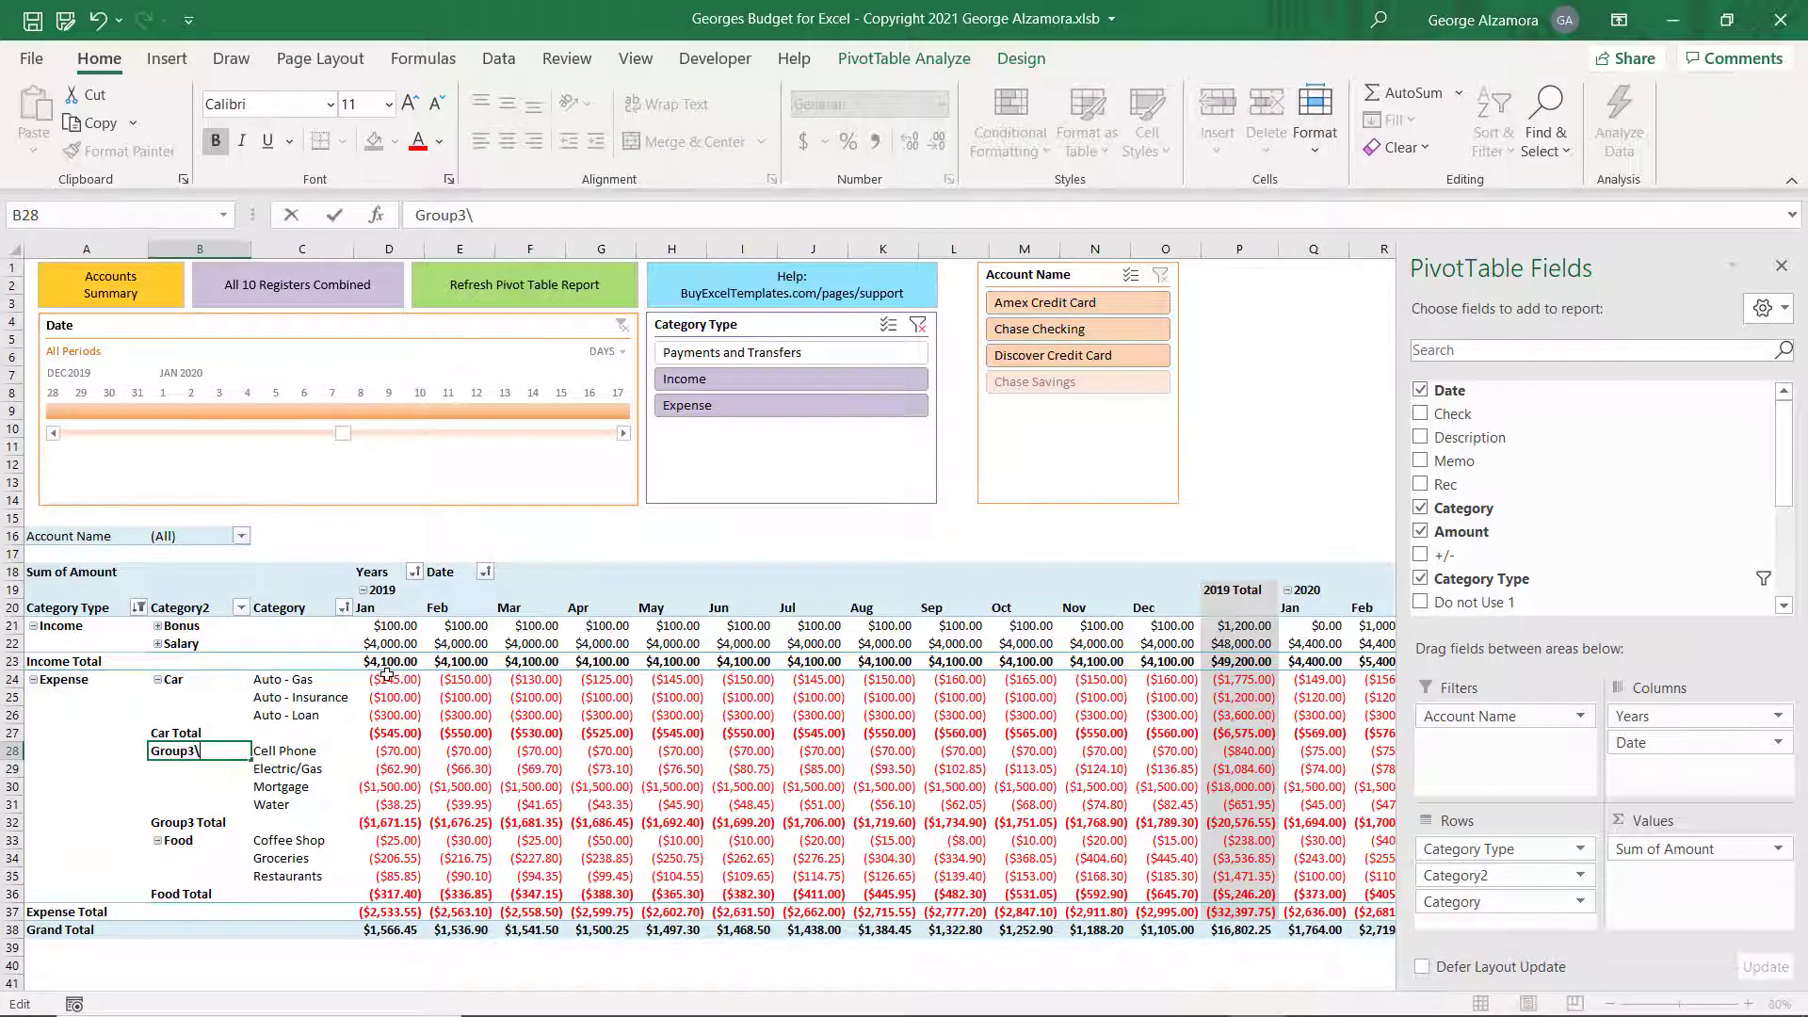
key("BackSpace")
key("BackSpace")
key("BackSpace")
key("BackSpace")
key("BackSpace")
key("BackSpace")
key("BackSpace")
key("BackSpace")
key("BackSpace")
type("HO")
type("ousing")
key("Tab")
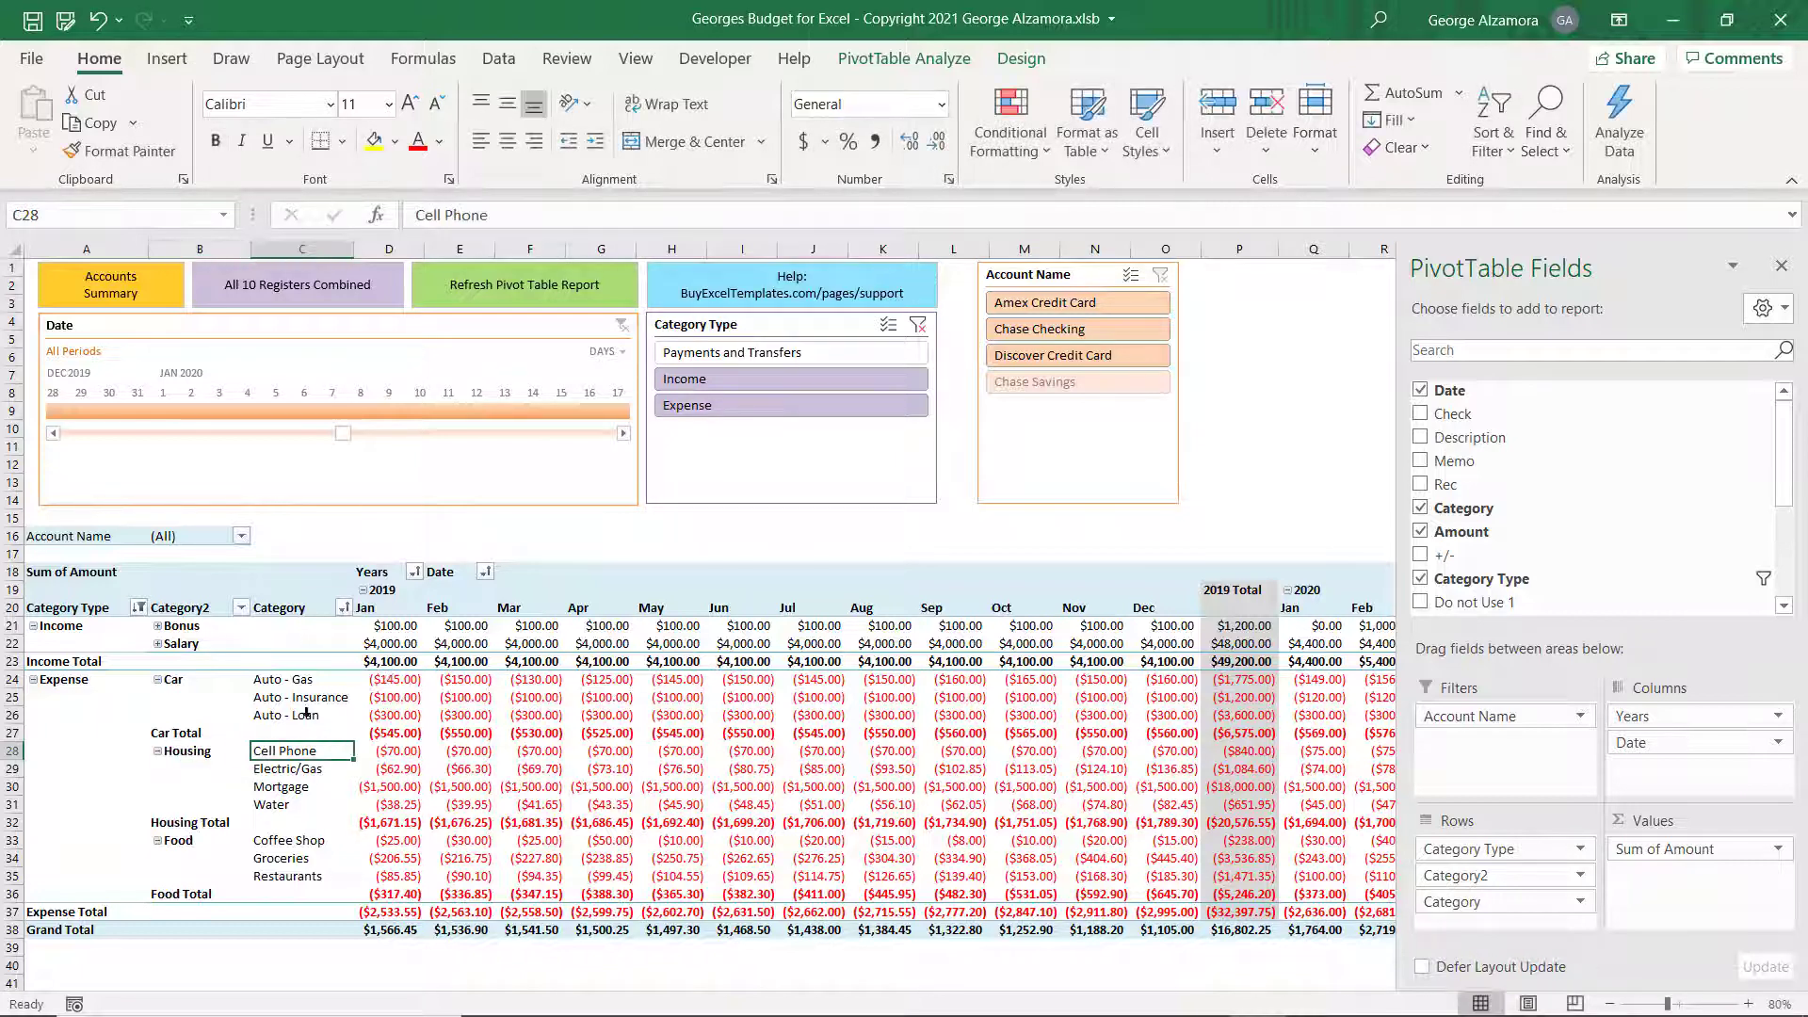
Review the Income and Expense rows of the pivot table, including the Bonus row and the Car, Housing and Food groups.
left_click(104, 843)
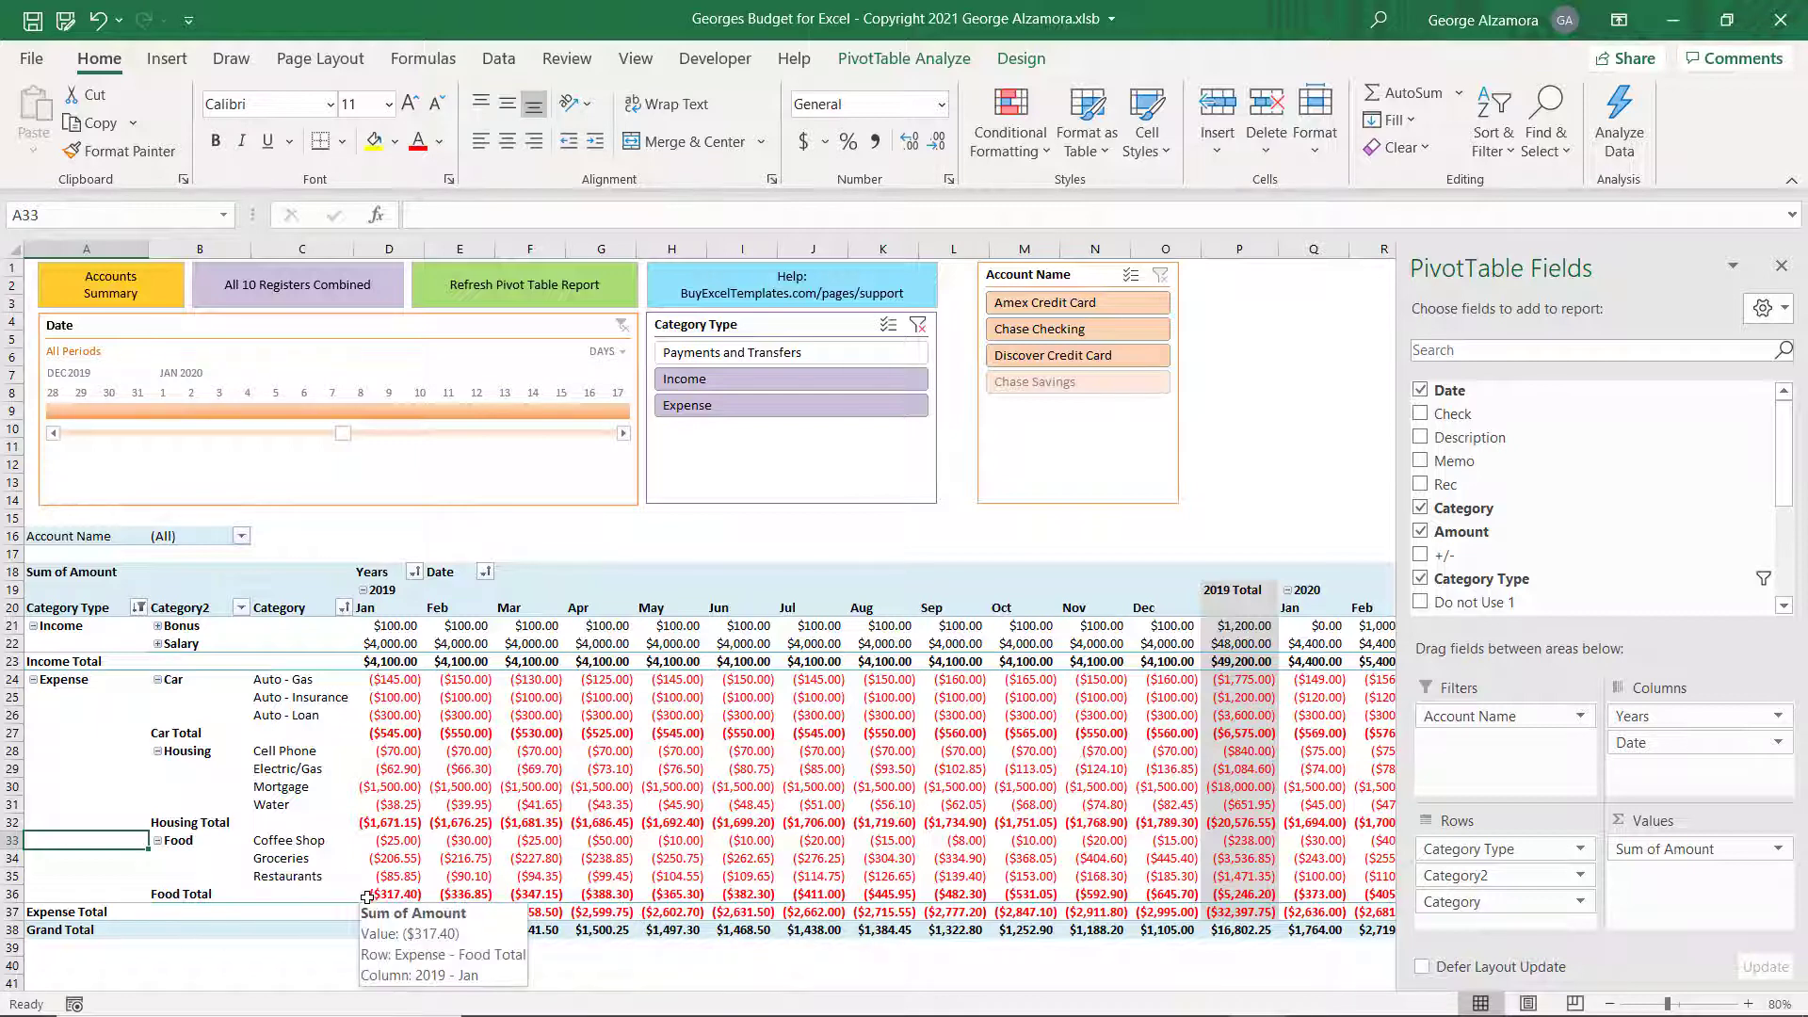
key("Up")
key("Up")
key("Up")
key("Up")
key("Up")
key("Up")
key("Up")
key("Up")
key("Up")
key("Up")
key("Up")
key("Up")
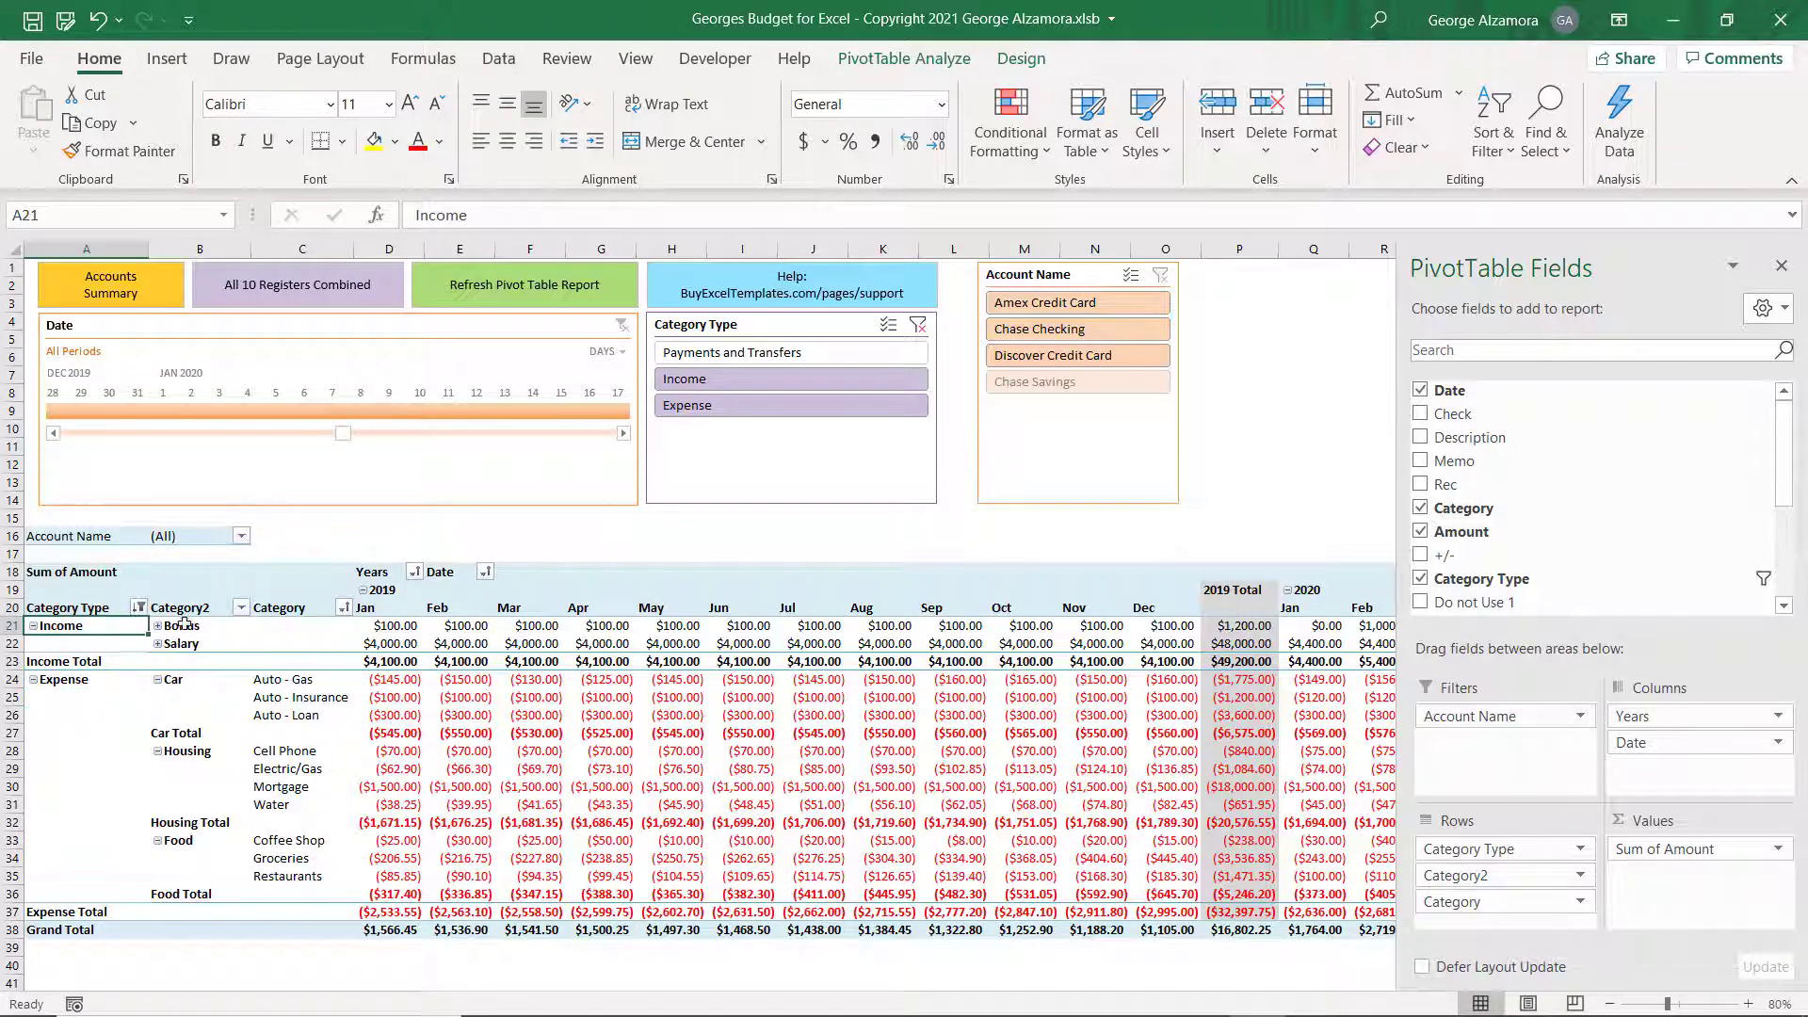
left_click(189, 628)
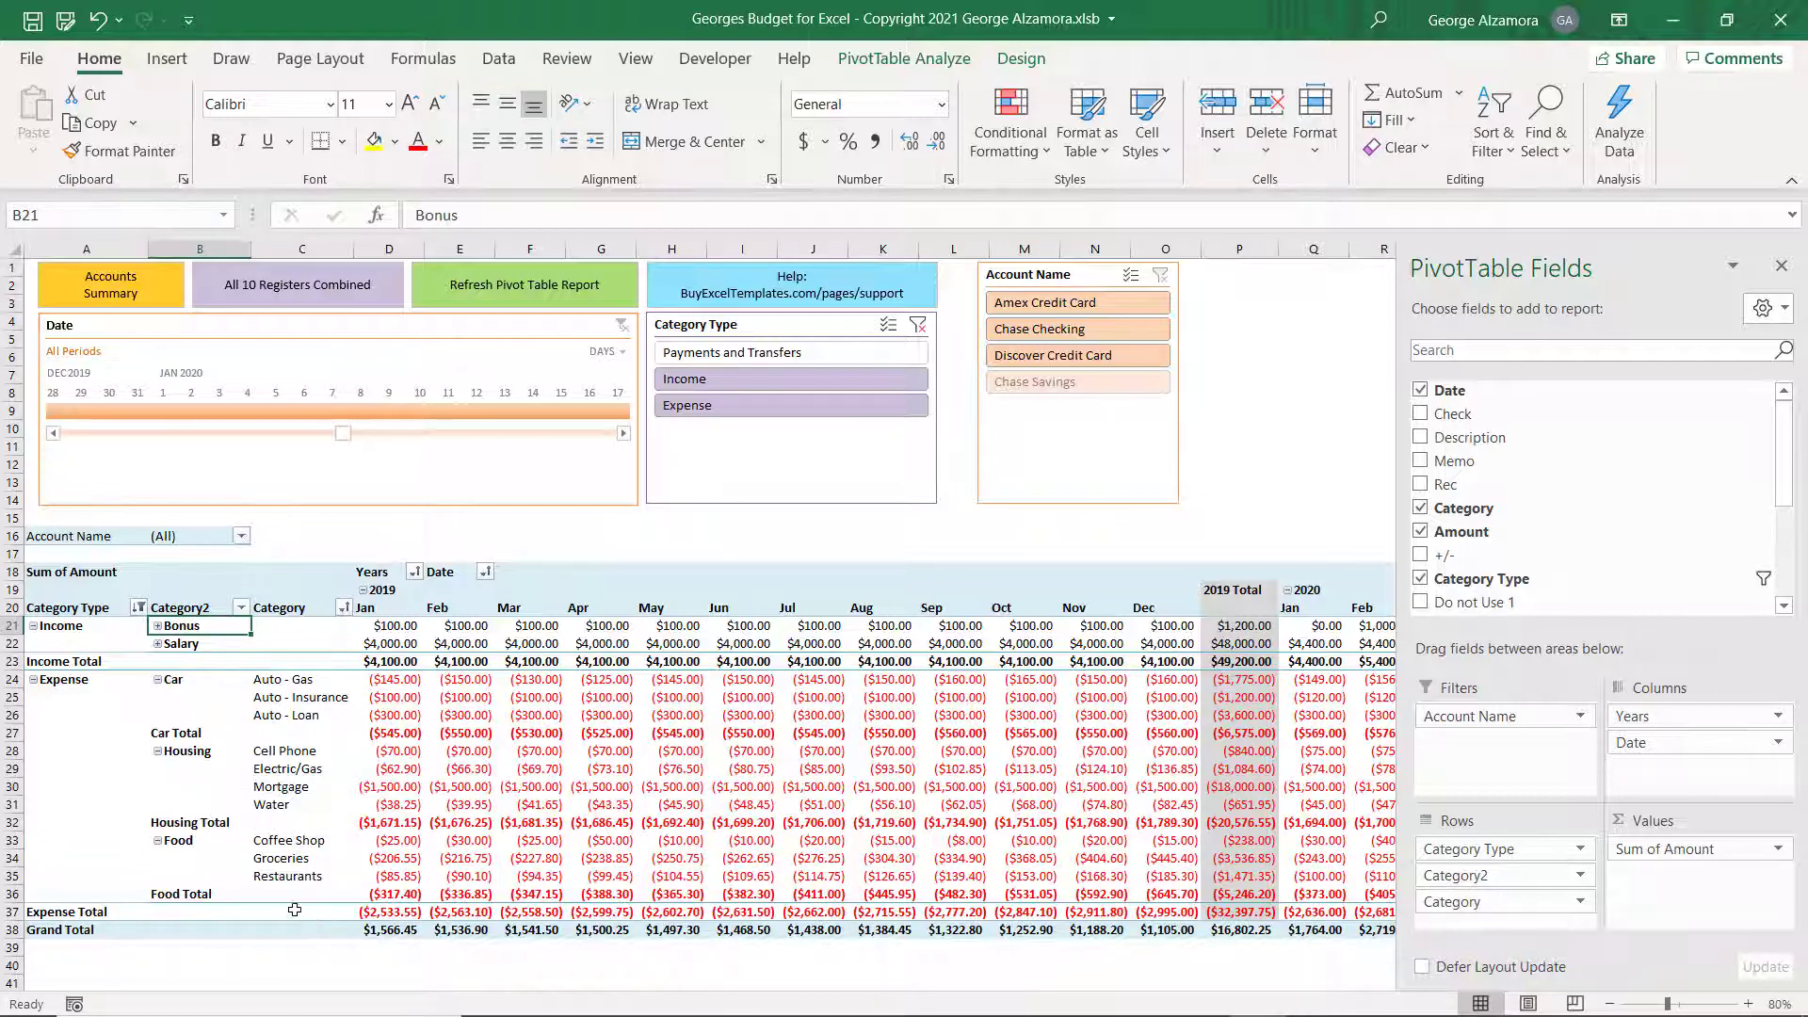
left_click(200, 680)
Switch the Date timeline to years and filter the report to 2020.
left_click(617, 352)
left_click(653, 384)
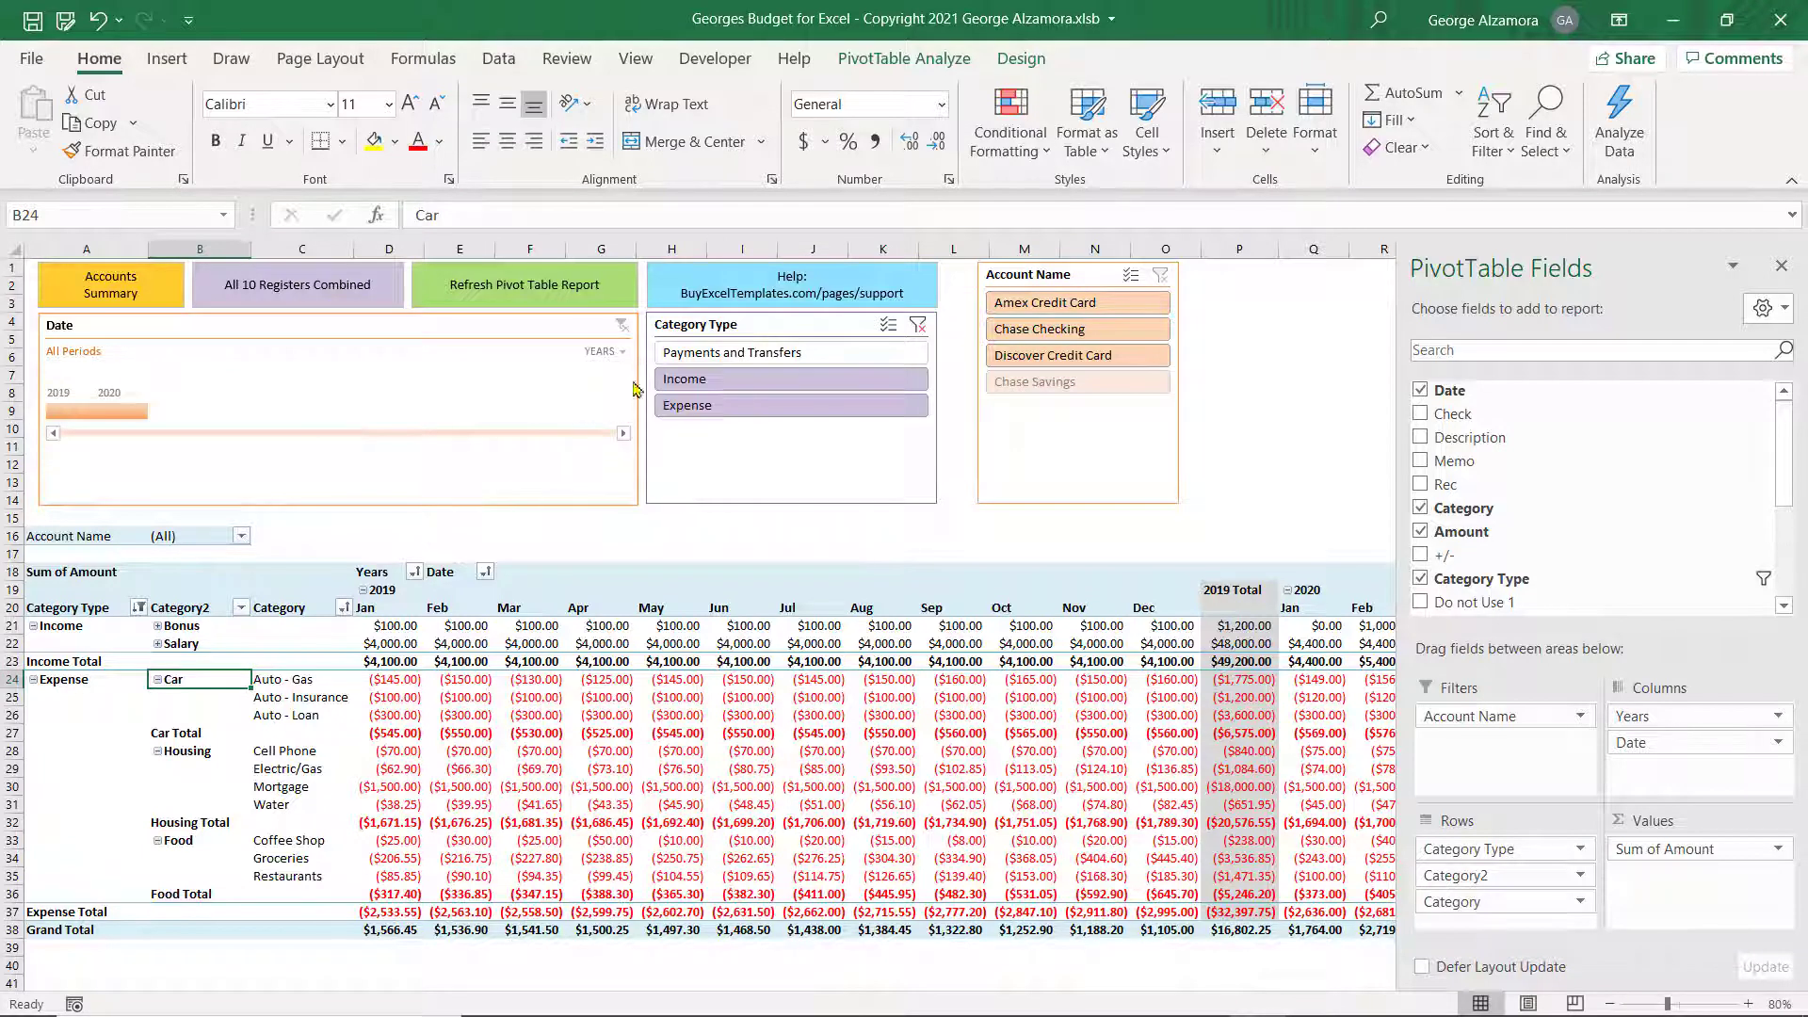
left_click(120, 411)
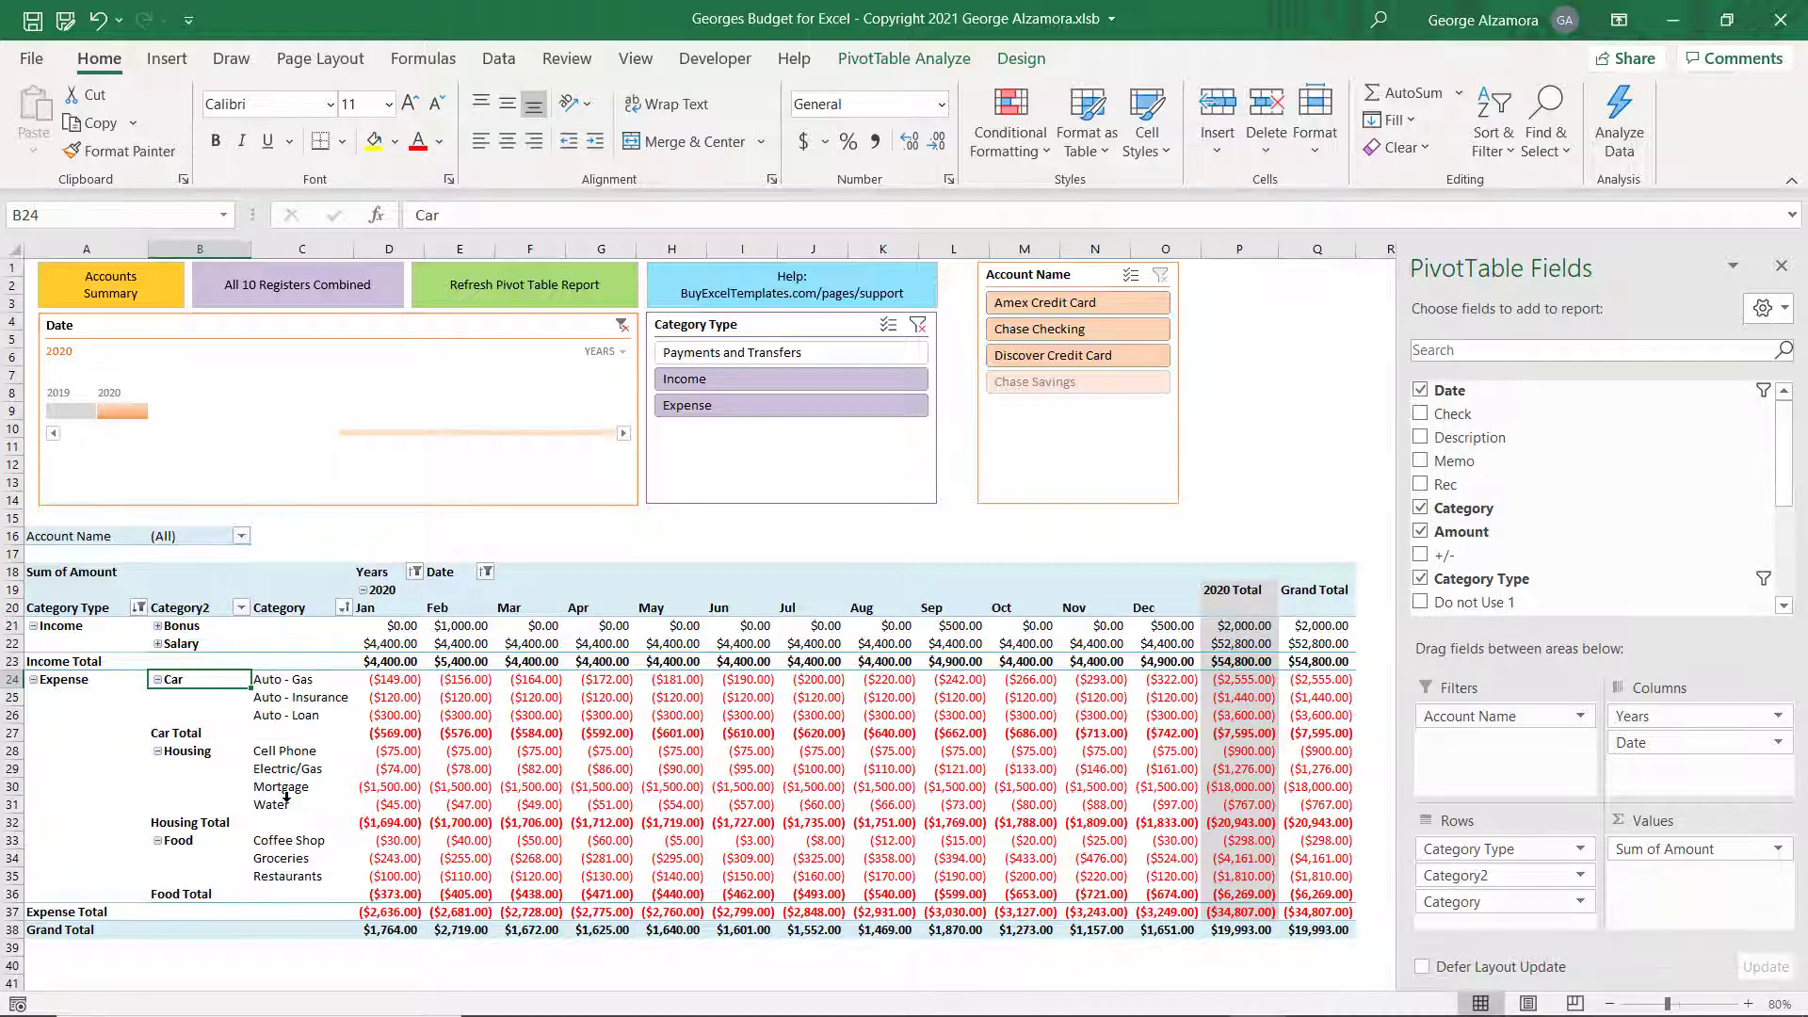
key("Right")
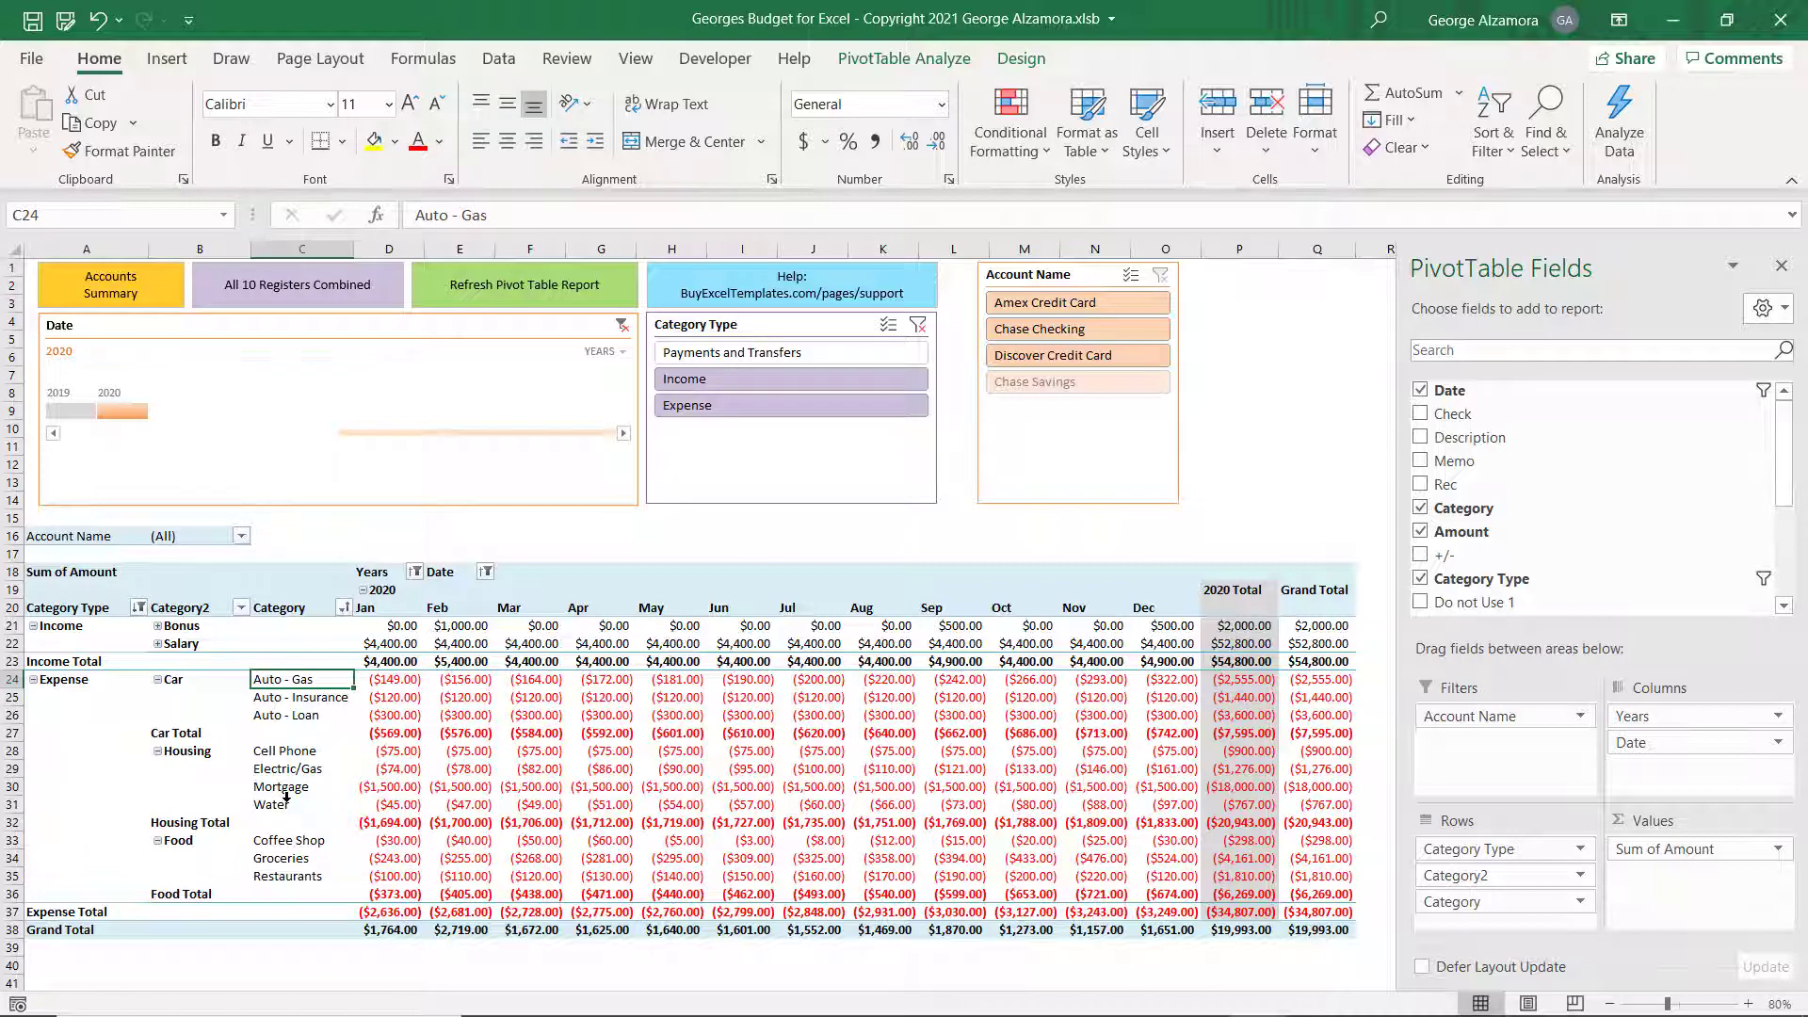
key("Down")
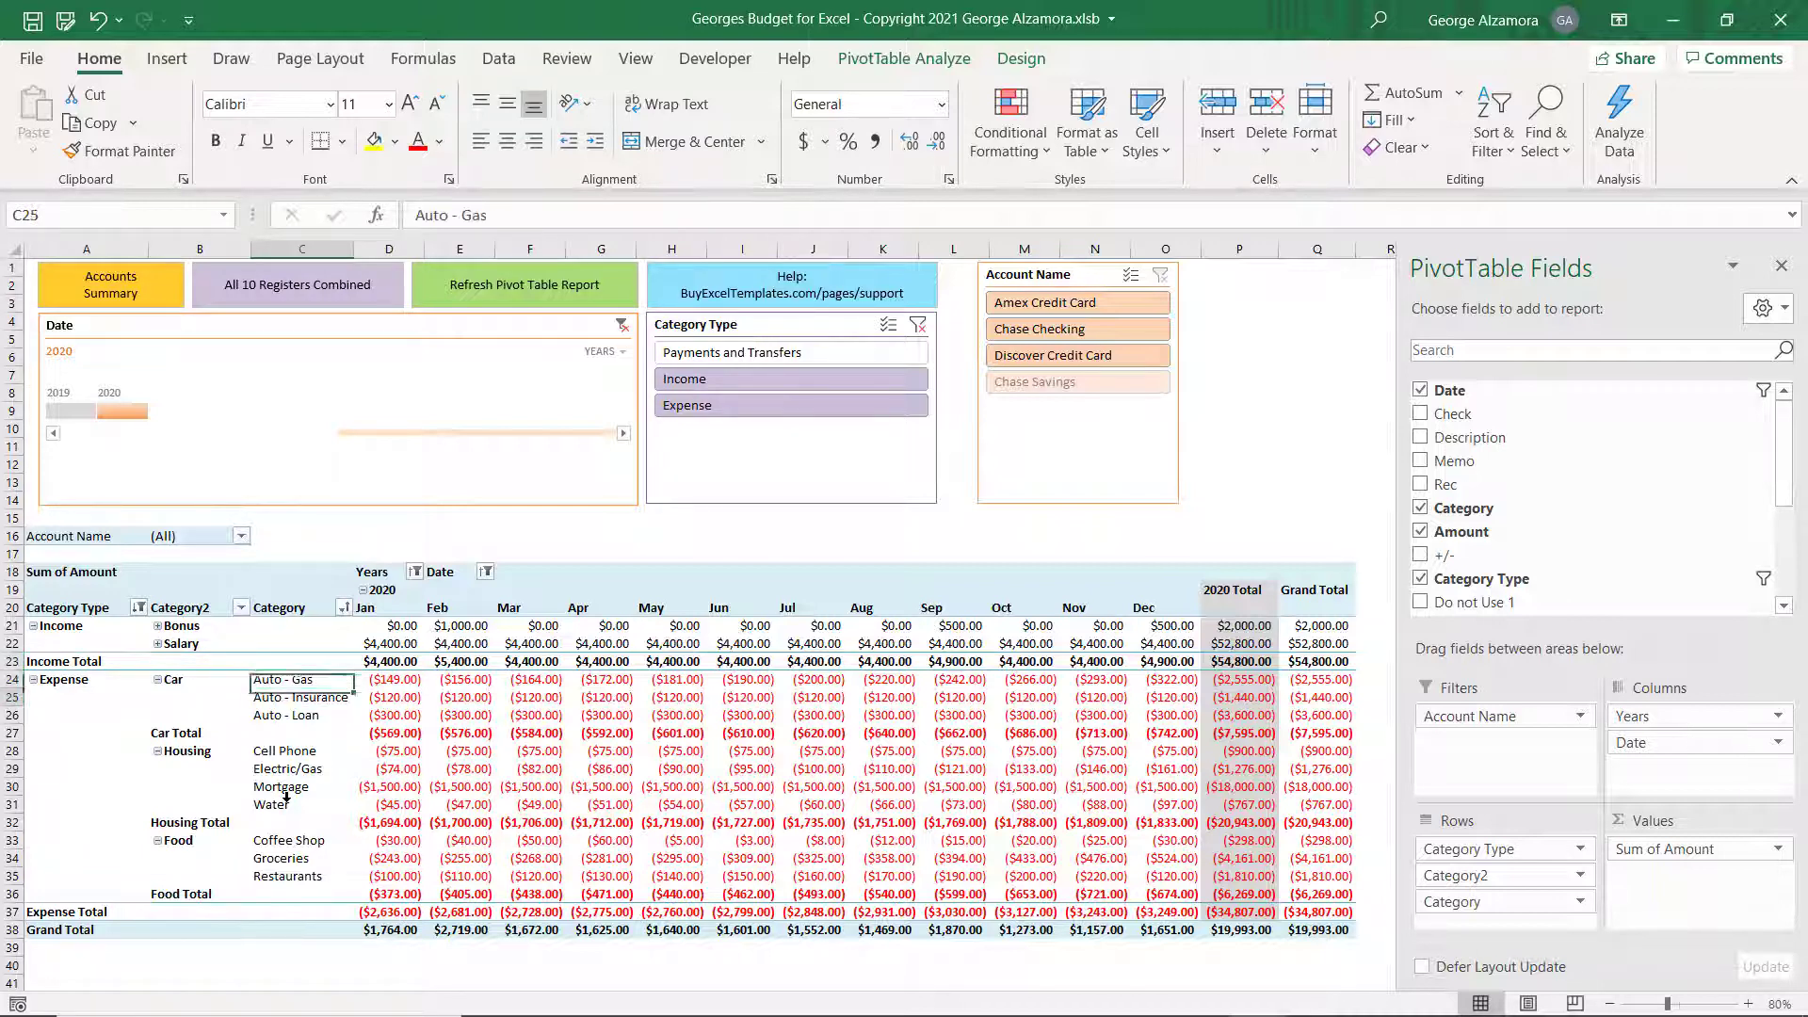
Review the Car category rows and total, the Cell Phone through Water rows, and the January Housing total in the pivot table.
key("Down")
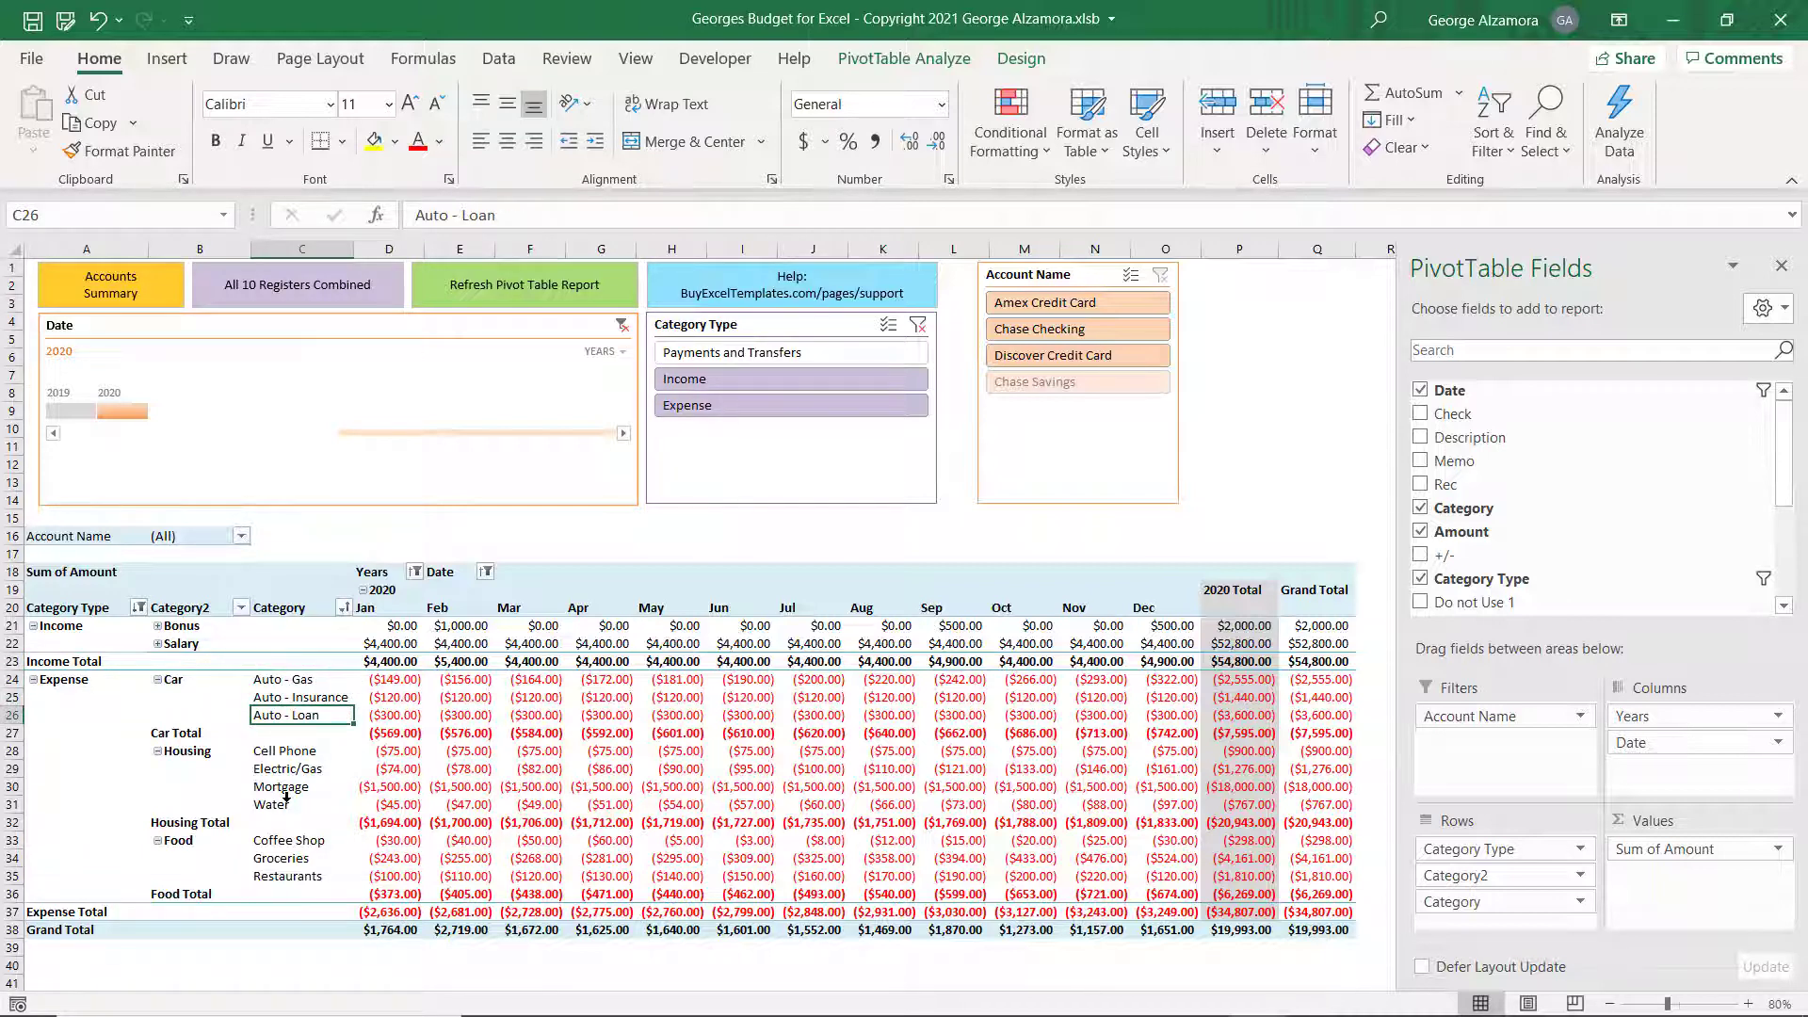
key("Down")
key("shift+space")
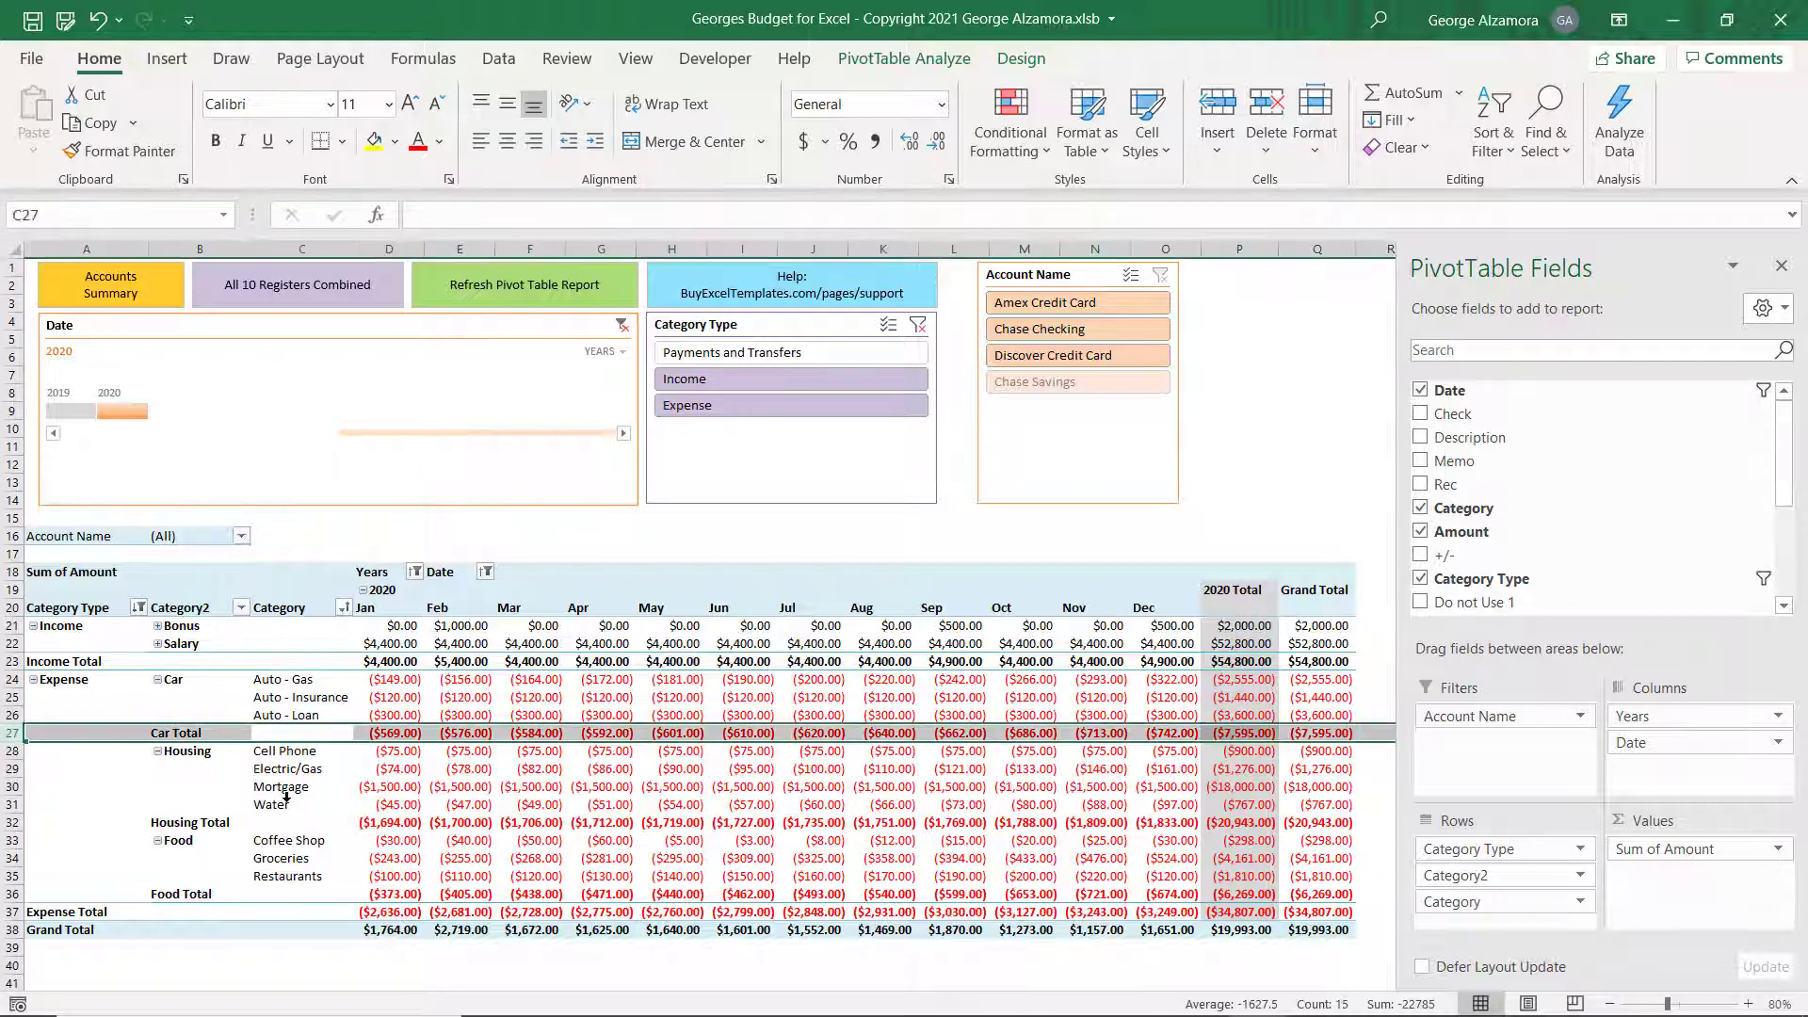
mouse_move(400, 735)
left_click(264, 751)
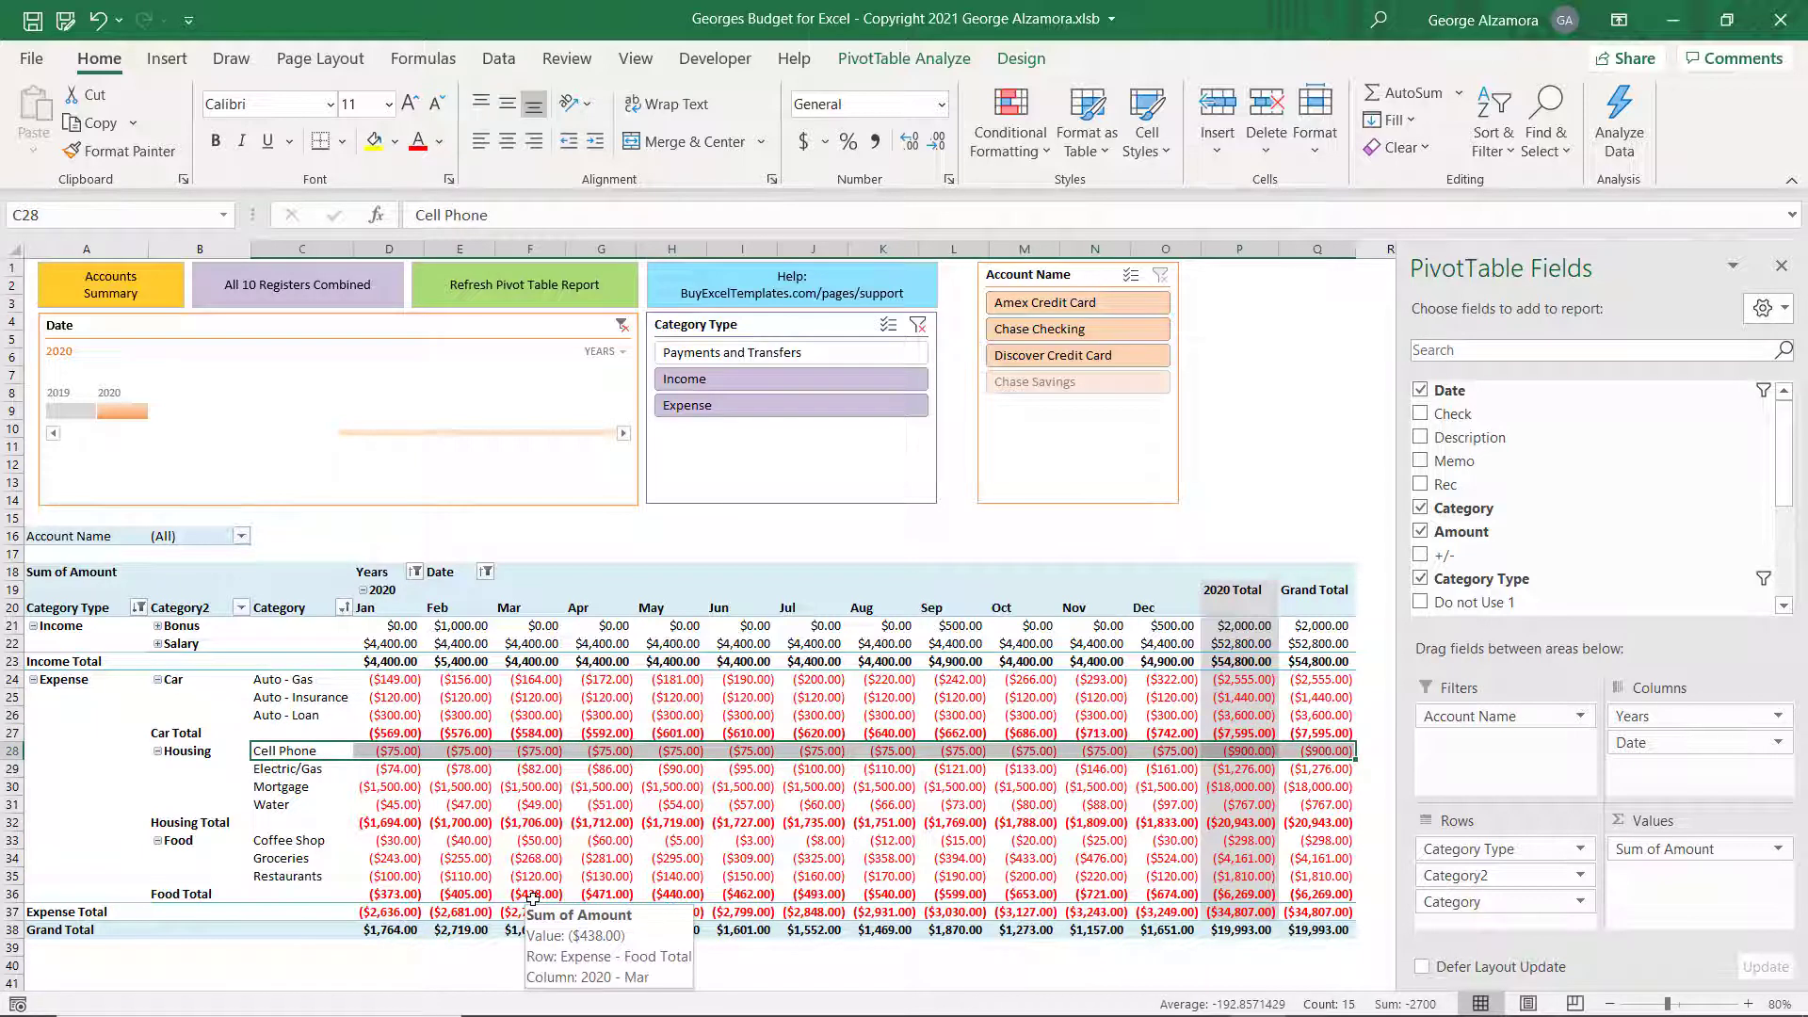
left_click_drag(14, 751, 13, 808)
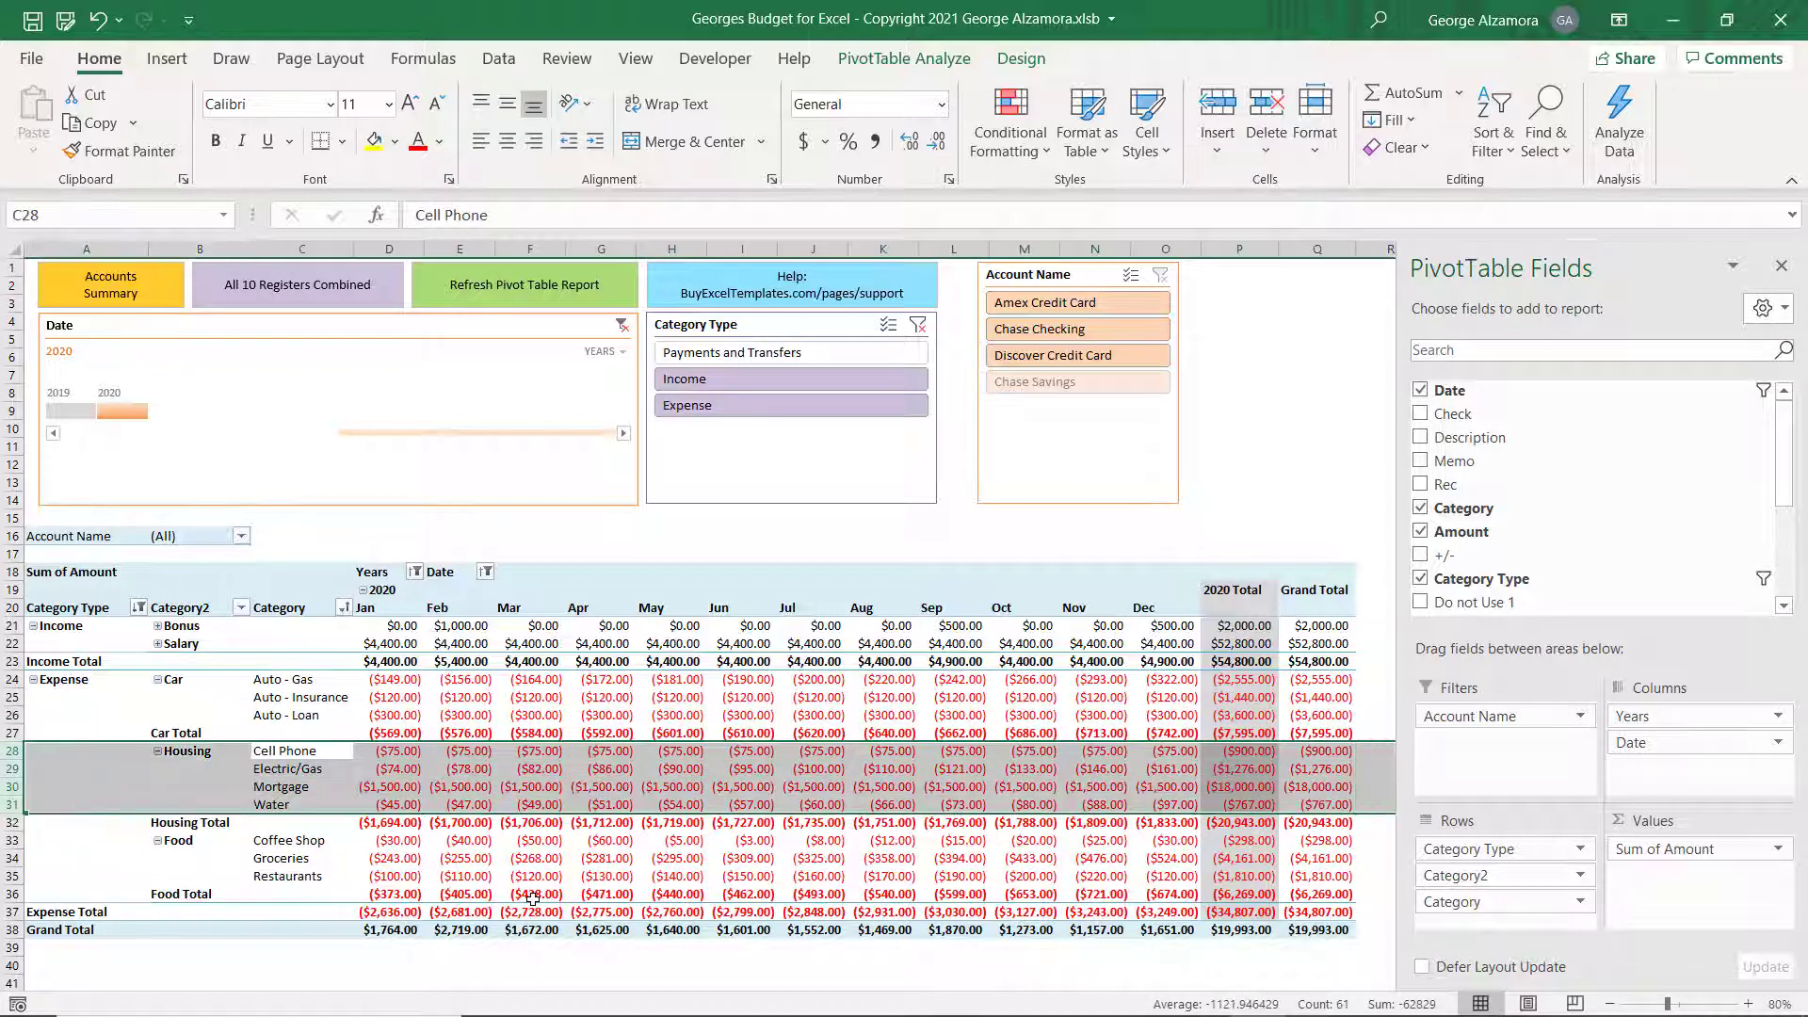
left_click(389, 823)
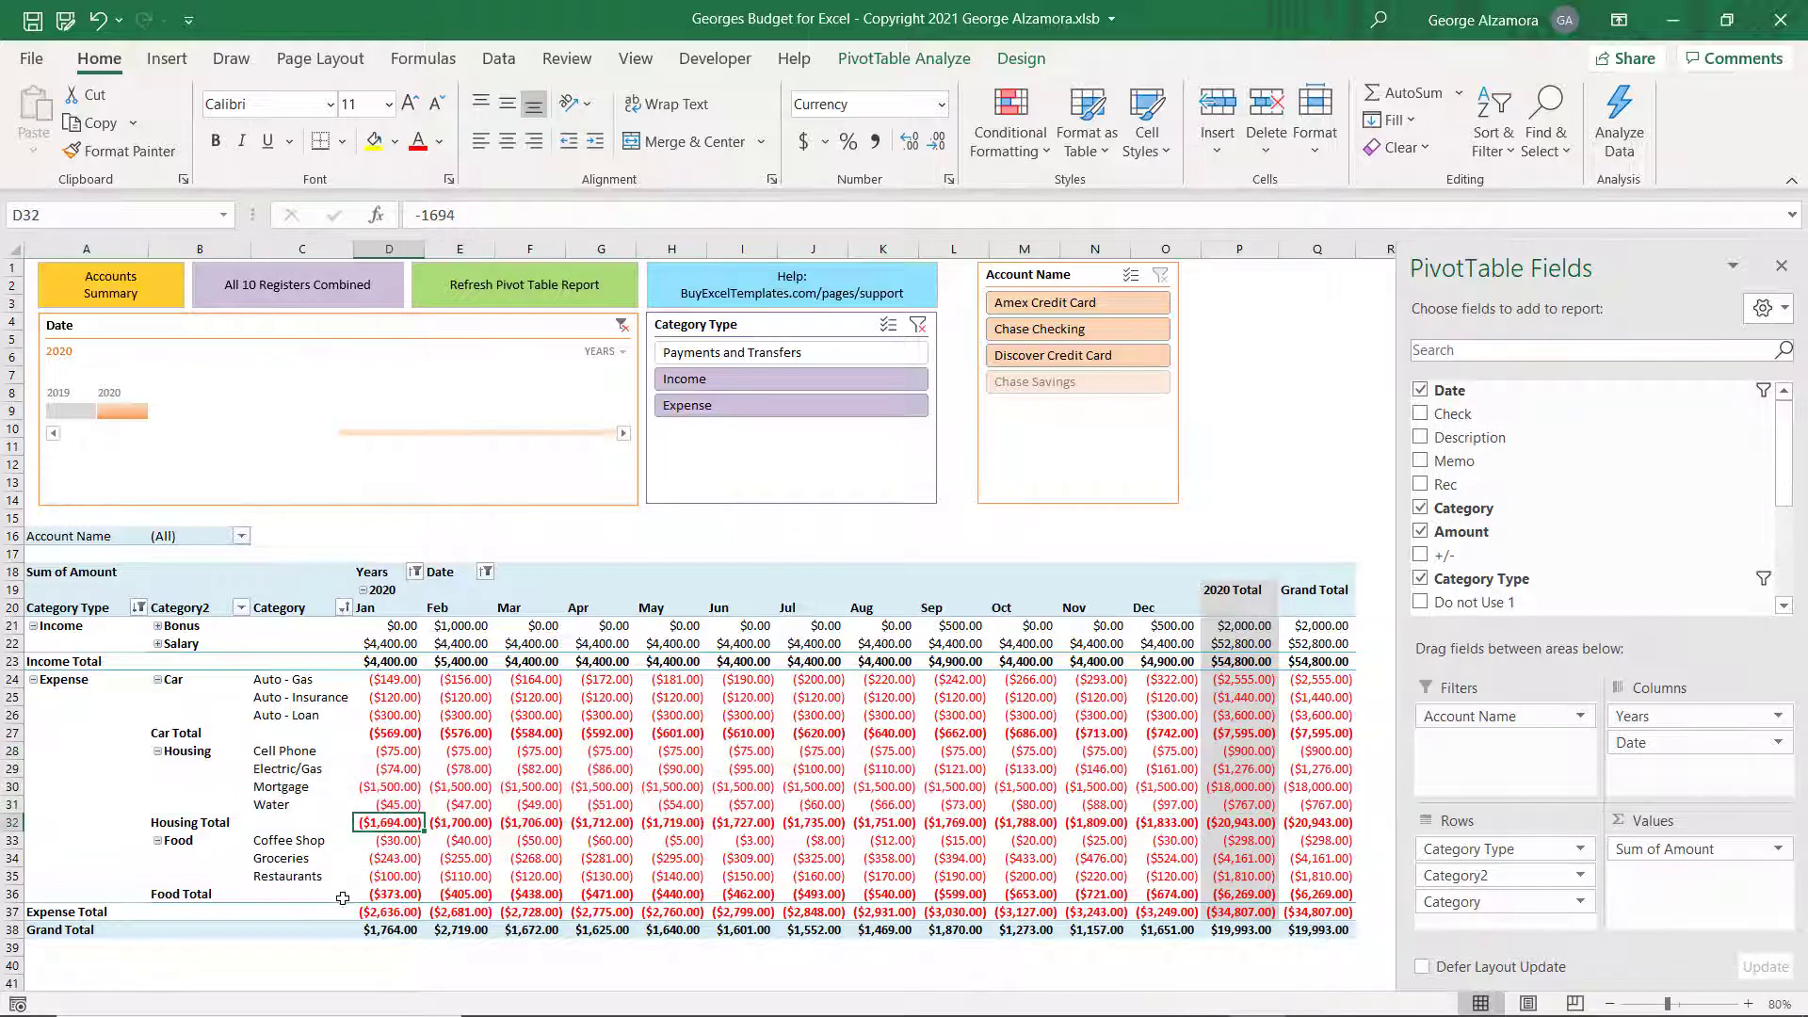
Examine the Coffee Shop, Groceries and Restaurants rows of the Food group along with its January total.
key("Down")
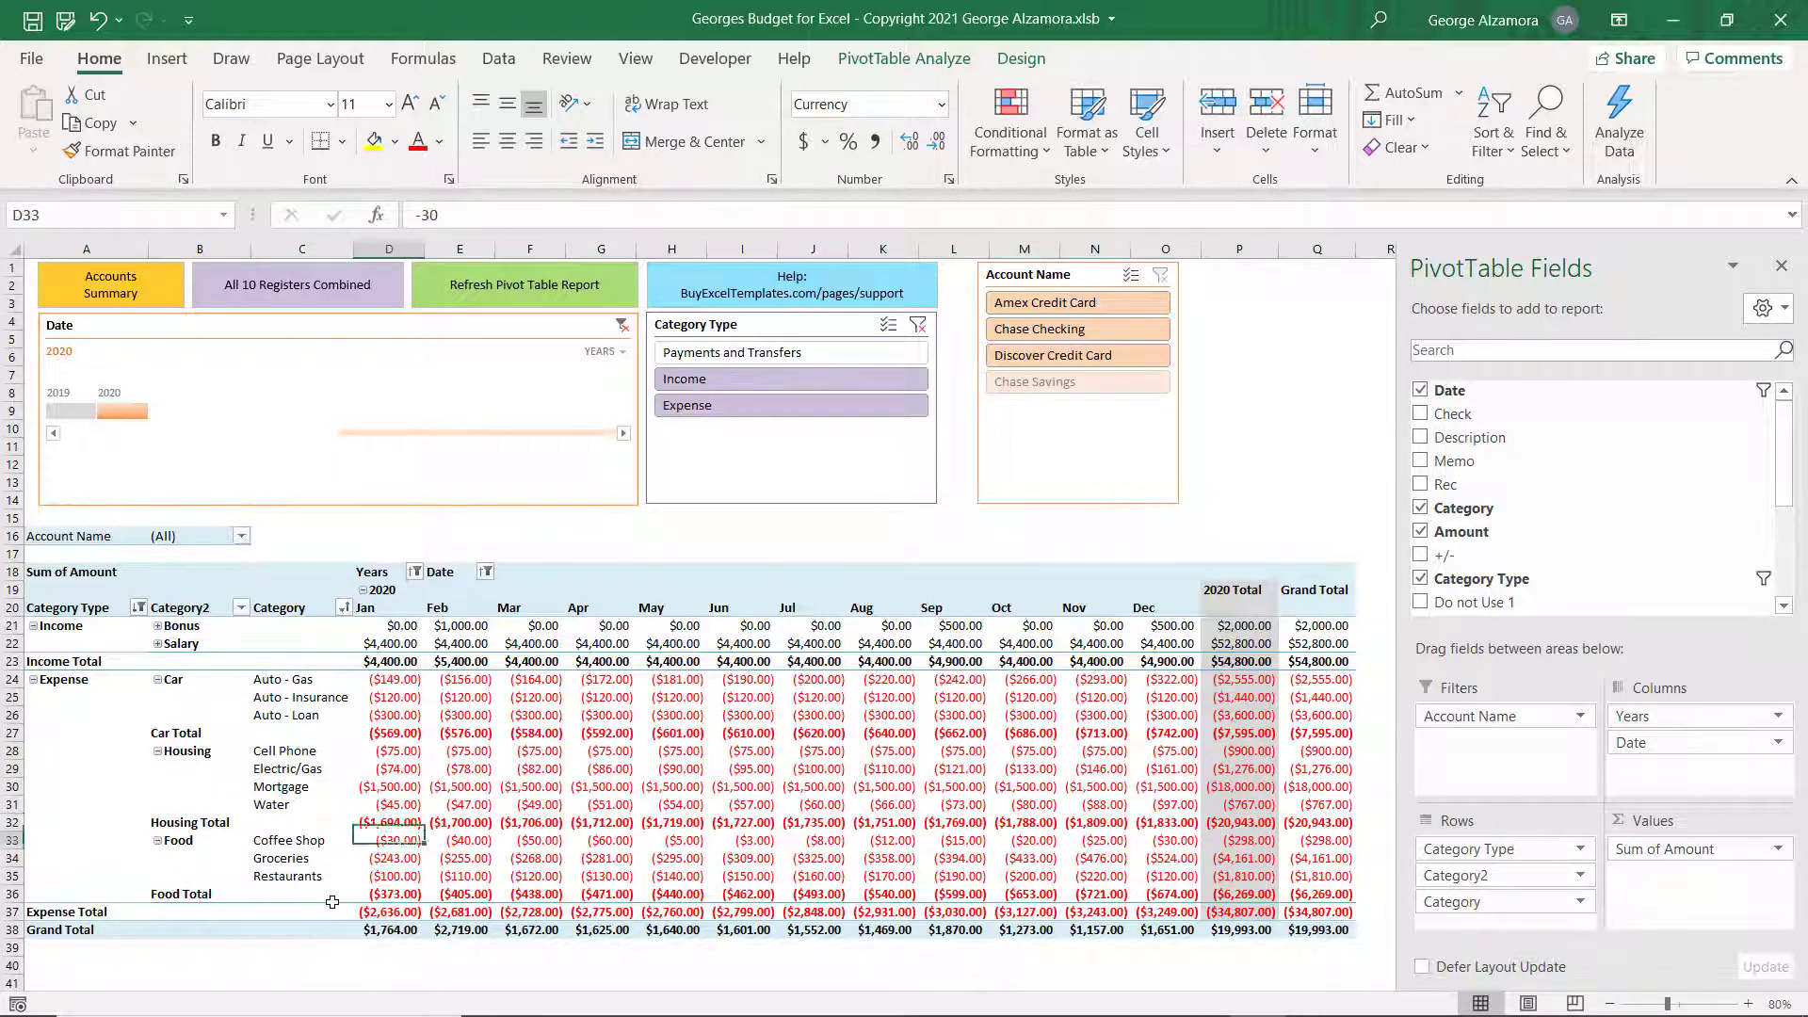
key("Left")
key("Right")
key("Left")
key("Right")
key("Right")
key("Right")
key("Left")
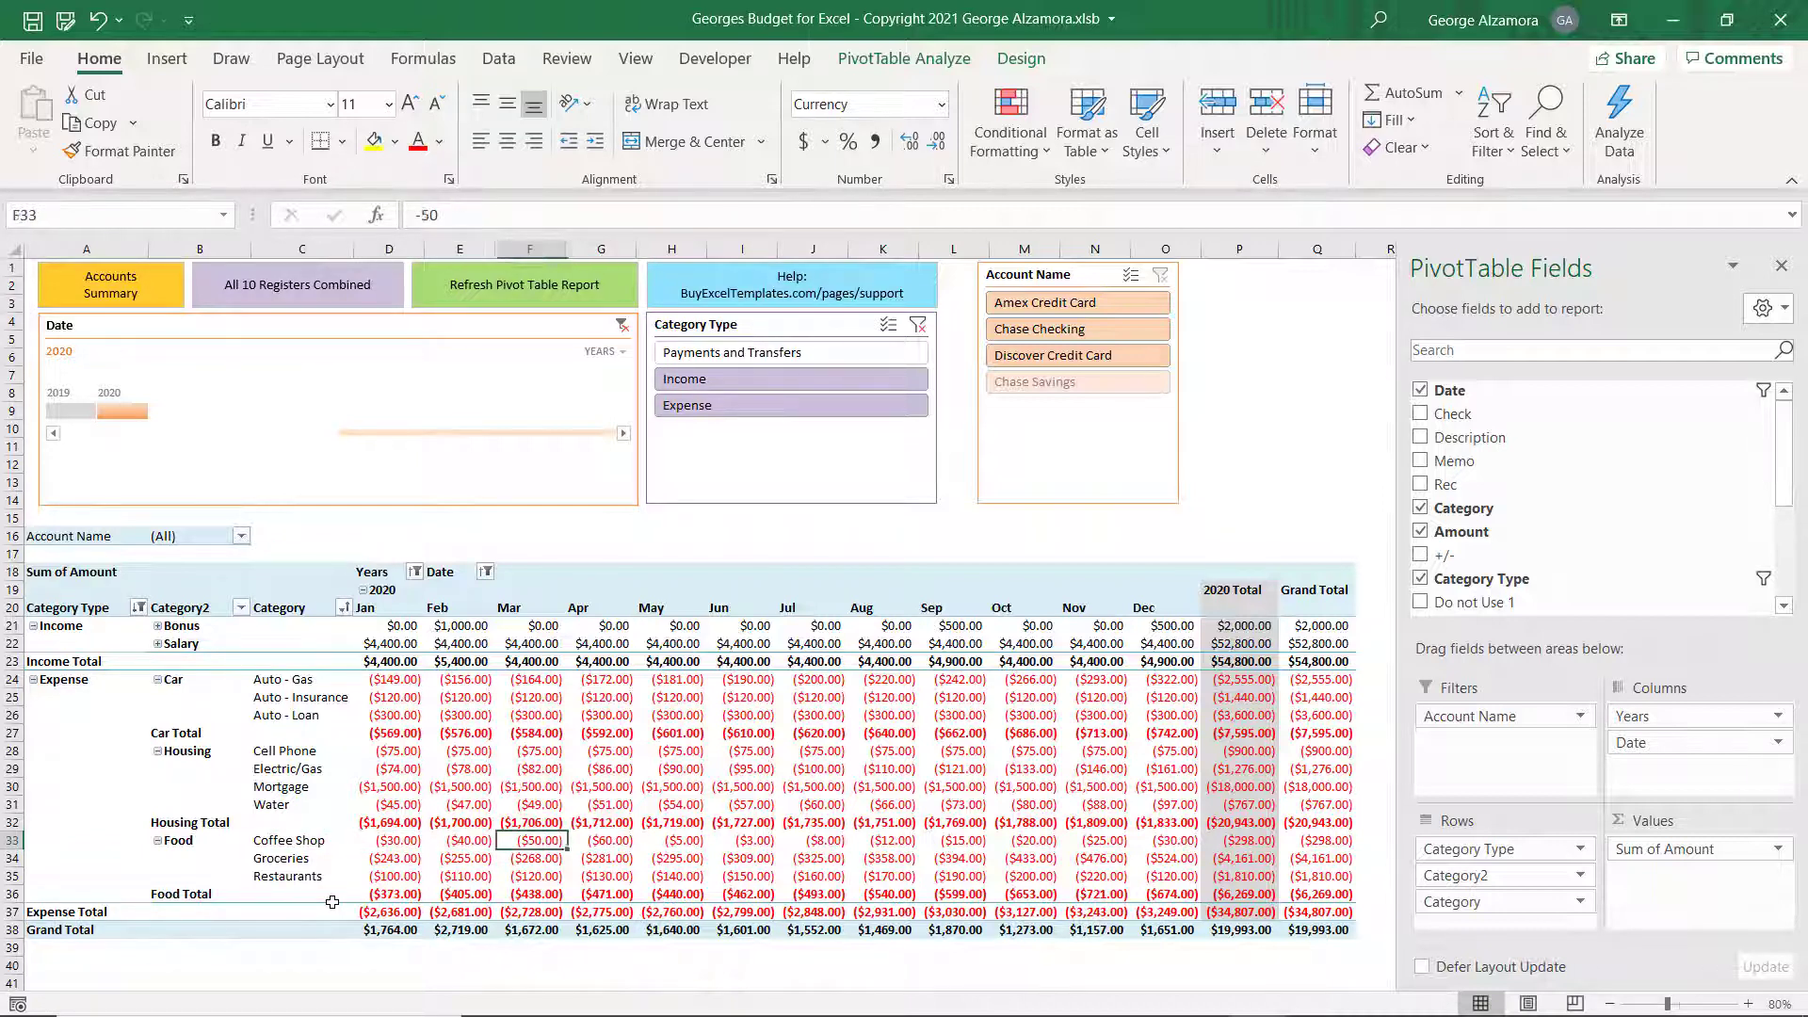
key("Left")
key("Left")
key("Down")
key("Down")
key("Down")
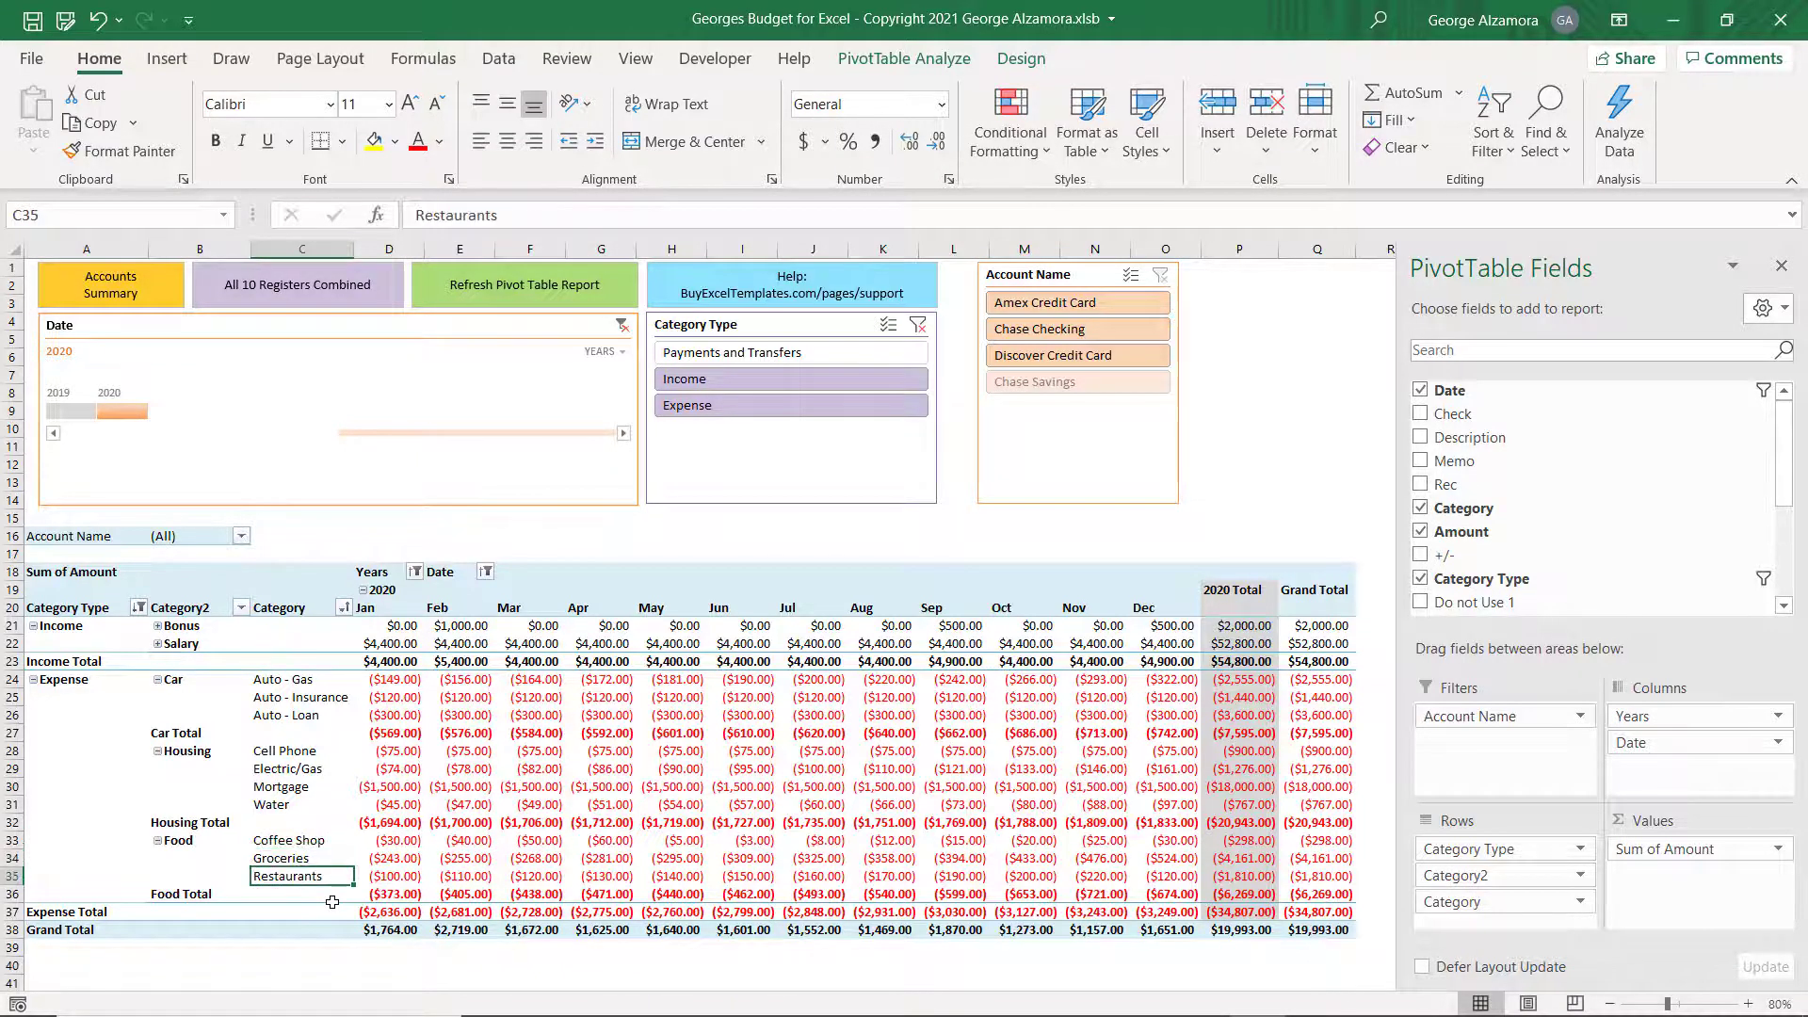
key("Up")
key("Up")
key("shift+space")
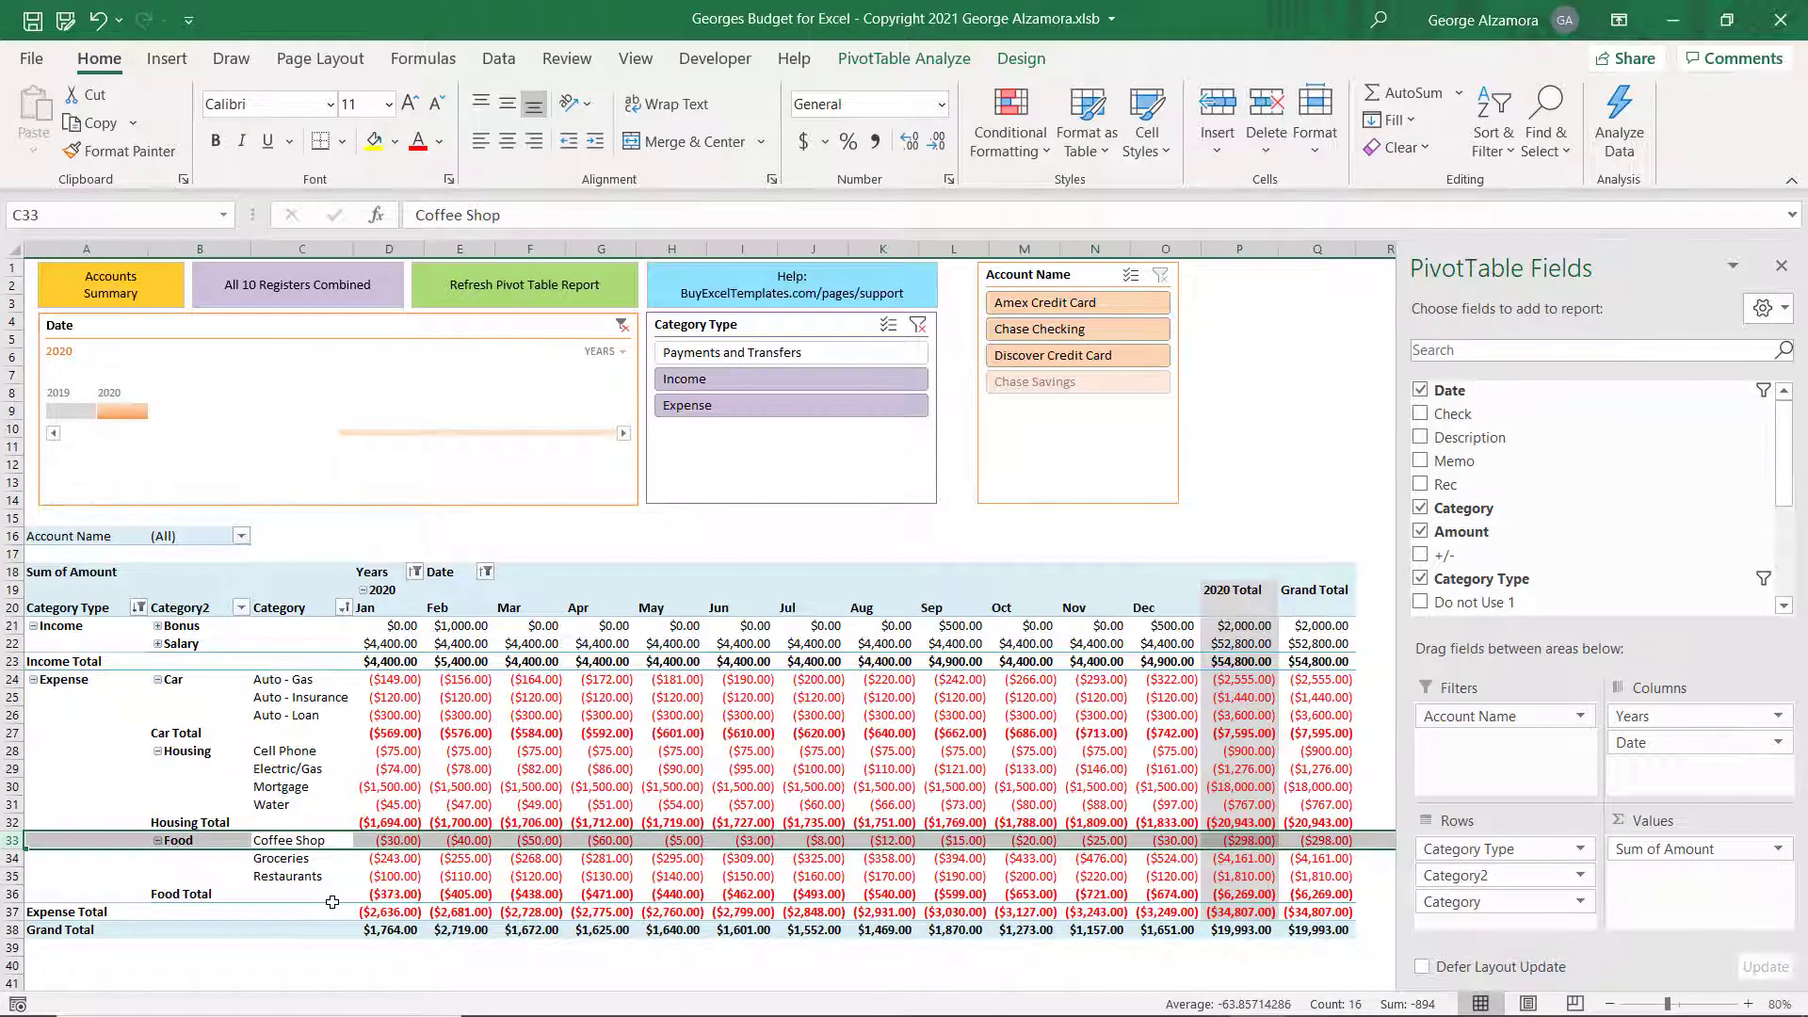
key("shift+Down")
key("shift+Down")
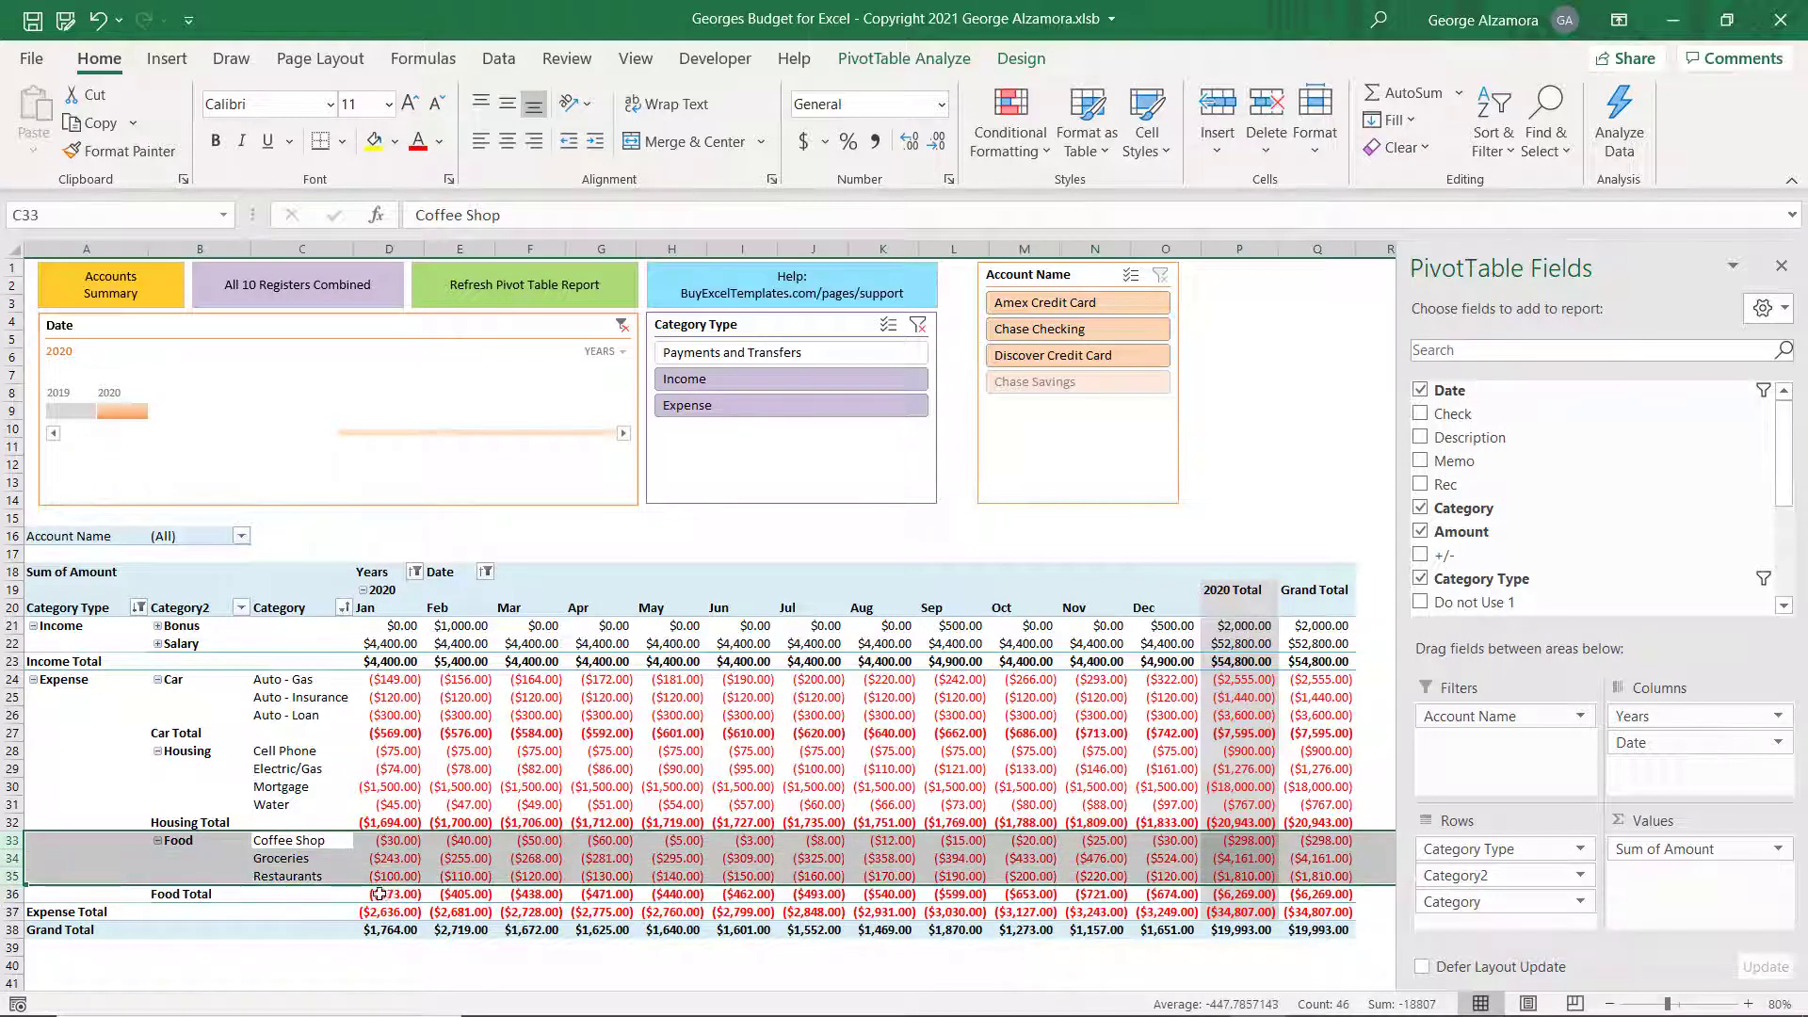
left_click(405, 895)
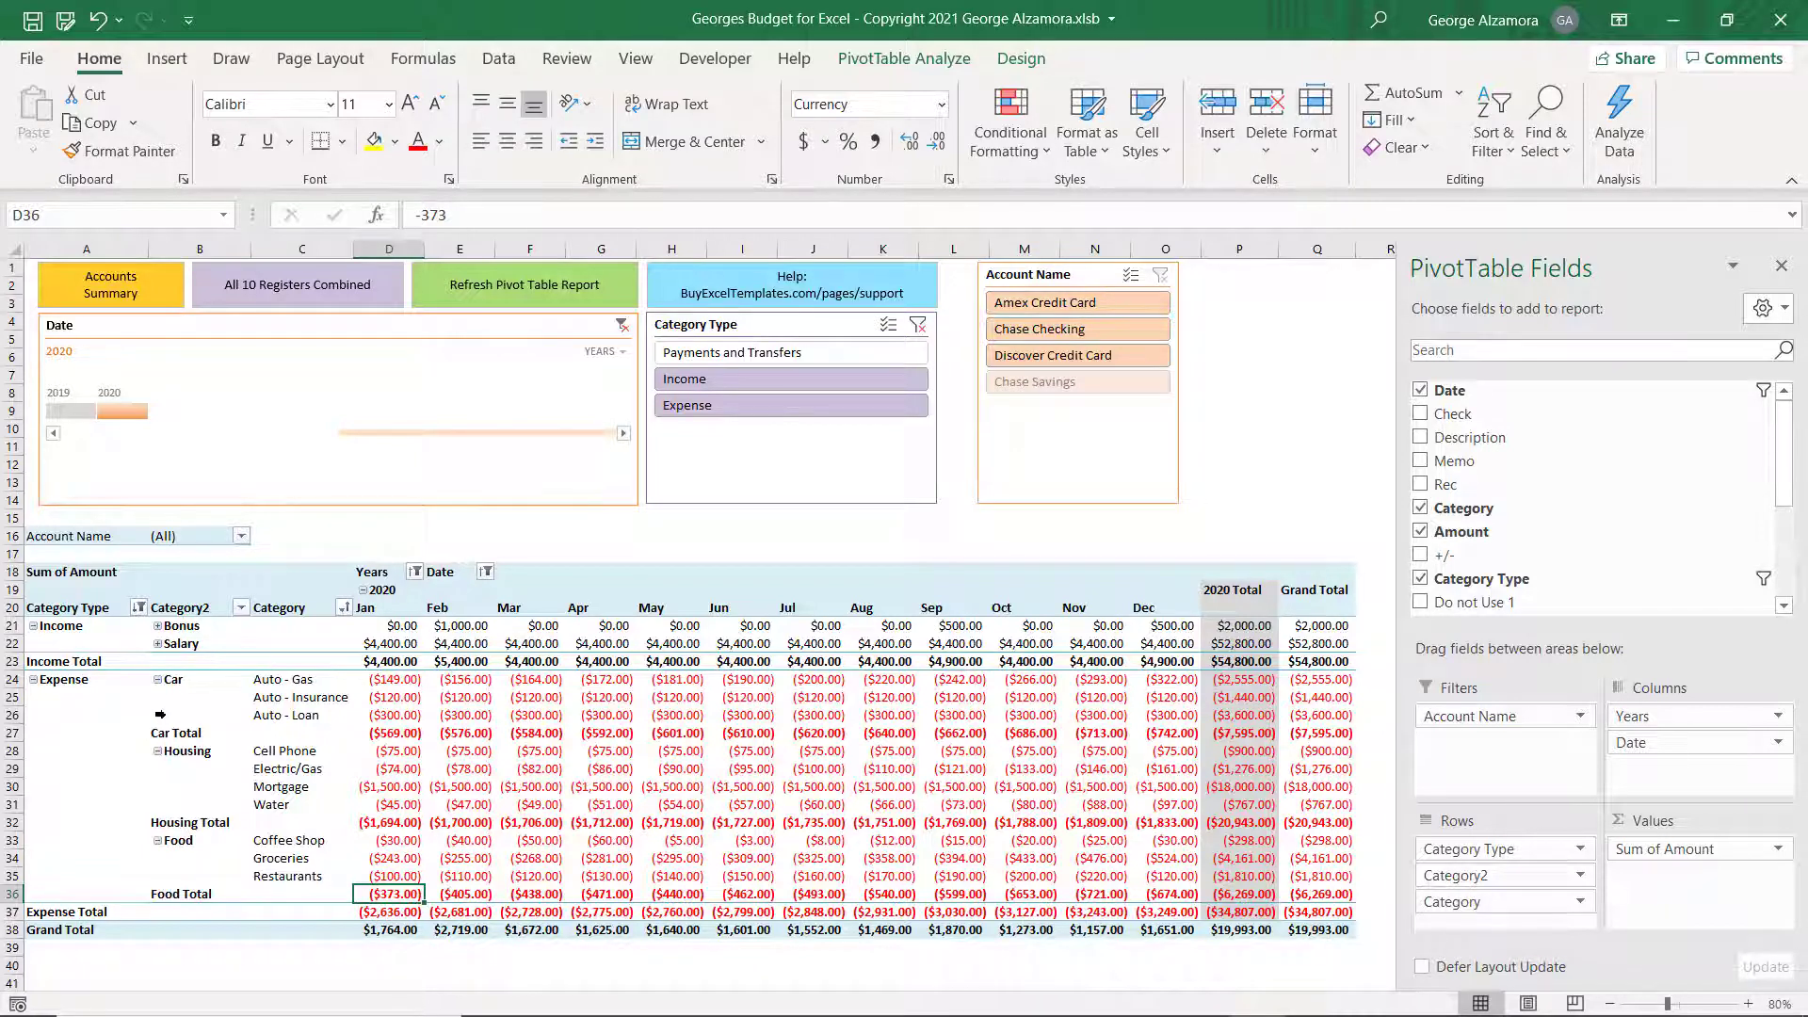
Collapse the Car, Housing and Food groups under Expense so each shows as a single row.
left_click(158, 681)
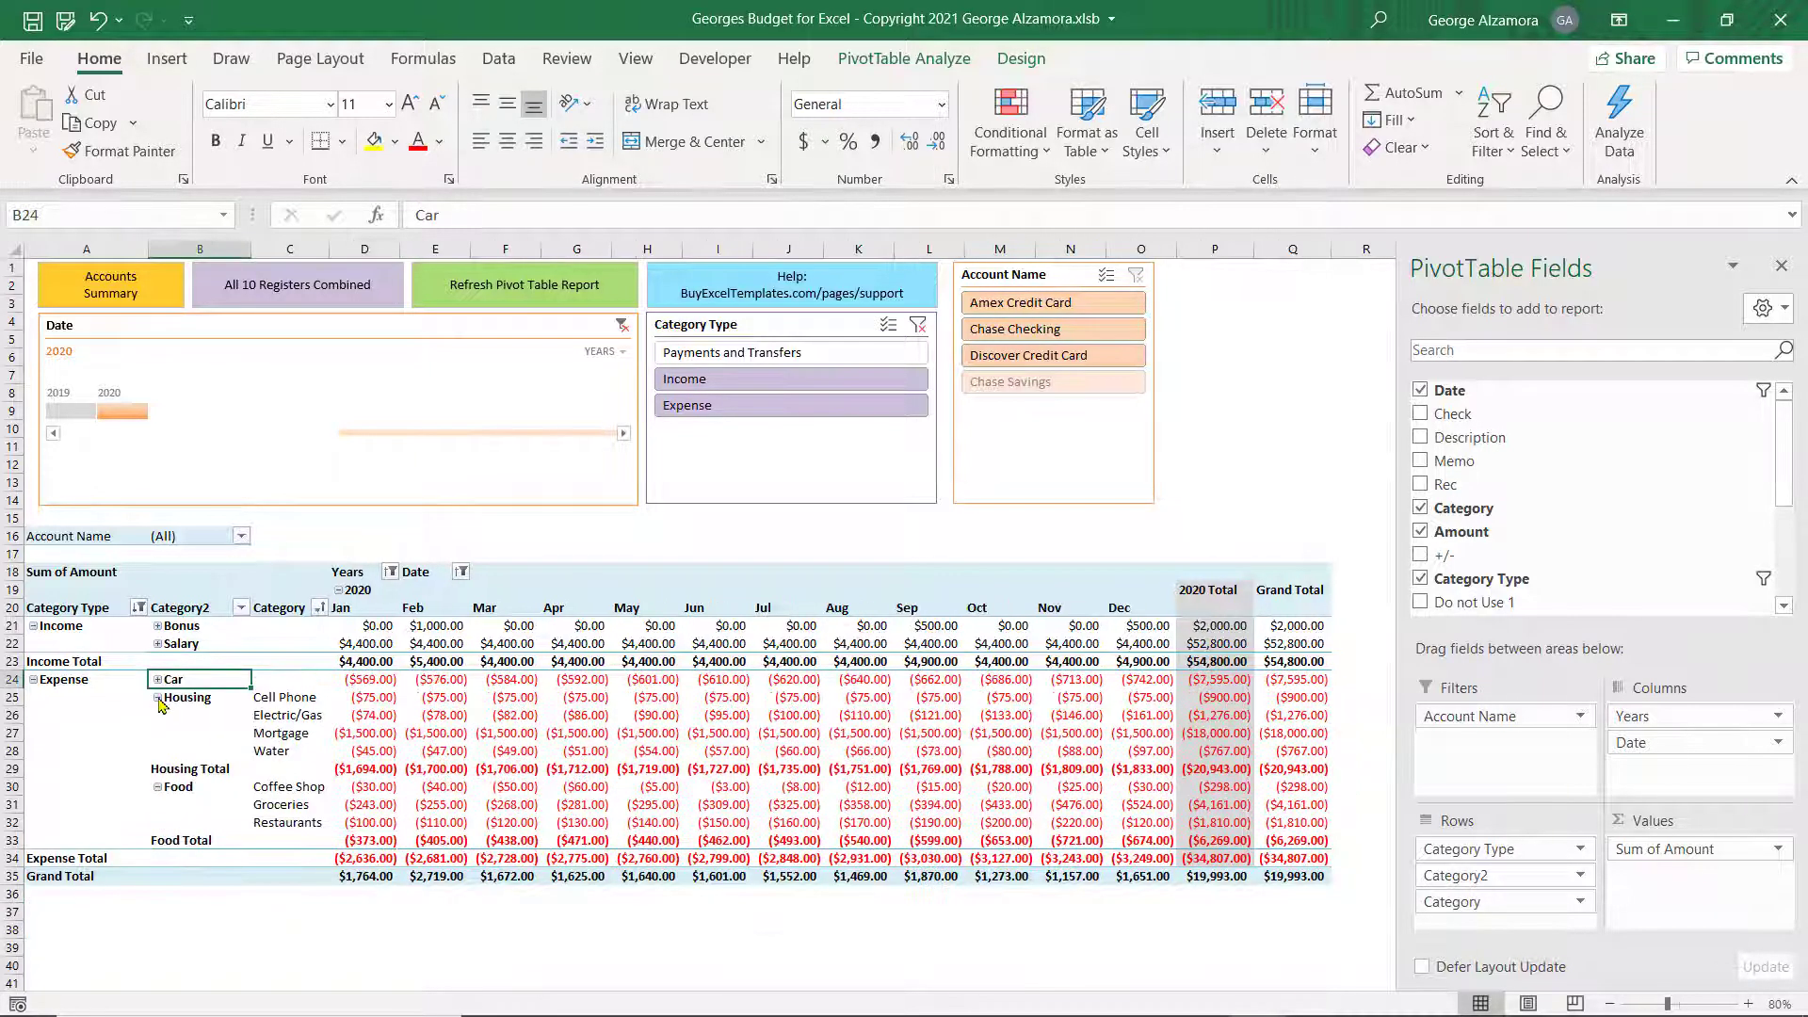
left_click(158, 698)
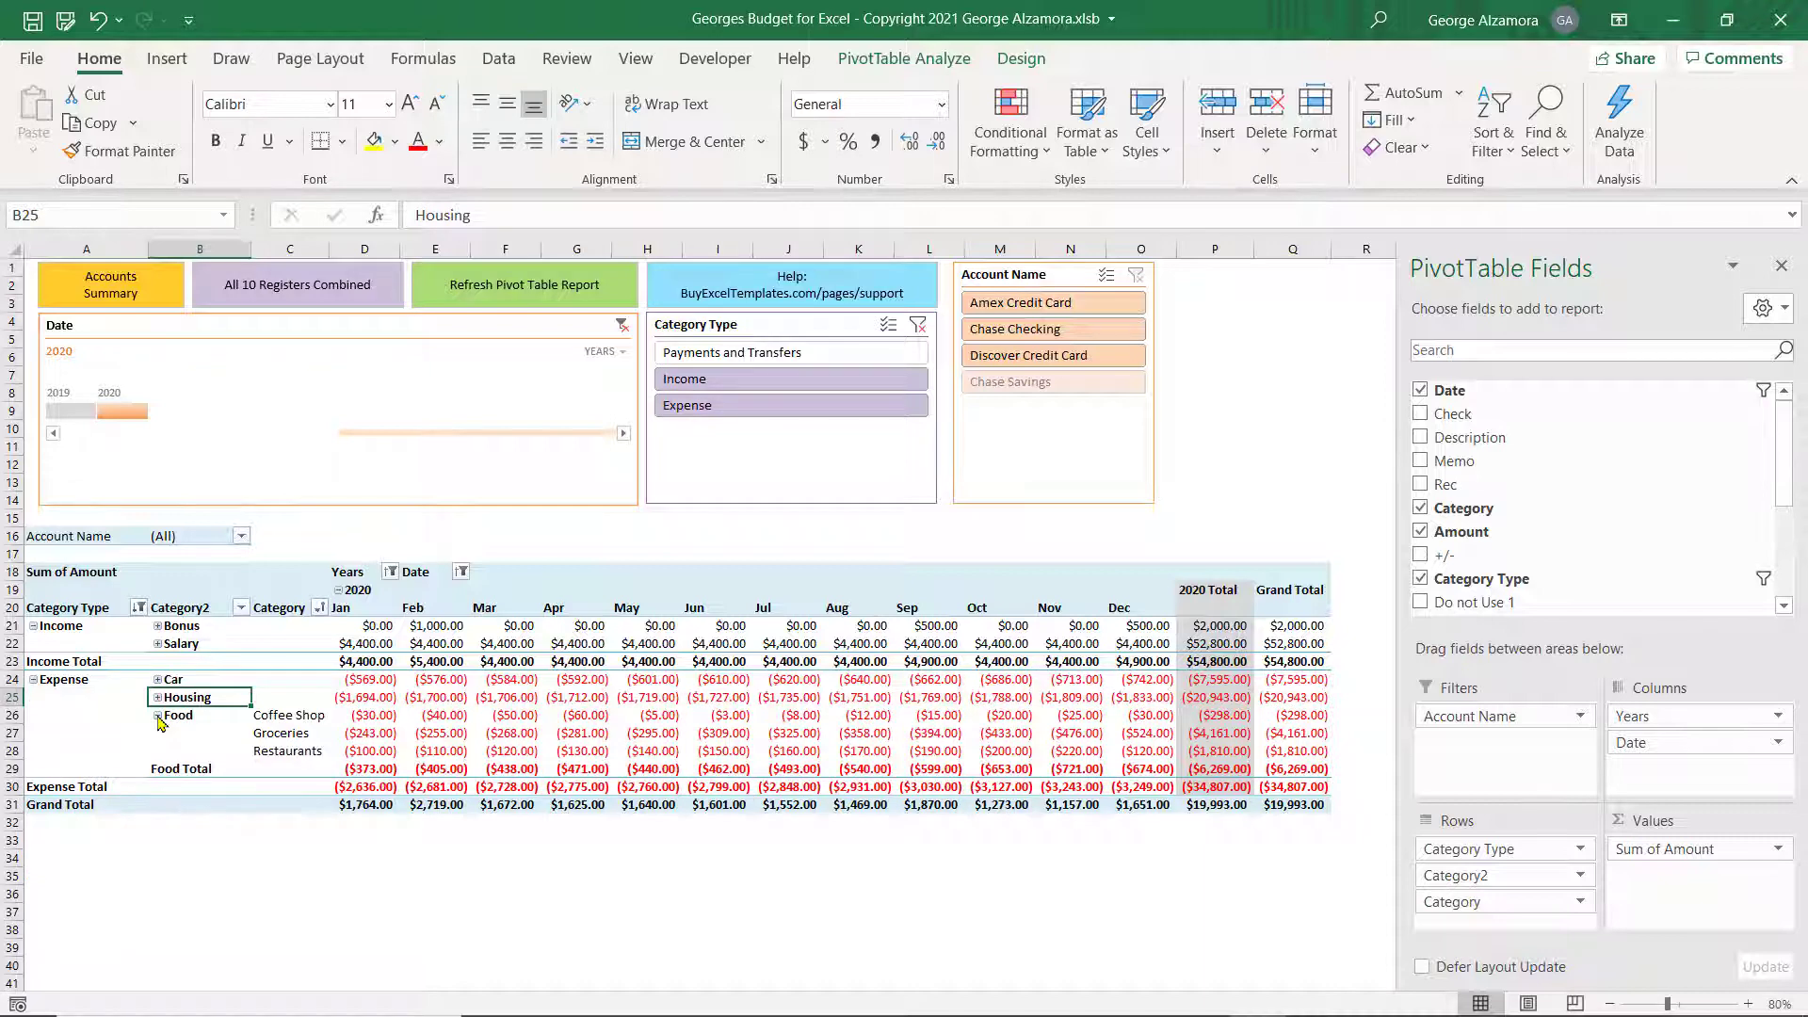
left_click(158, 716)
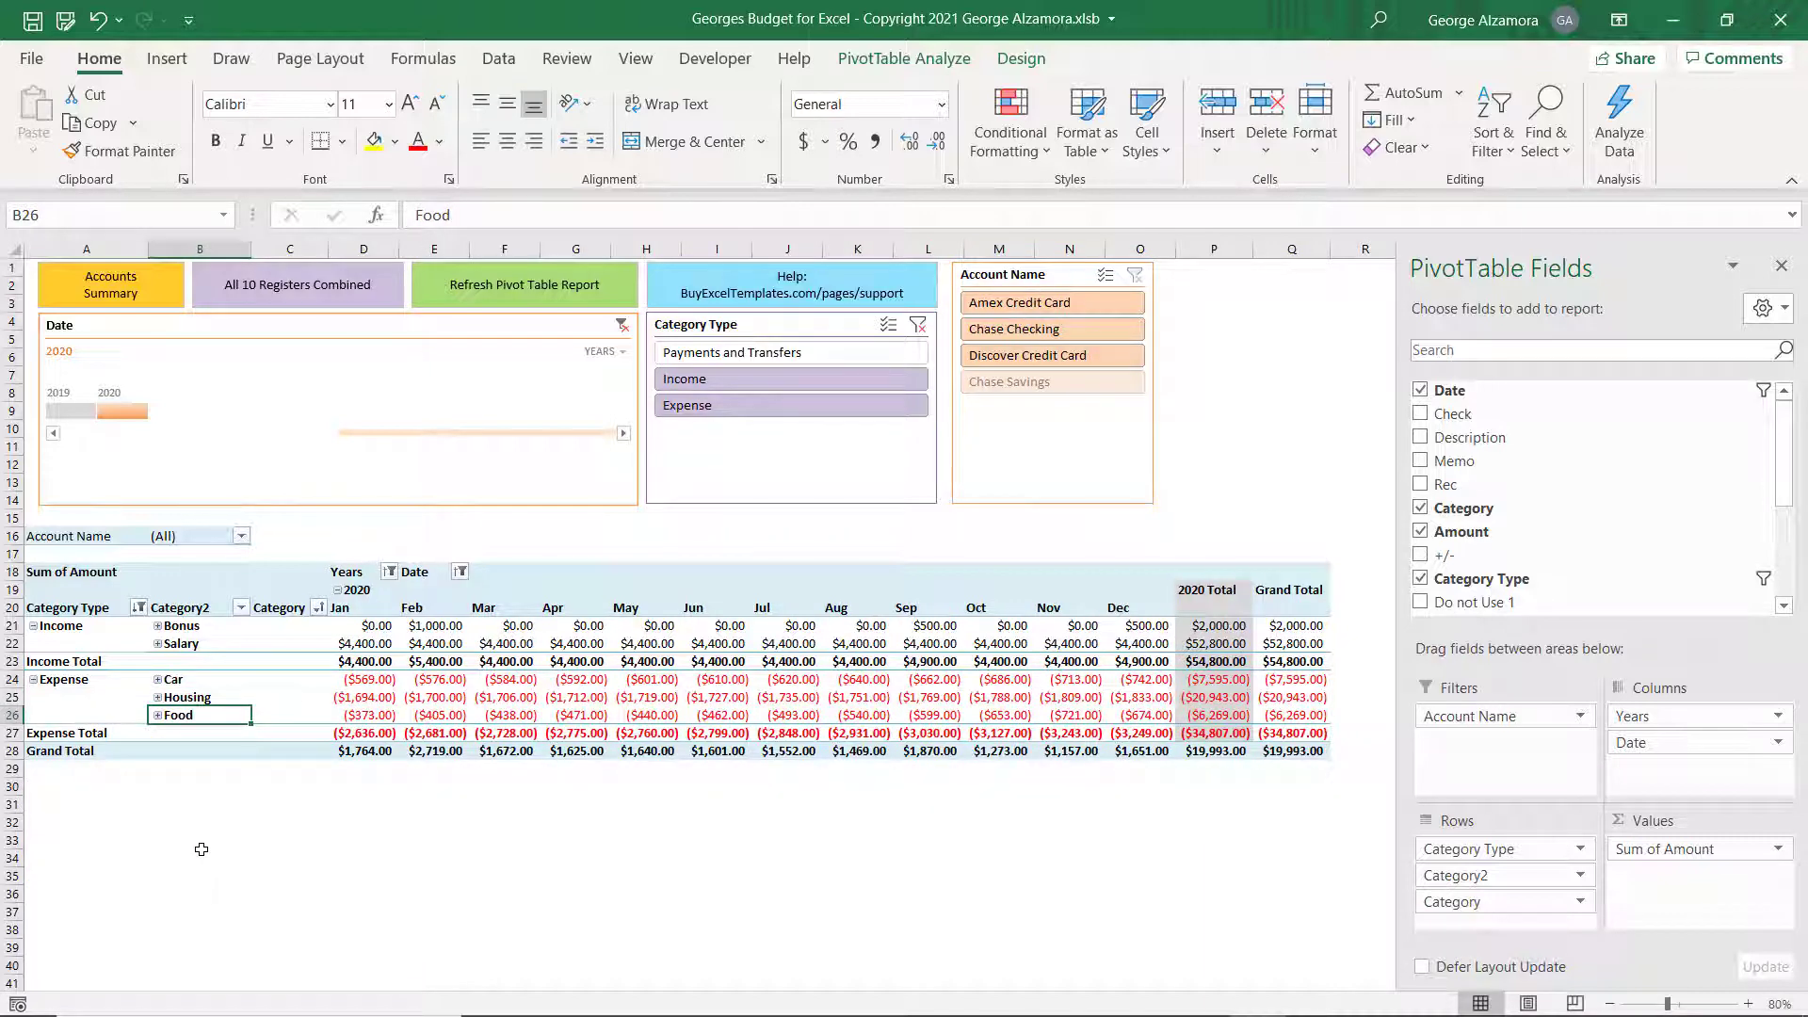
Expand the Car, Housing and Food groups again to show their individual categories.
left_click(158, 680)
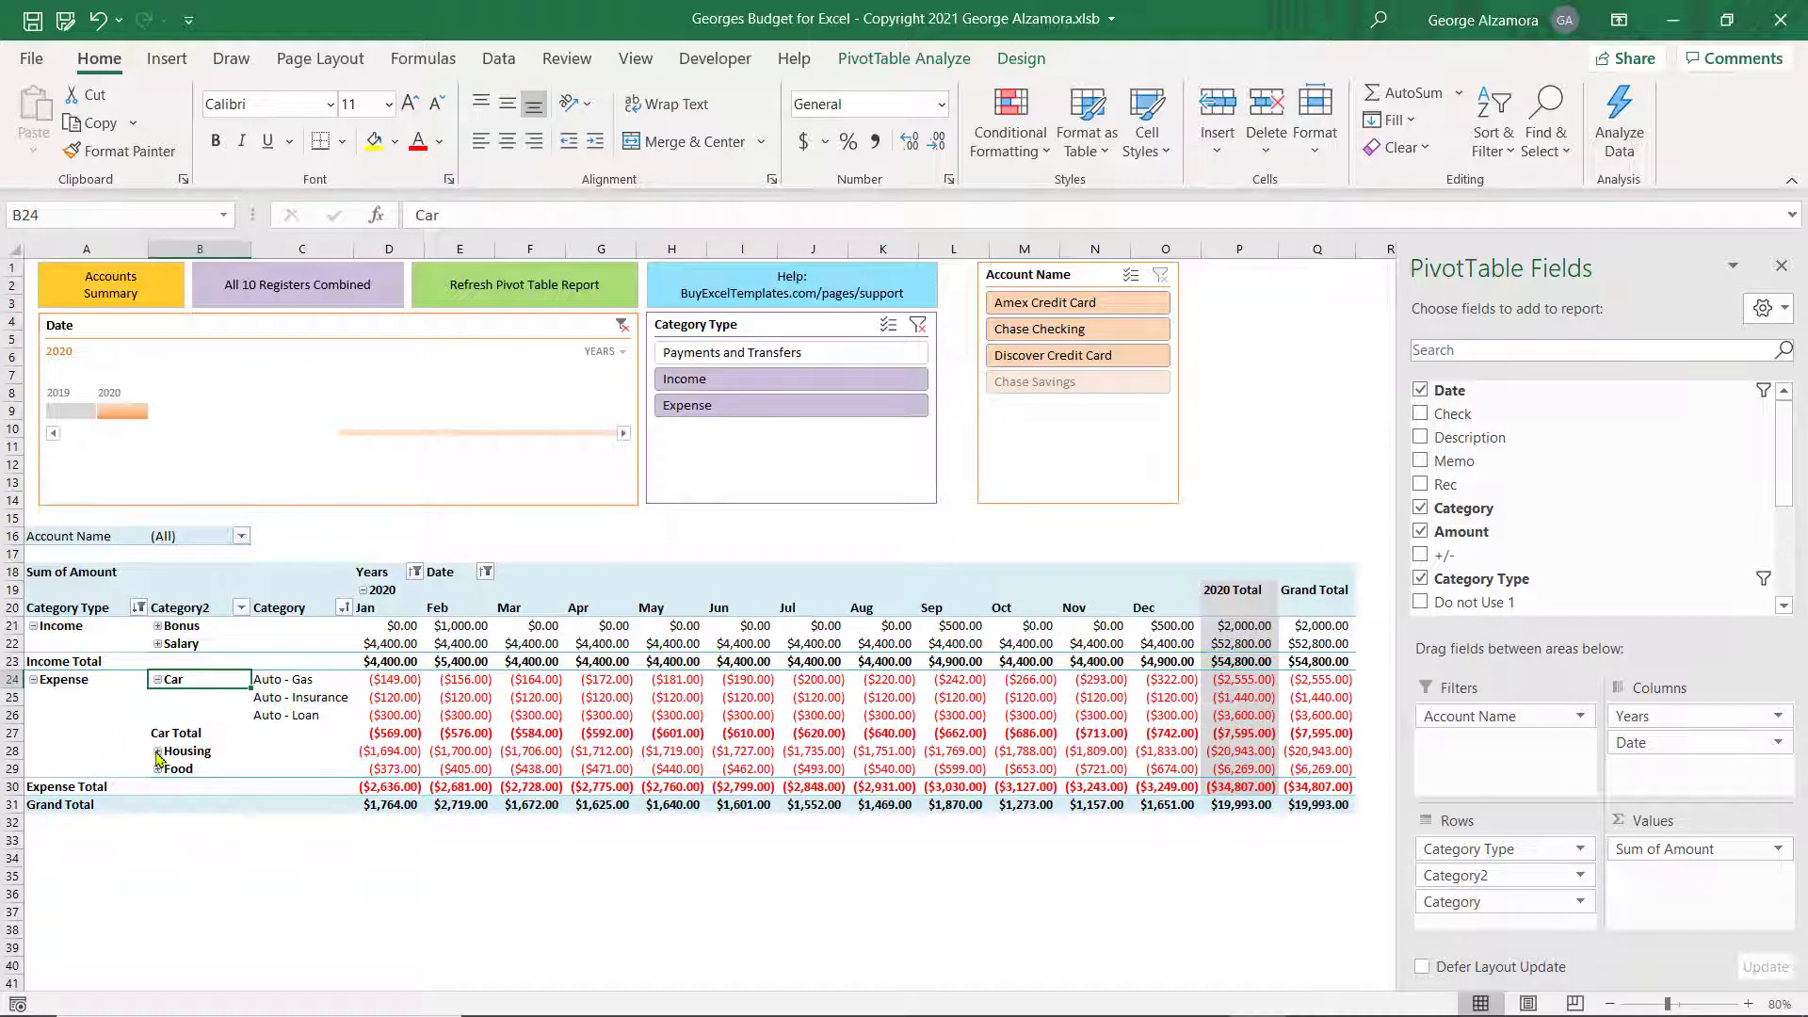
left_click(158, 750)
left_click(149, 845)
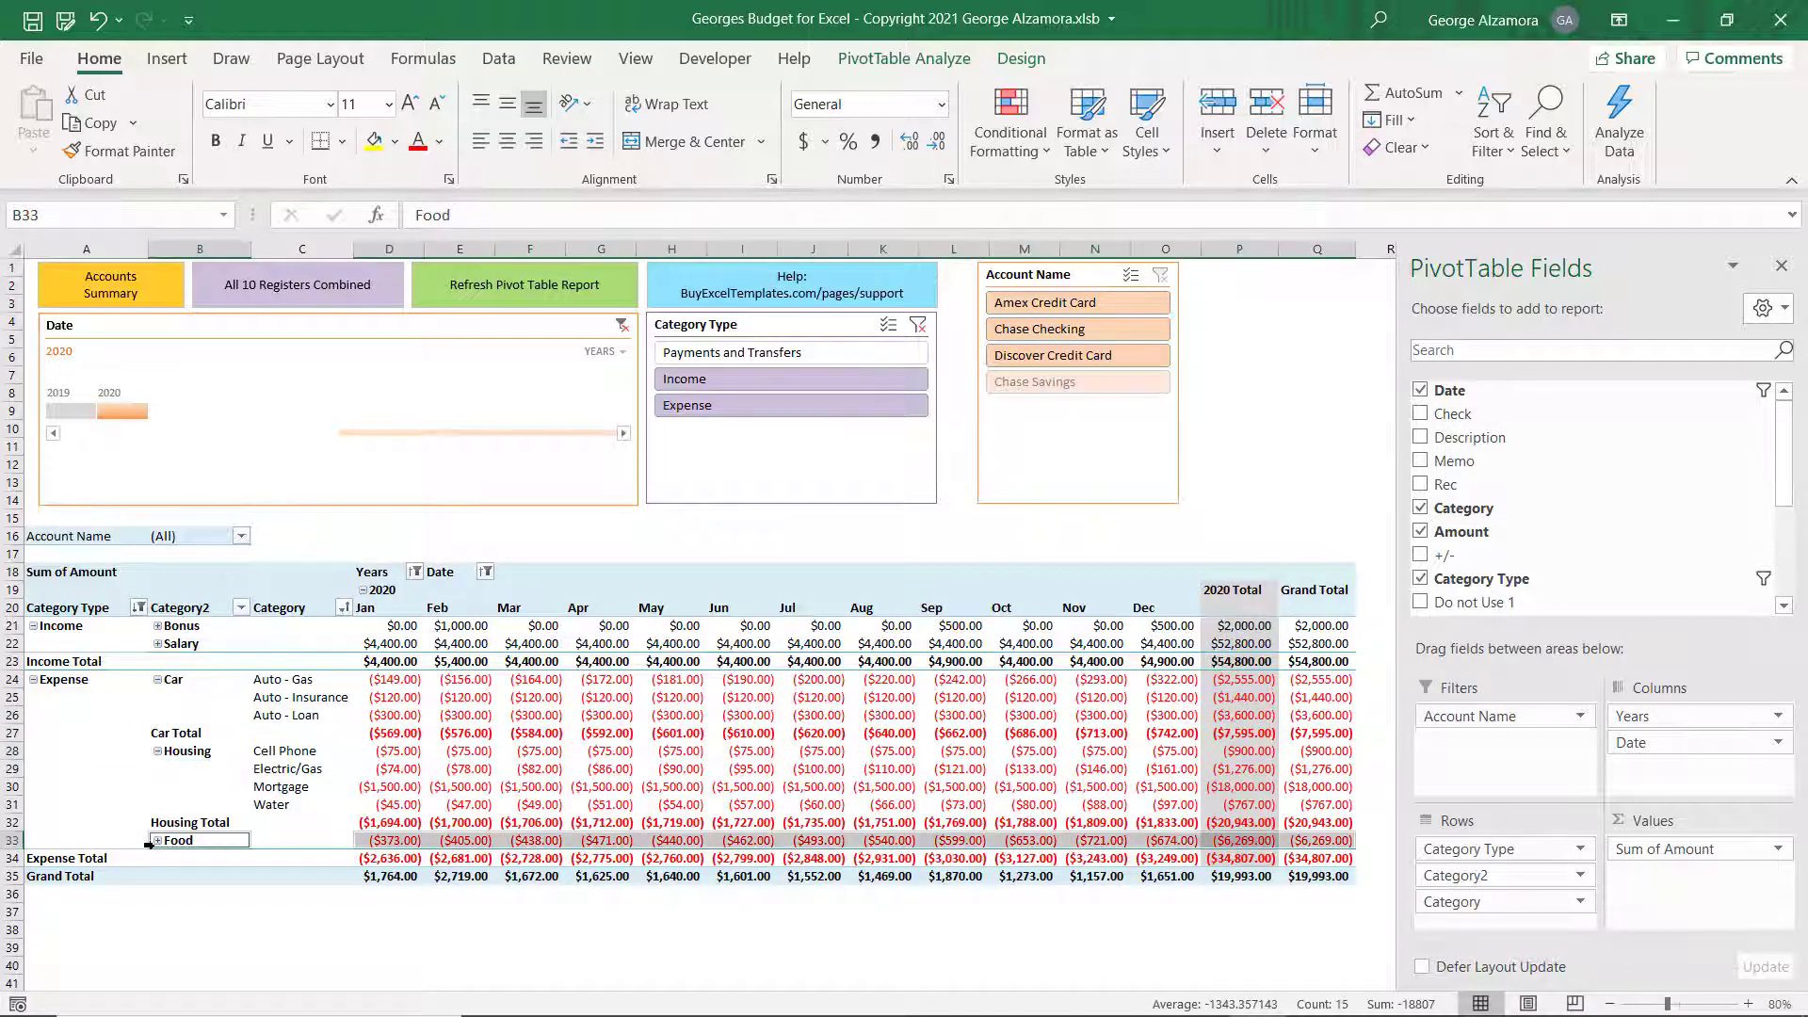
left_click(157, 841)
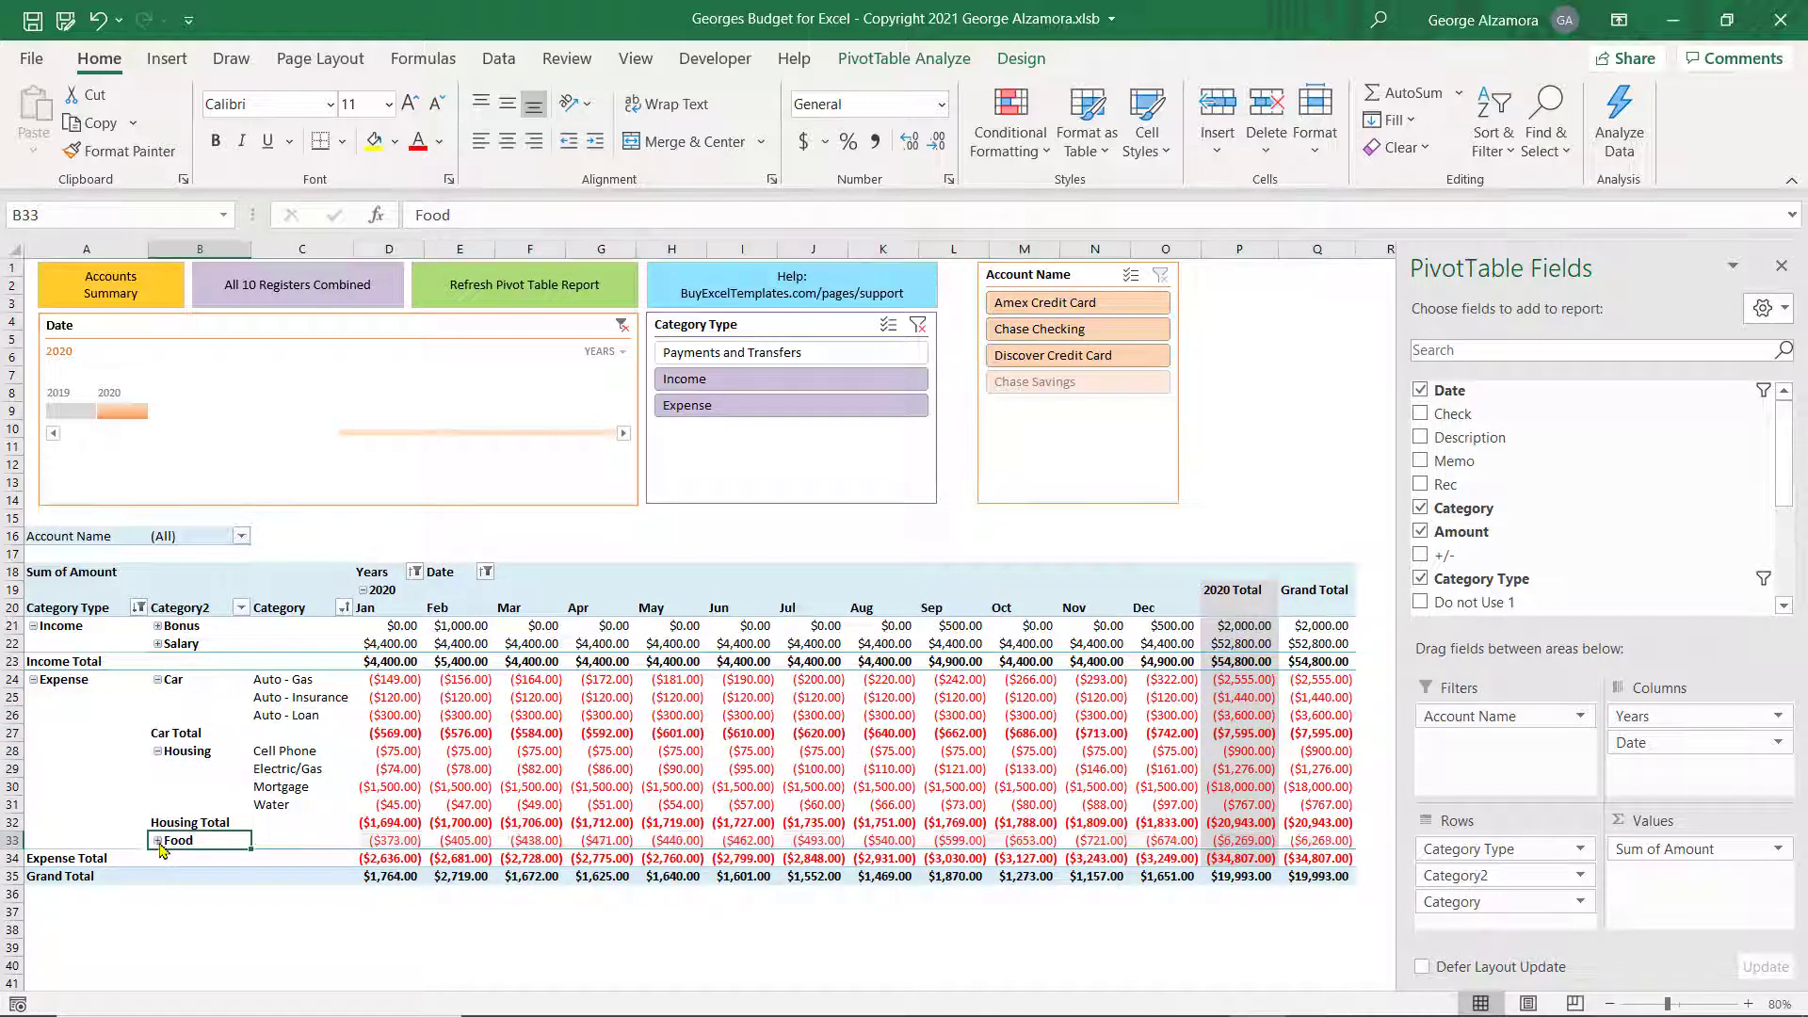
left_click(341, 751)
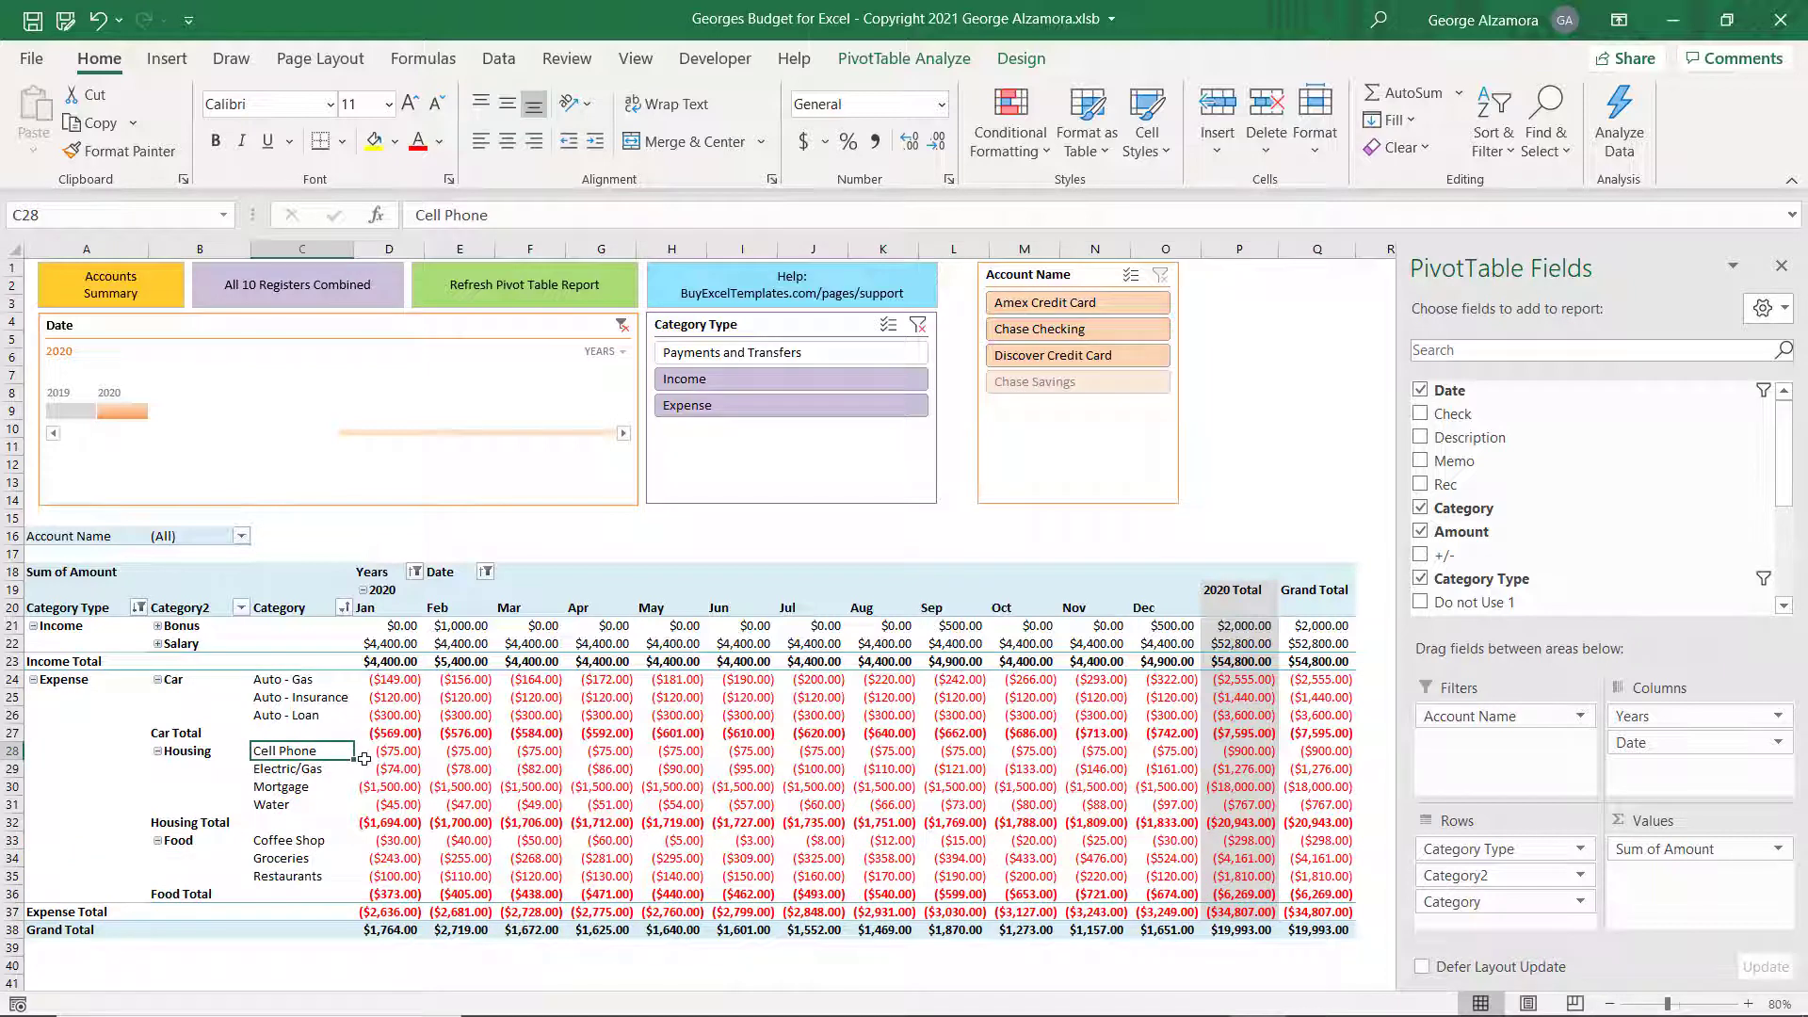
Ungroup the Car, Housing and Food groups under Expense in the pivot table.
left_click(162, 680)
left_click(226, 682)
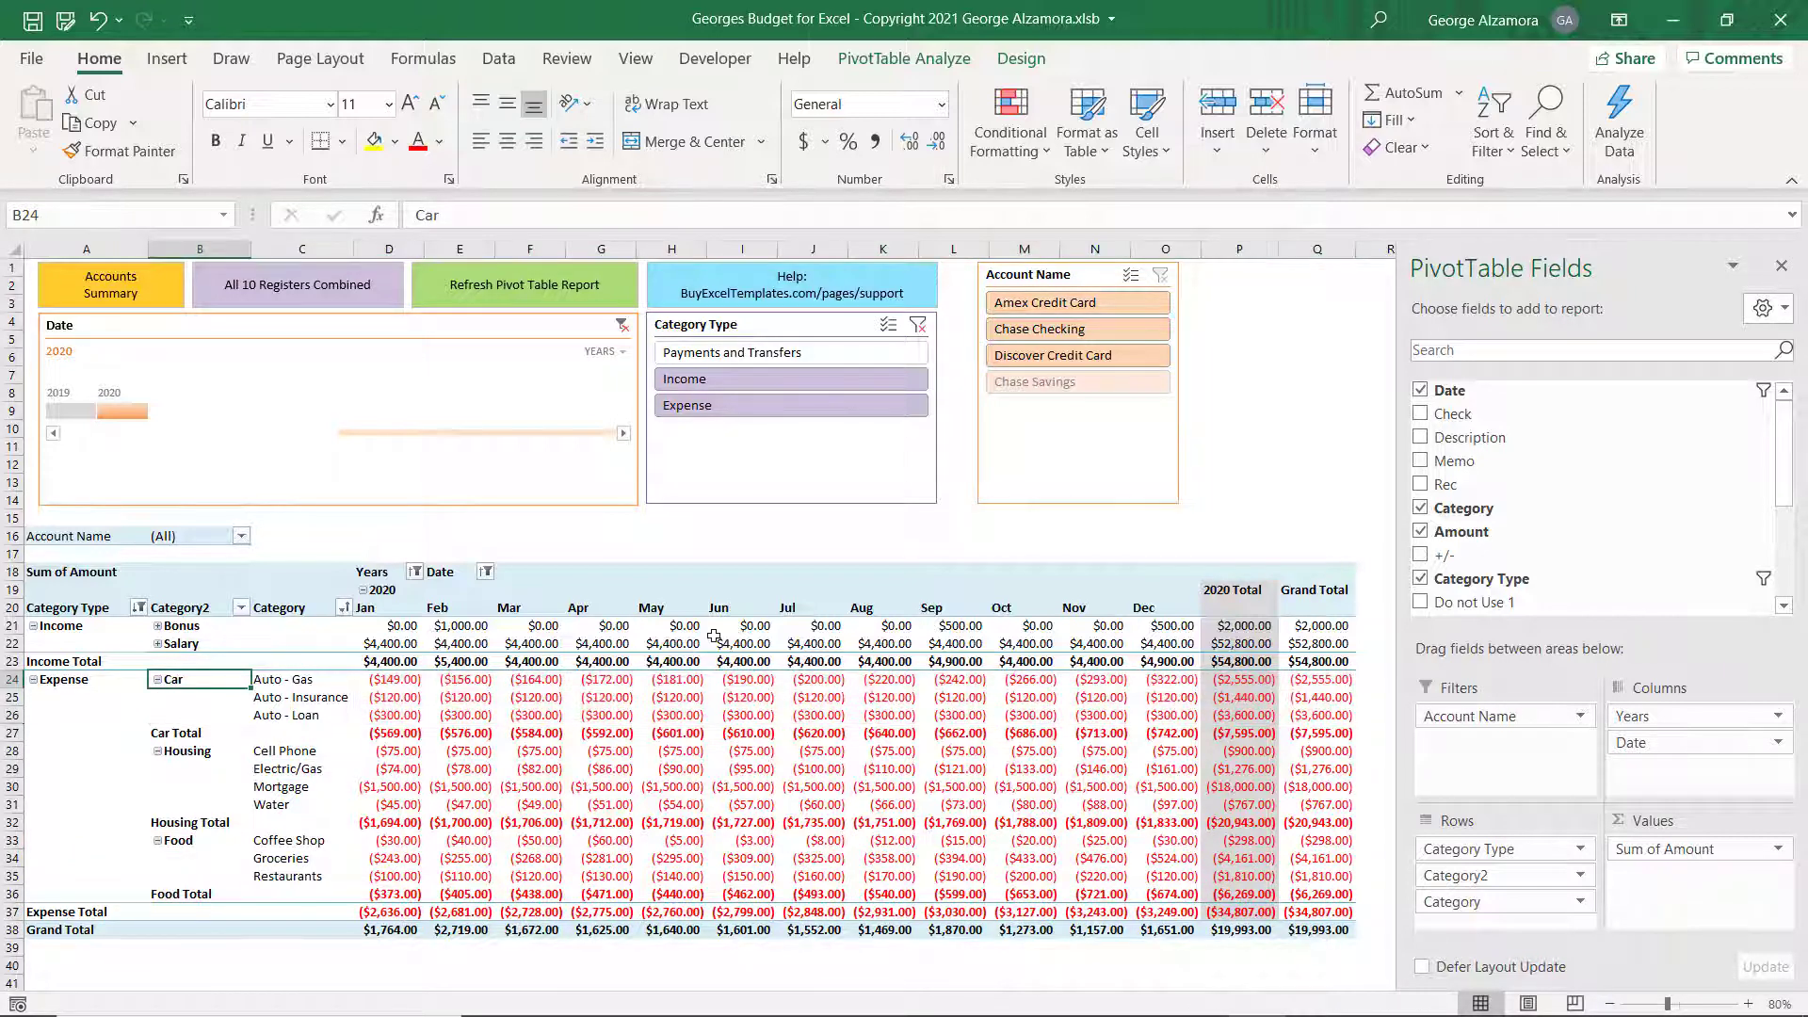
key("shift+Down")
key("shift+Down")
key("shift+Down")
key("shift+Down")
key("shift+Down")
key("shift+Down")
key("shift+Down")
key("shift+Down")
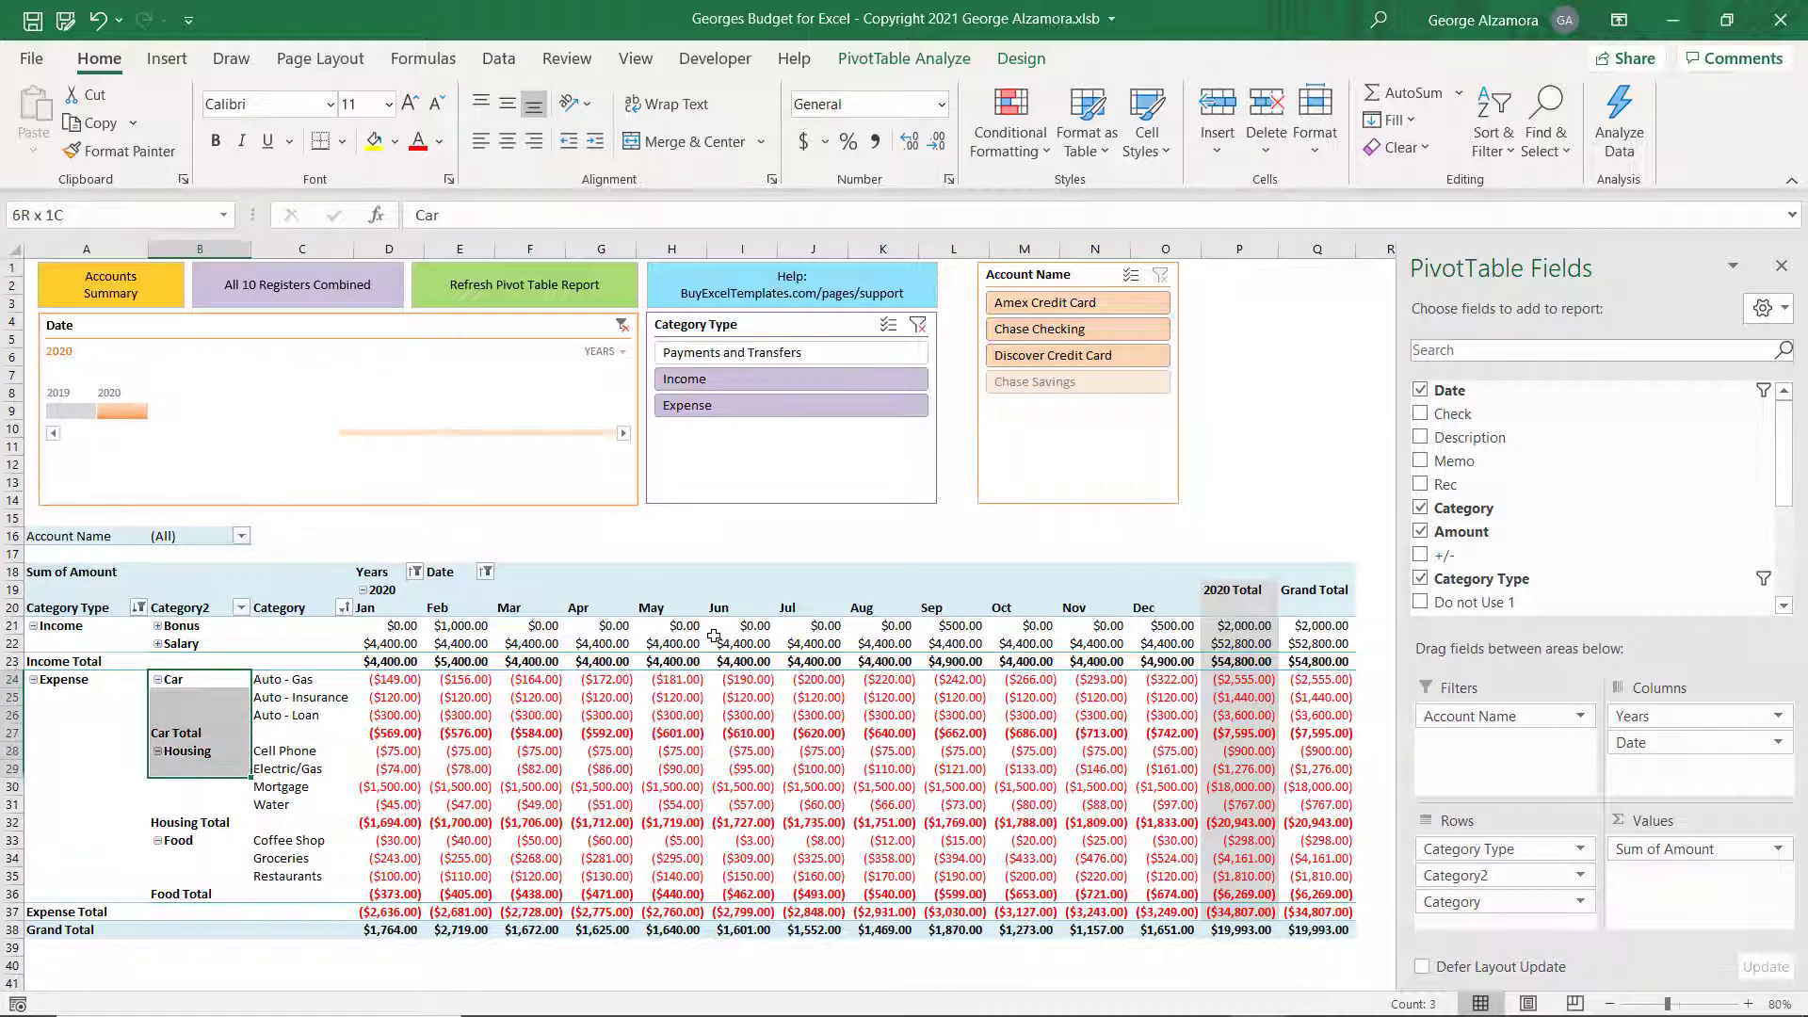
key("shift+Down")
key("shift+Down")
key("shift+Down")
key("shift+Down")
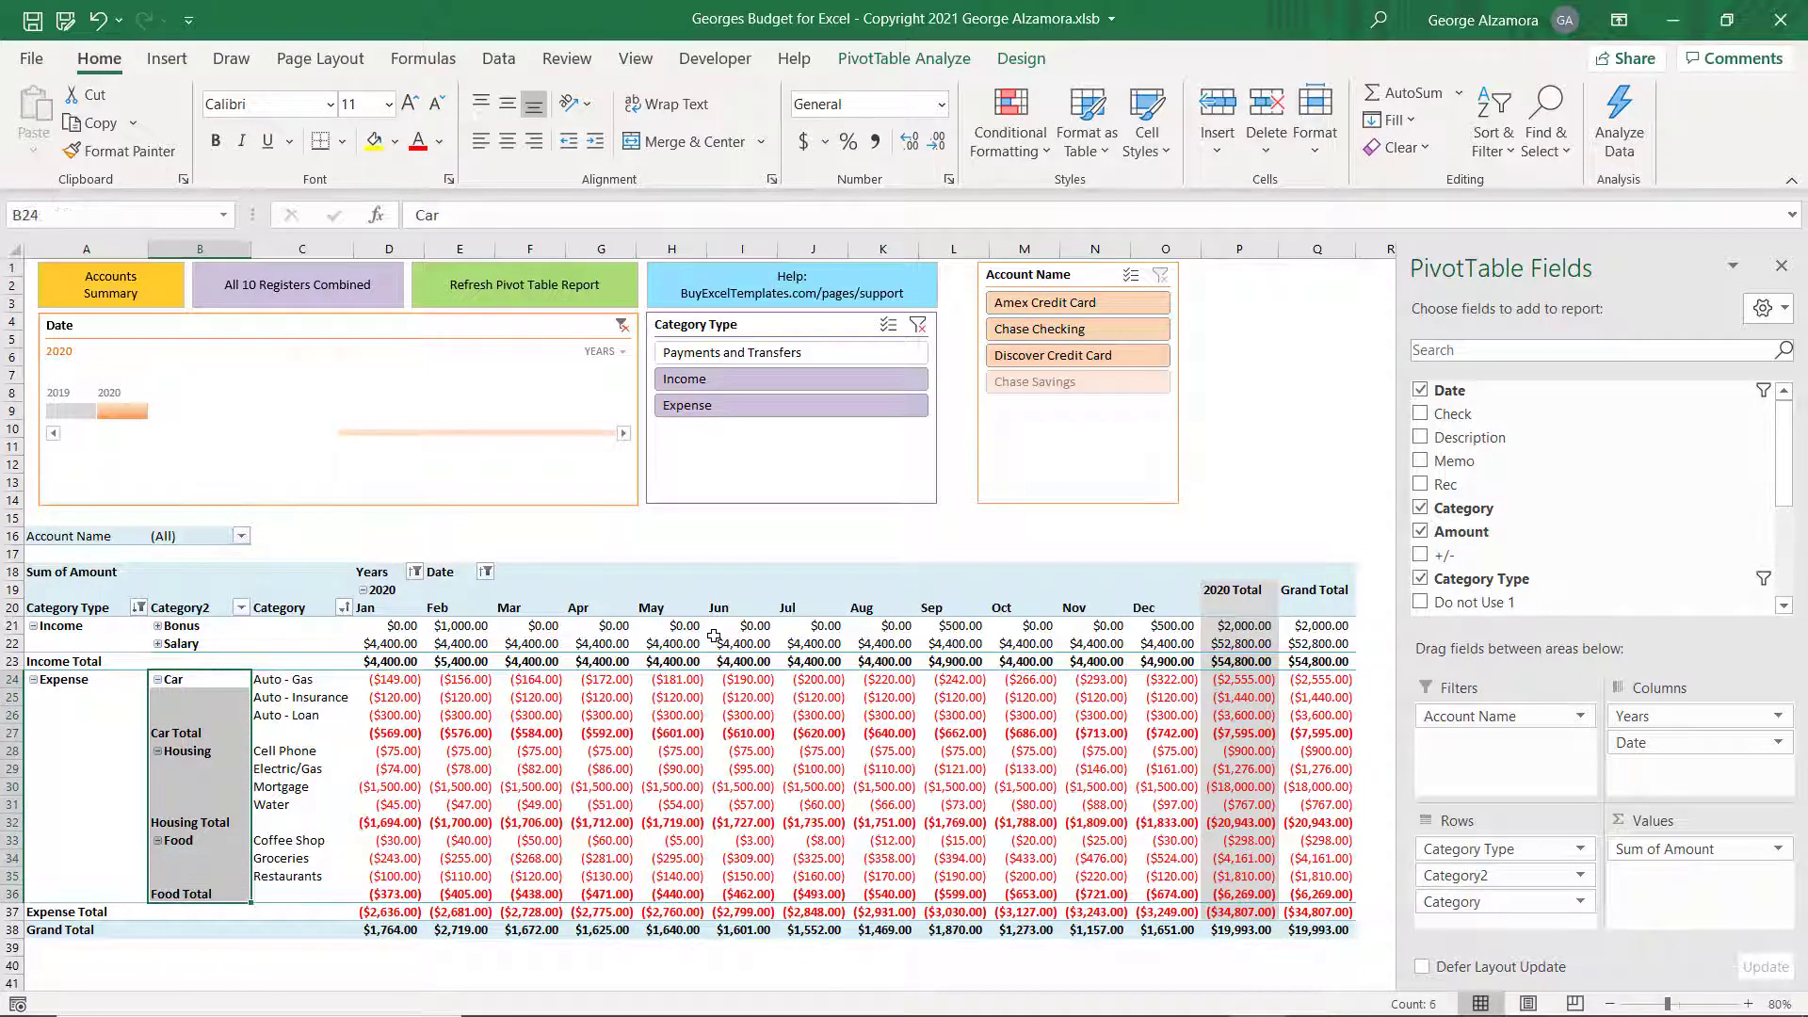
right_click(224, 716)
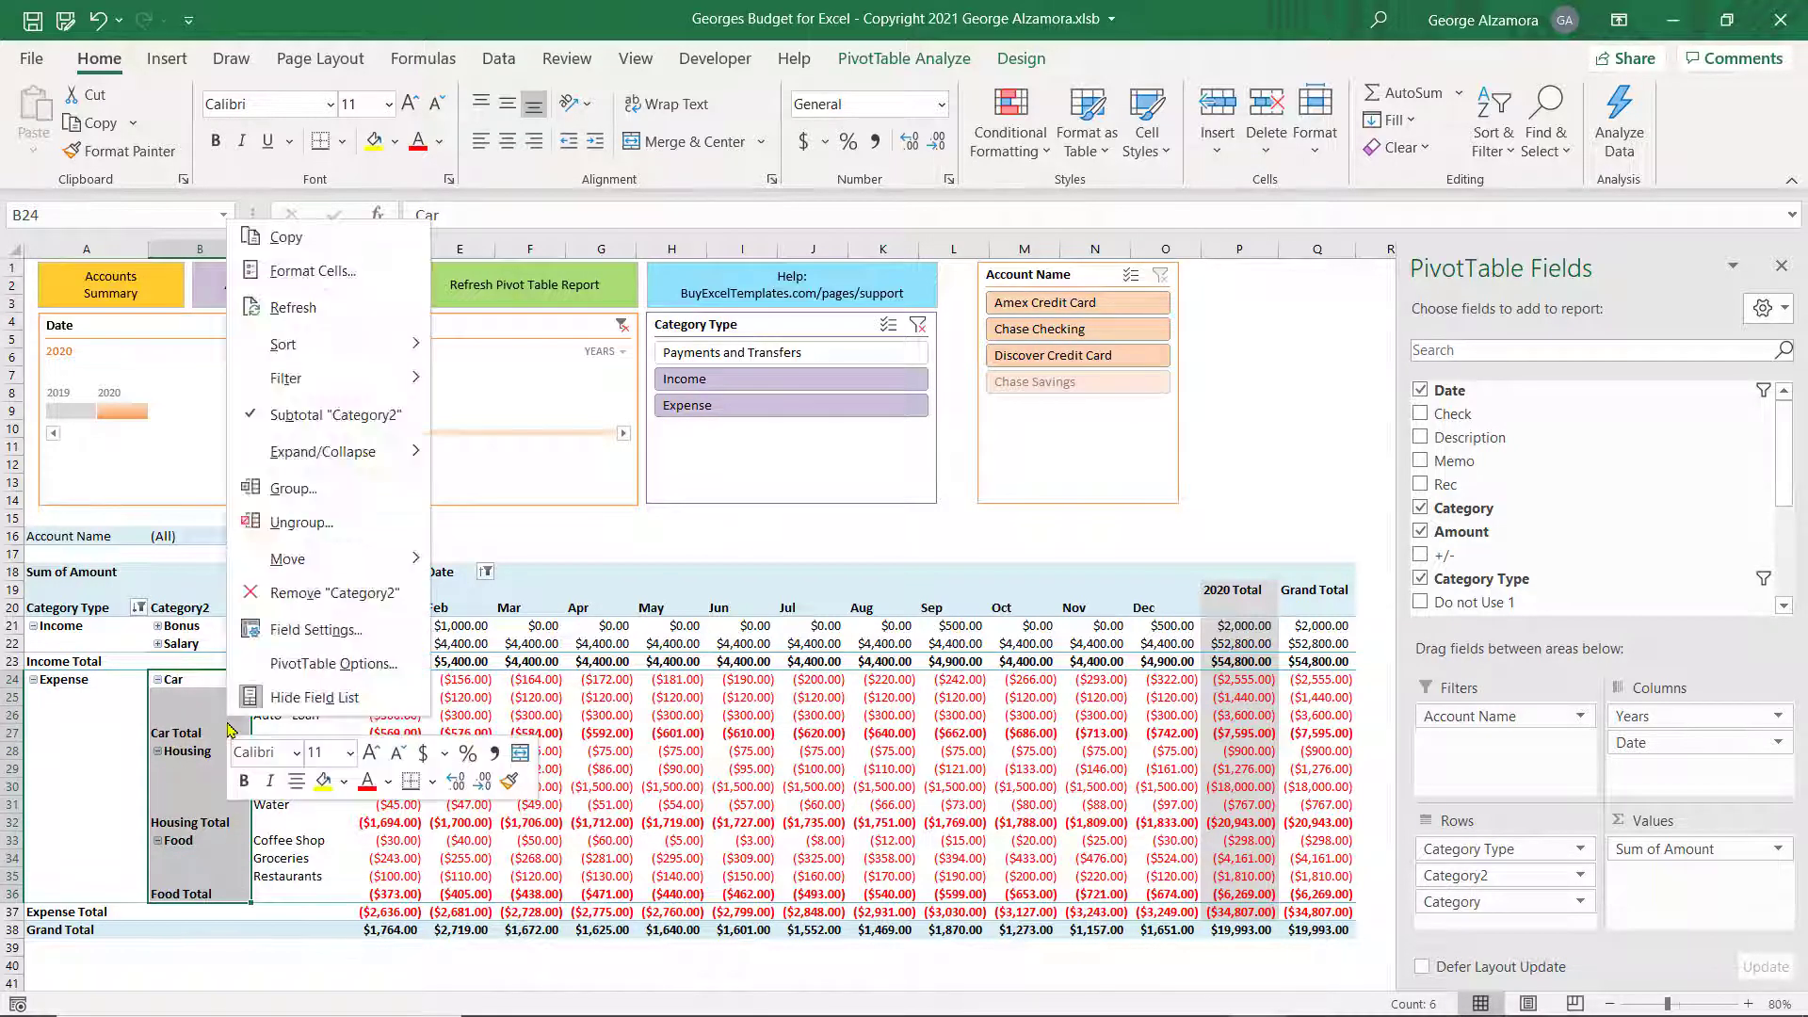
left_click(302, 522)
left_click(138, 720)
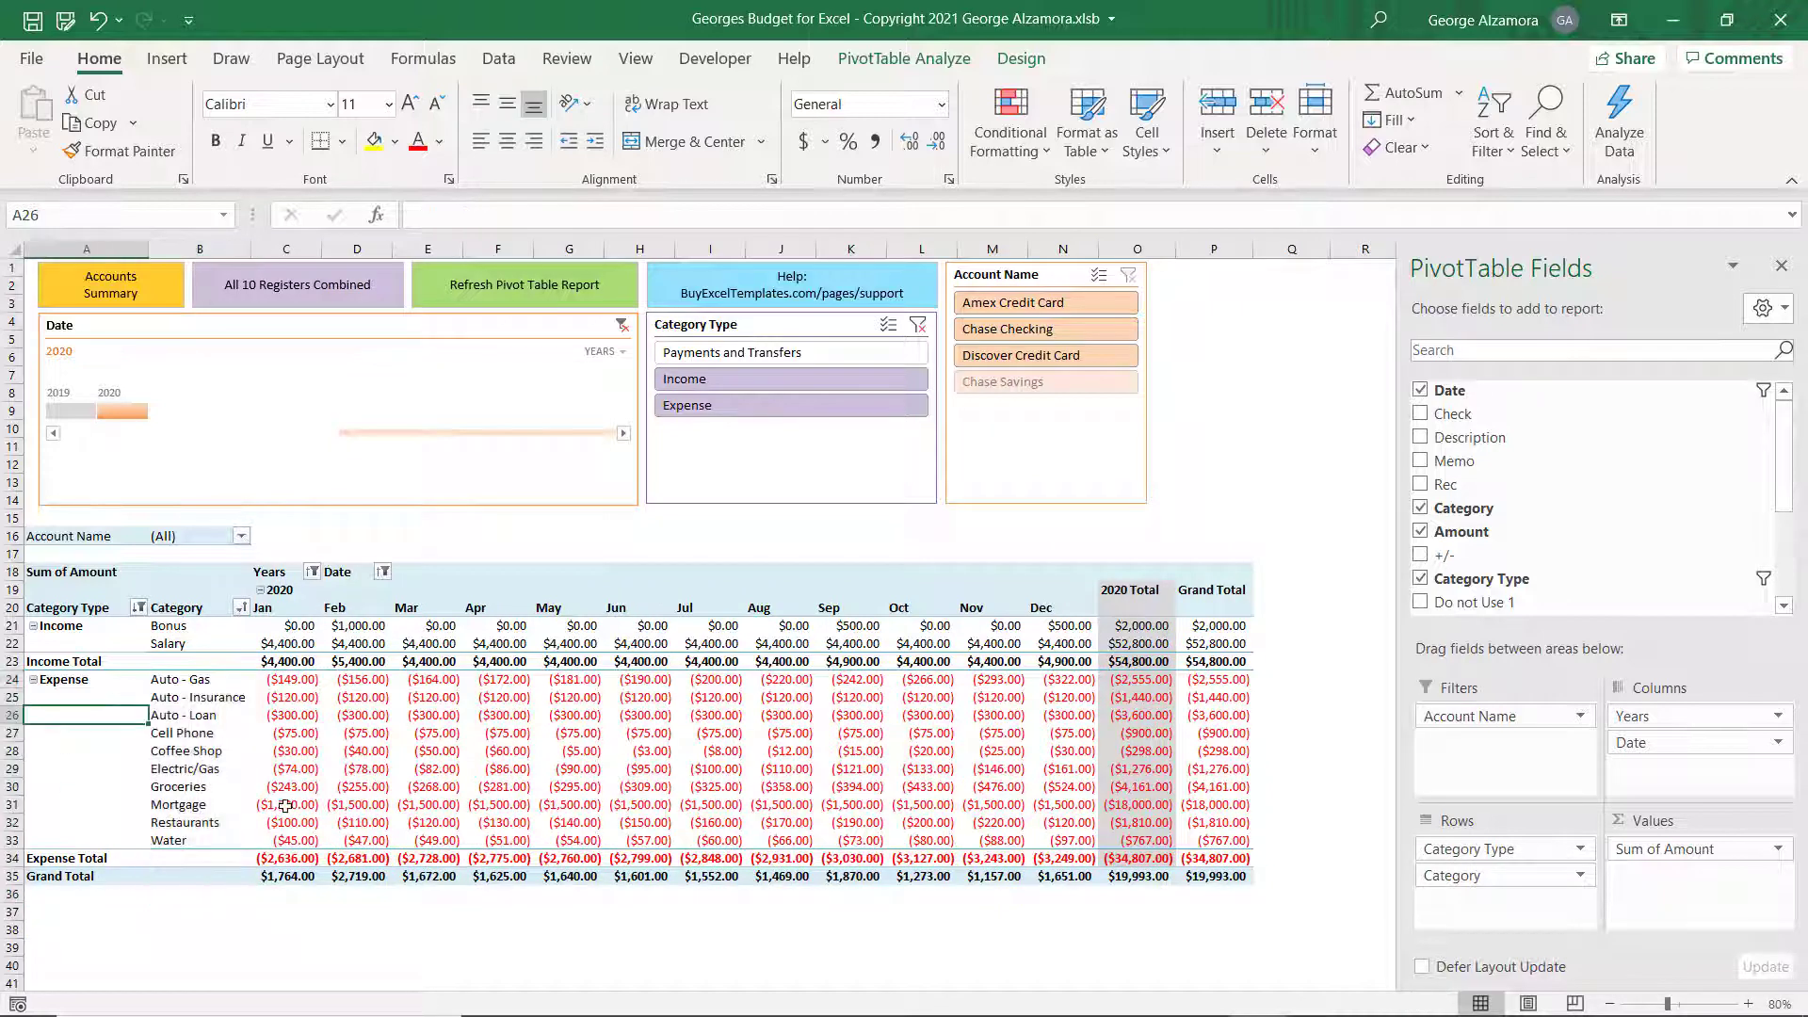
Look over the ungrouped expense categories, including the Coffee Shop row and the full Groceries row.
left_click_drag(85, 756, 94, 765)
left_click(195, 751)
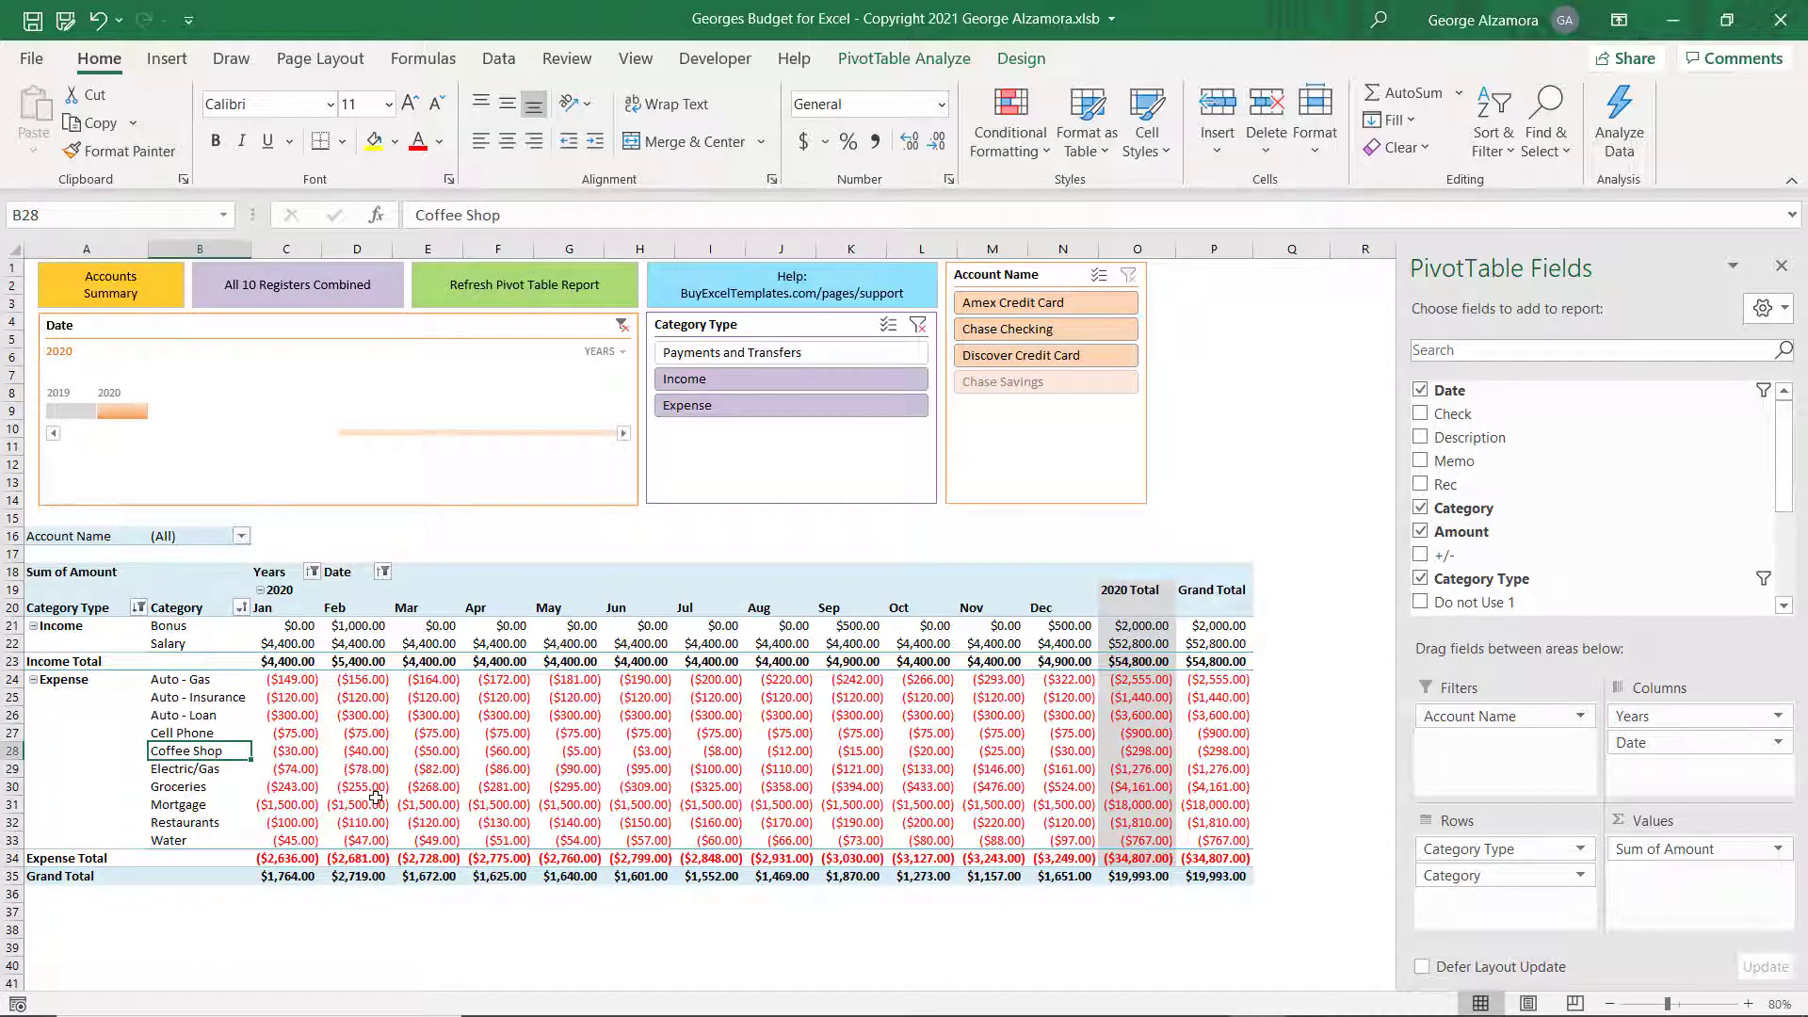
left_click(153, 787)
left_click(120, 787)
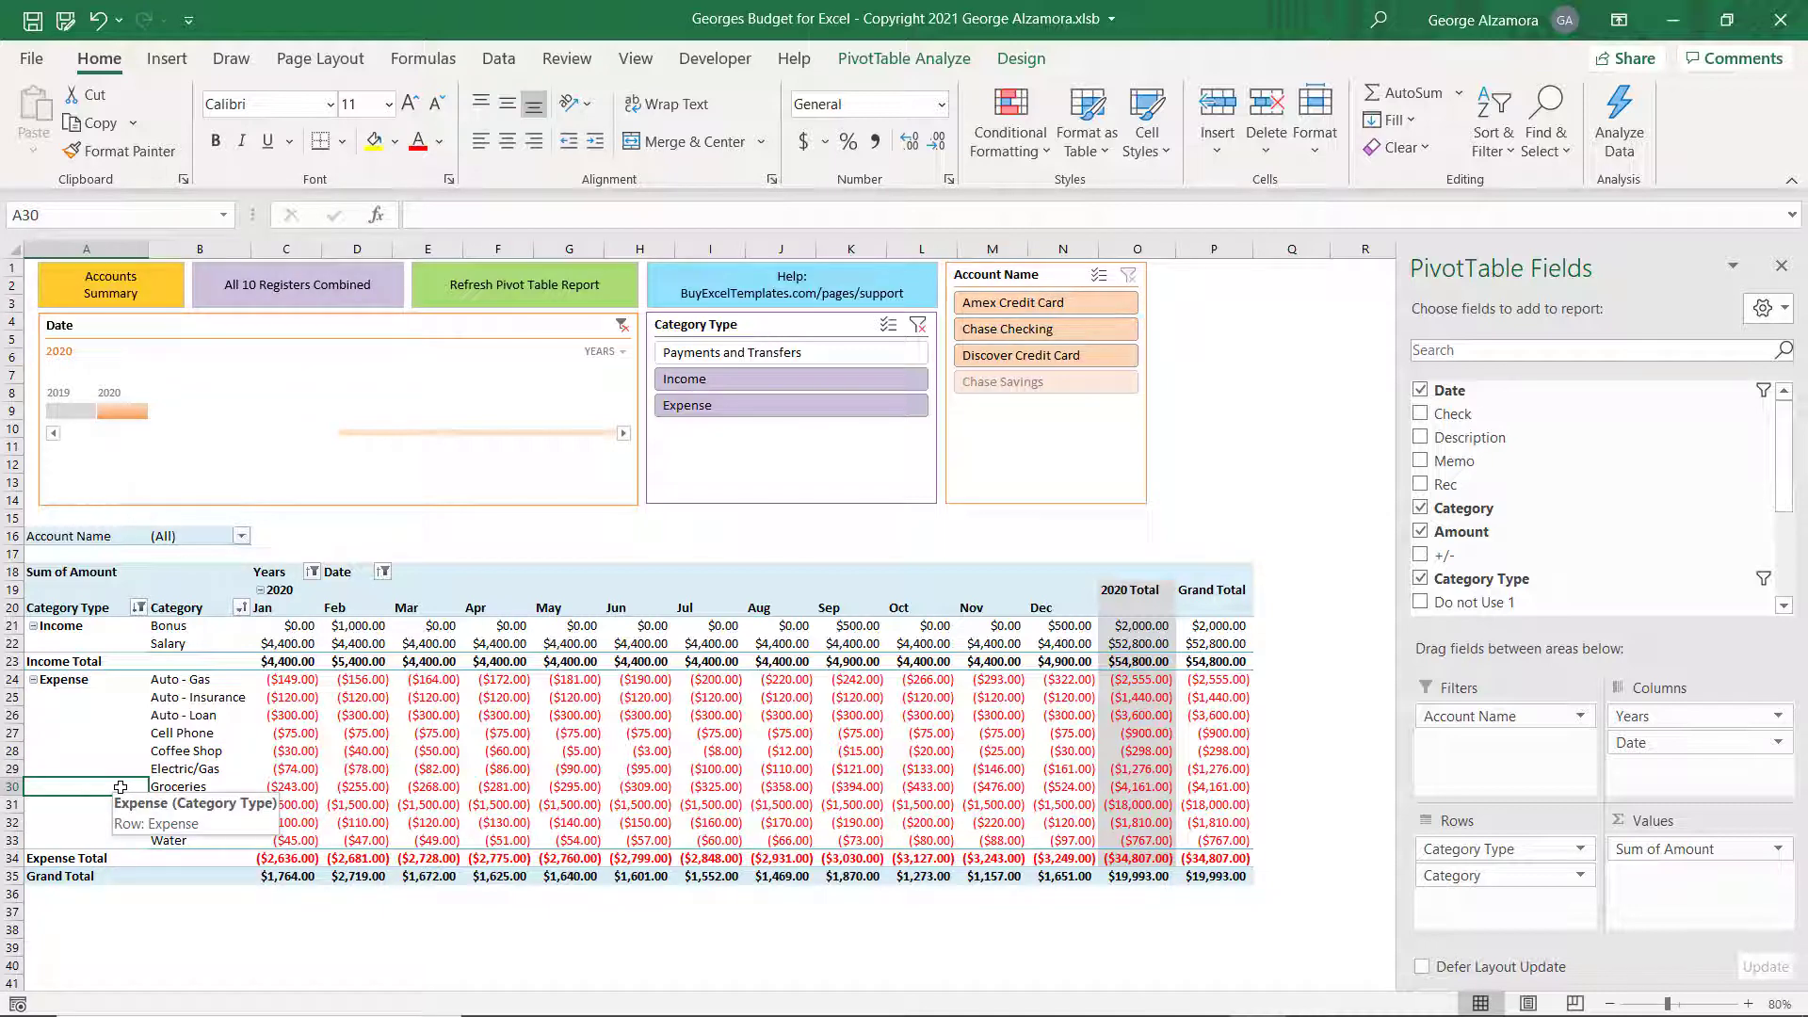
key("Right")
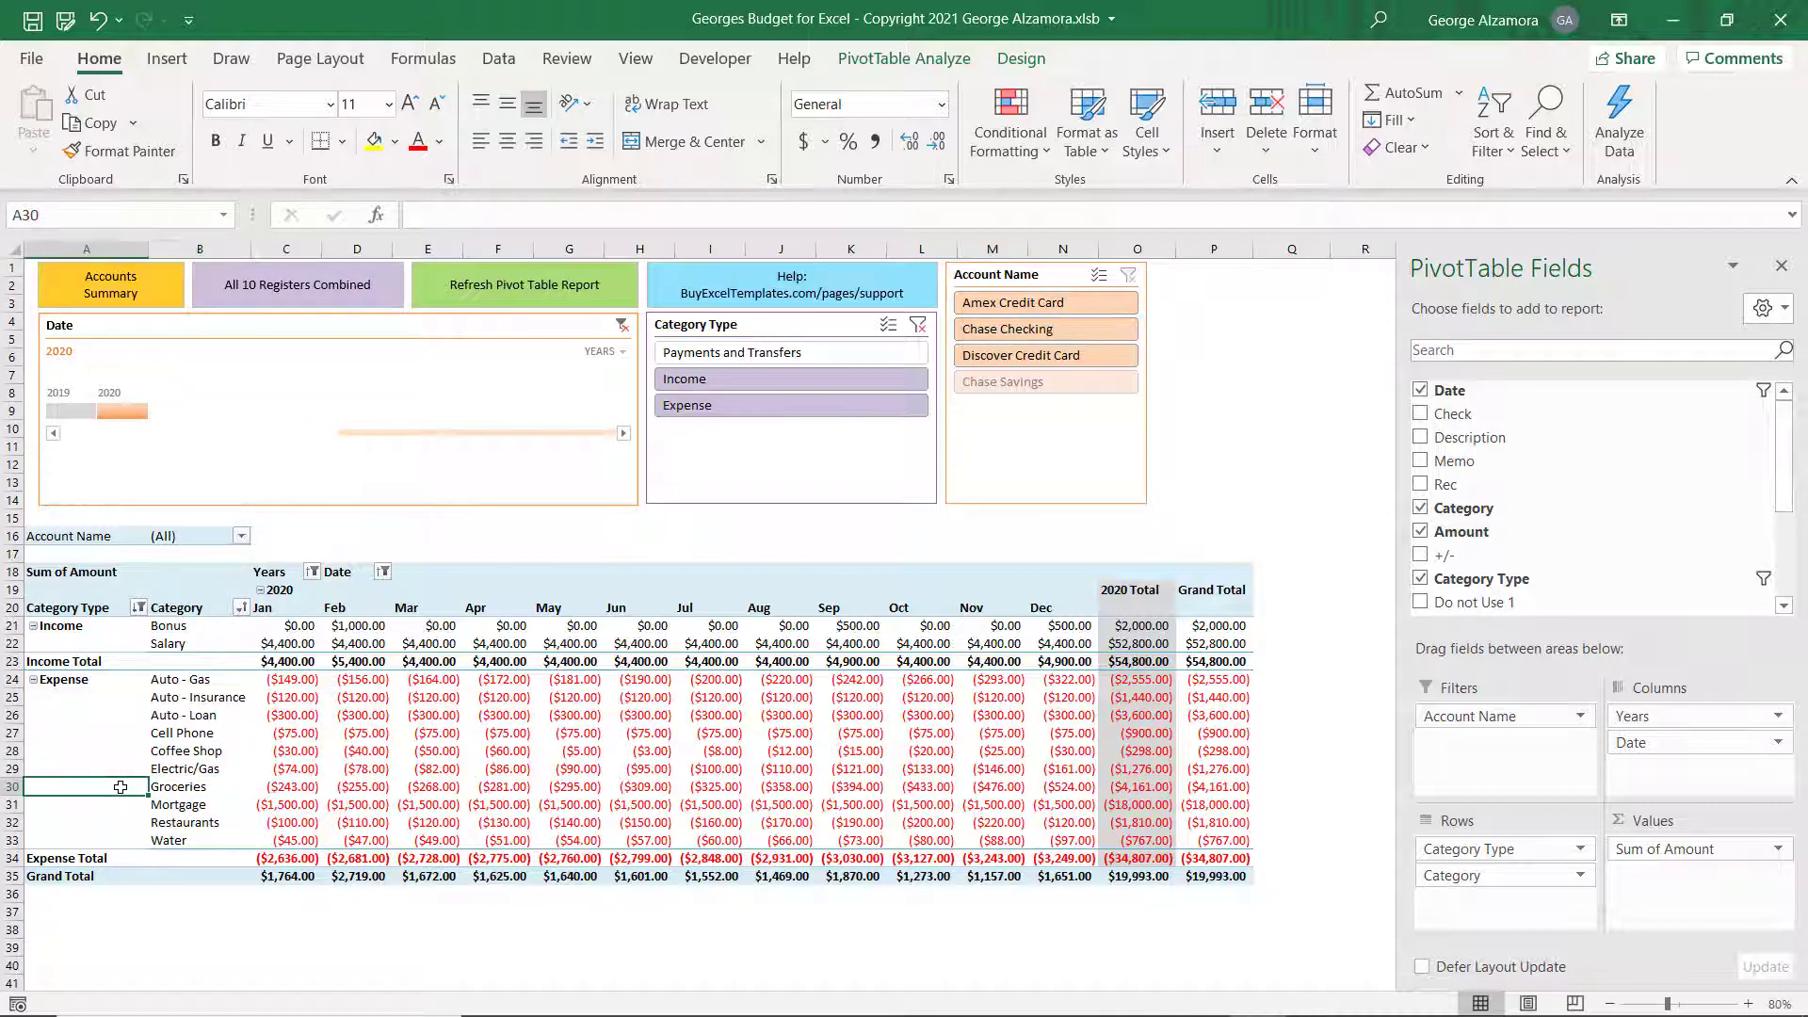
key("shift+space")
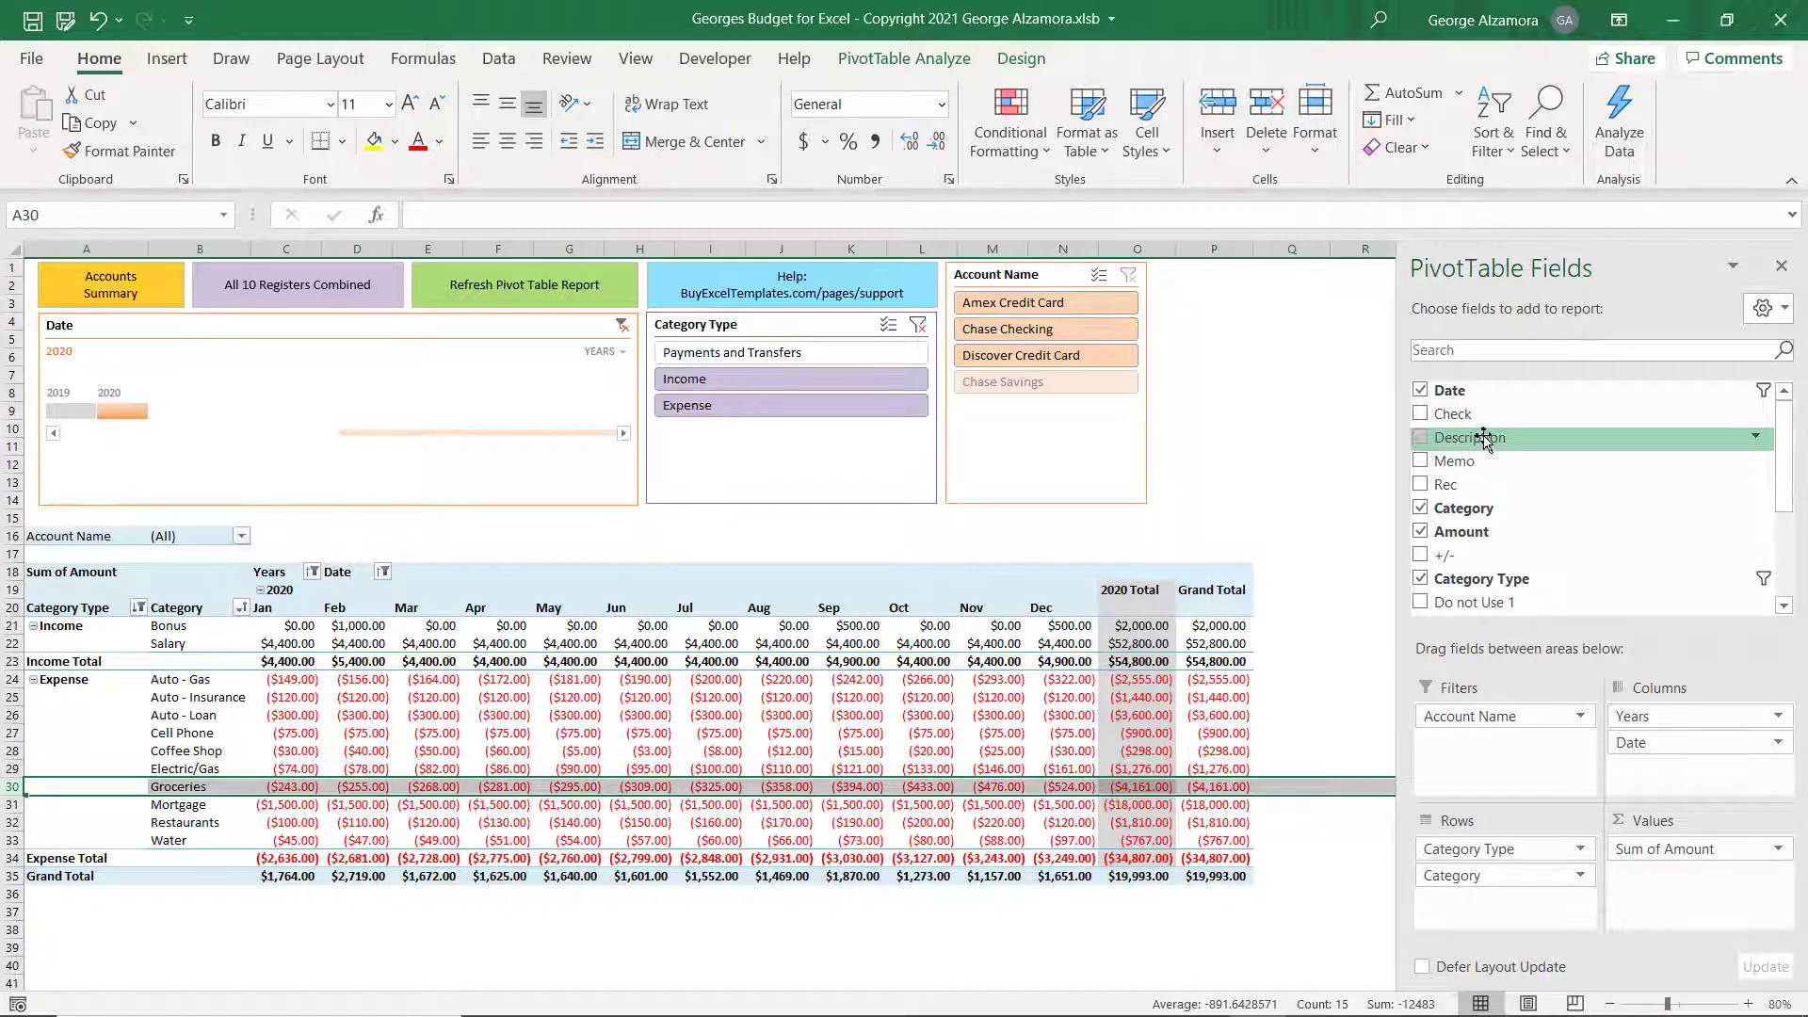
Add the Description field to the pivot table rows below Category and expand the Groceries category.
left_click_drag(1485, 439, 1491, 904)
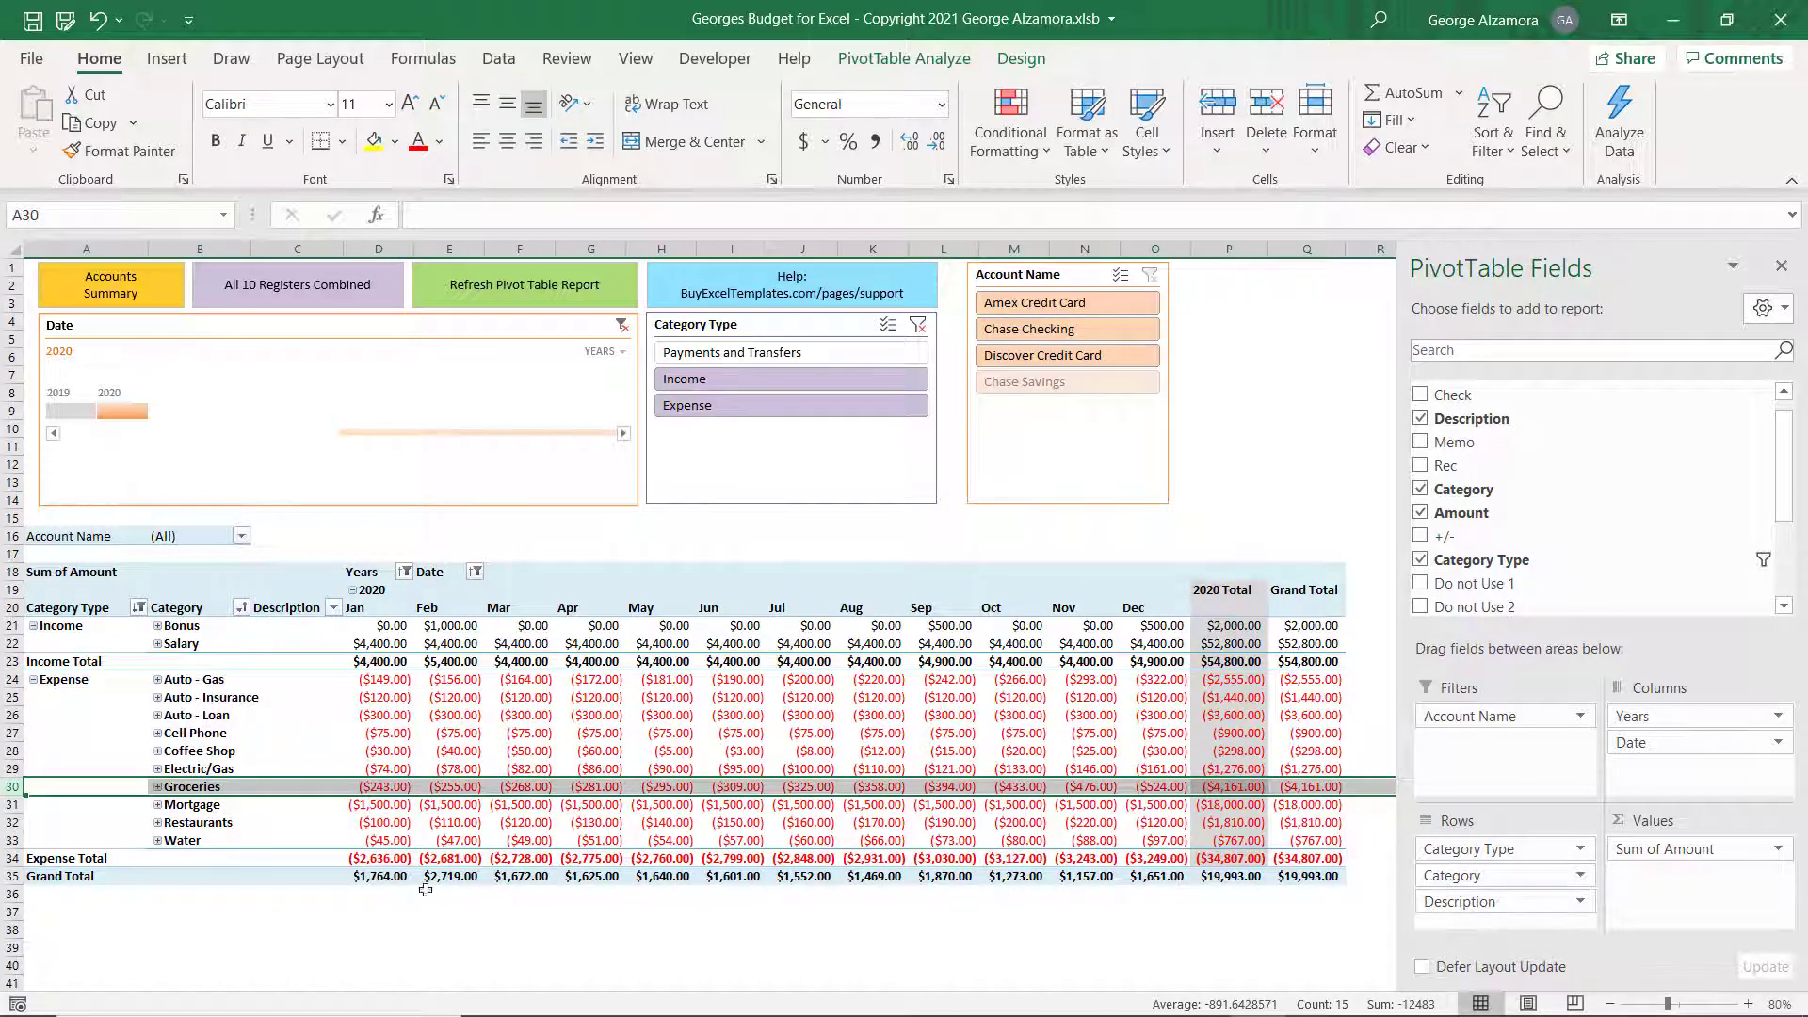
left_click(199, 914)
left_click(142, 789)
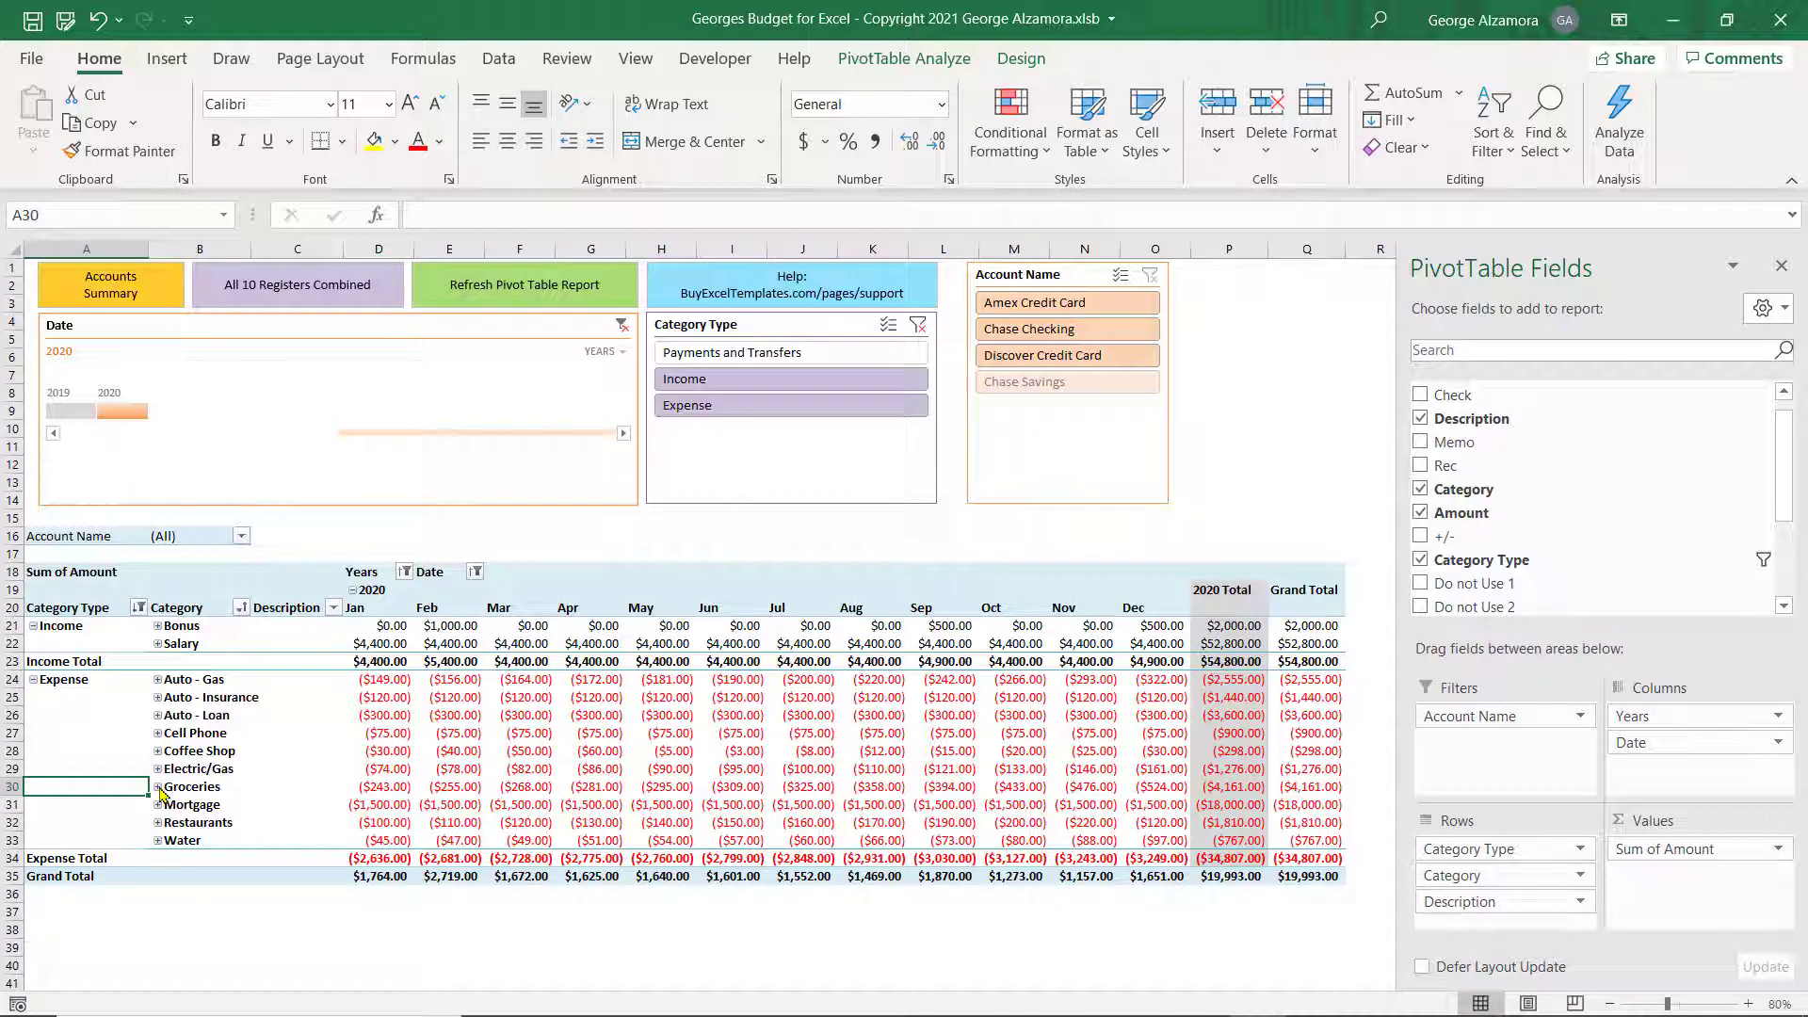
left_click(158, 787)
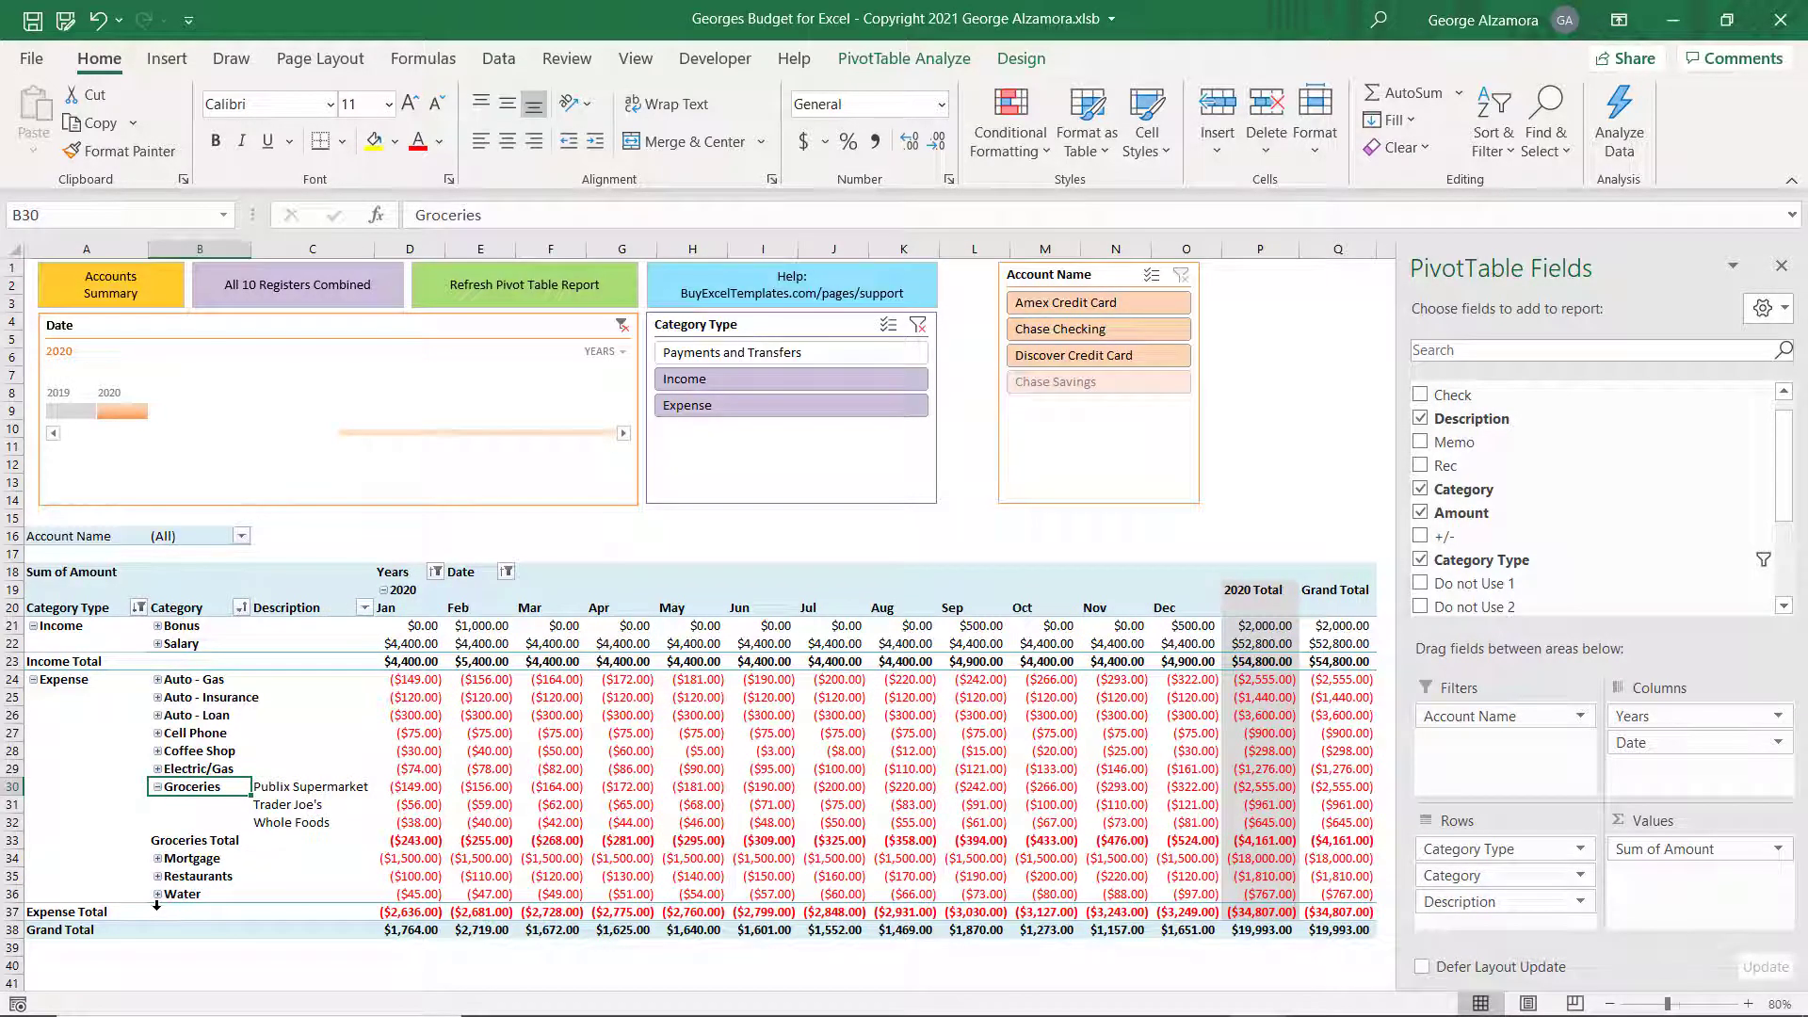
Review the Publix Supermarket, Trader Joe's and Whole Foods rows under Groceries and the surrounding expense categories.
key("shift+space")
key("shift+Down")
key("shift+Down")
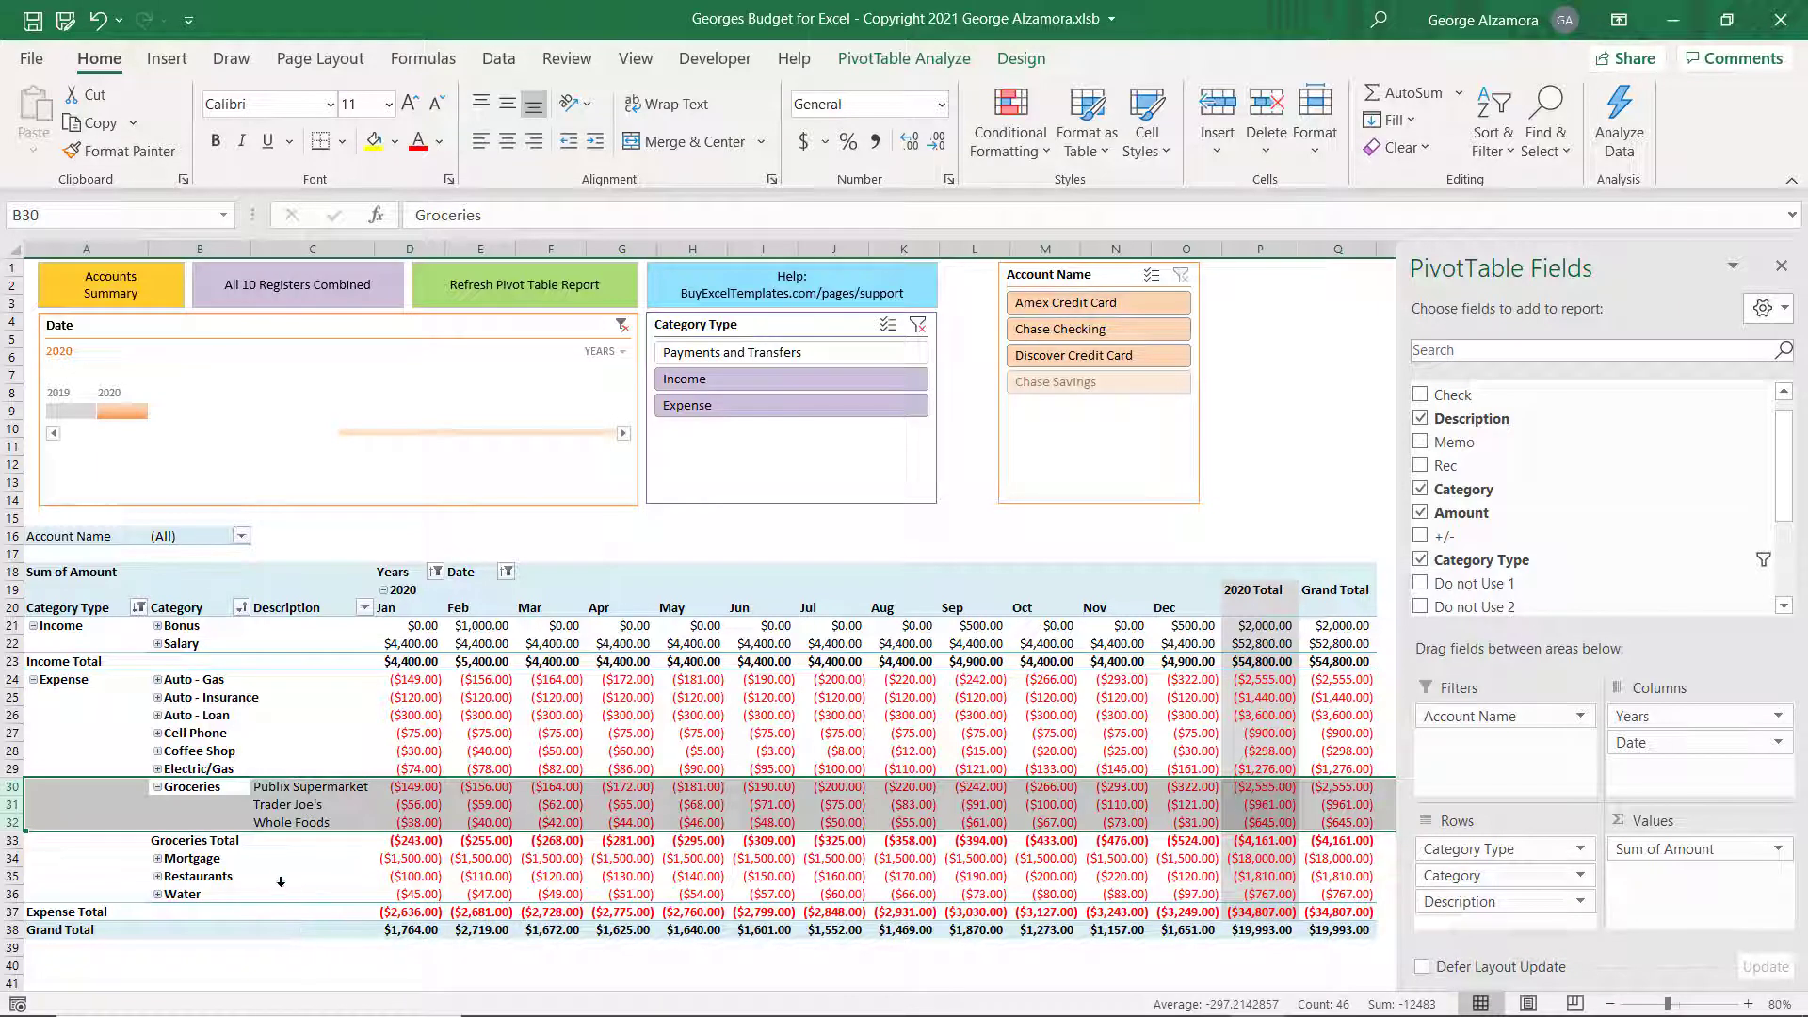
left_click(266, 842)
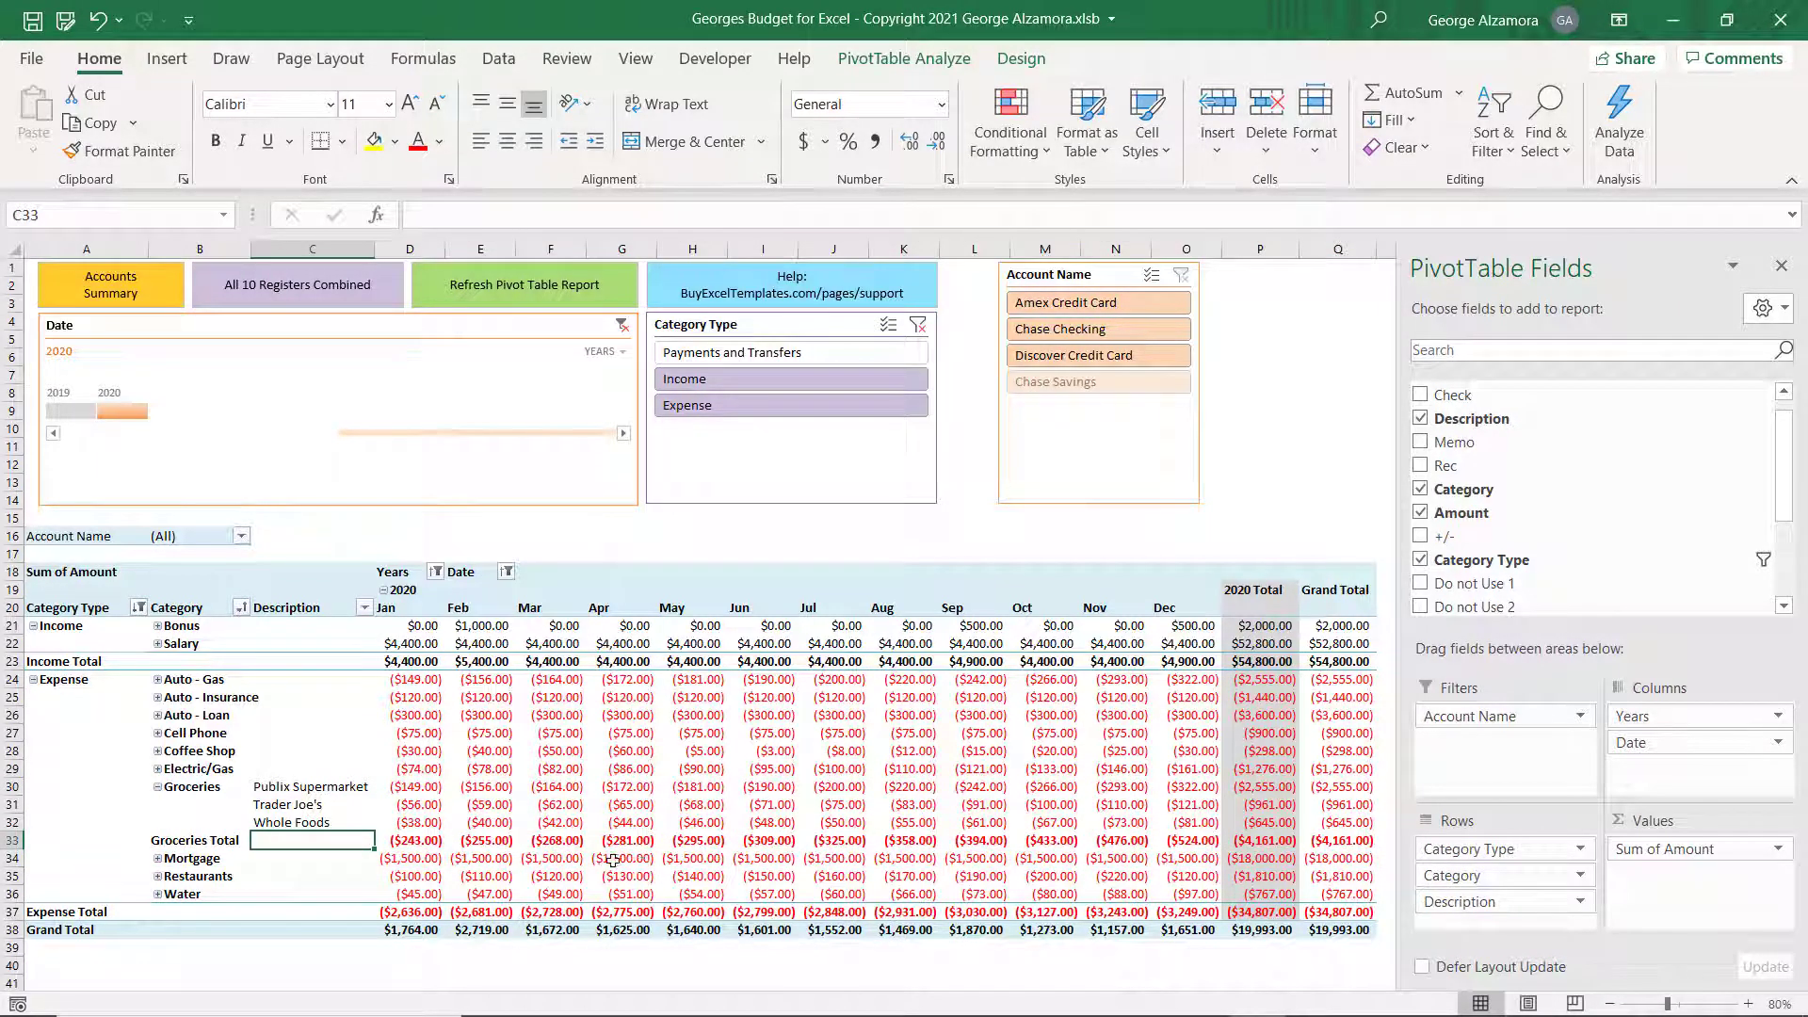
left_click(180, 682)
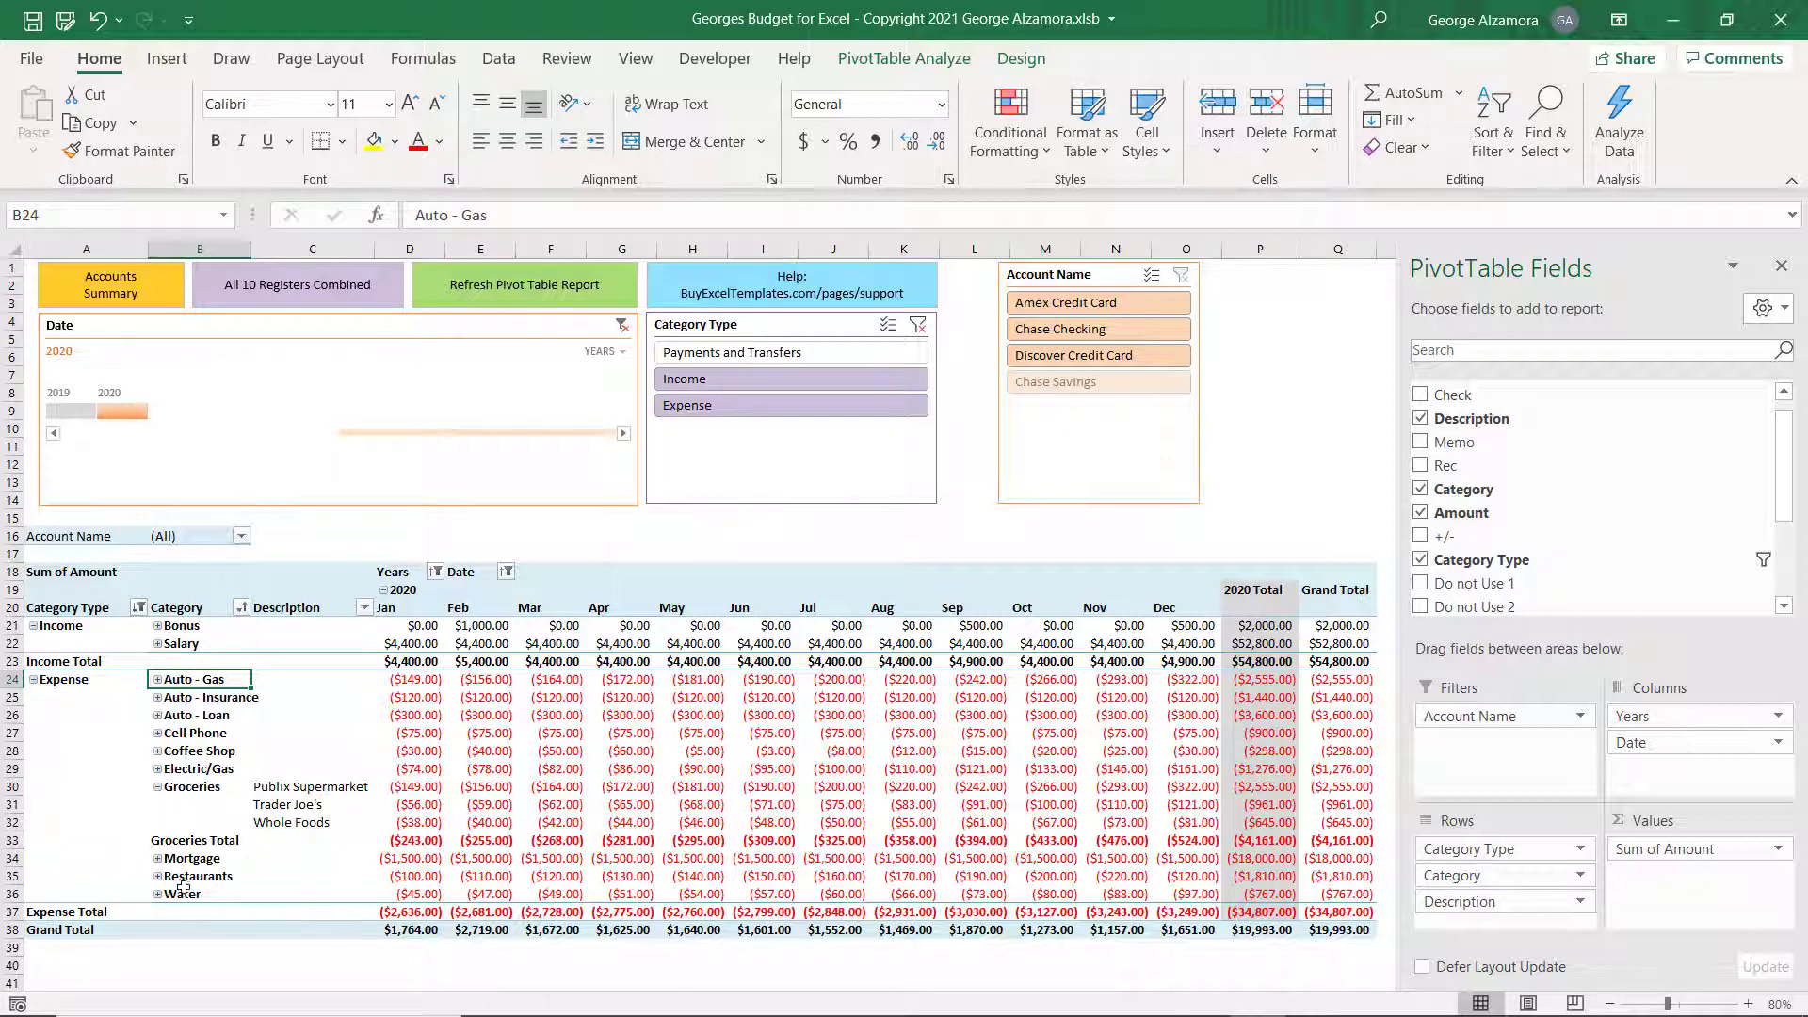
left_click(130, 788)
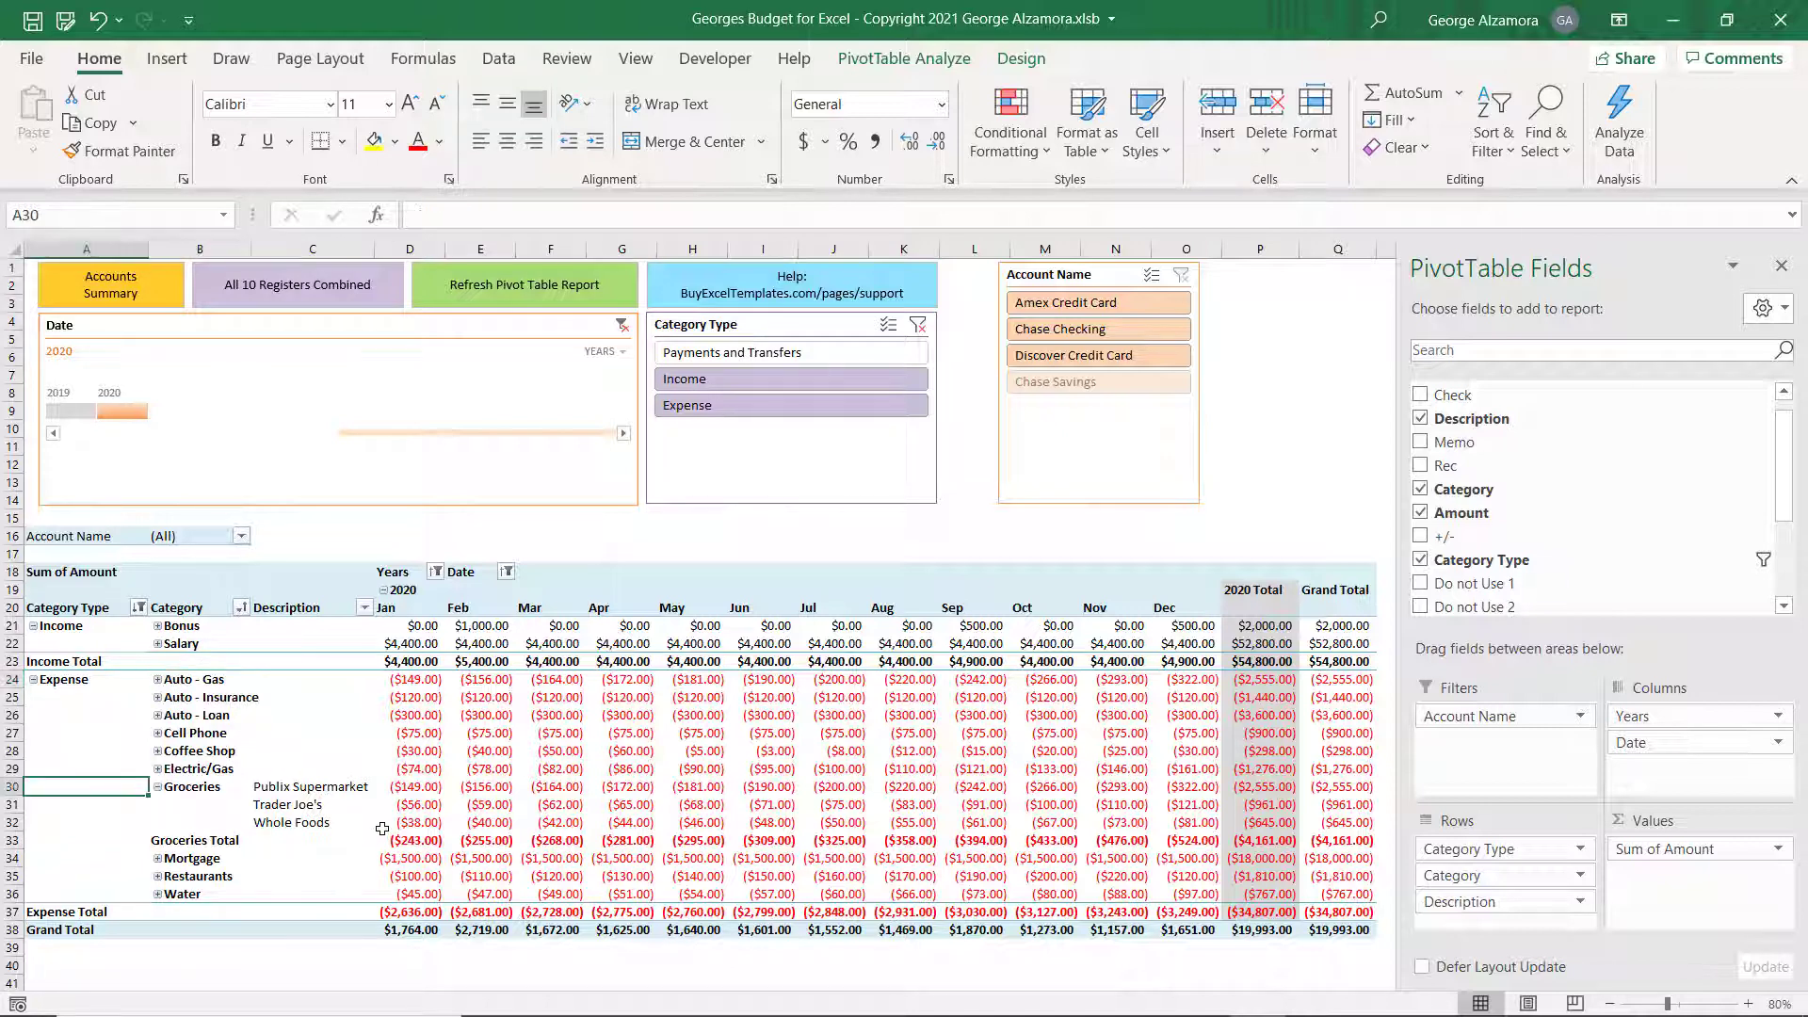
key("Down")
key("Down")
key("Right")
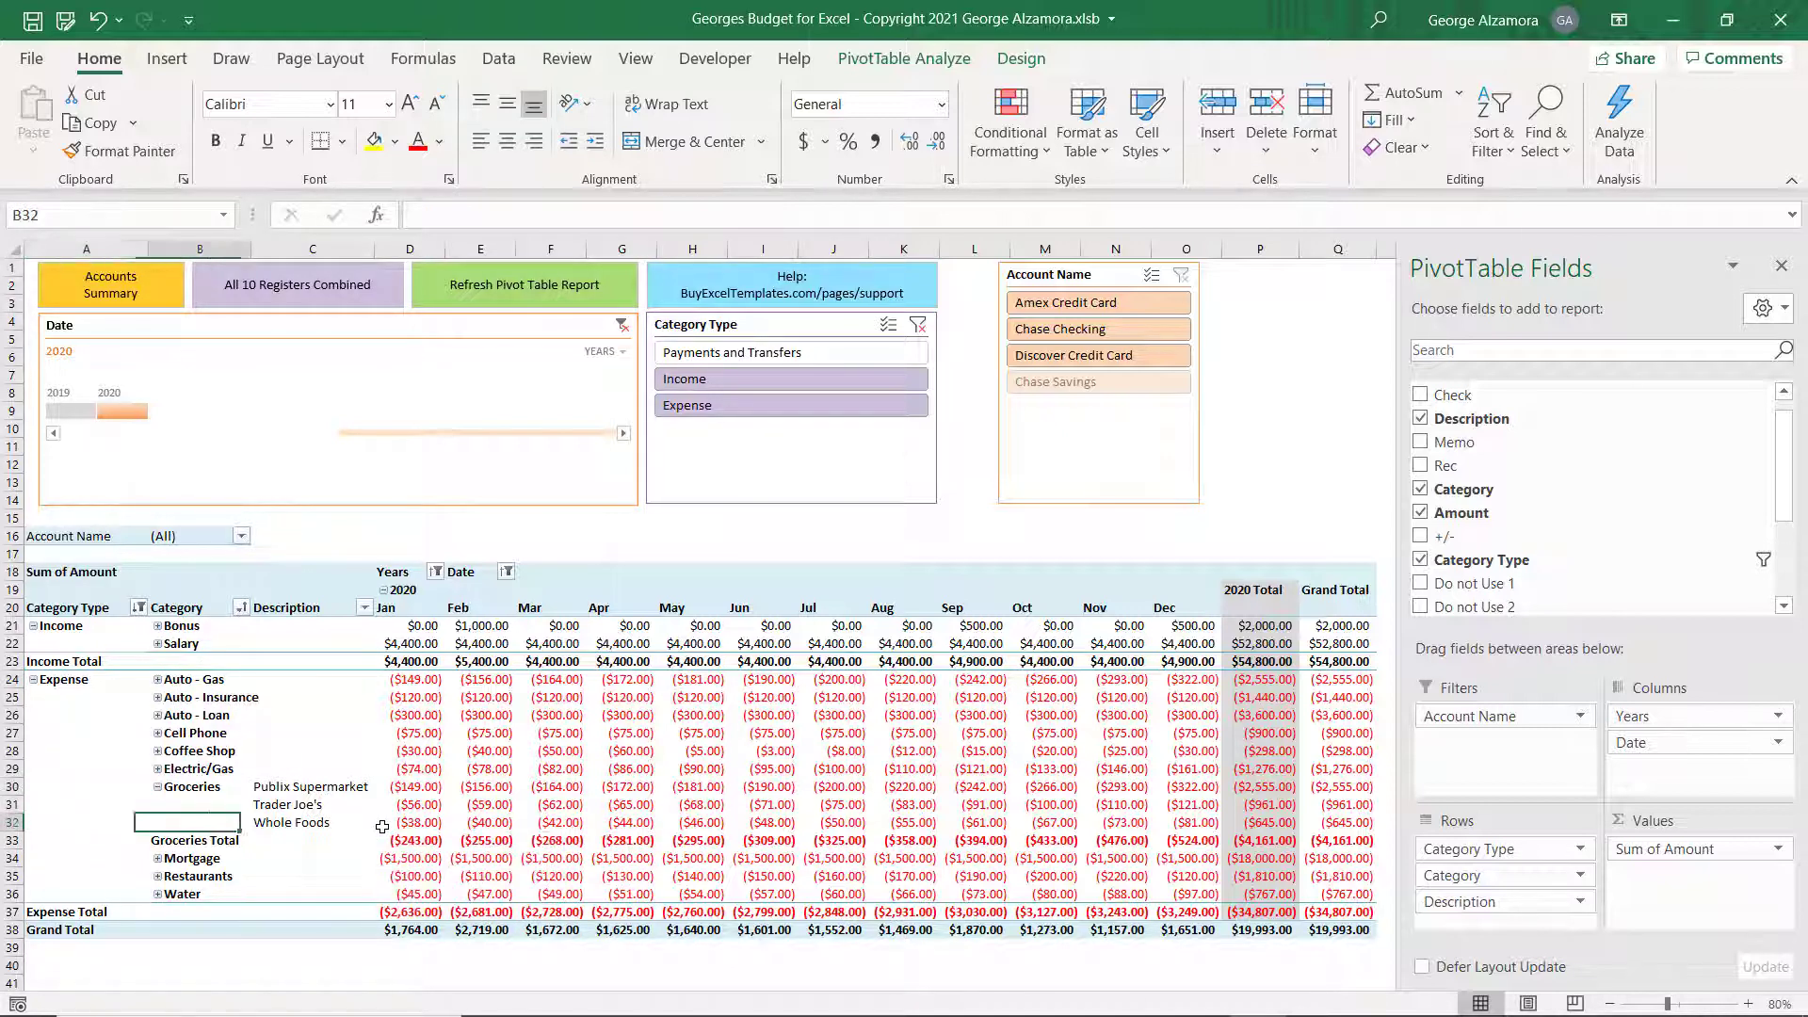
Look over the Groceries category and its Publix Supermarket, Trader Joe's and Whole Foods rows, with the pivot table field list hidden.
key("Right")
key("Up")
key("Up")
key("Down")
key("Down")
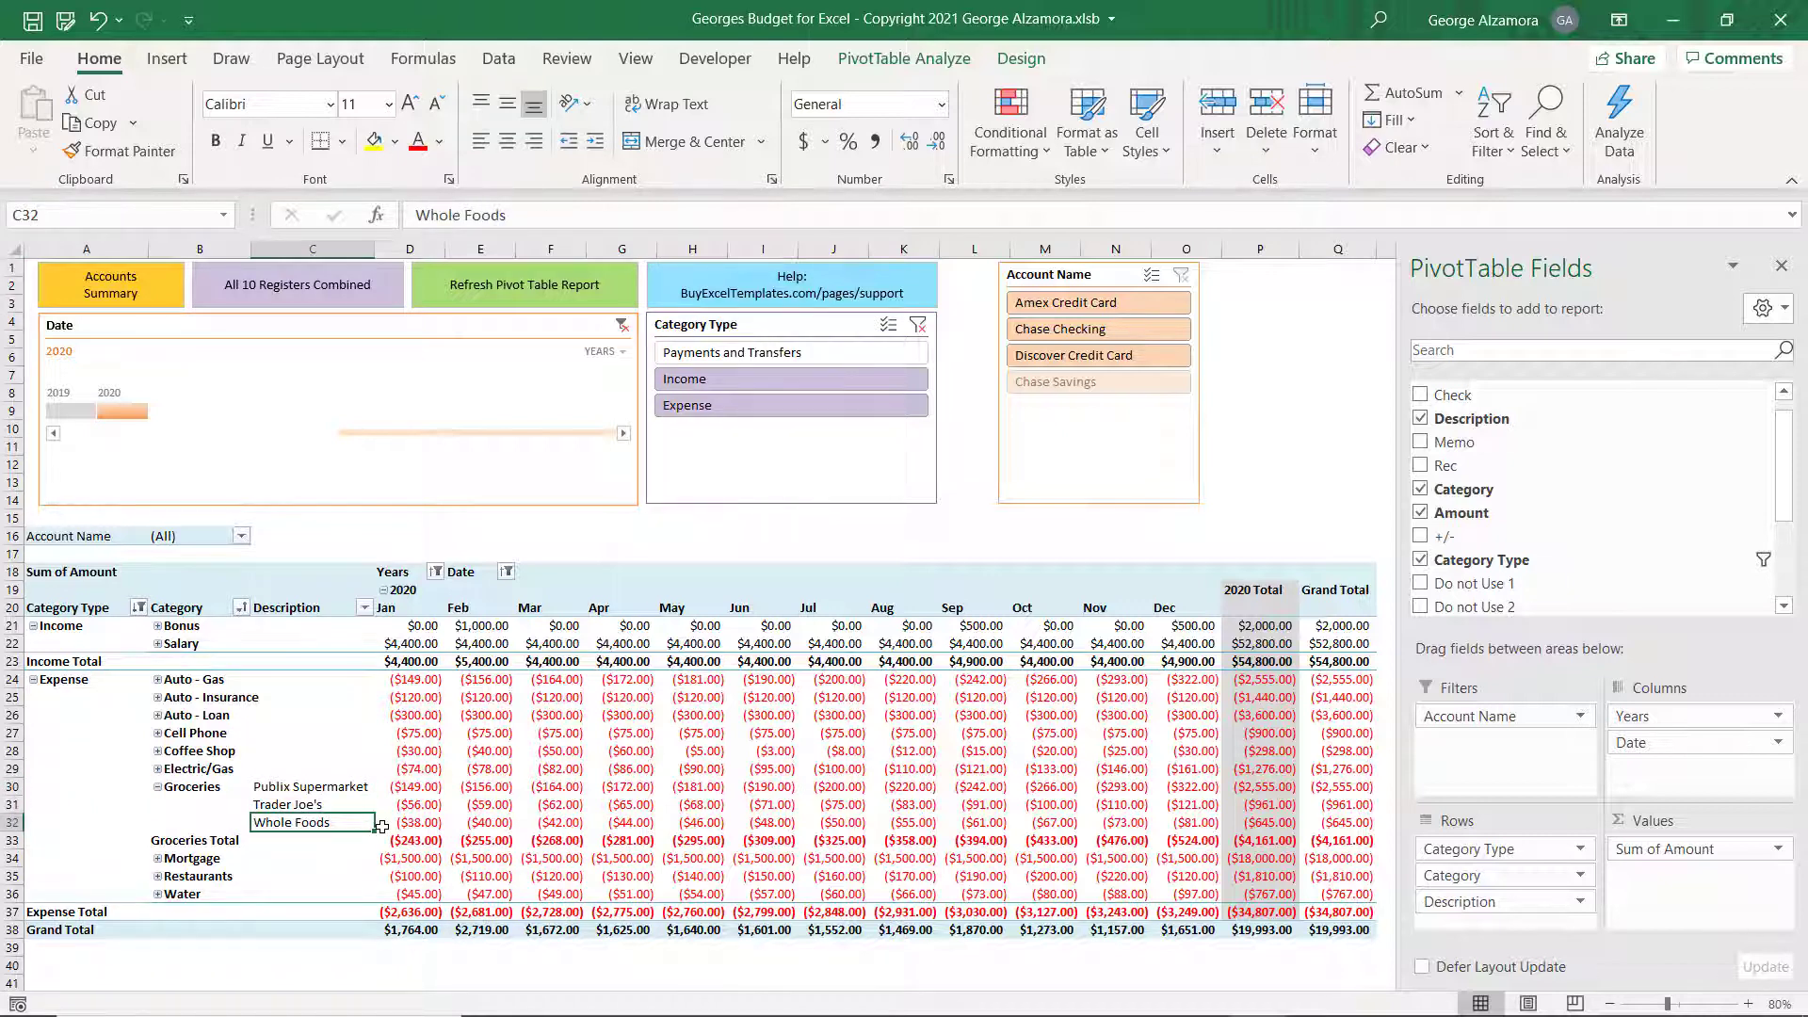
key("Right")
key("Left")
key("Left")
key("Up")
key("Up")
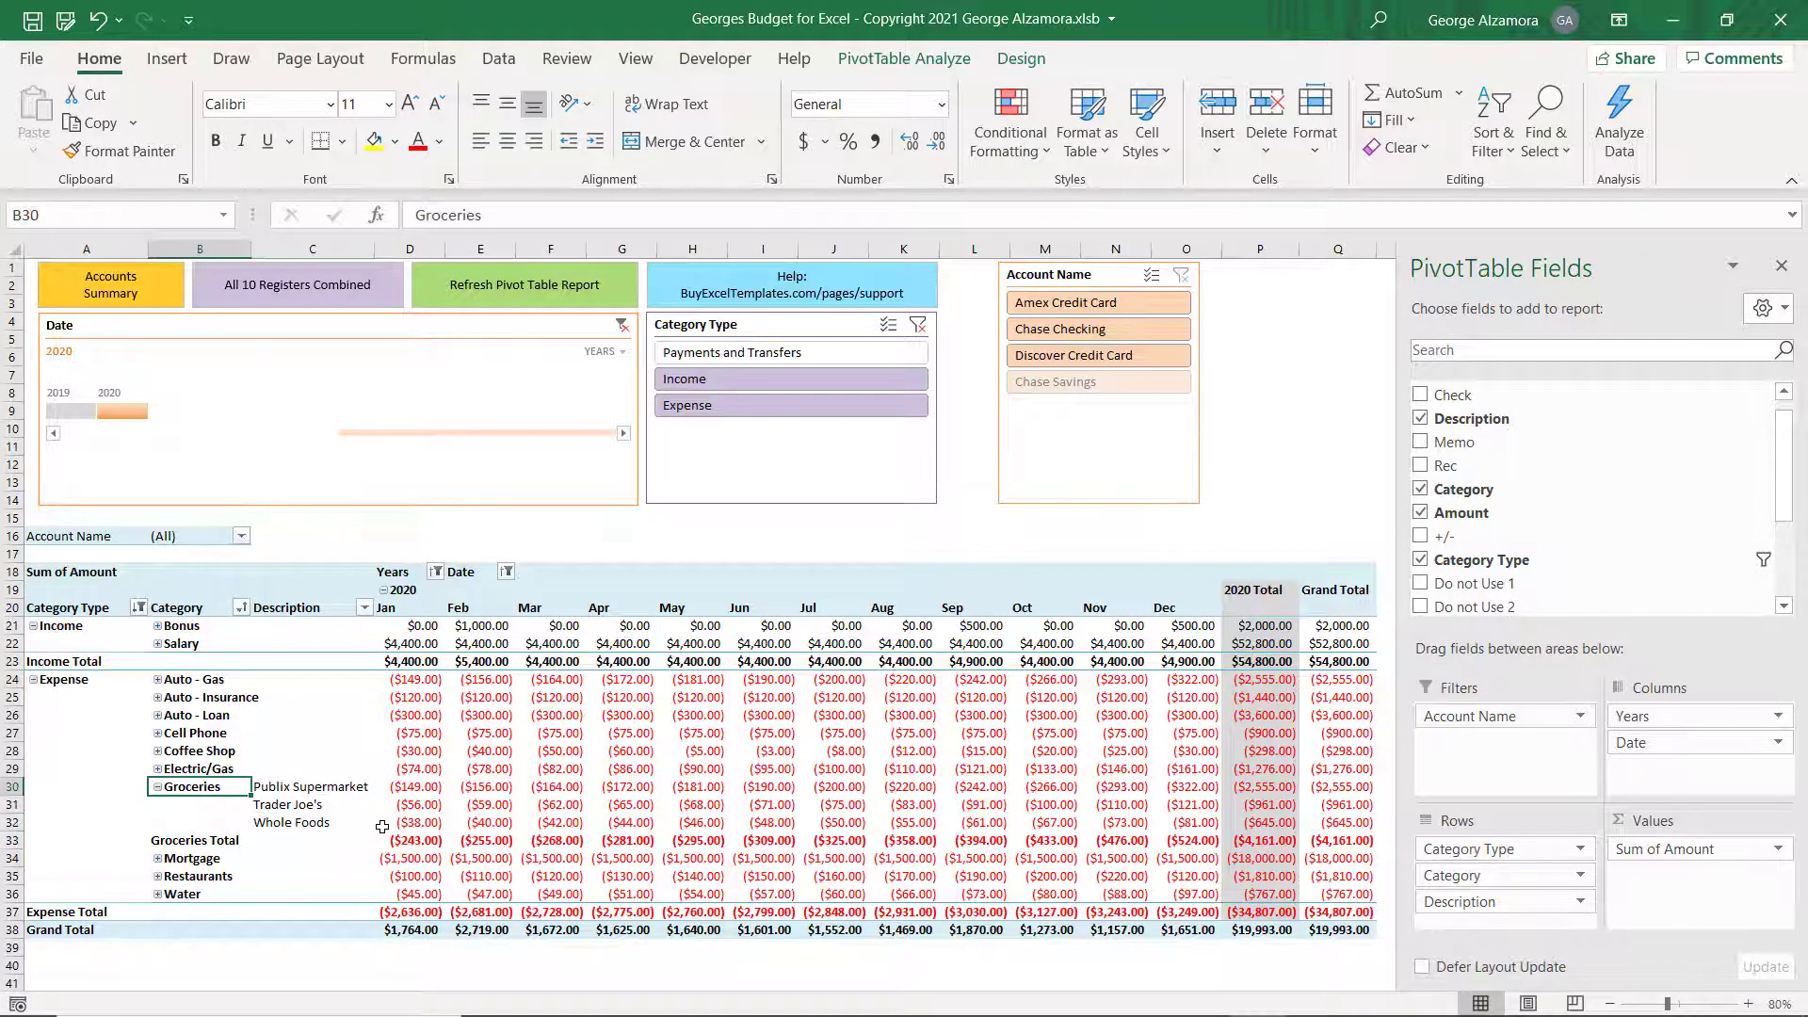
left_click(1337, 429)
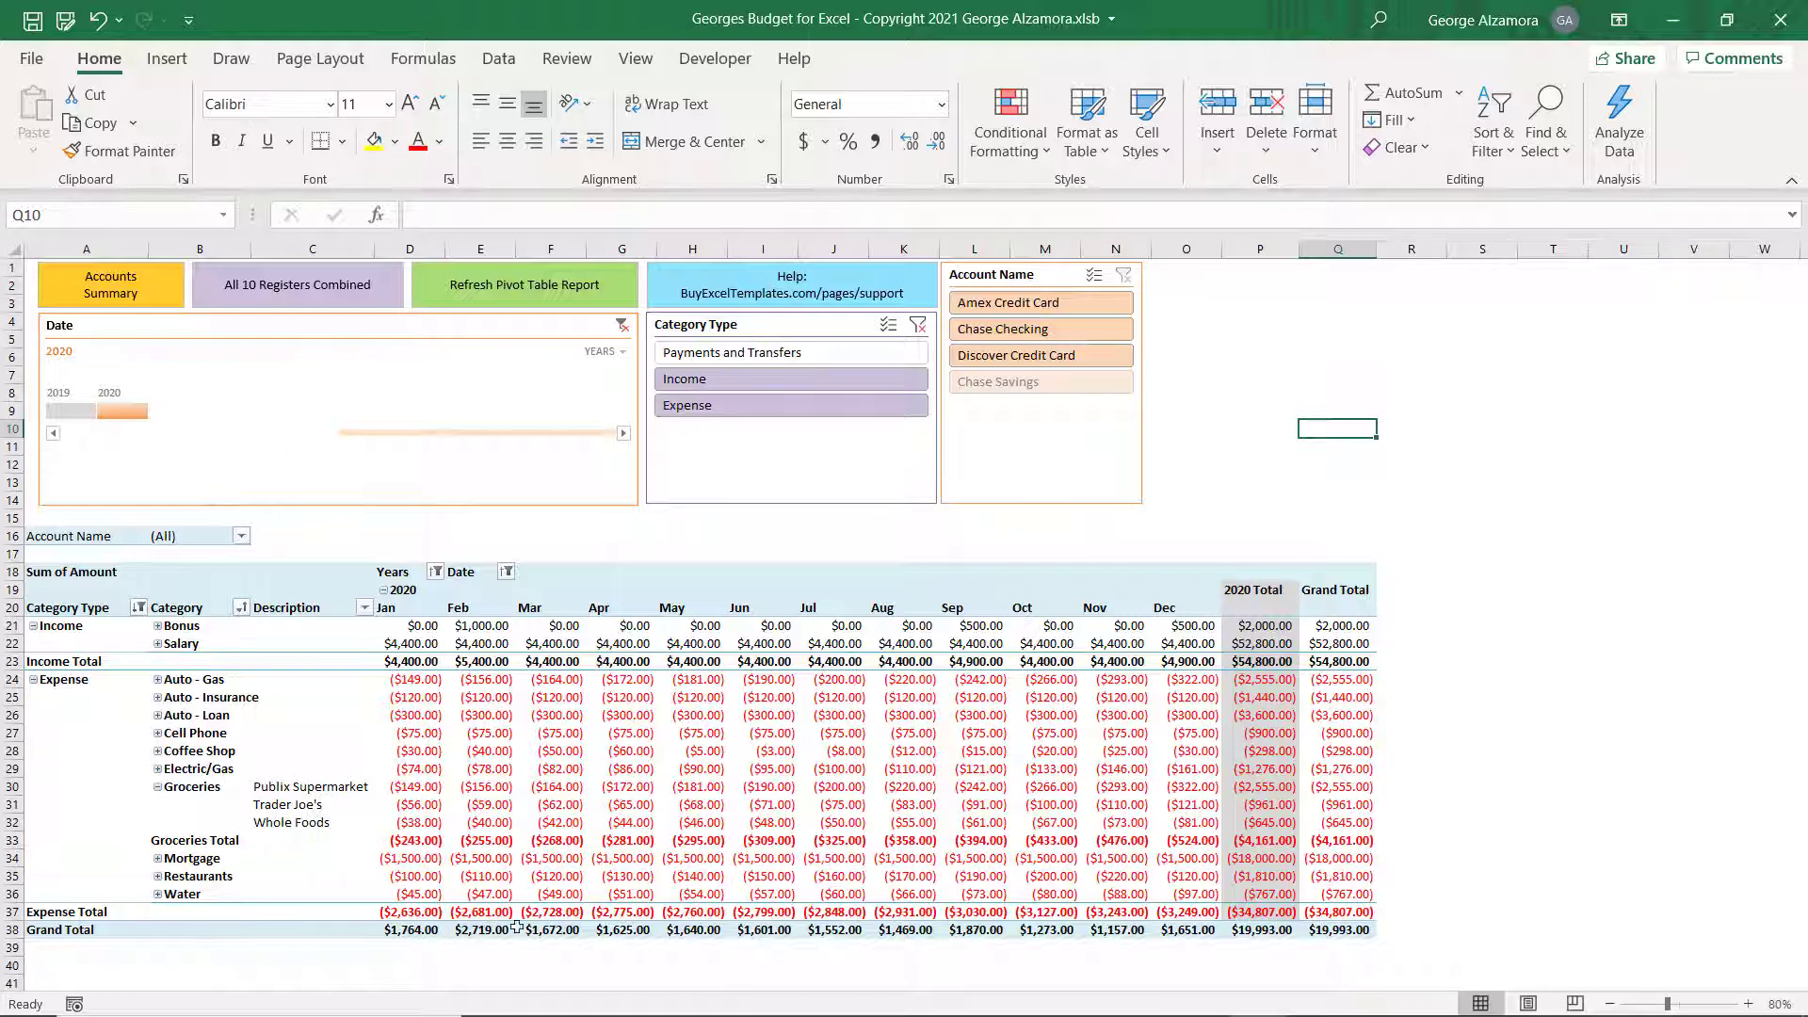
Step through the store descriptions under Groceries once more, from Publix Supermarket to Whole Foods.
mouse_move(456, 791)
left_click(313, 790)
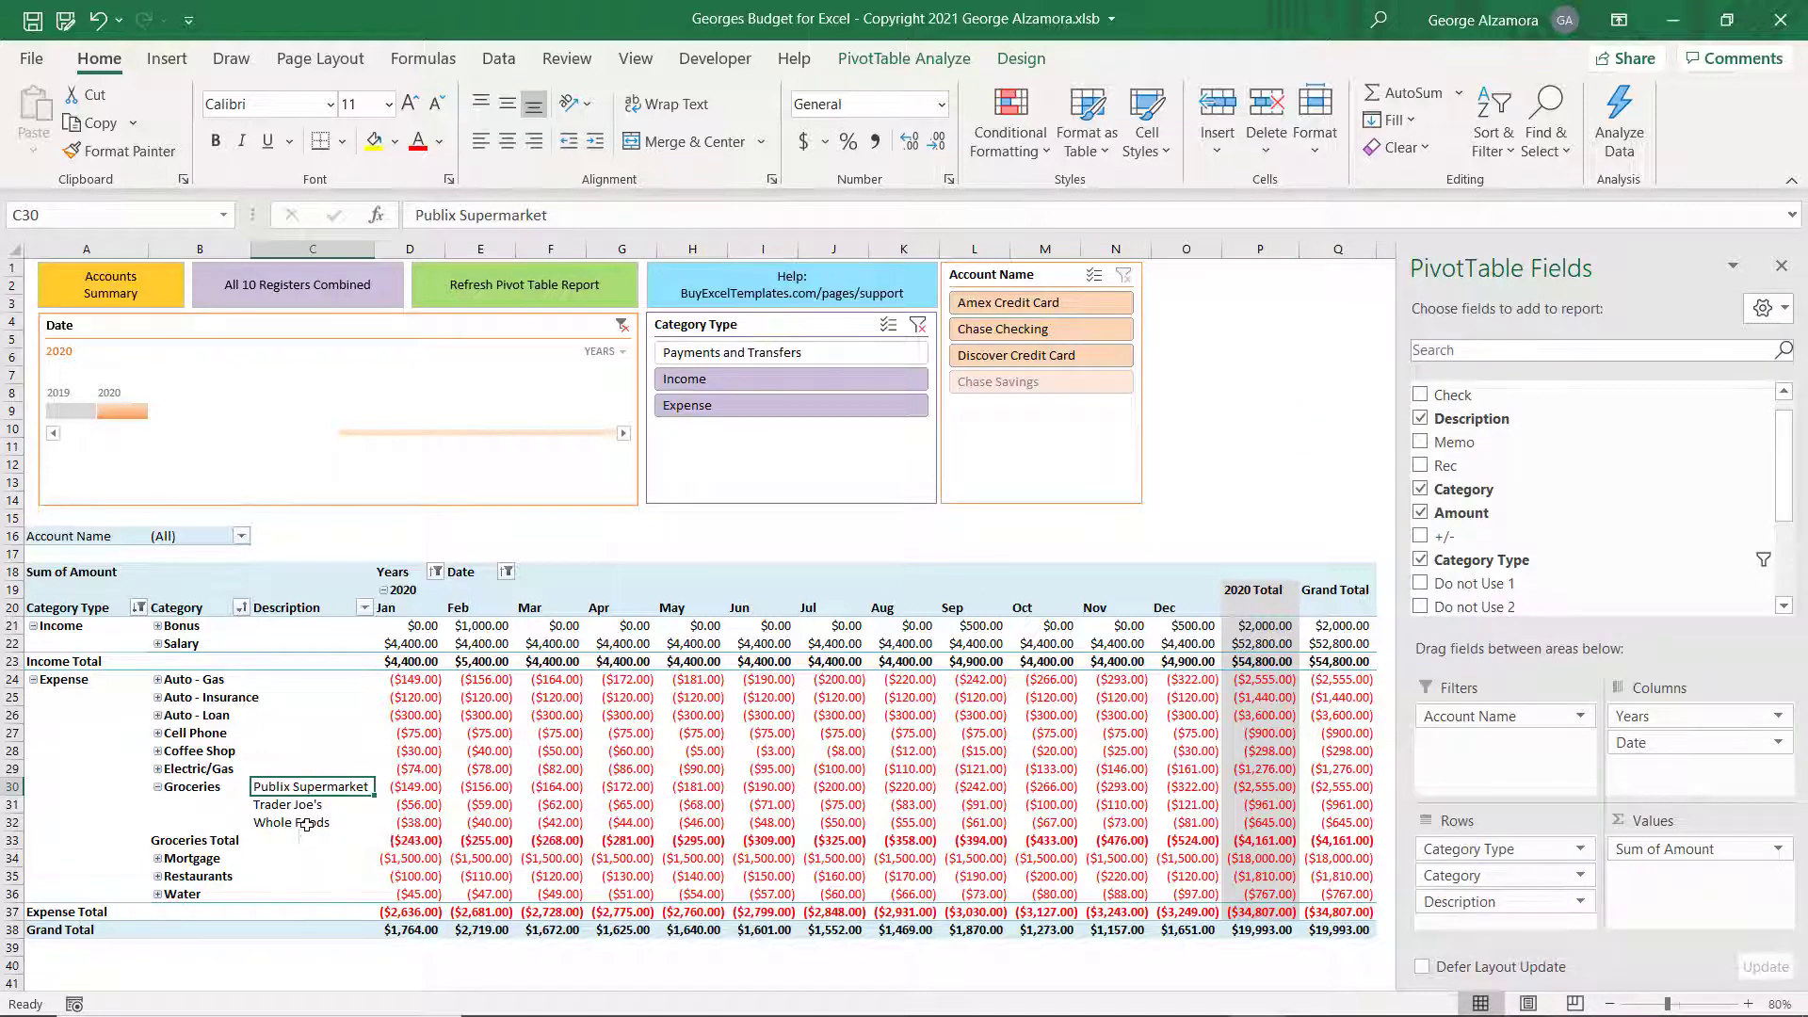
key("Down")
key("Down")
key("Up")
key("Up")
key("Down")
key("Down")
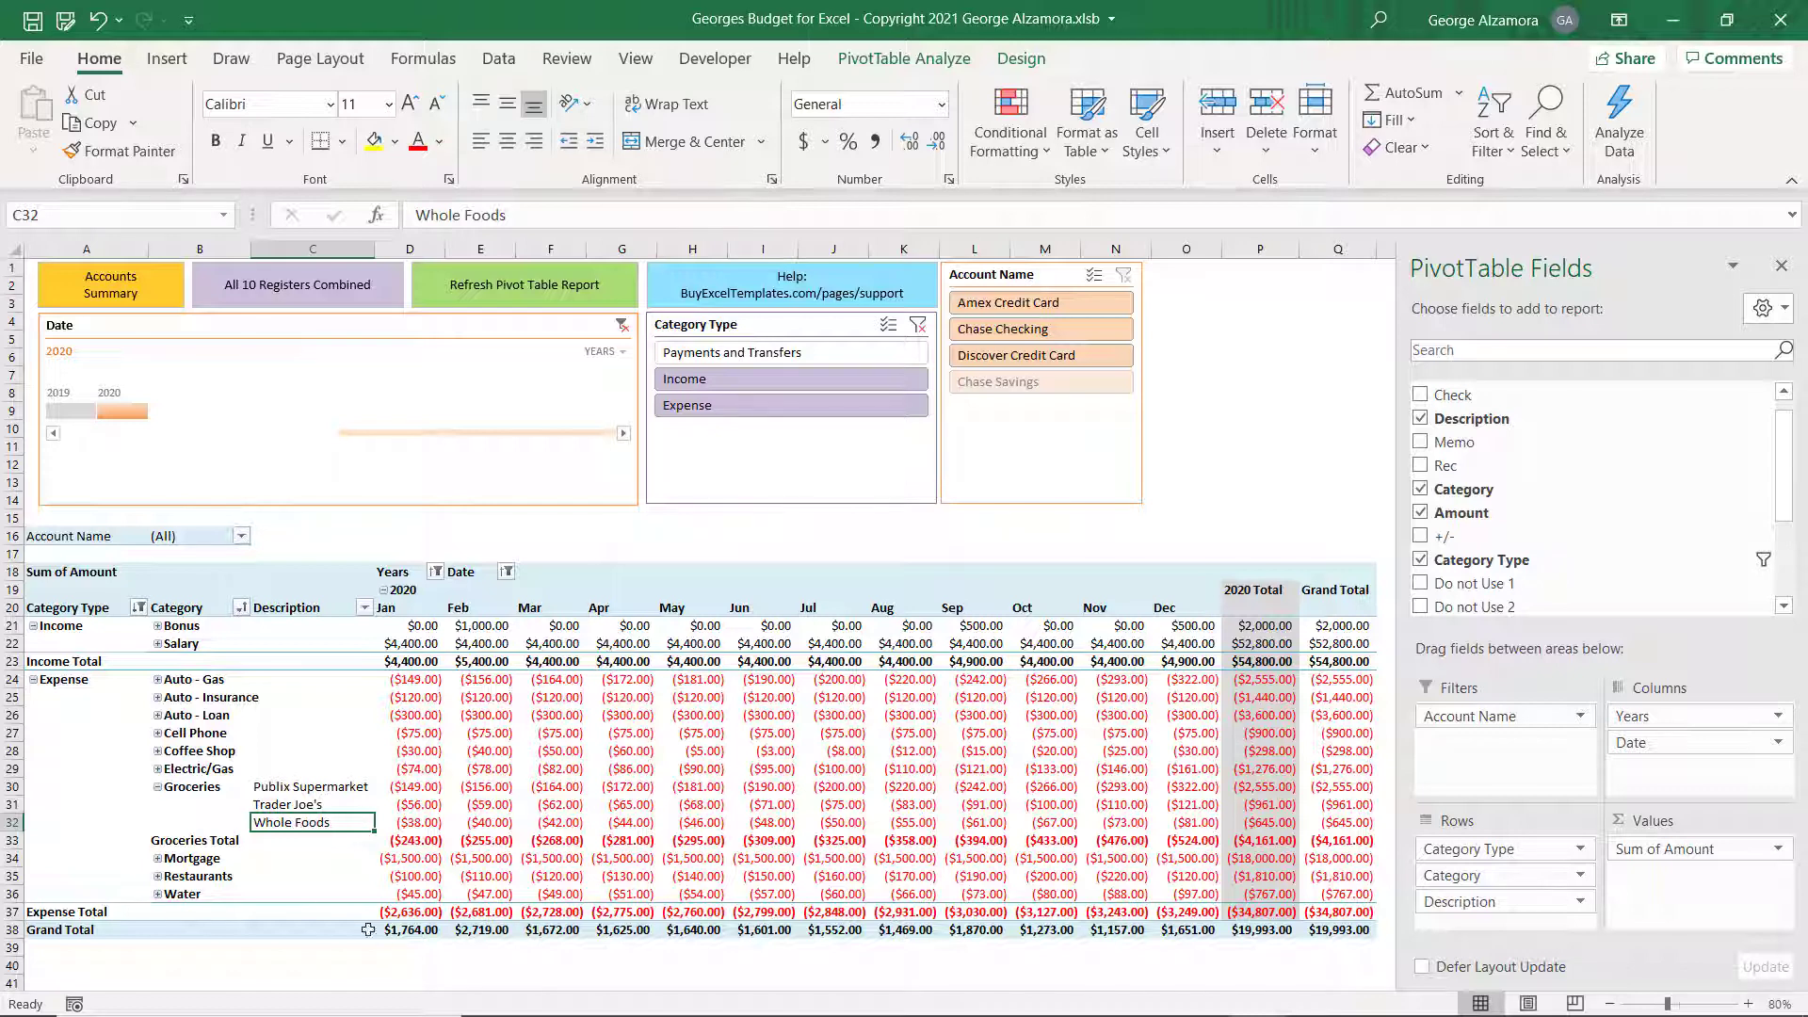
key("Up")
key("Up")
key("Down")
key("Down")
Open the Chase Checking register from the Accounts Summary and enter a new transaction dated 12/31/2020 with the description Walmart.
left_click(110, 294)
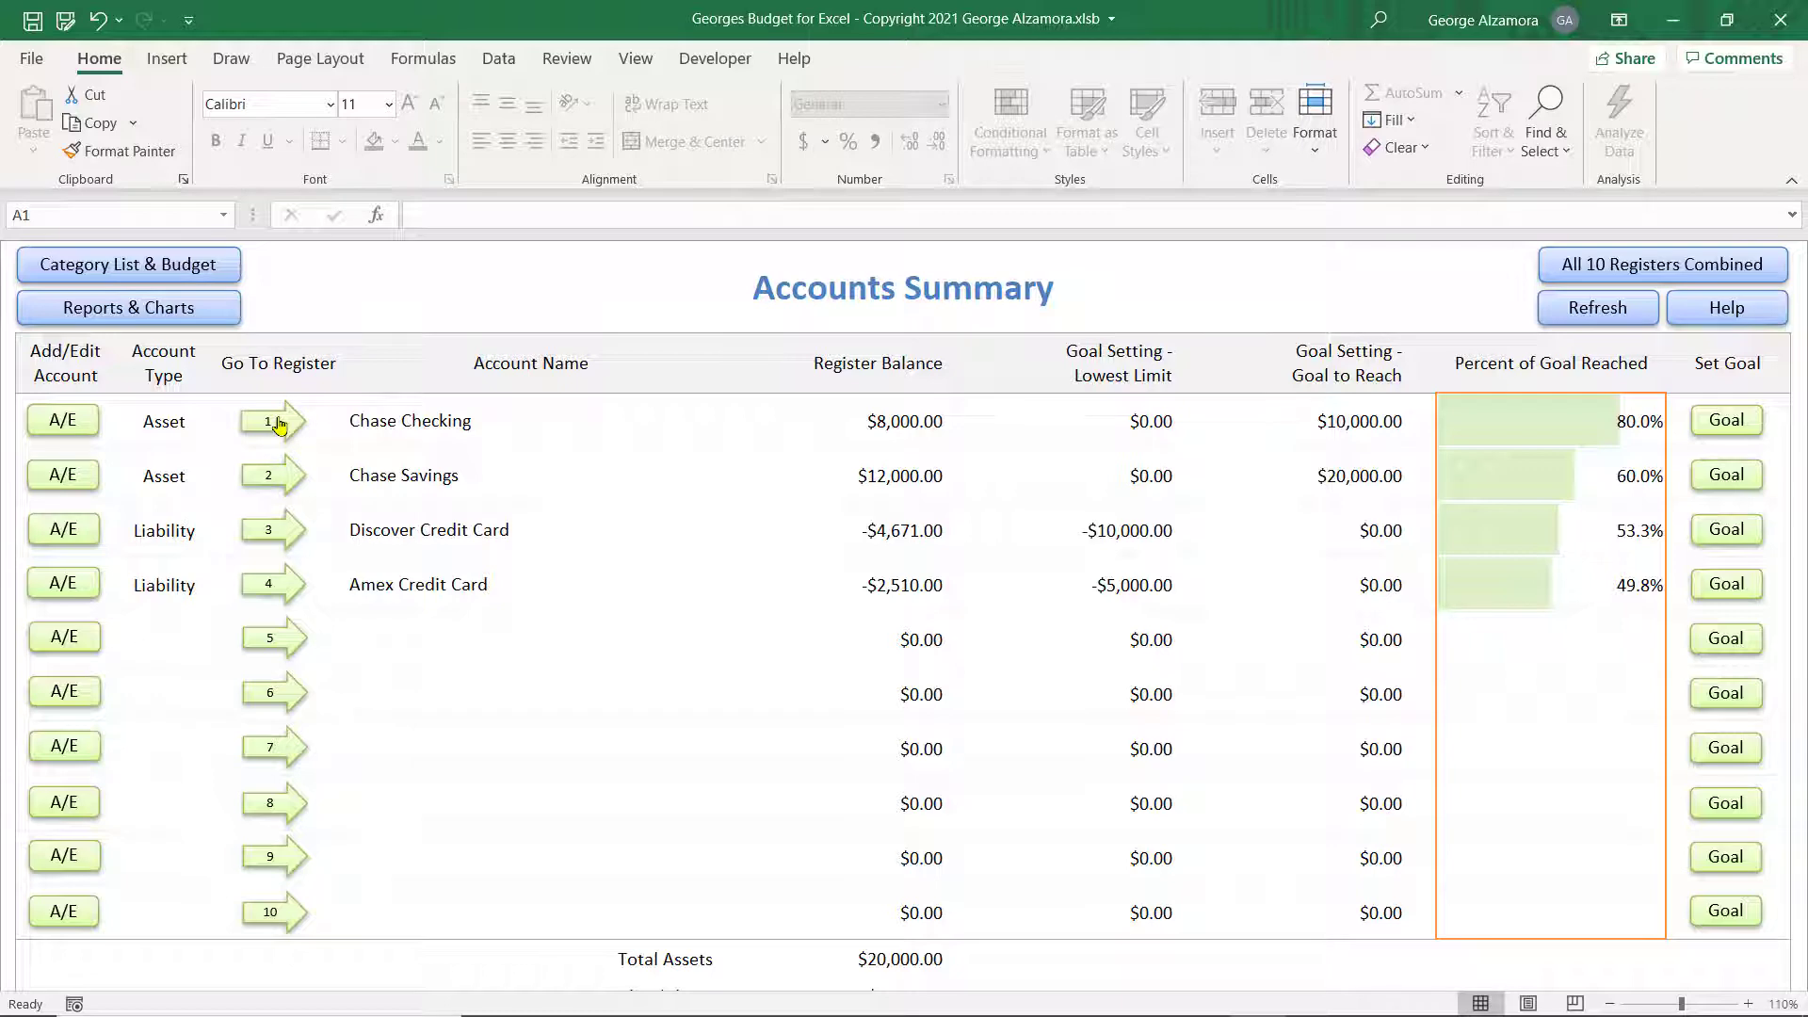
left_click(278, 426)
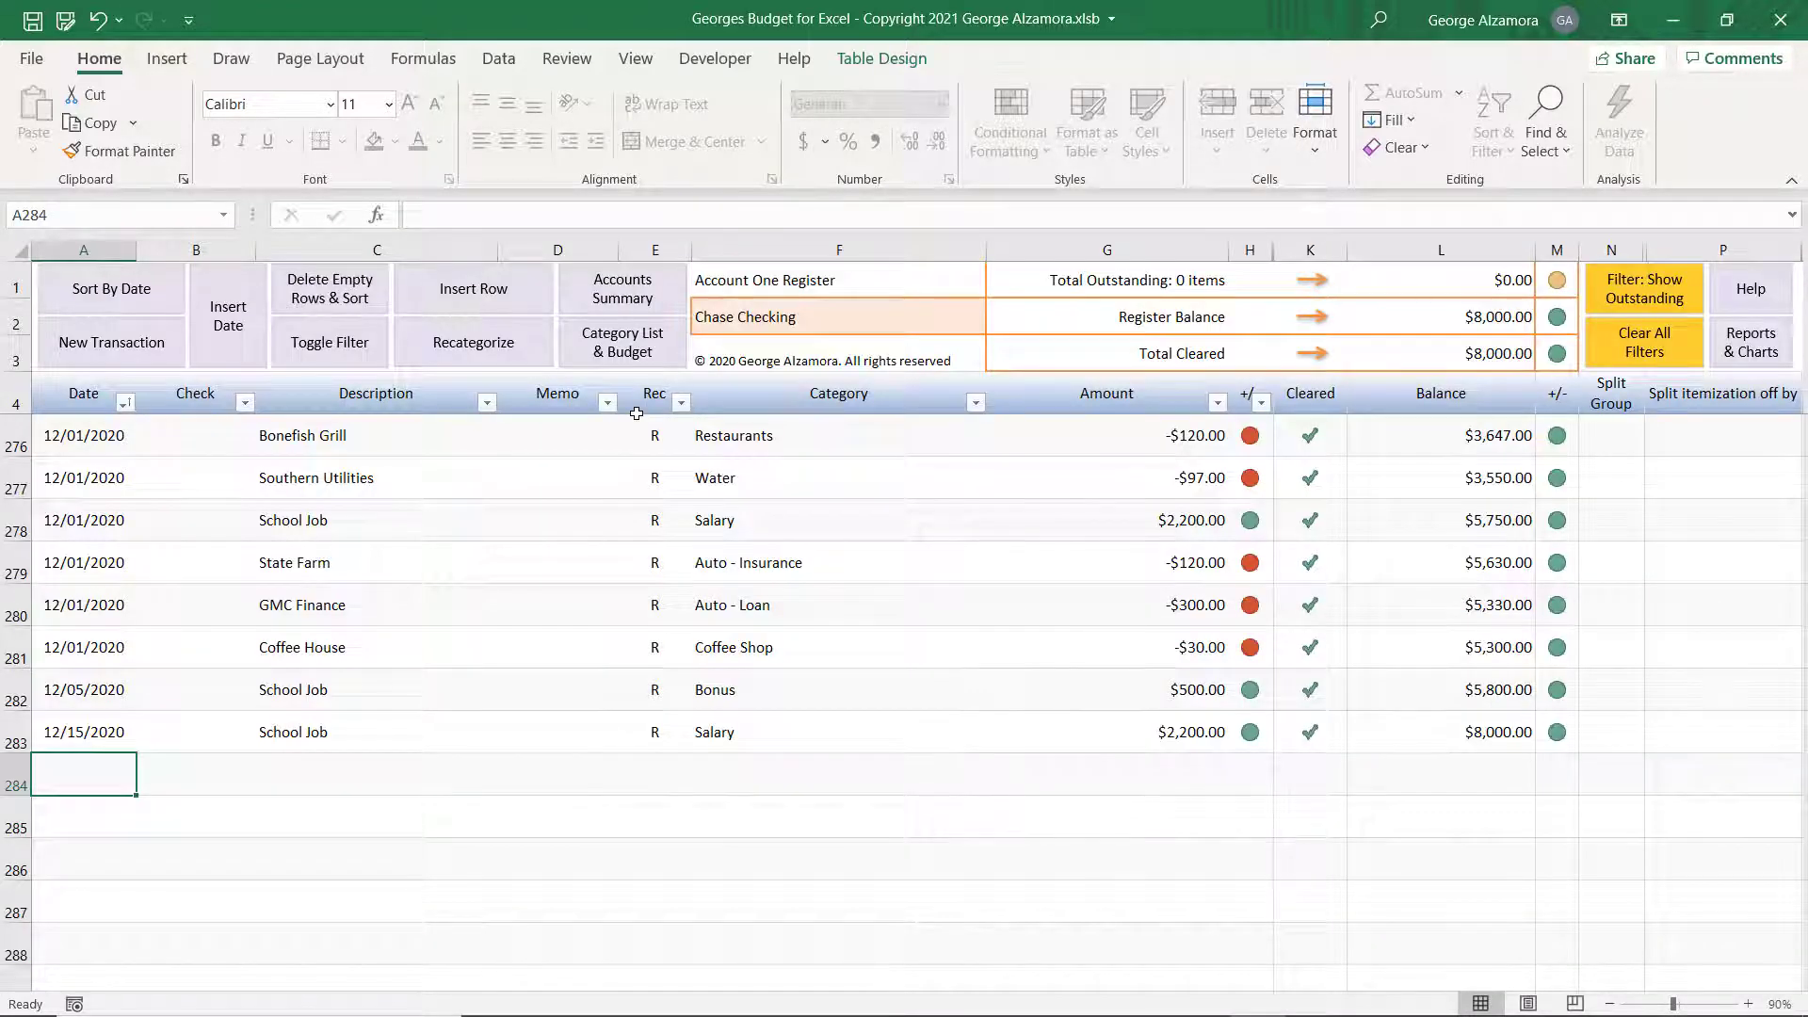
type("12-31")
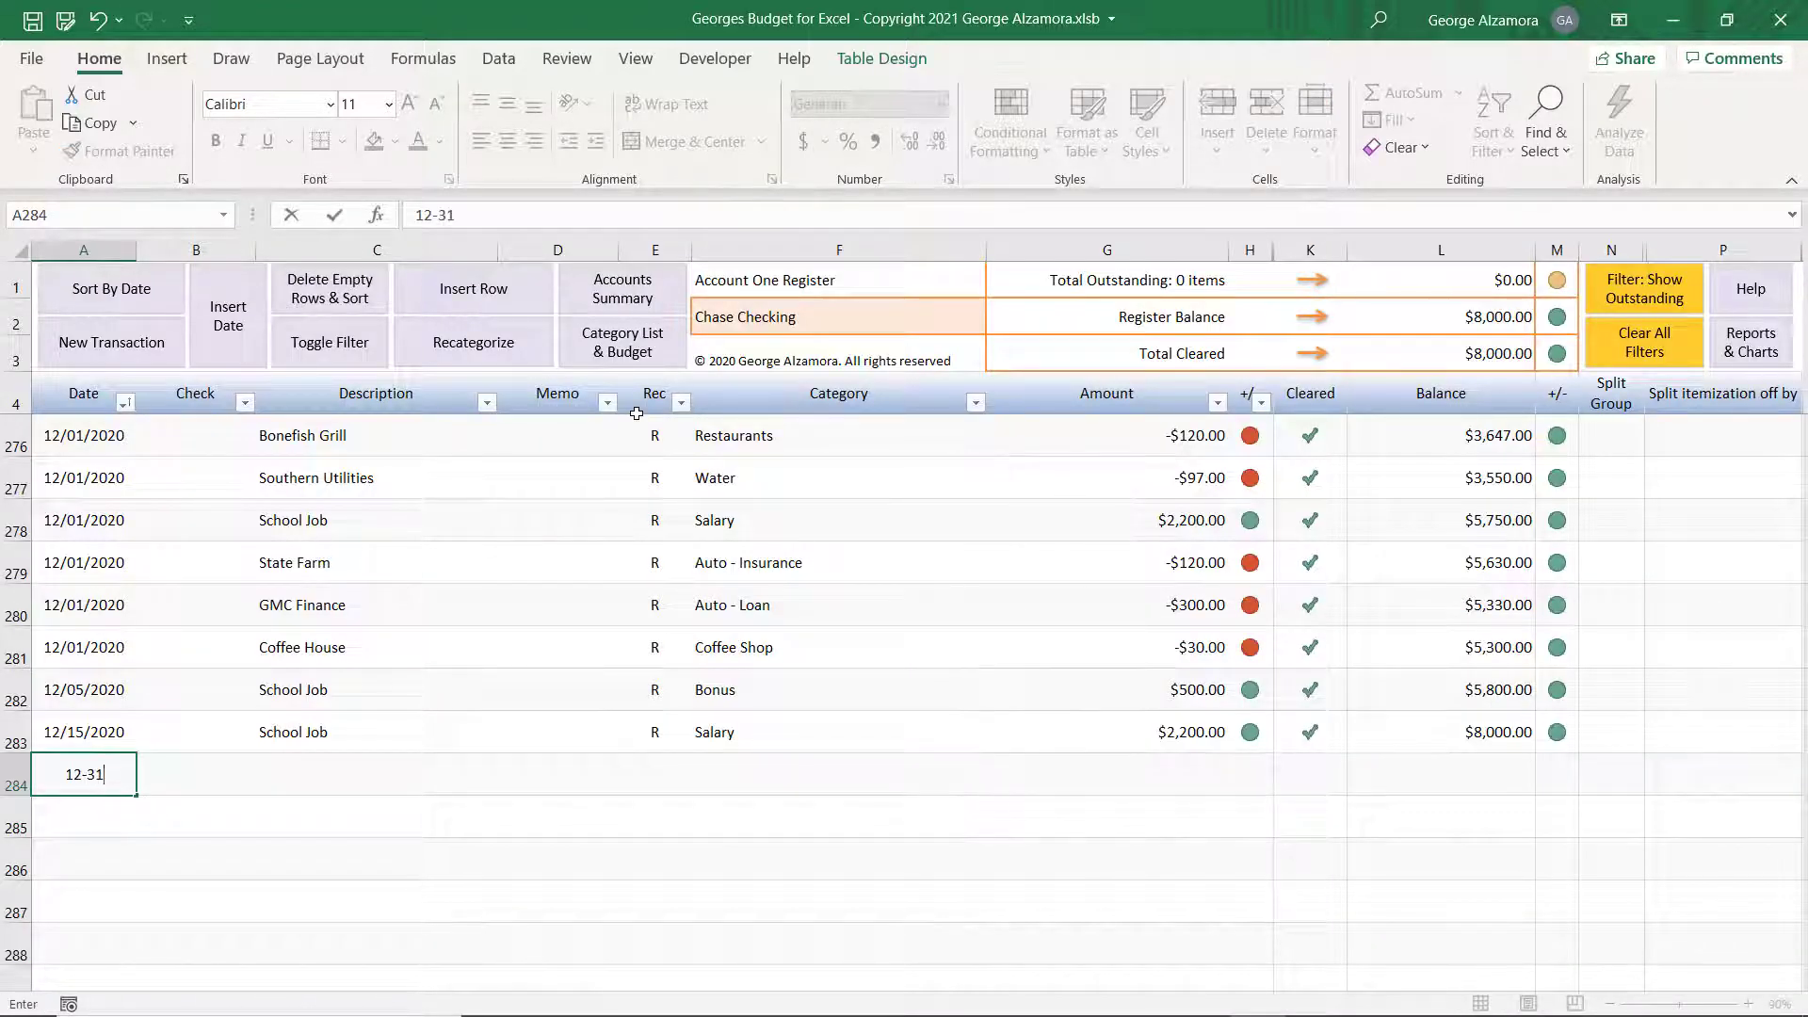
type("-2020")
key("Tab")
key("Tab")
type("Wal")
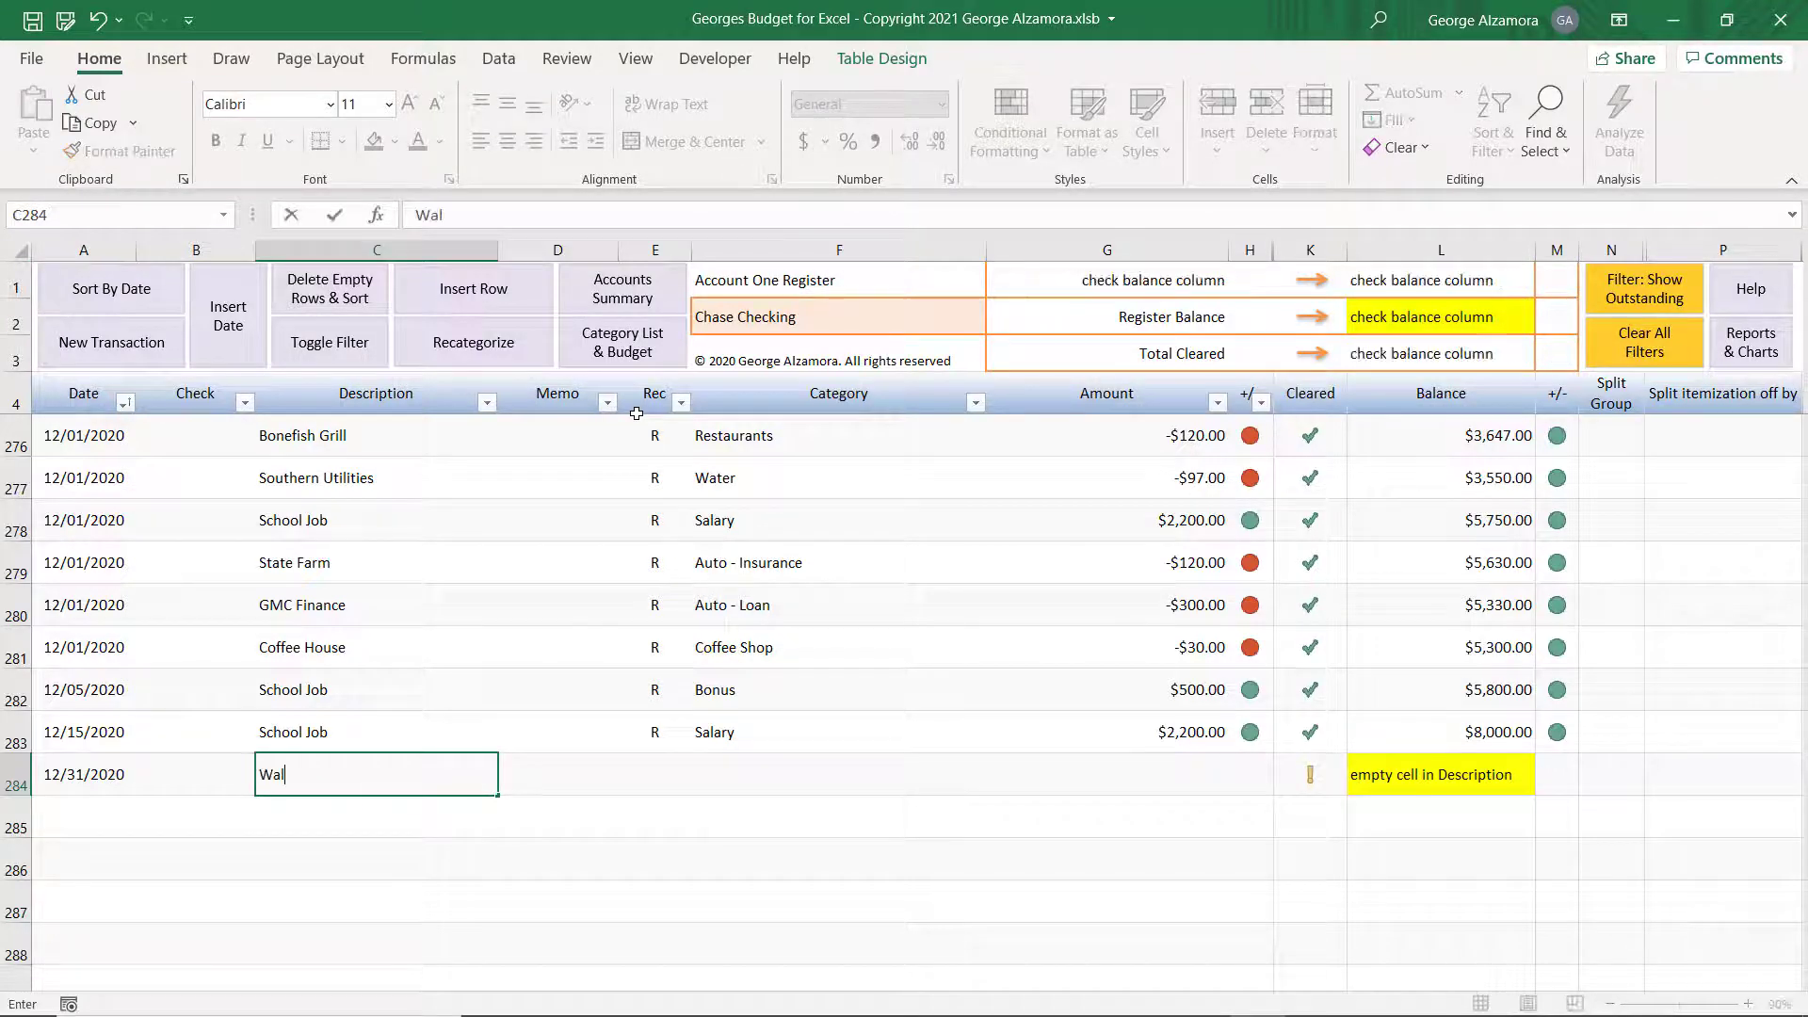
type("mart")
key("Tab")
key("Tab")
Categorize the new Walmart transaction as Split and set its amount to -100.
key("alt+Down")
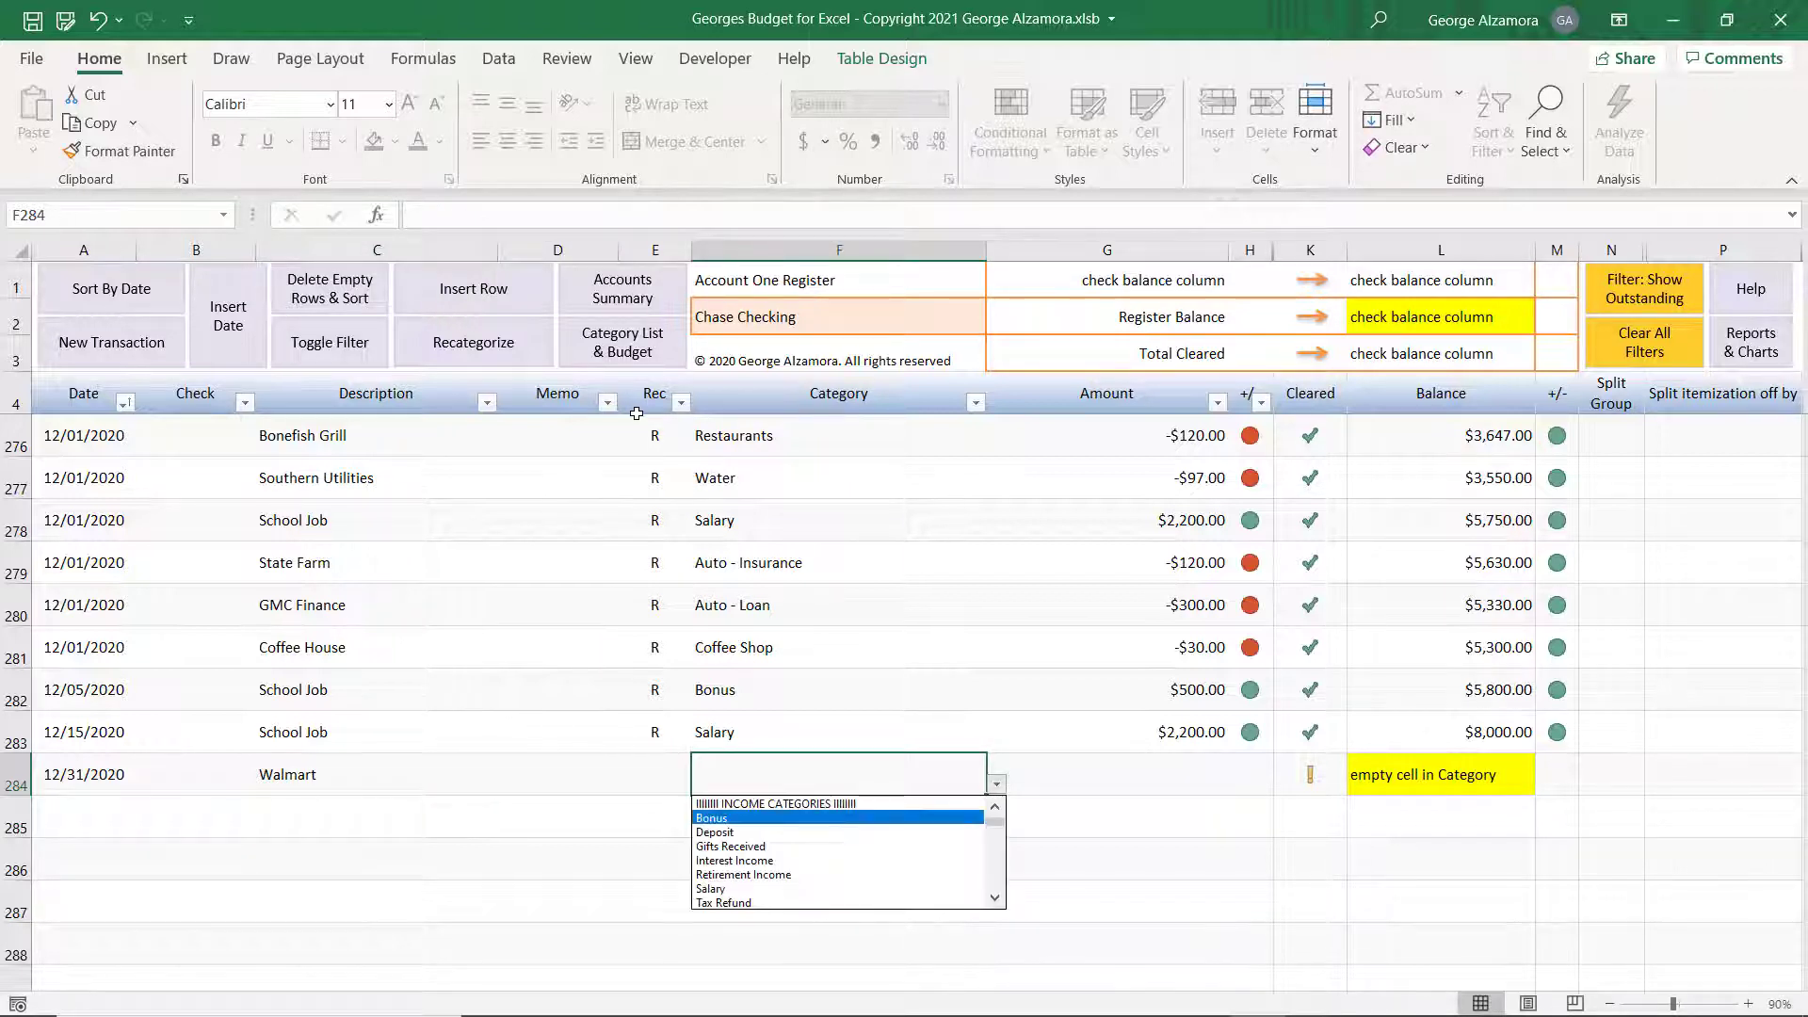
key("Page_Down")
key("Up")
key("Up")
key("Up")
key("Return")
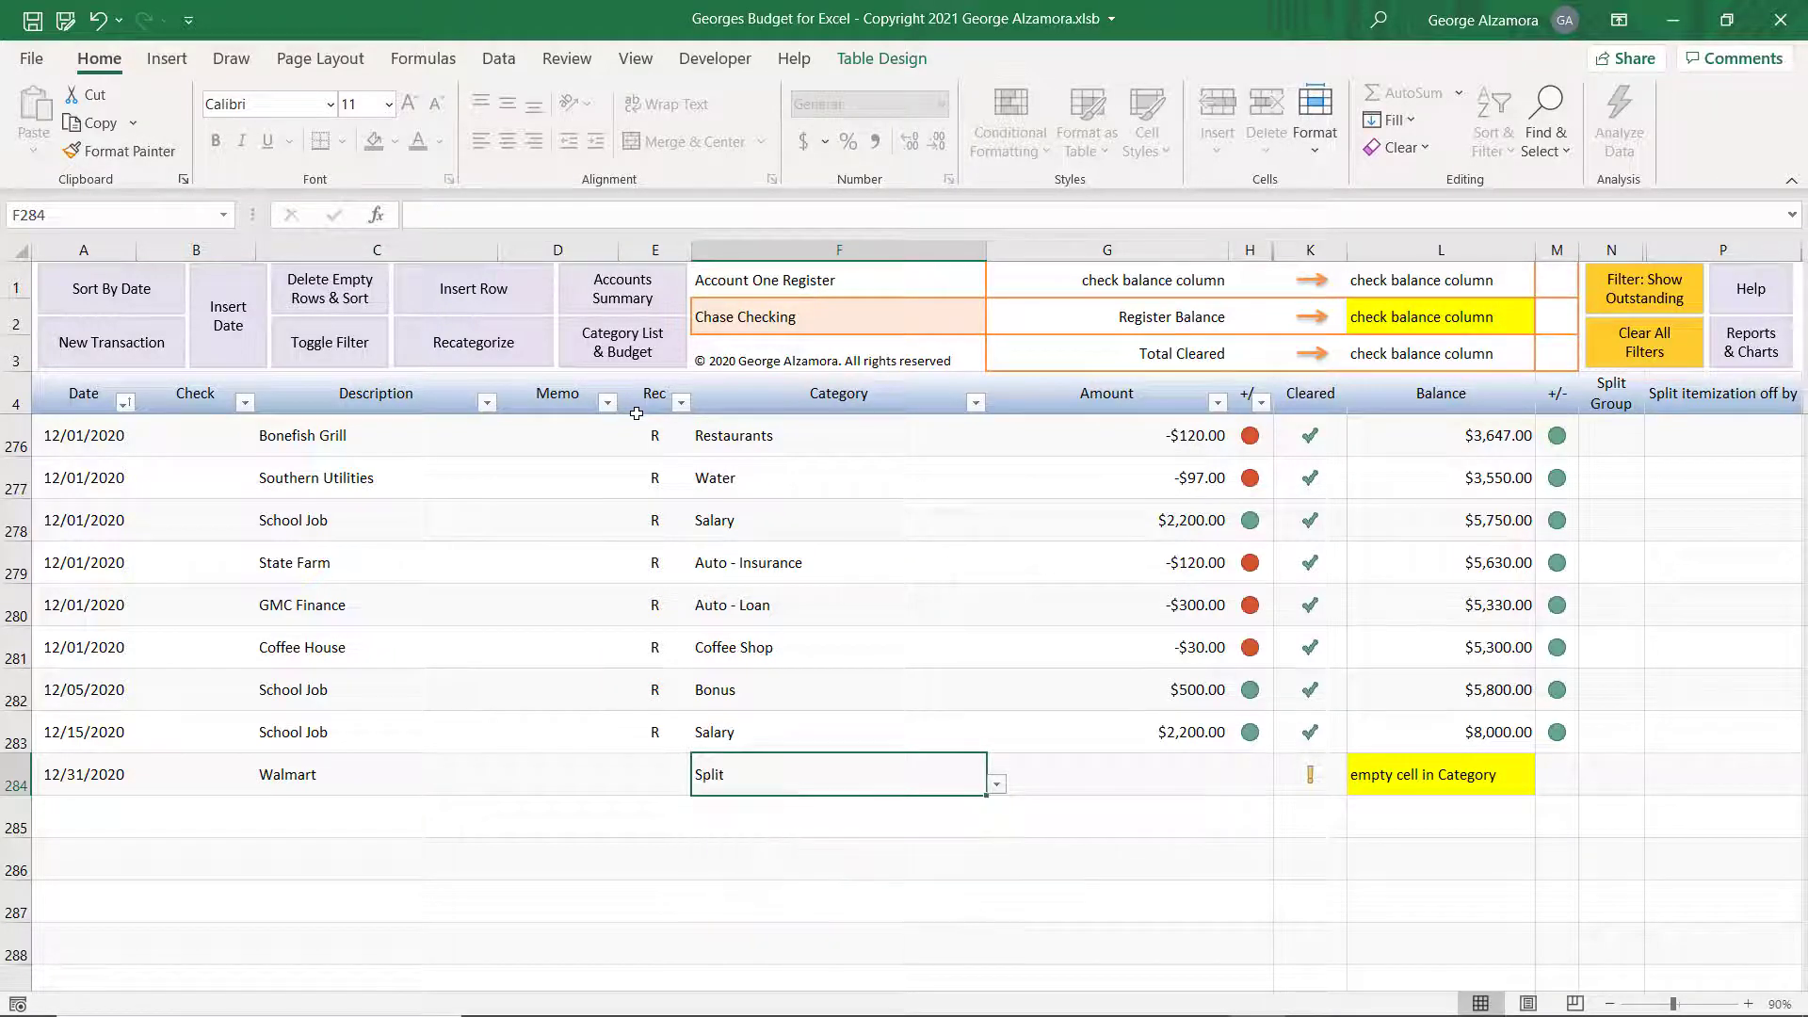
key("Tab")
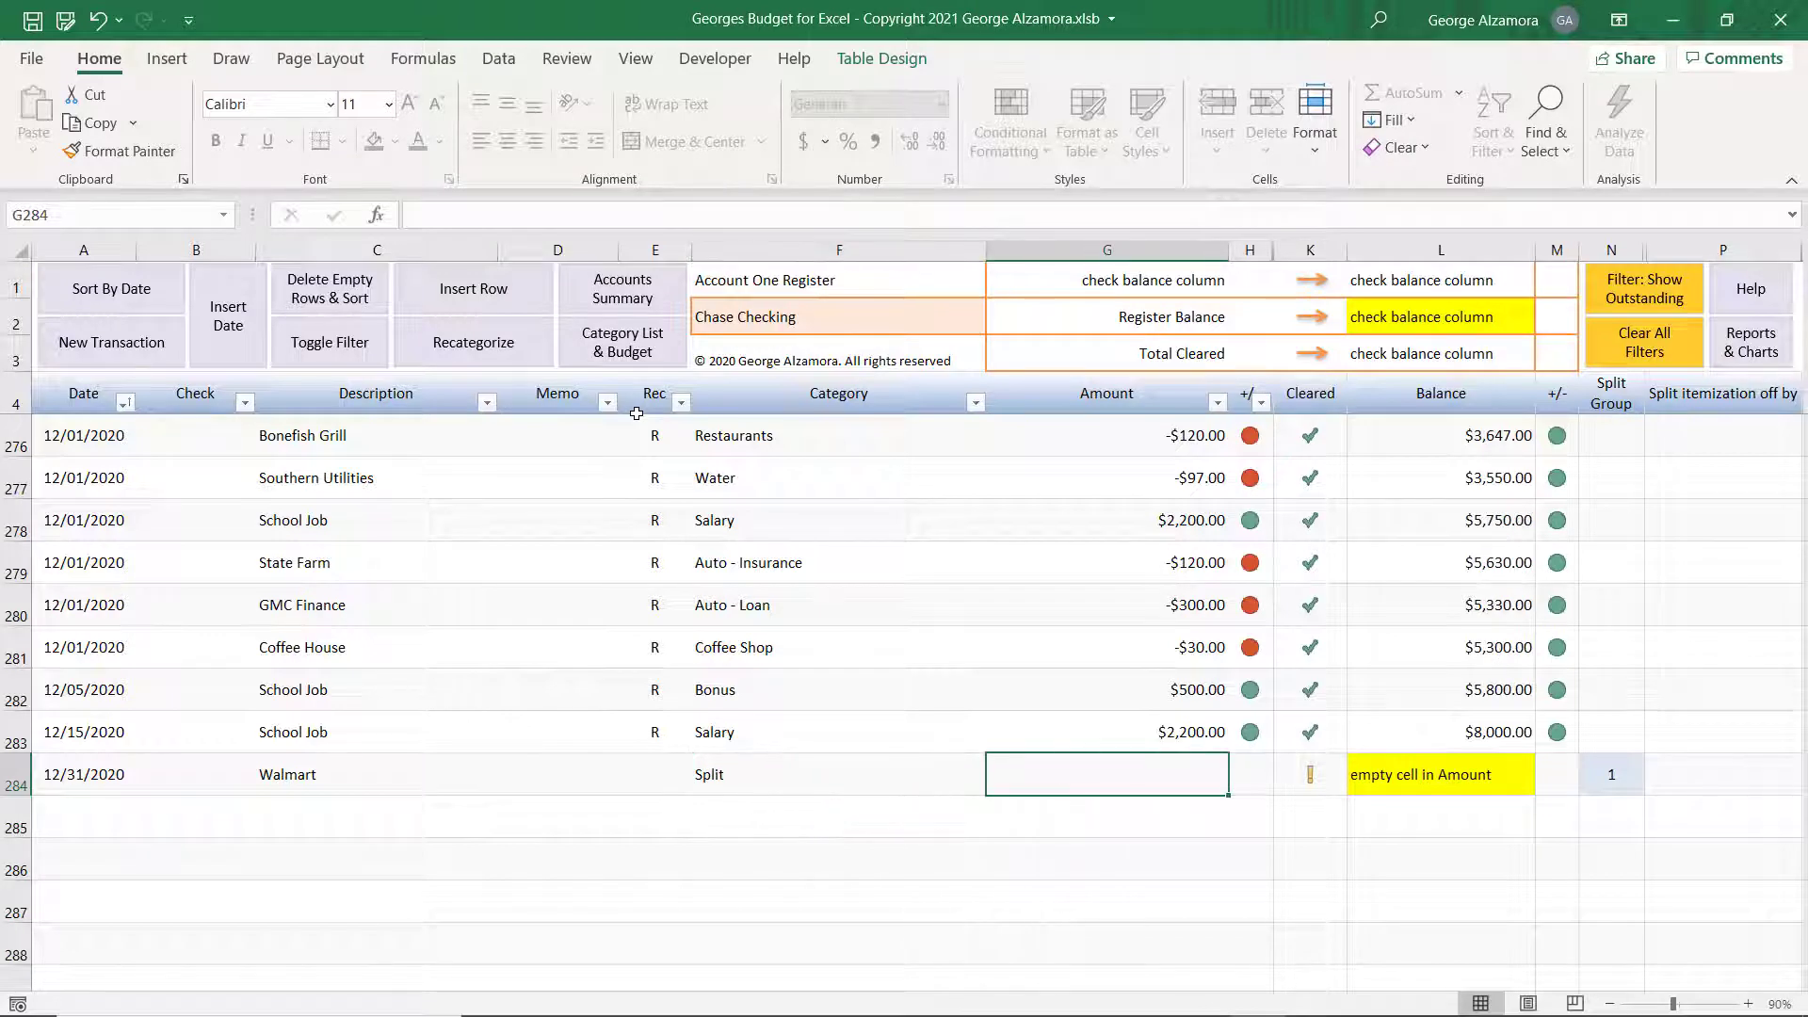
type("-100")
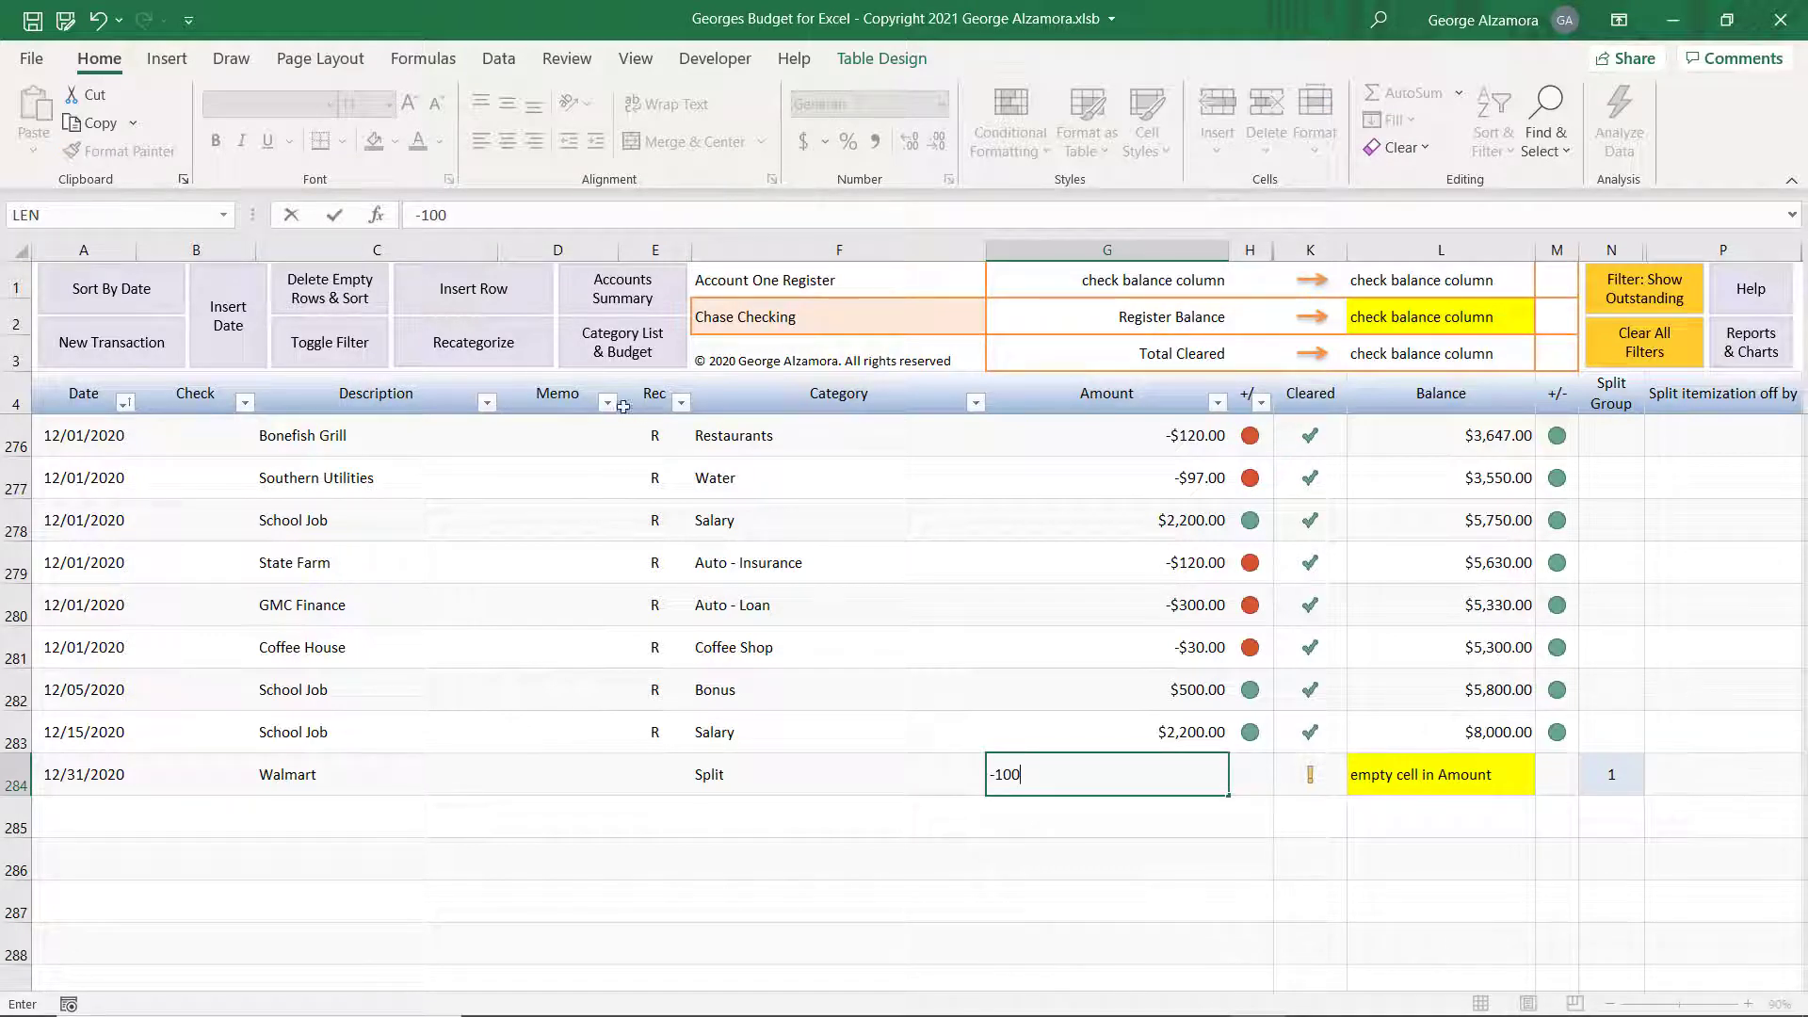
key("Return")
Start the first itemization row below the Walmart split transaction with the date 12/31/2020 and the description Walmart.
left_click(134, 813)
type("12-")
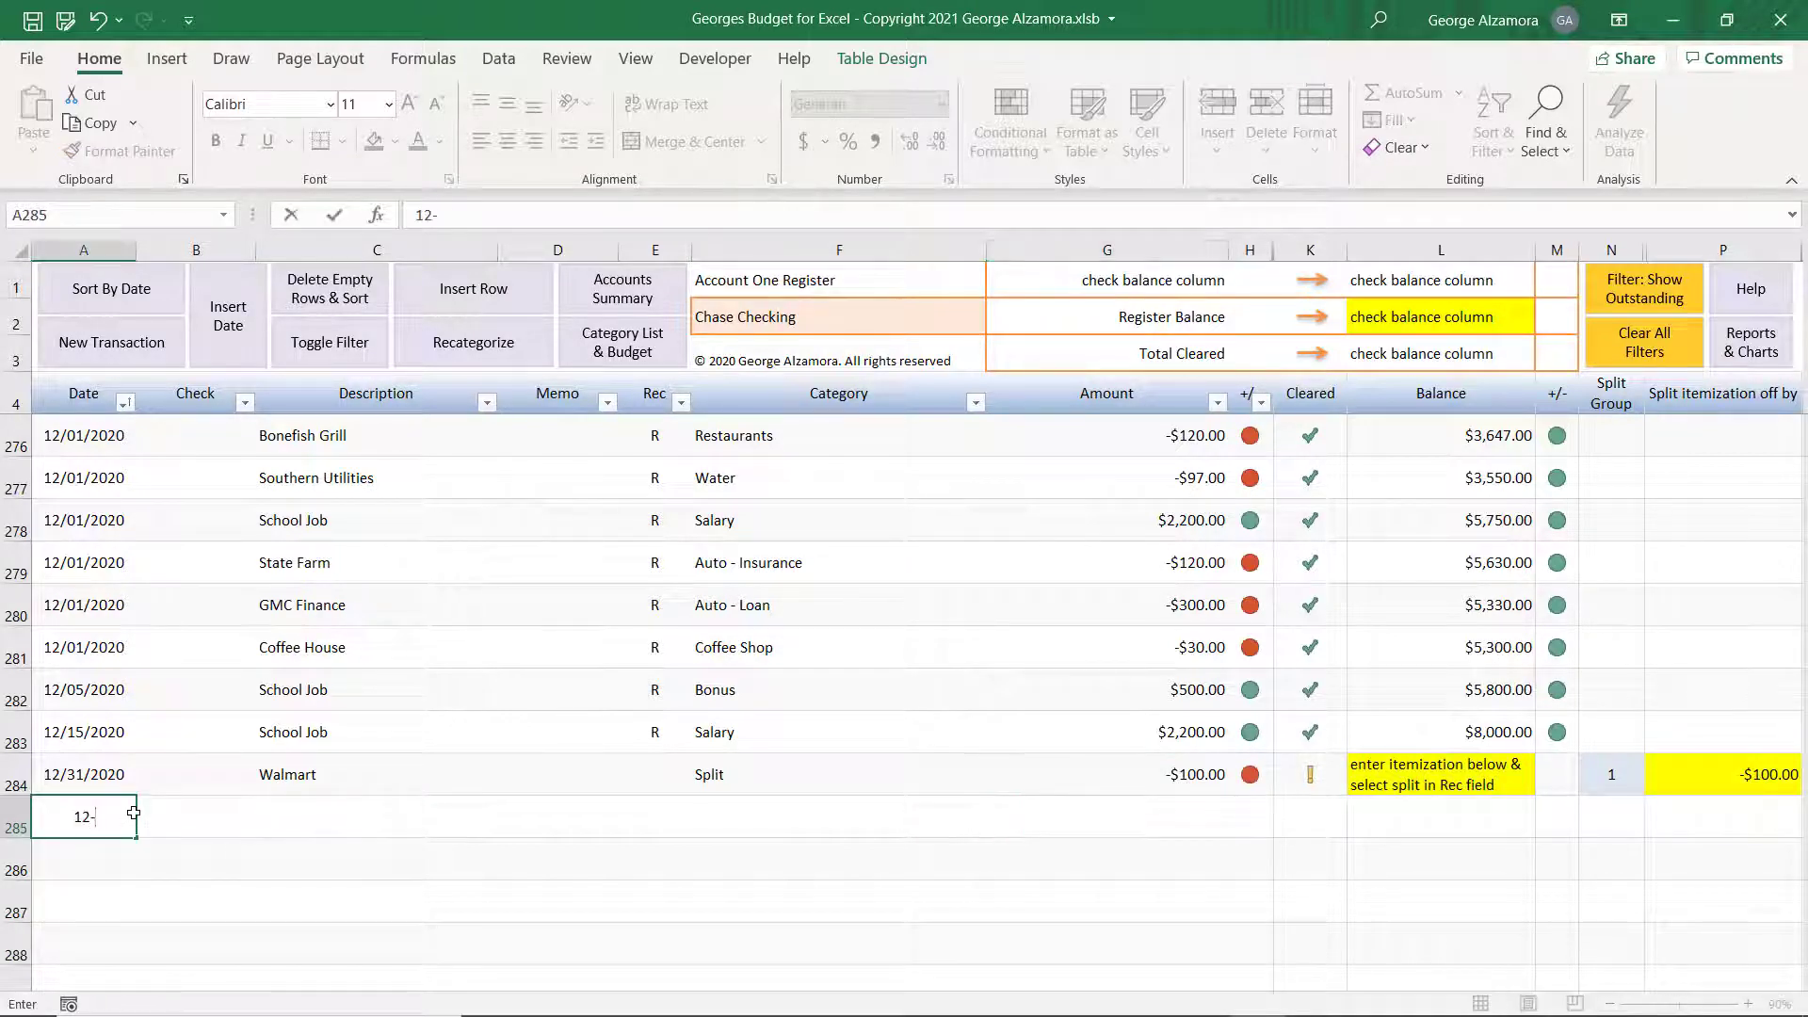
type("31-2020")
key("Tab")
key("Tab")
type("w")
key("Tab")
key("Tab")
key("Tab")
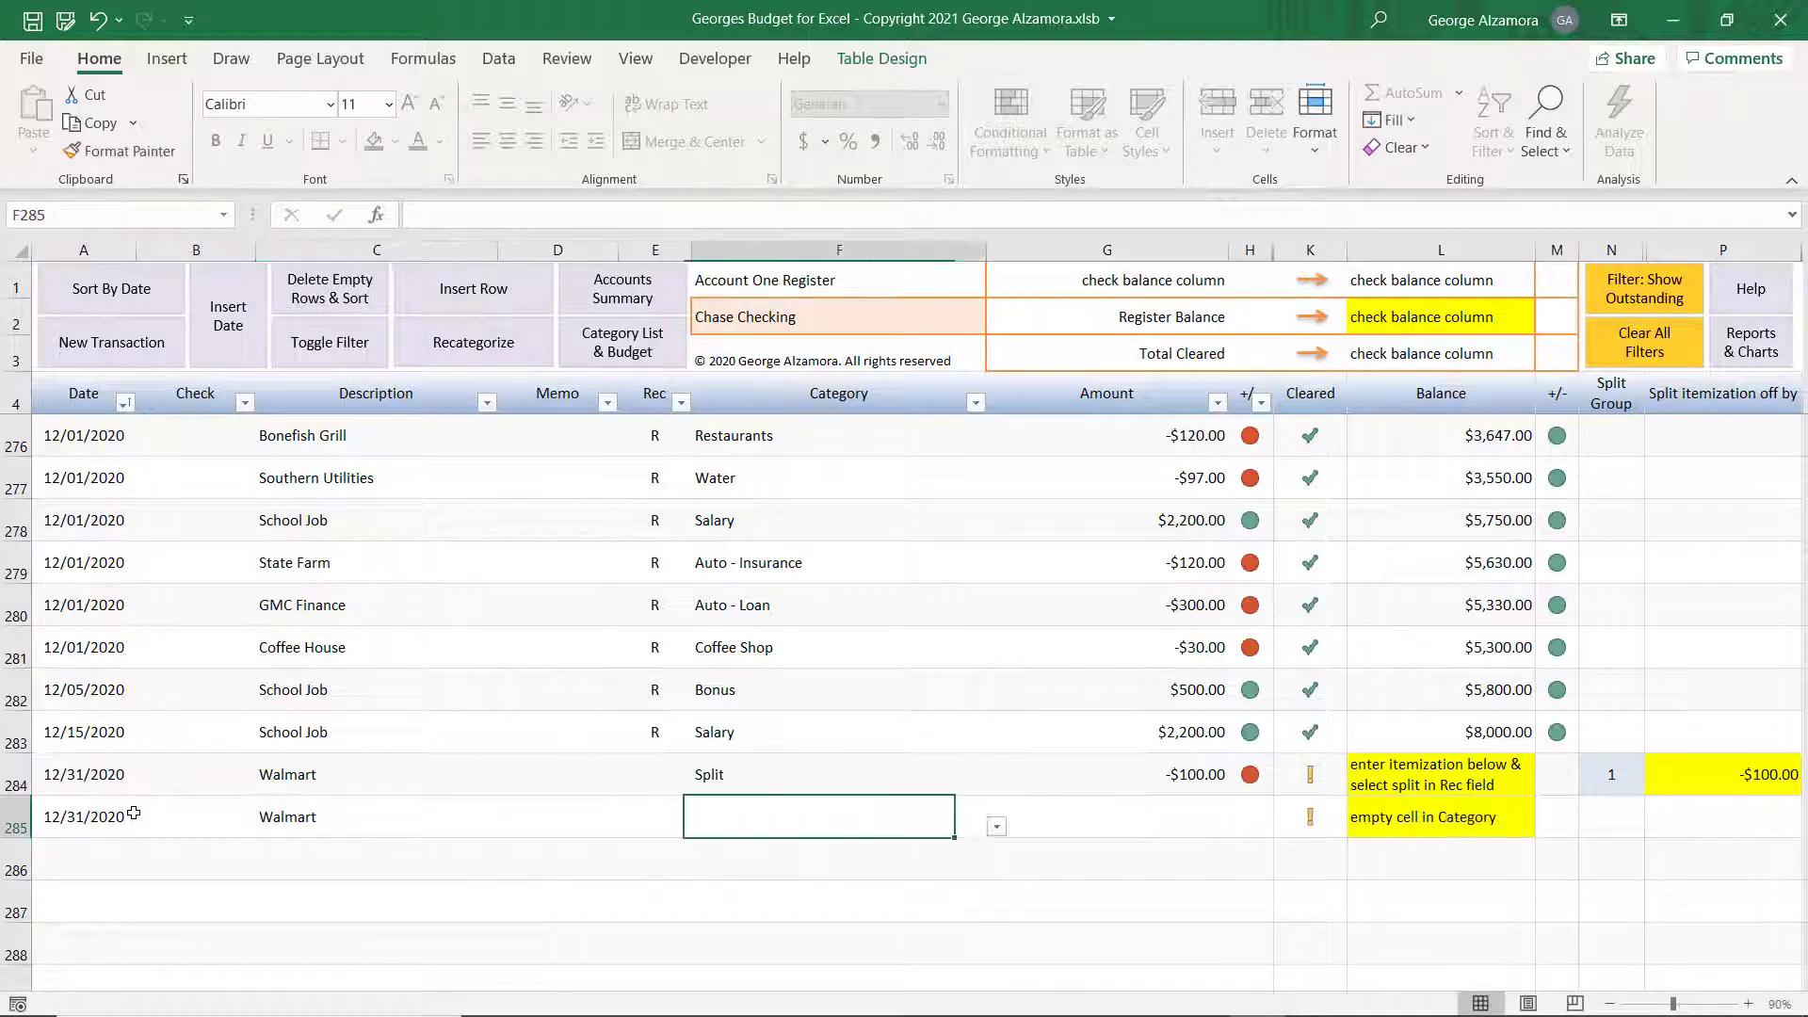
Set the Rec field of the first Walmart itemization row to Split.
key("Left")
key("alt+Down")
key("Up")
key("Return")
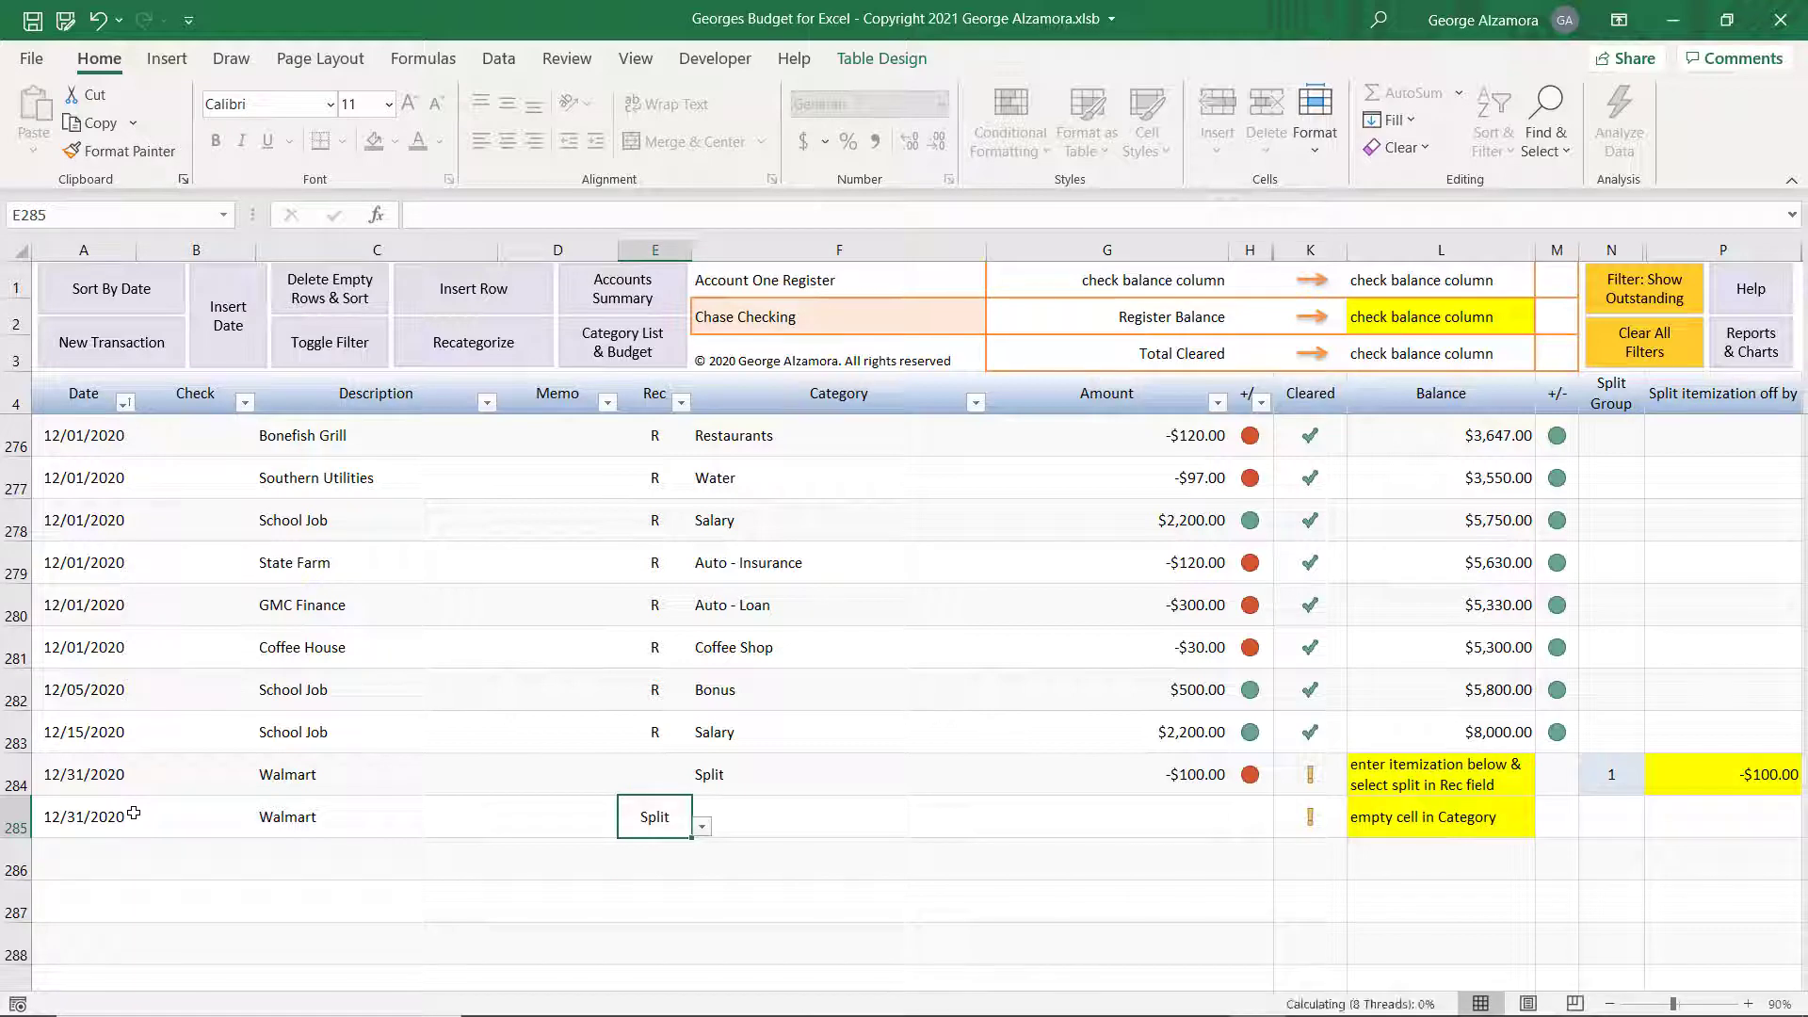
key("Tab")
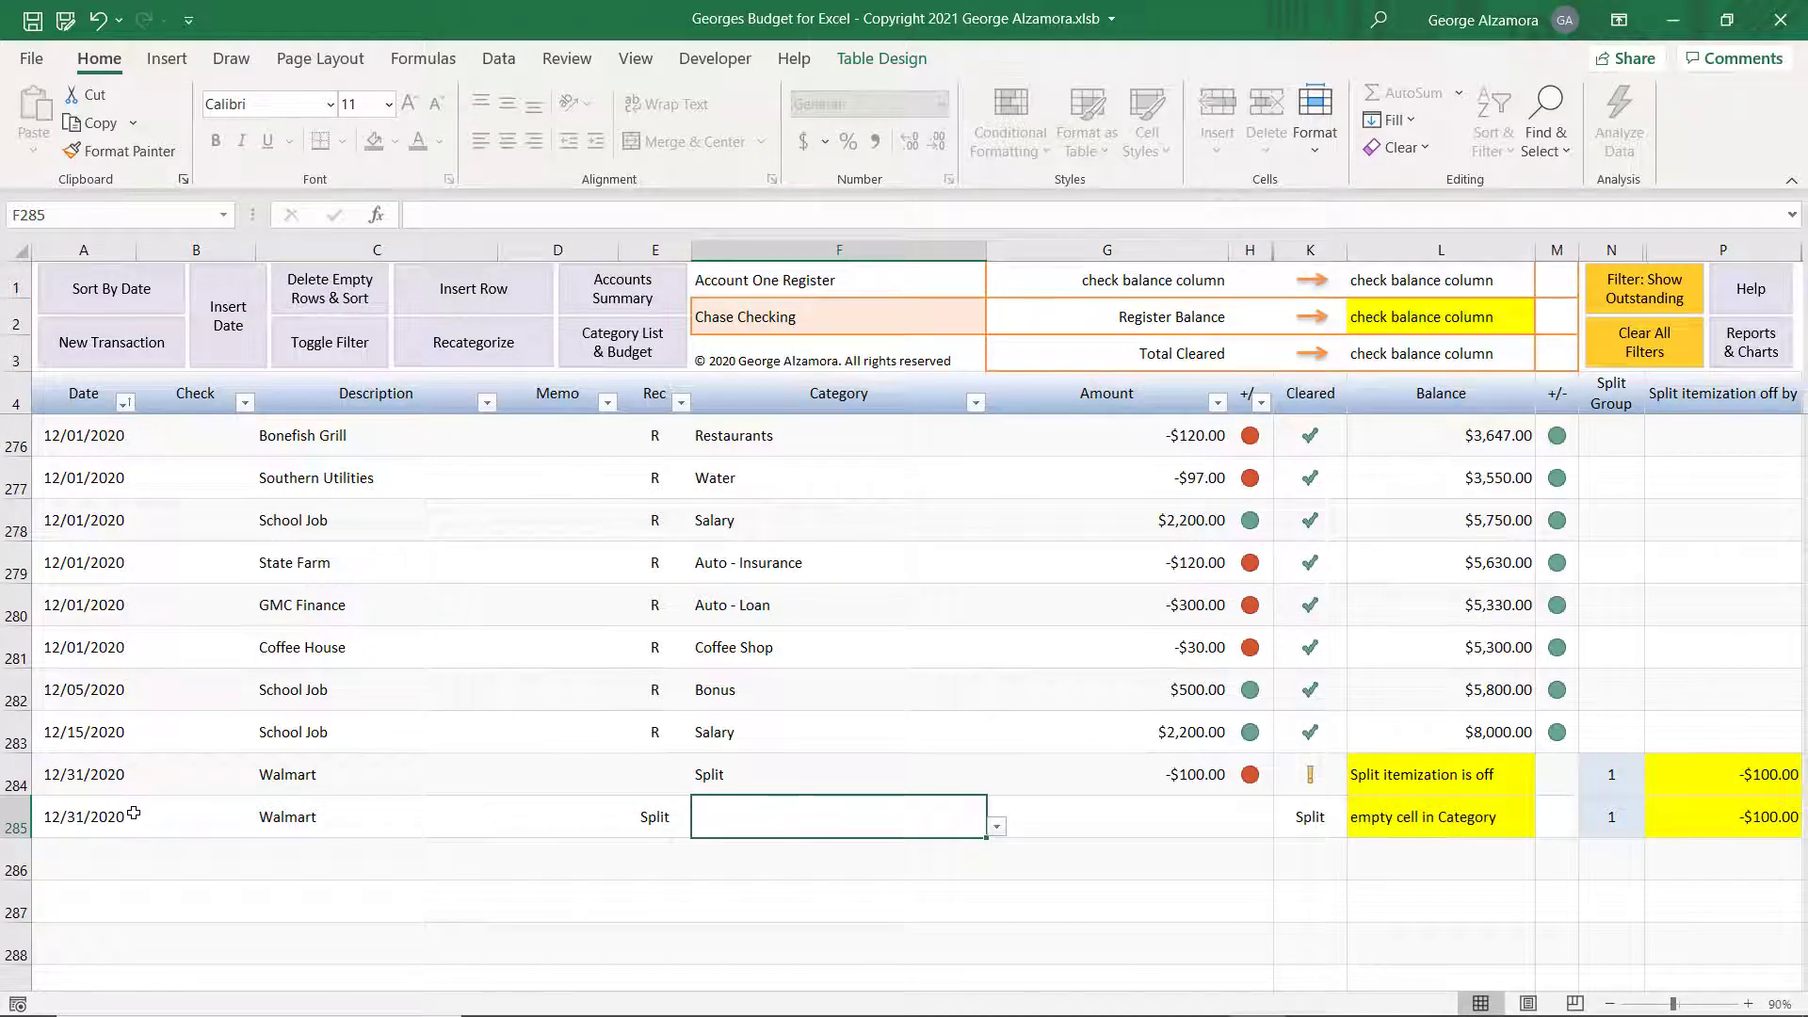
Set the first itemization row's category to Groceries and its amount to -77.
key("alt+Down")
key("Down")
key("Down")
key("Down")
key("Down")
key("Down")
key("Down")
key("Down")
key("Down")
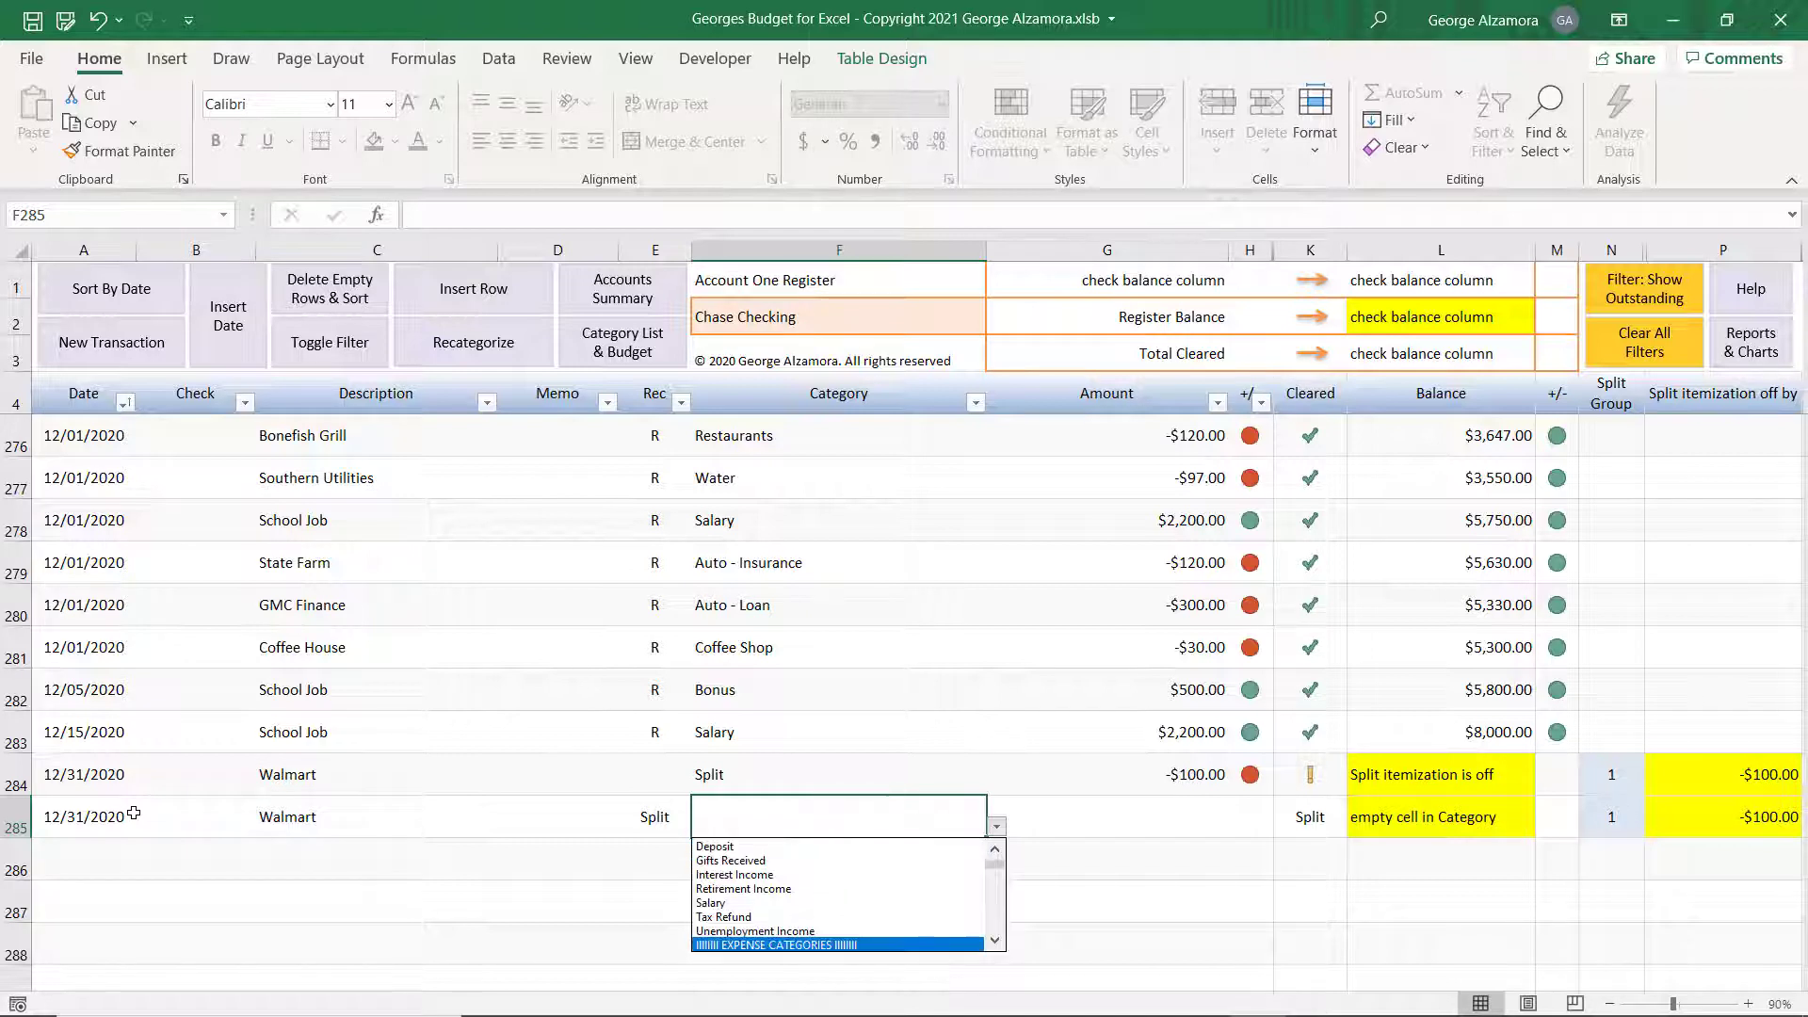
key("Down")
key("Down")
key("Down")
key("Down")
key("Down")
key("Down")
key("Down")
key("Down")
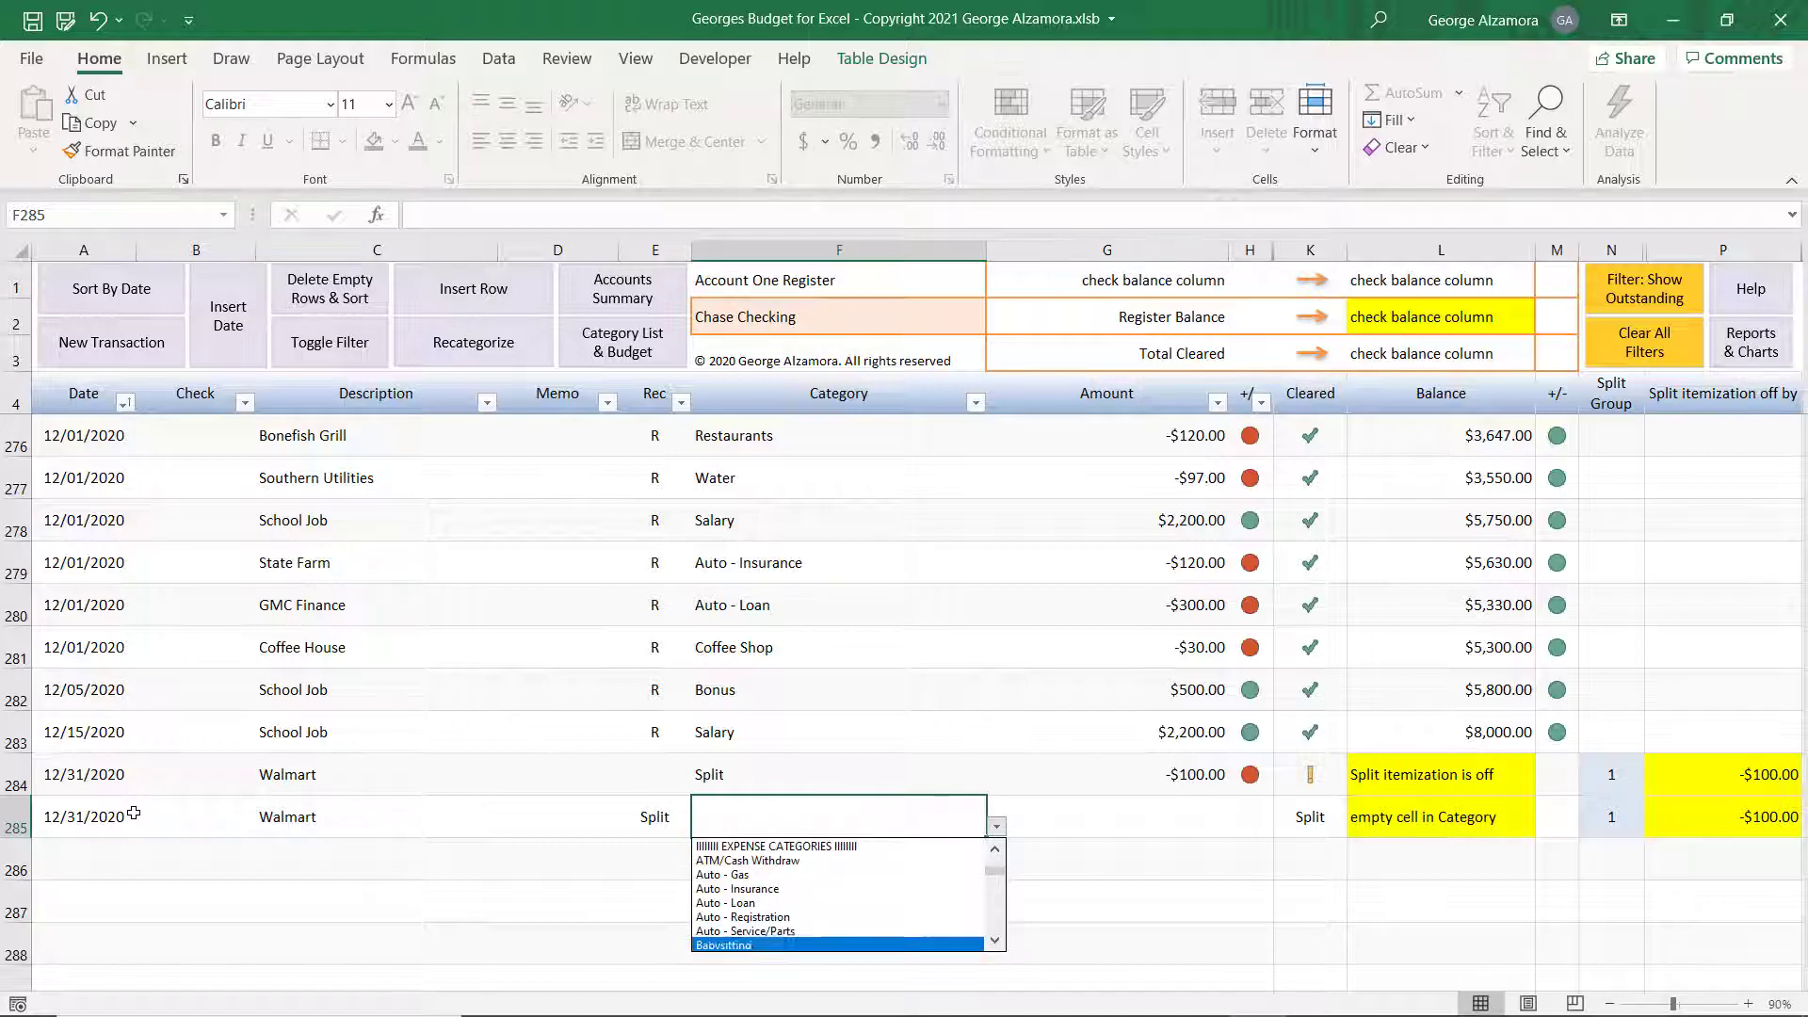
key("Down")
key("Down")
key("Down")
key("Down")
key("Down")
key("Down")
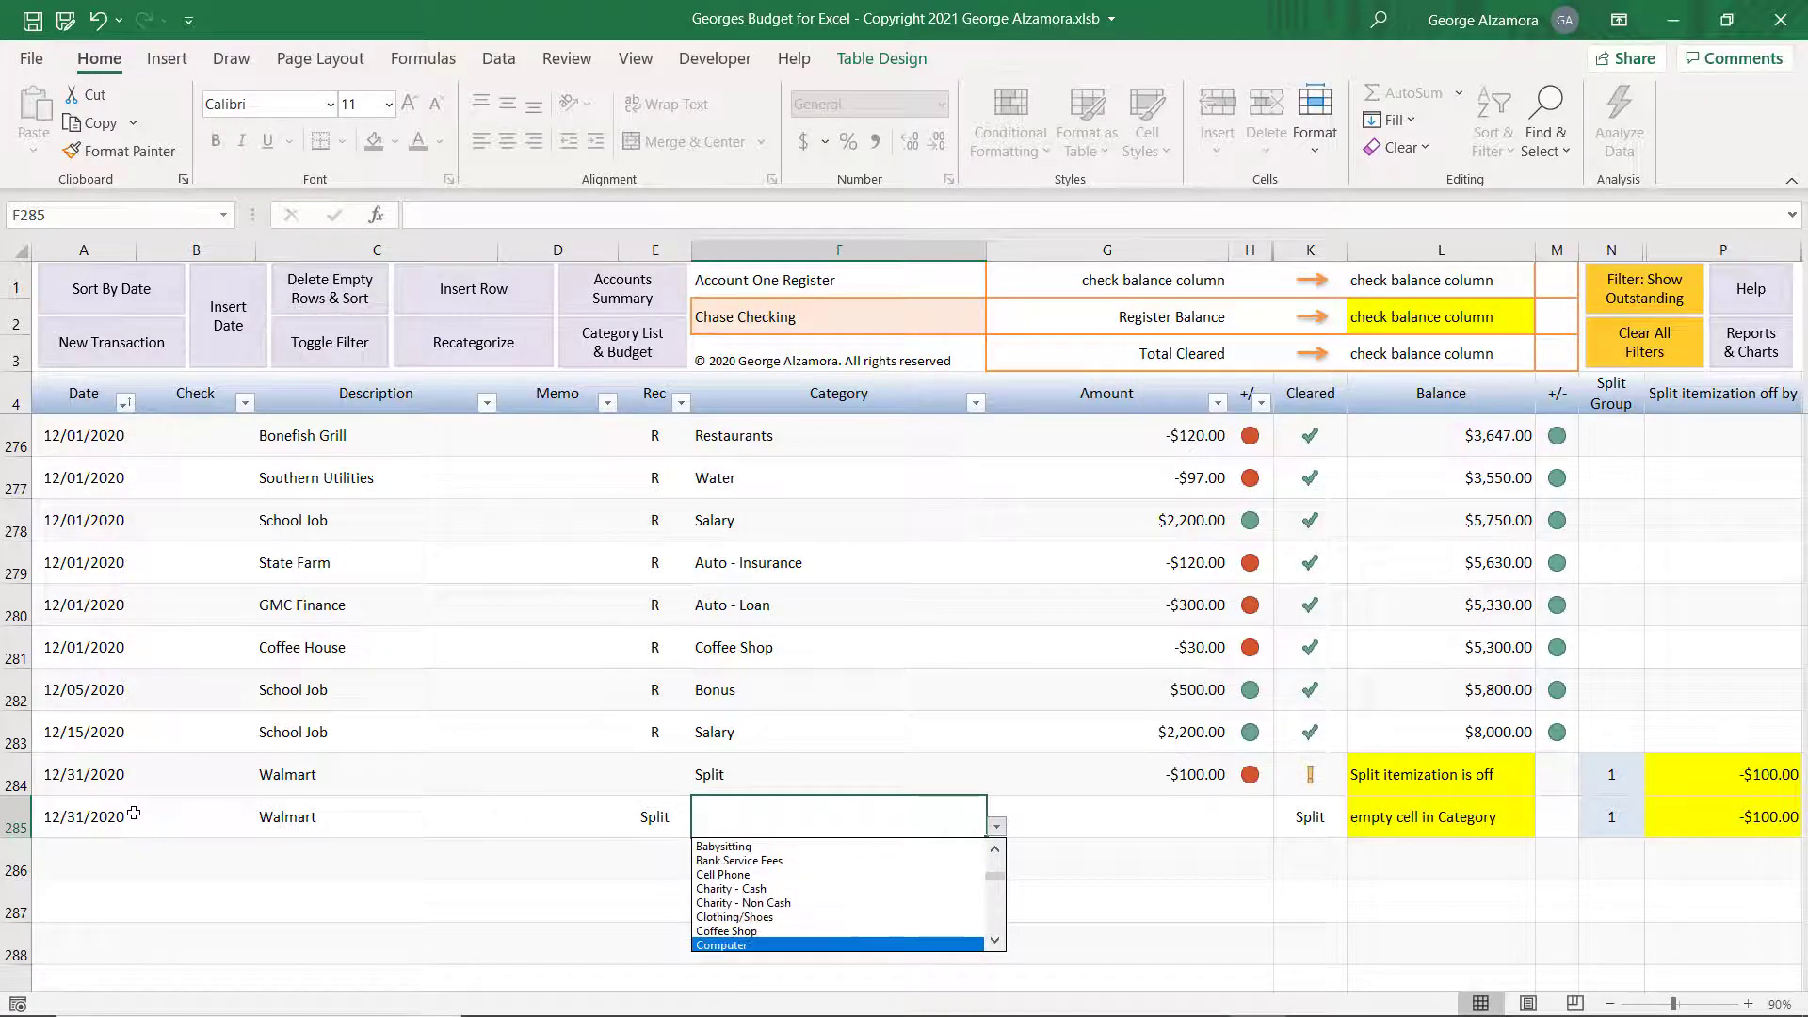
key("Down")
key("Down")
key("Down")
key("Down")
key("Down")
key("Down")
key("Return")
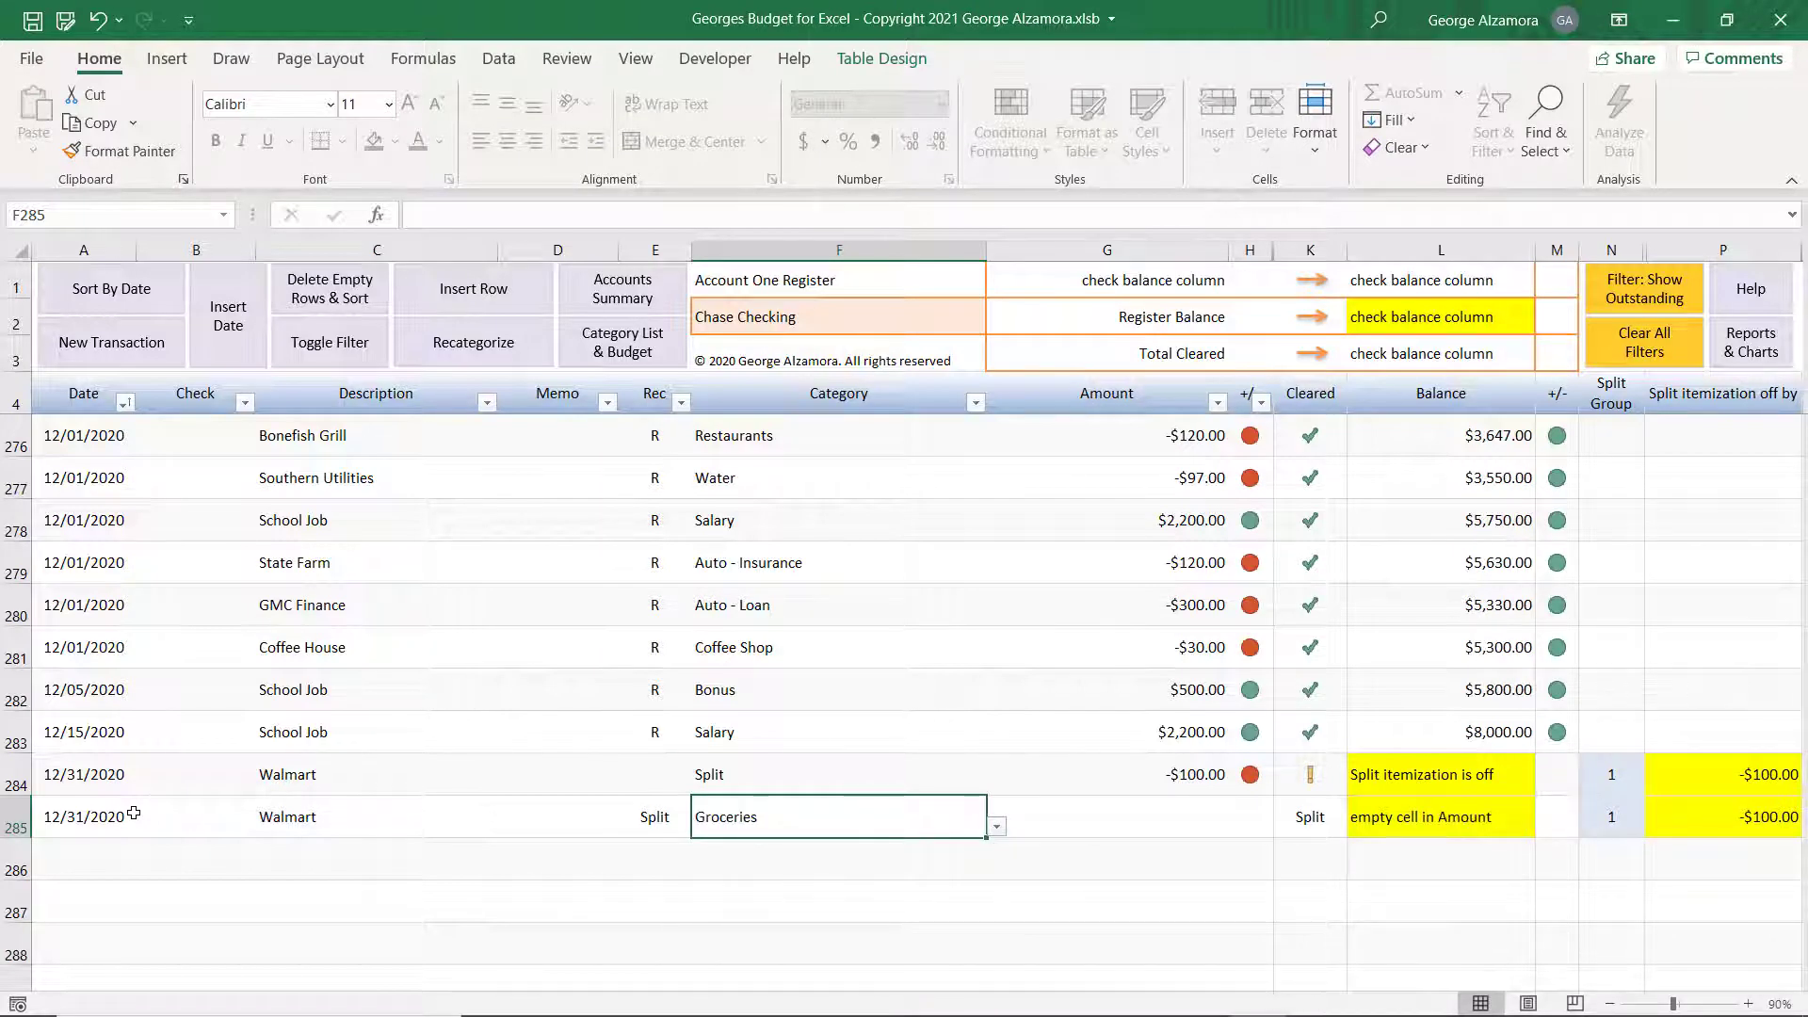
key("Tab")
type("-$77")
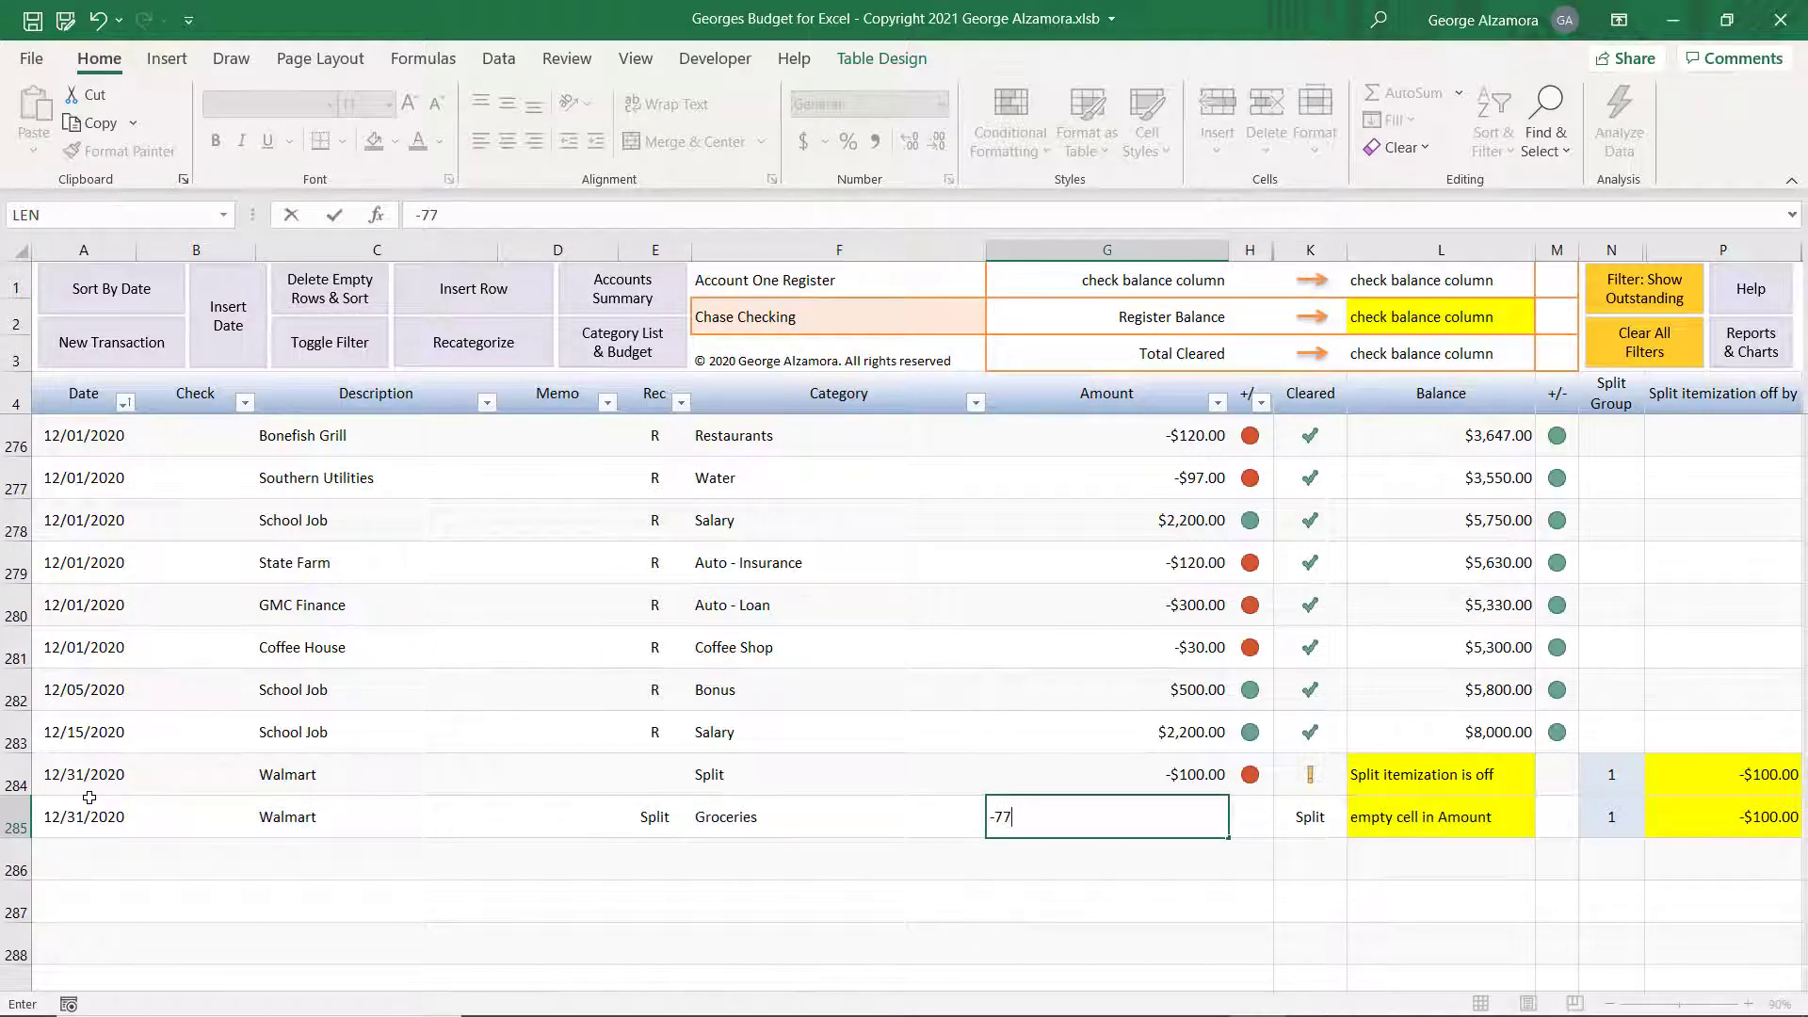
type(".")
key("Return")
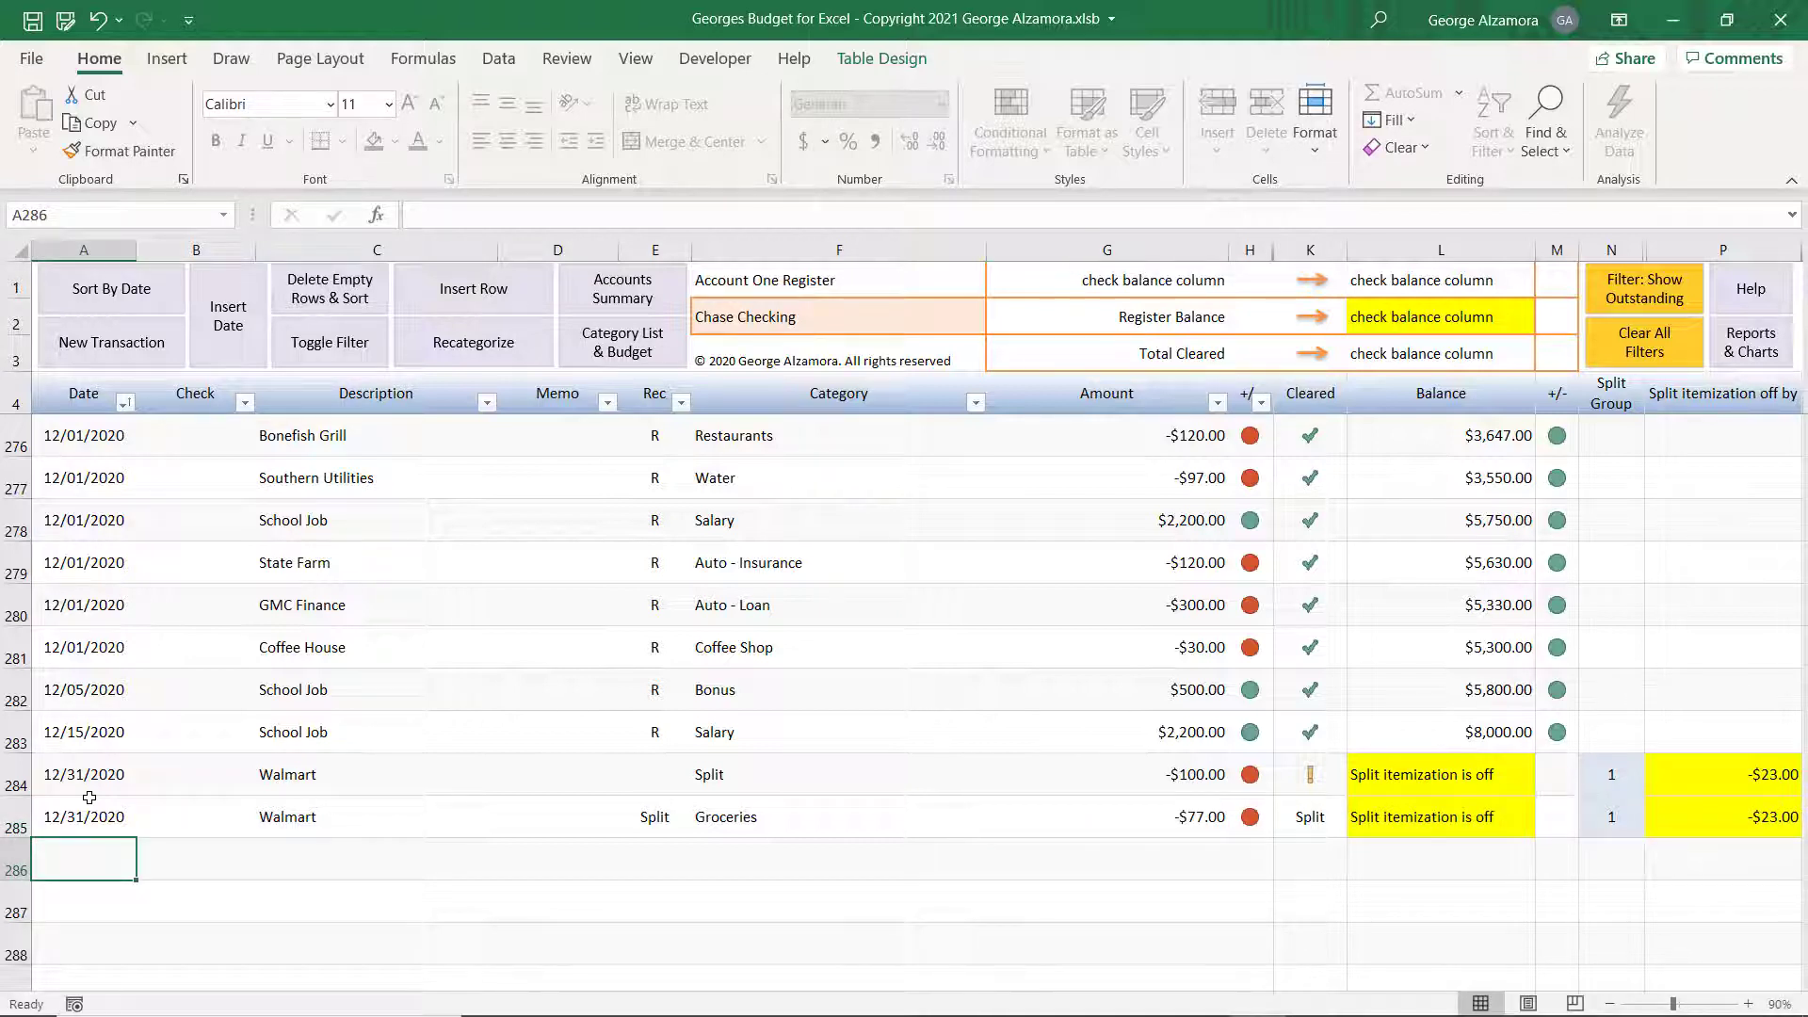
Enter a second itemization row dated 12/31/2020 with the description Walmart and Split in the Rec field.
type("12-31-")
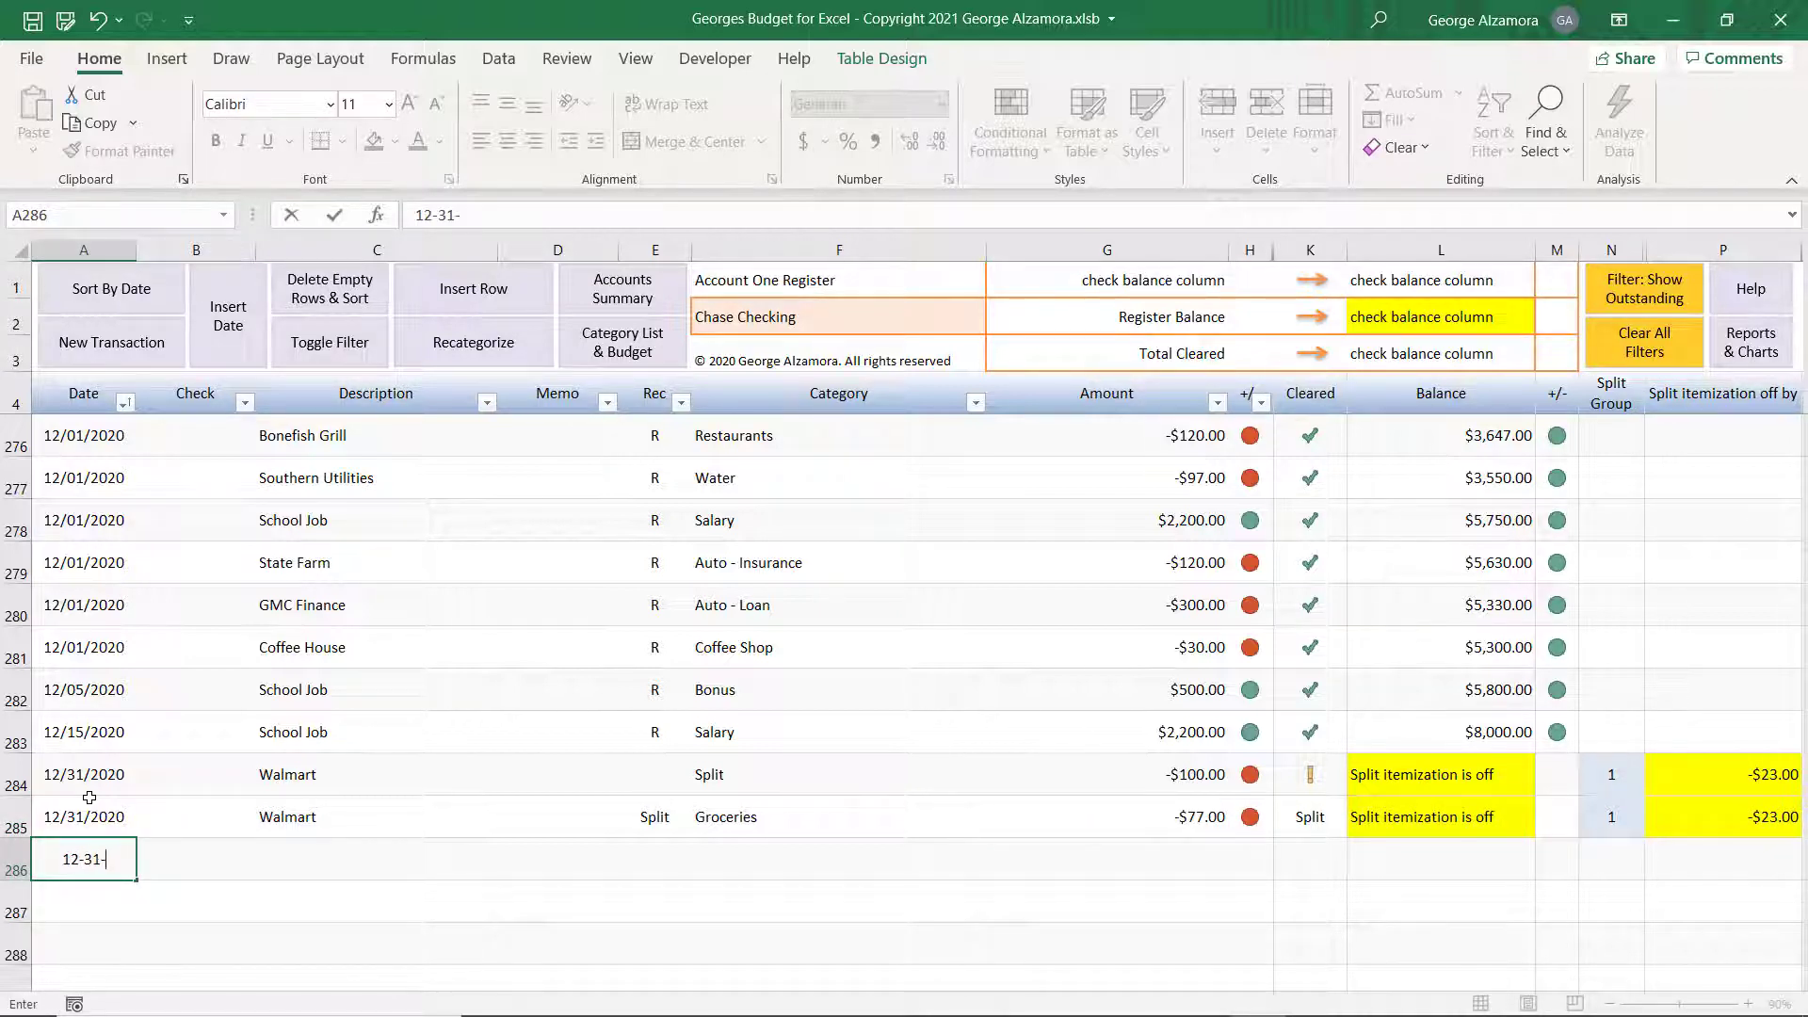
type("2020")
key("Tab")
key("Tab")
type("w")
key("Tab")
key("Tab")
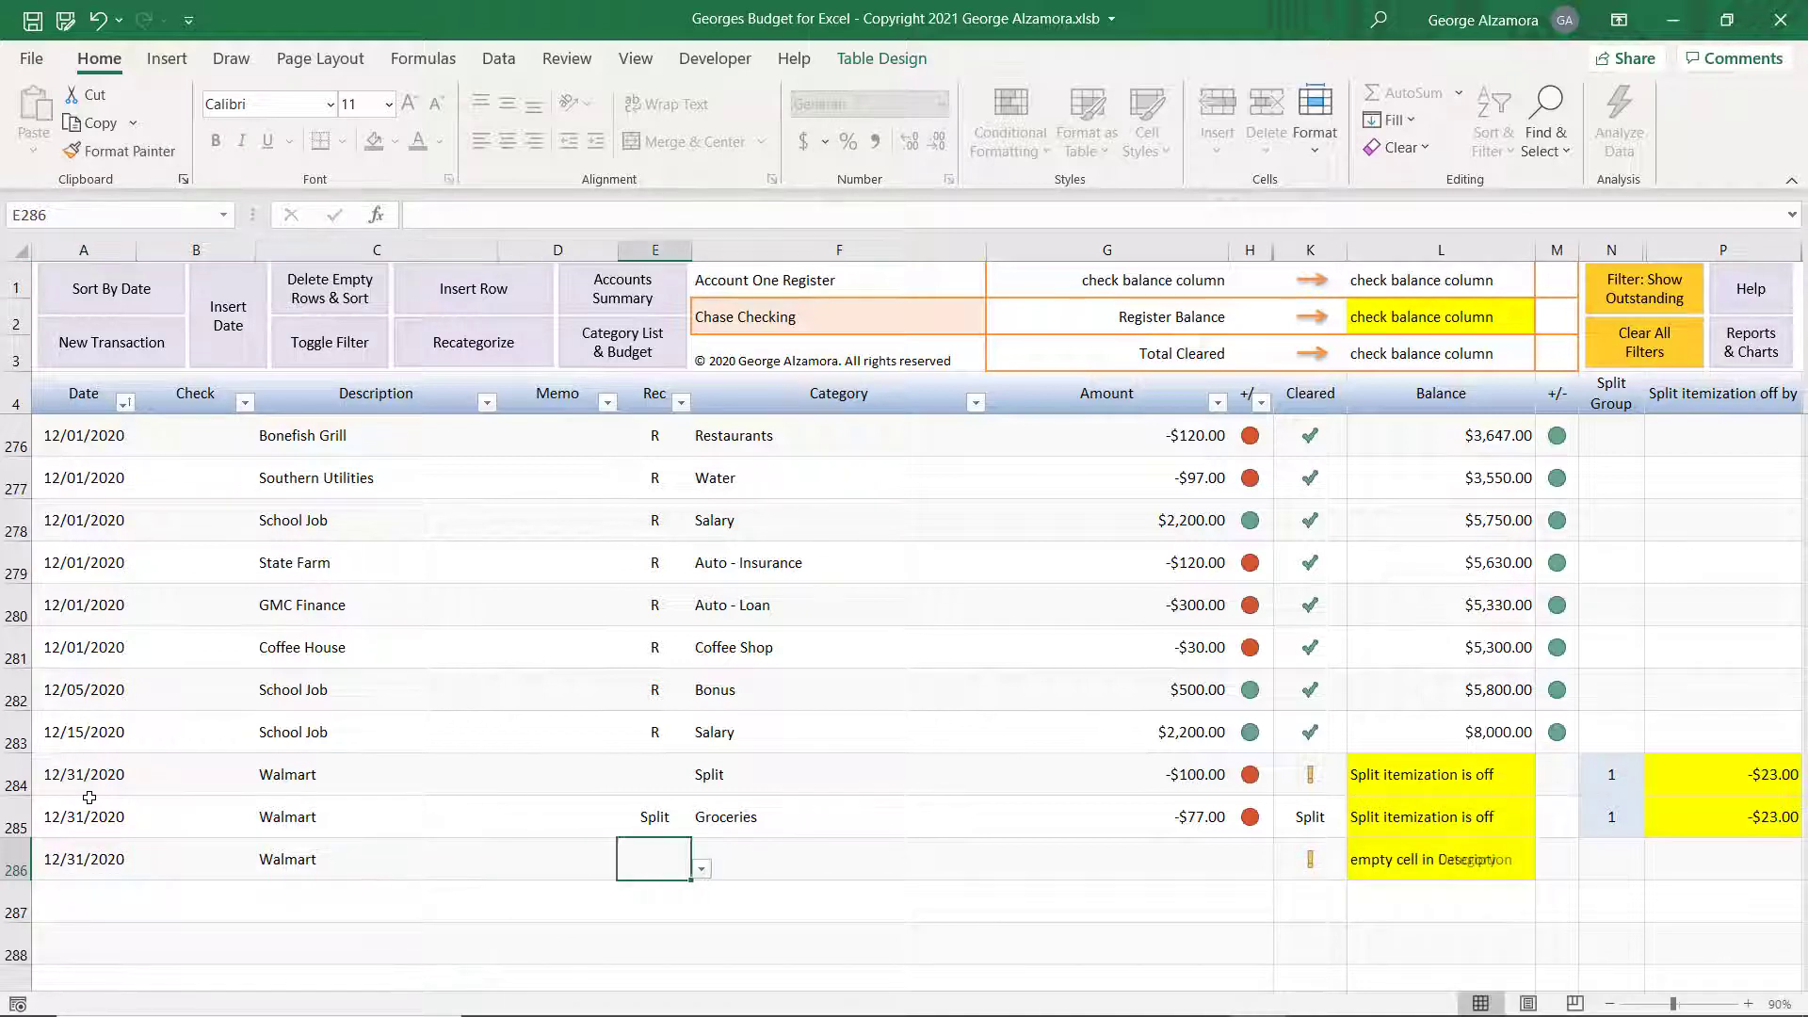
type("split")
key("Tab")
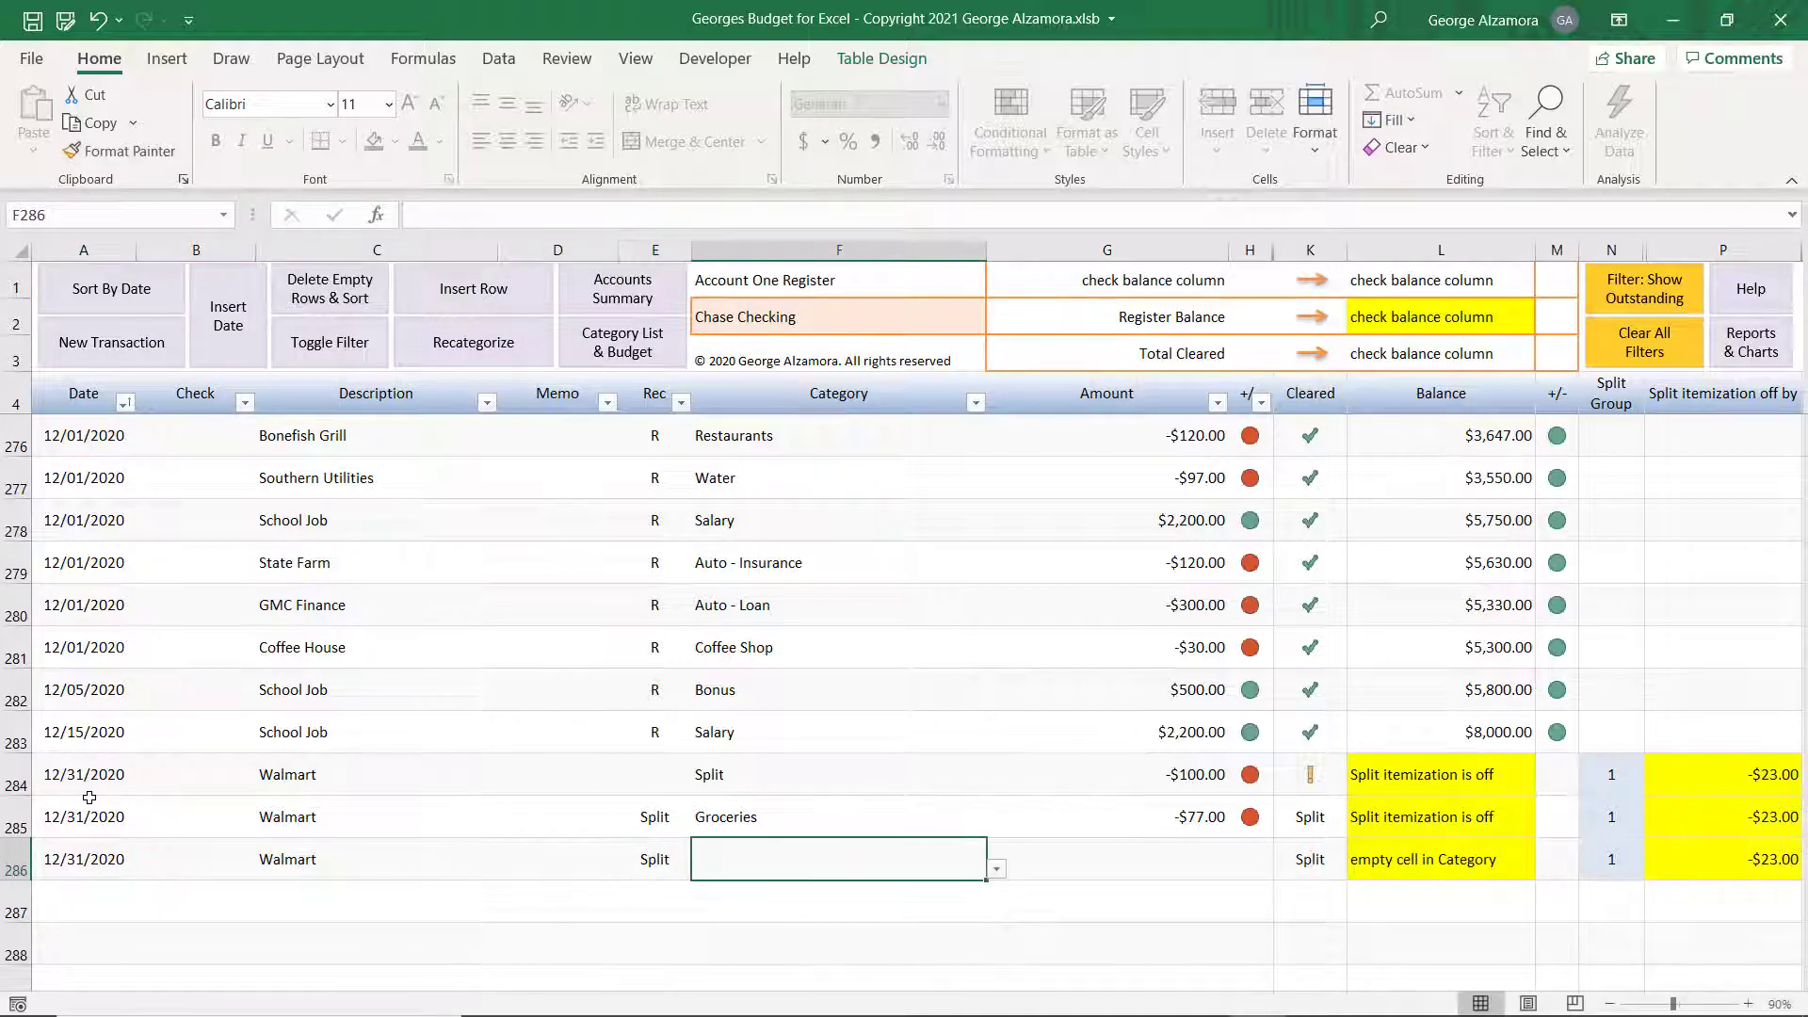
Set the second itemization row's category to Clothing/Shoes and its amount to -23.00.
key("alt+Down")
key("Down")
key("Down")
key("Down")
key("Down")
key("Down")
key("Down")
key("Down")
key("Down")
key("Down")
key("Down")
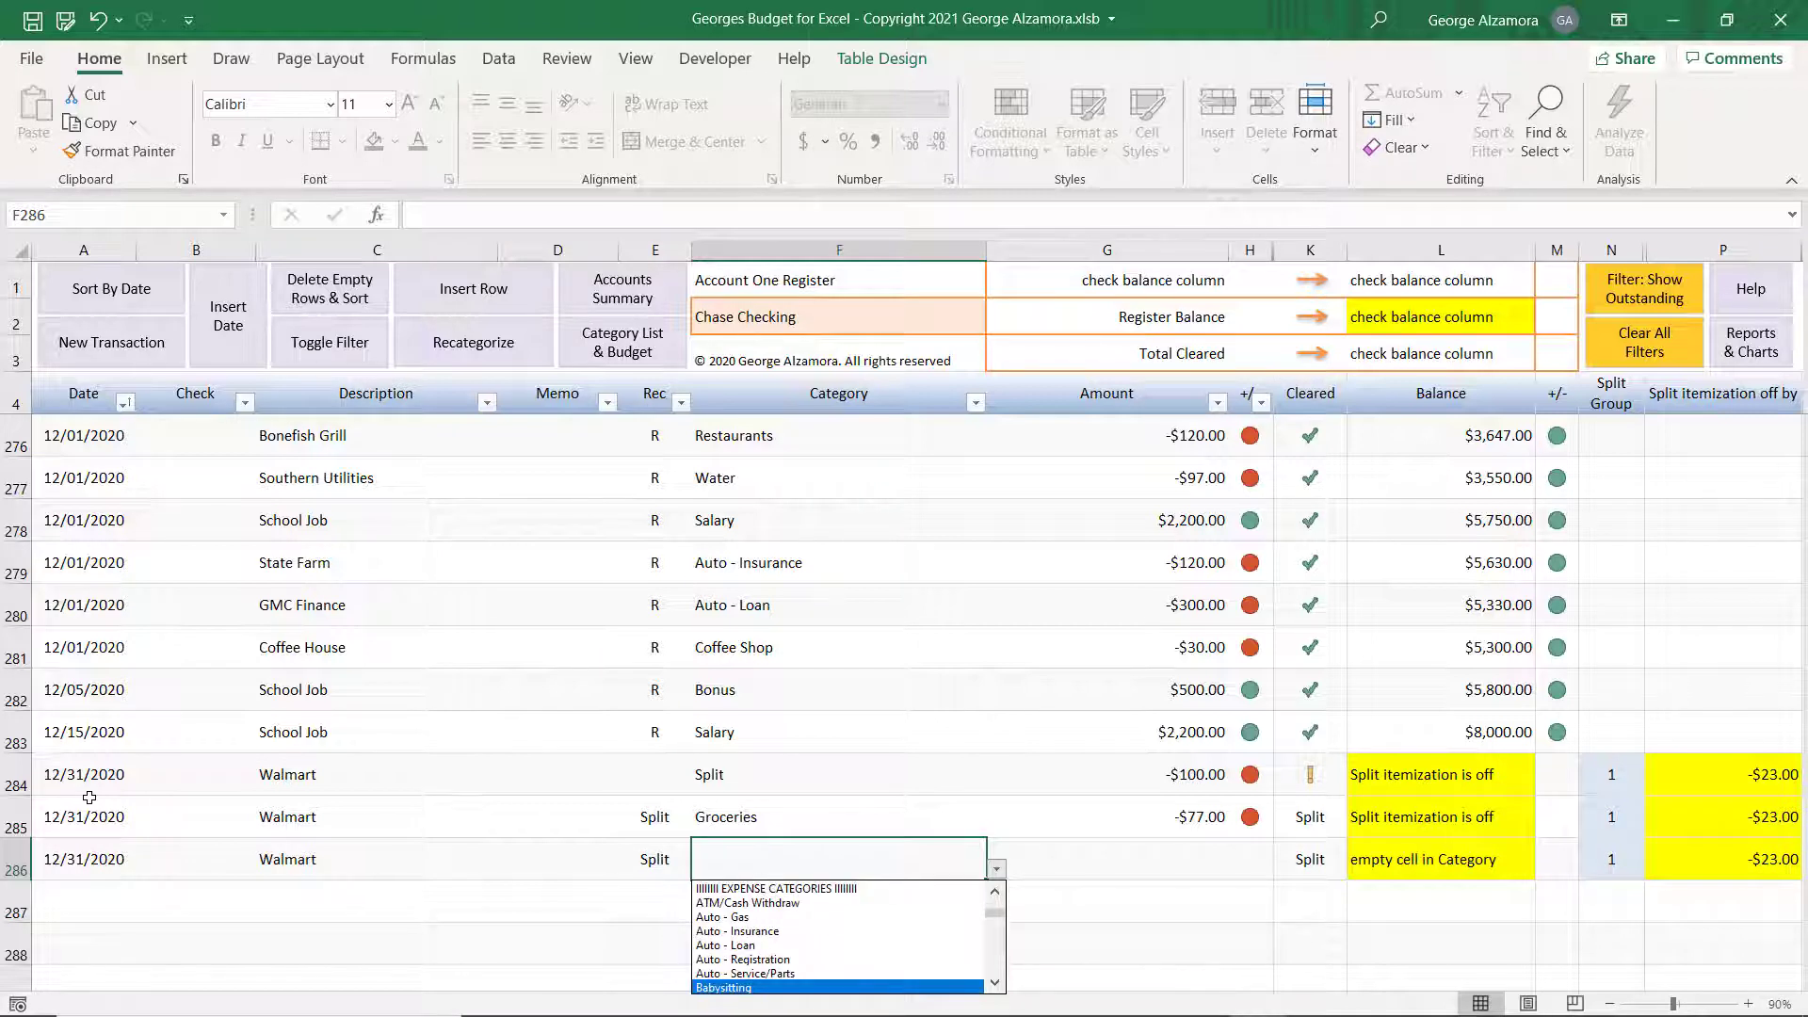
key("Down")
key("Down")
key("Down")
key("Down")
key("Down")
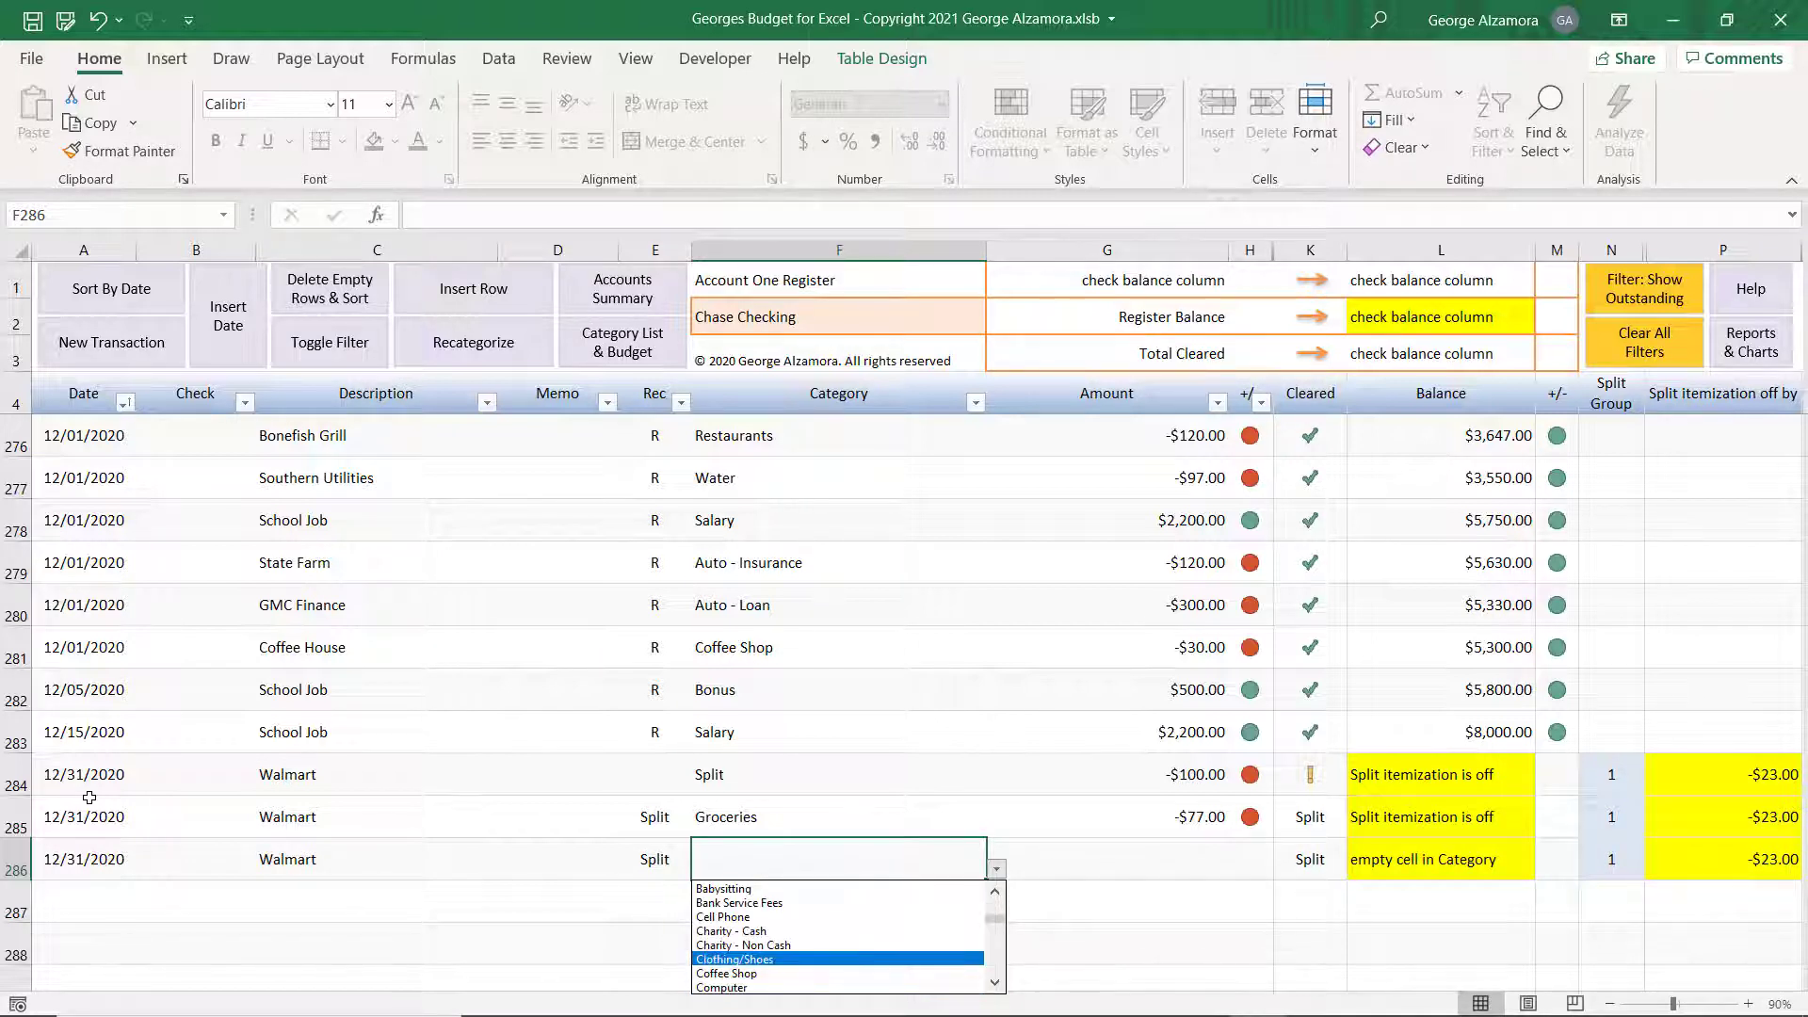
key("Return")
key("Return")
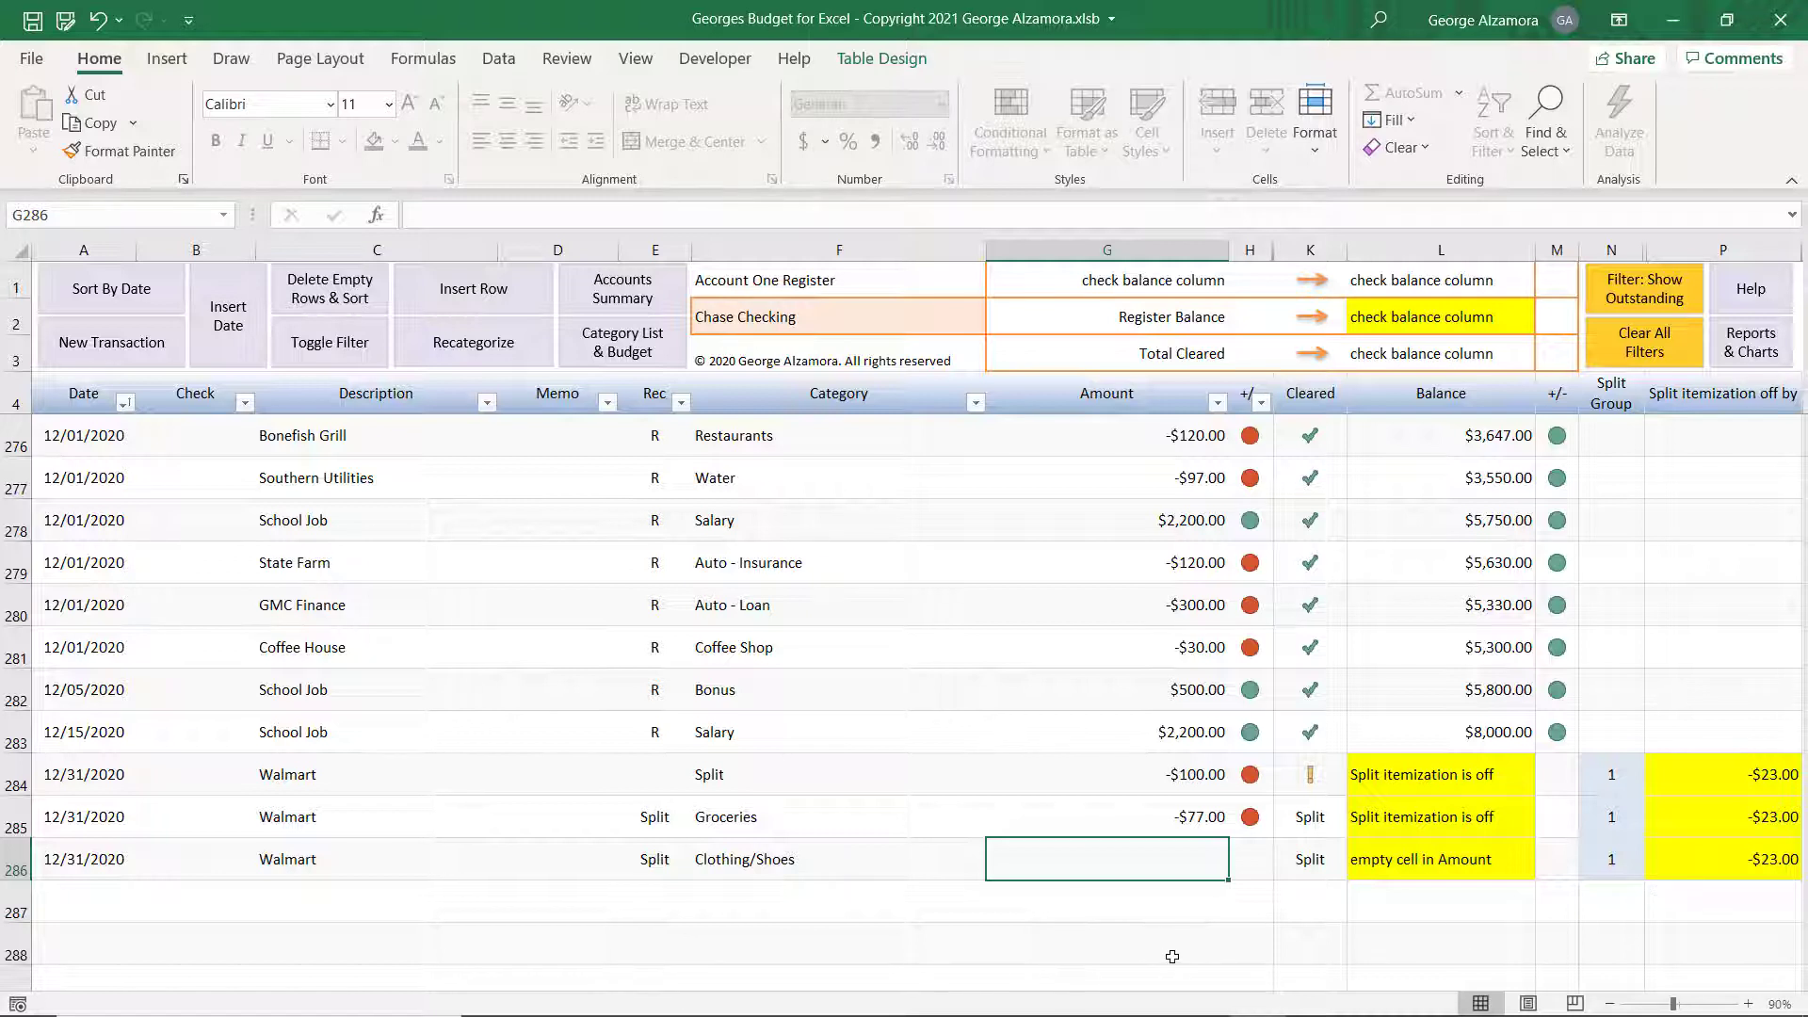
type("23")
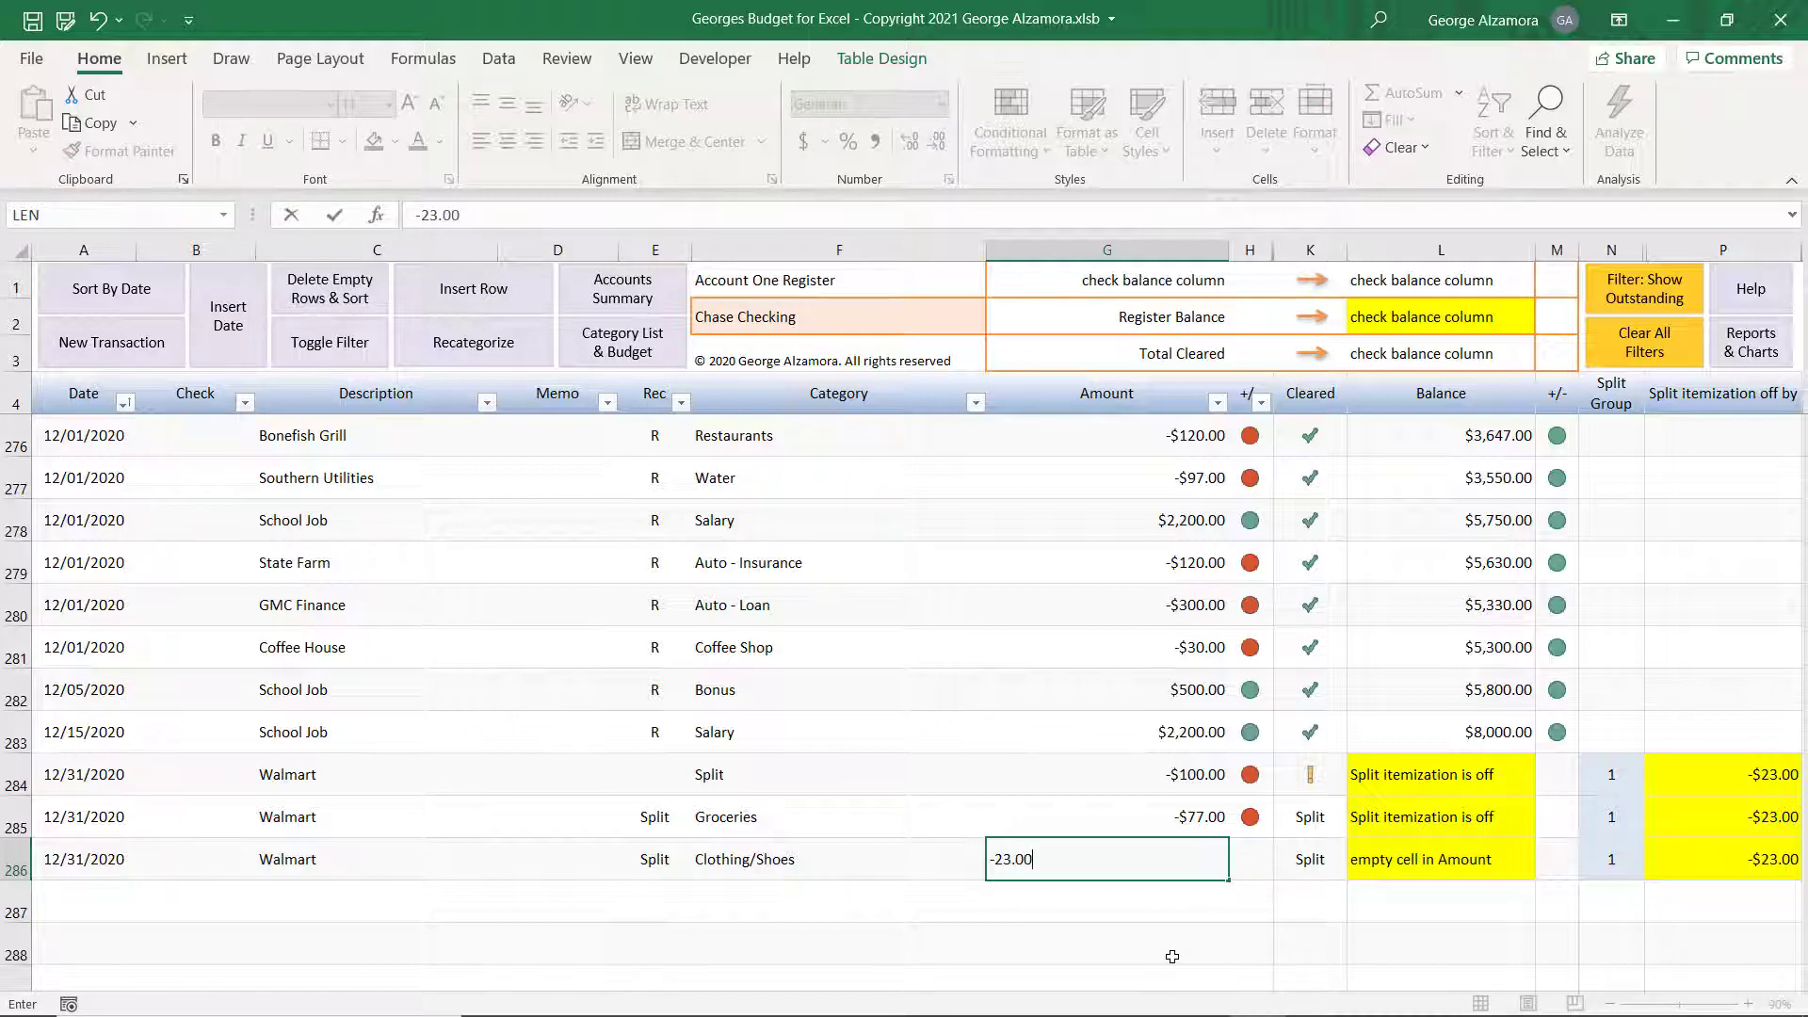
key("Return")
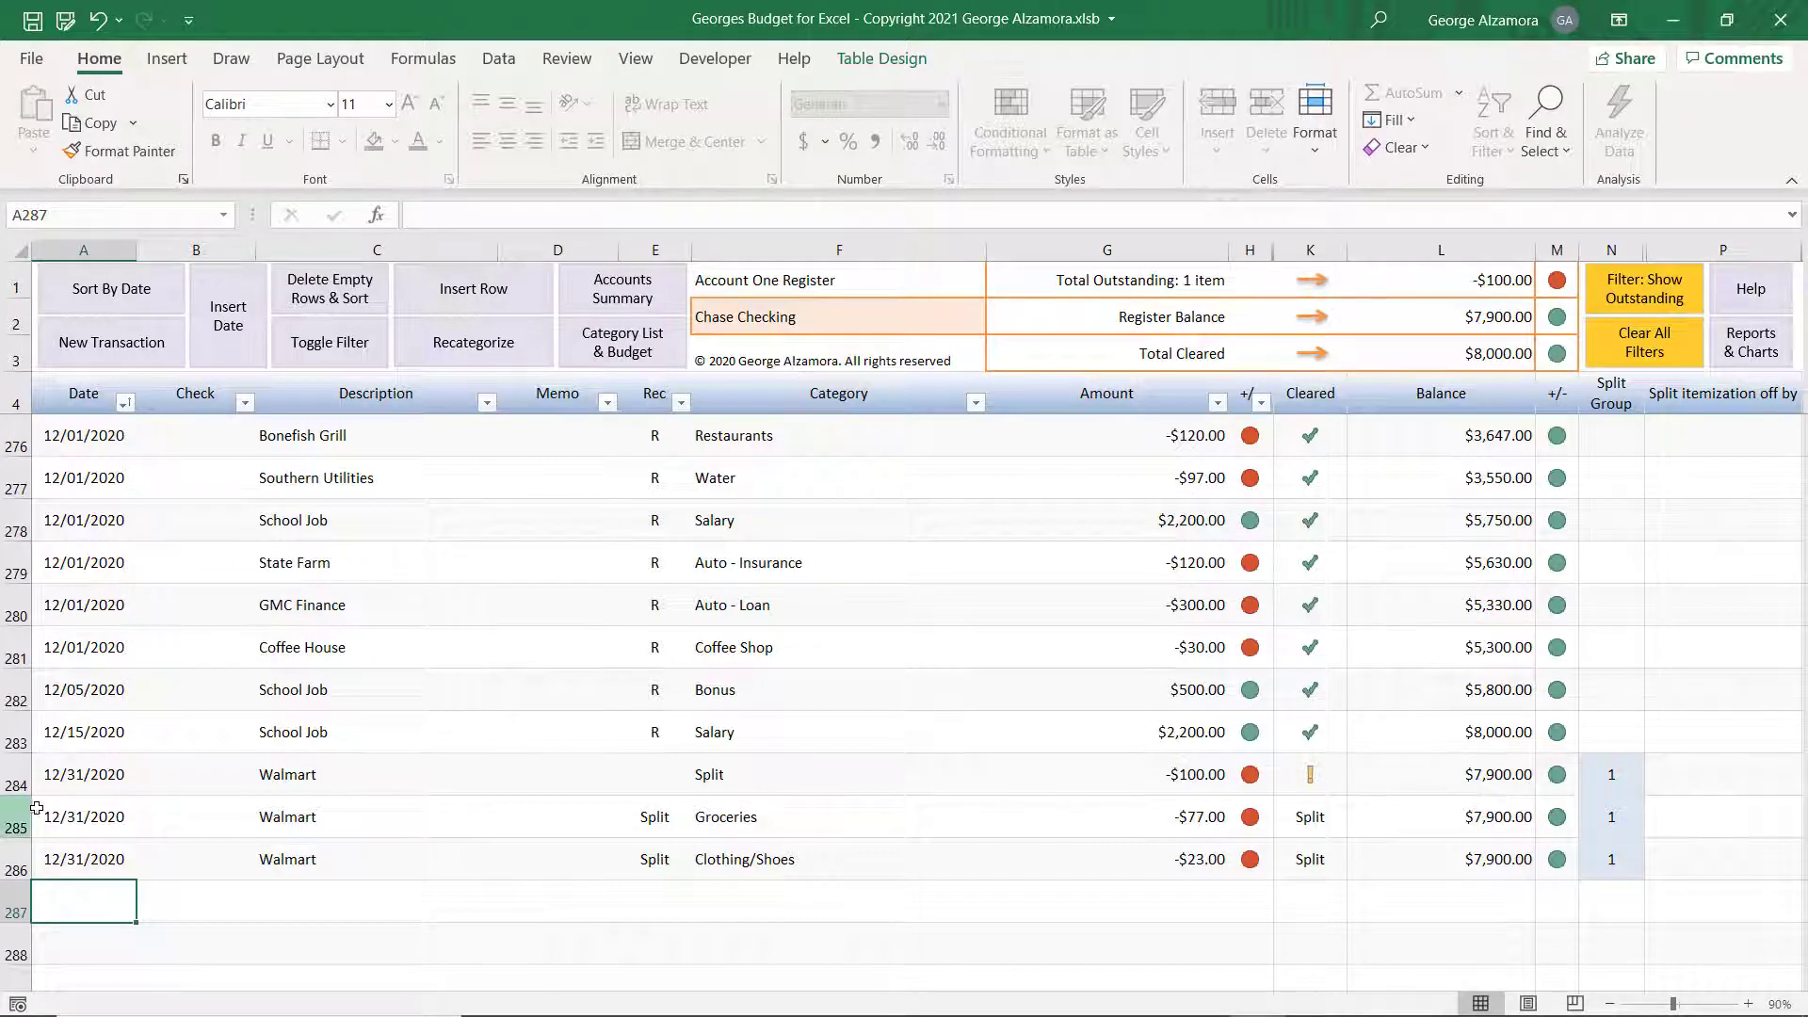
Review the three Walmart split rows in the Chase Checking register and again in the combined register of all 10 accounts.
left_click_drag(89, 787, 1174, 873)
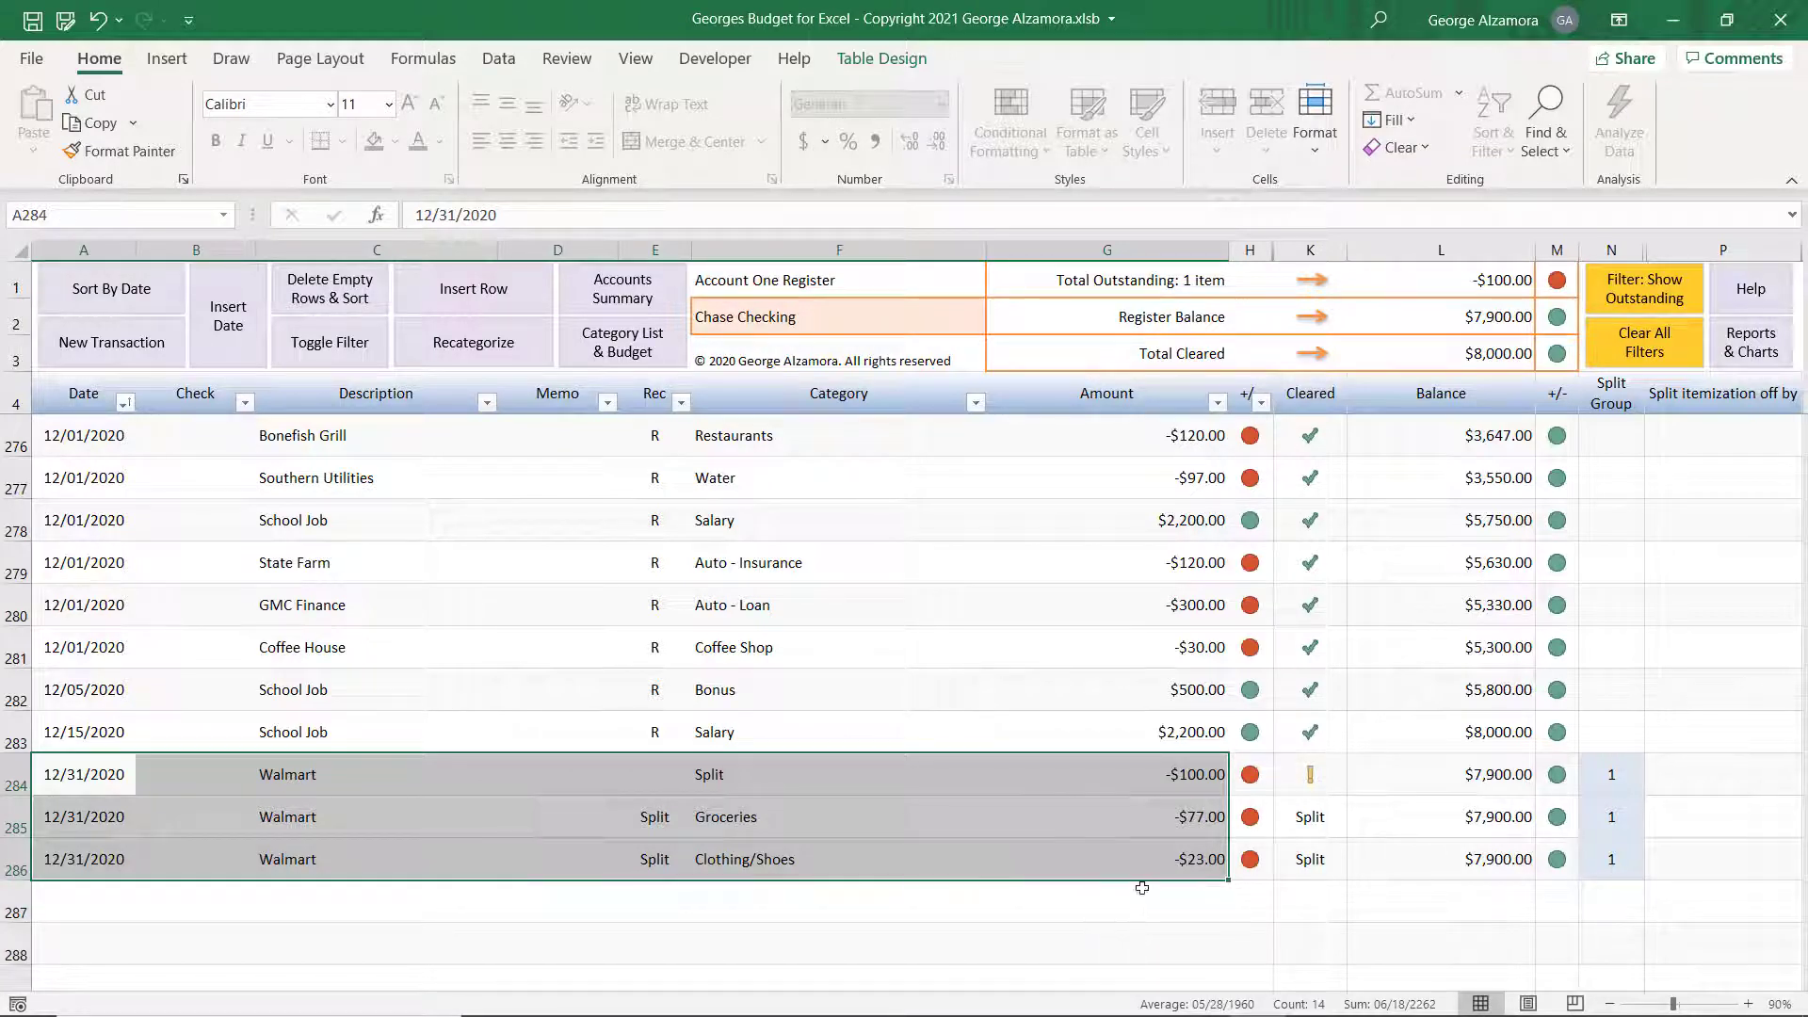
left_click(90, 776)
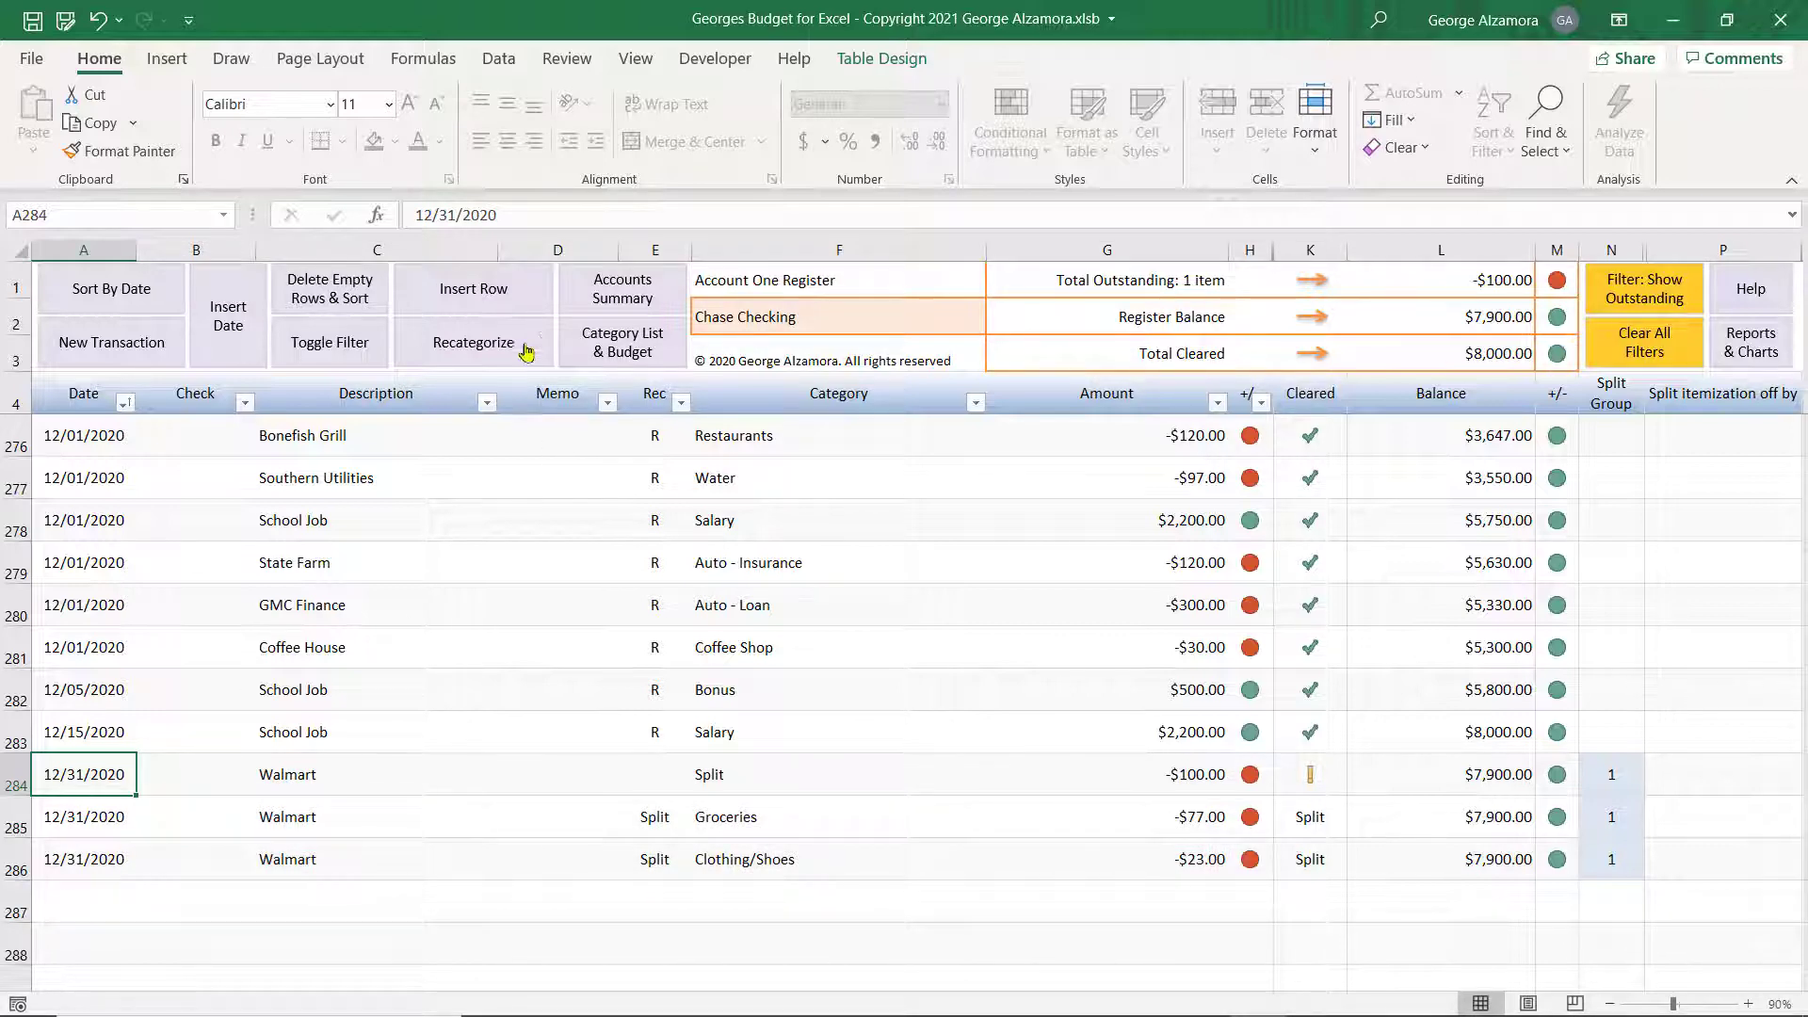
left_click(601, 294)
left_click(1676, 281)
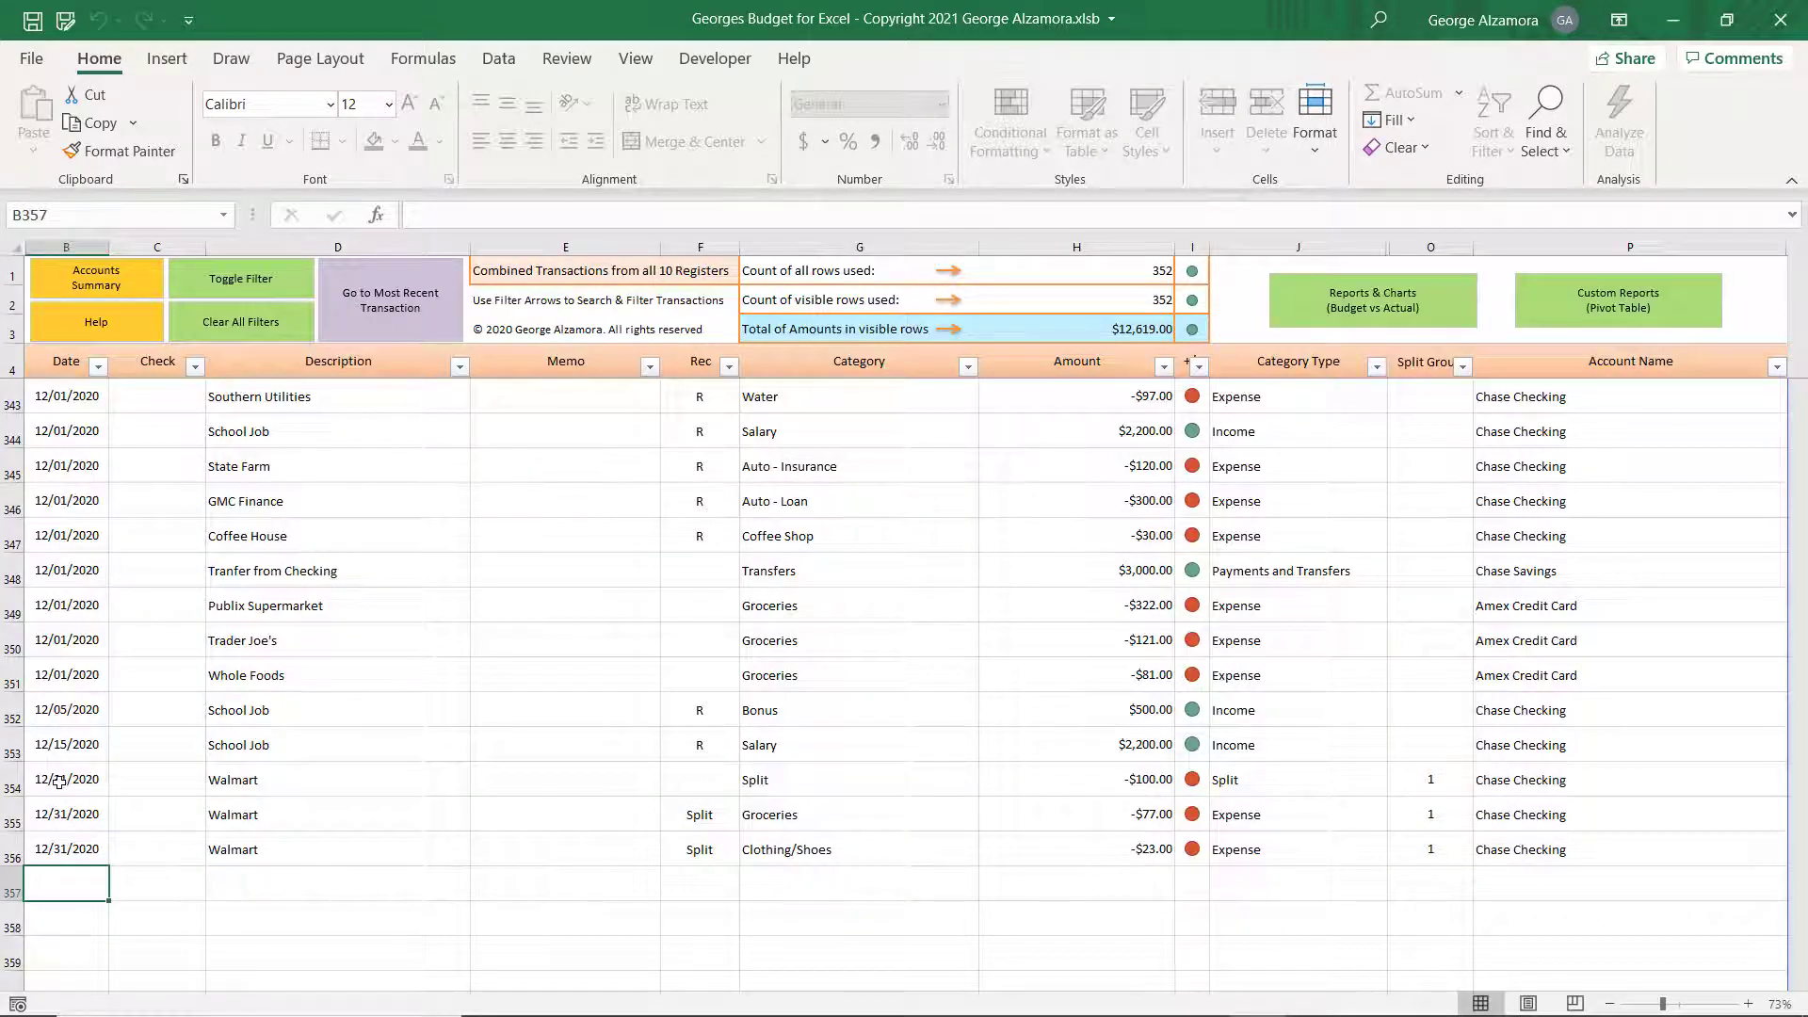
left_click_drag(60, 781, 1130, 852)
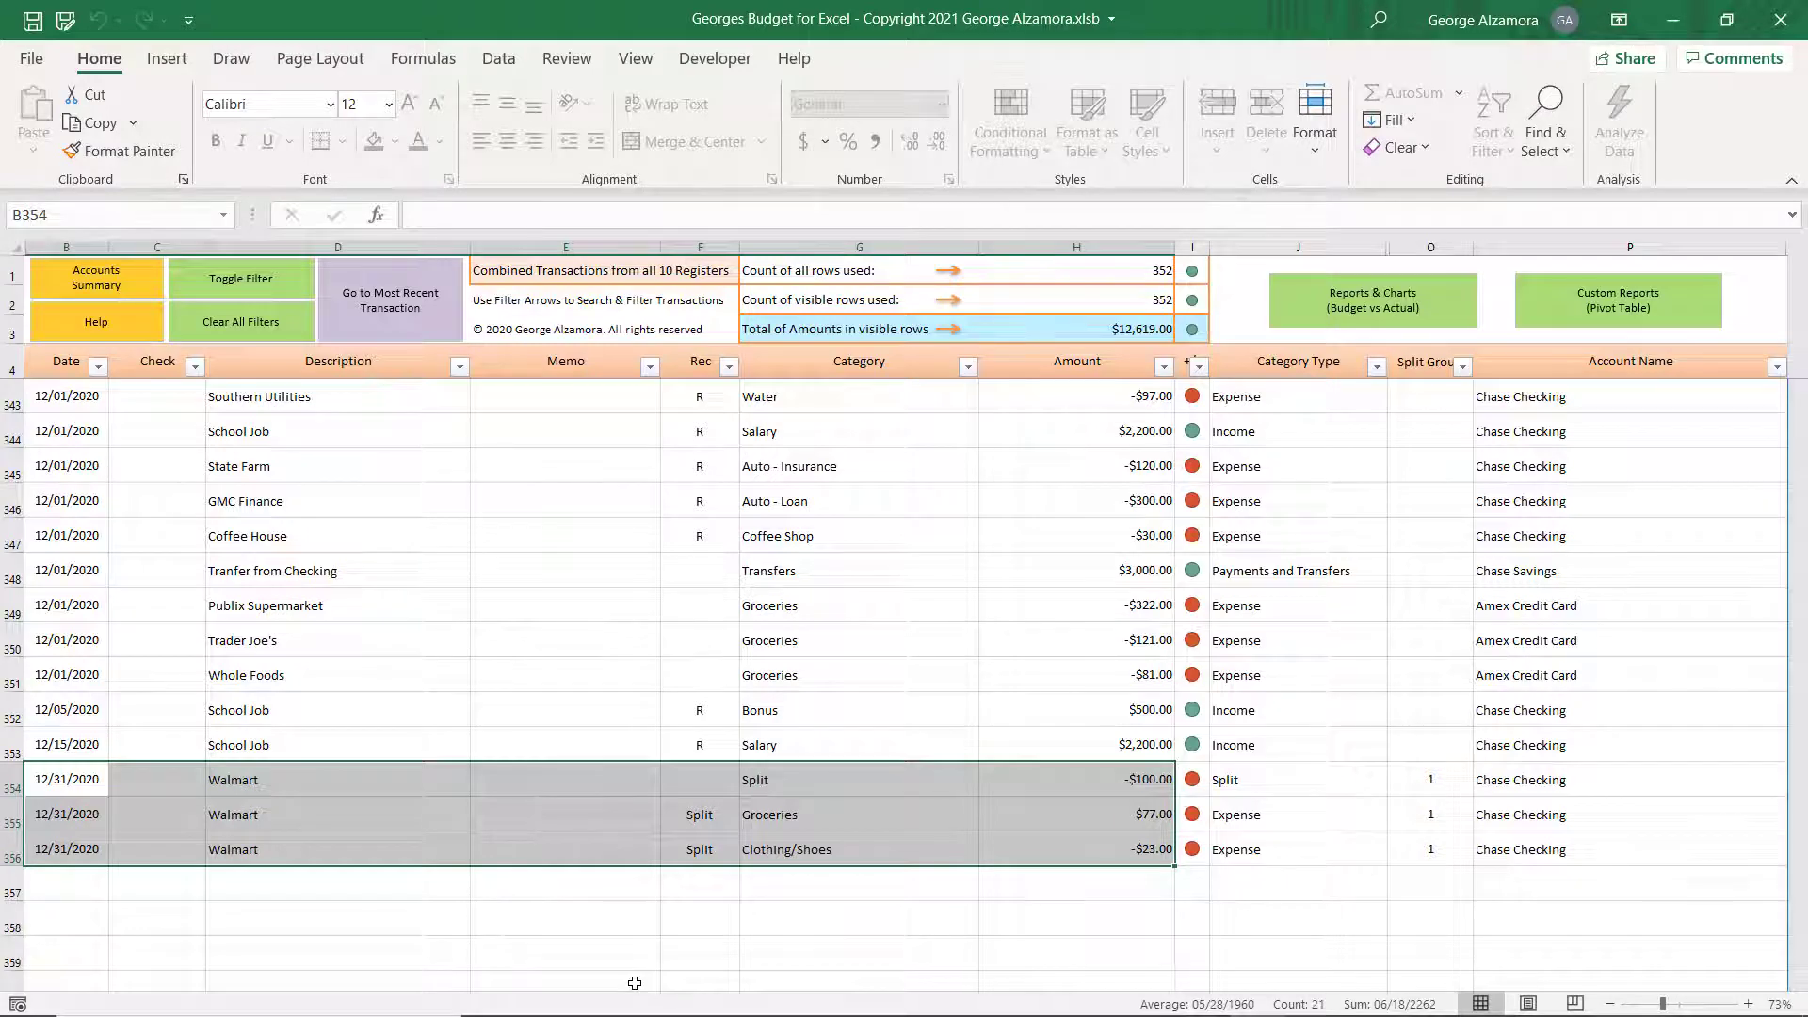
Open the custom pivot table report and examine the Walmart row under the Groceries category.
left_click(1583, 318)
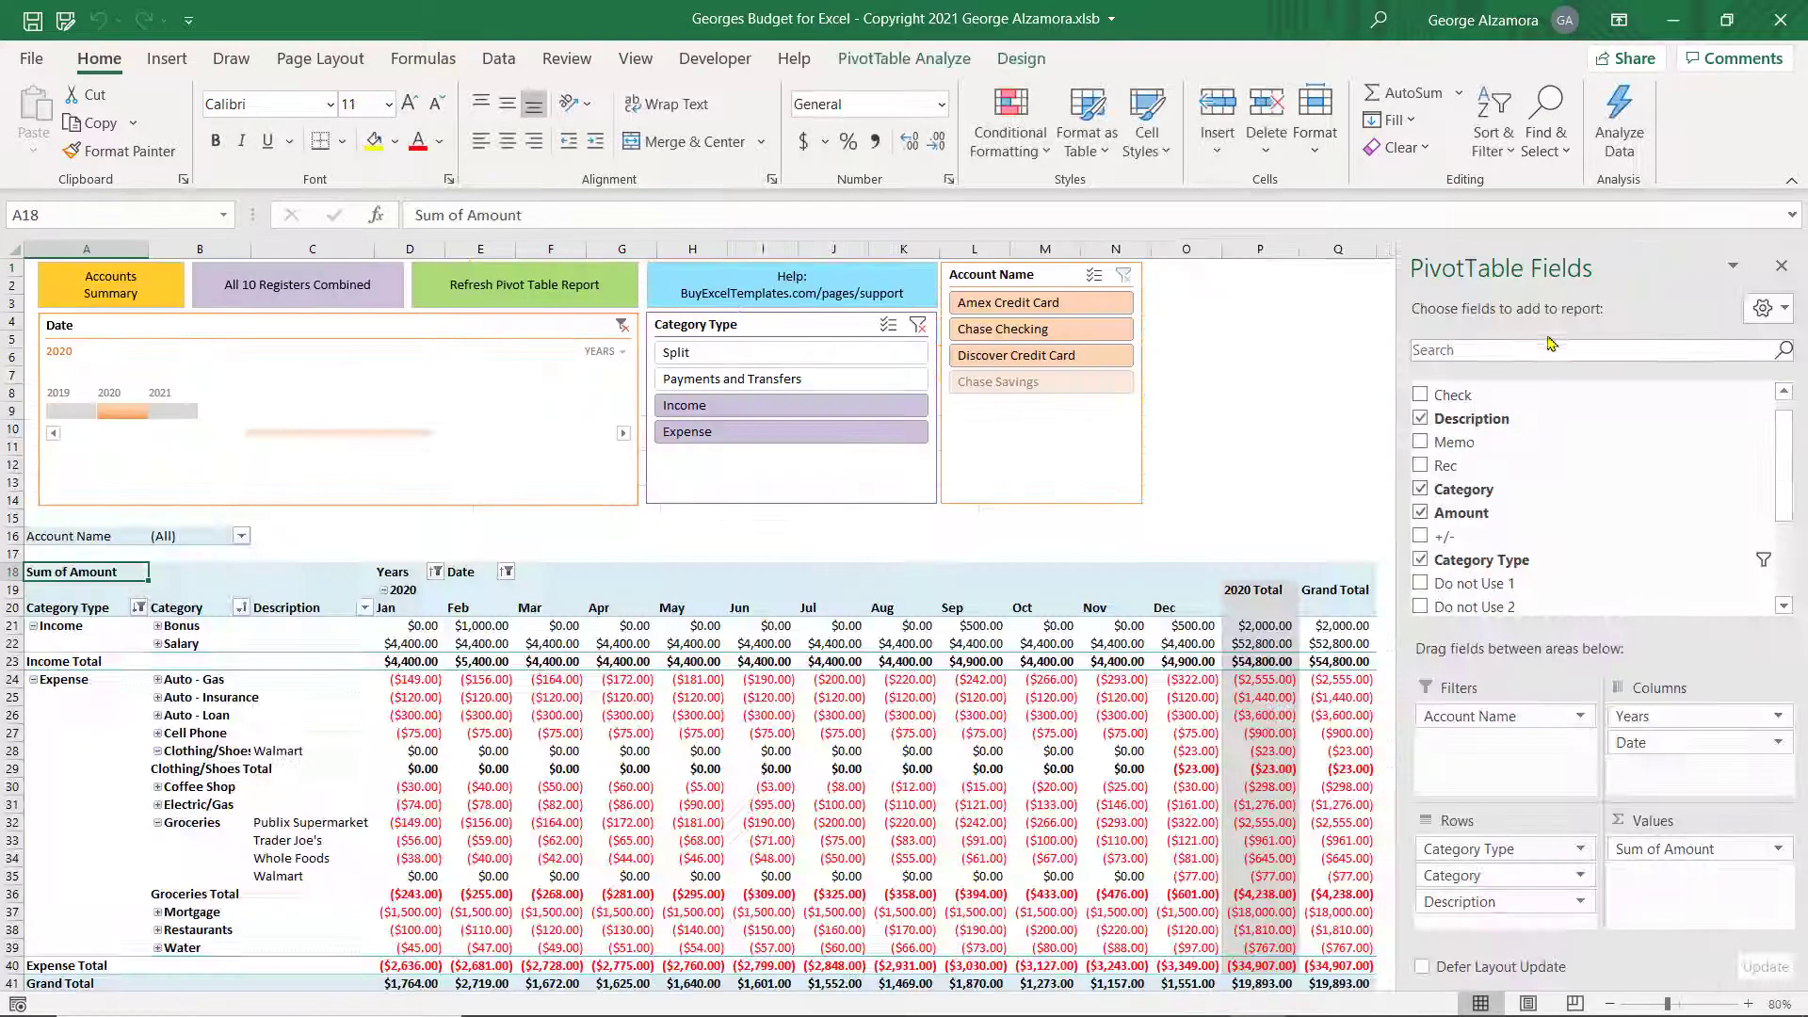
scroll(708, 831, "down", 2)
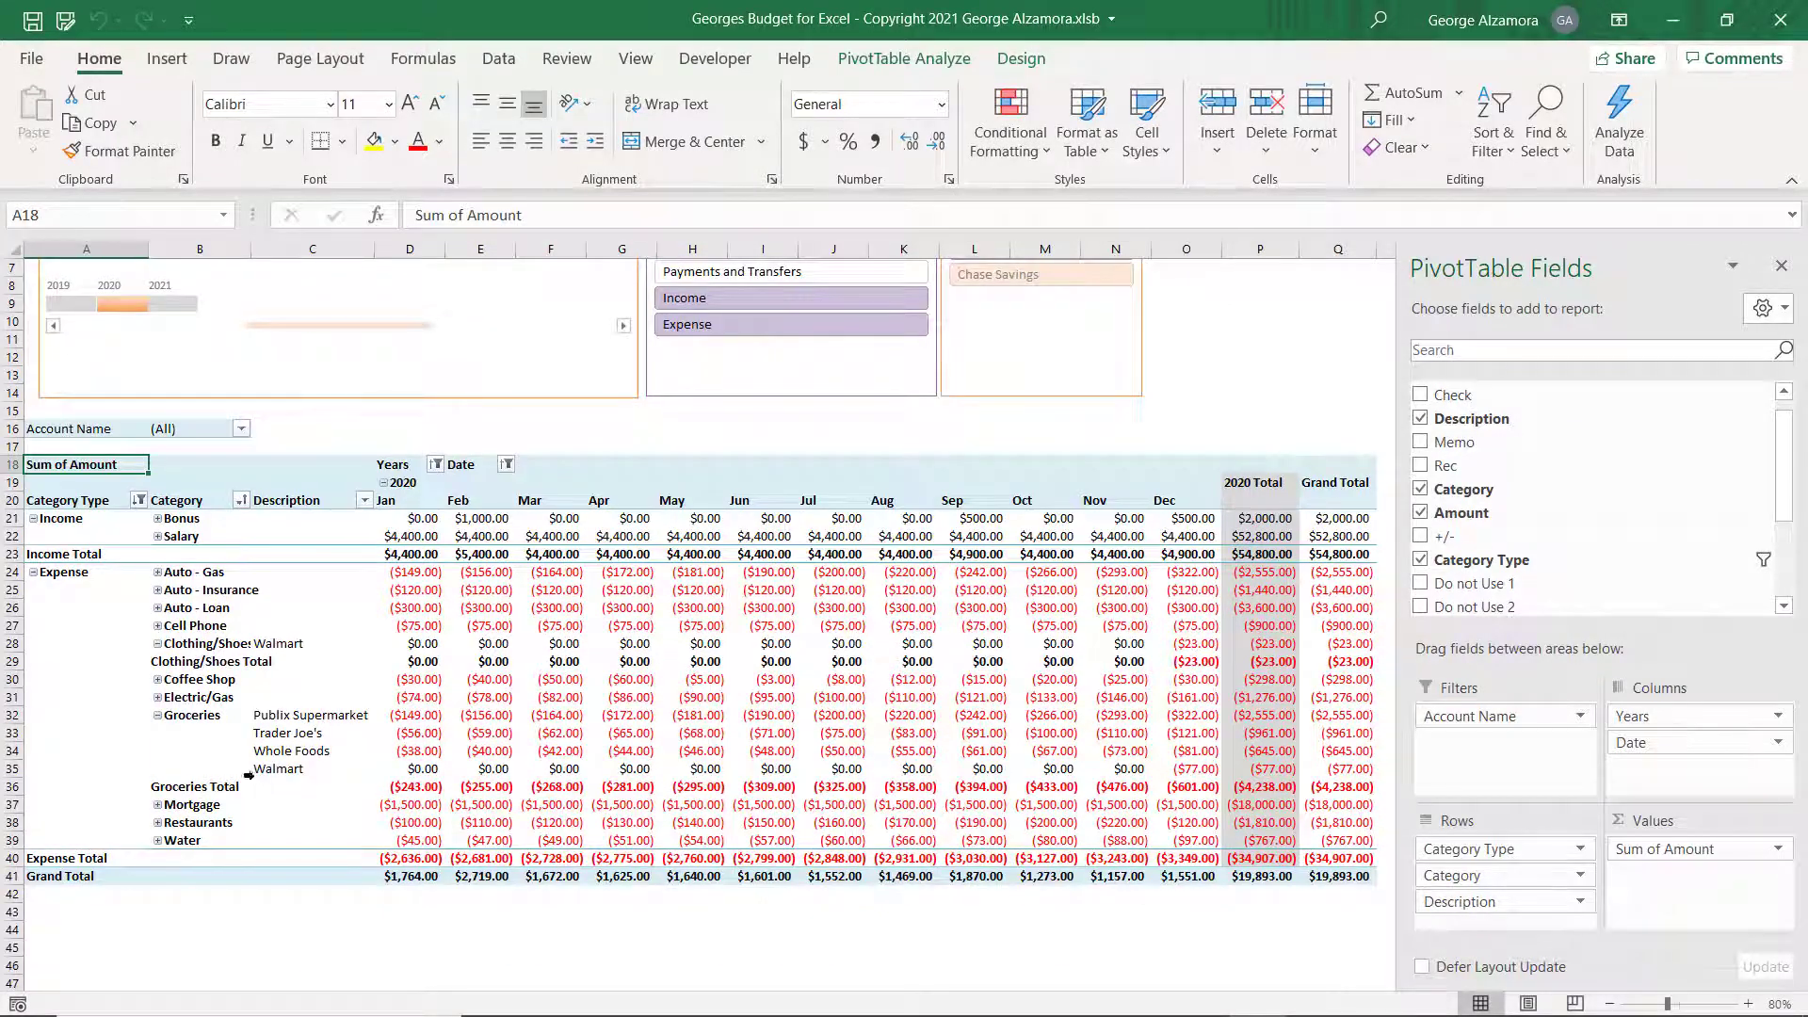
left_click(257, 768)
key("shift+space")
left_click(150, 768)
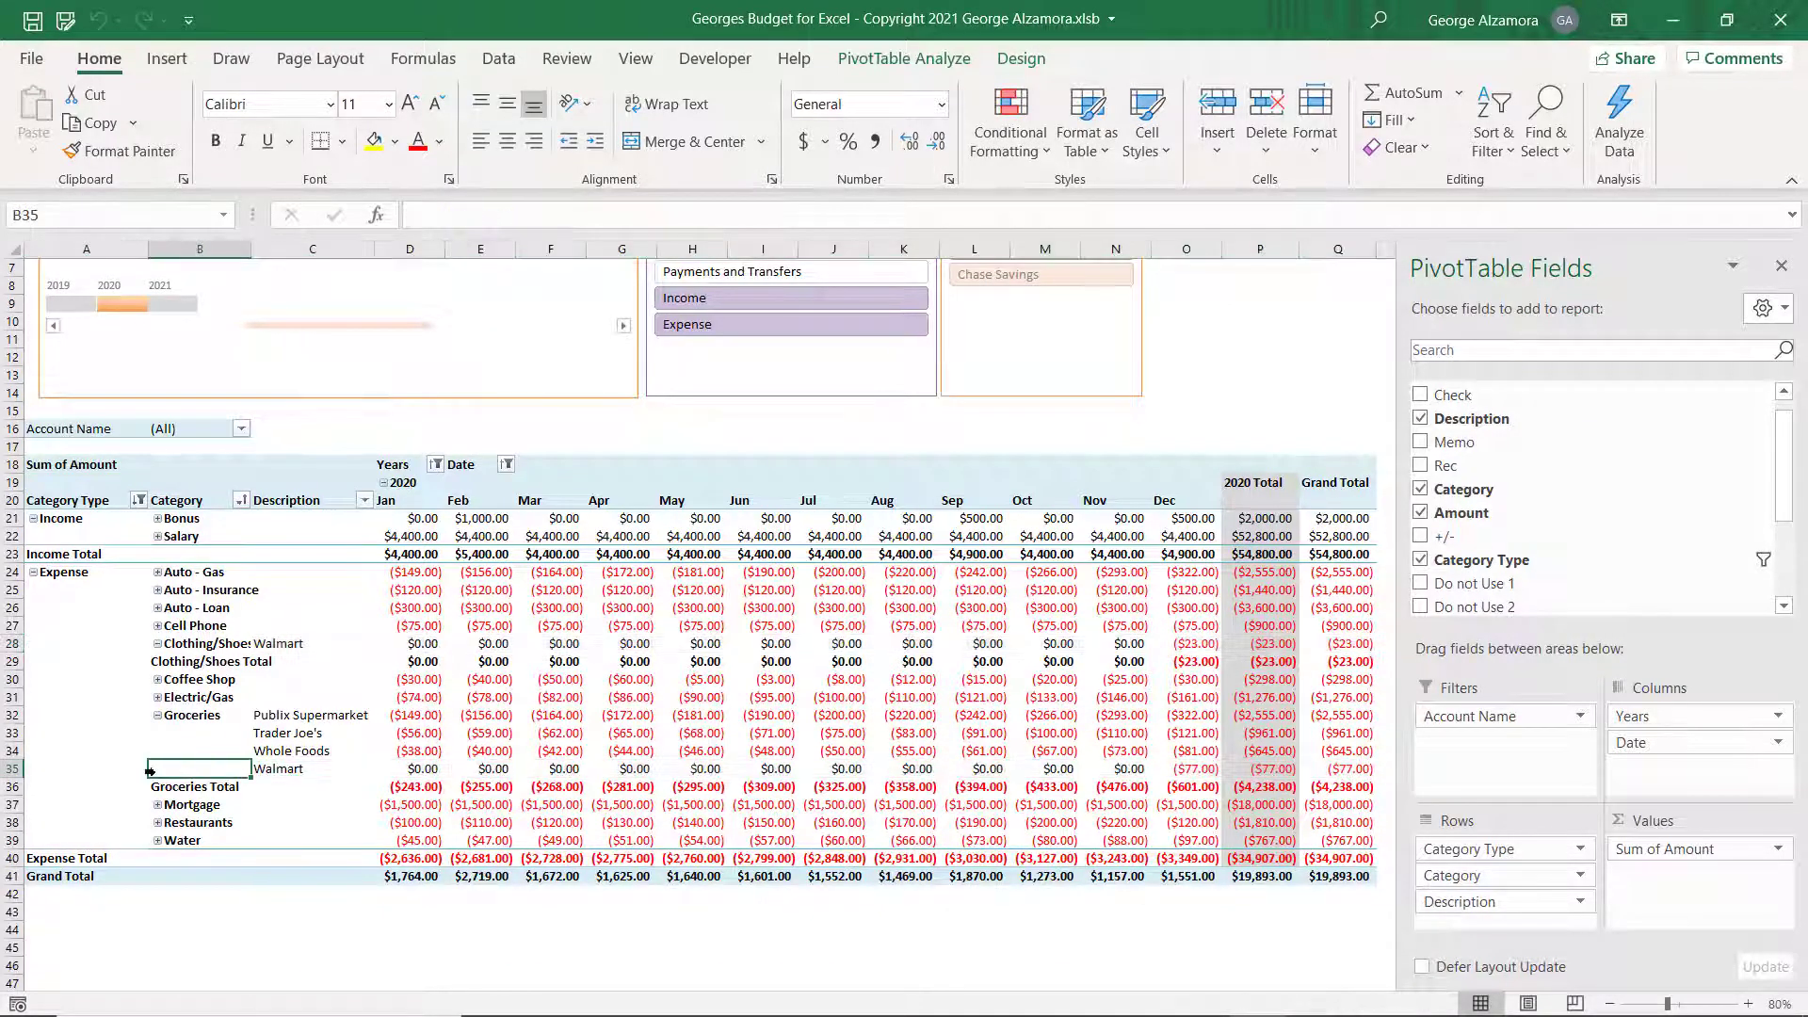
Examine the Walmart row under Clothing/Shoes with its December amount and the four store rows under Groceries.
key("shift+space")
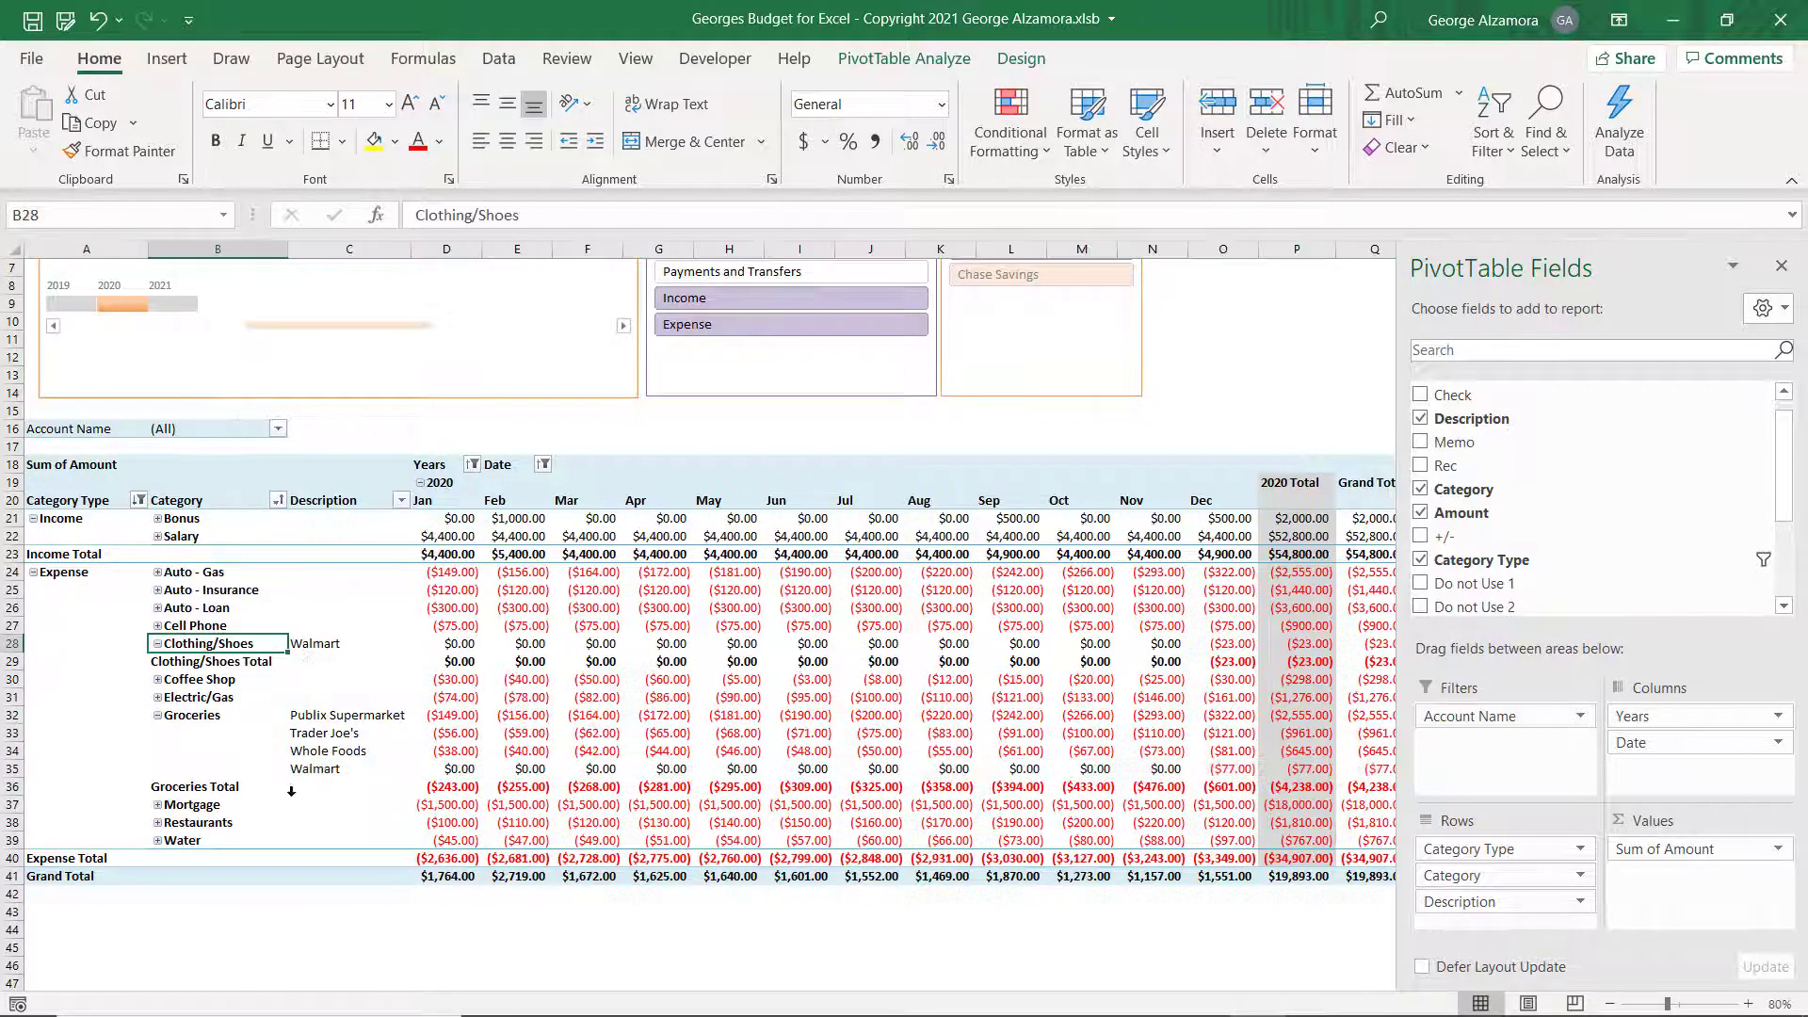
key("shift+space")
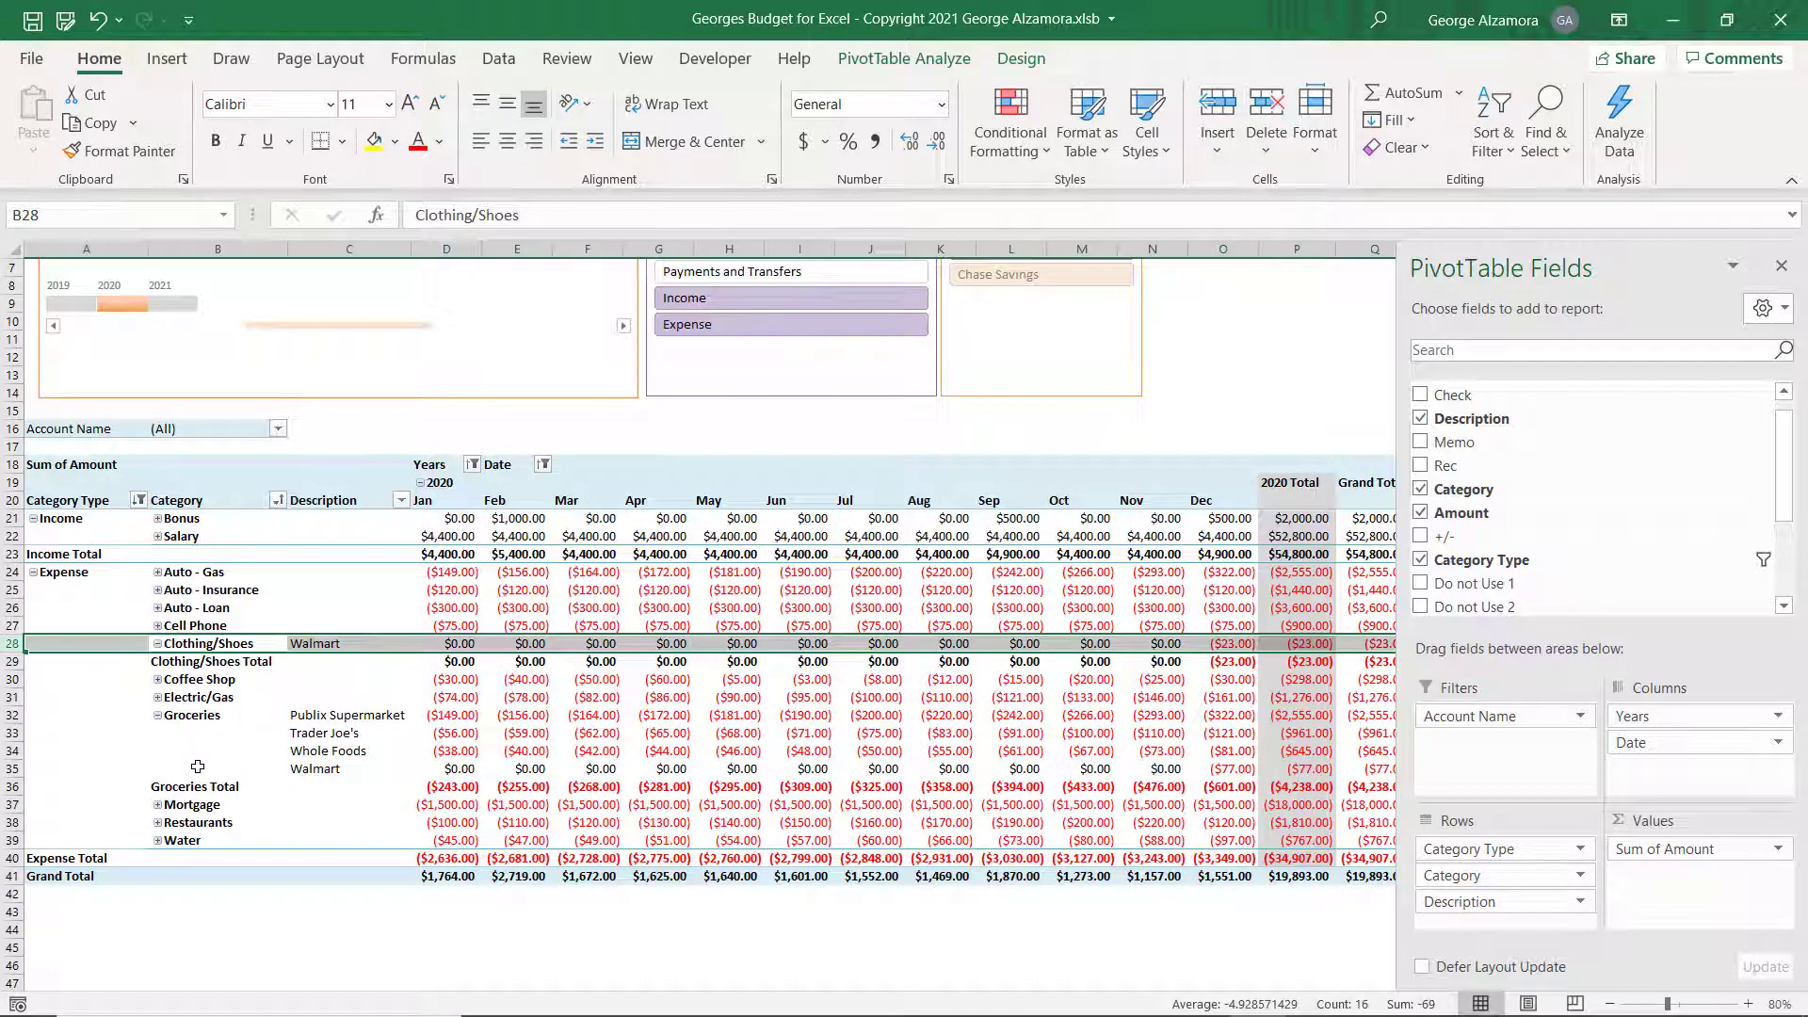
left_click(84, 643)
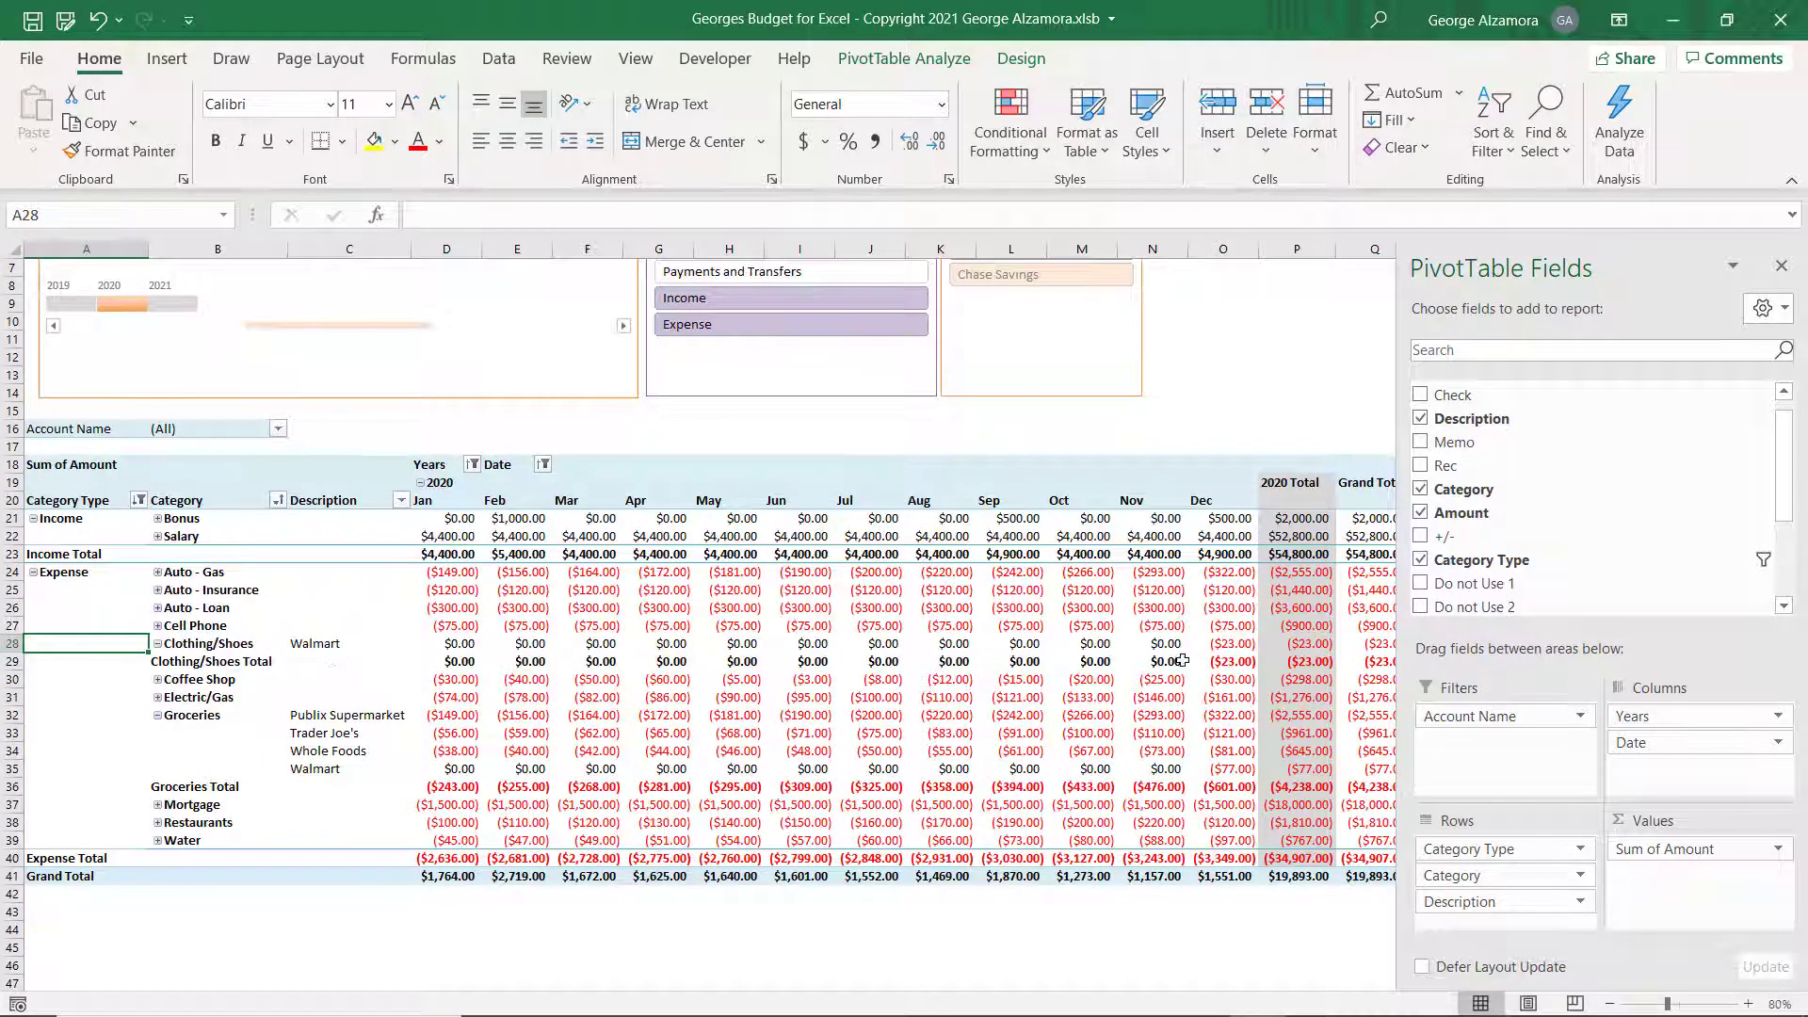
left_click(1224, 648)
key("shift+space")
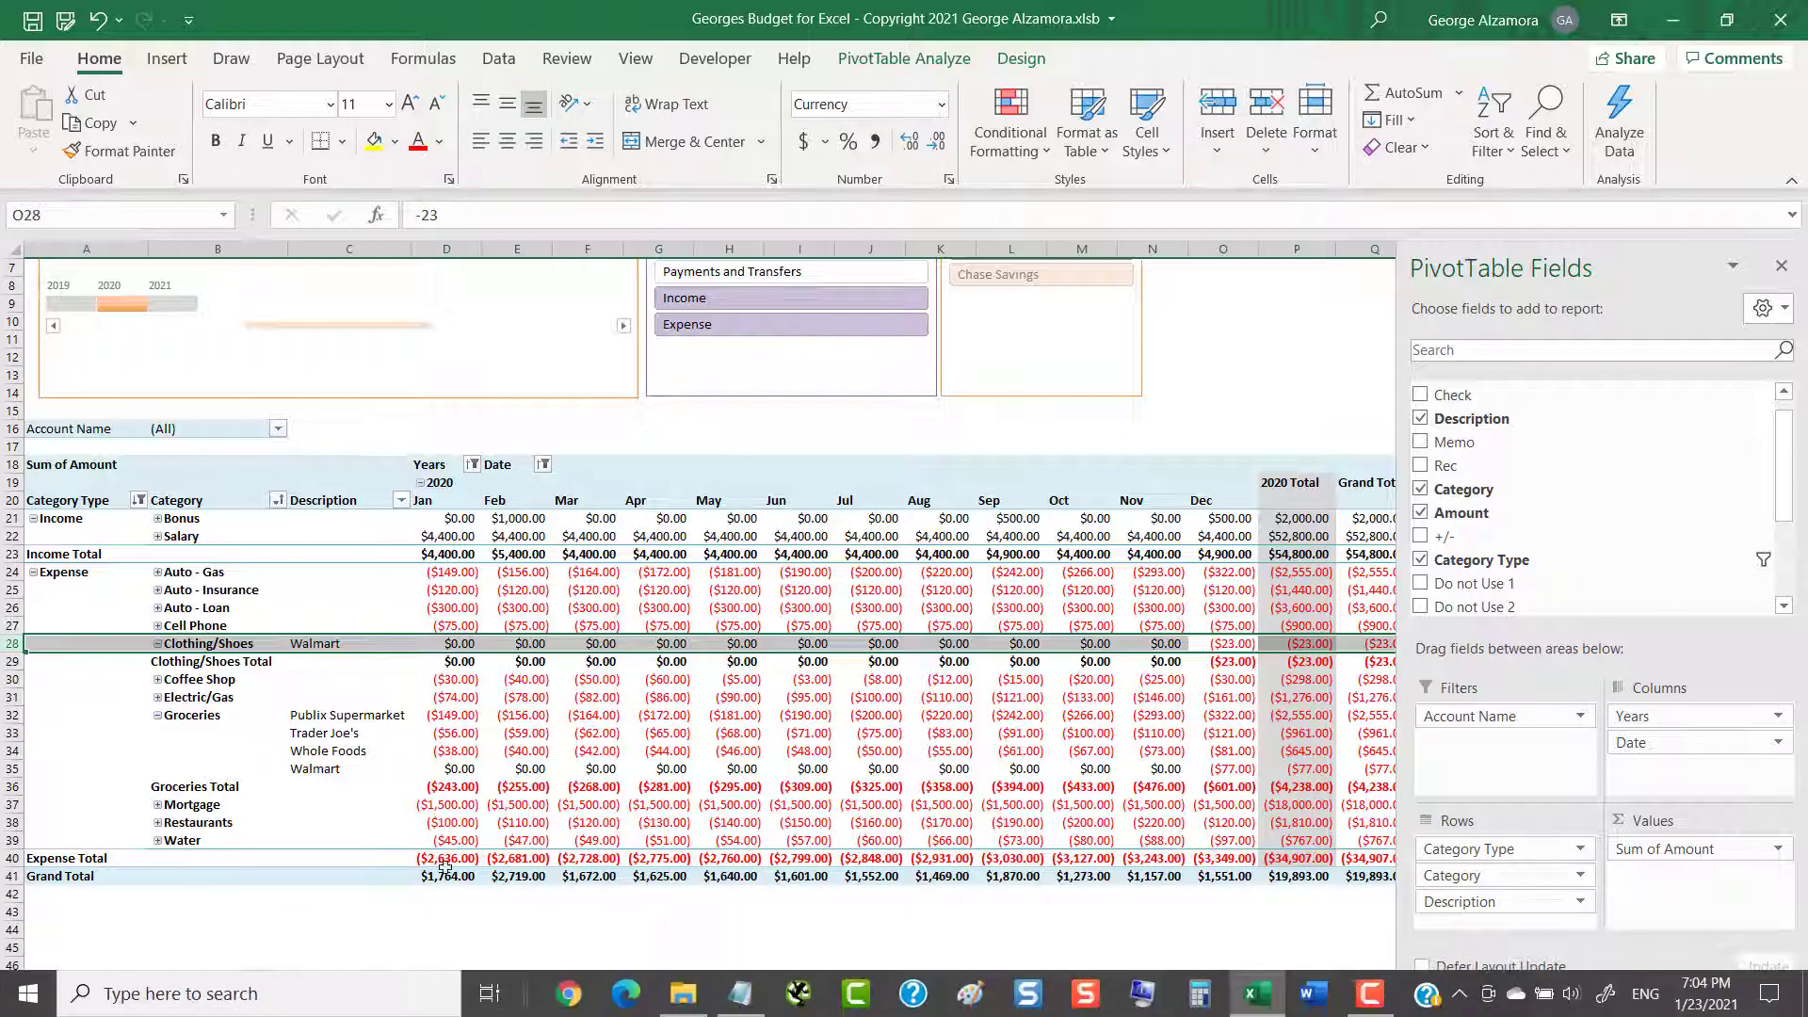
left_click(134, 672)
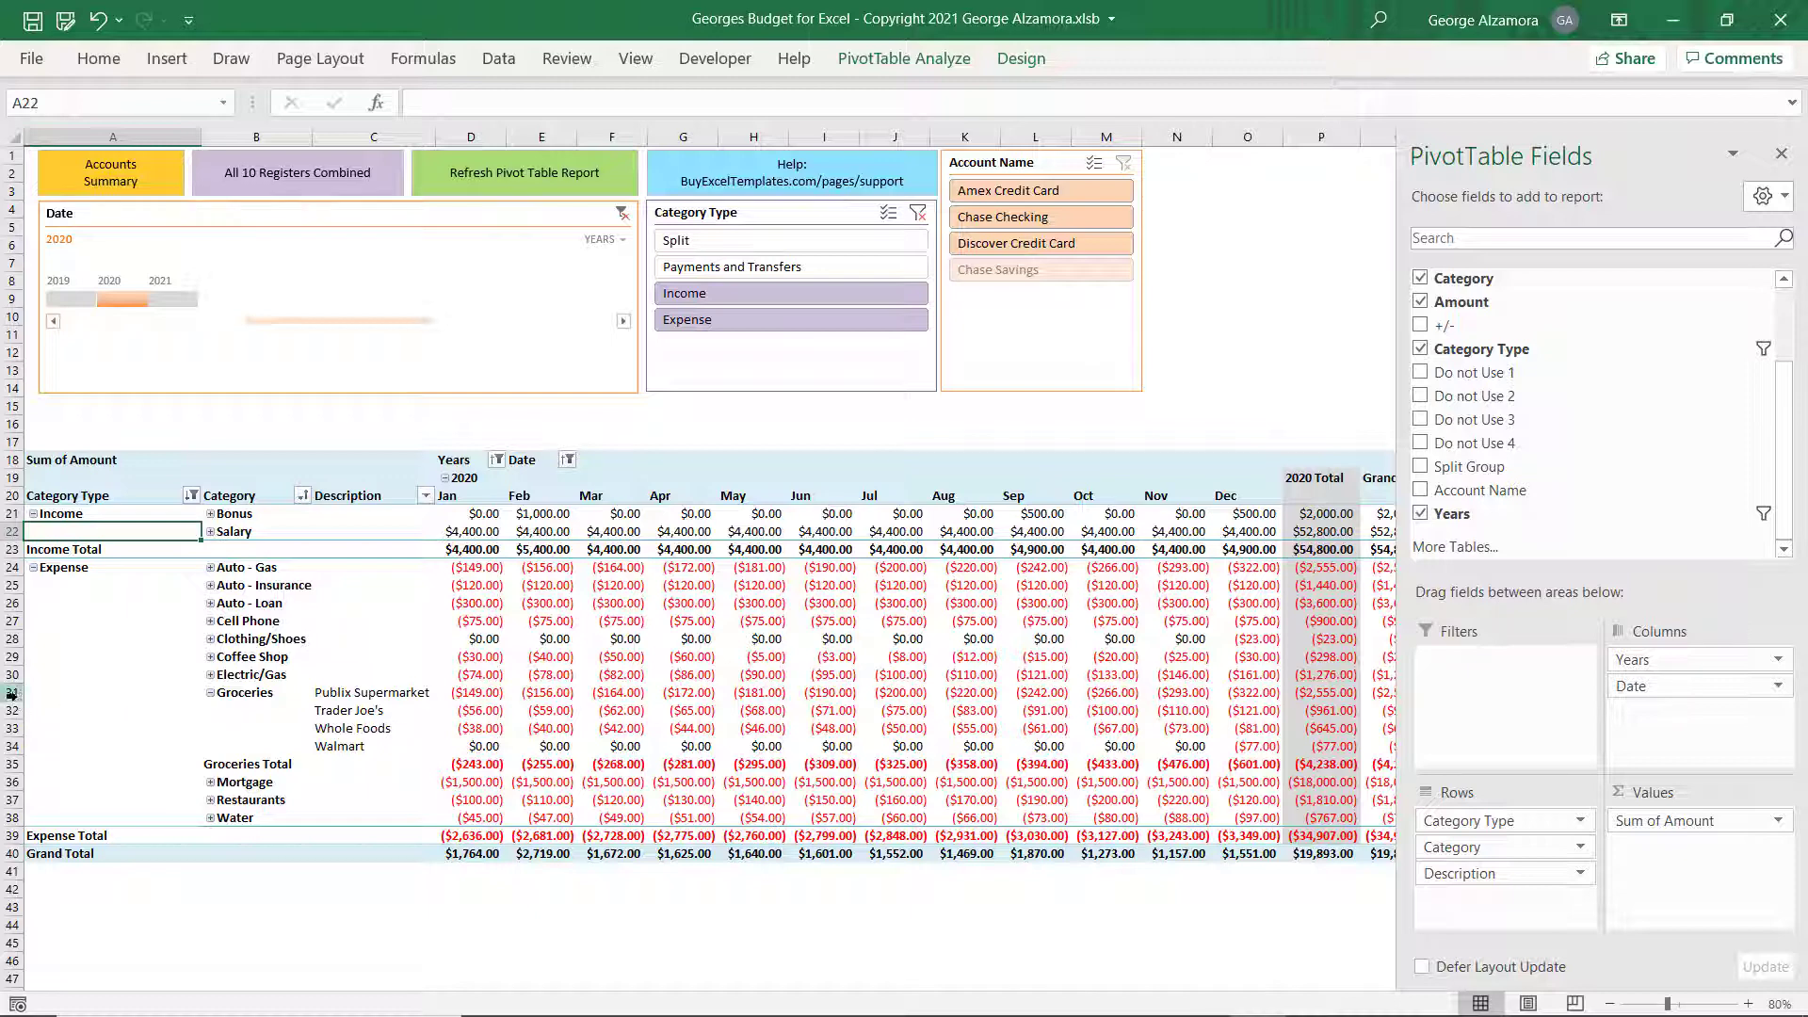
left_click_drag(14, 694, 5, 746)
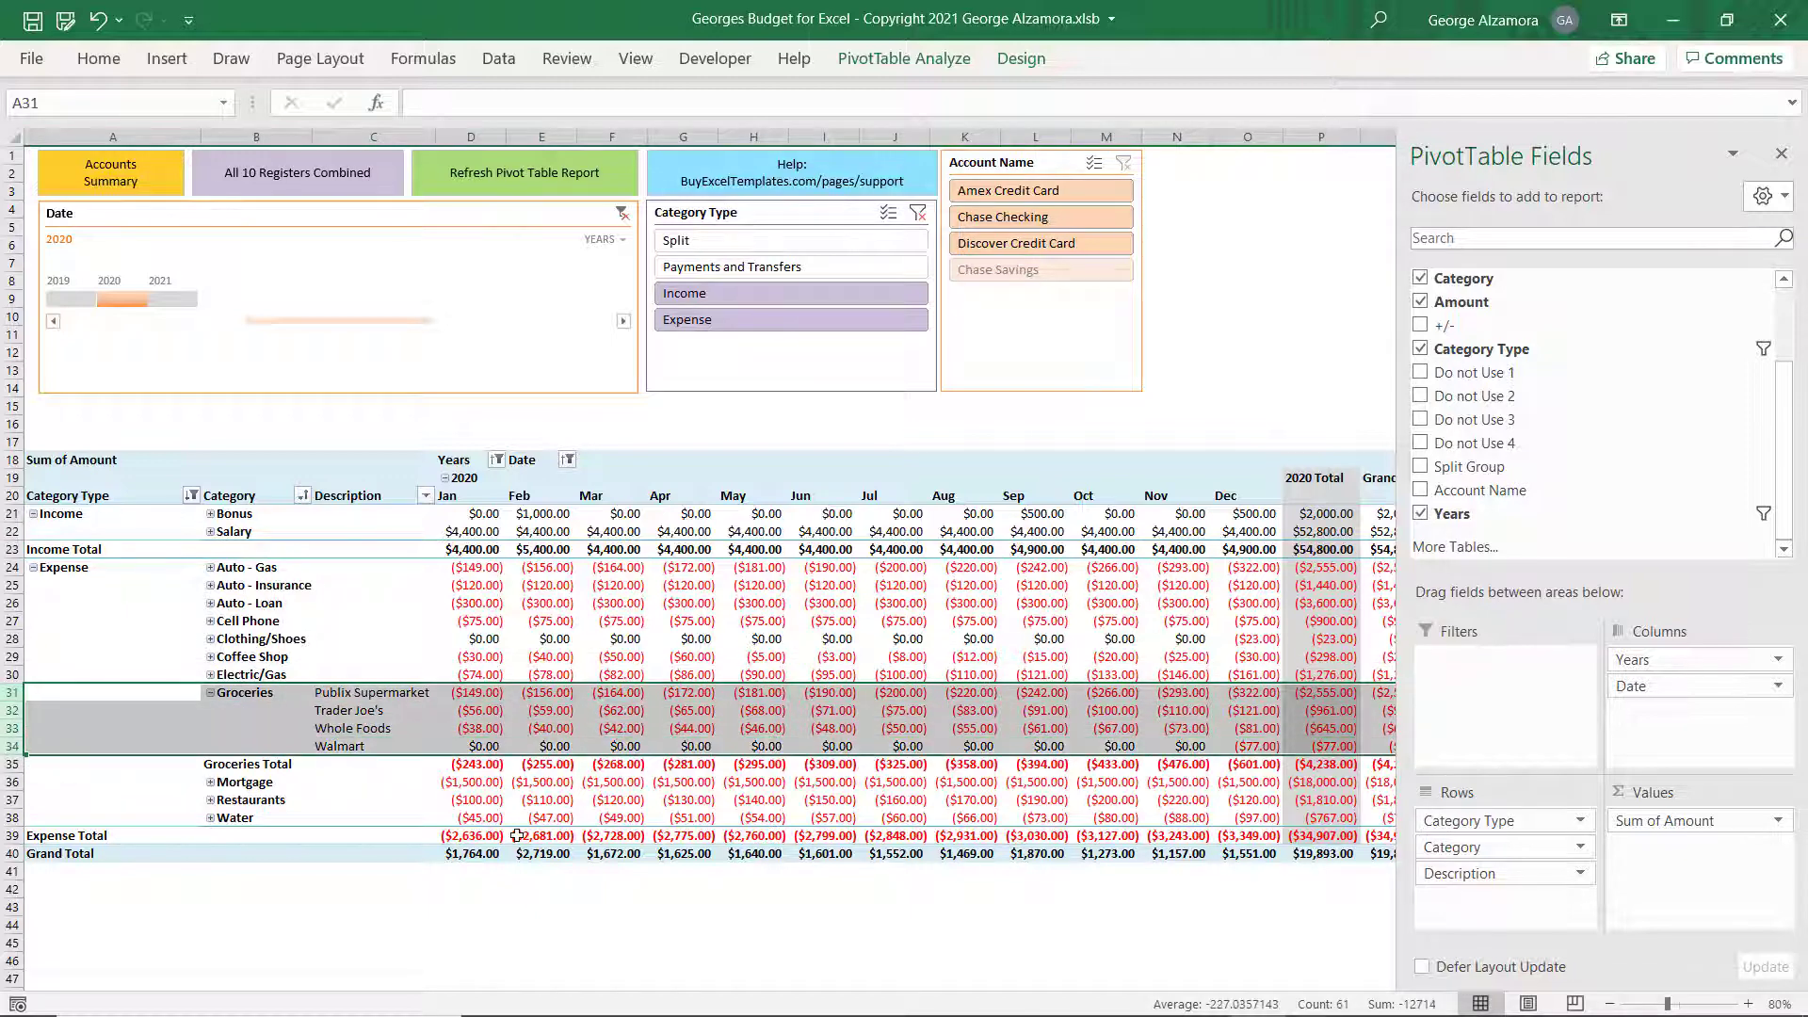
Show the pivot table report in compact form.
left_click(91, 474)
left_click(928, 62)
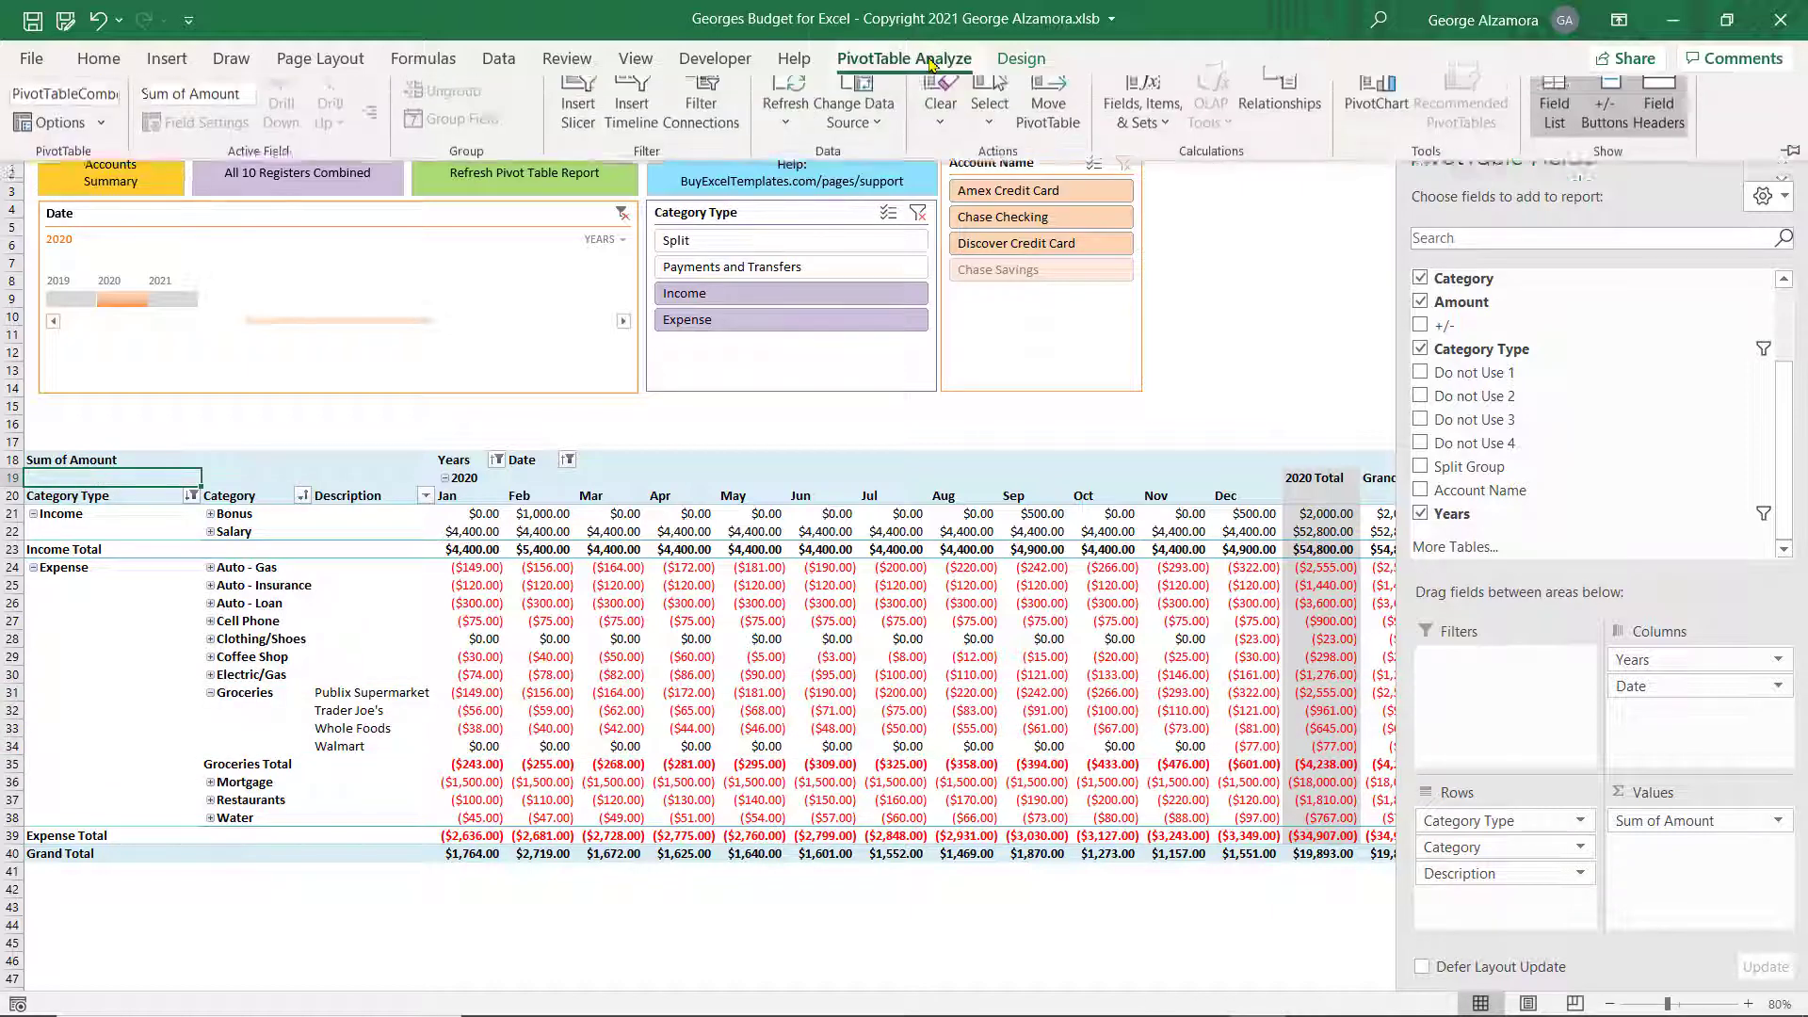
double_click(930, 66)
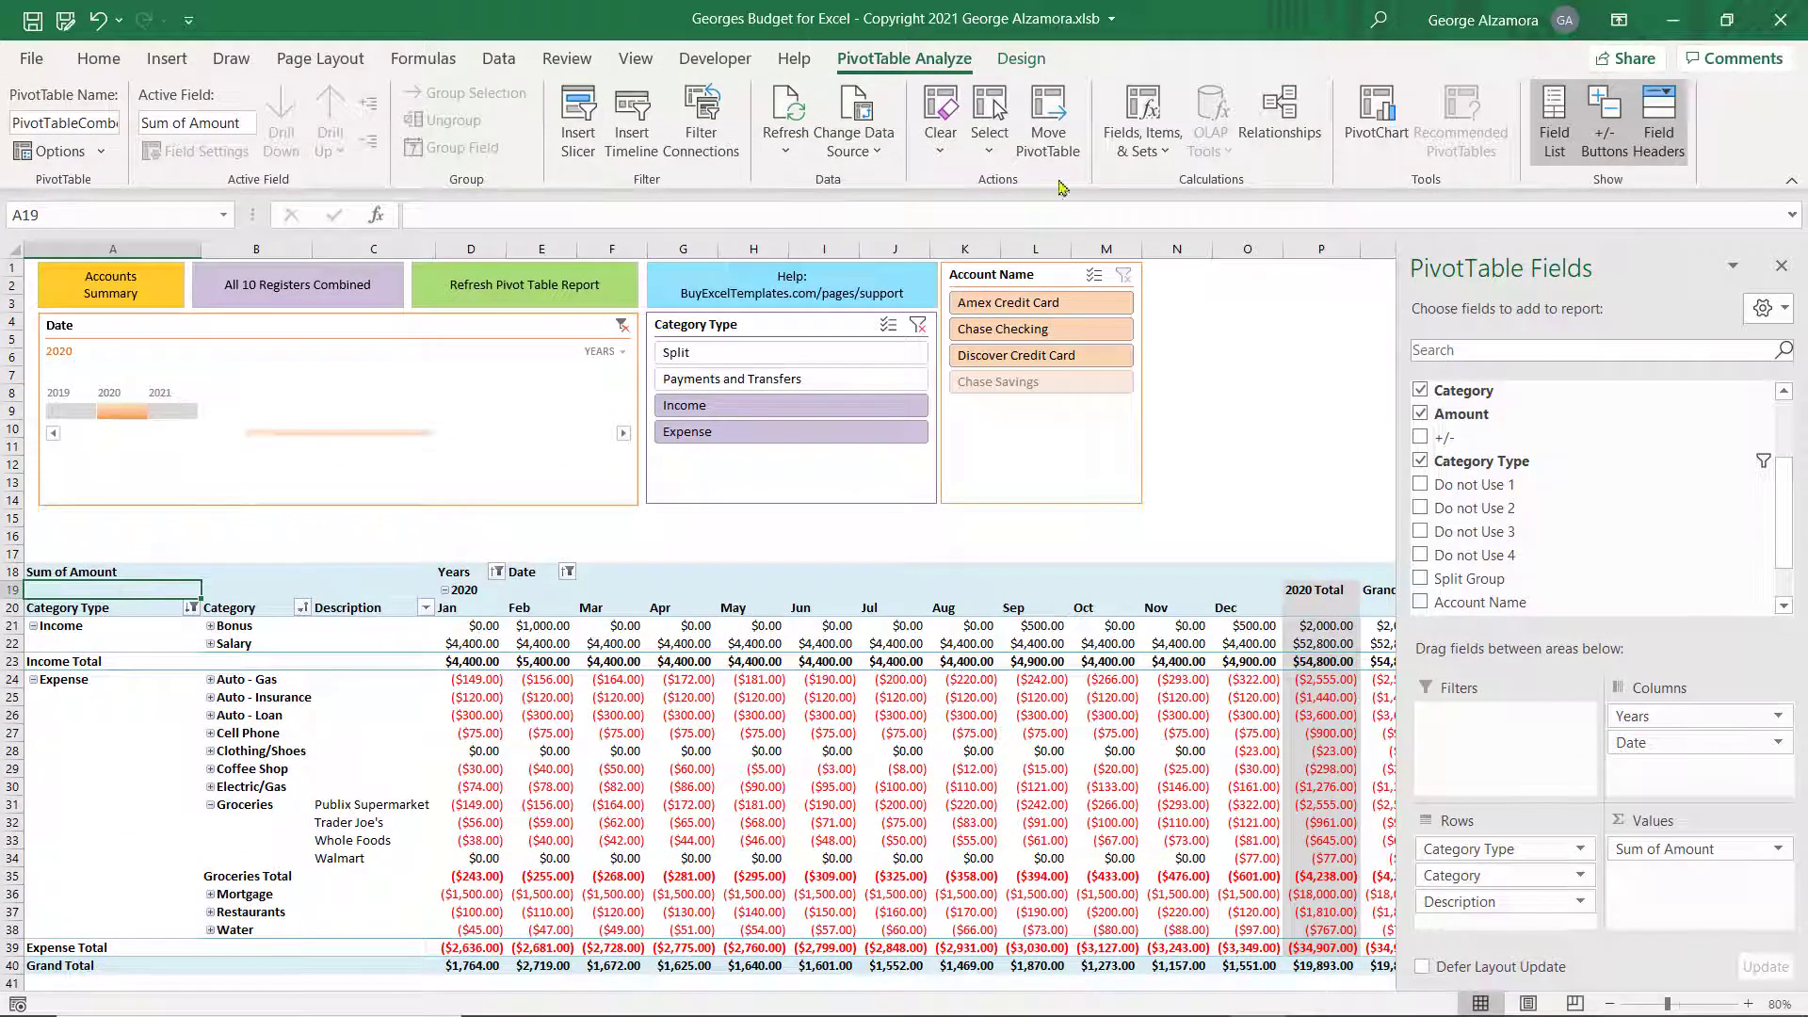
left_click(1027, 58)
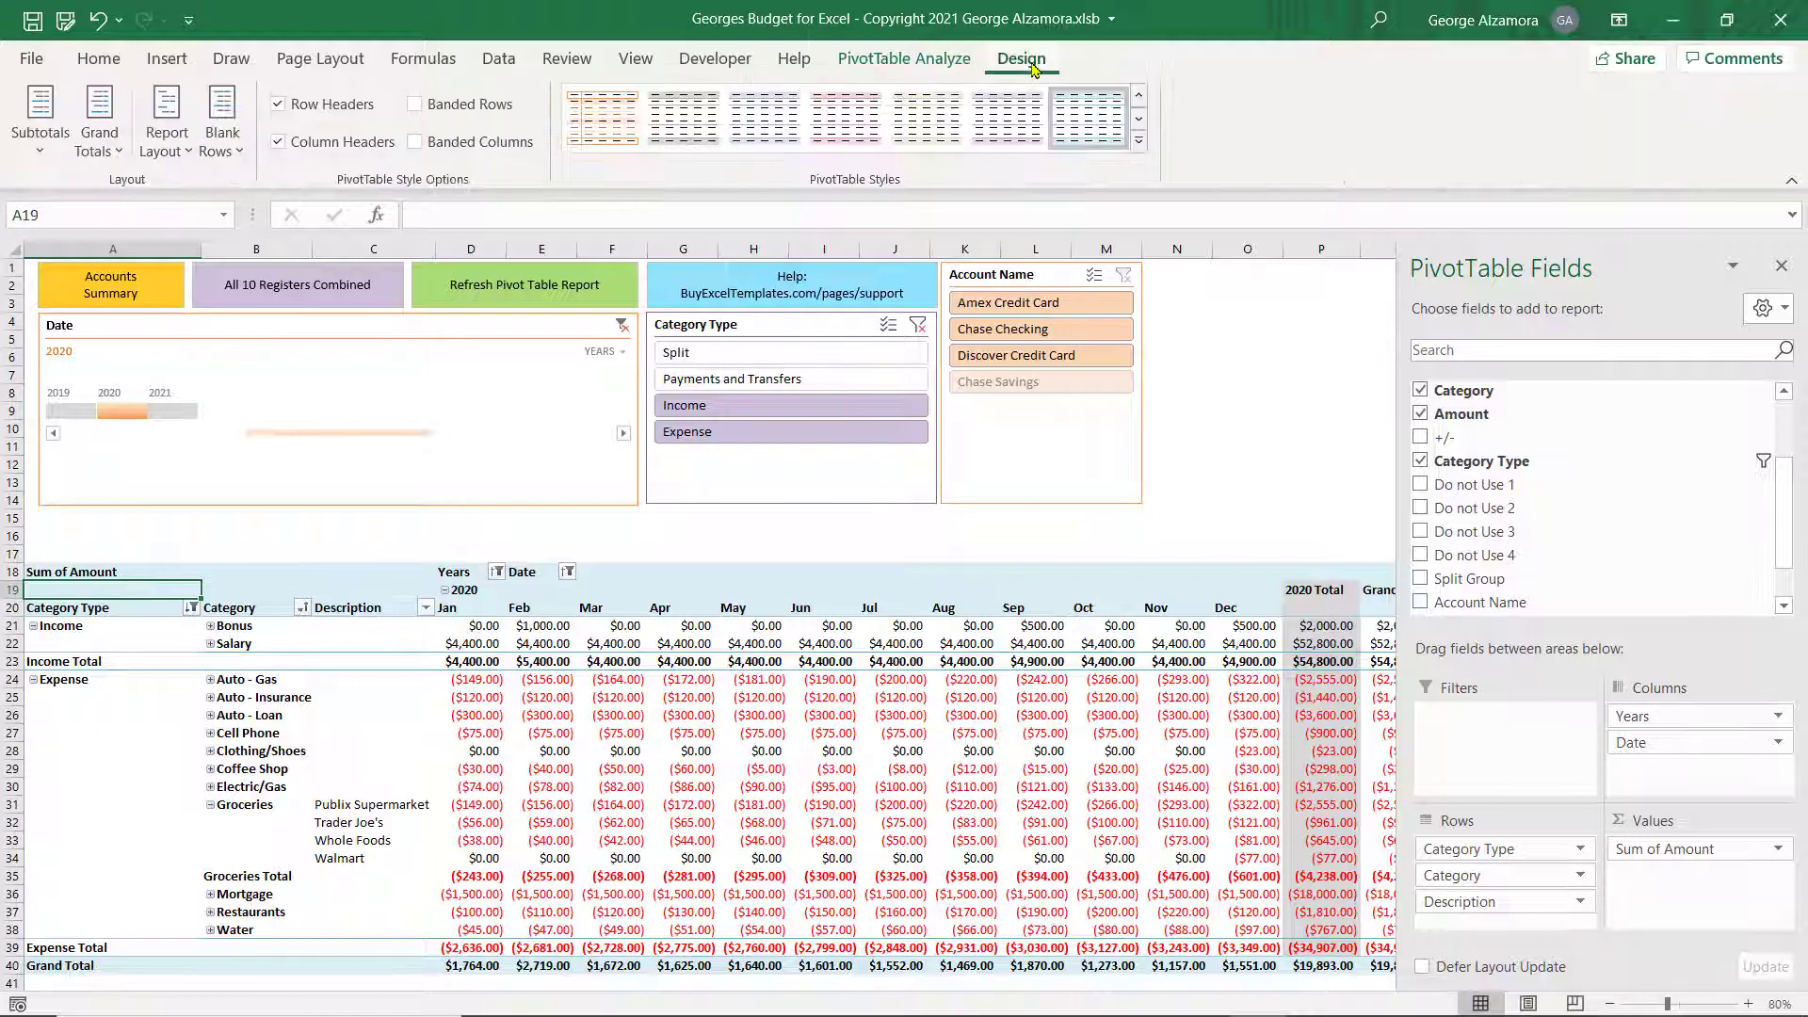
left_click(160, 151)
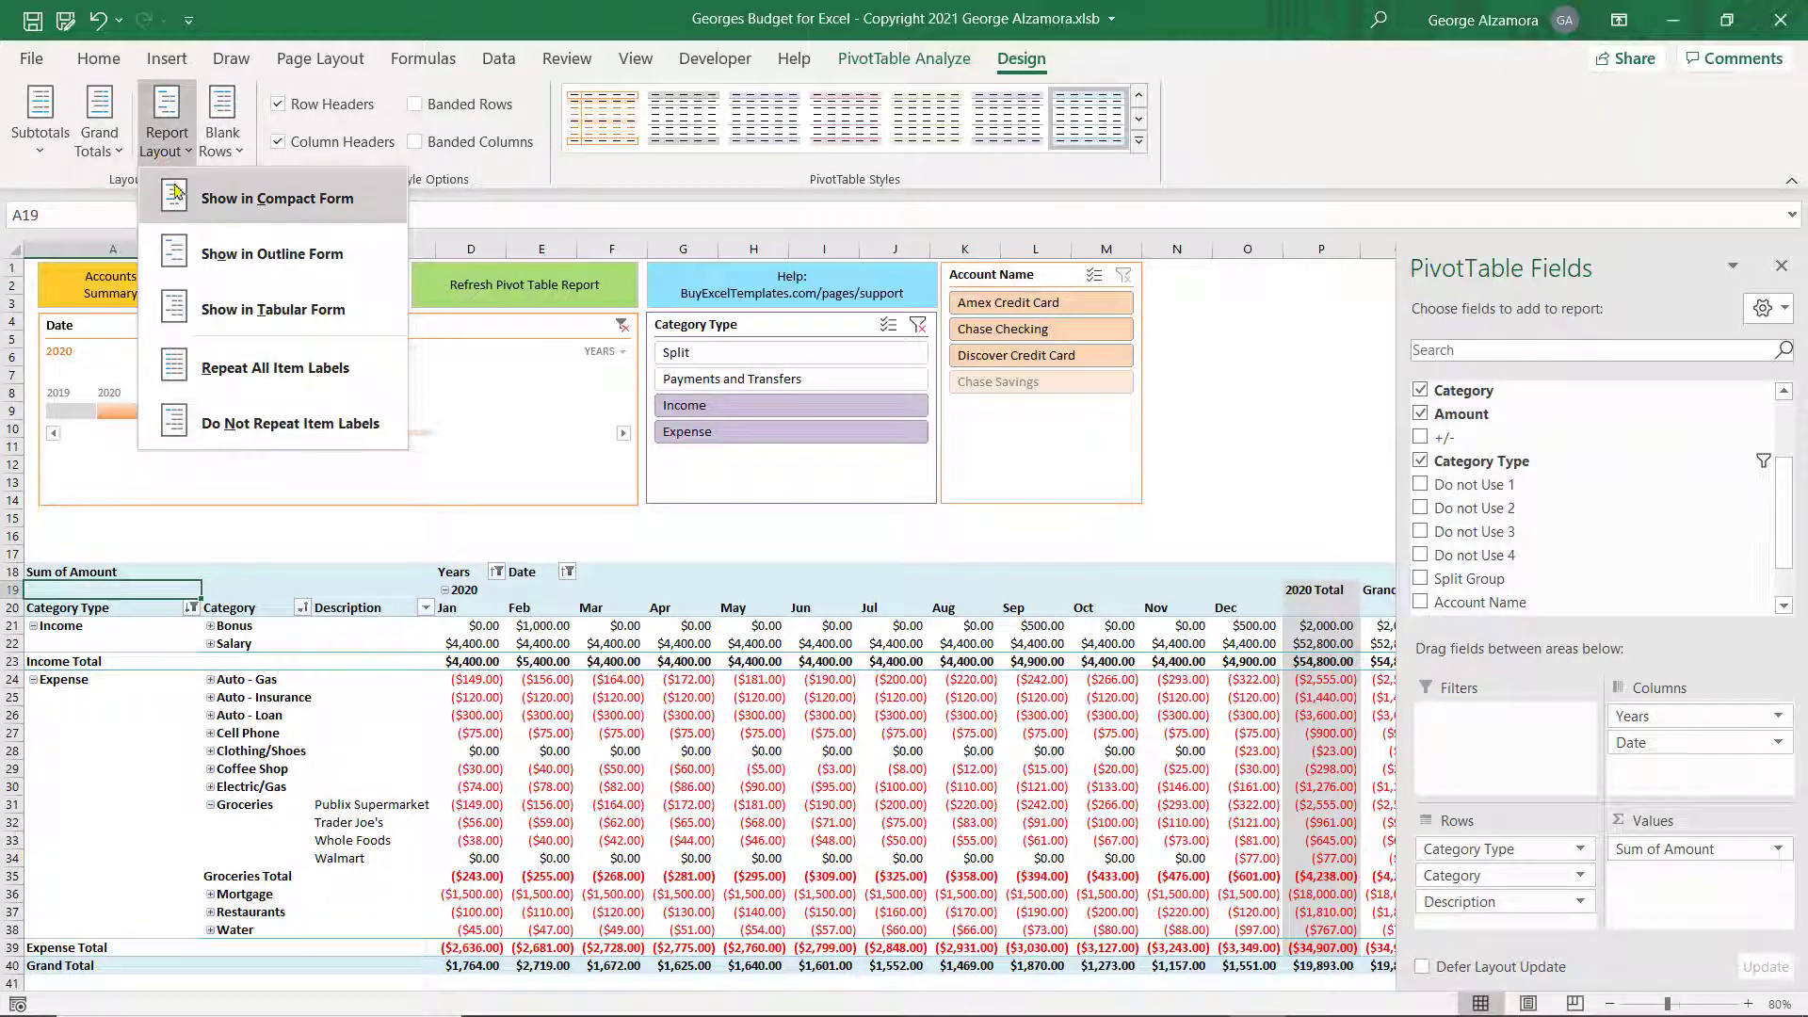
left_click(200, 217)
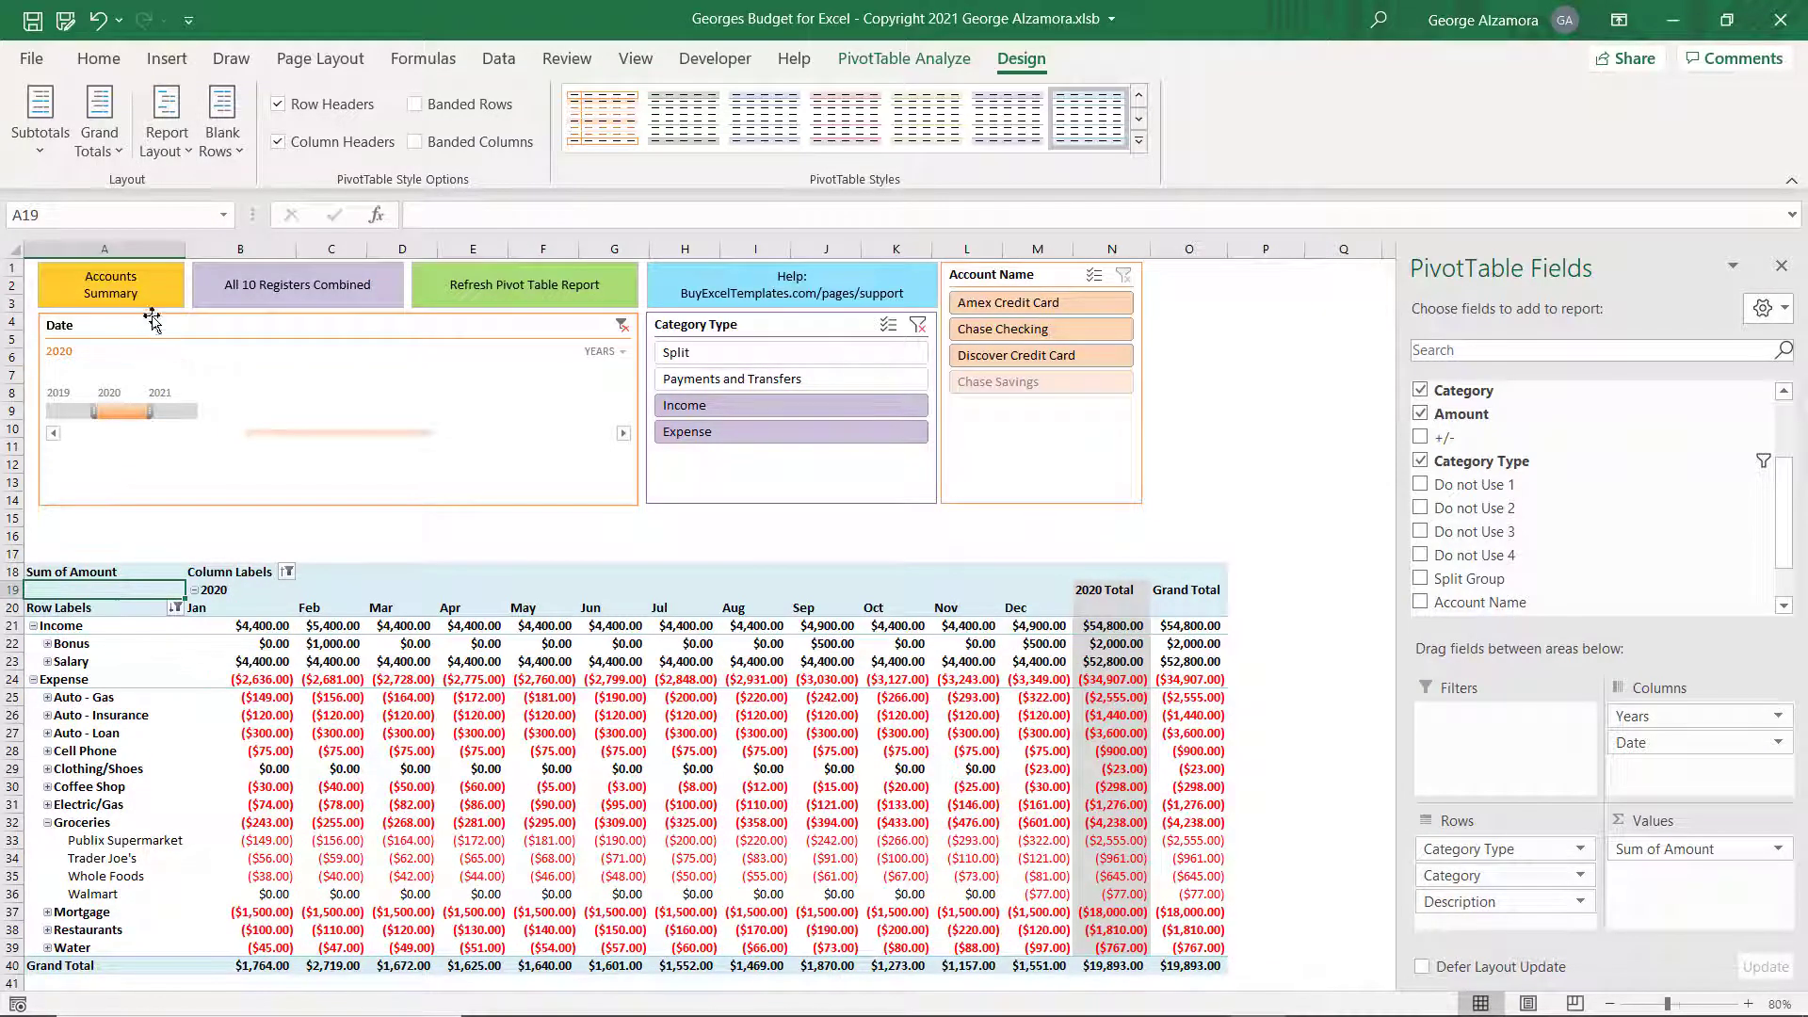
Add the Account Name field to the pivot table's Rows area, below Description.
scroll(1554, 490, "up", 2)
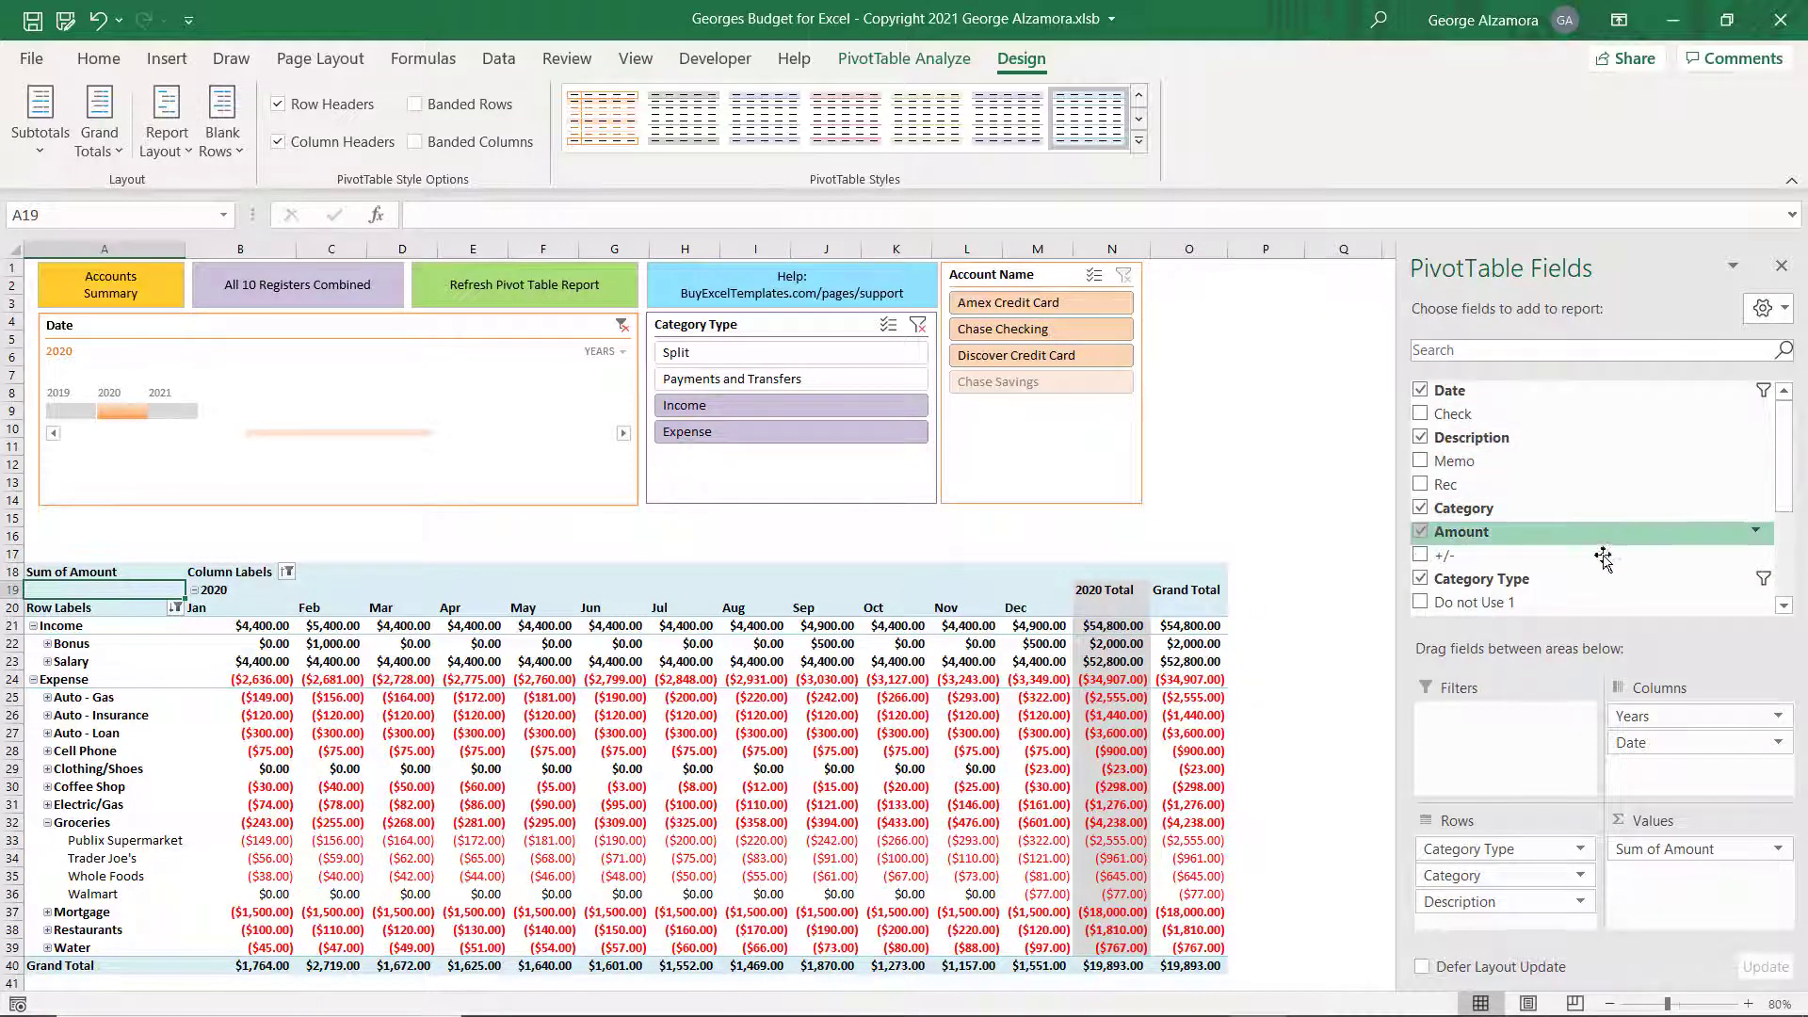
scroll(1589, 575, "down", 2)
scroll(1589, 576, "down", 3)
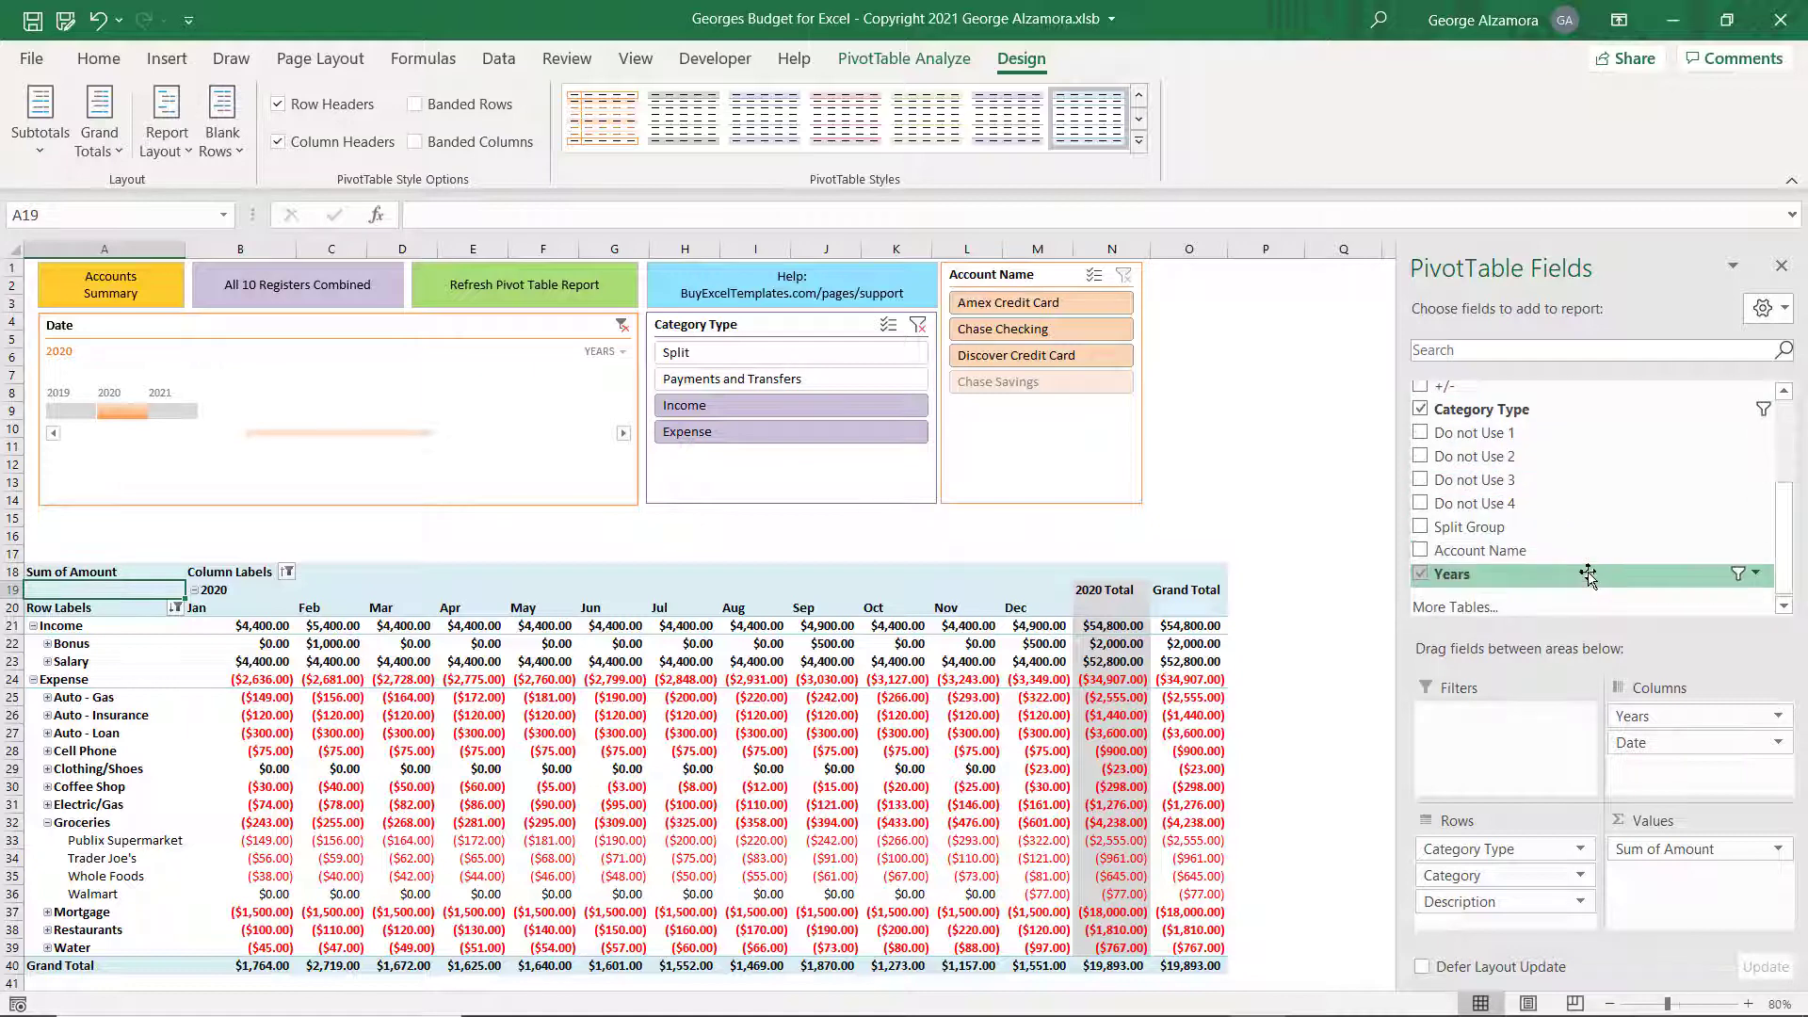
left_click_drag(1513, 554, 1567, 938)
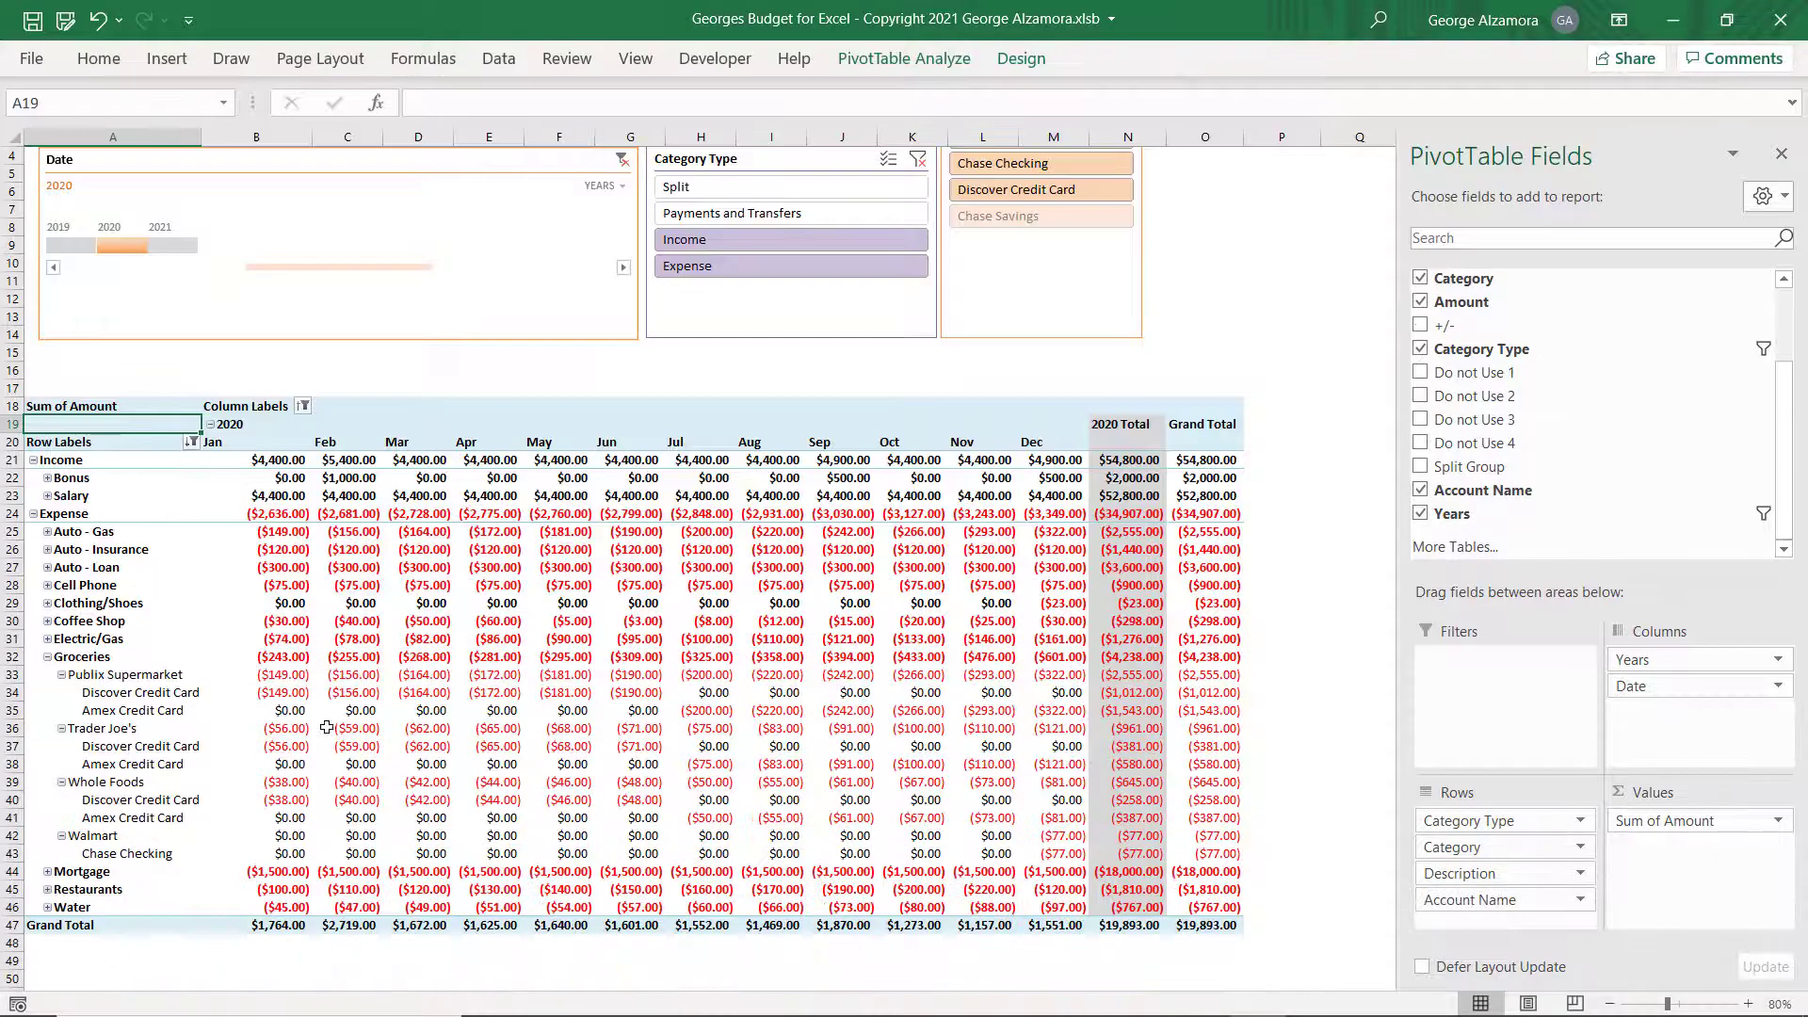
Examine the Groceries breakdown by account for Walmart and Publix Supermarket, including the Chase Checking and Discover Credit Card rows.
left_click(7, 837)
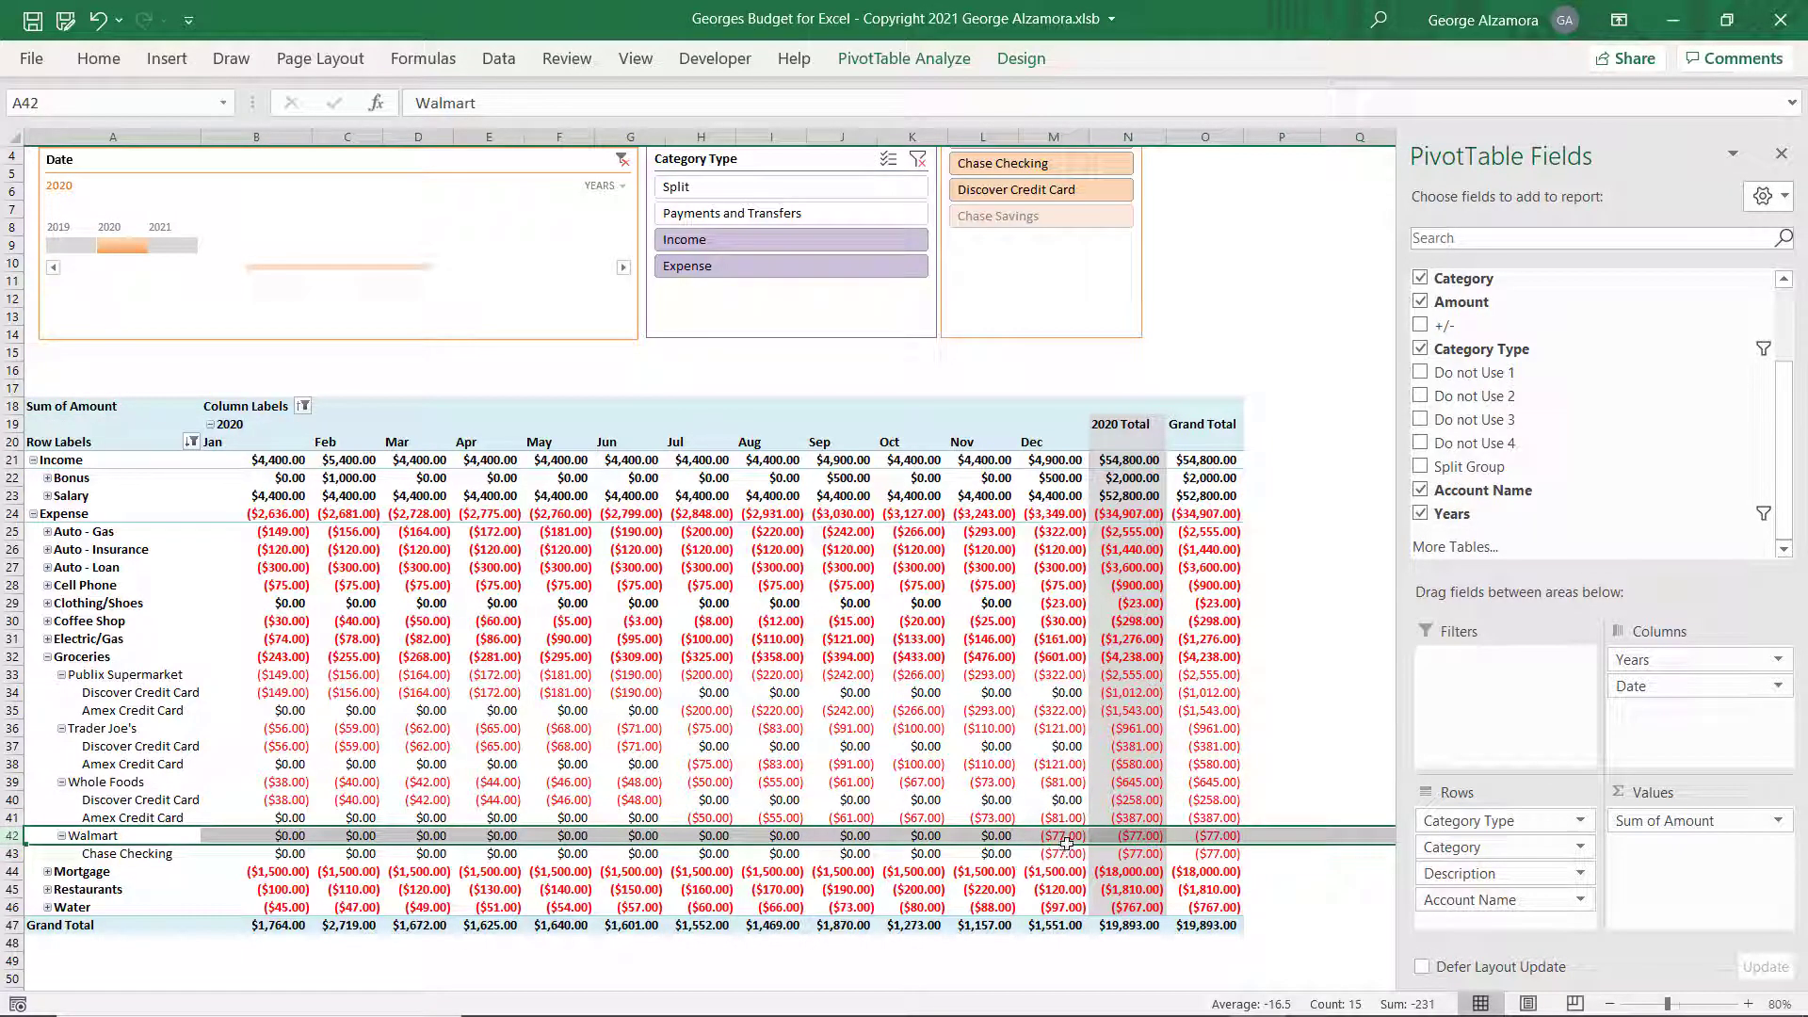
left_click(50, 855)
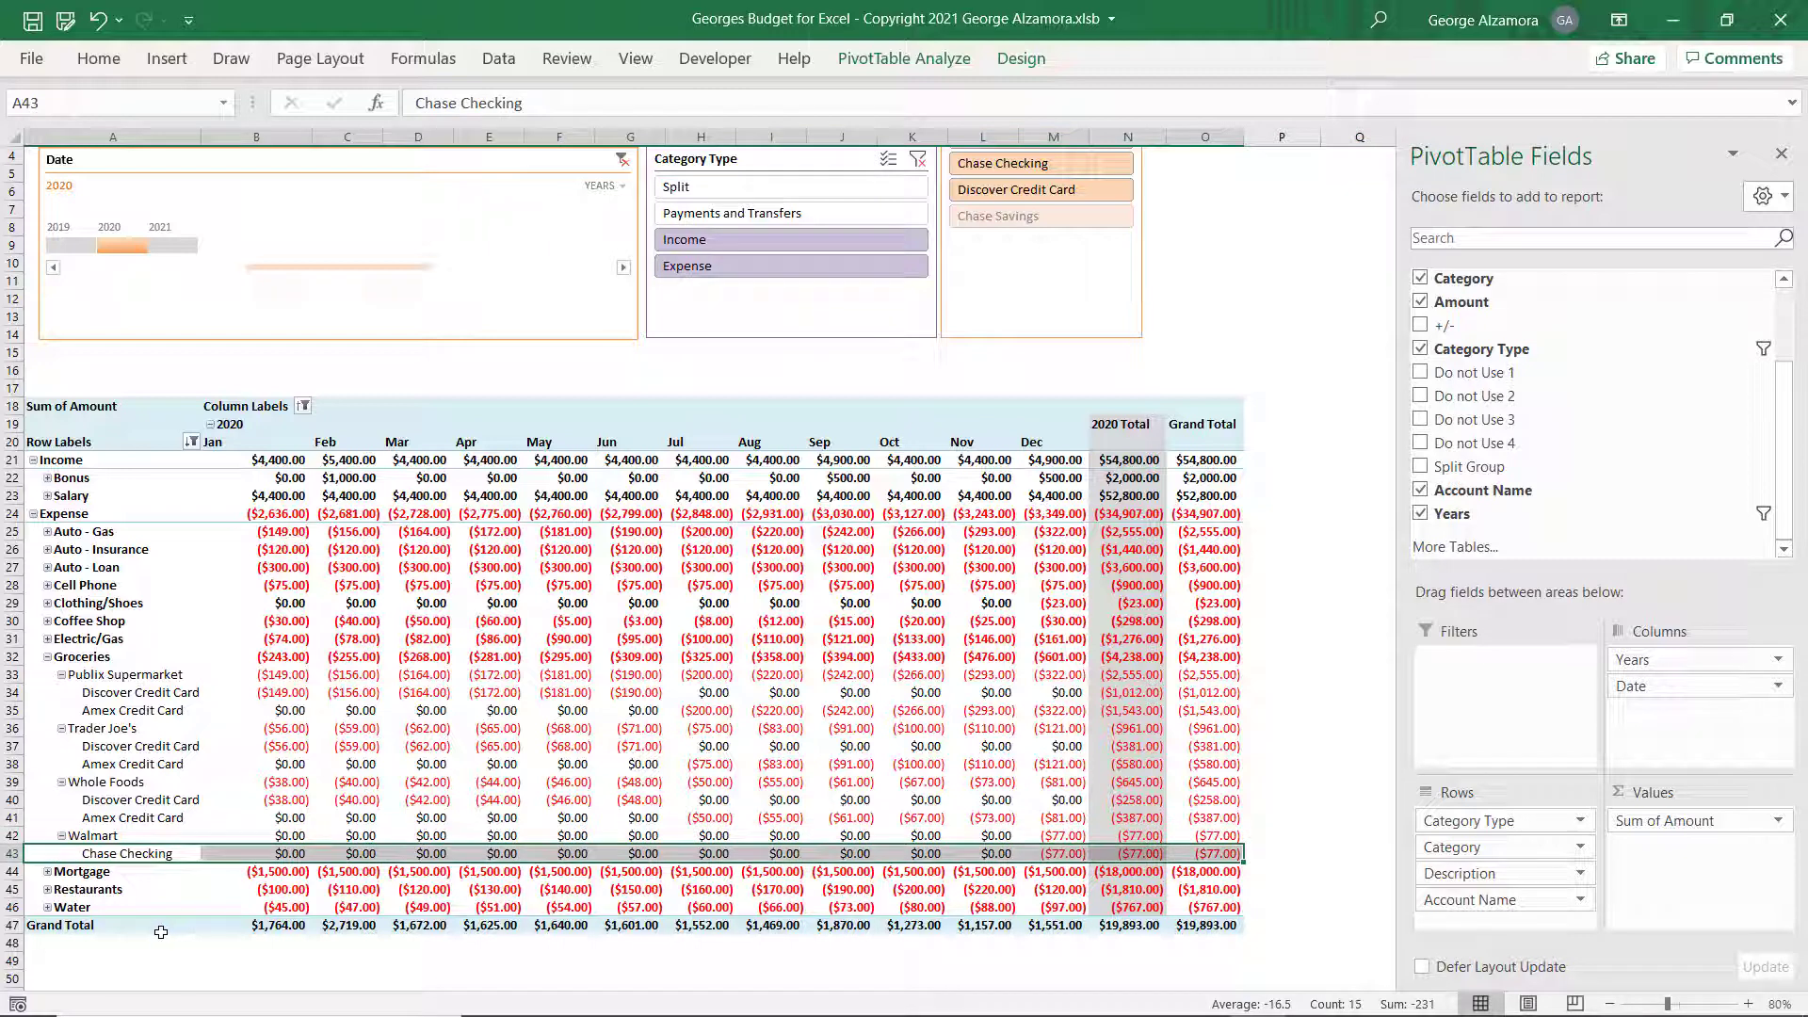
left_click(37, 674)
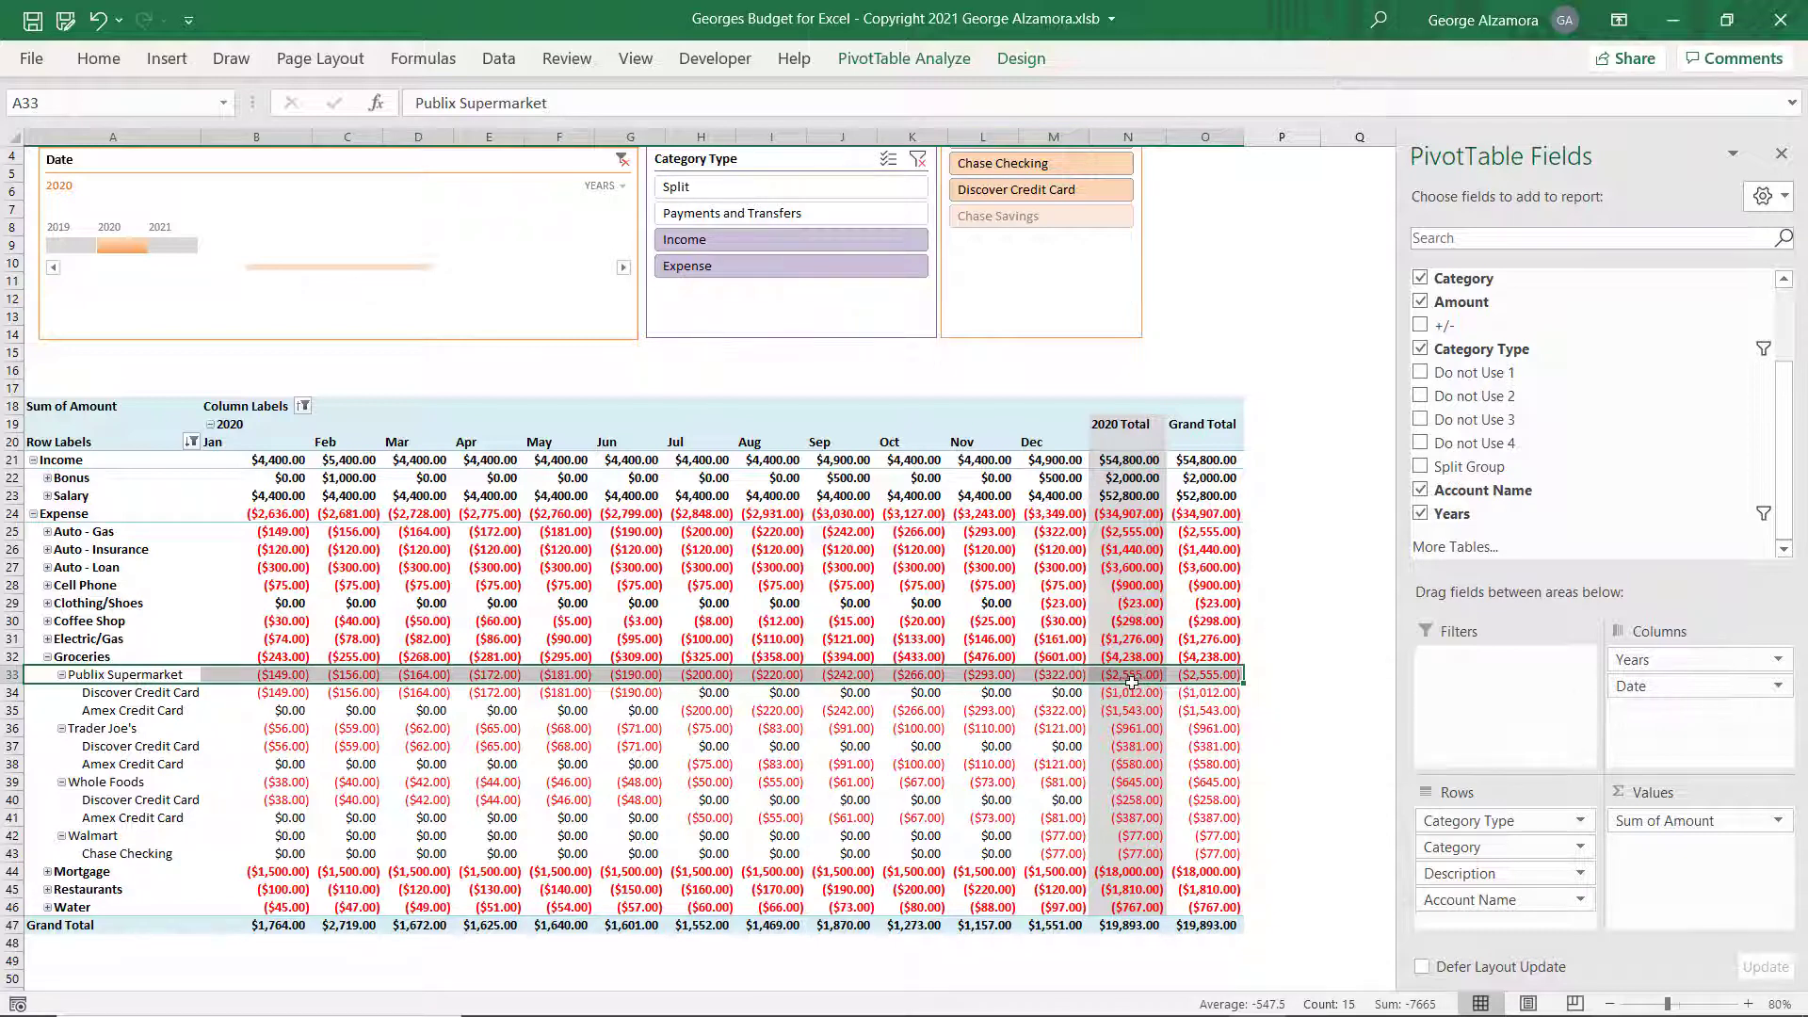
mouse_move(1133, 683)
mouse_move(850, 782)
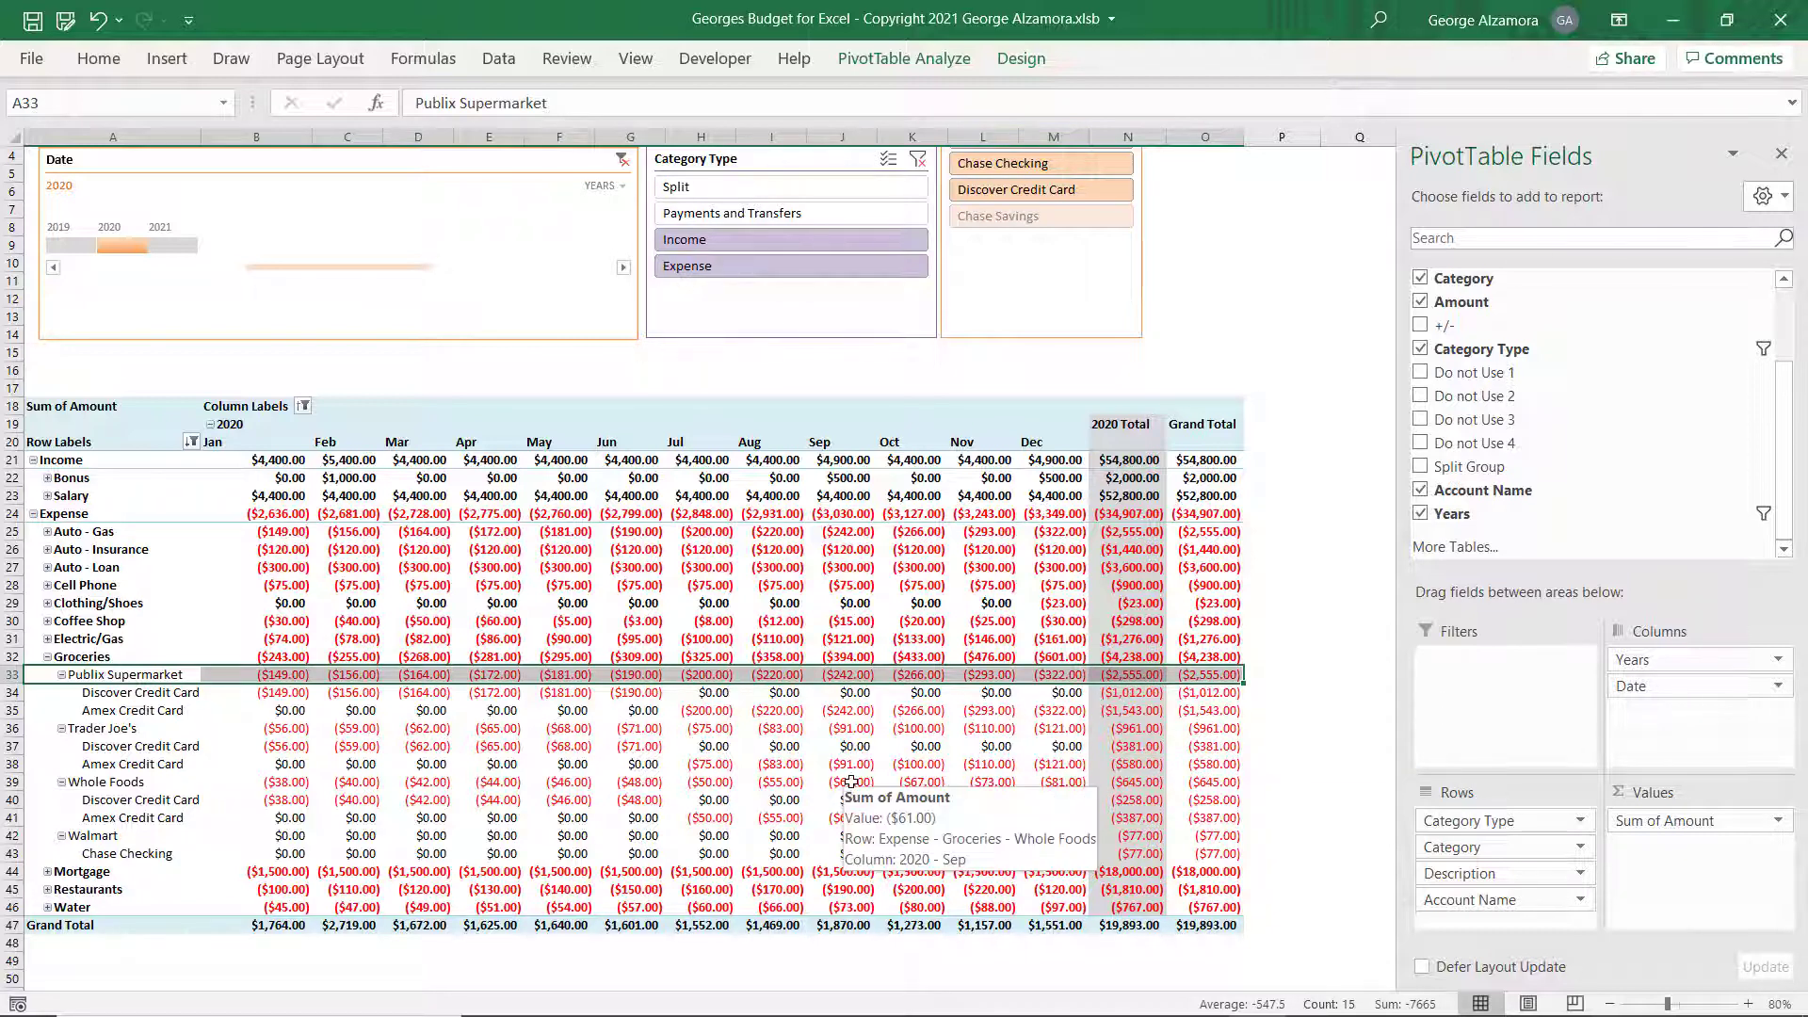
key("Down")
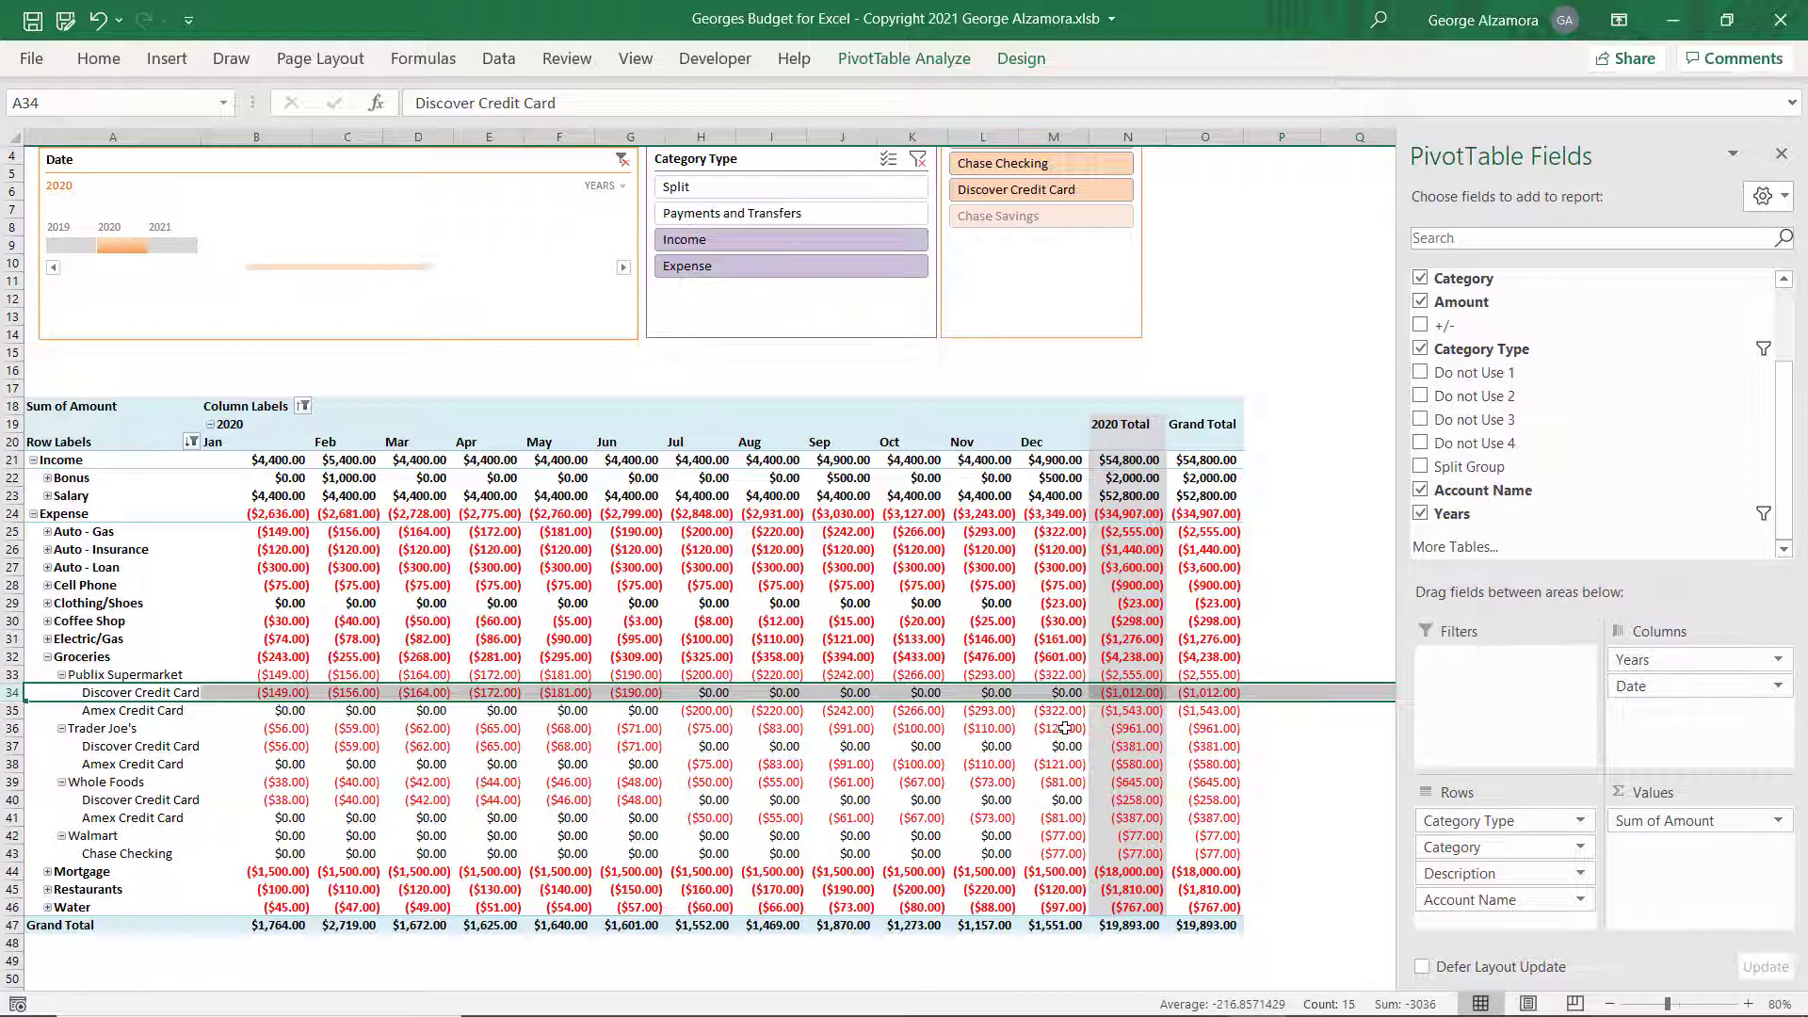
key("Left")
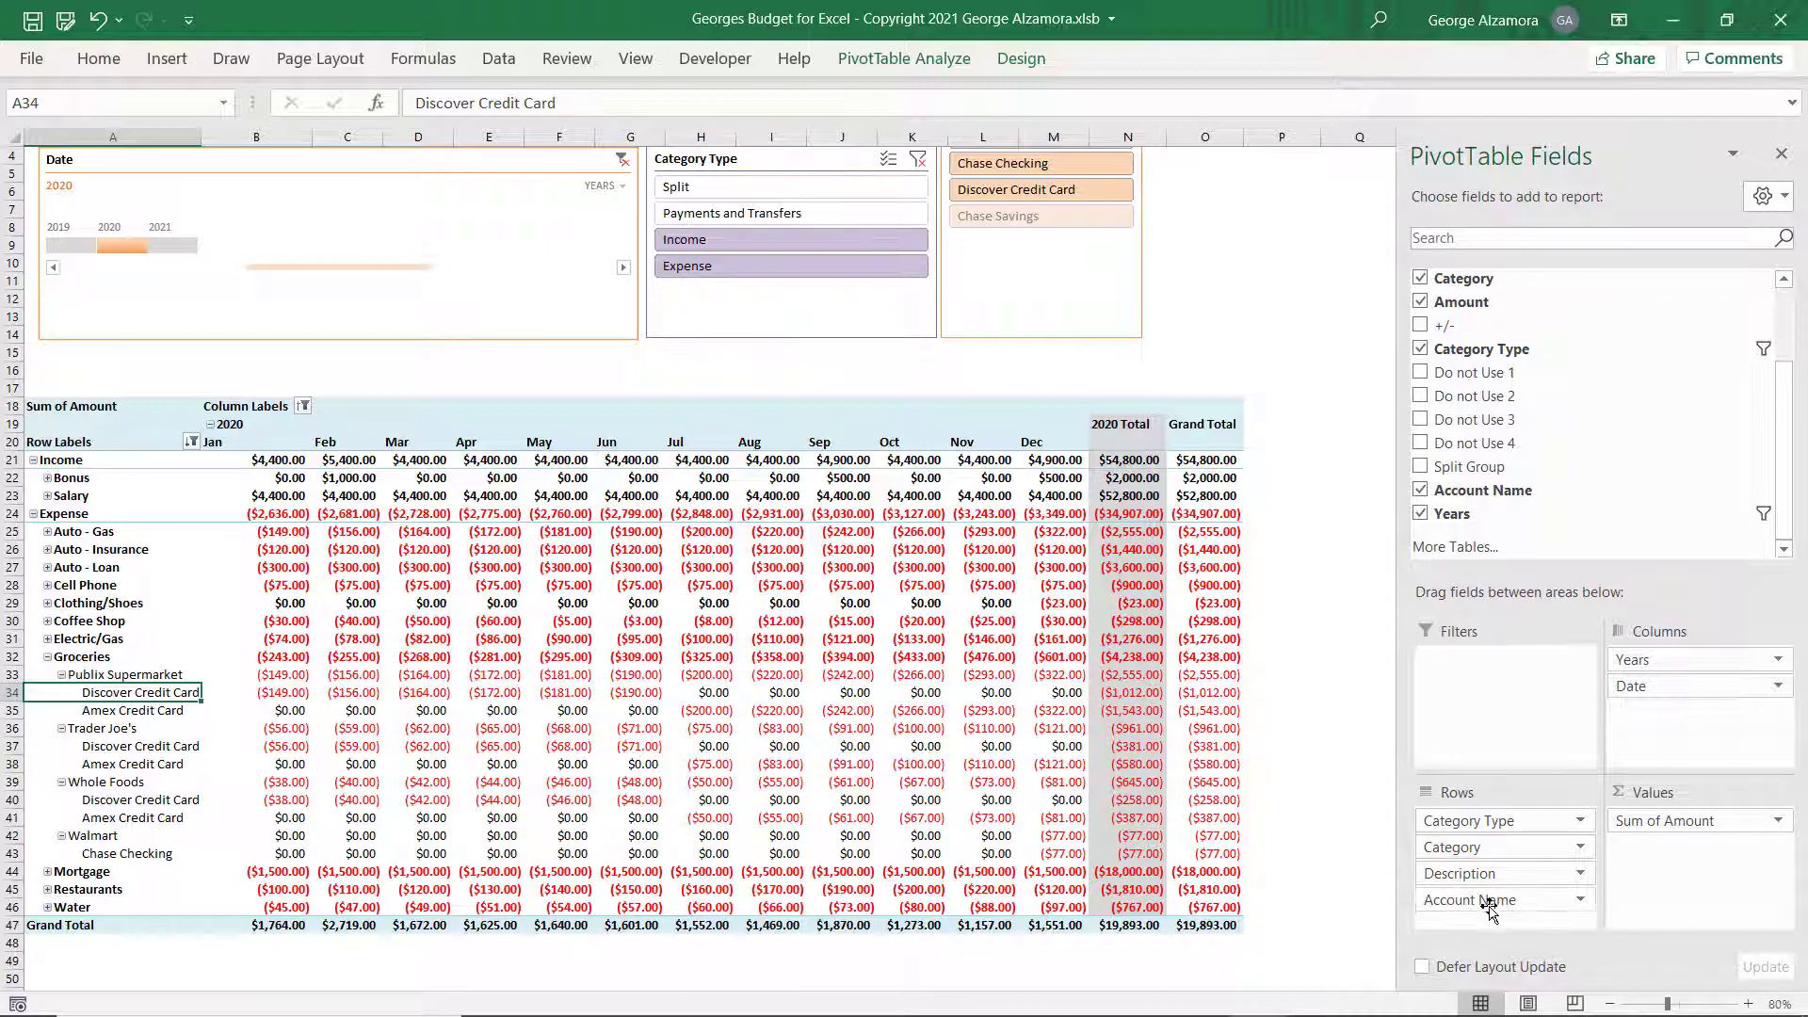
Move the Account Name field from Rows to Filters and show the pivot table report in tabular form.
left_click_drag(1474, 900, 1507, 693)
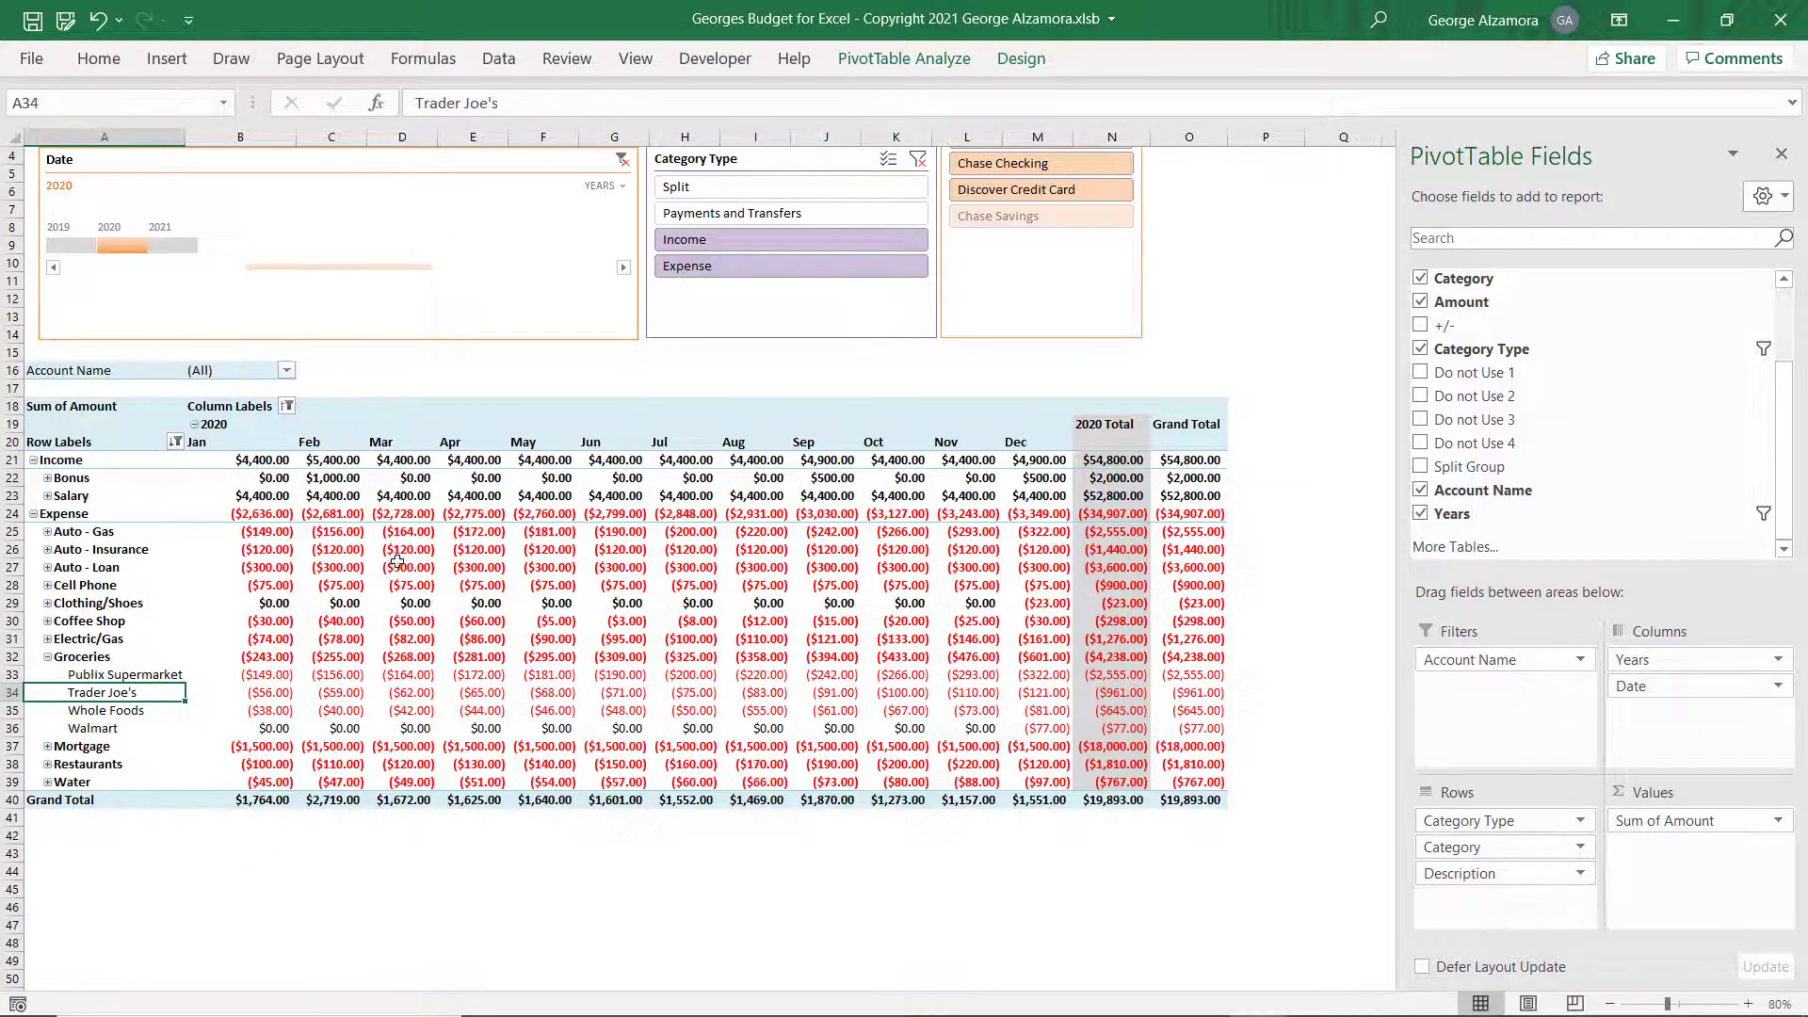
scroll(280, 534, "up", 1)
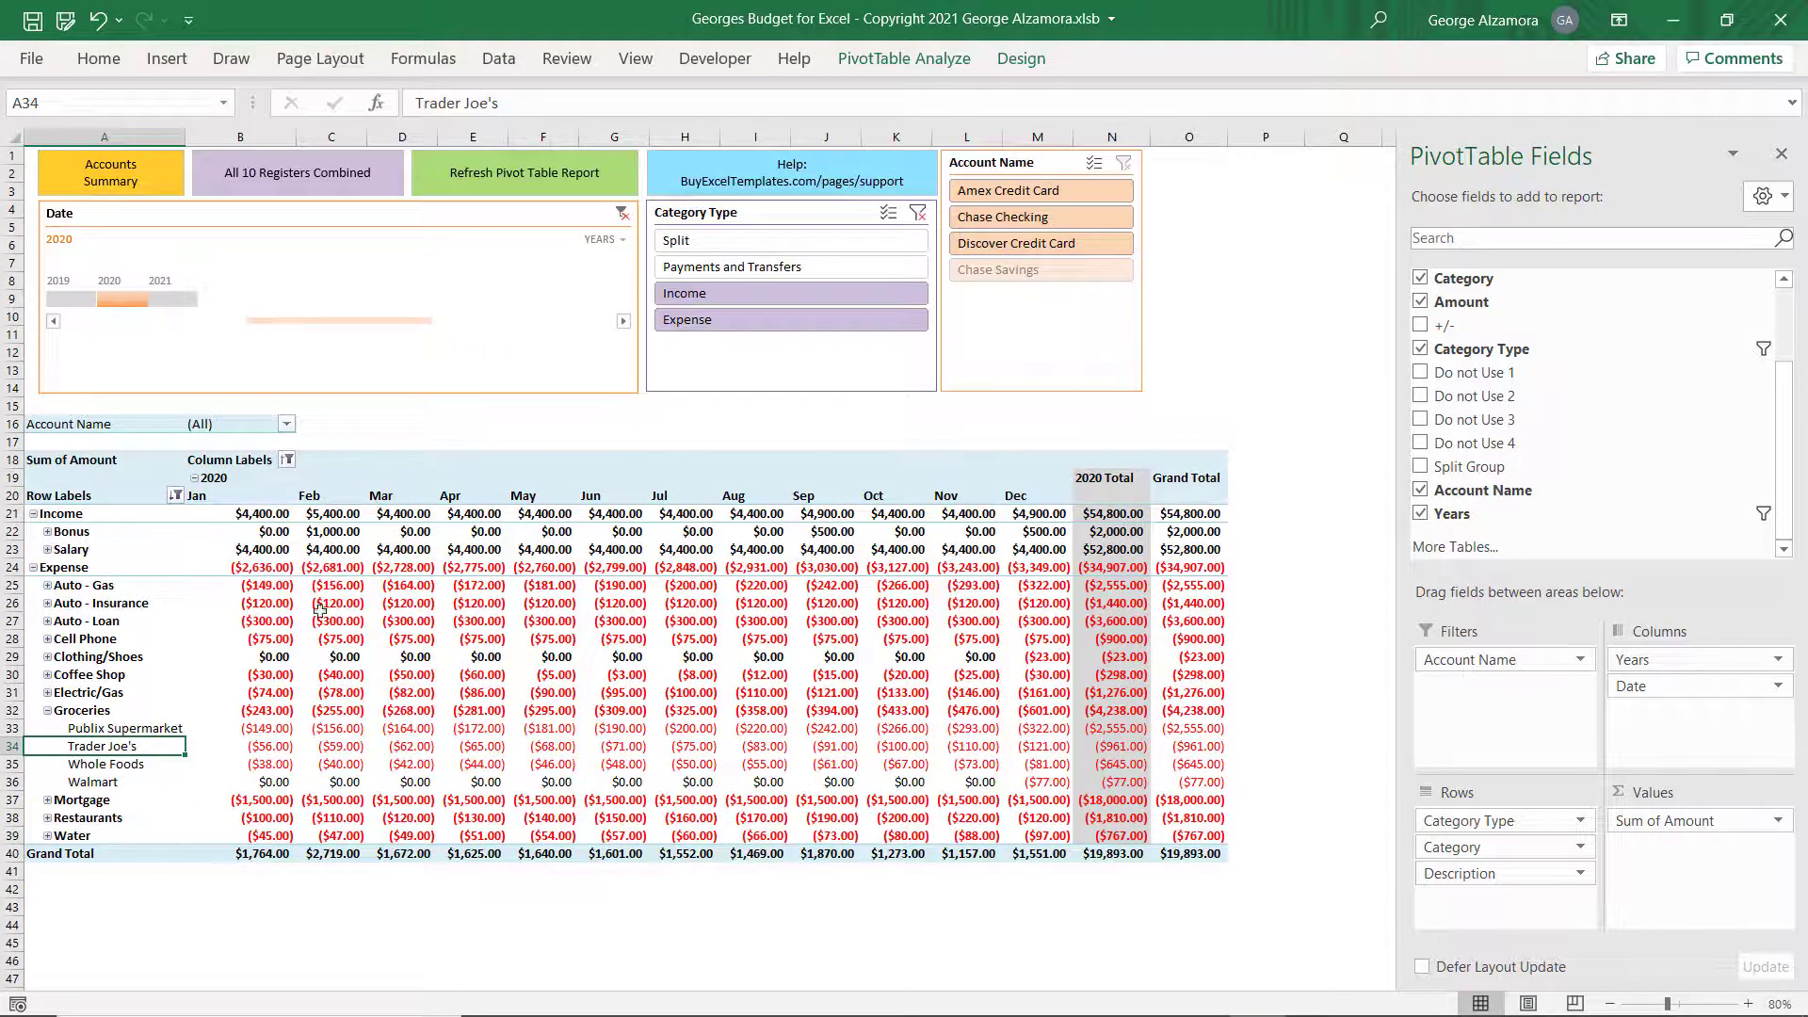
left_click(1026, 60)
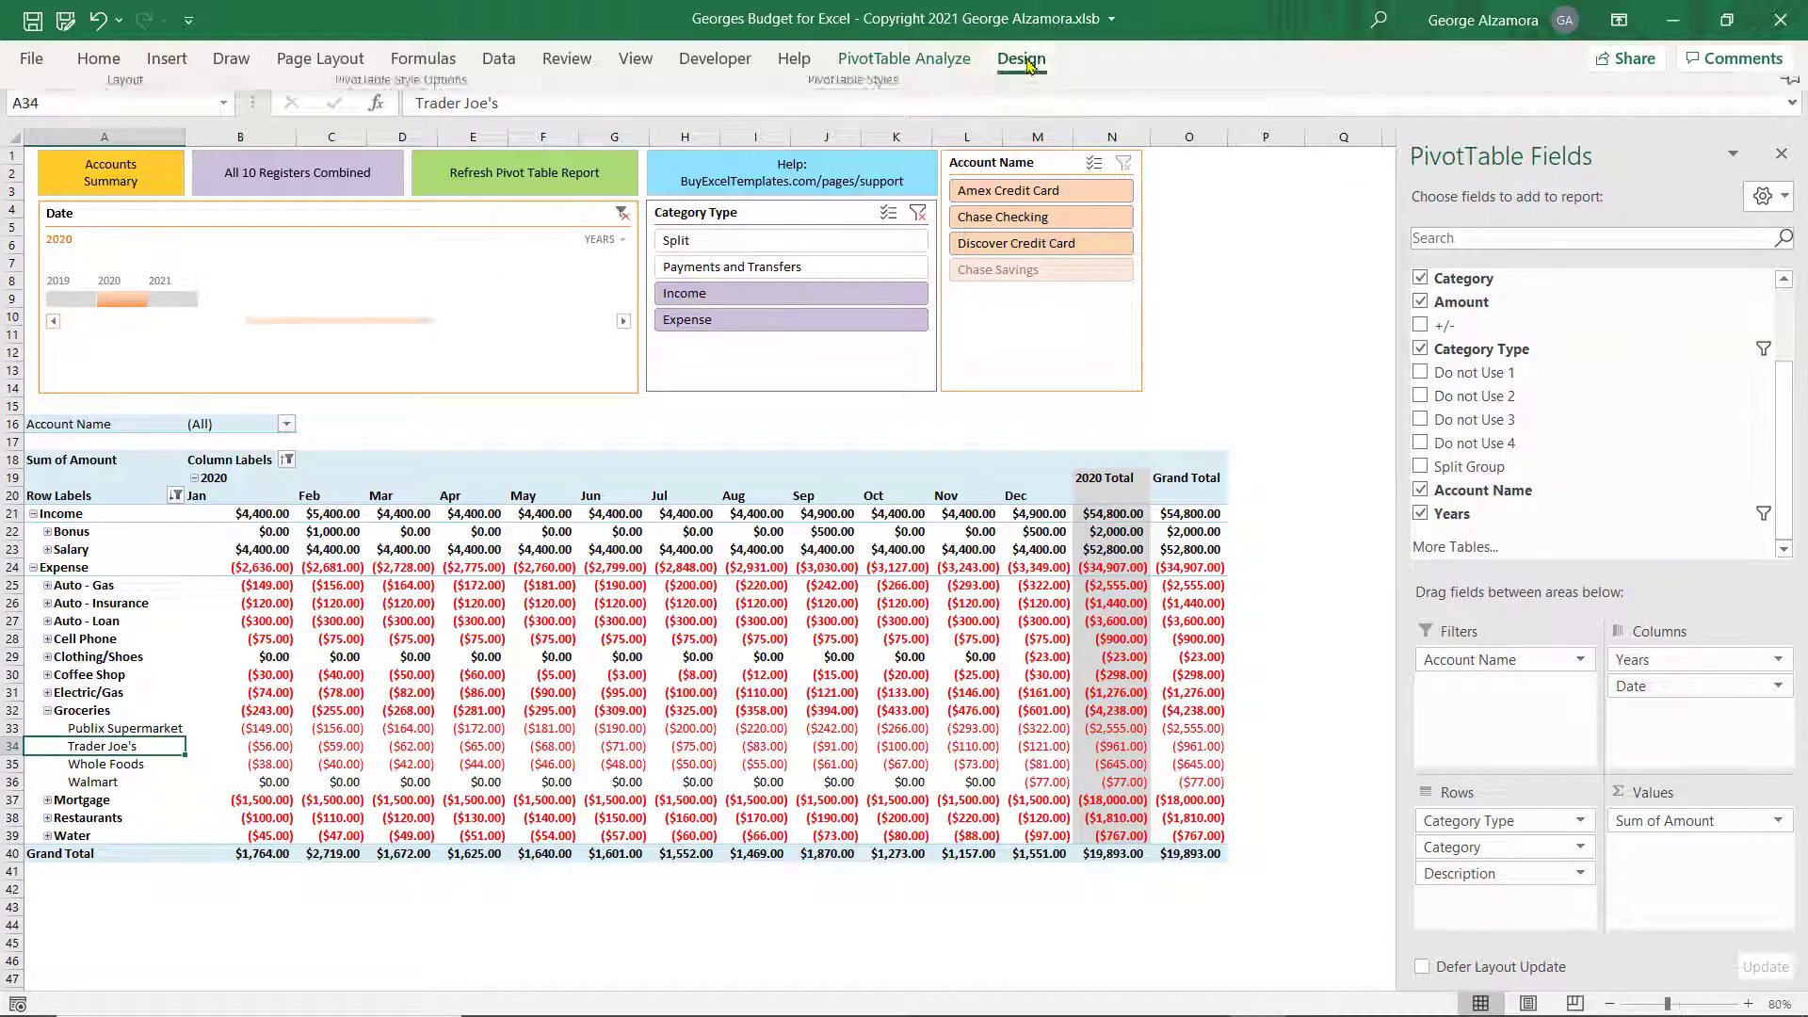
left_click(1027, 60)
left_click(1027, 61)
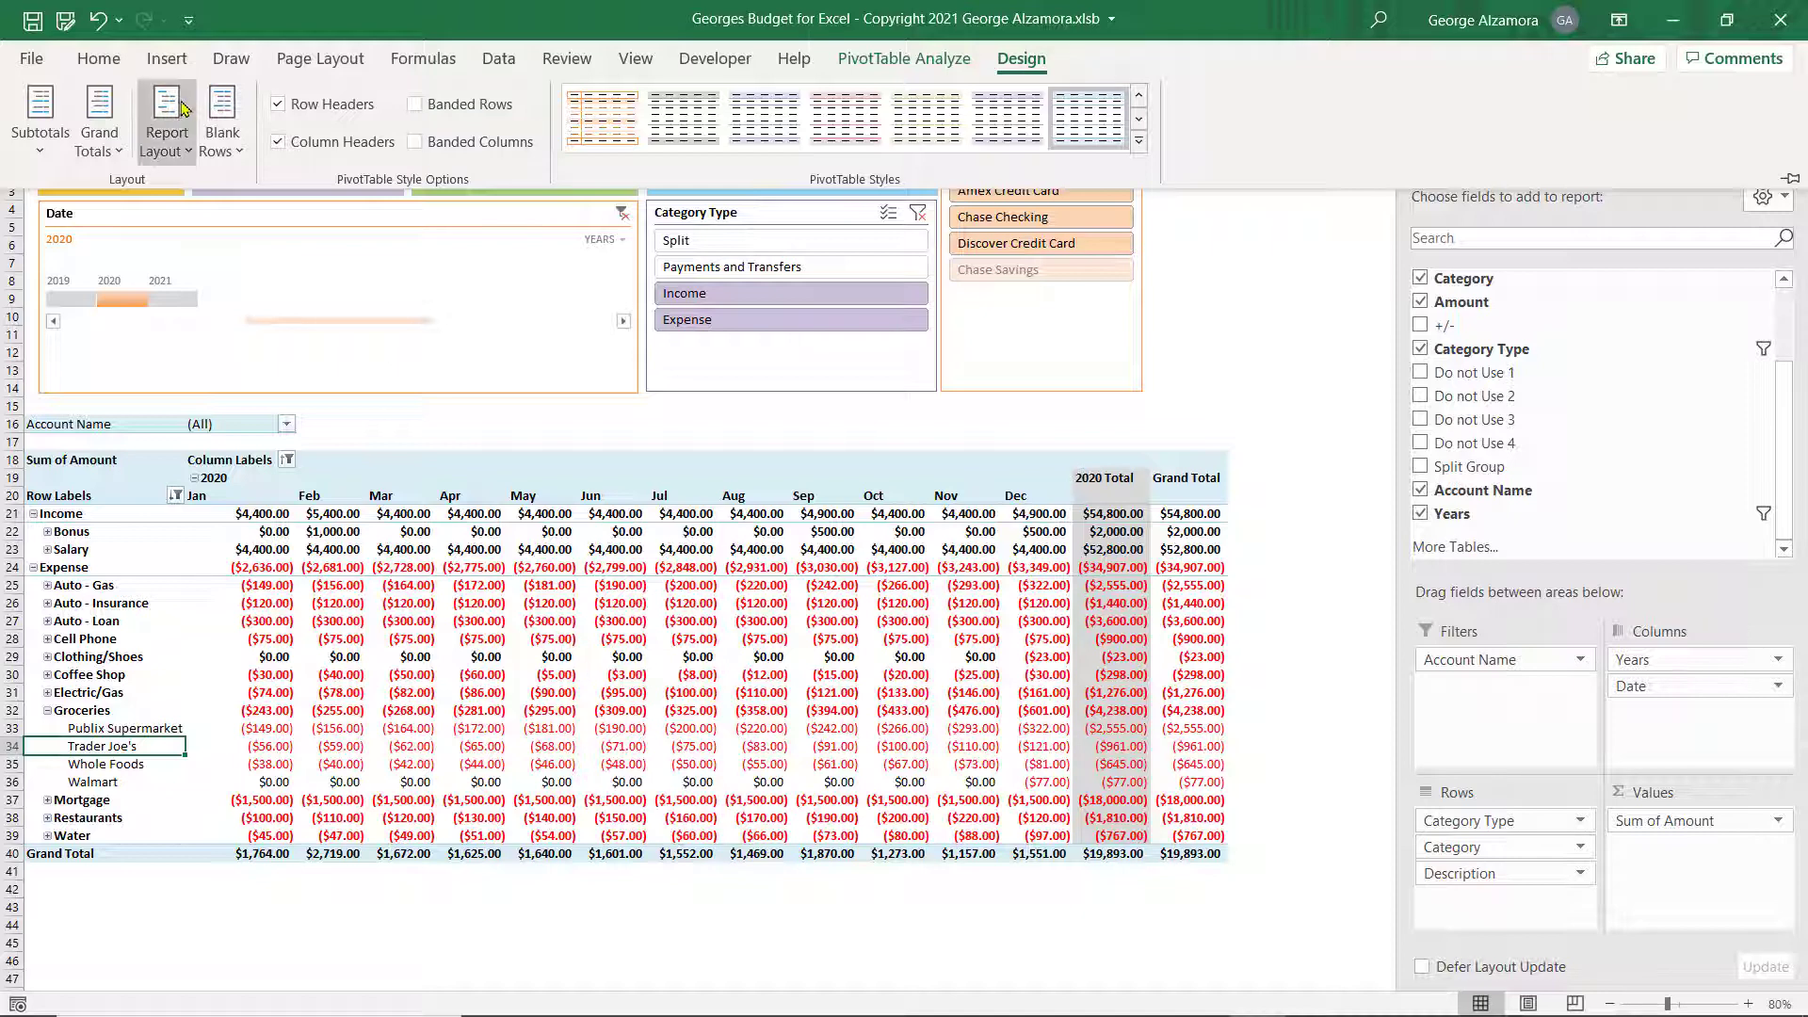
left_click(102, 132)
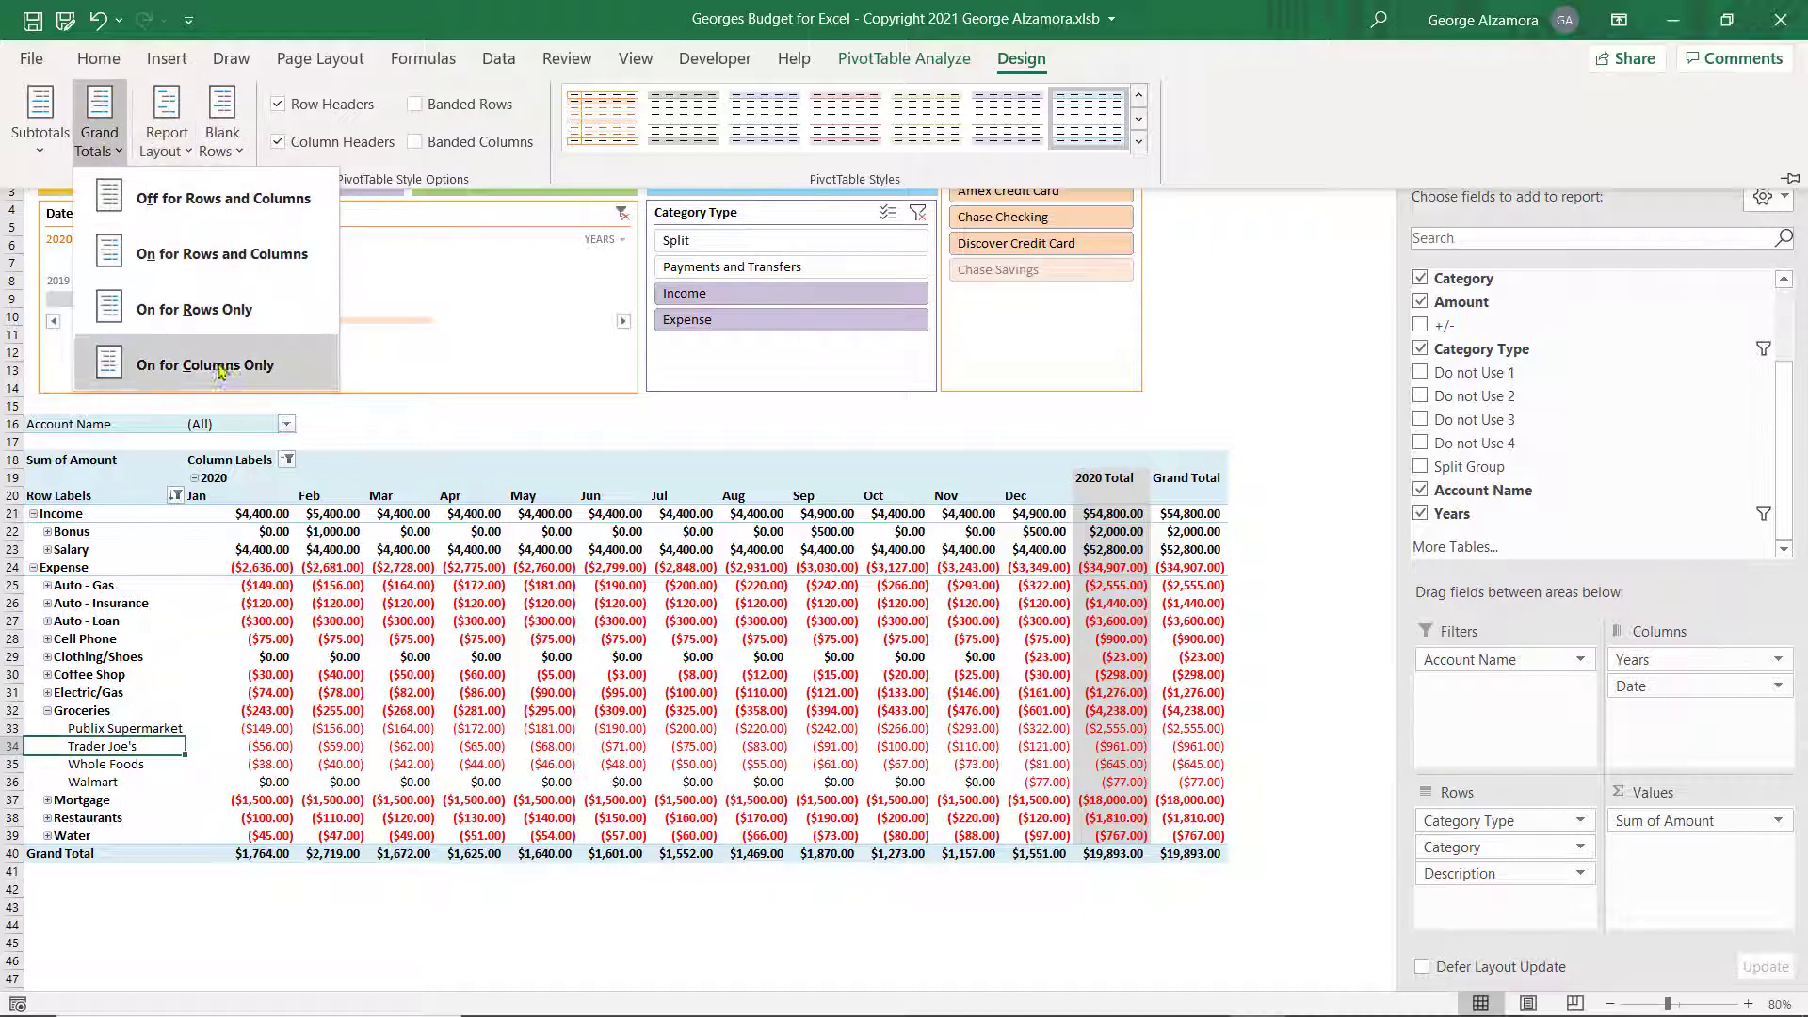
left_click(168, 139)
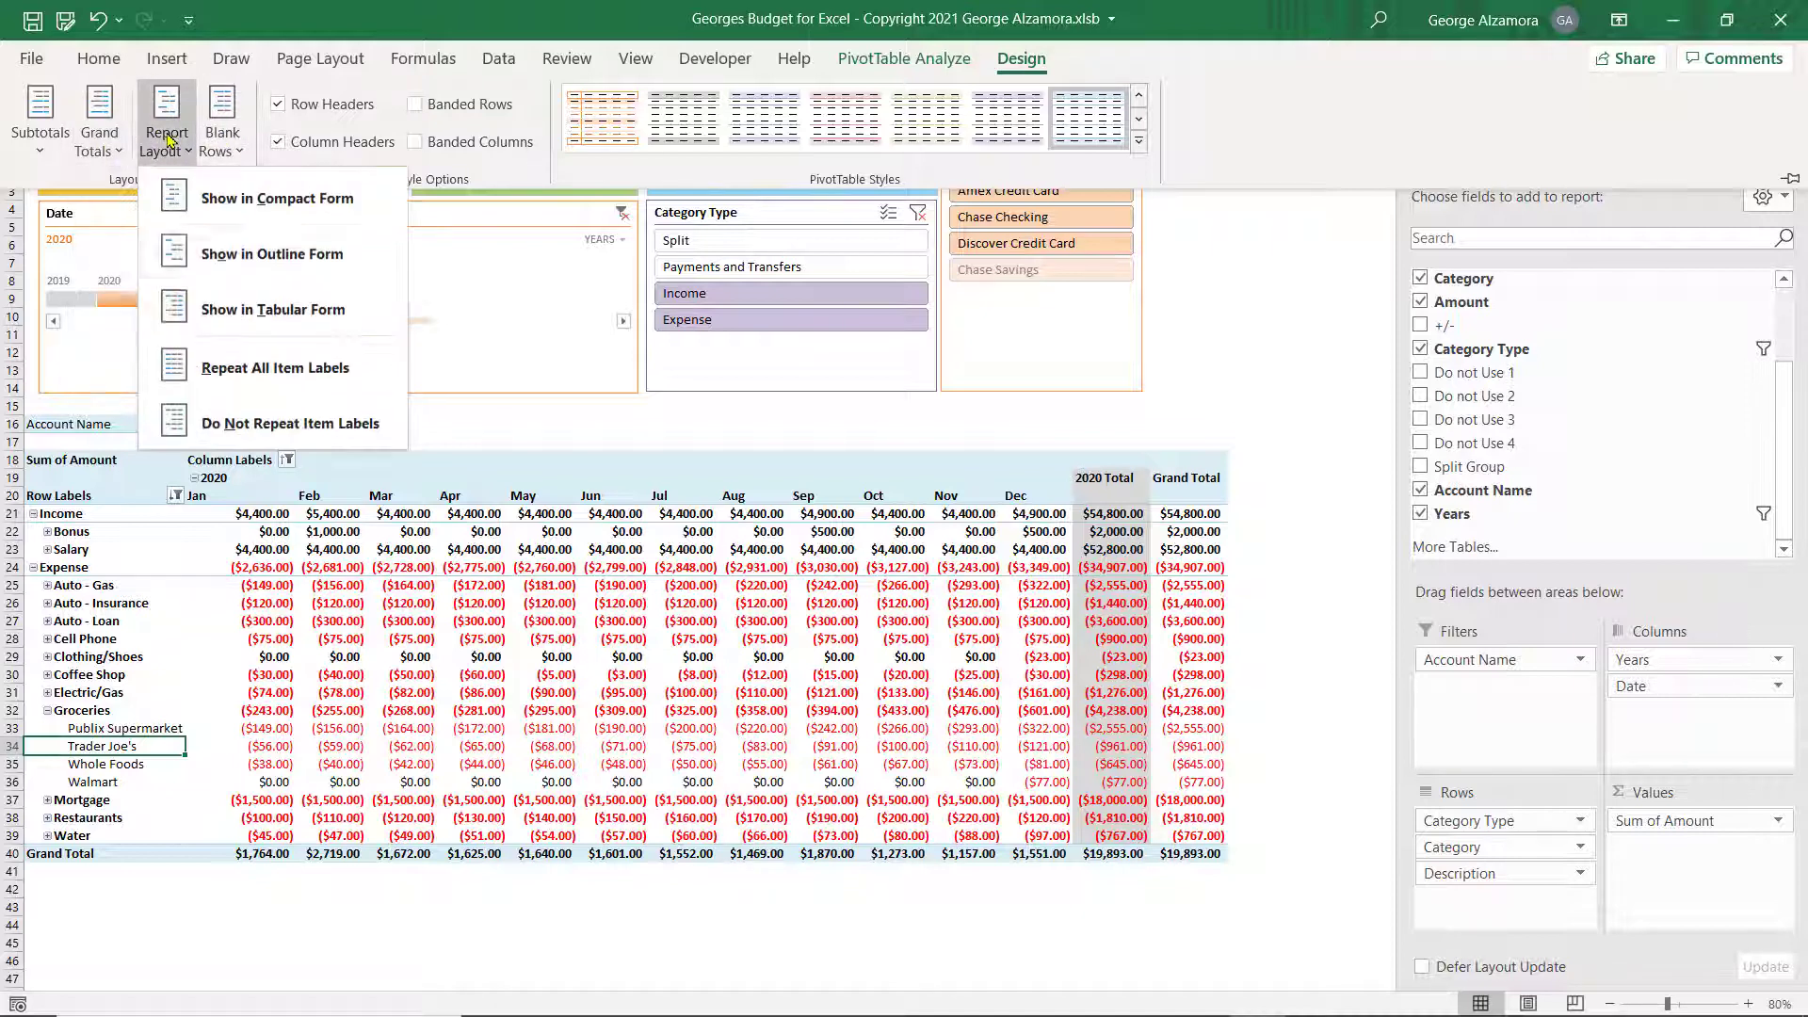
left_click(278, 325)
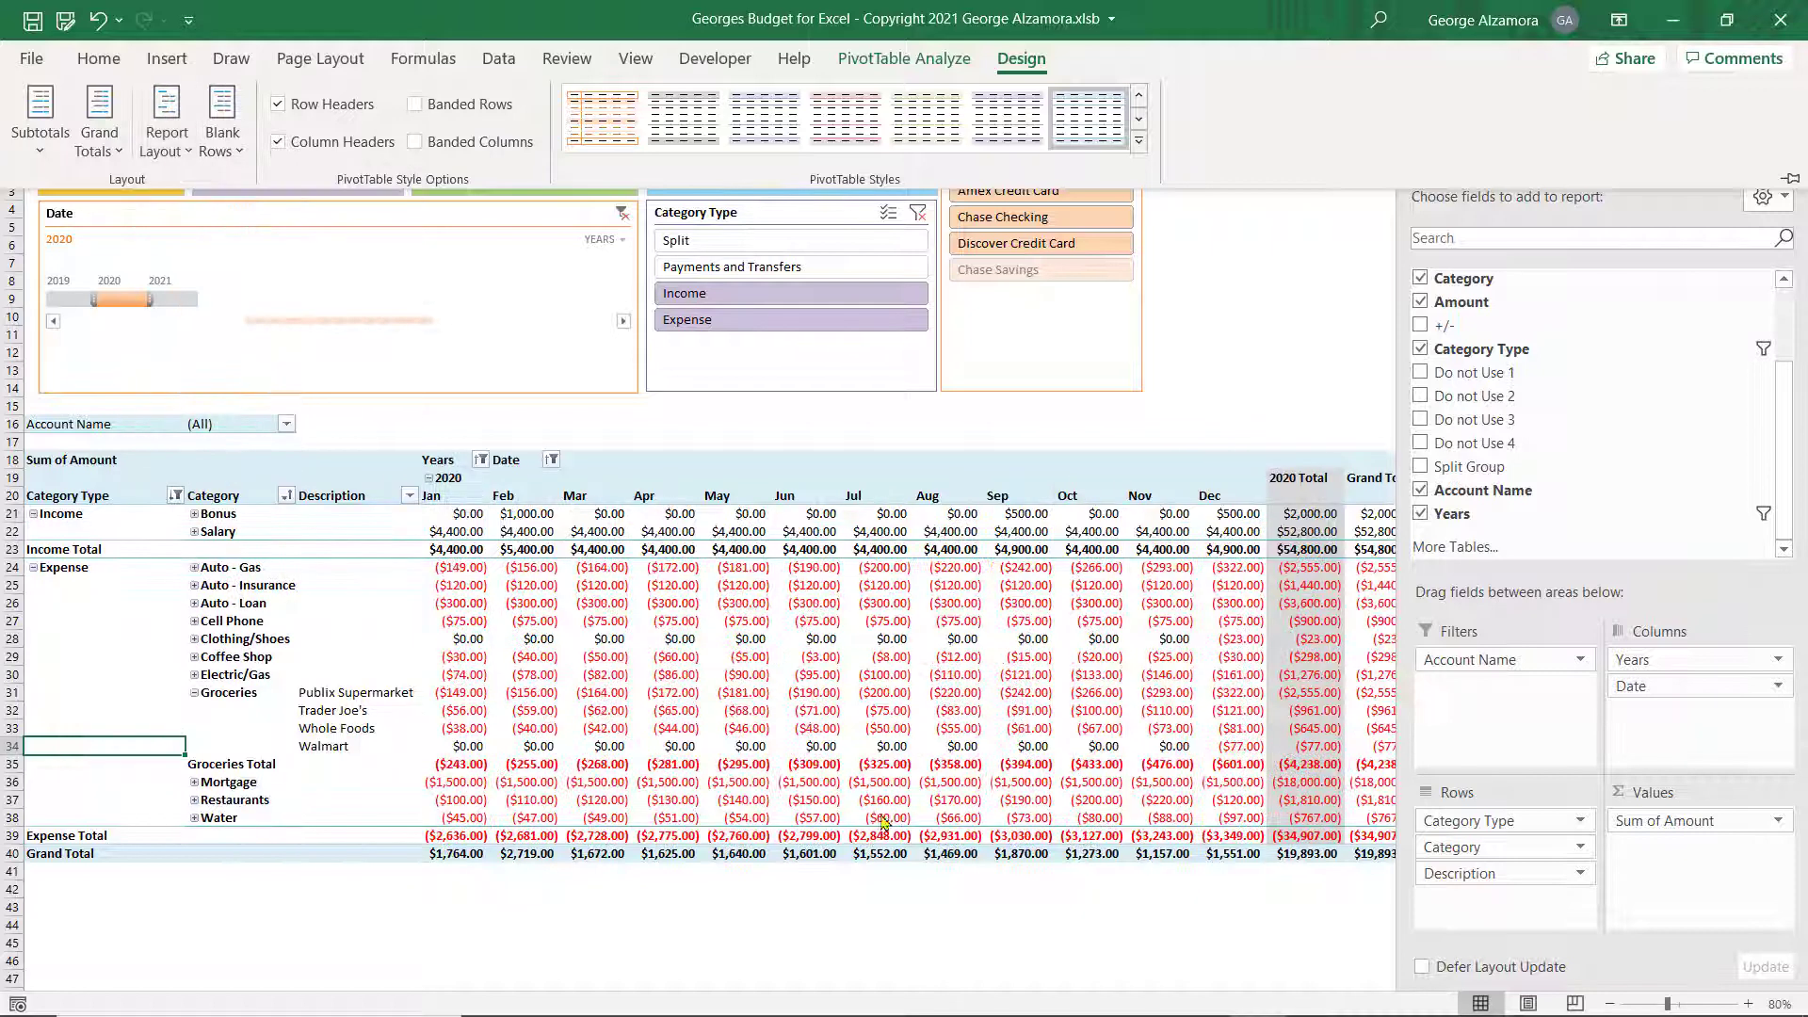
Preview the Light and Medium PivotTable styles without applying one, and select an empty cell below the report.
left_click(95, 479)
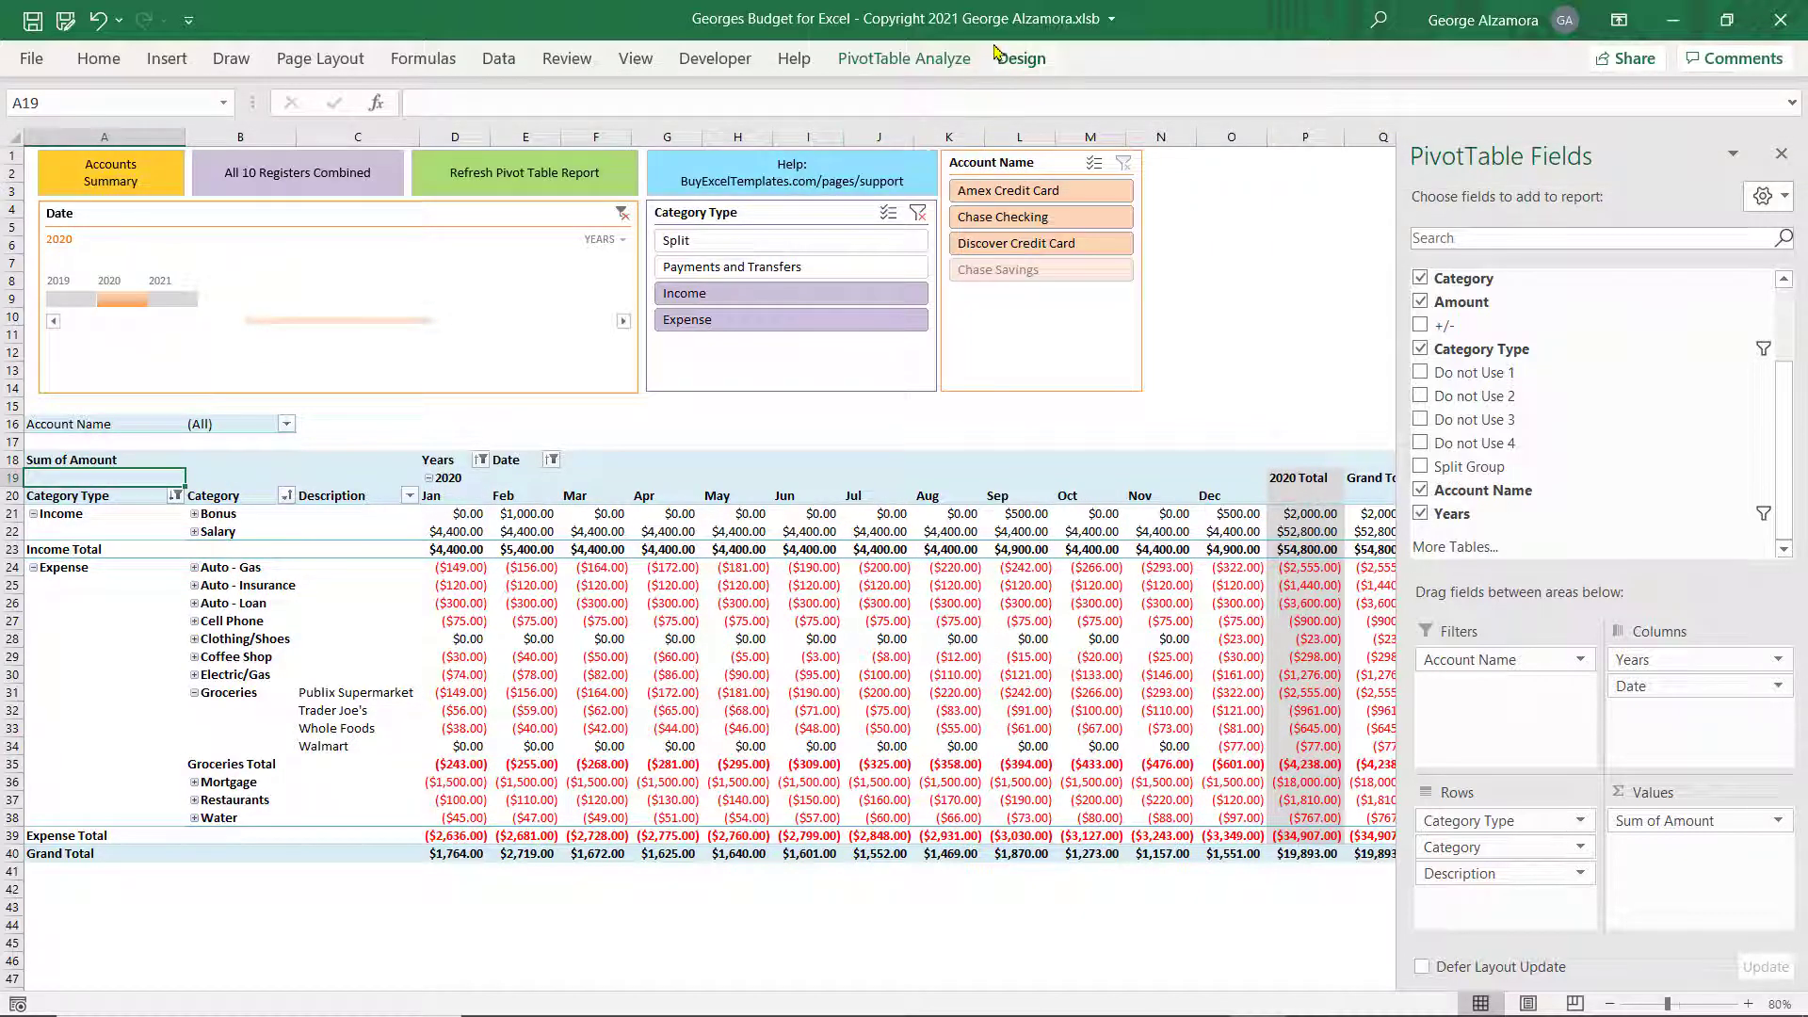
left_click(1017, 68)
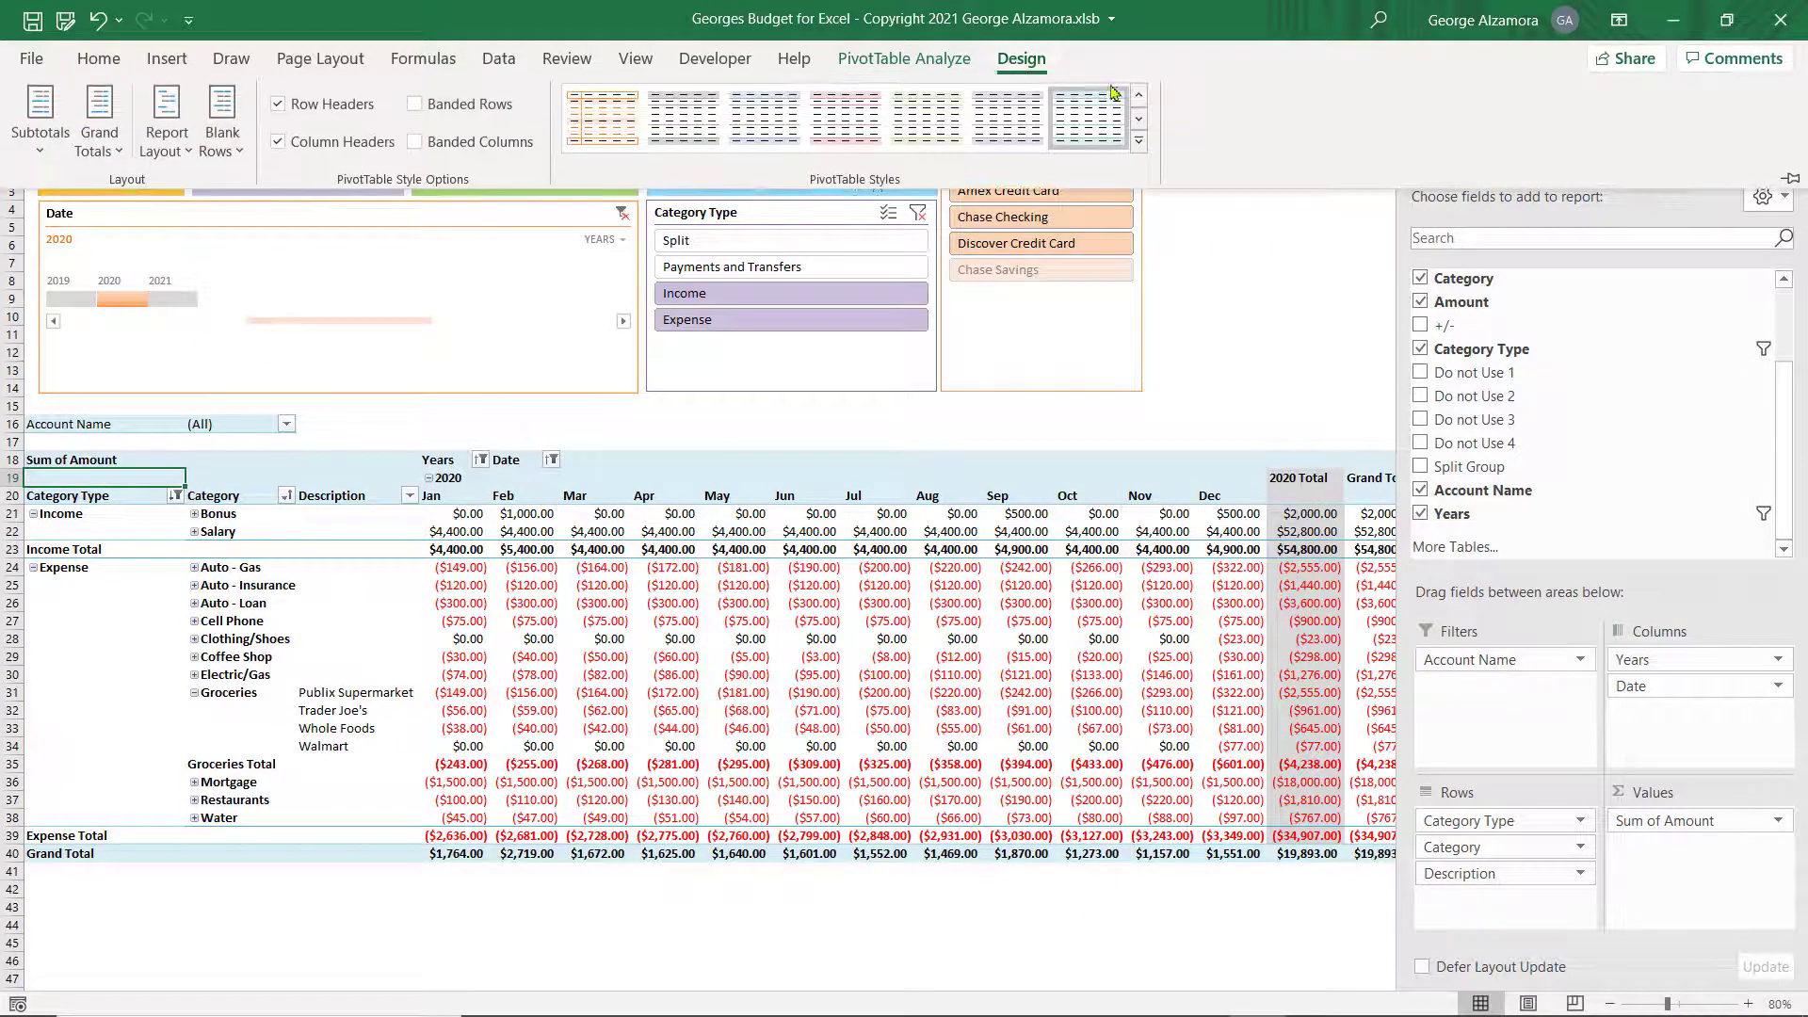
left_click(1138, 141)
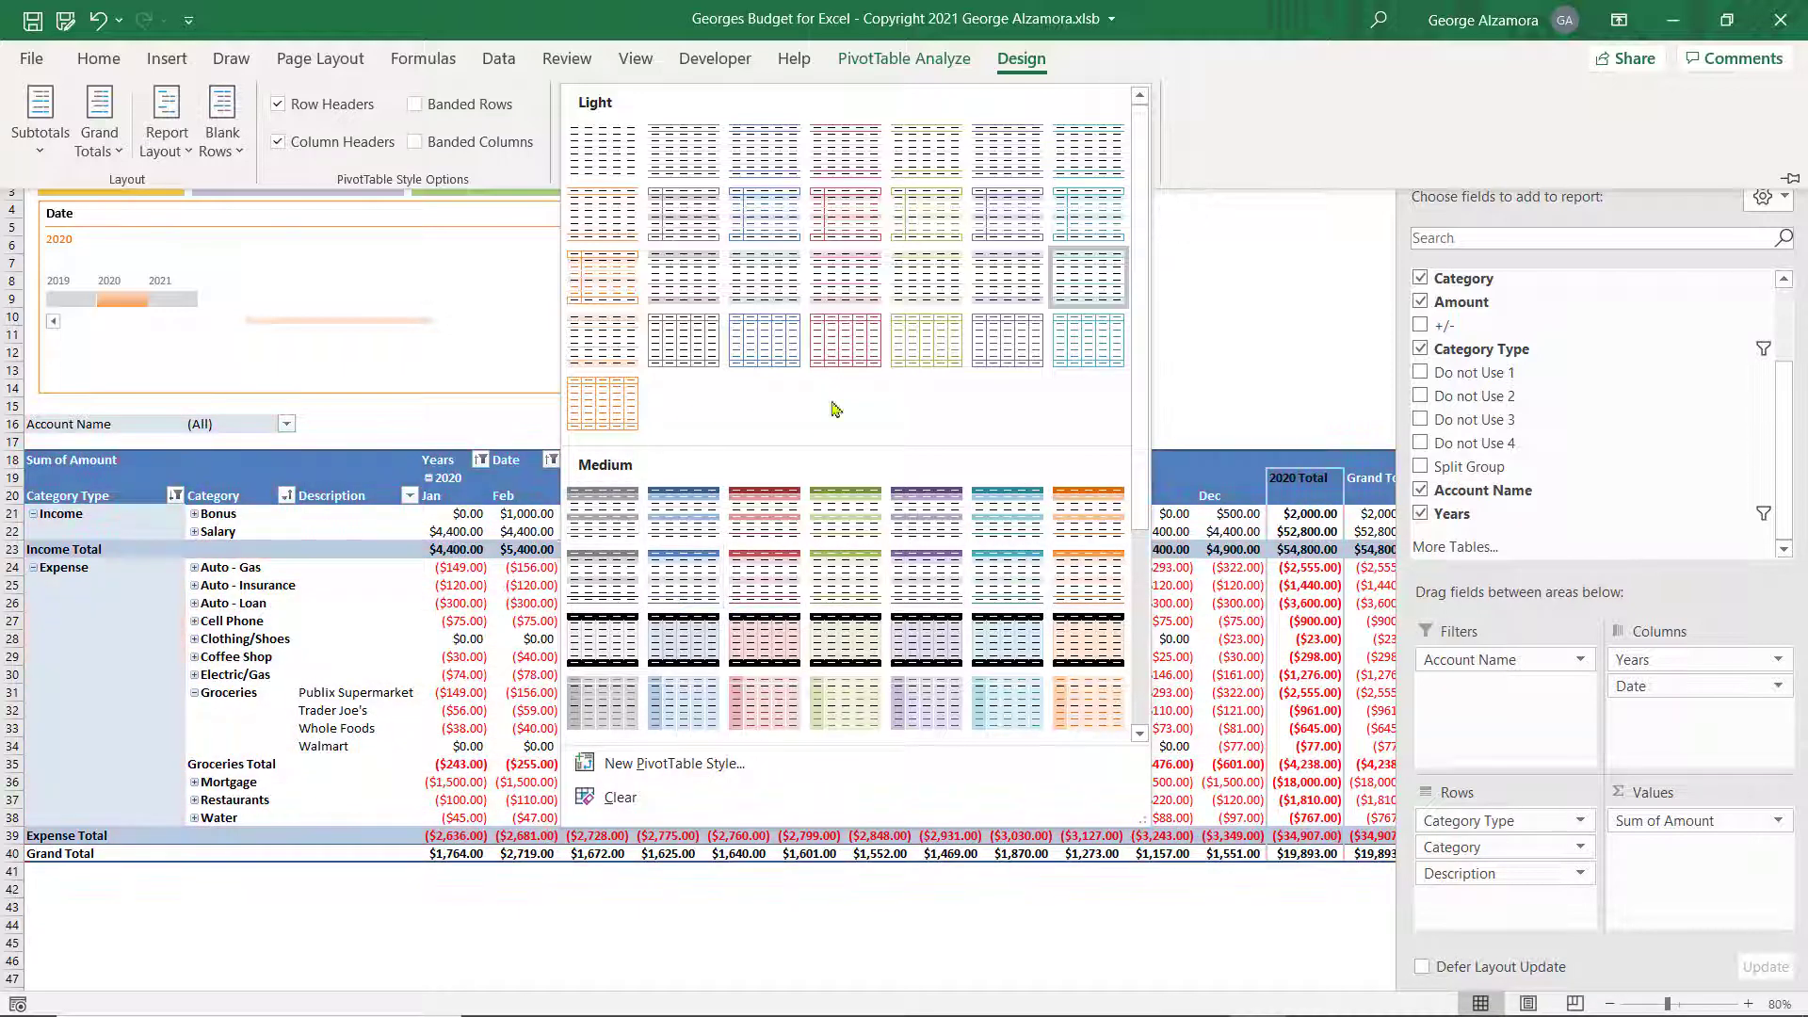
left_click(143, 485)
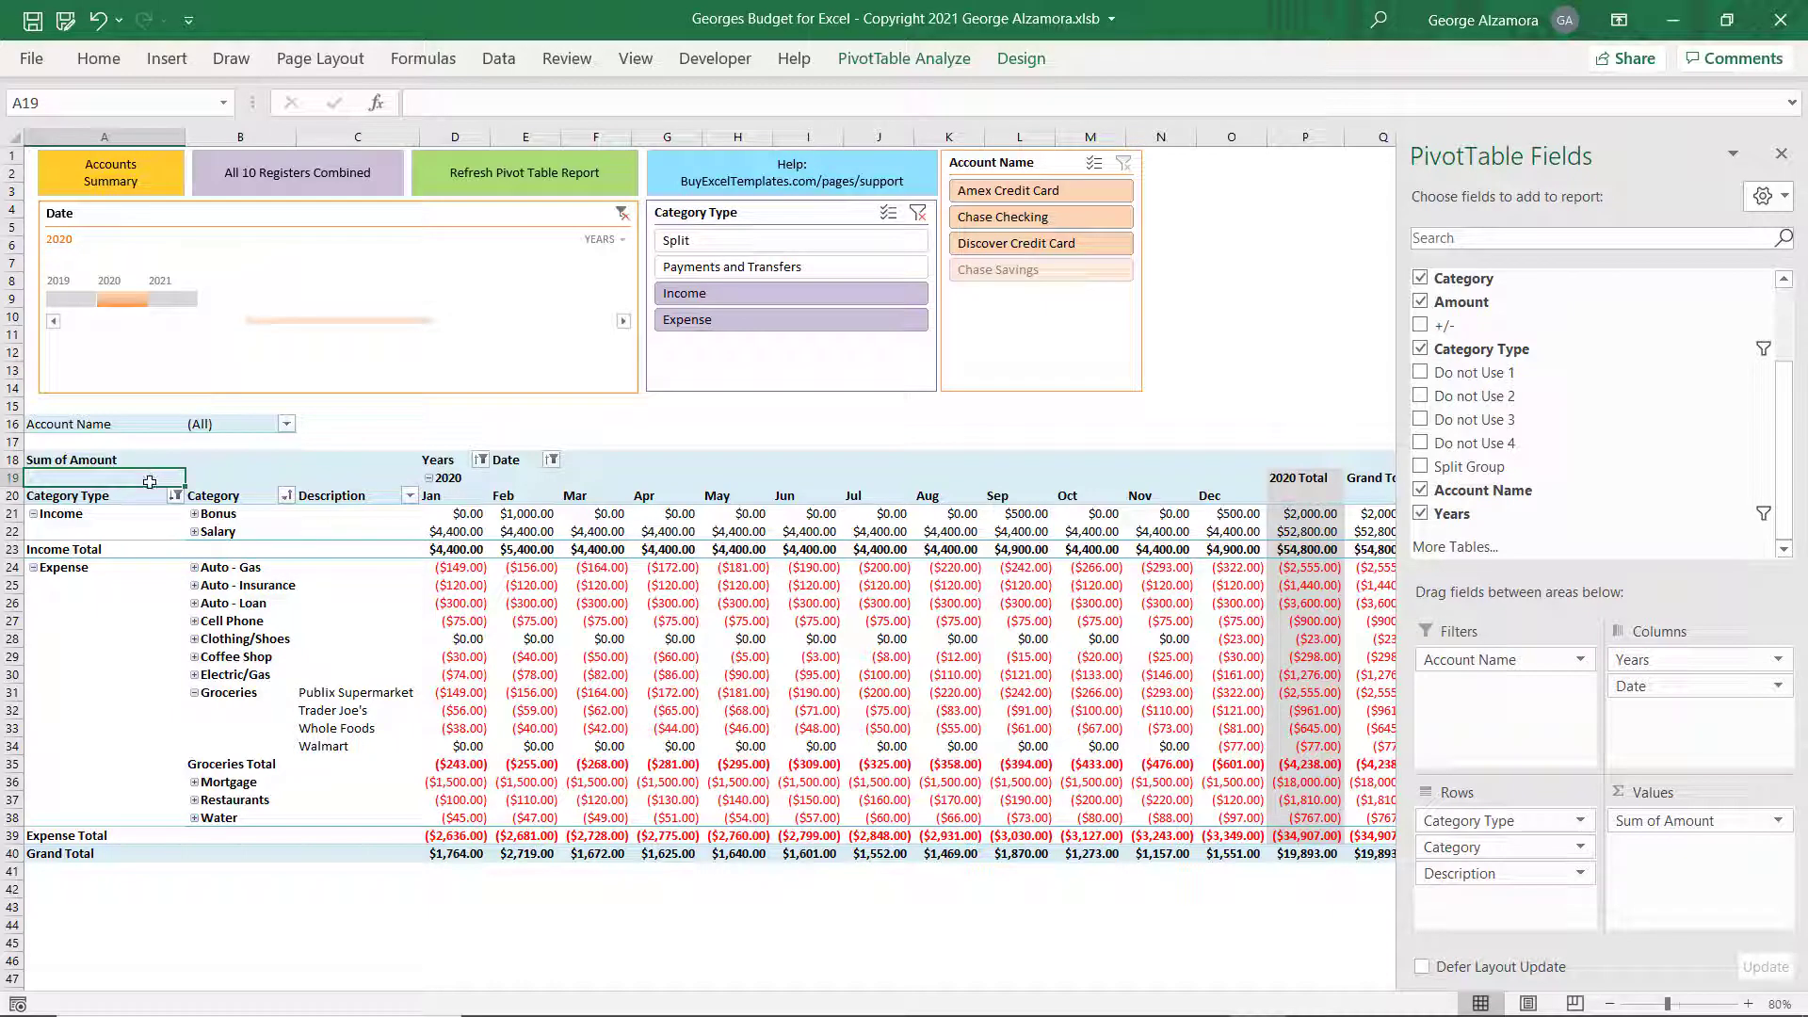
left_click(103, 906)
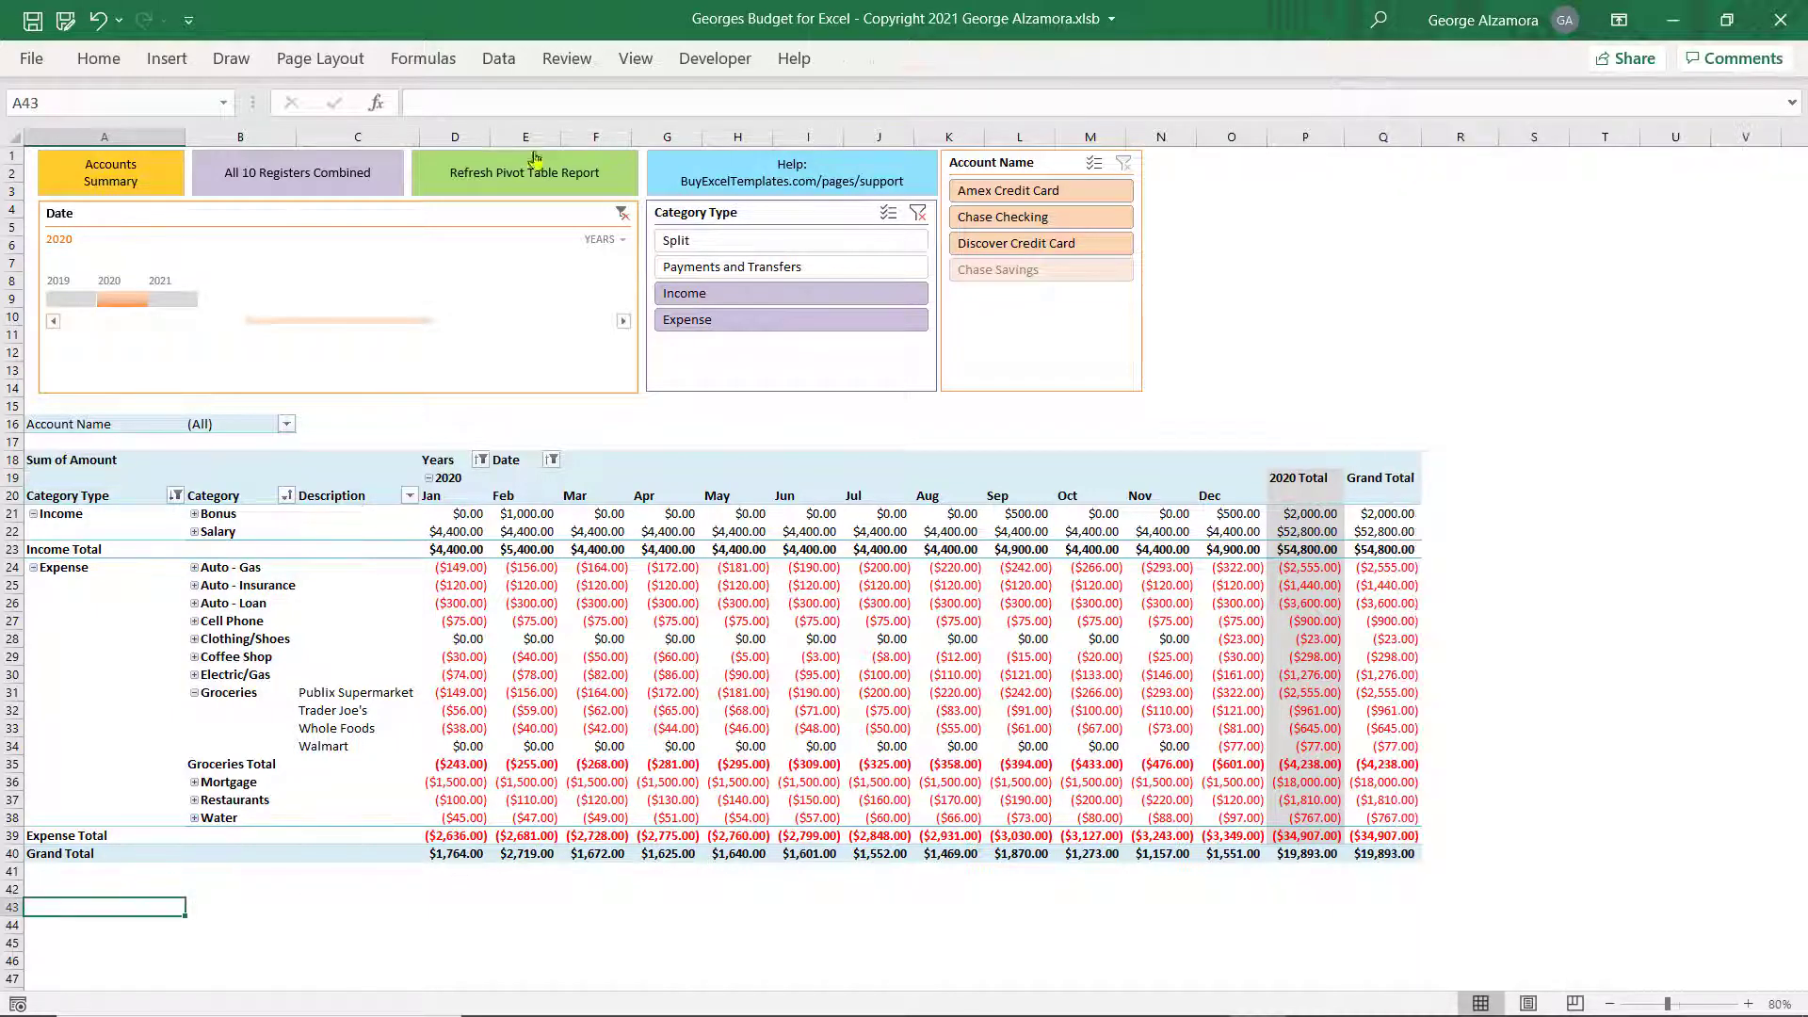
Go through the Accounts Summary to the Category List & Budget sheet and review its income and expense categories with their monthly budget amounts.
left_click(124, 182)
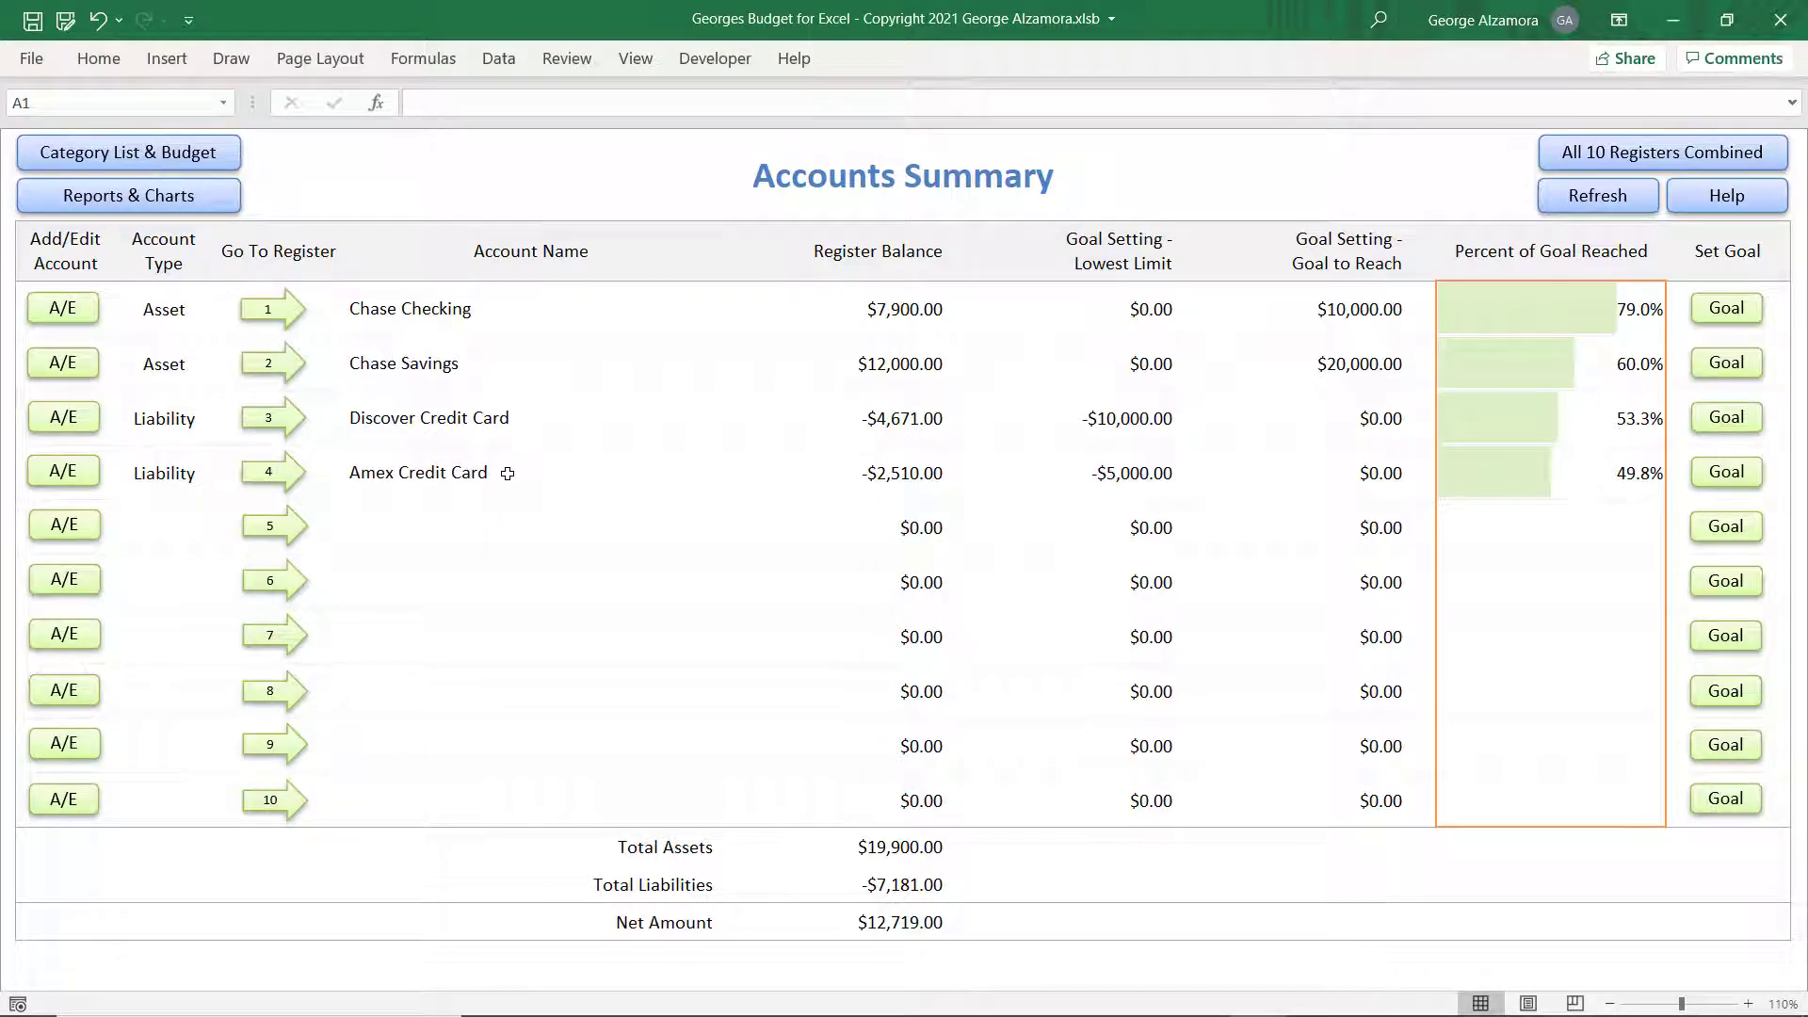
left_click(151, 157)
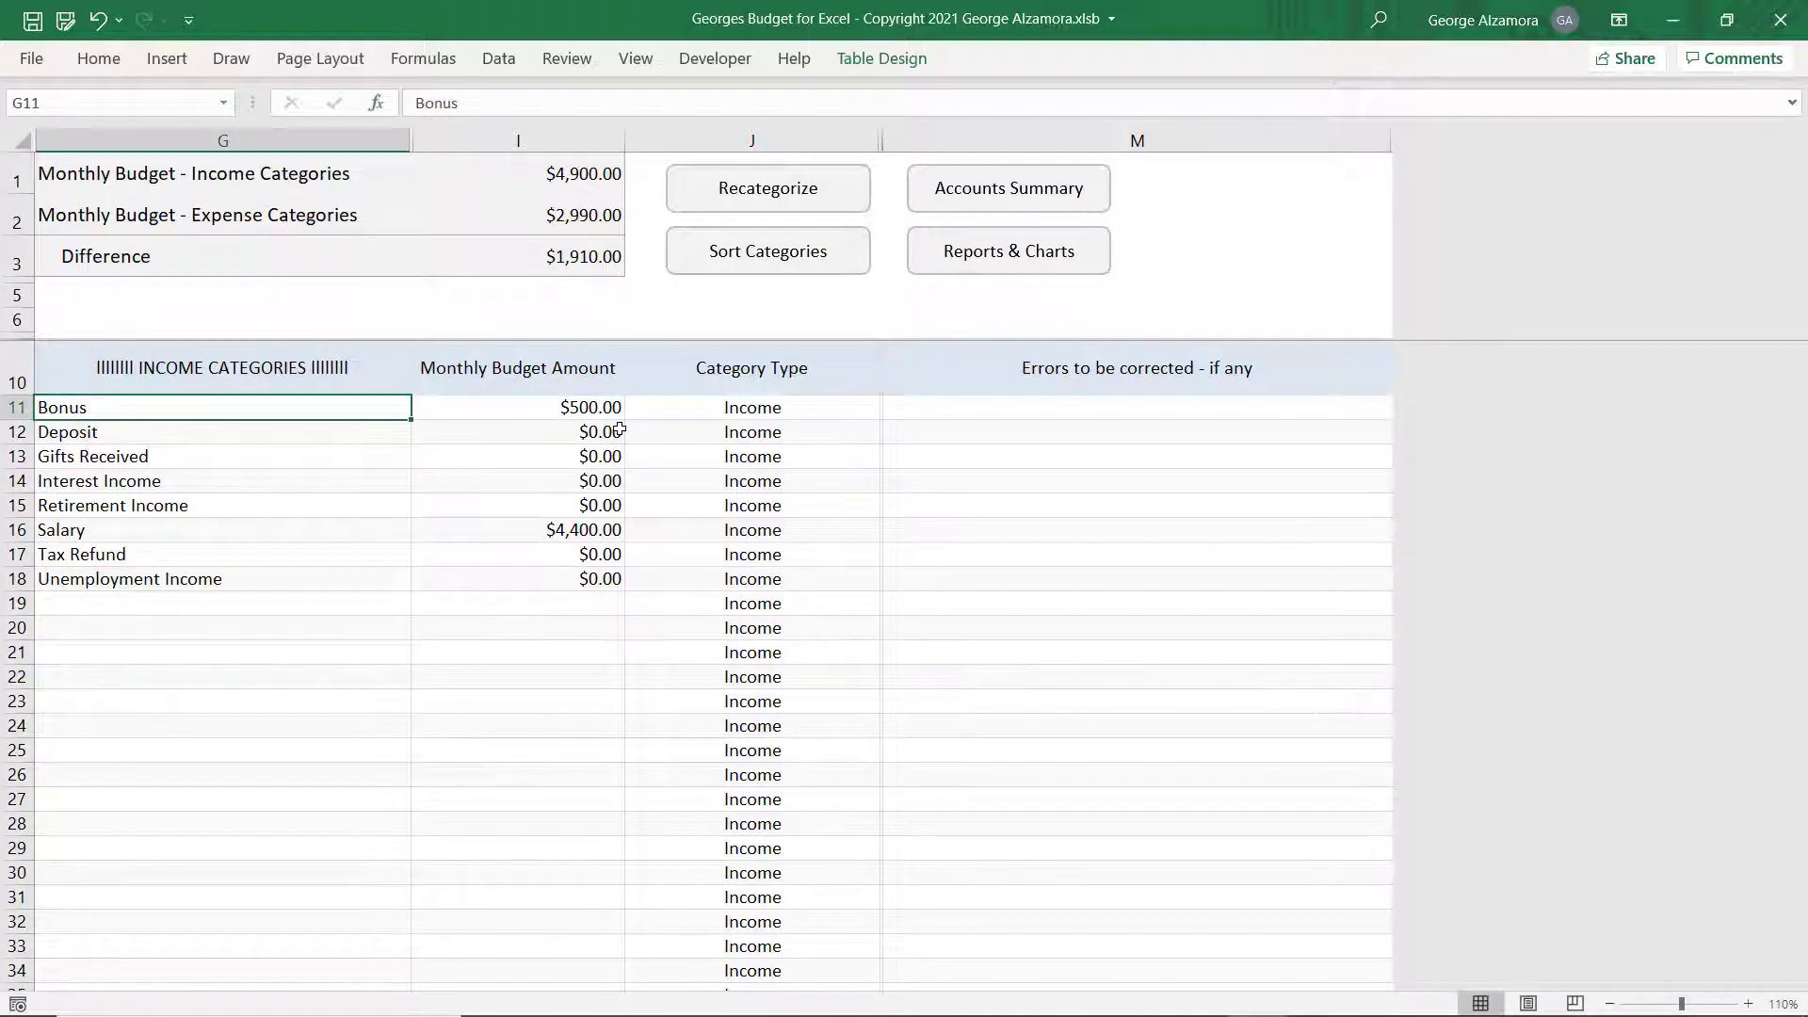
scroll(317, 802, "down", 13)
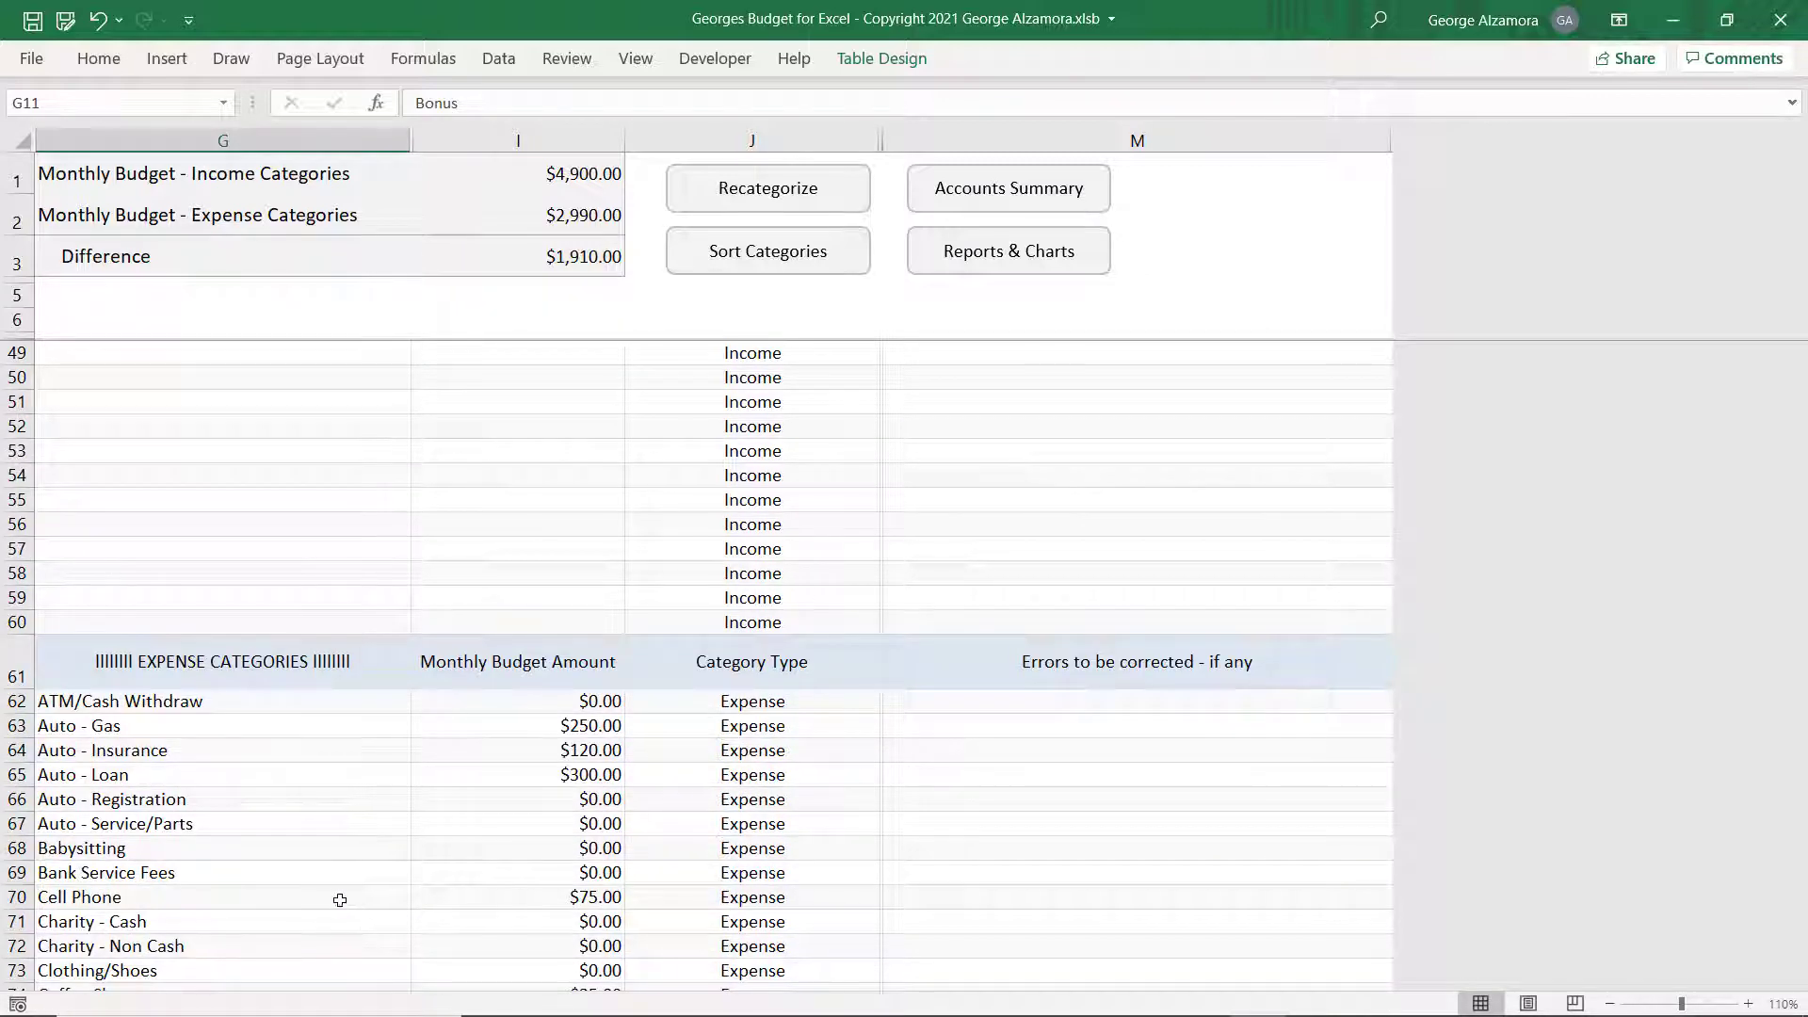
scroll(349, 932, "down", 15)
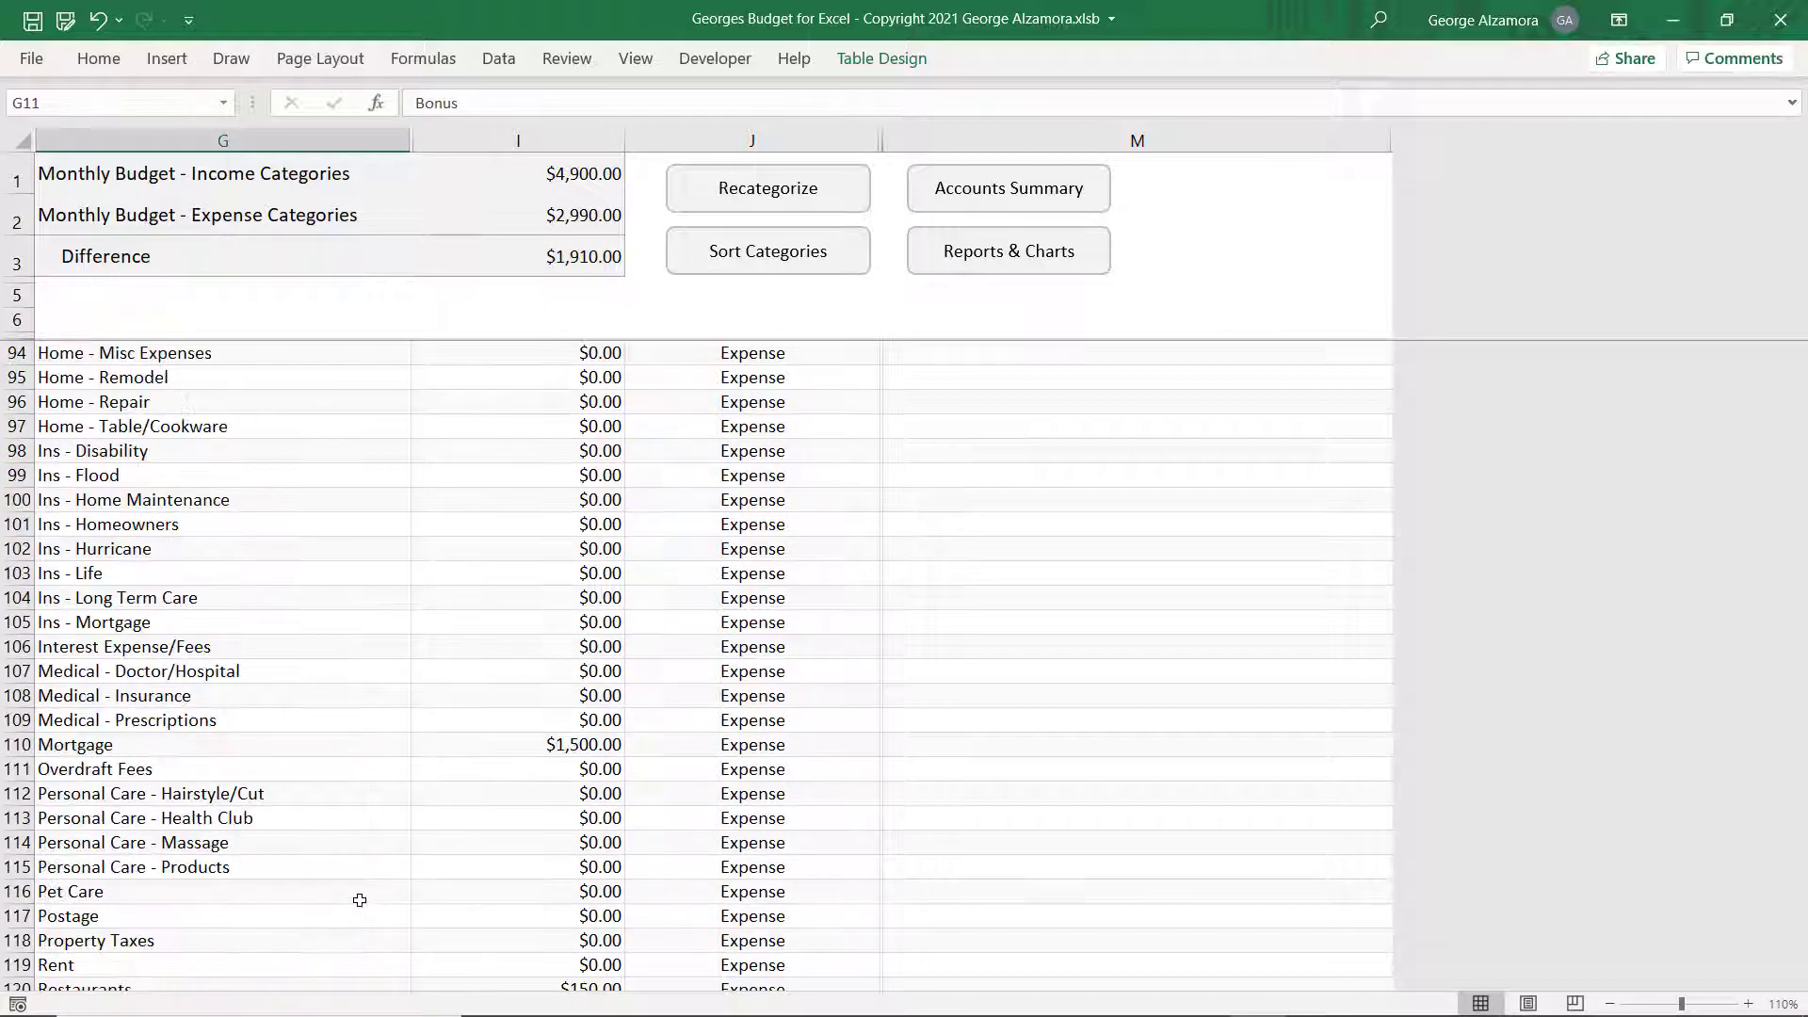
scroll(360, 900, "down", 6)
scroll(360, 867, "up", 20)
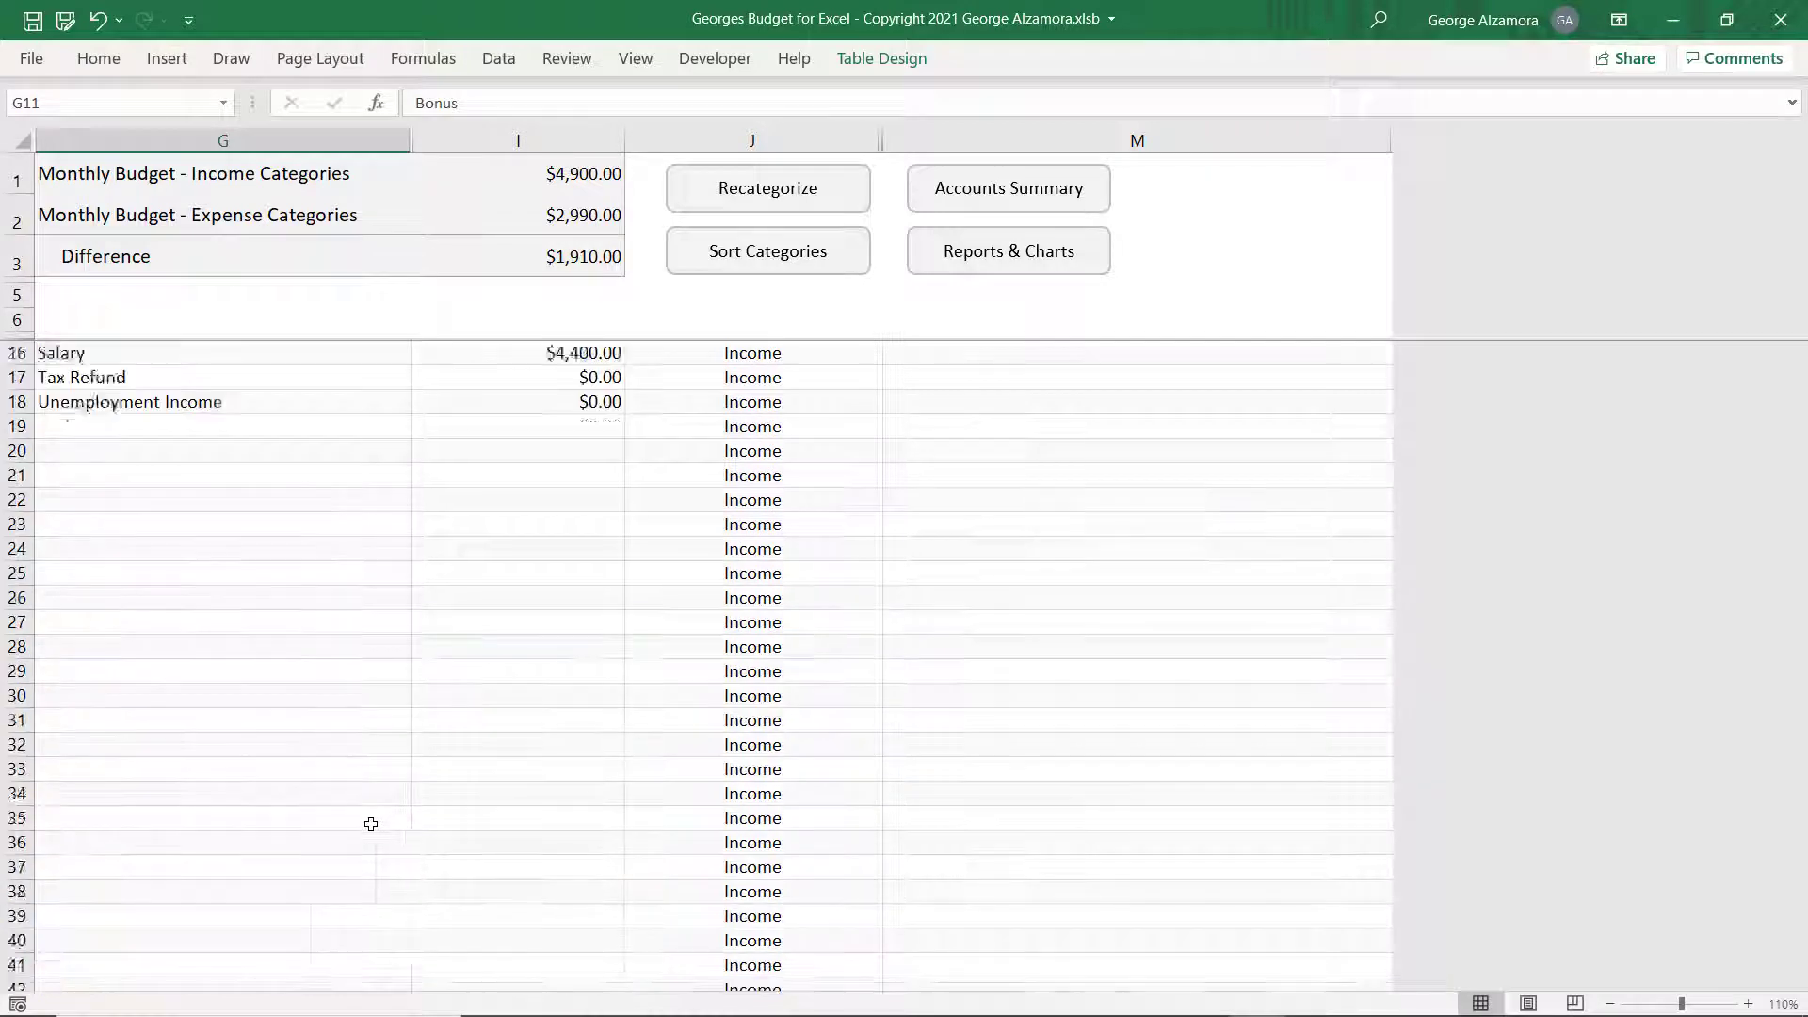
scroll(371, 824, "up", 2)
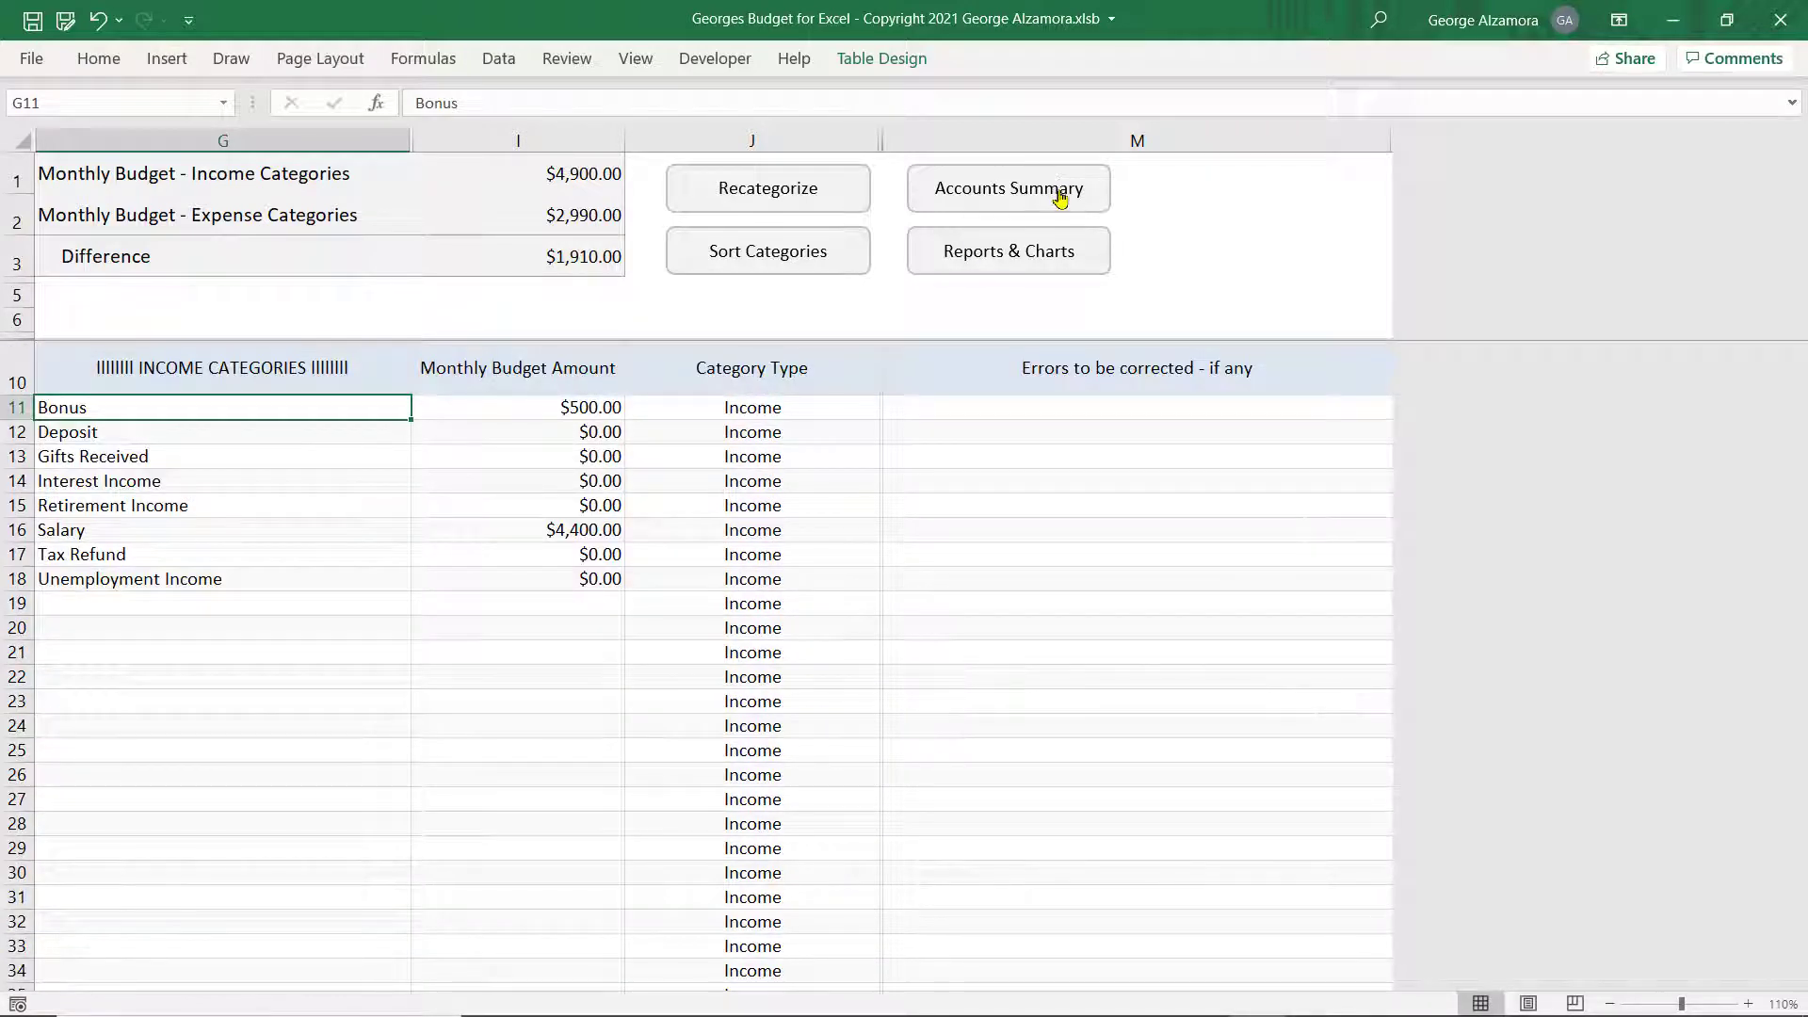
Return to the Accounts Summary and review its yearly and monthly income statements, charts, and the Restaurants category report.
left_click(1059, 197)
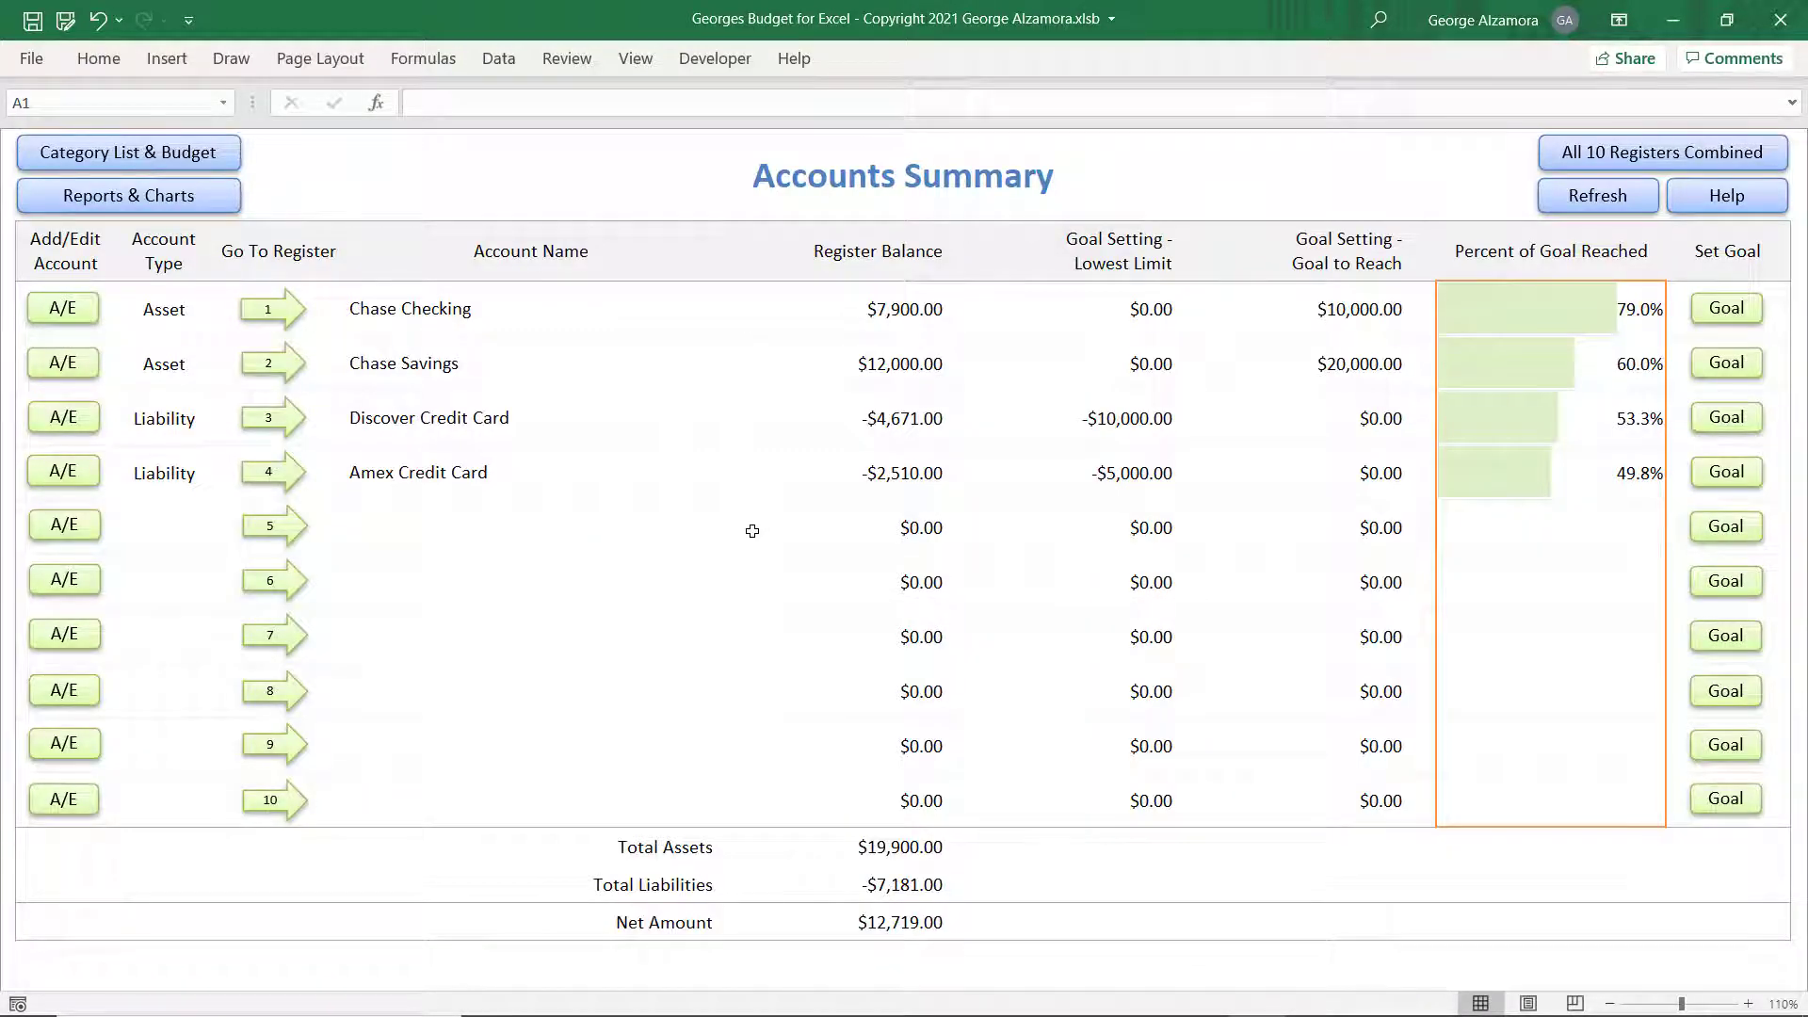
scroll(733, 555, "down", 15)
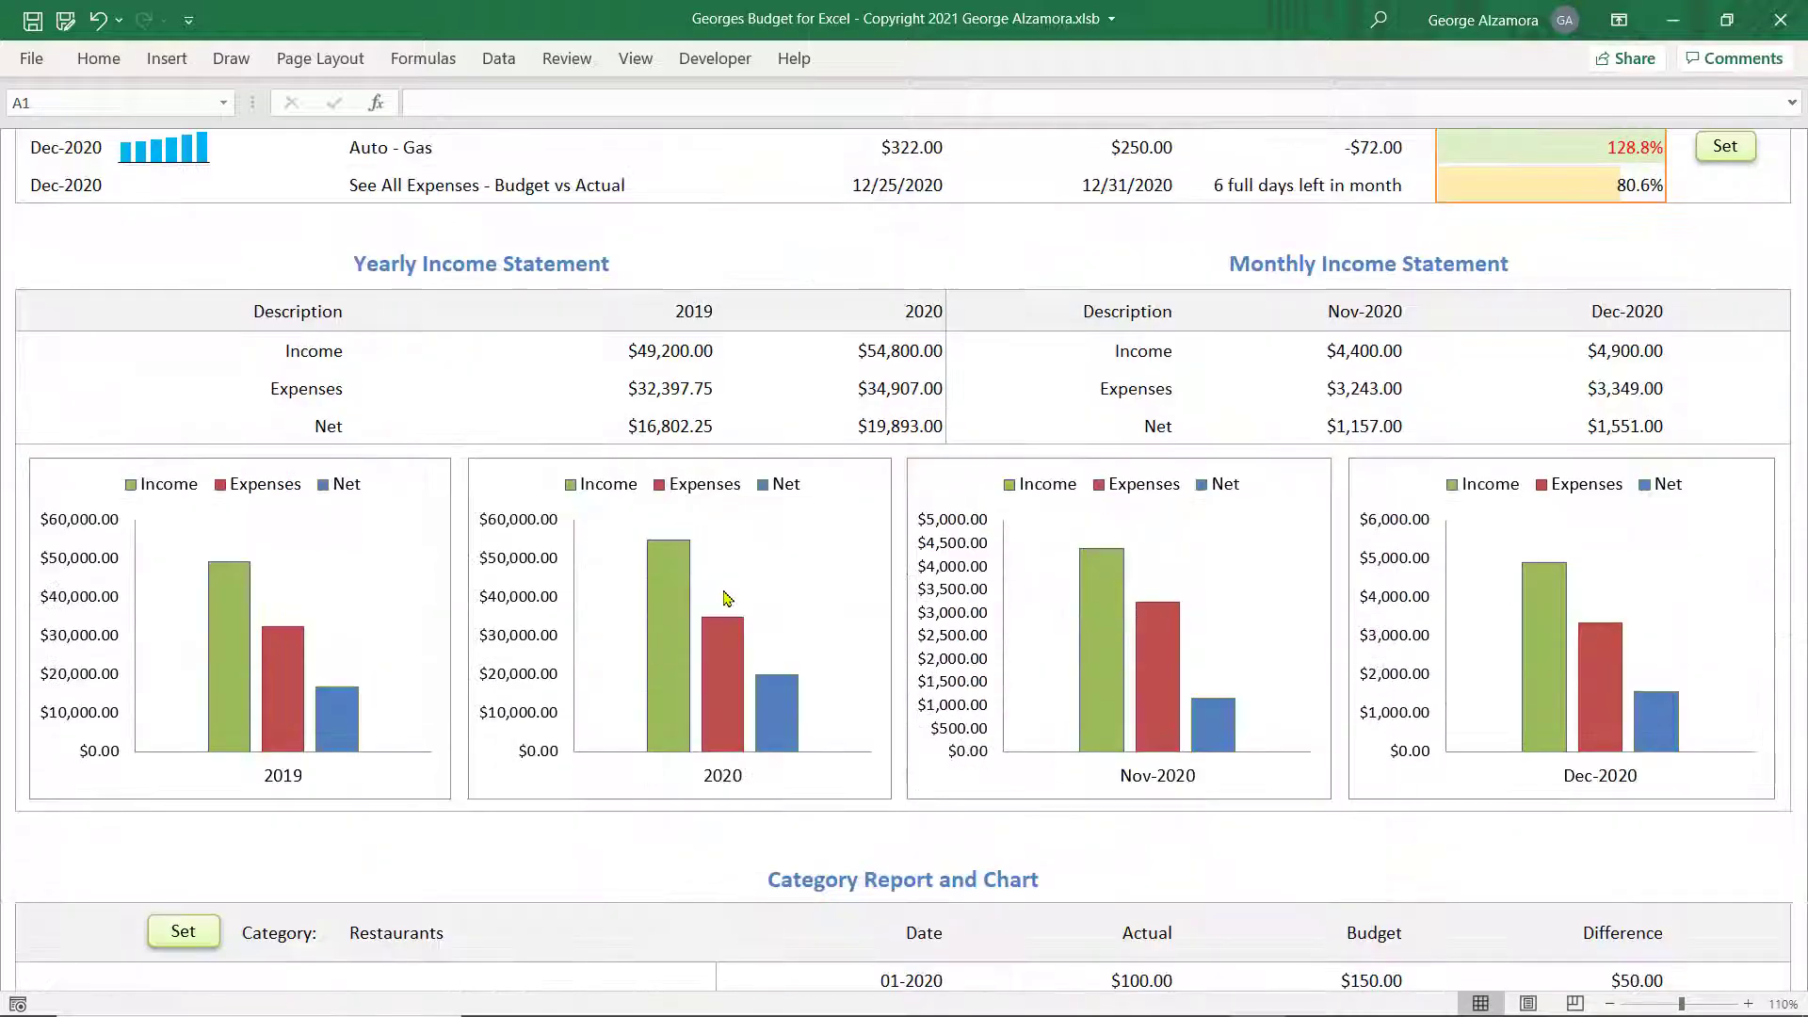
scroll(722, 620, "down", 3)
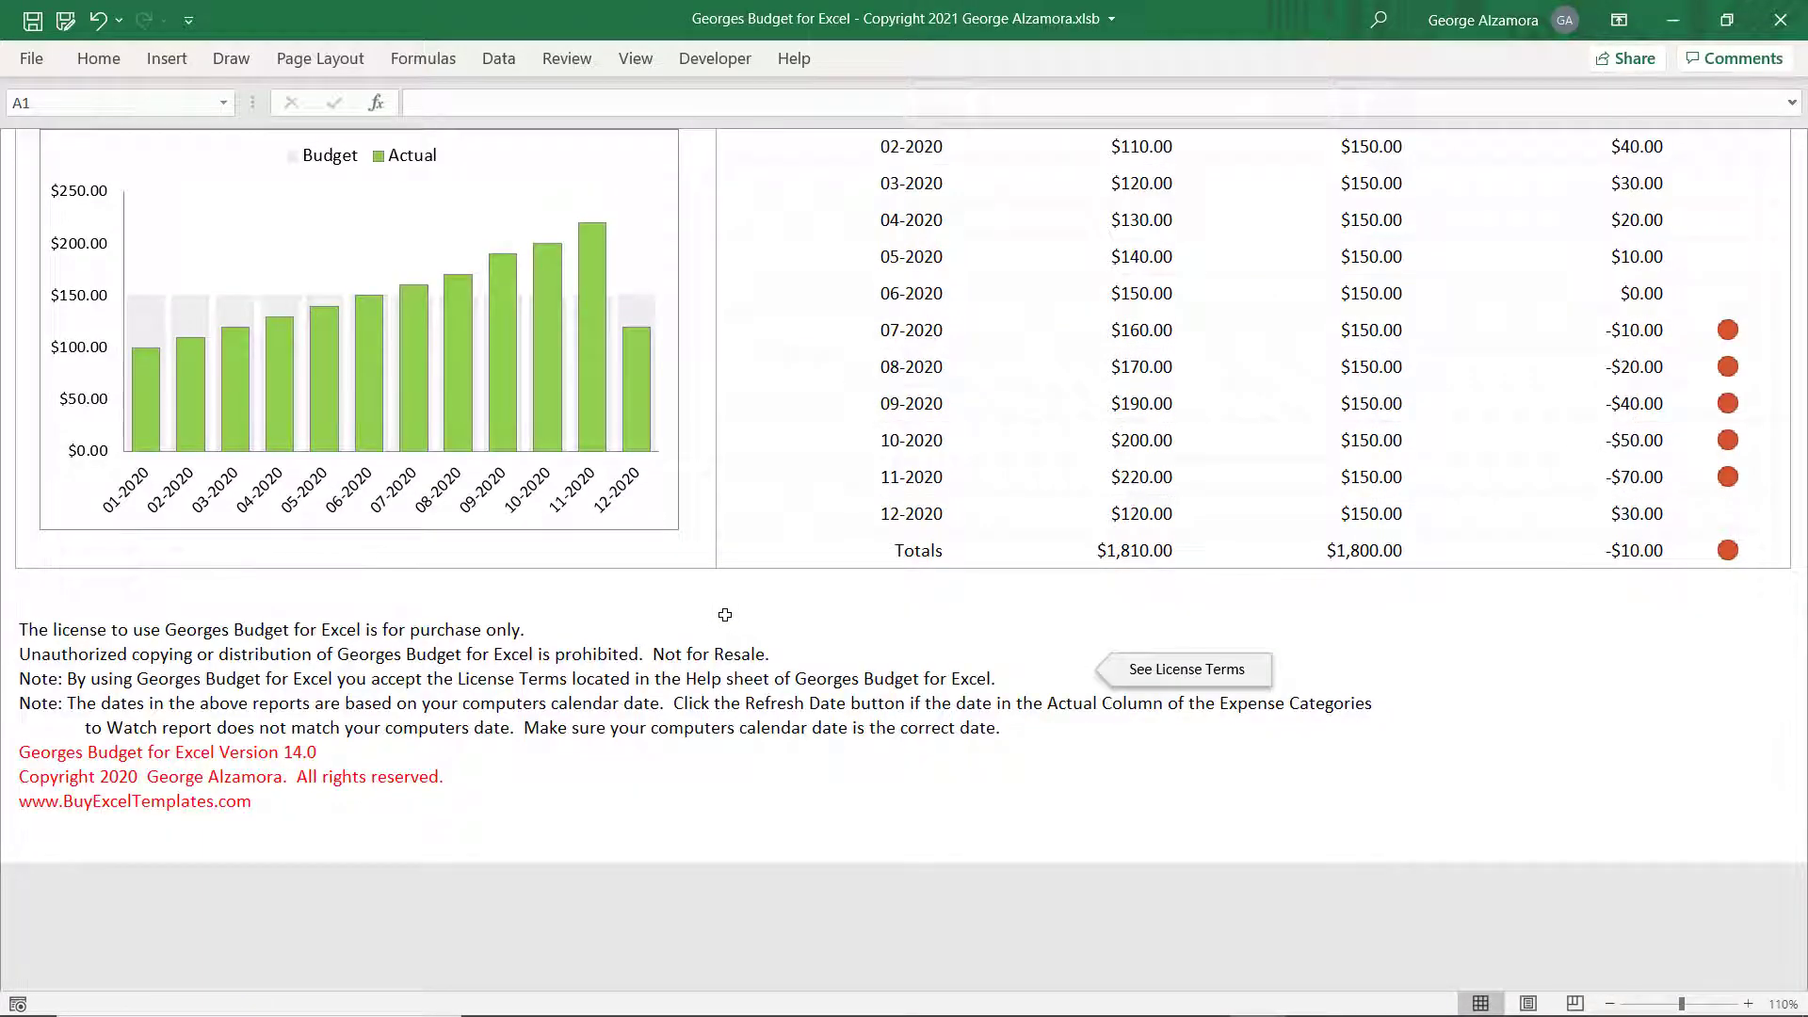
scroll(725, 615, "up", 3)
scroll(725, 610, "up", 15)
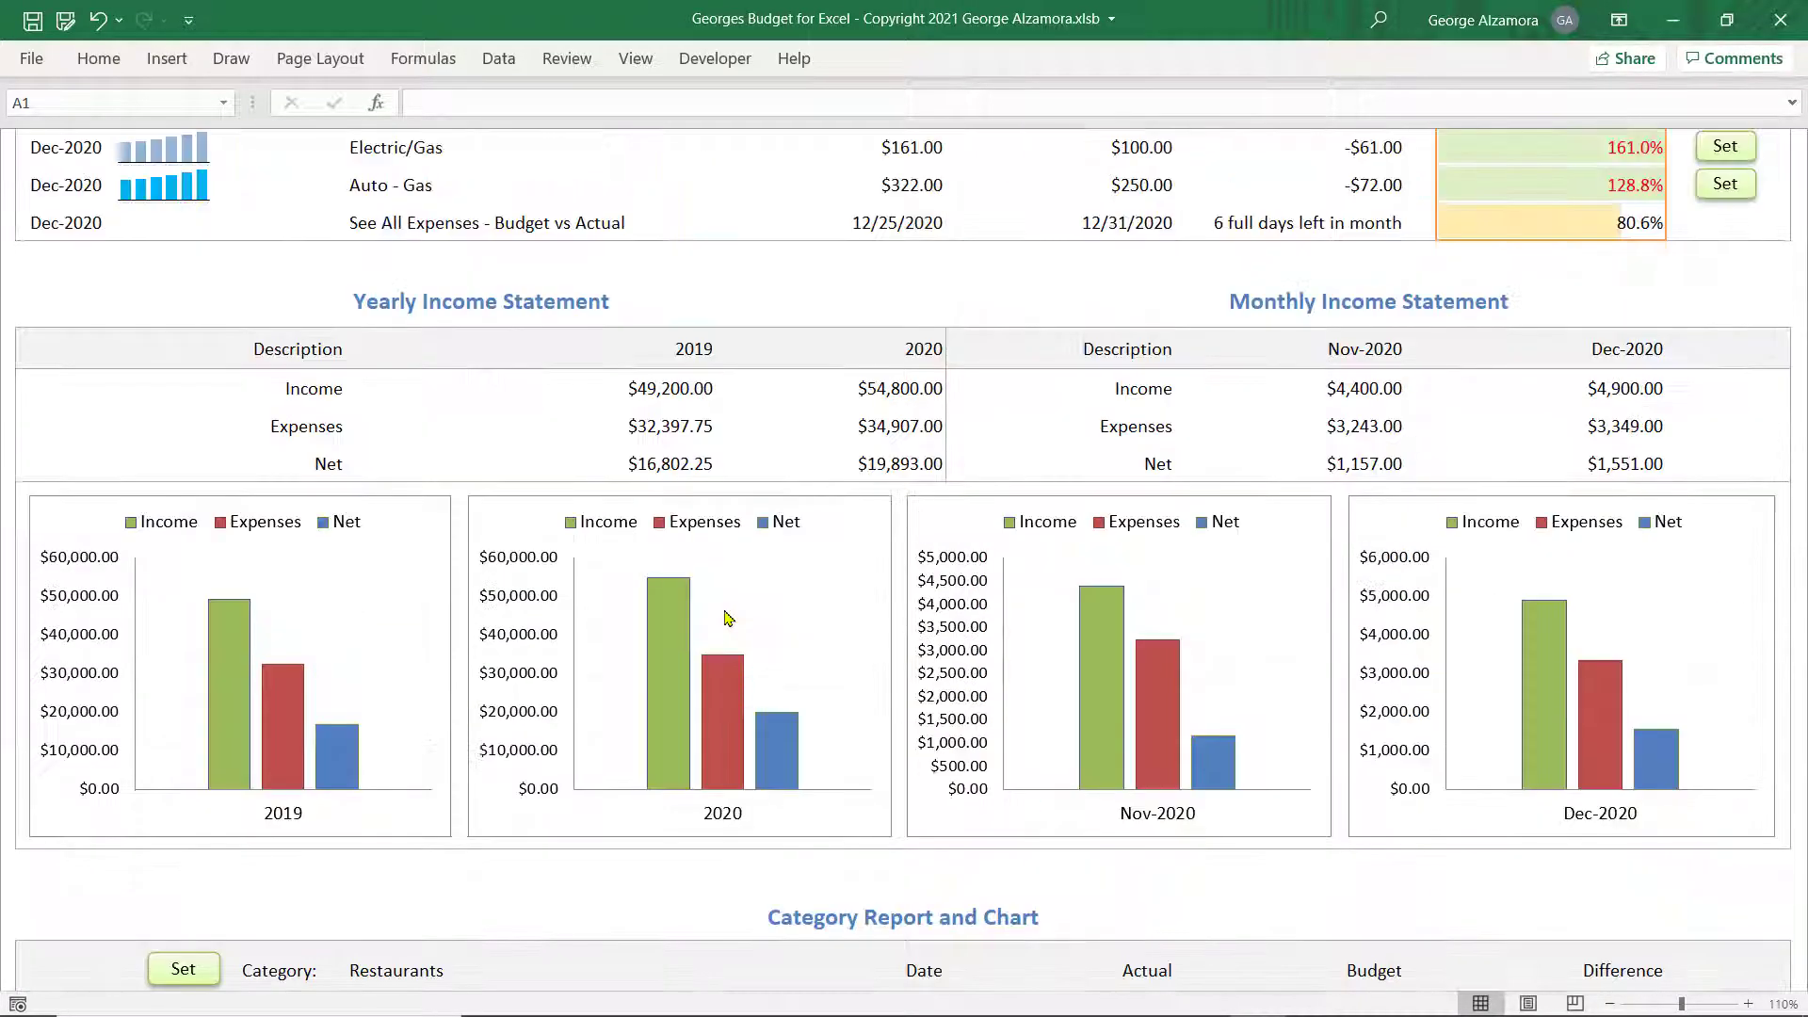